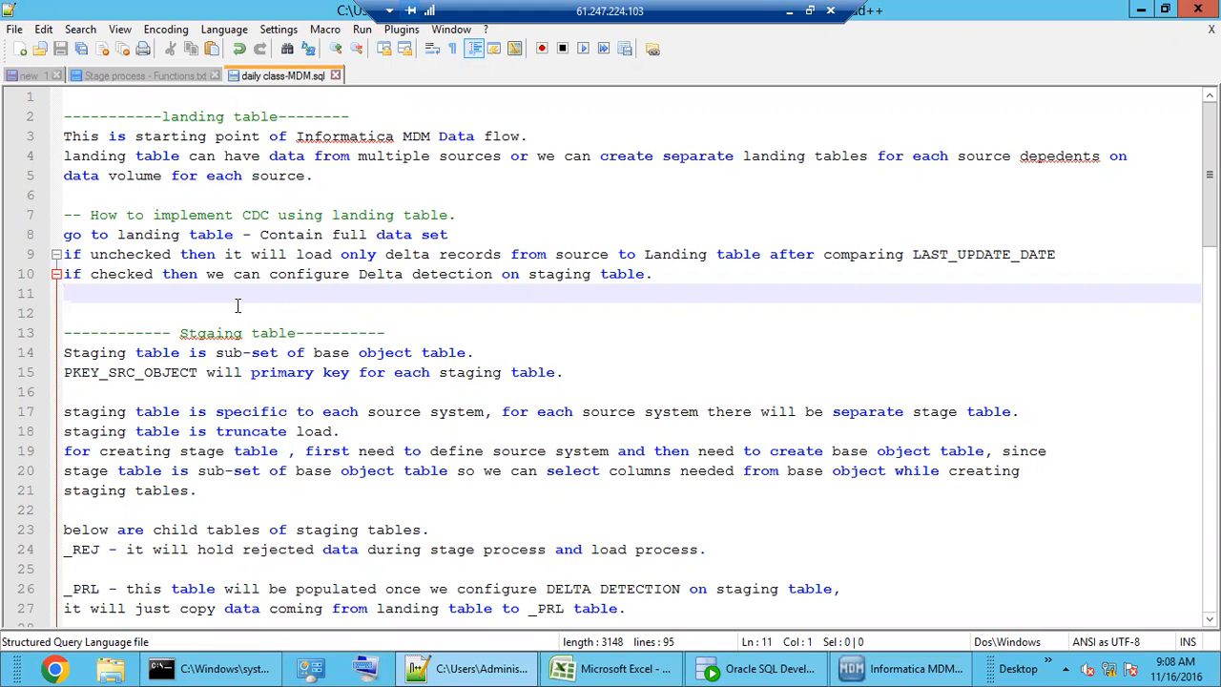
# - Highlight 'Informatica MDM' and 'landing table' in the notes, then open the MDM Hub Schema workbench
pyautogui.click(178, 116)
pyautogui.click(173, 196)
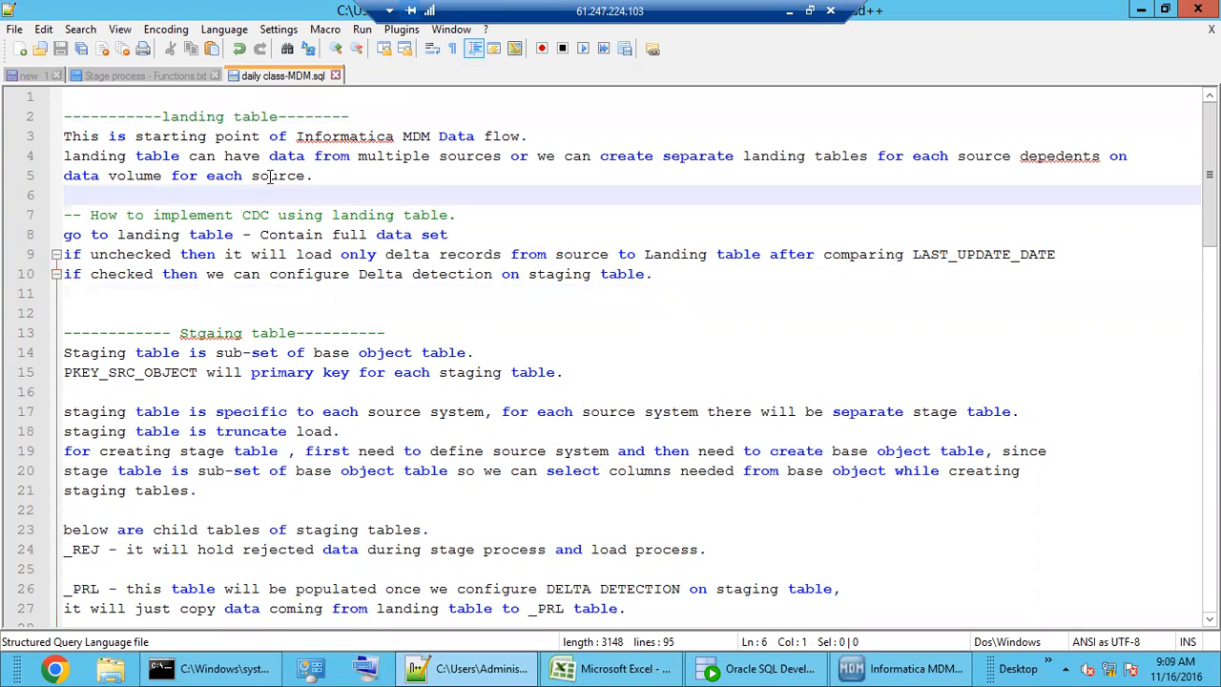
pyautogui.moveTo(332, 136); pyautogui.dragTo(440, 136)
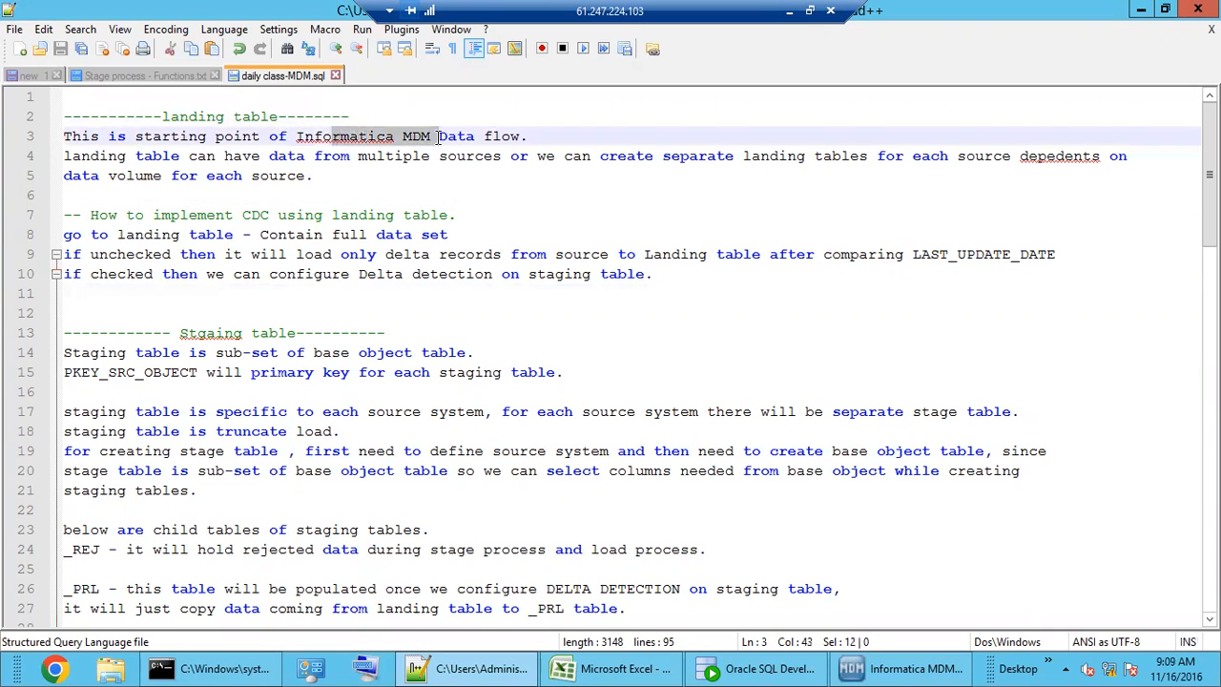
pyautogui.click(535, 139)
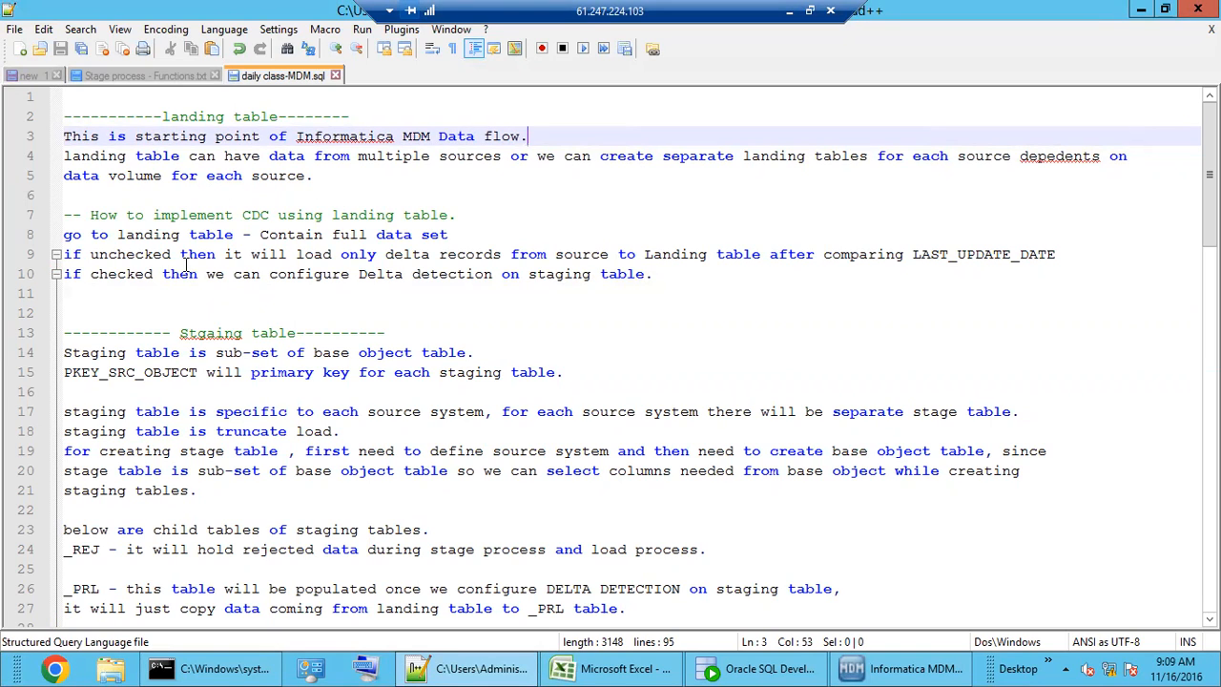
pyautogui.moveTo(341, 215); pyautogui.dragTo(438, 215)
pyautogui.click(369, 273)
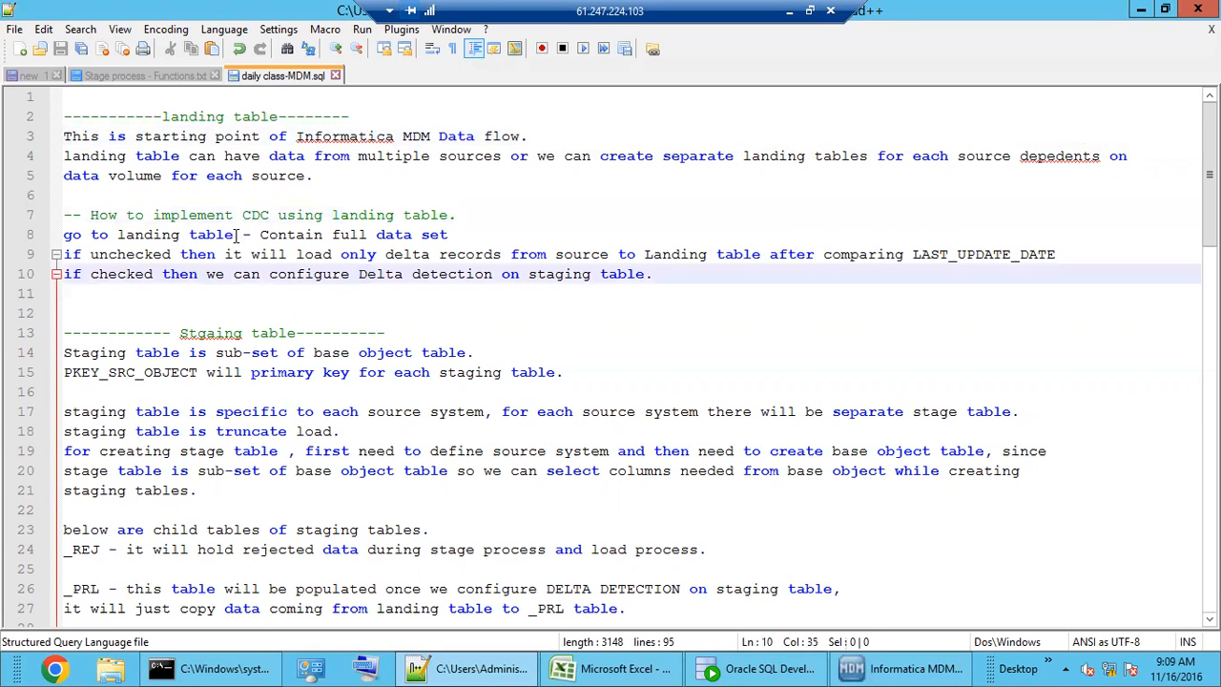
pyautogui.click(883, 673)
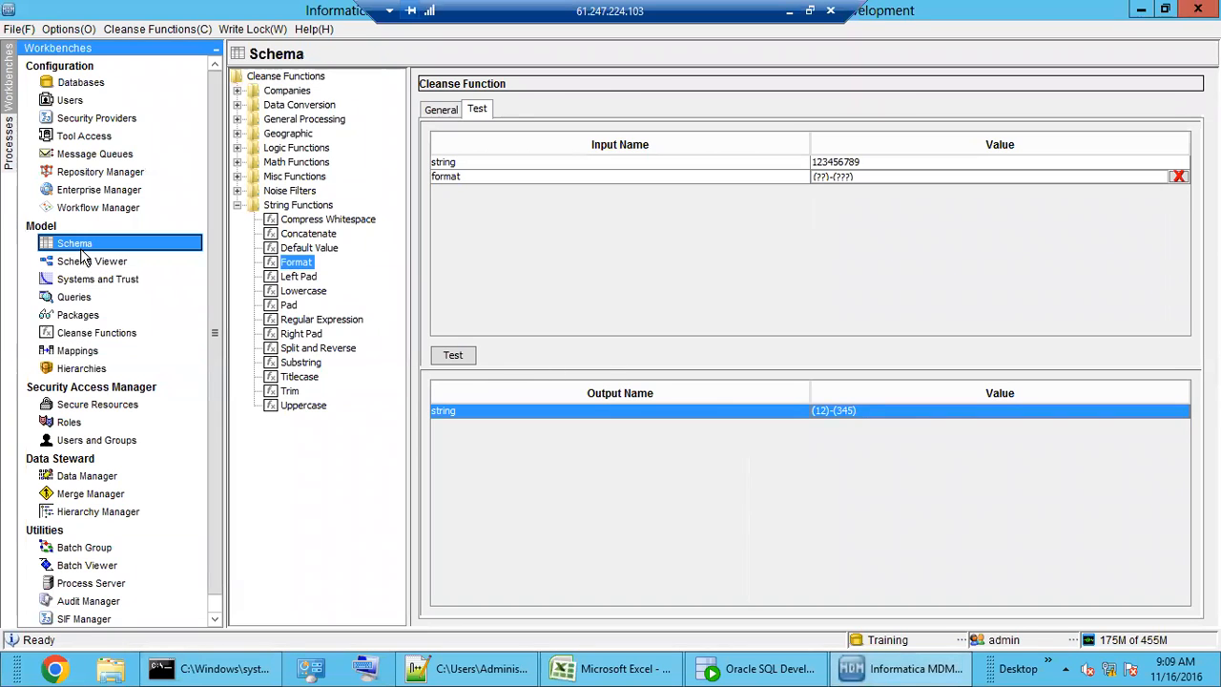
pyautogui.click(84, 244)
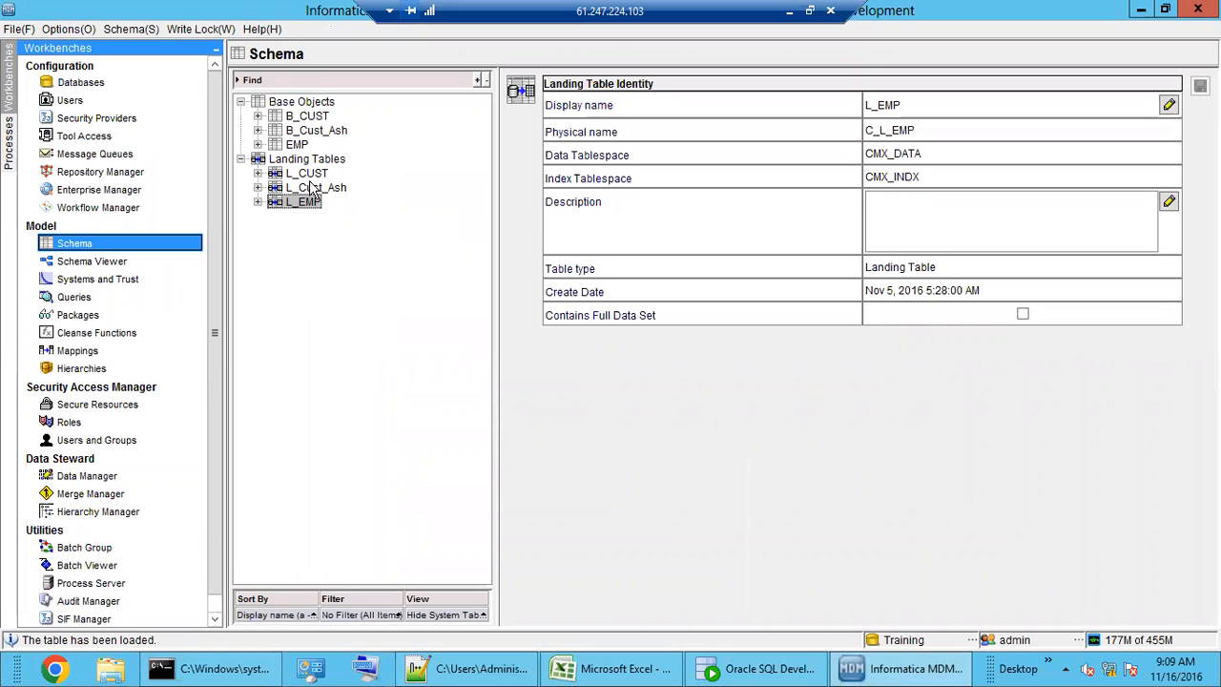
# - Show the L_CUST landing table's properties (physical name C_L_CUST, full data set) and expand it
pyautogui.click(306, 173)
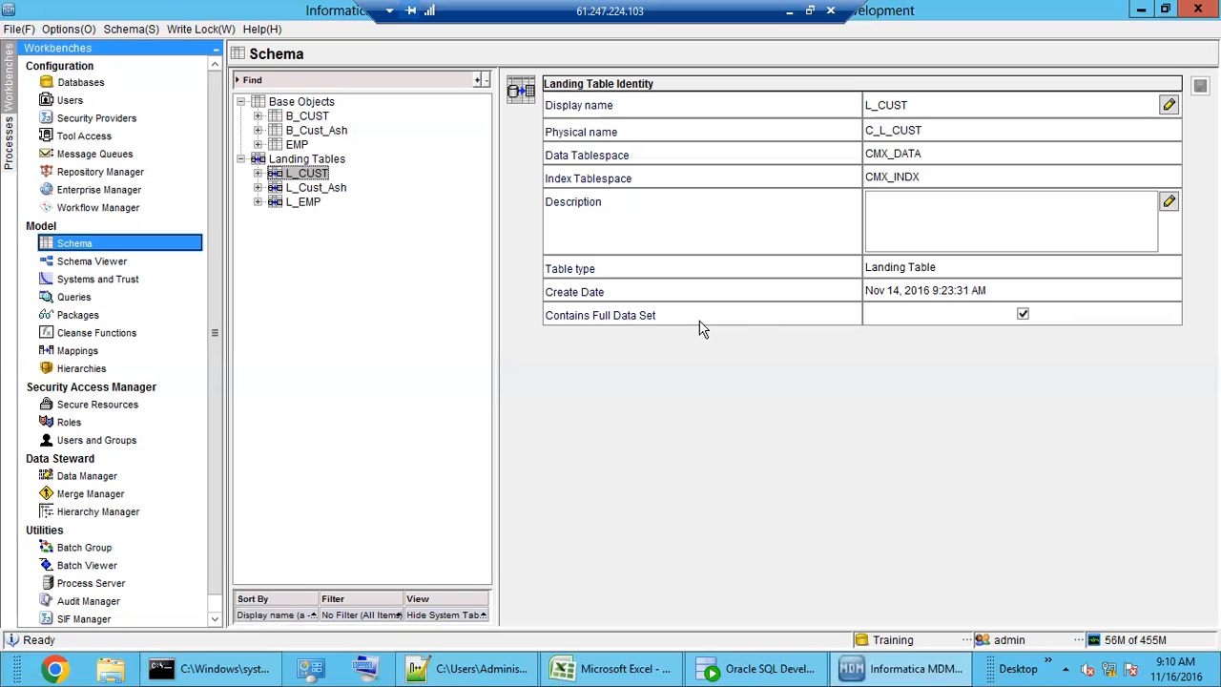
pyautogui.click(259, 175)
# - Review L_CUST's column definitions, toggling Show system columns on and off
pyautogui.click(318, 189)
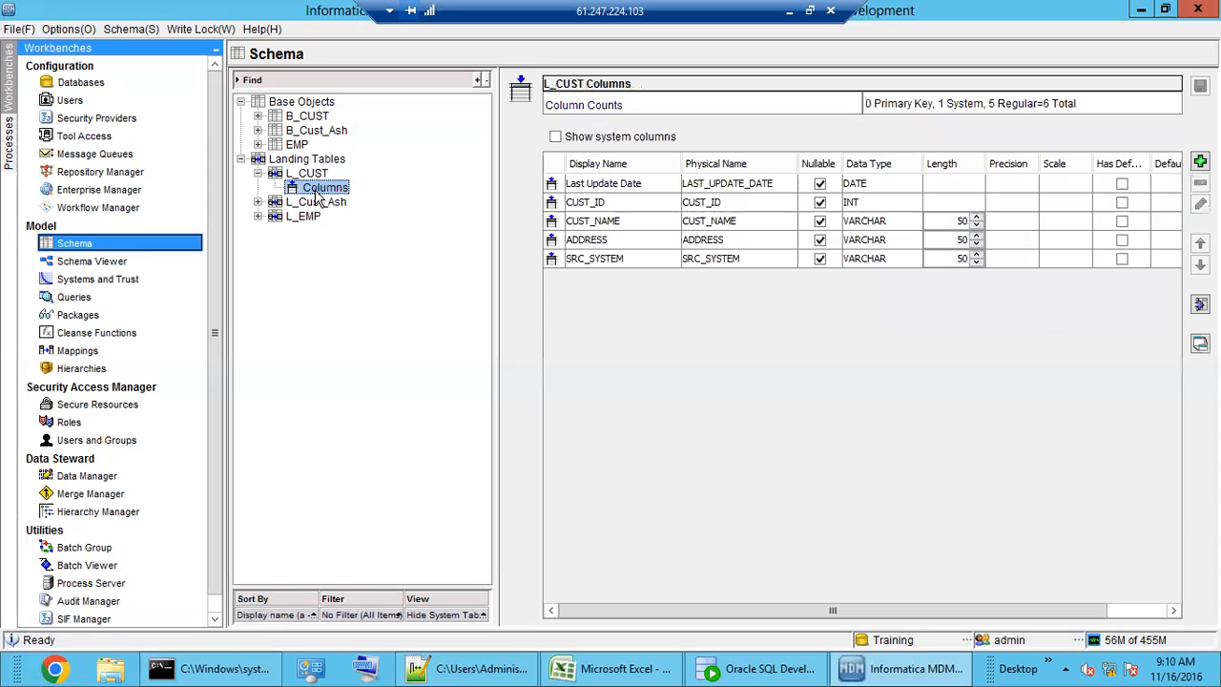
pyautogui.click(640, 186)
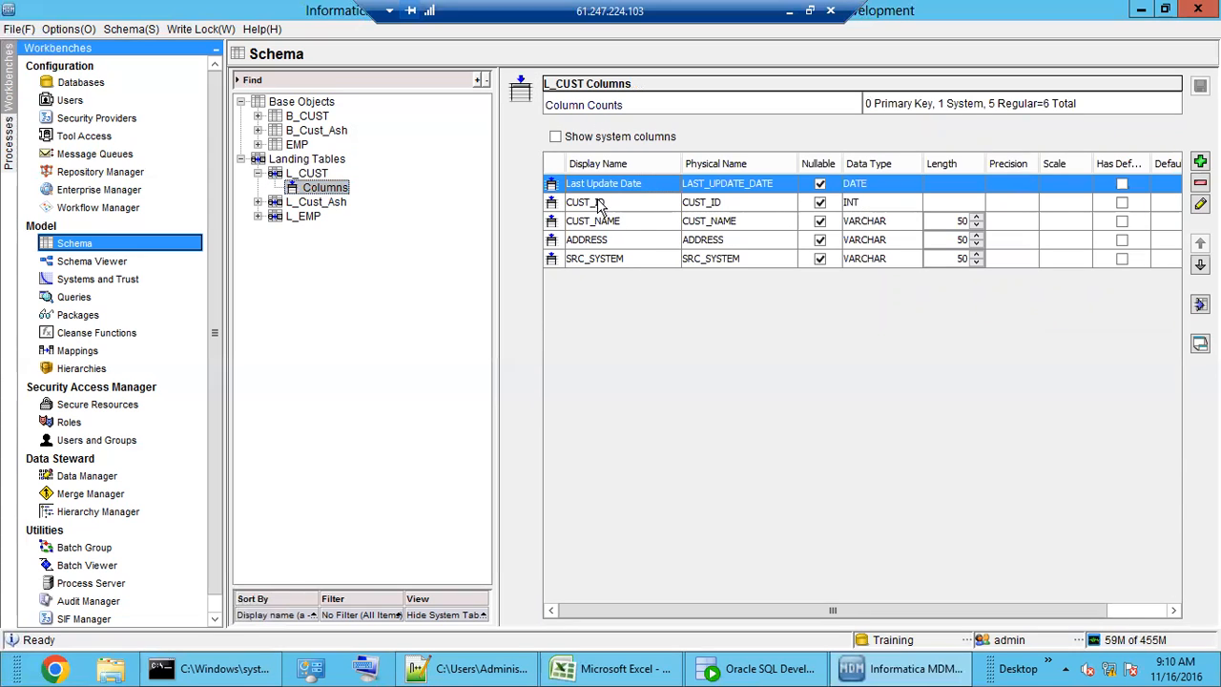
pyautogui.click(593, 139)
pyautogui.click(592, 138)
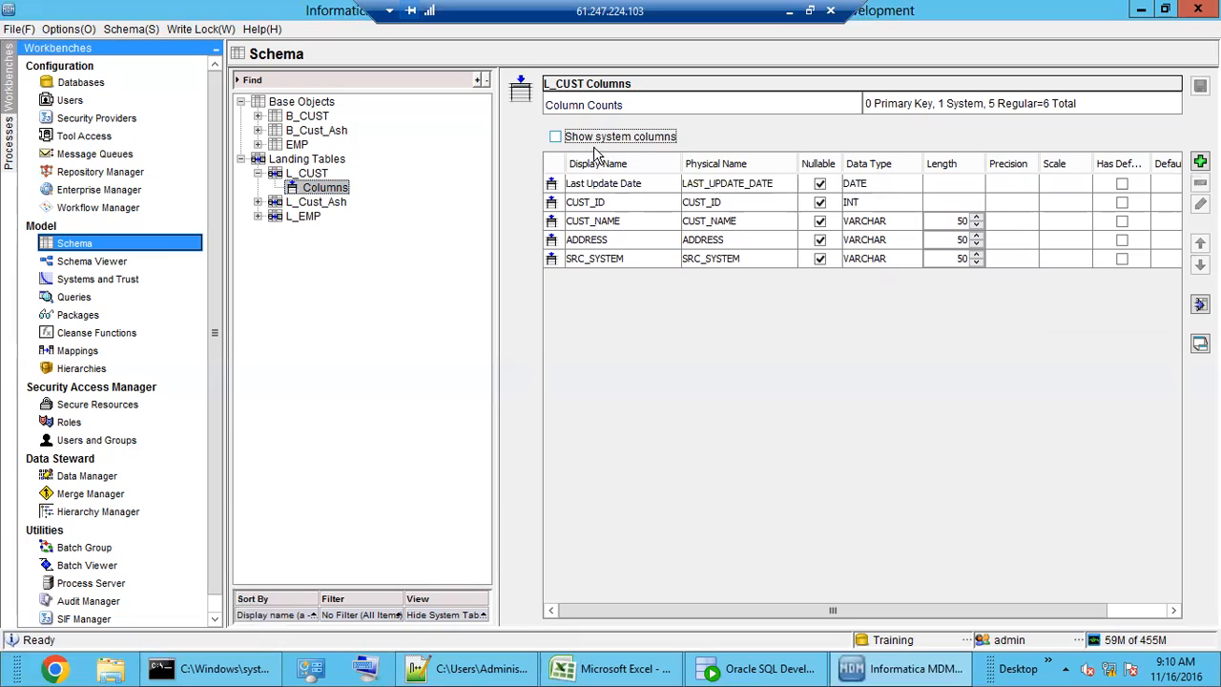
pyautogui.click(613, 184)
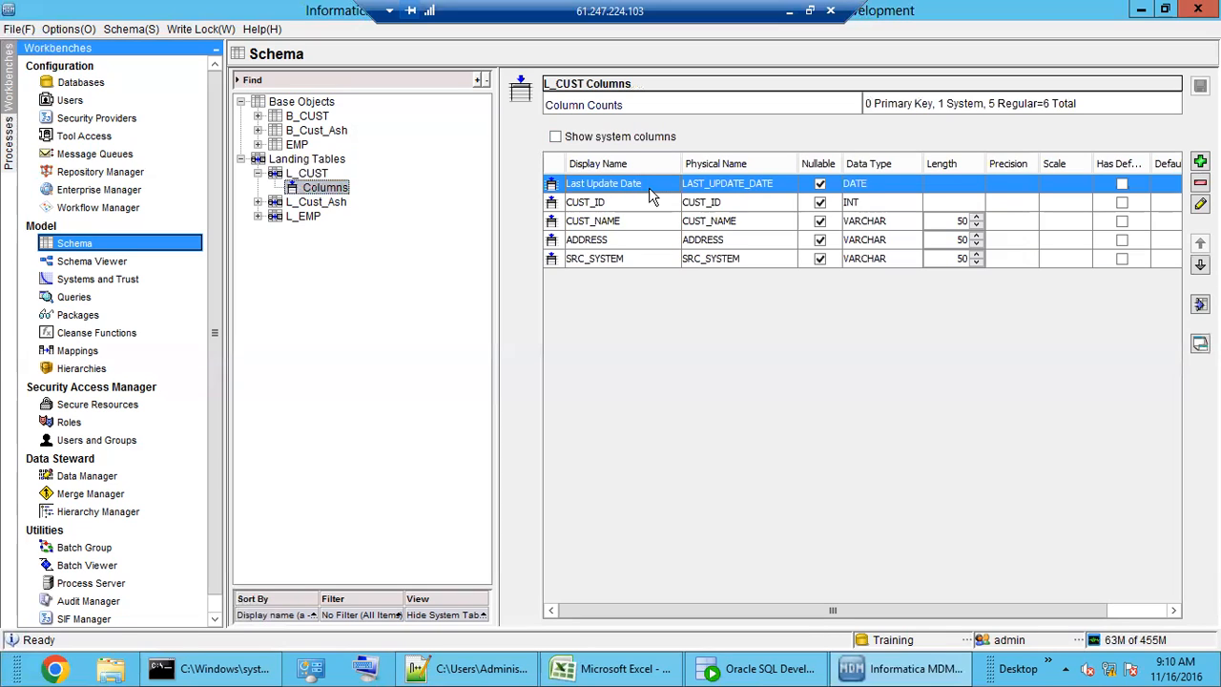
# - Reopen the L_CUST landing table properties, then bring the Notepad++ notes back to front
pyautogui.click(319, 161)
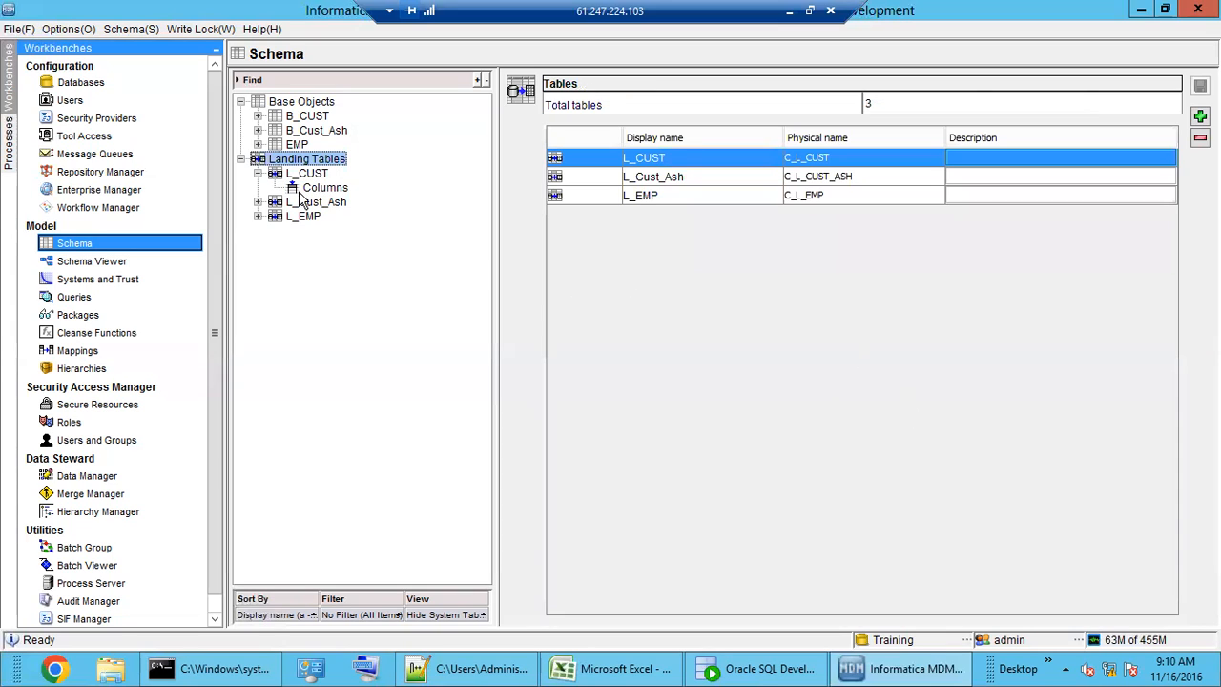
pyautogui.click(304, 176)
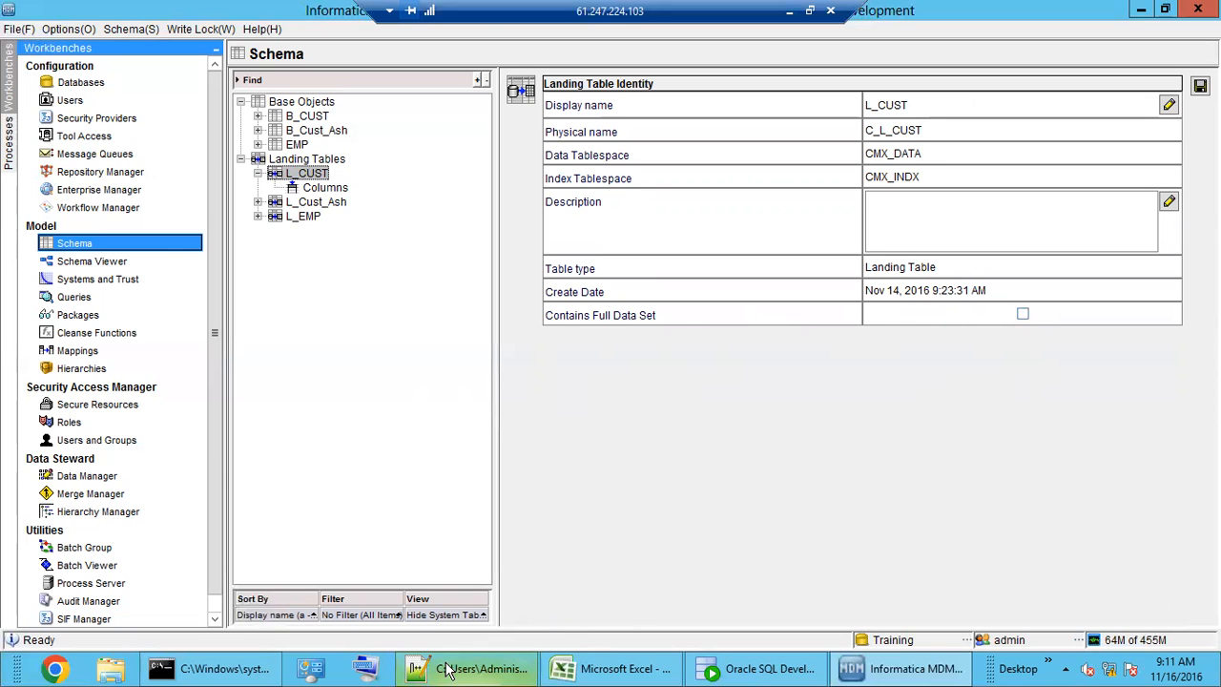
pyautogui.click(477, 672)
pyautogui.click(304, 332)
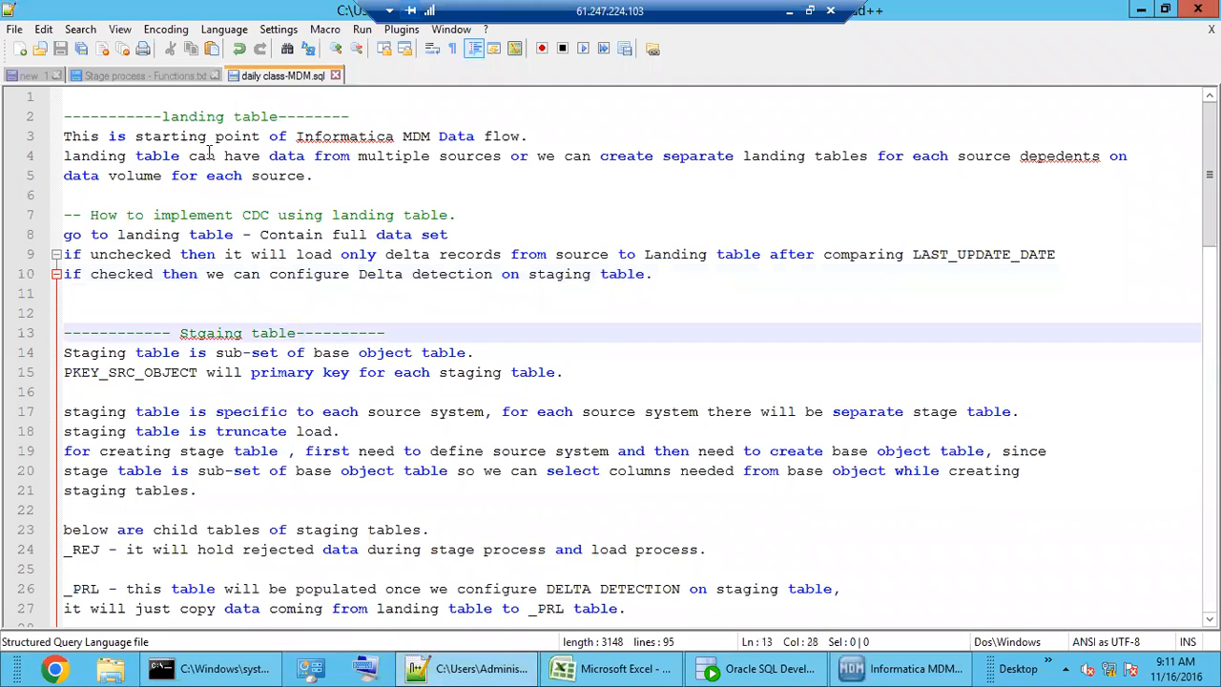
pyautogui.scroll(-2, 290, 309)
pyautogui.click(211, 193)
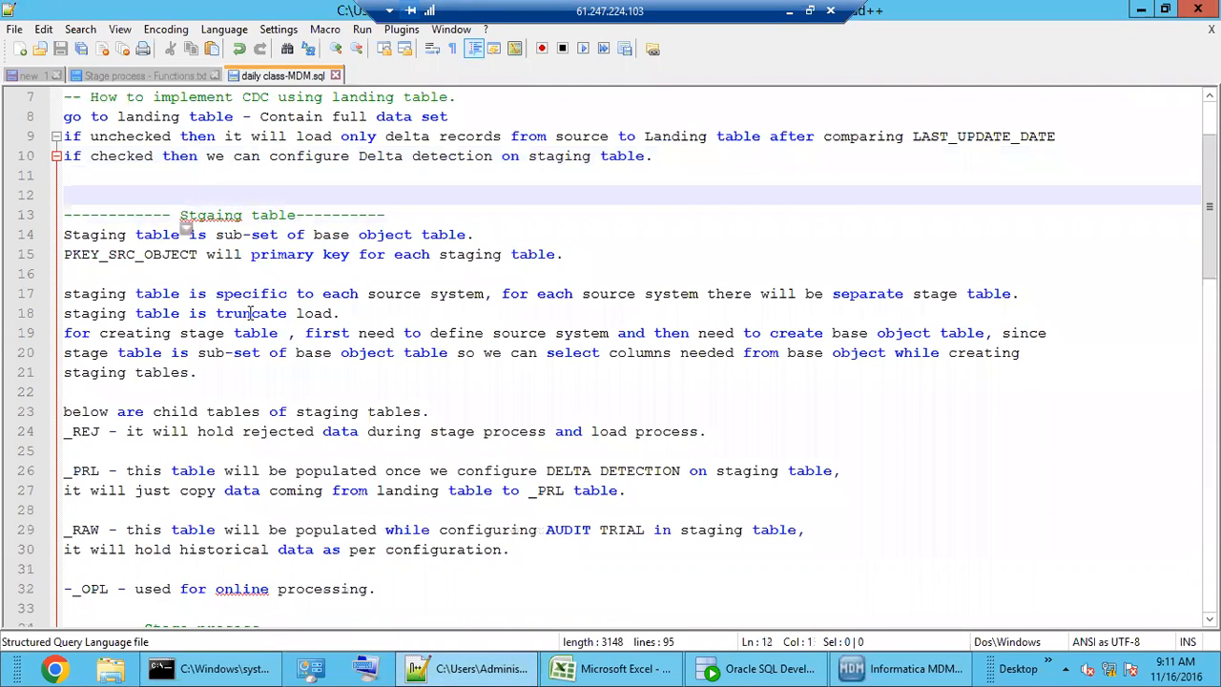
pyautogui.click(317, 274)
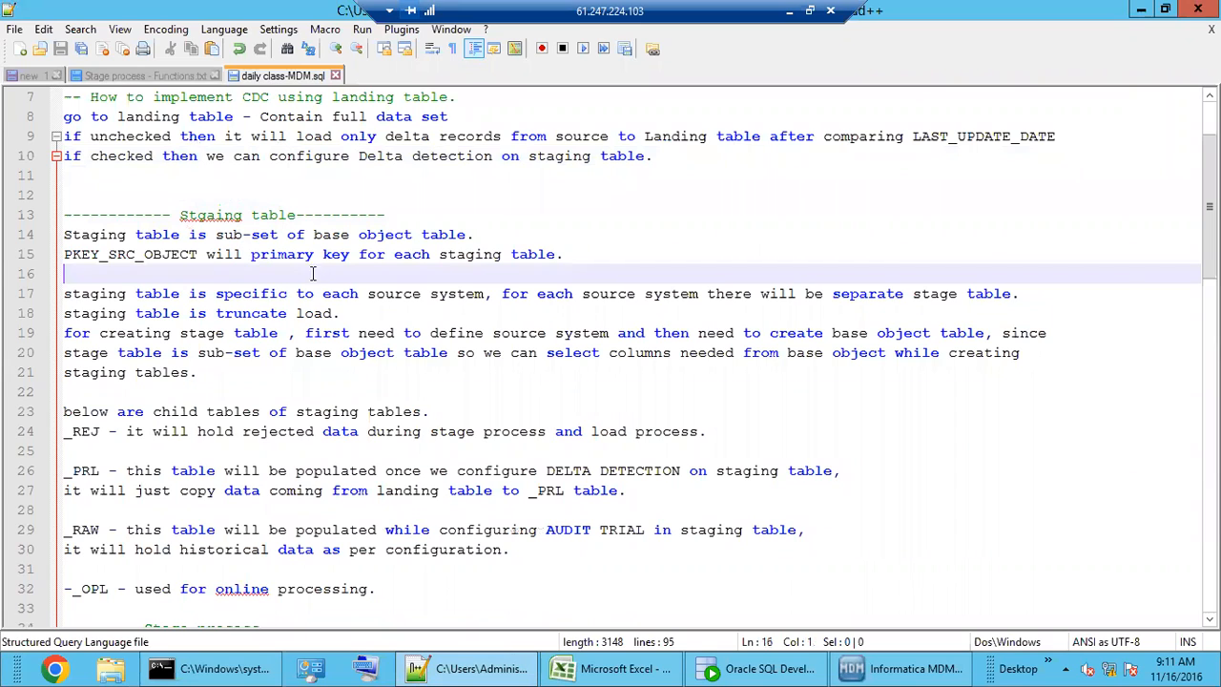
pyautogui.moveTo(379, 241); pyautogui.dragTo(420, 238)
pyautogui.moveTo(326, 239); pyautogui.dragTo(410, 237)
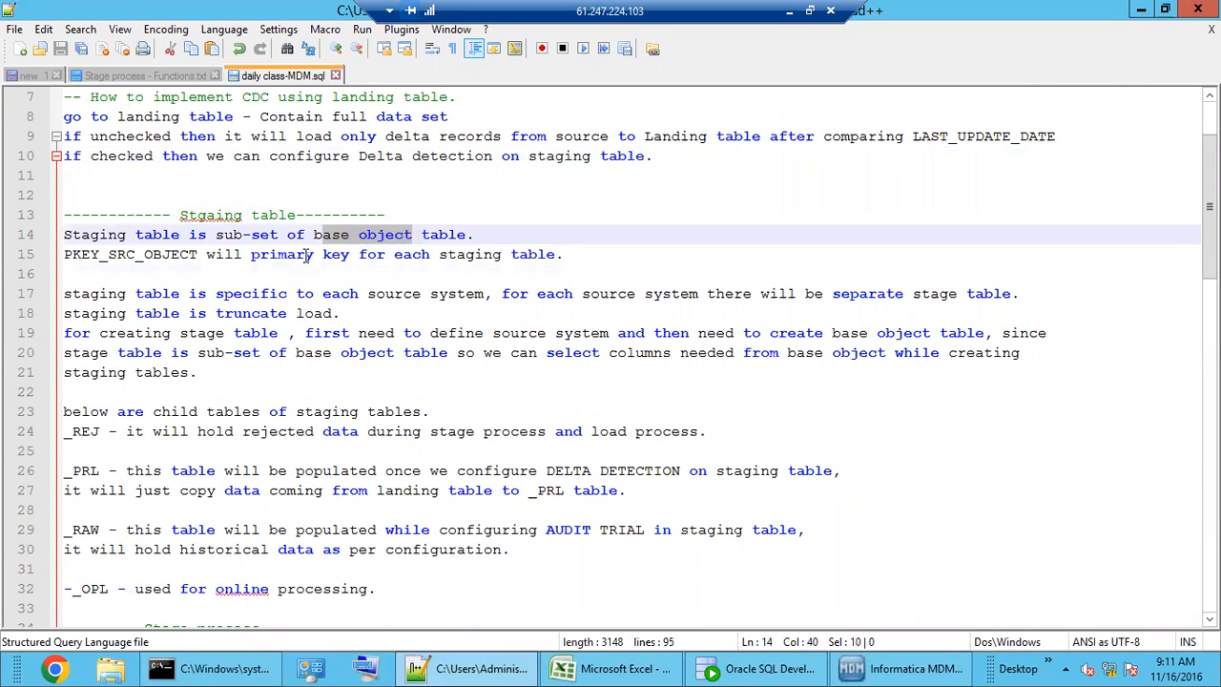
pyautogui.moveTo(323, 239); pyautogui.dragTo(391, 235)
pyautogui.doubleClick(96, 235)
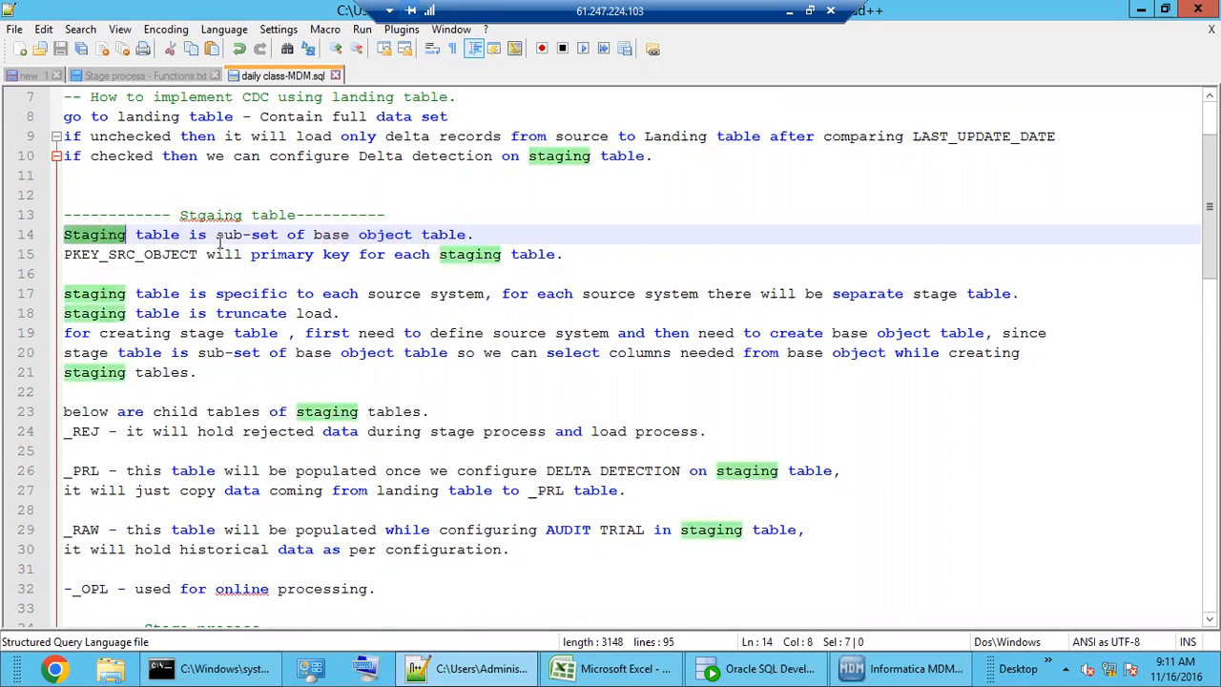
pyautogui.click(368, 239)
pyautogui.doubleClick(369, 238)
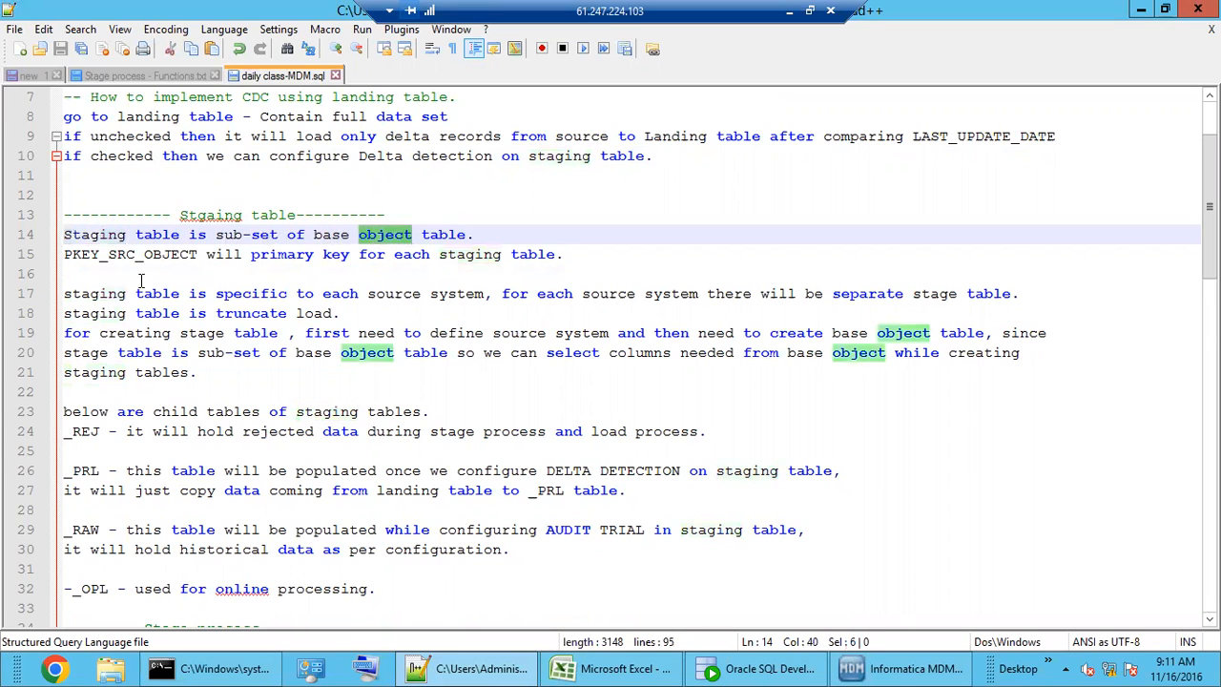
pyautogui.click(105, 293)
pyautogui.click(116, 261)
pyautogui.doubleClick(116, 257)
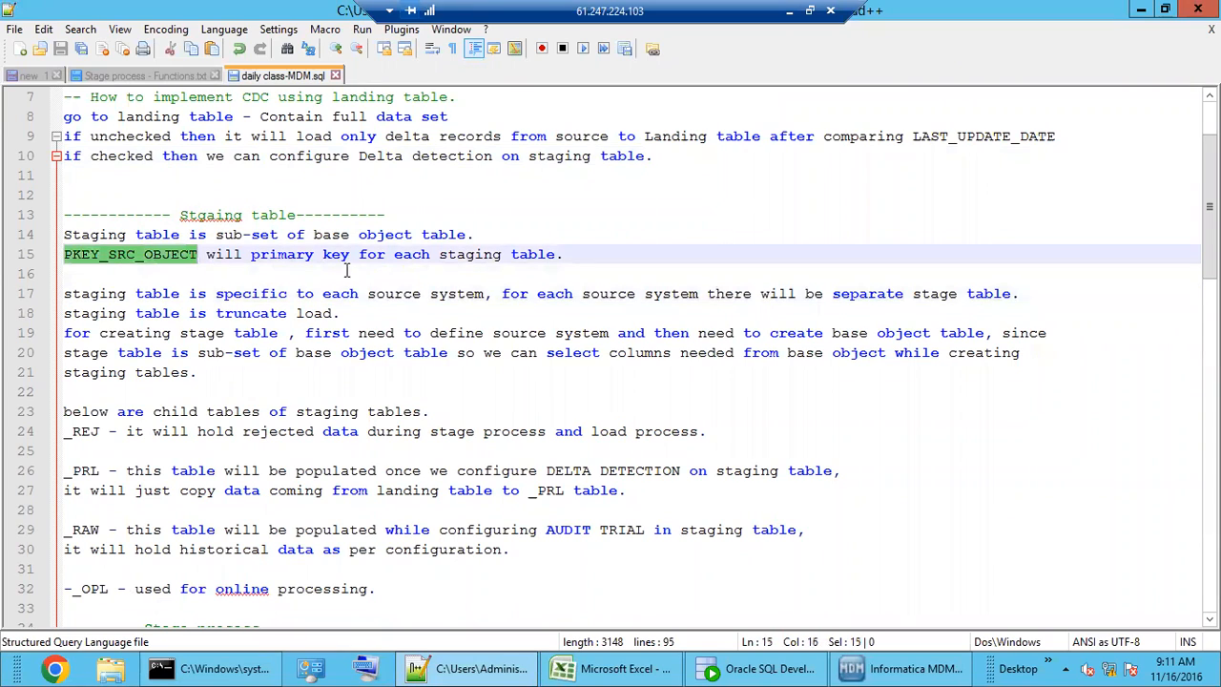
pyautogui.click(572, 256)
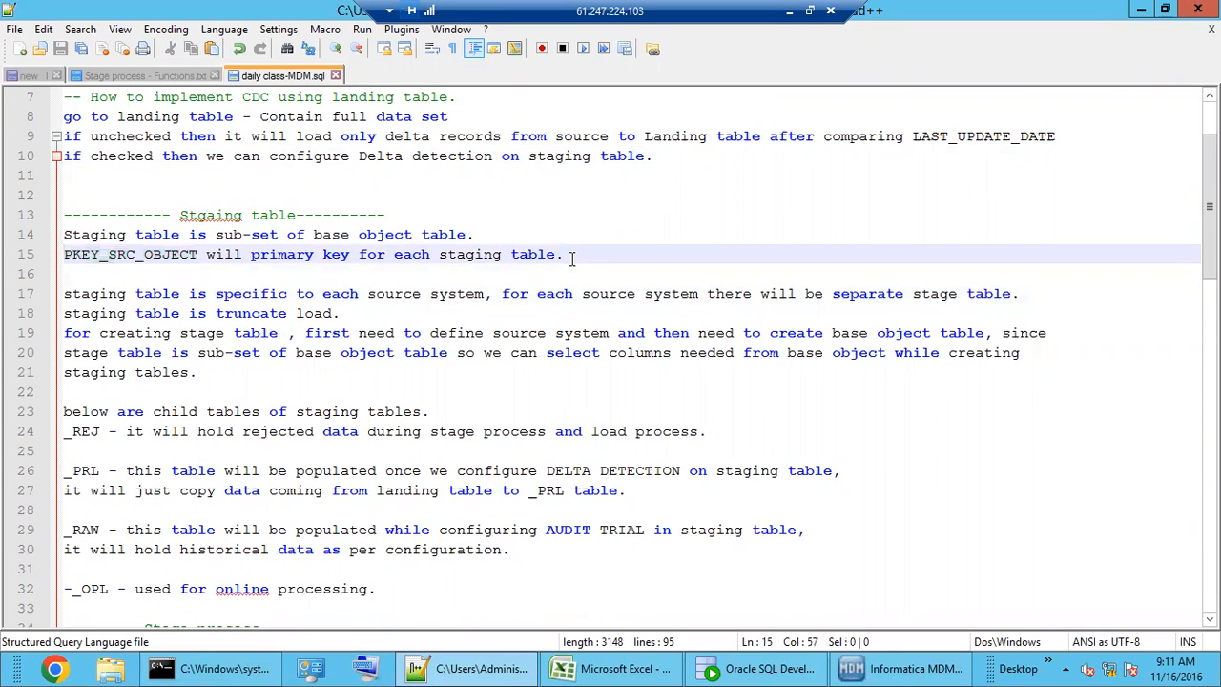
pyautogui.press('Down')
pyautogui.press('Down')
pyautogui.press('Down')
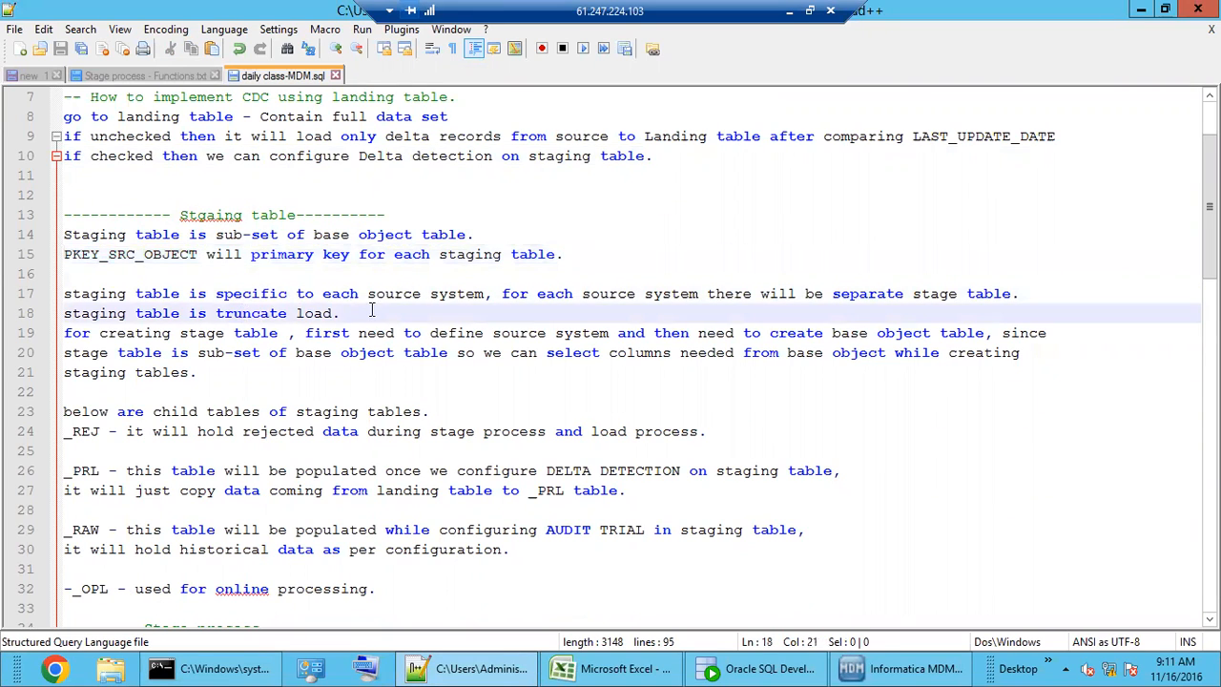
pyautogui.moveTo(385, 297); pyautogui.dragTo(384, 312)
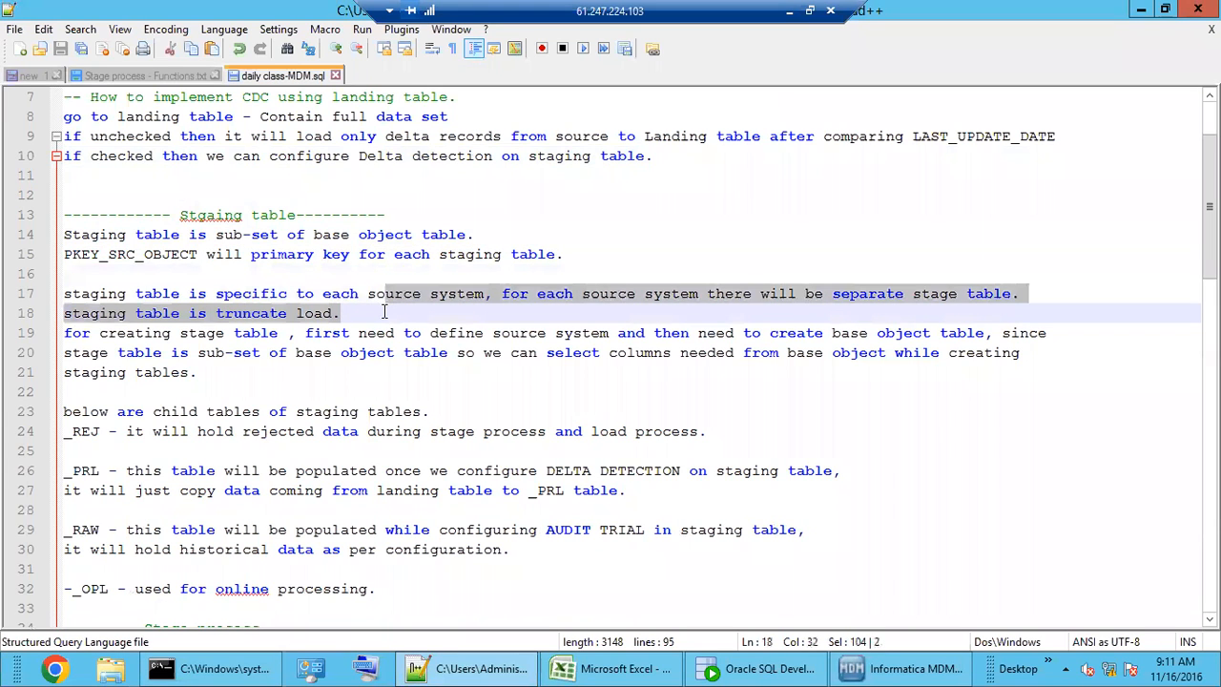
pyautogui.click(385, 313)
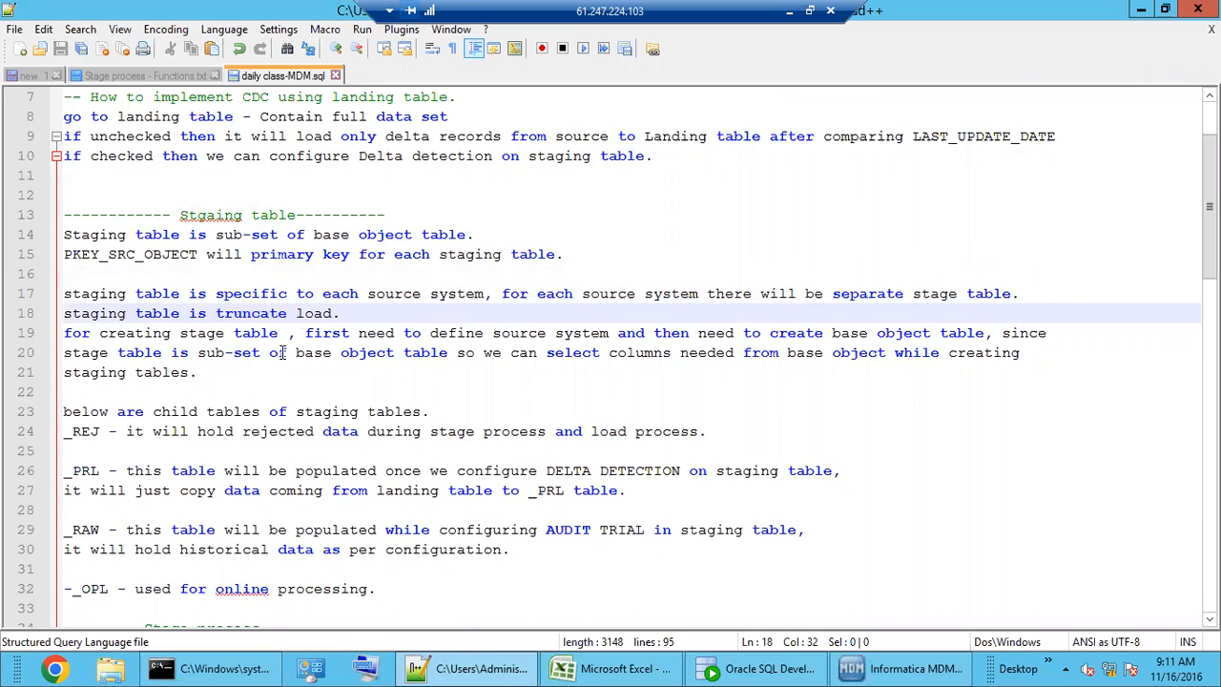
pyautogui.moveTo(466, 333); pyautogui.dragTo(466, 374)
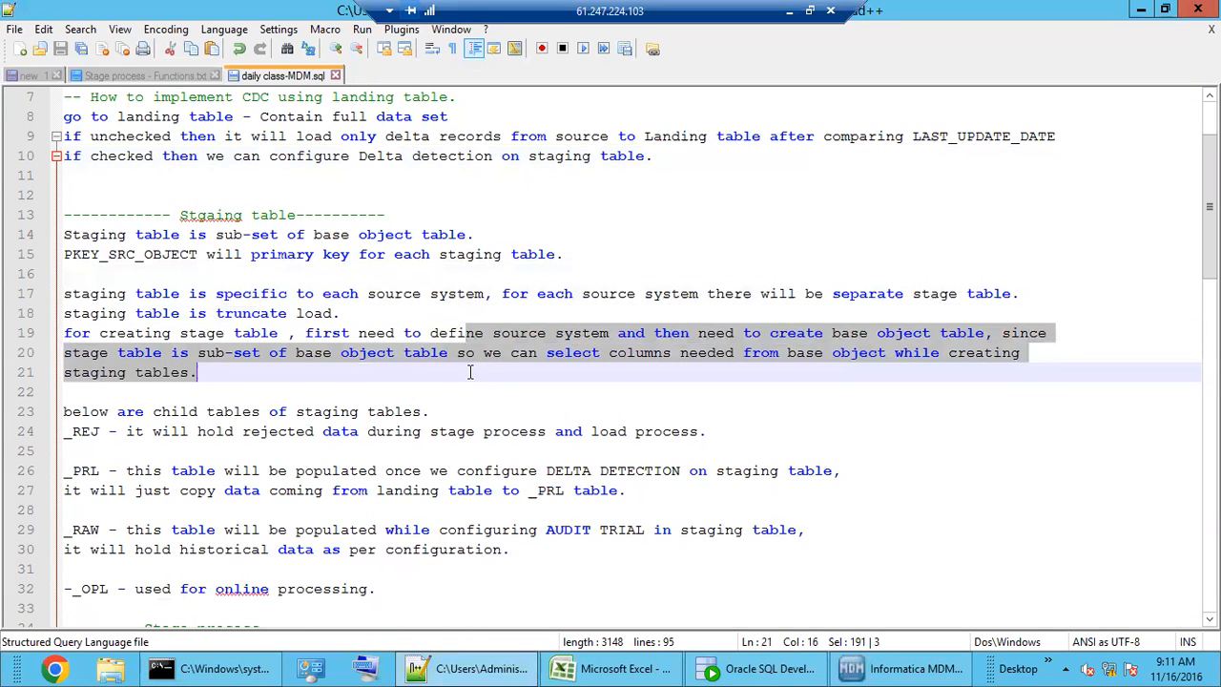
pyautogui.click(463, 374)
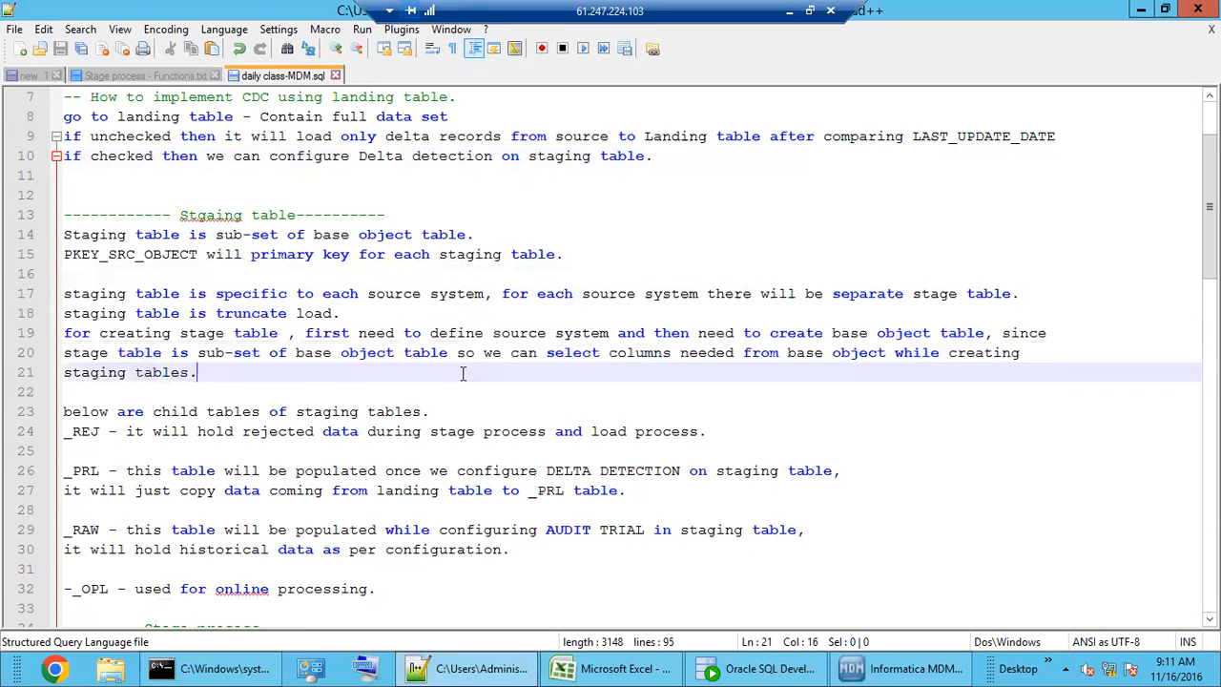
pyautogui.click(360, 355)
pyautogui.moveTo(360, 354); pyautogui.dragTo(424, 354)
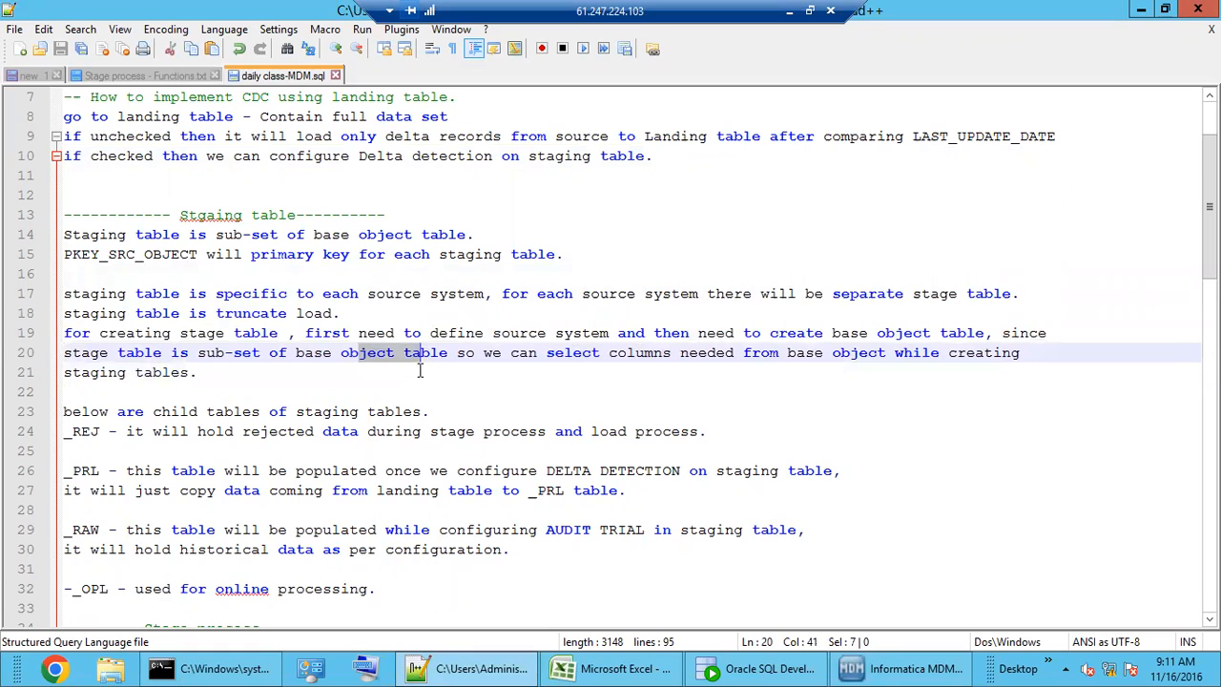
pyautogui.click(421, 370)
pyautogui.scroll(-3, 226, 382)
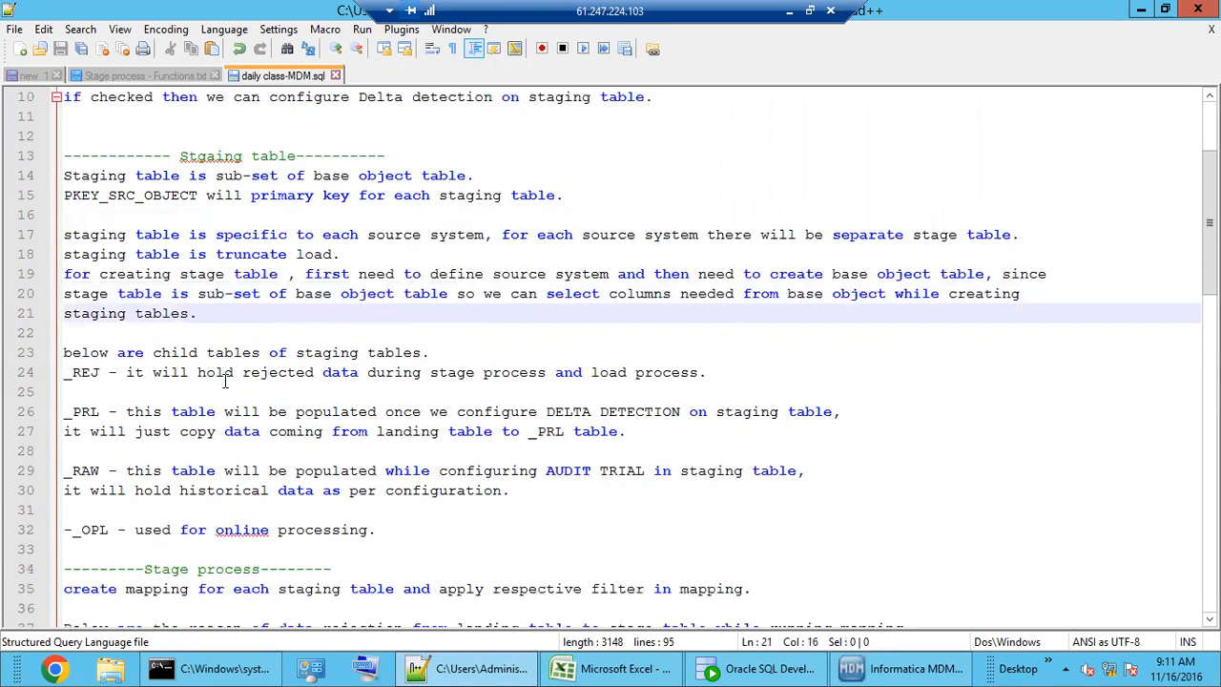
pyautogui.click(139, 292)
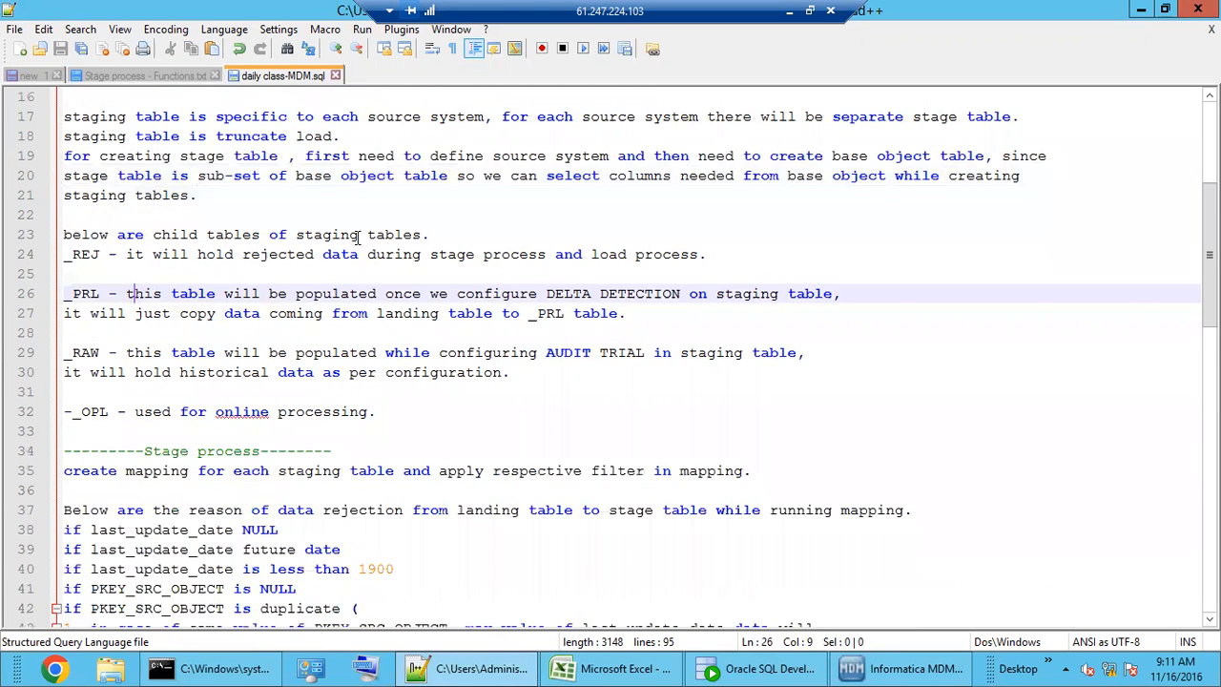
pyautogui.click(305, 237)
pyautogui.moveTo(305, 236); pyautogui.dragTo(401, 237)
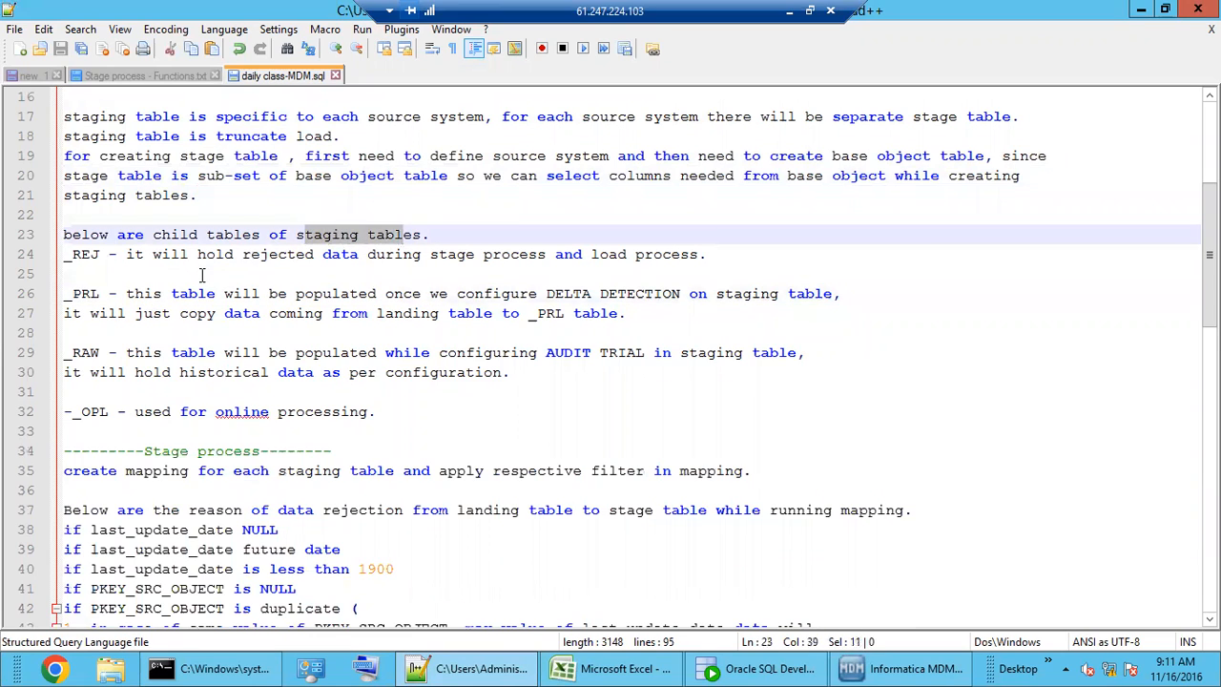
pyautogui.click(202, 275)
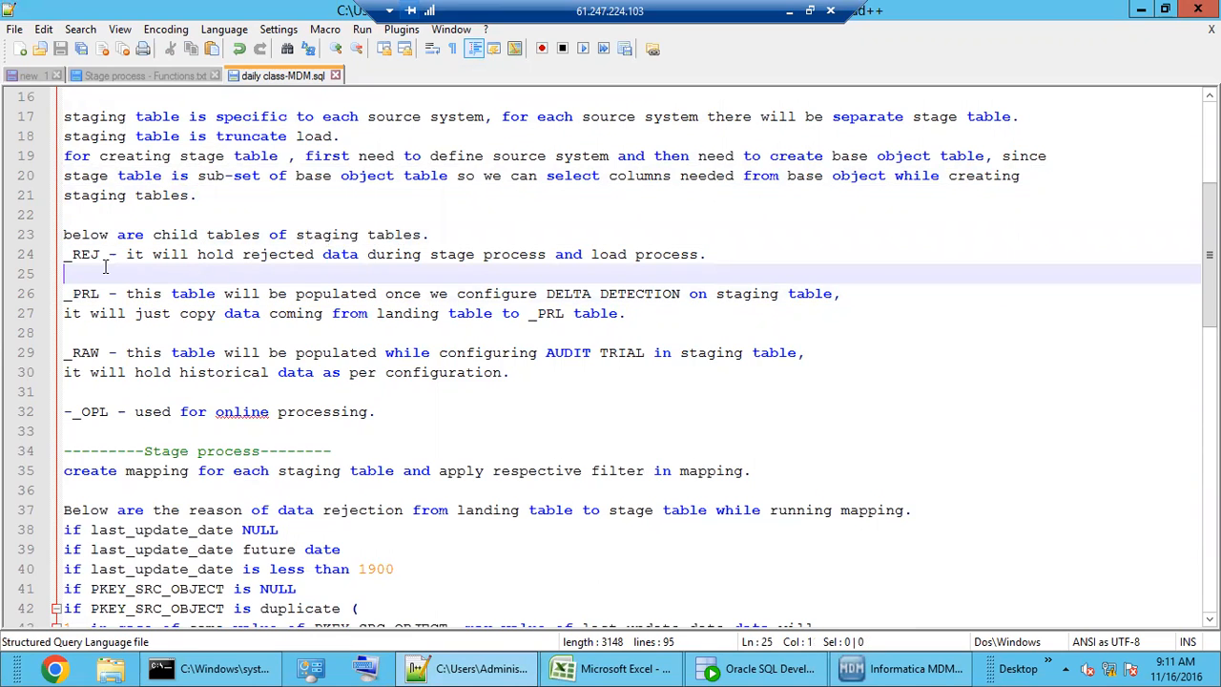
pyautogui.moveTo(75, 254); pyautogui.dragTo(109, 254)
pyautogui.moveTo(315, 254); pyautogui.dragTo(359, 253)
pyautogui.click(75, 293)
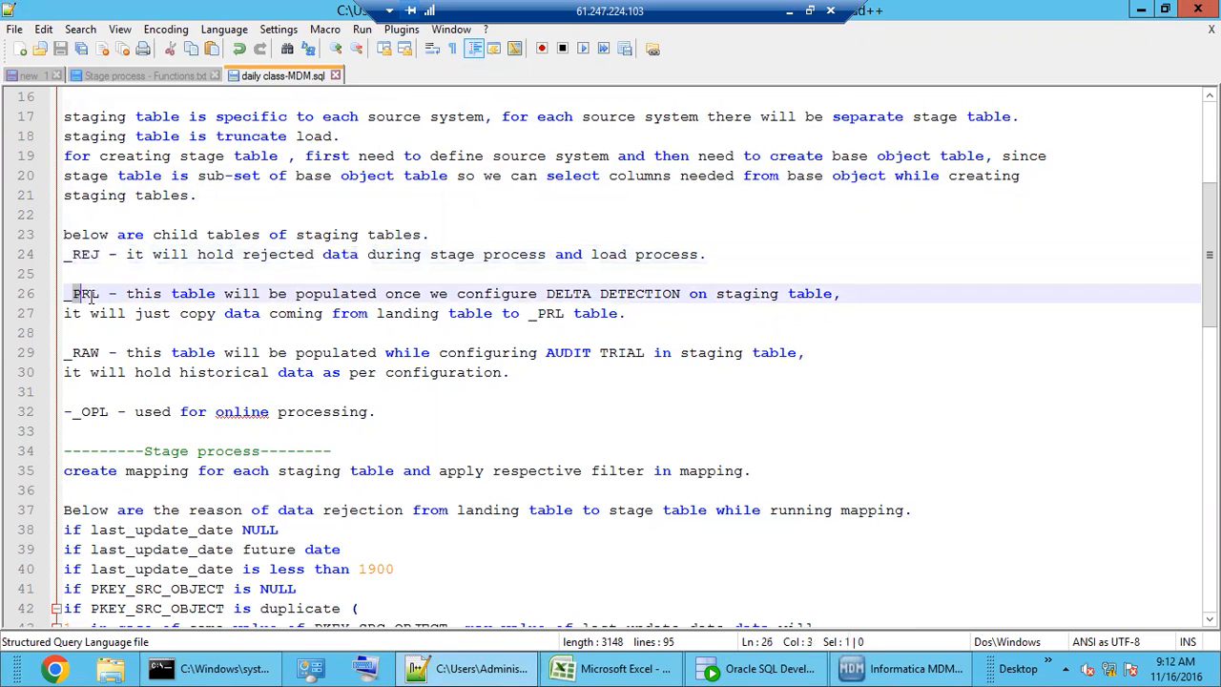
pyautogui.click(215, 333)
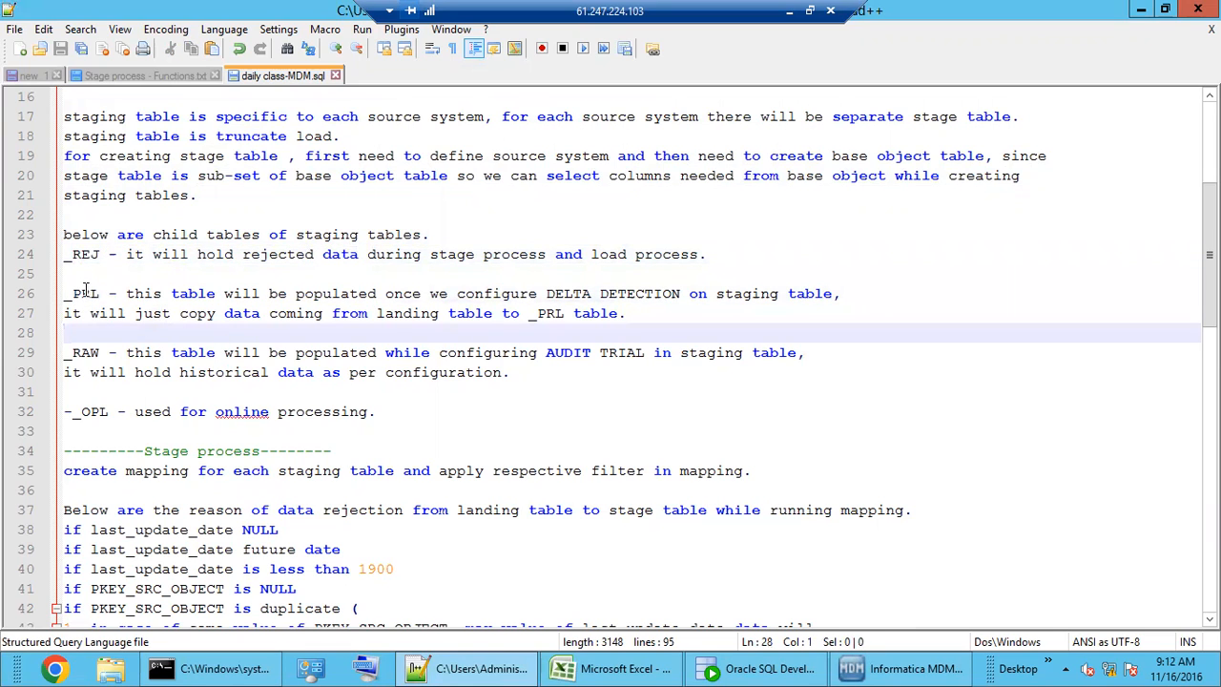
pyautogui.moveTo(73, 292); pyautogui.dragTo(98, 372)
pyautogui.click(111, 372)
pyautogui.click(143, 384)
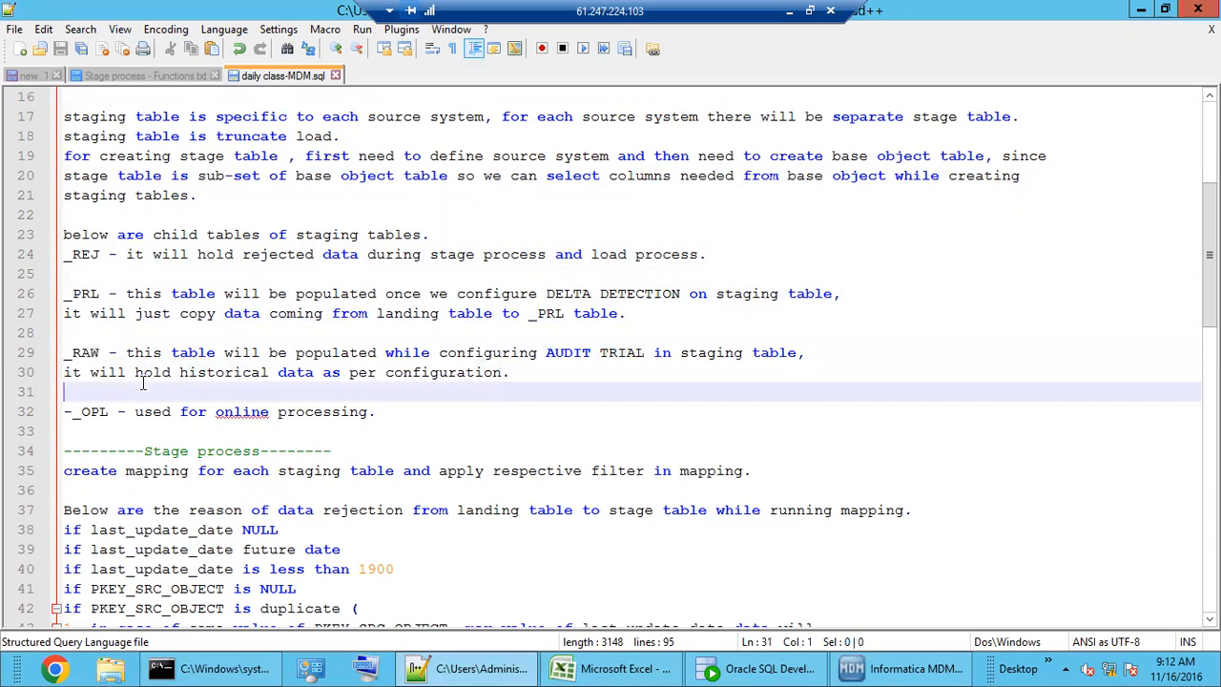
pyautogui.scroll(-1, 143, 381)
pyautogui.moveTo(74, 353); pyautogui.dragTo(100, 354)
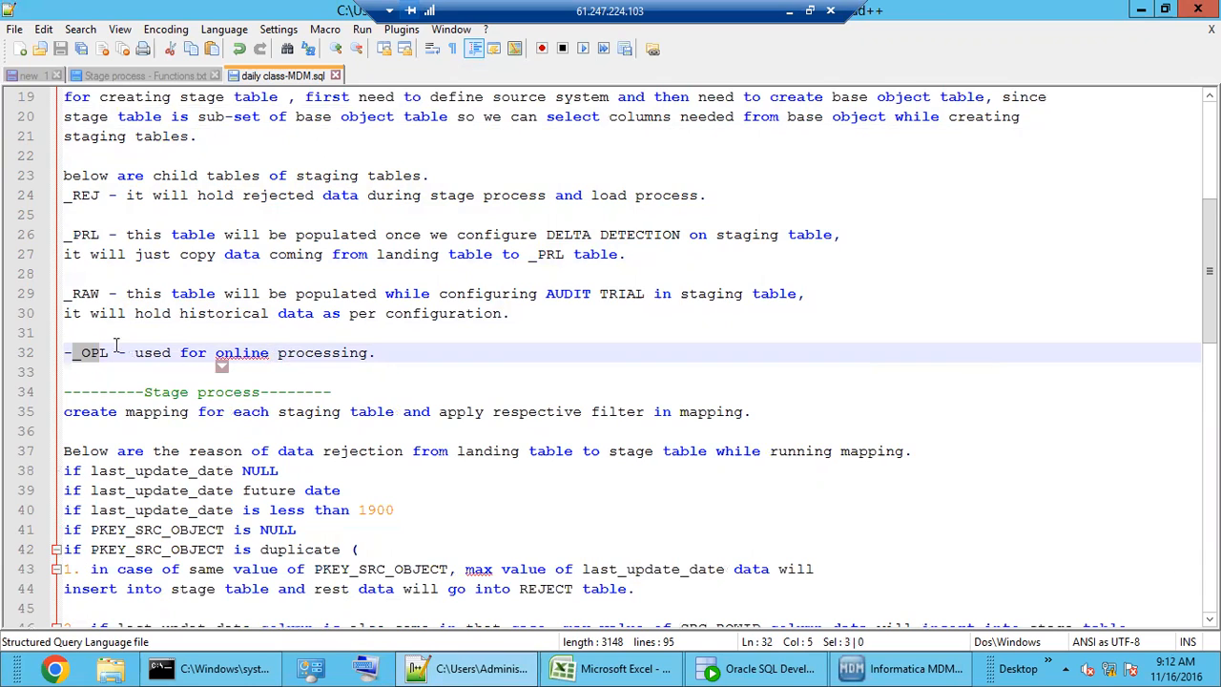
pyautogui.doubleClick(83, 239)
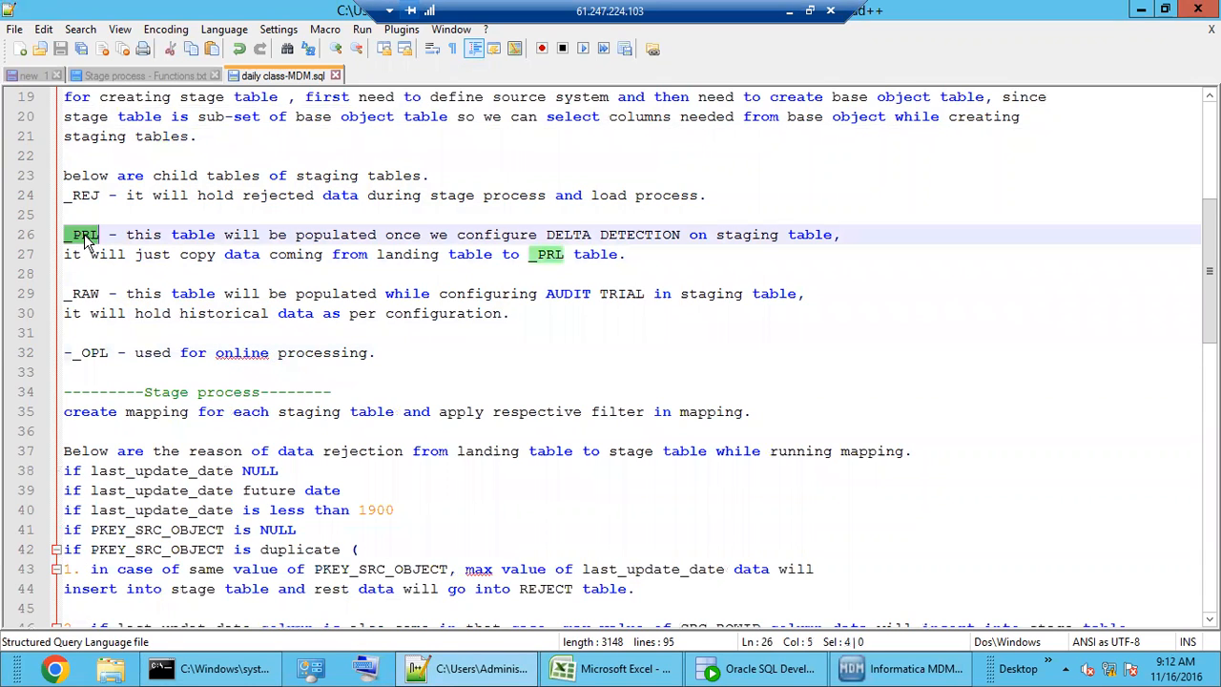
pyautogui.click(645, 257)
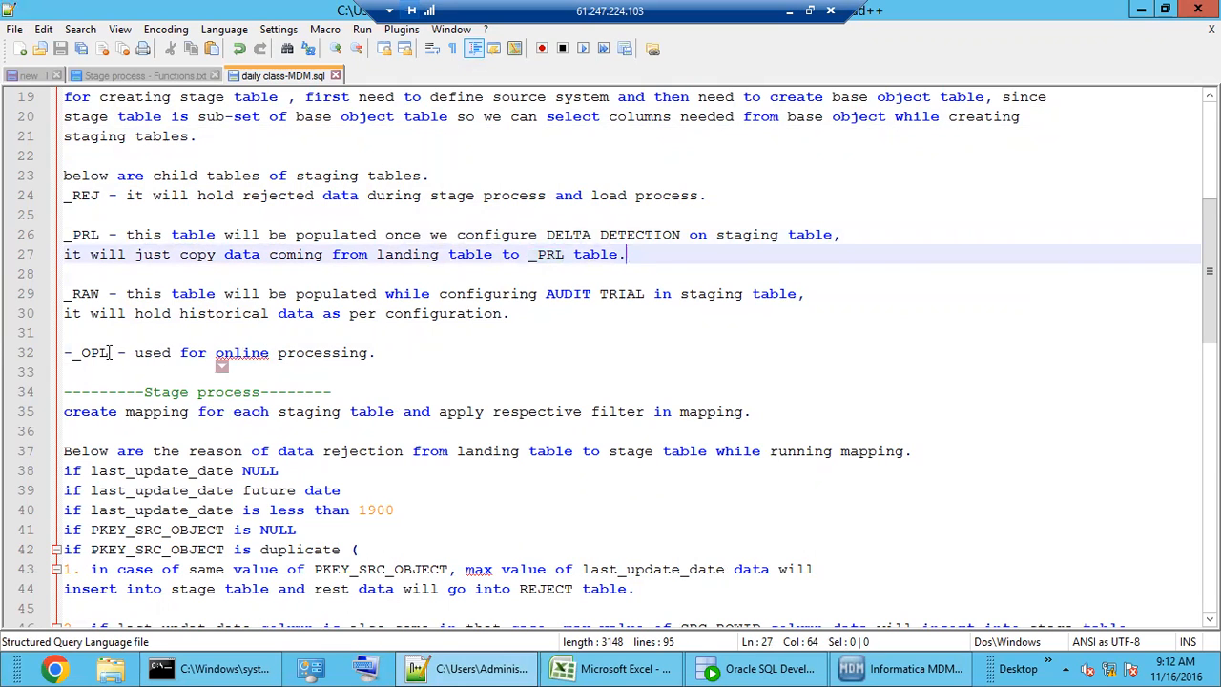
pyautogui.moveTo(109, 352); pyautogui.dragTo(65, 353)
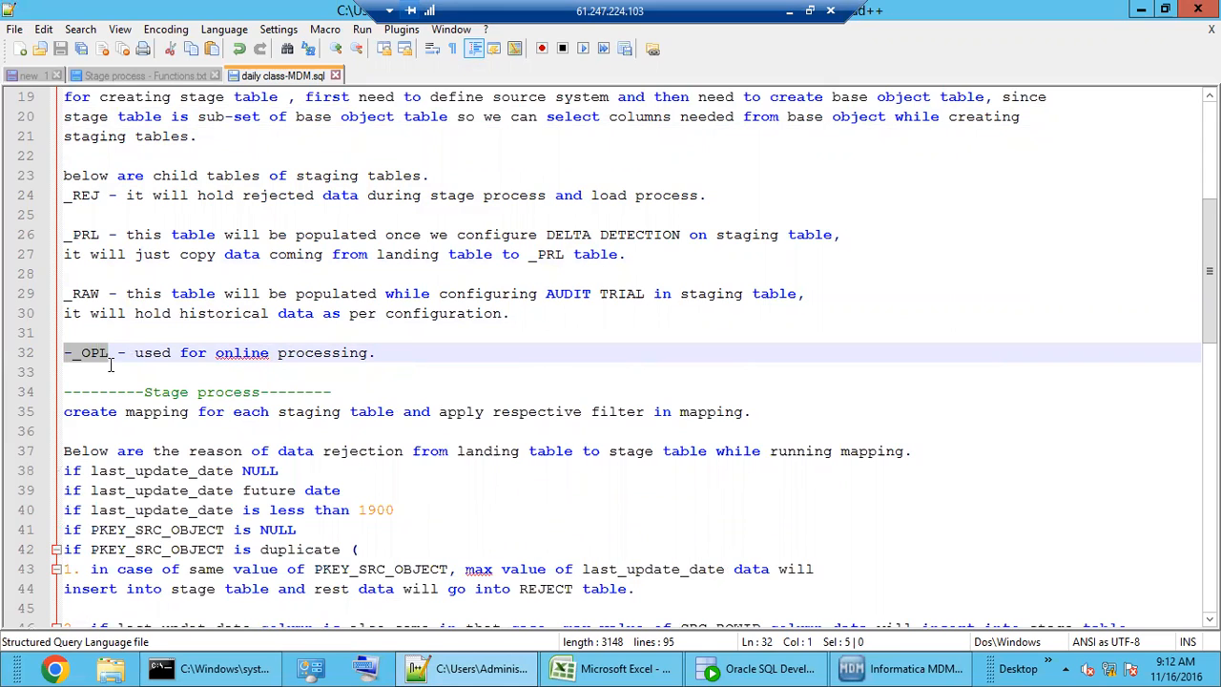
pyautogui.doubleClick(95, 238)
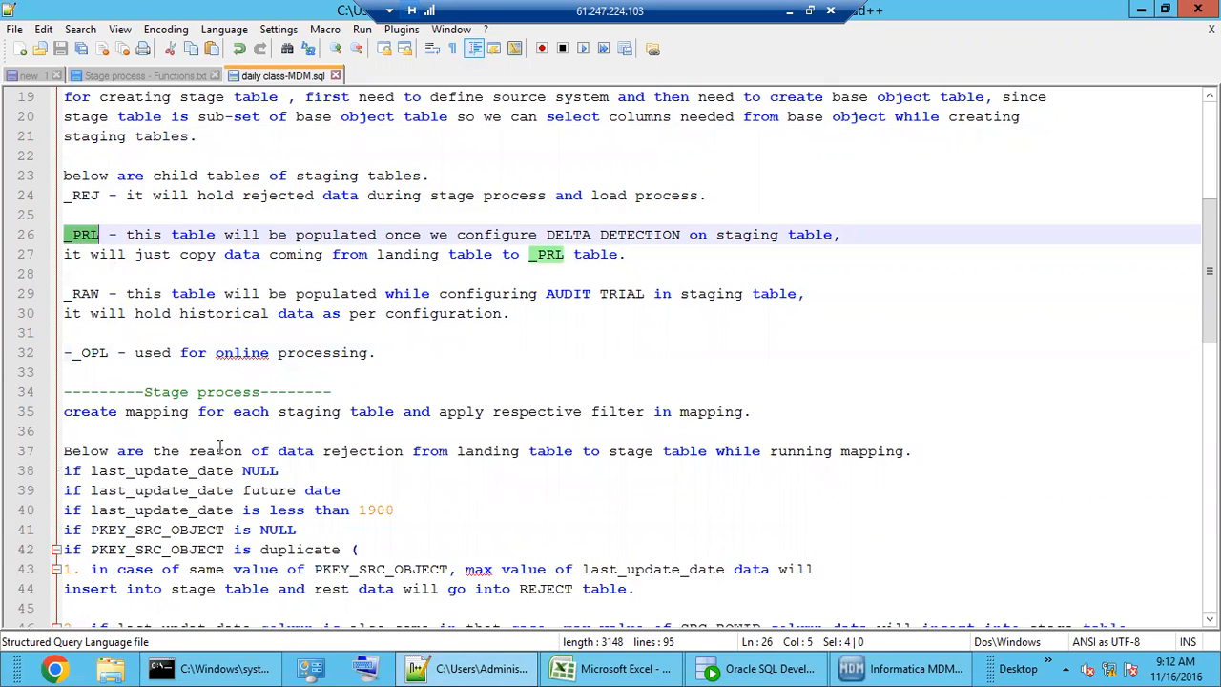
pyautogui.scroll(-3, 221, 485)
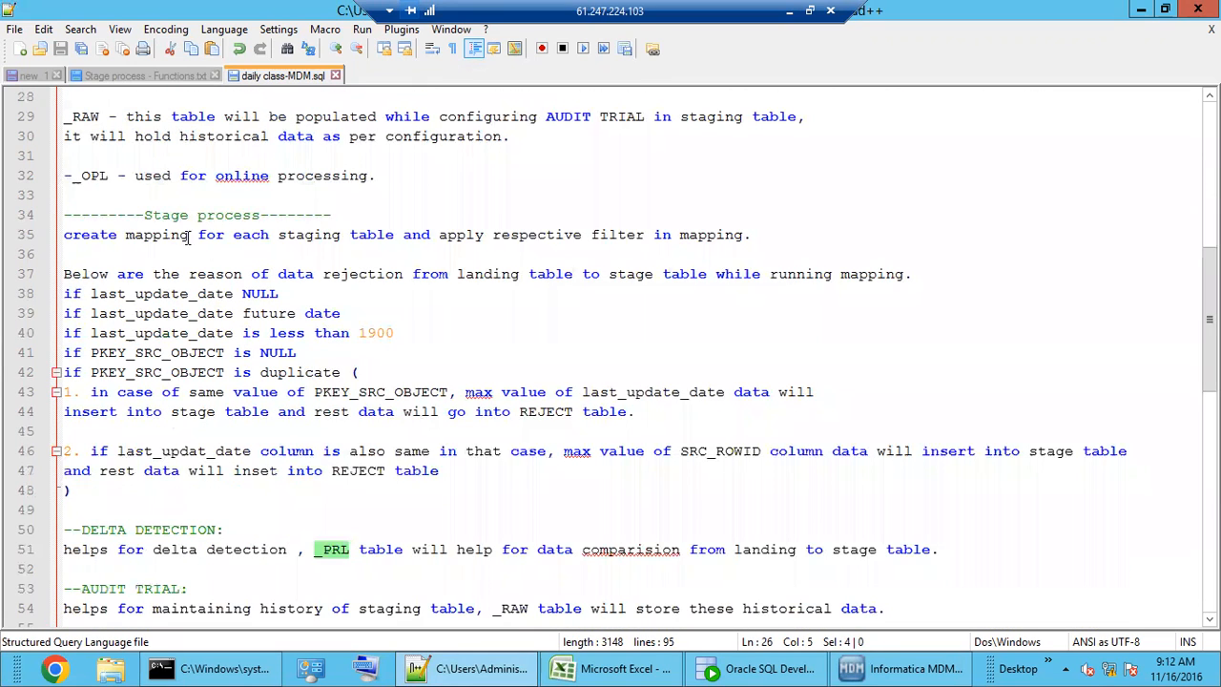
pyautogui.moveTo(162, 217); pyautogui.dragTo(235, 217)
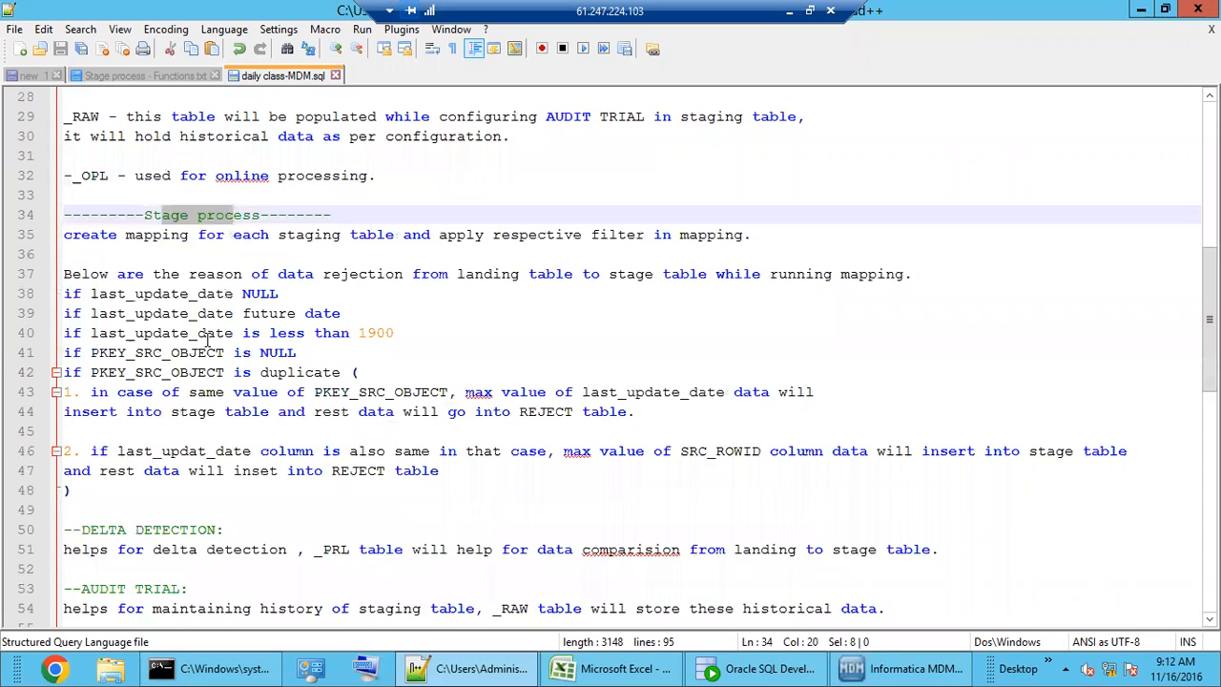
pyautogui.moveTo(305, 235); pyautogui.dragTo(313, 235)
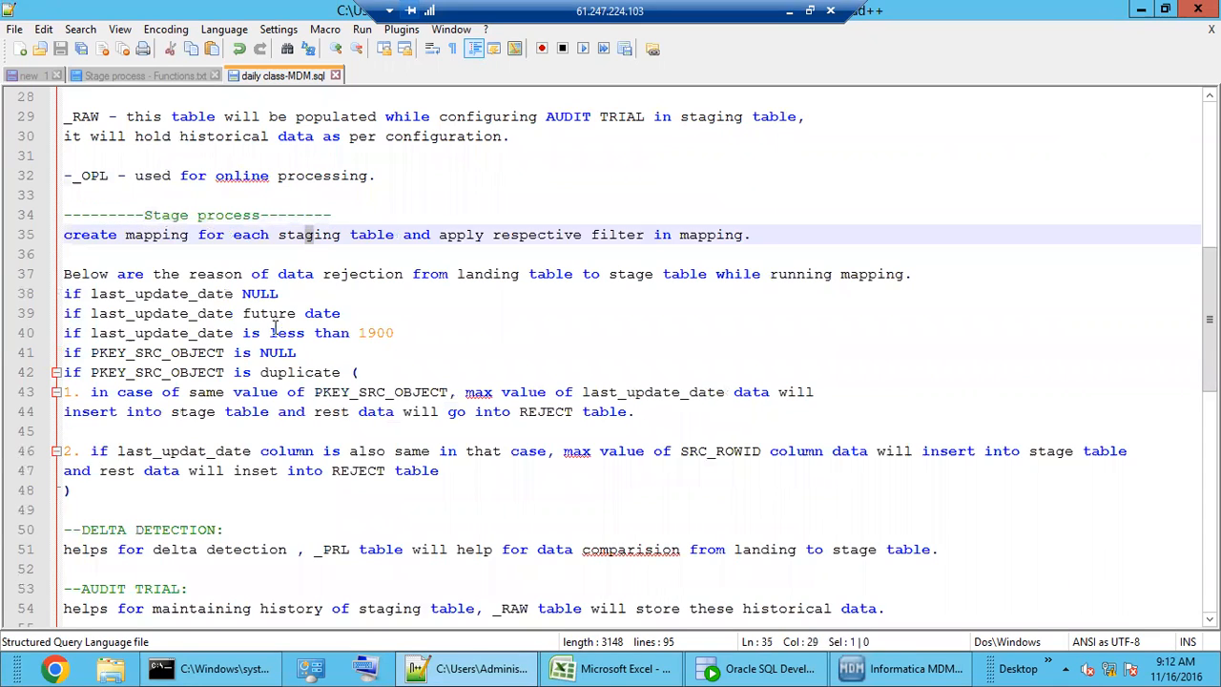
pyautogui.click(270, 352)
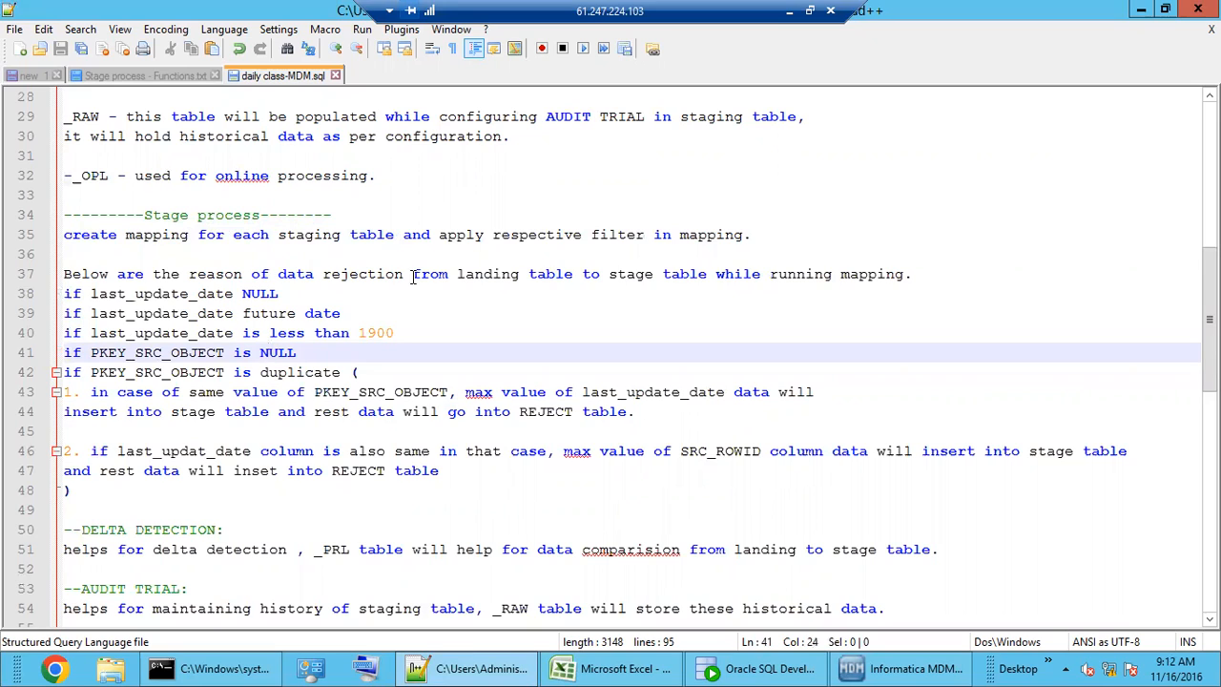
pyautogui.doubleClick(152, 294)
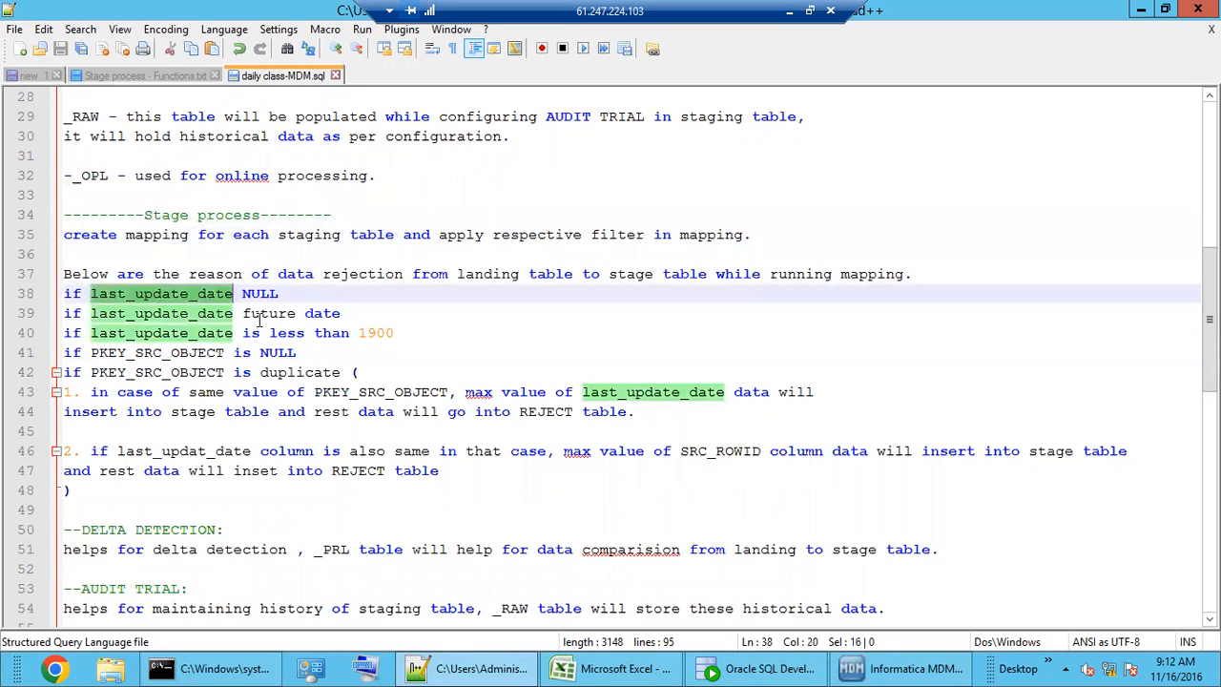
pyautogui.moveTo(145, 493); pyautogui.dragTo(56, 294)
pyautogui.click(209, 315)
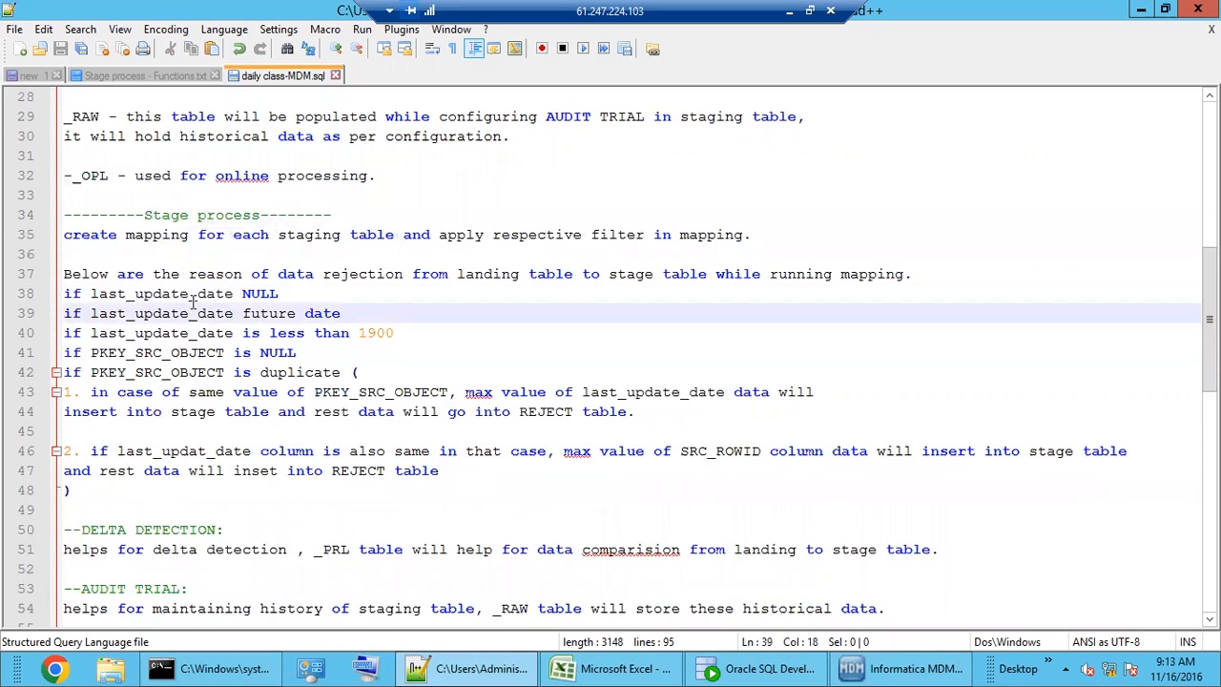
pyautogui.doubleClick(190, 294)
pyautogui.doubleClick(272, 294)
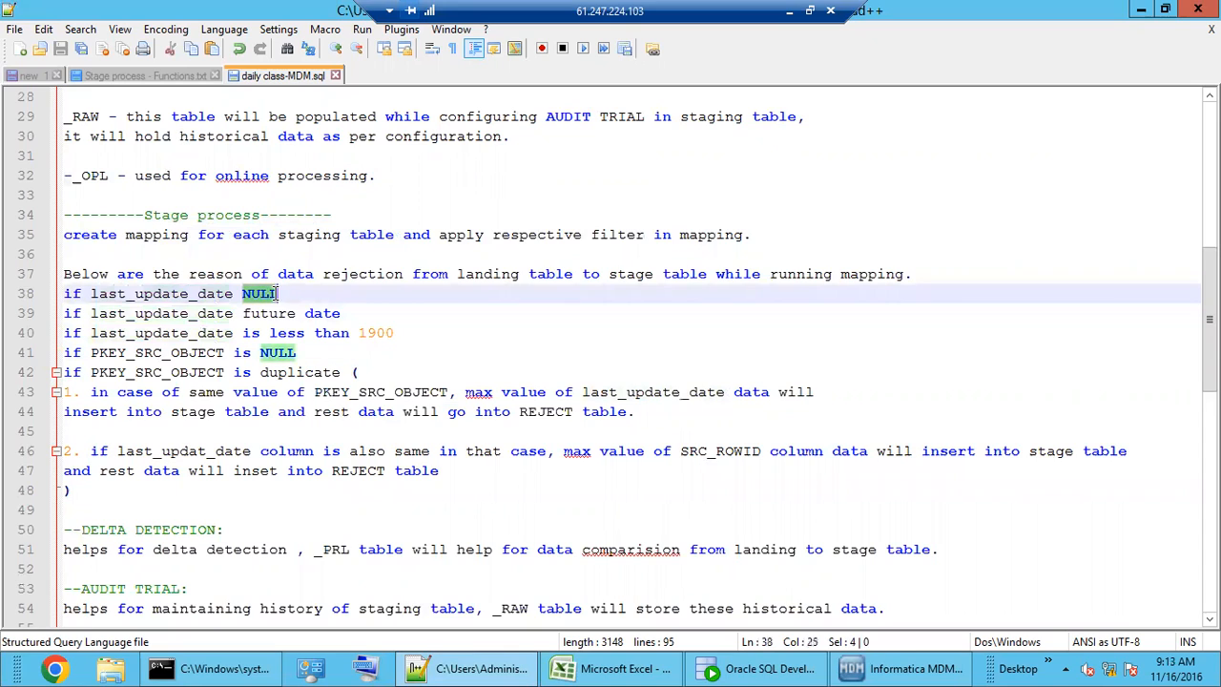
pyautogui.click(186, 313)
pyautogui.doubleClick(186, 313)
pyautogui.doubleClick(275, 316)
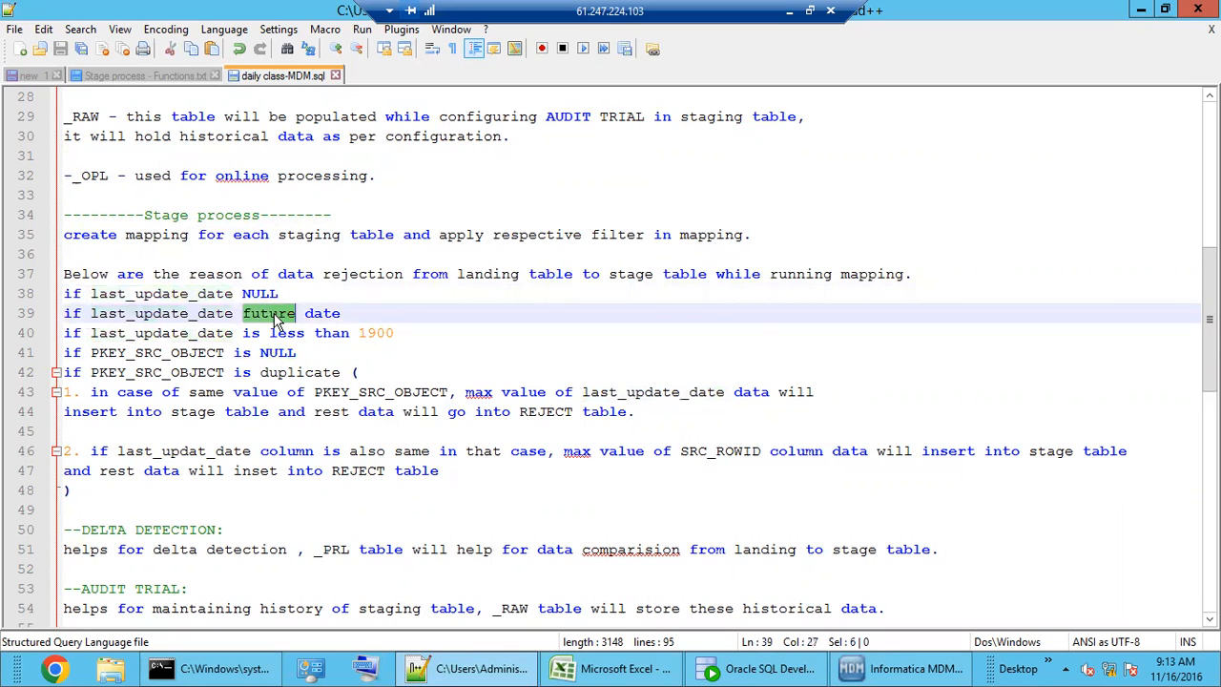
pyautogui.doubleClick(170, 334)
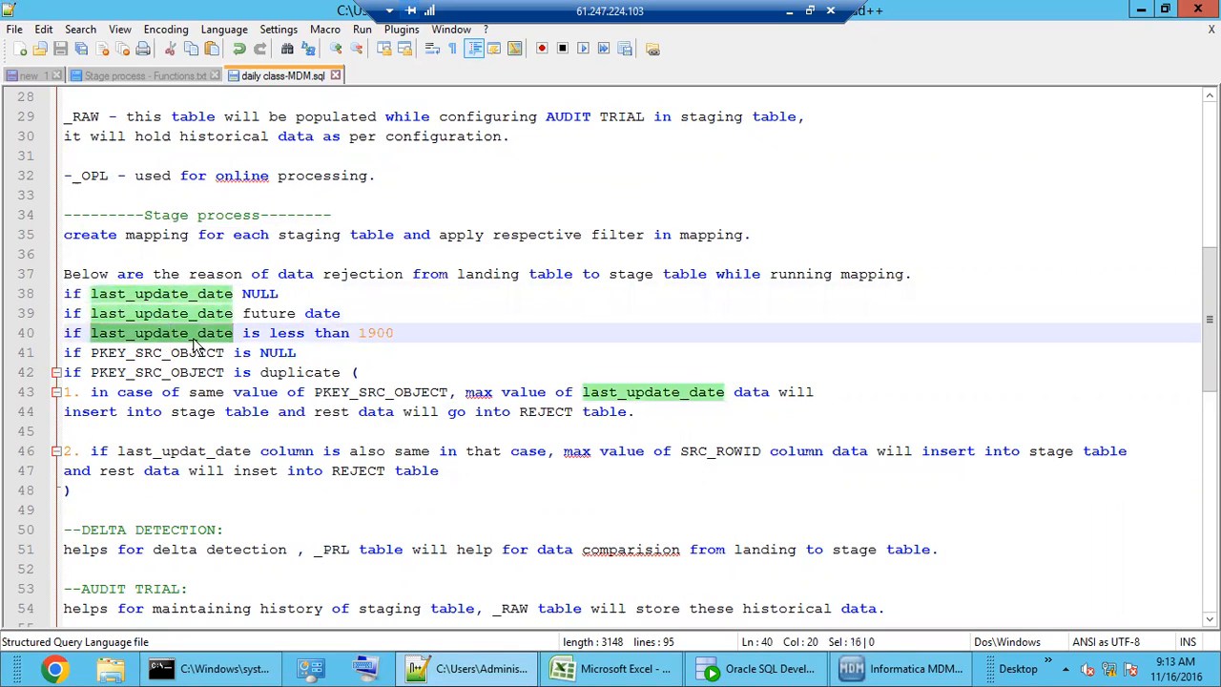
pyautogui.doubleClick(381, 332)
pyautogui.click(420, 333)
pyautogui.moveTo(420, 333); pyautogui.dragTo(63, 294)
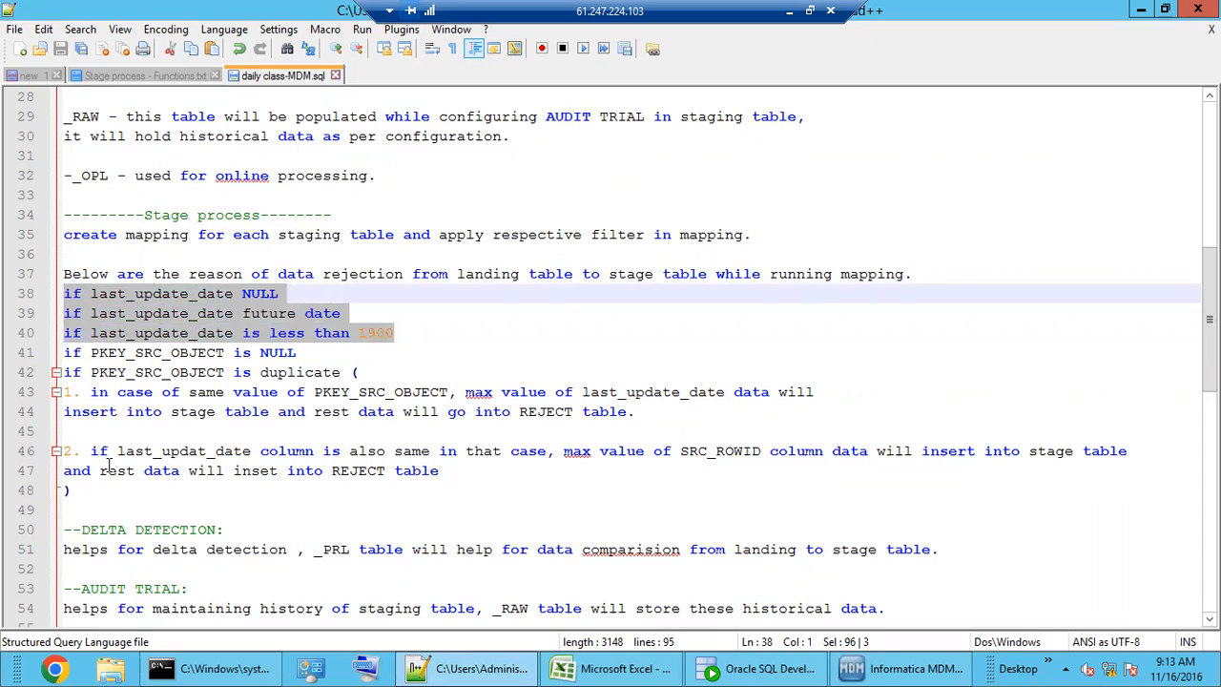
pyautogui.click(107, 495)
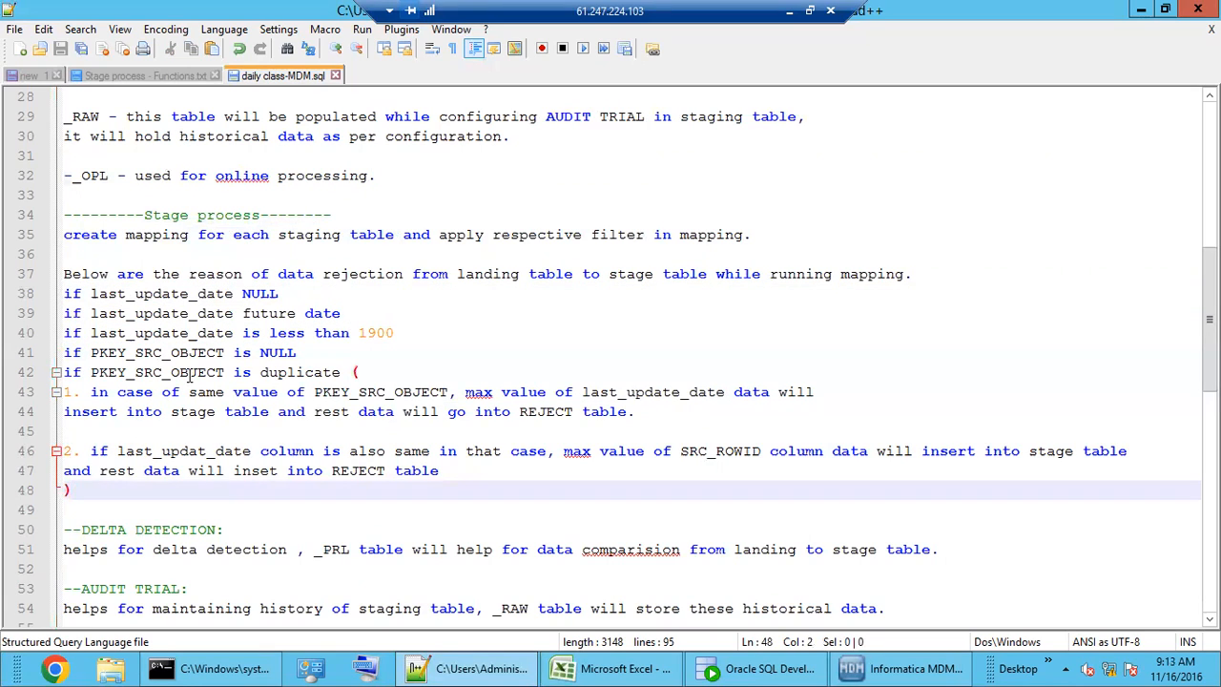
pyautogui.doubleClick(162, 296)
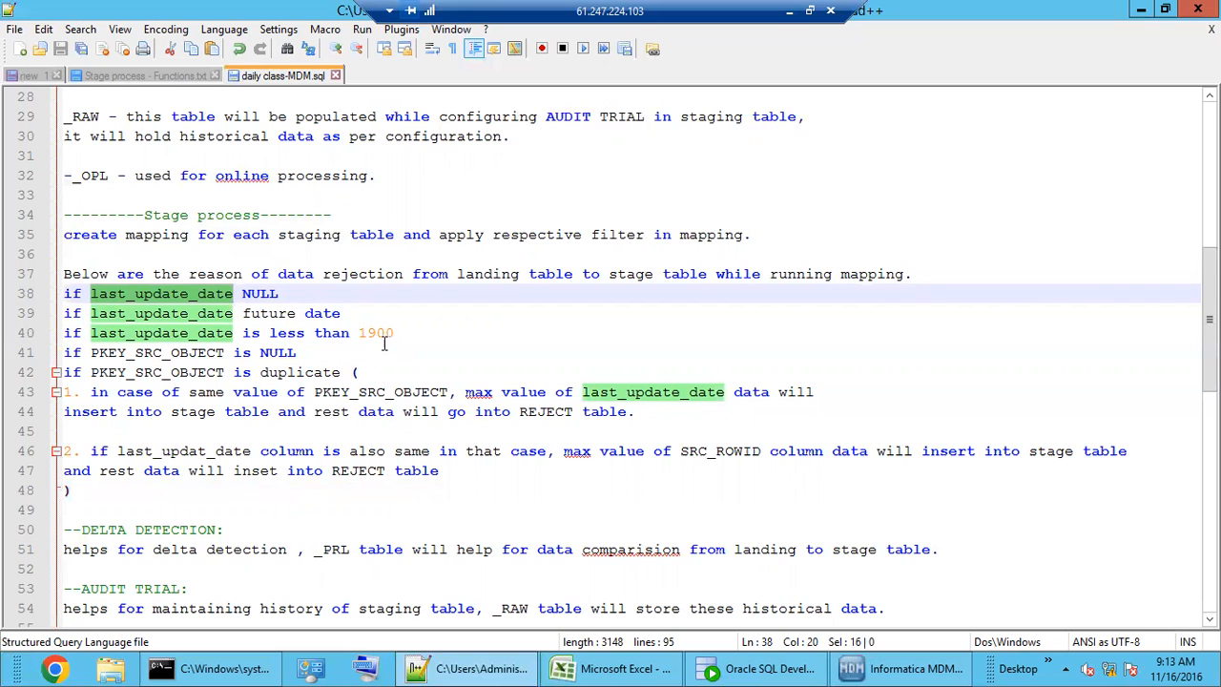
pyautogui.click(151, 353)
pyautogui.doubleClick(151, 353)
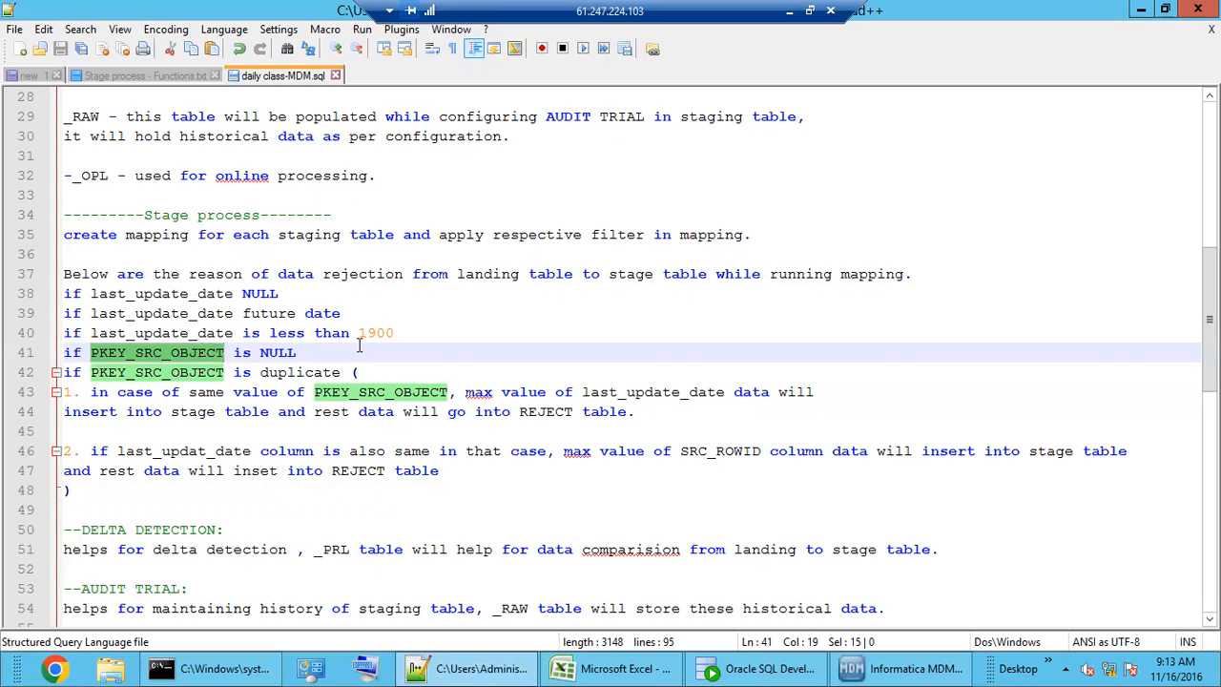
pyautogui.doubleClick(386, 393)
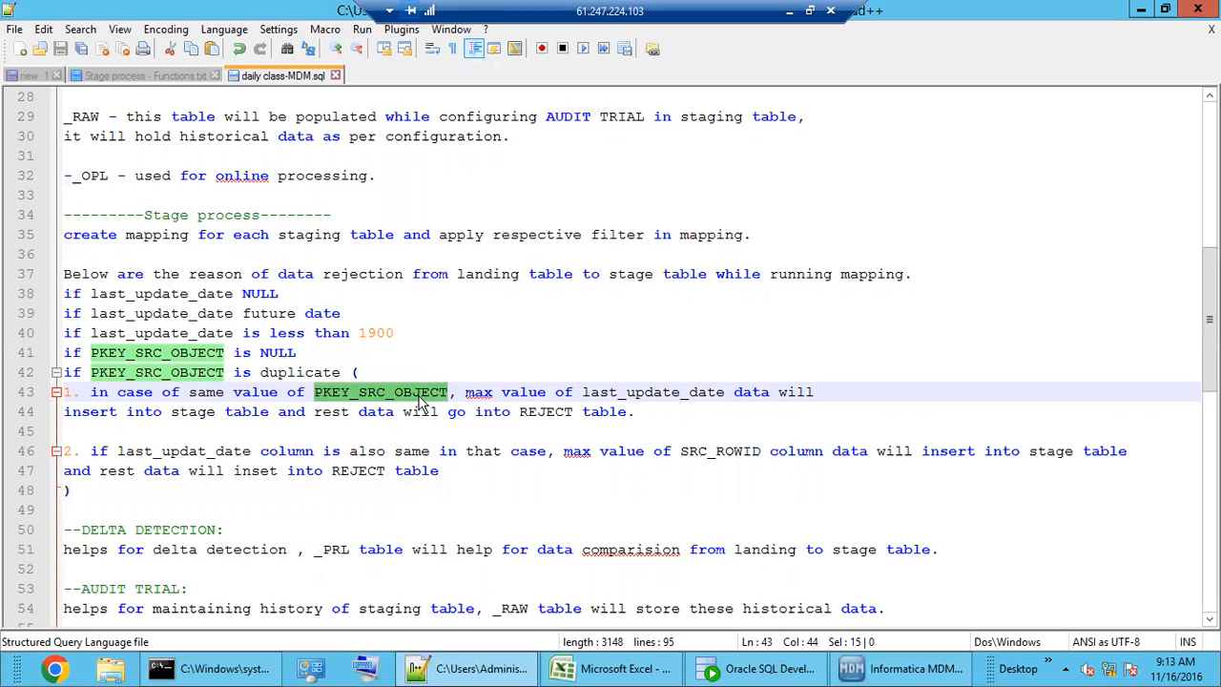
pyautogui.doubleClick(668, 395)
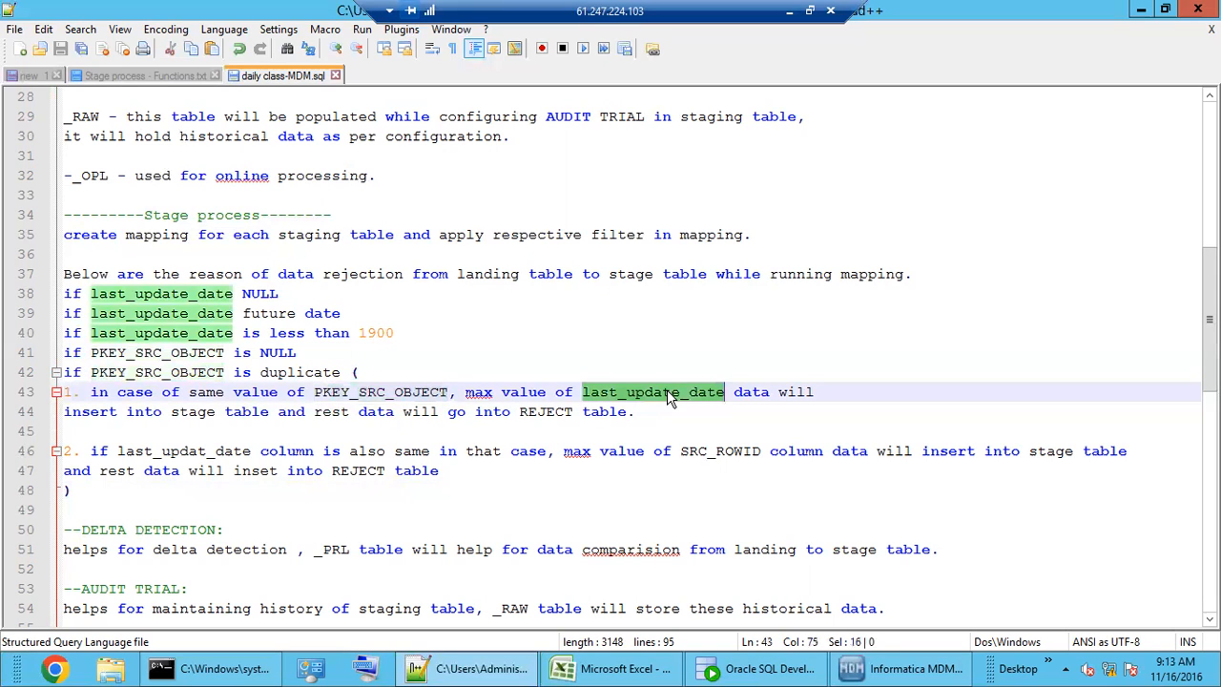
pyautogui.doubleClick(407, 395)
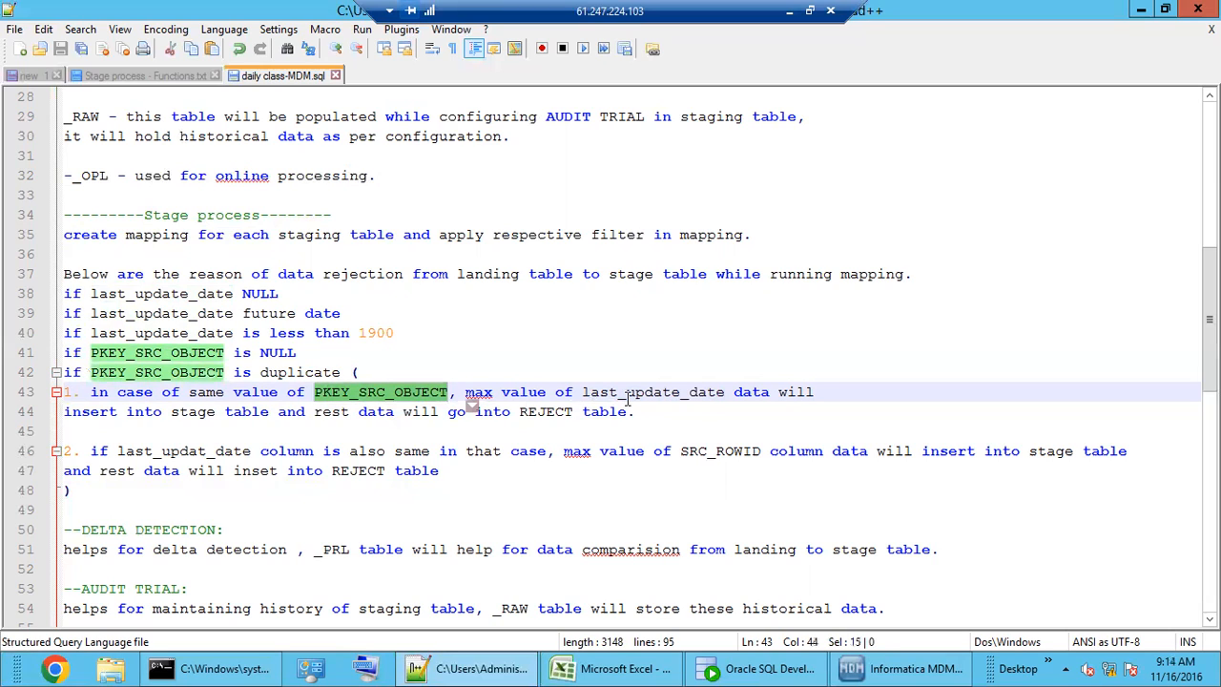
pyautogui.doubleClick(674, 400)
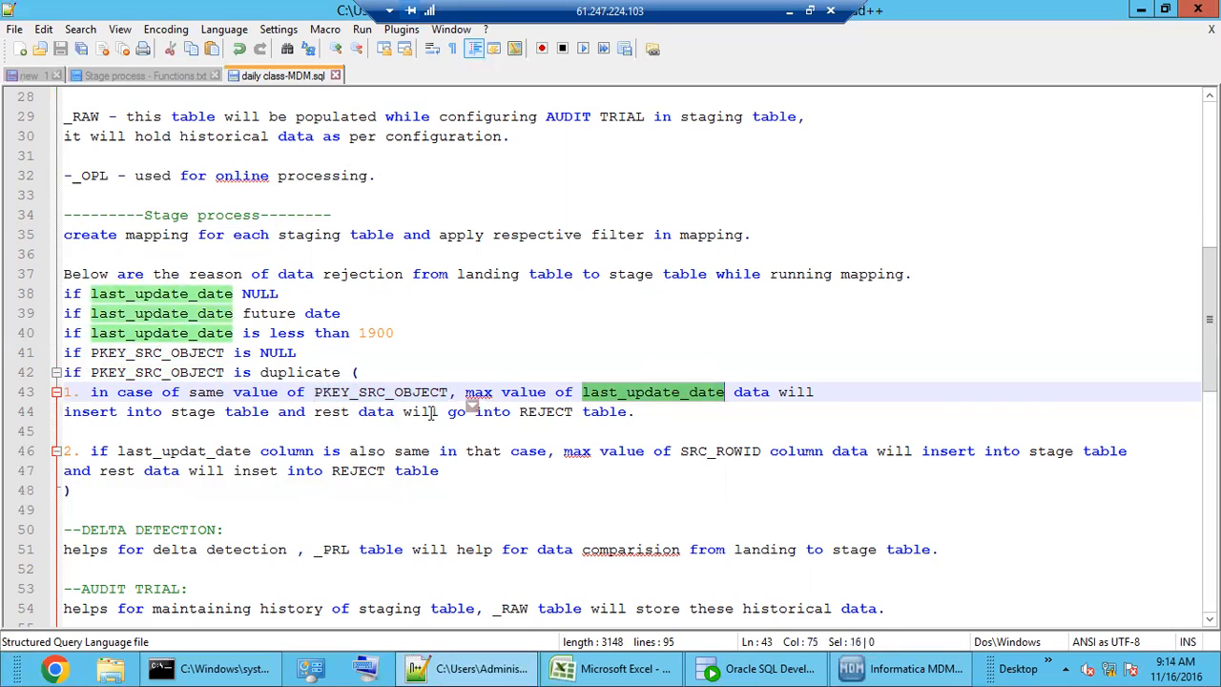
pyautogui.click(648, 411)
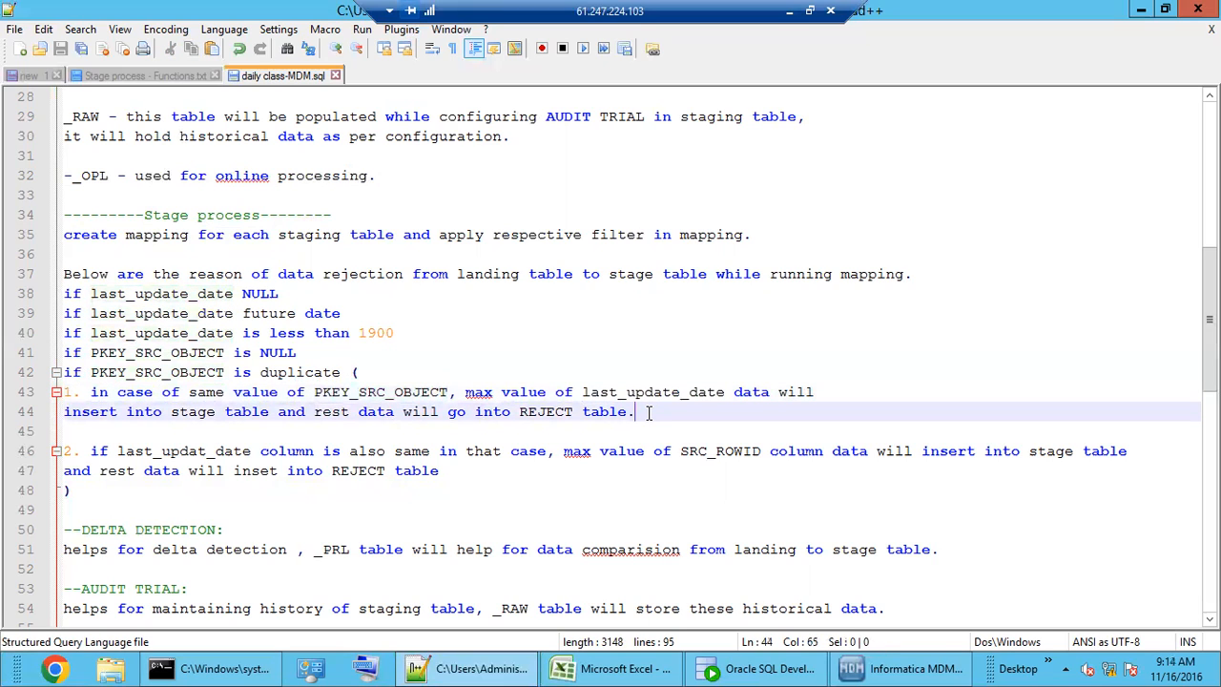
pyautogui.doubleClick(395, 393)
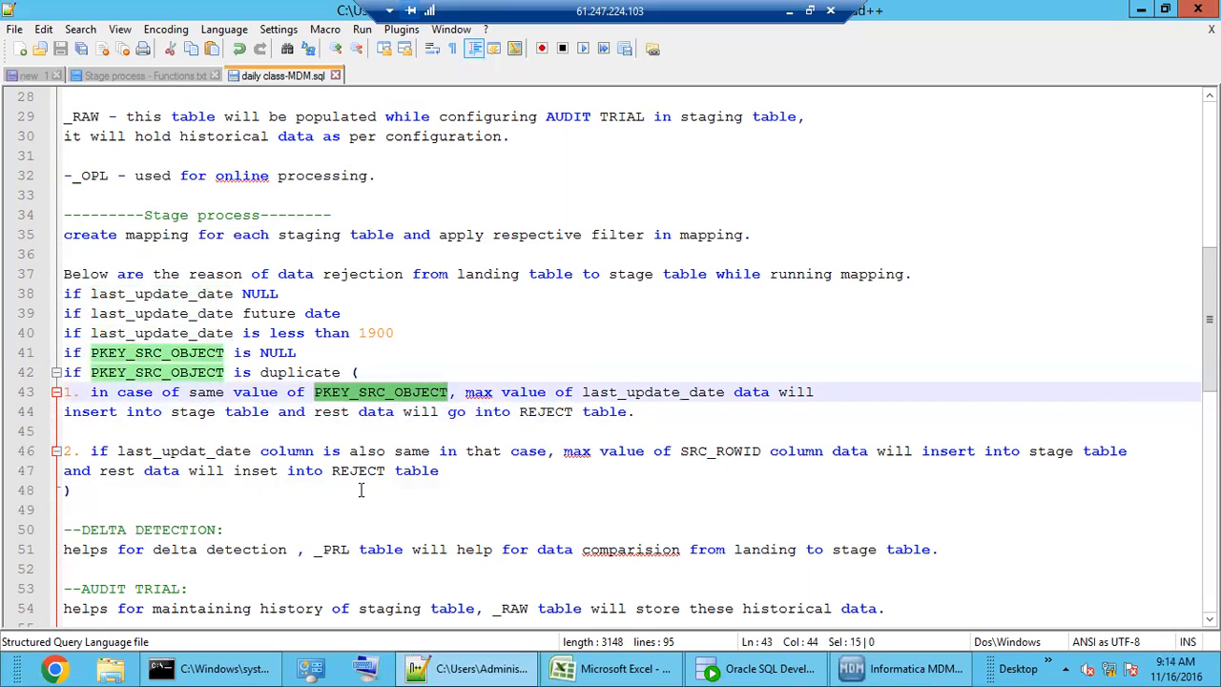
pyautogui.scroll(-2, 362, 490)
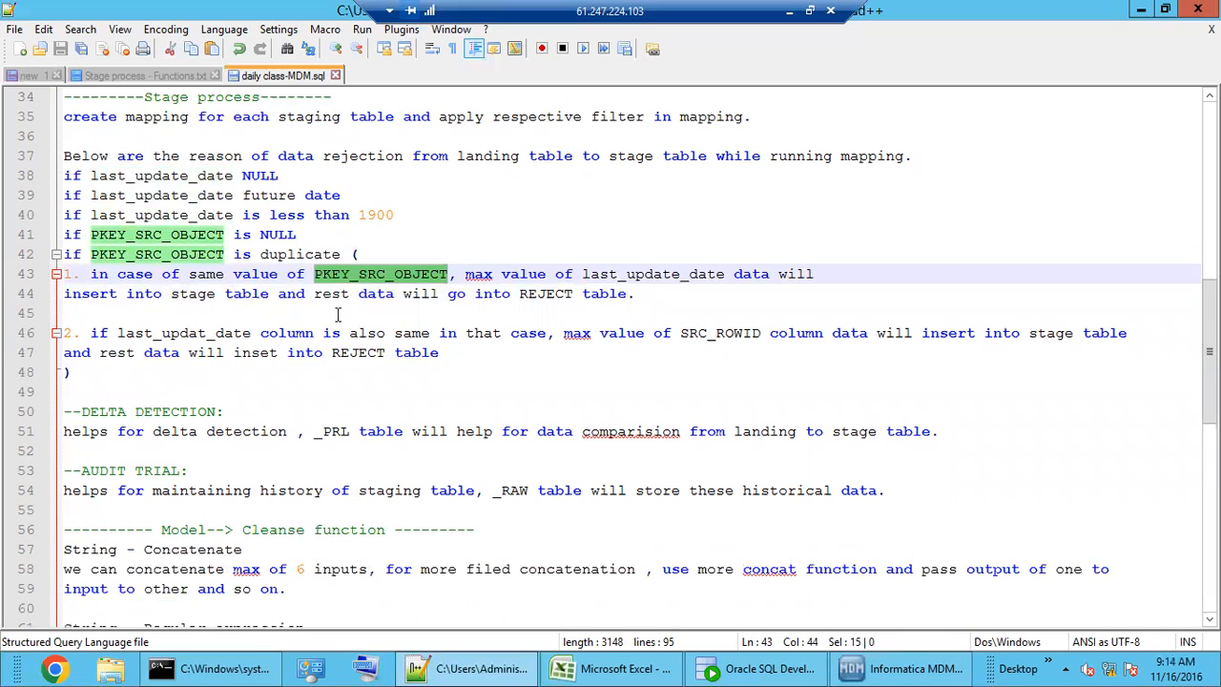
pyautogui.click(379, 276)
pyautogui.doubleClick(379, 275)
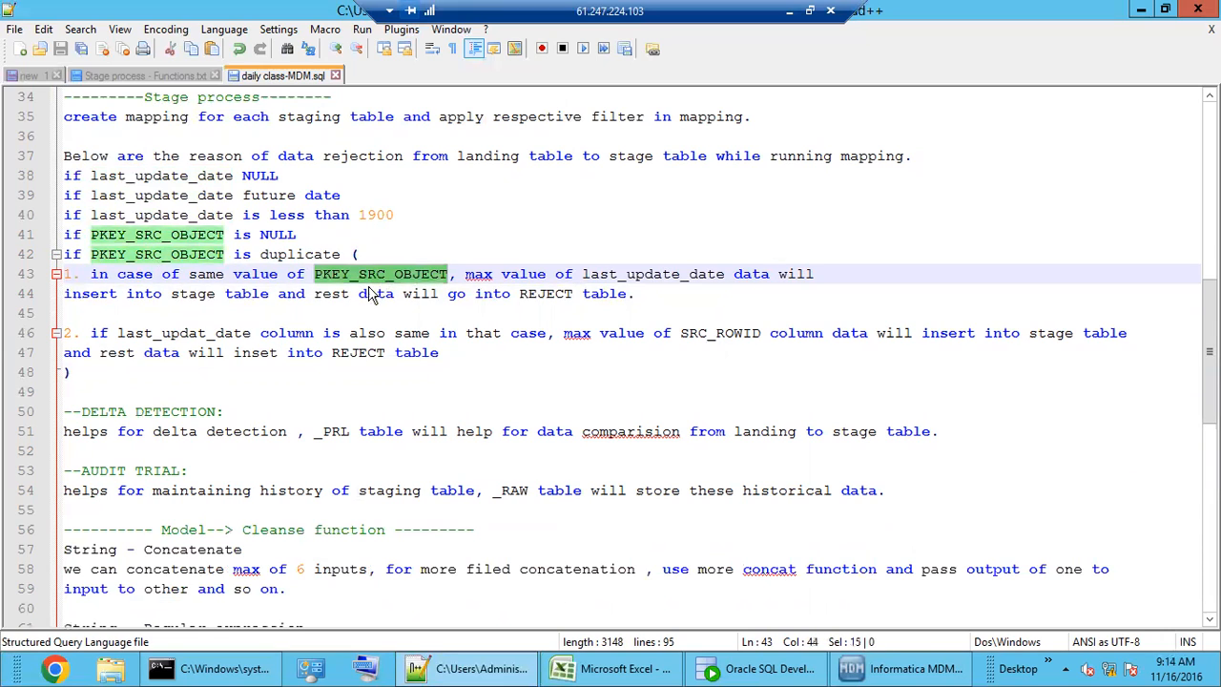
pyautogui.doubleClick(197, 335)
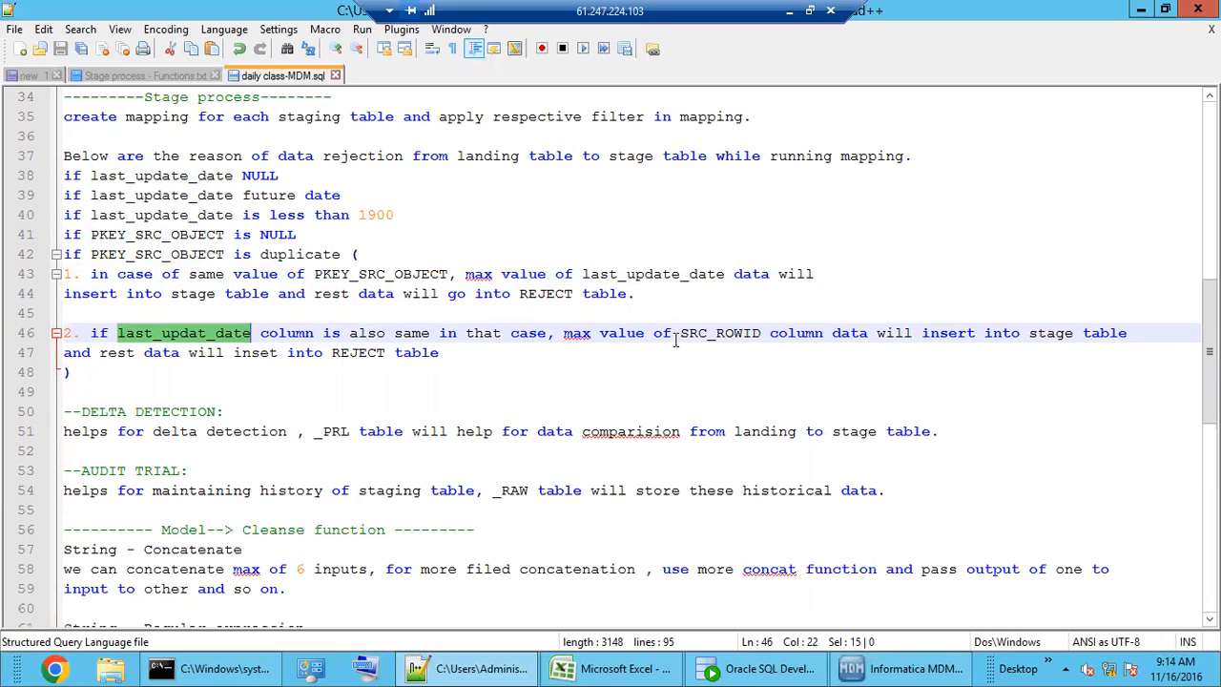
pyautogui.doubleClick(731, 335)
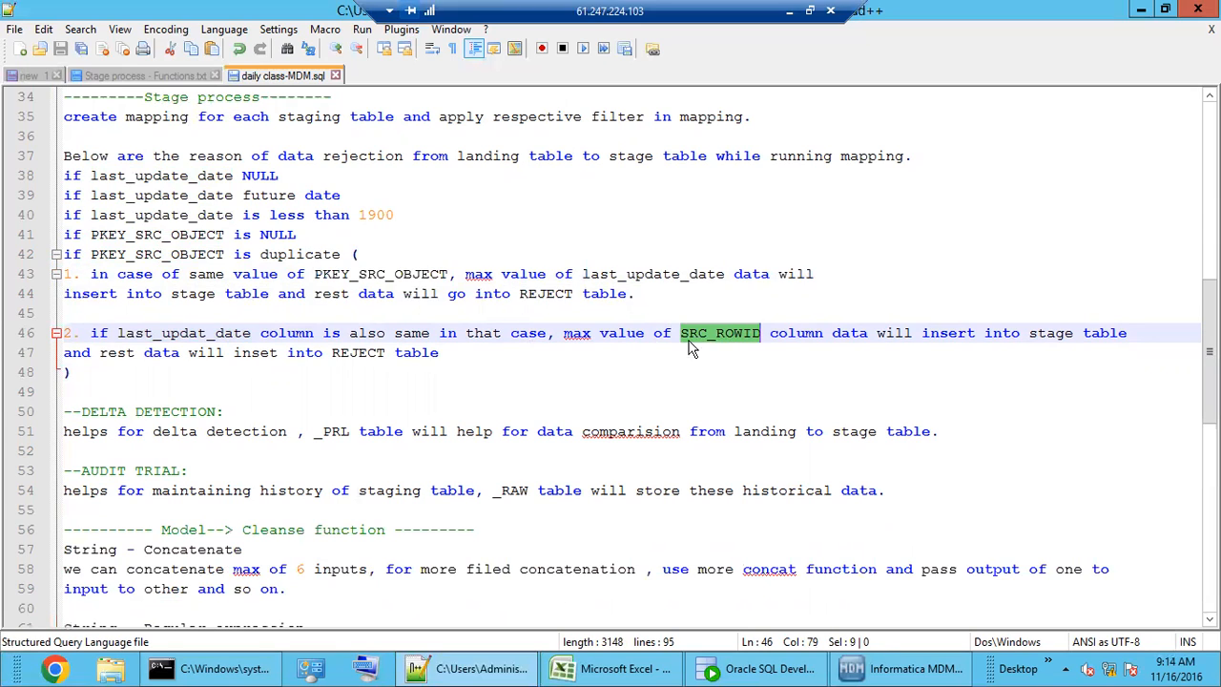
pyautogui.doubleClick(737, 328)
# - Open the C_S_EDW_CUST staging table data in Oracle SQL Developer
pyautogui.click(861, 673)
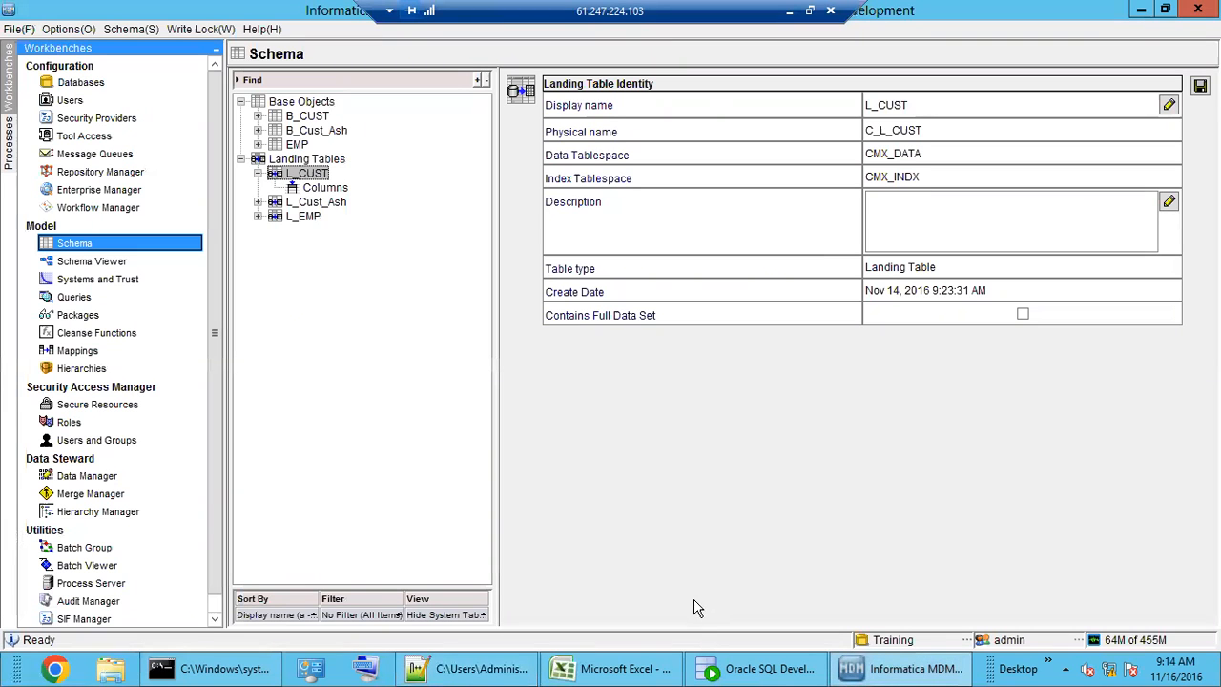
pyautogui.click(780, 672)
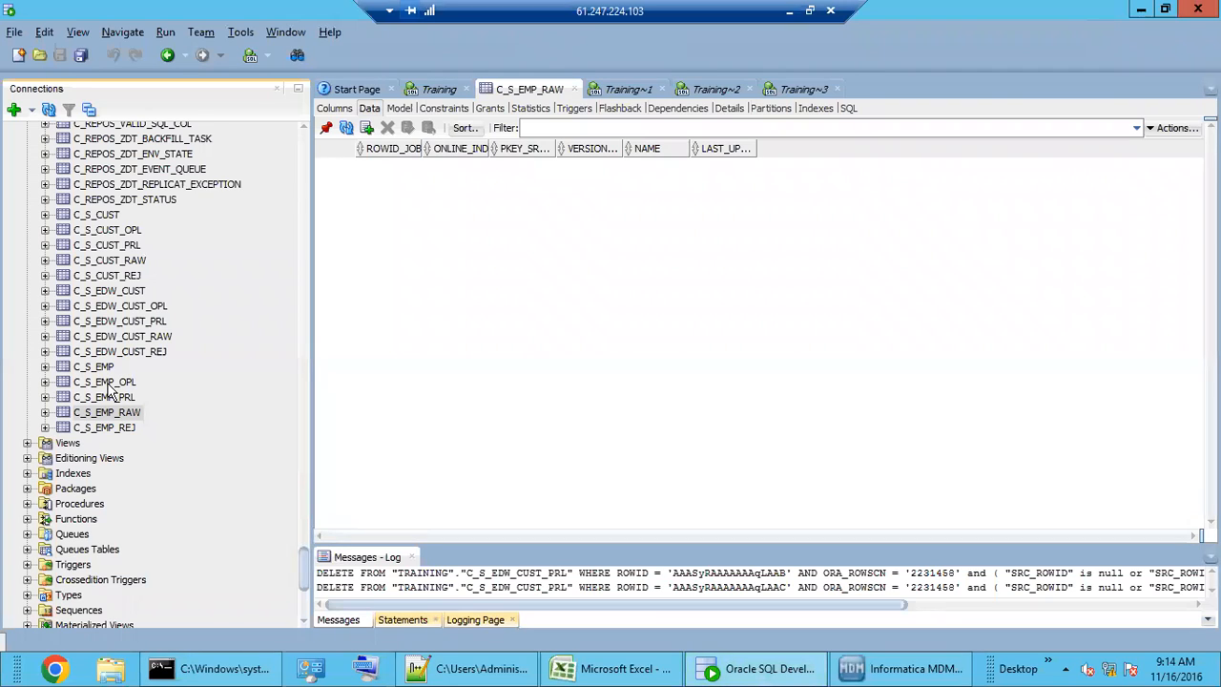
pyautogui.click(108, 382)
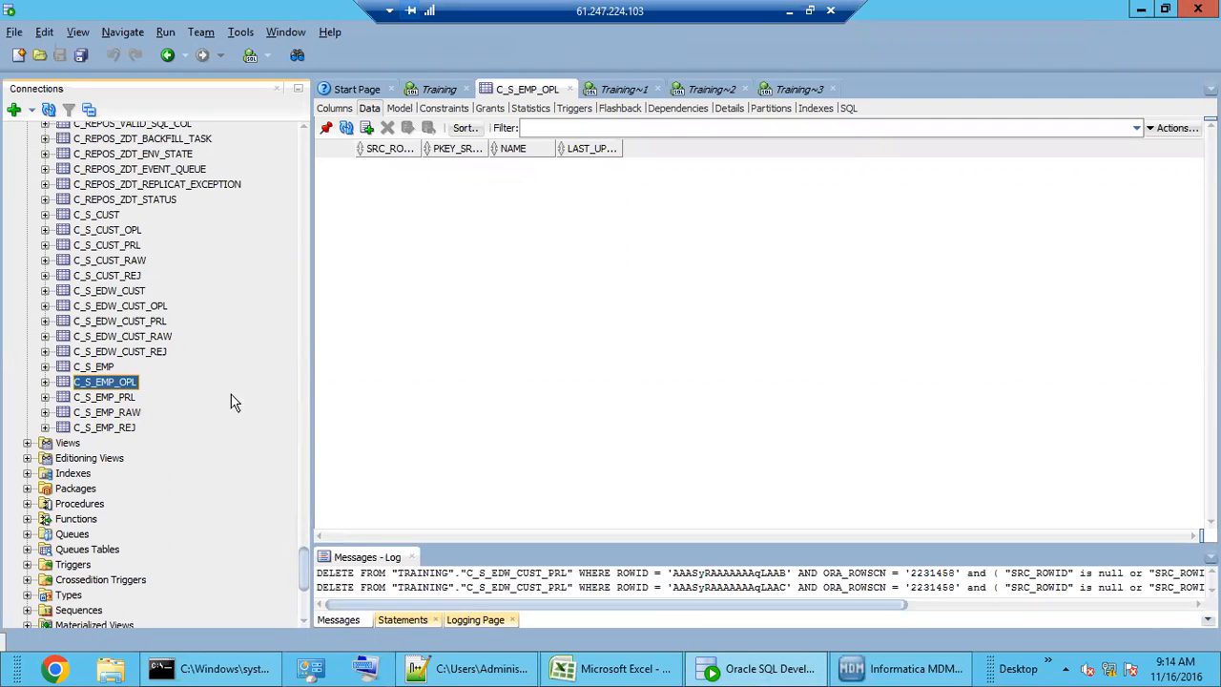
pyautogui.click(112, 292)
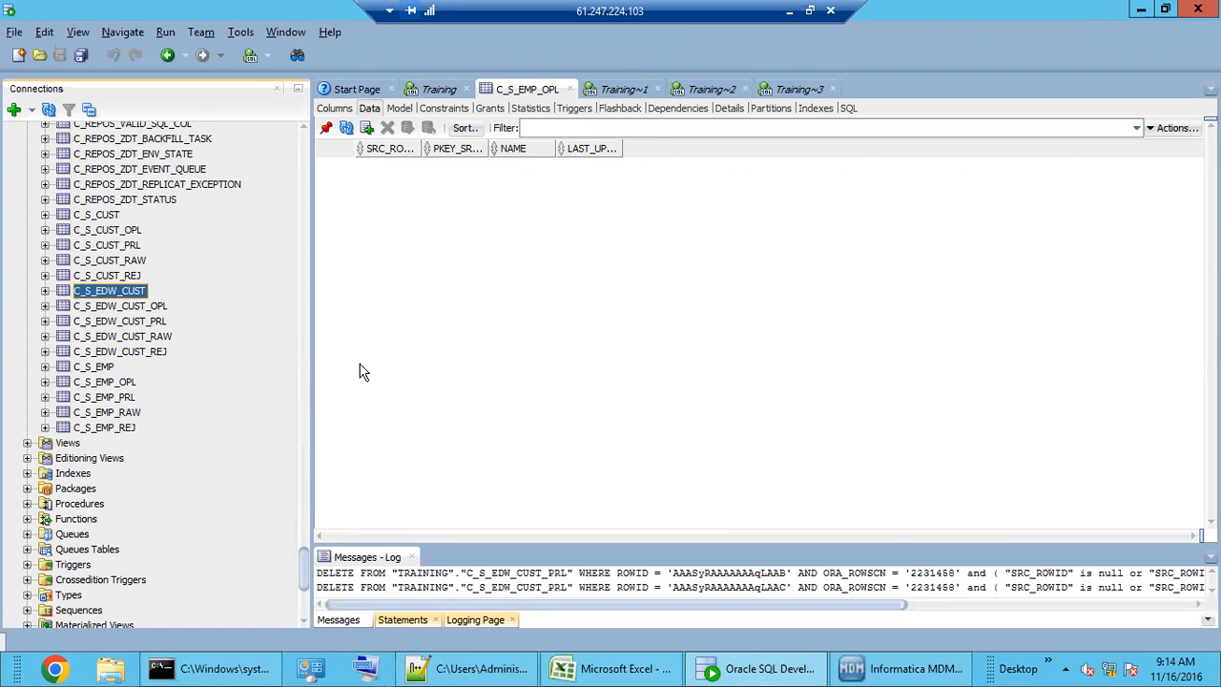
# - Select the SRC_ROWID values of C_S_EDW_CUST's rows, then return to the Notepad++ notes
pyautogui.moveTo(657, 538); pyautogui.dragTo(1099, 536)
pyautogui.moveTo(868, 239); pyautogui.dragTo(870, 167)
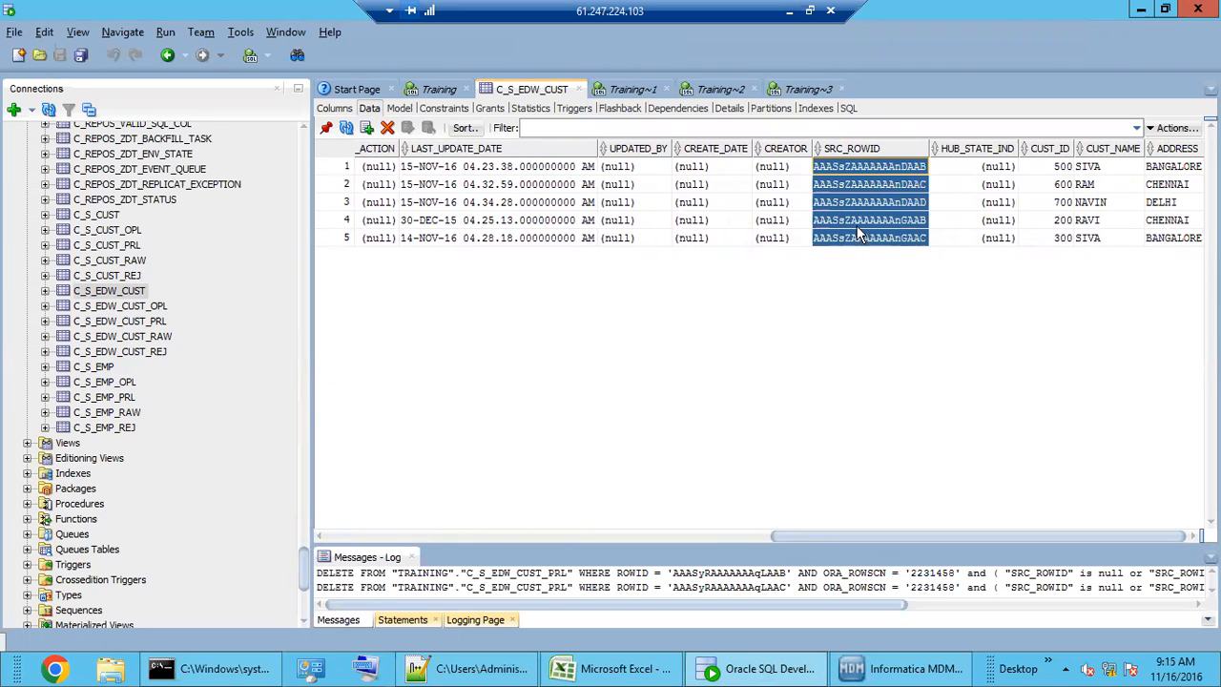
pyautogui.click(861, 202)
pyautogui.hotkey('shift', 'Up')
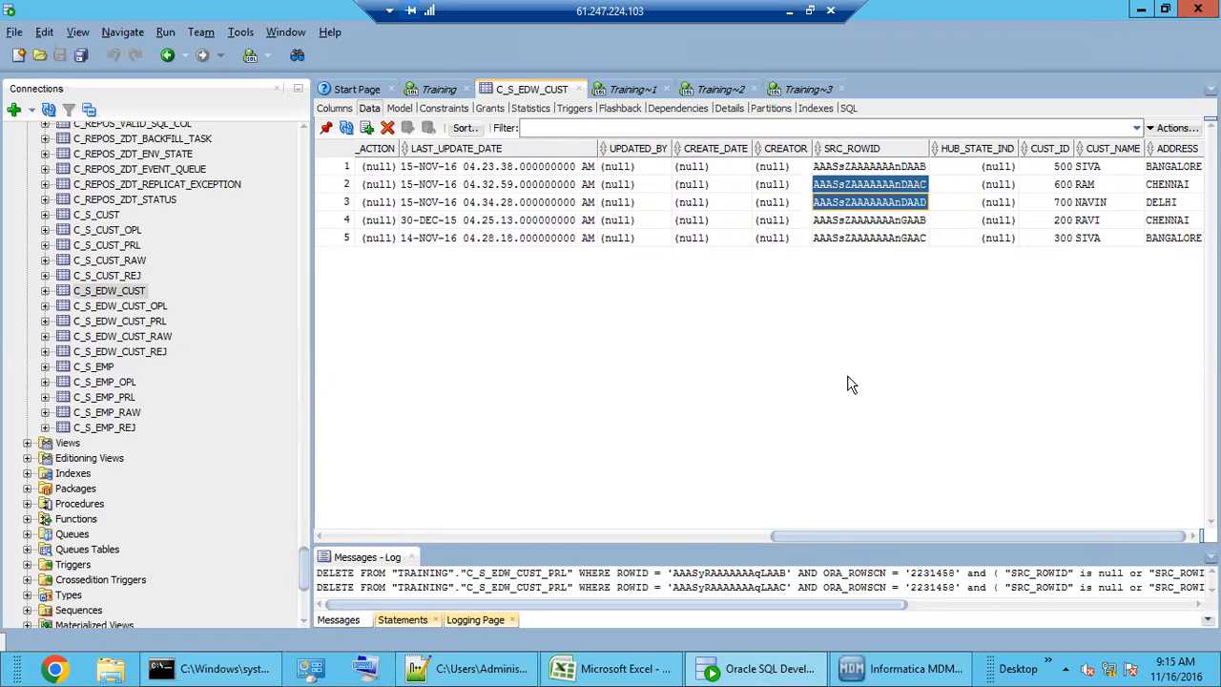
pyautogui.click(431, 668)
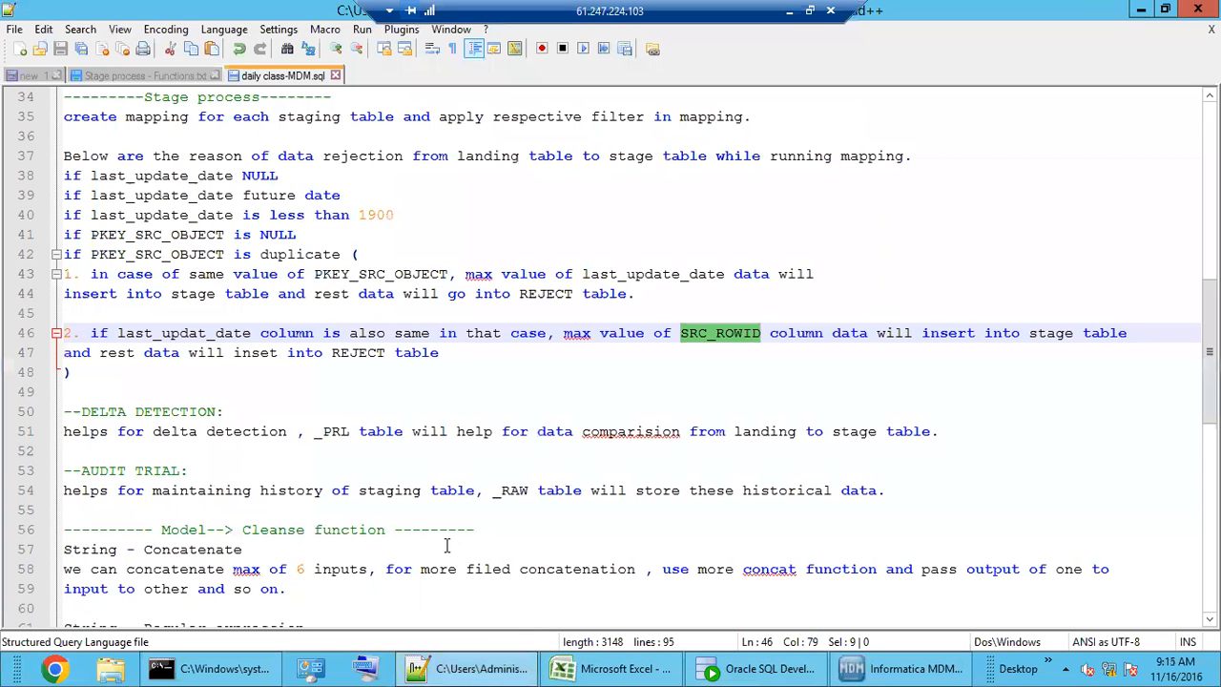
pyautogui.moveTo(181, 380); pyautogui.dragTo(72, 156)
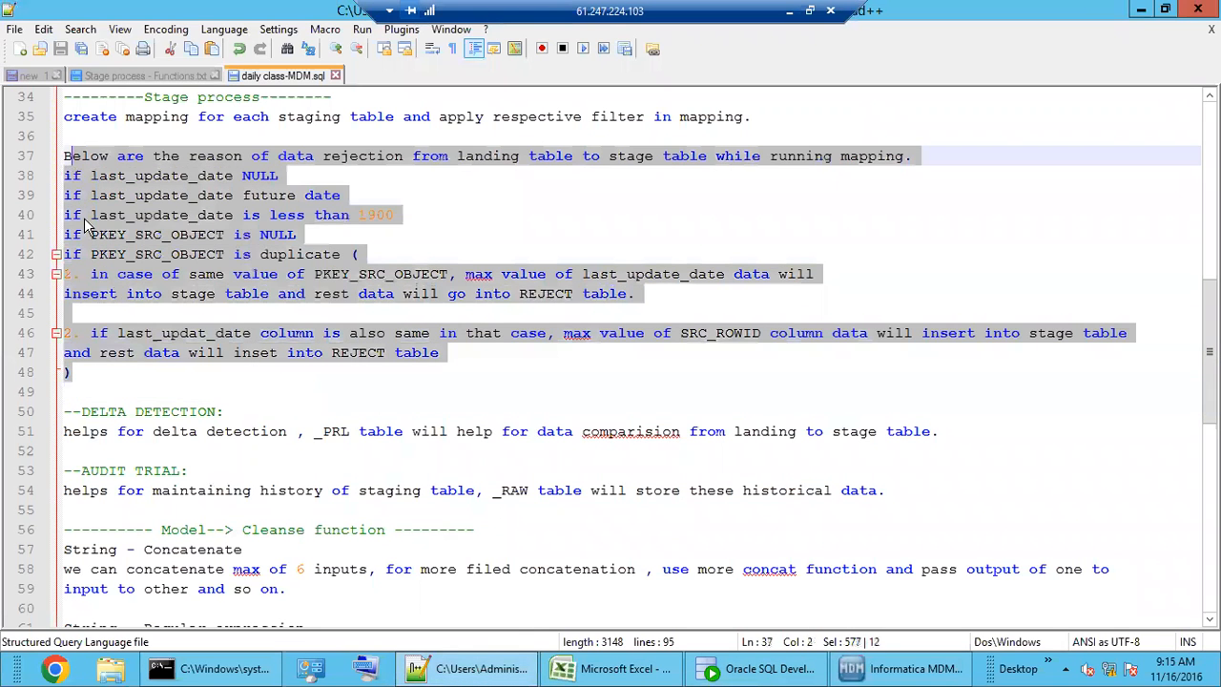
pyautogui.scroll(-3, 128, 334)
pyautogui.moveTo(125, 274); pyautogui.dragTo(88, 254)
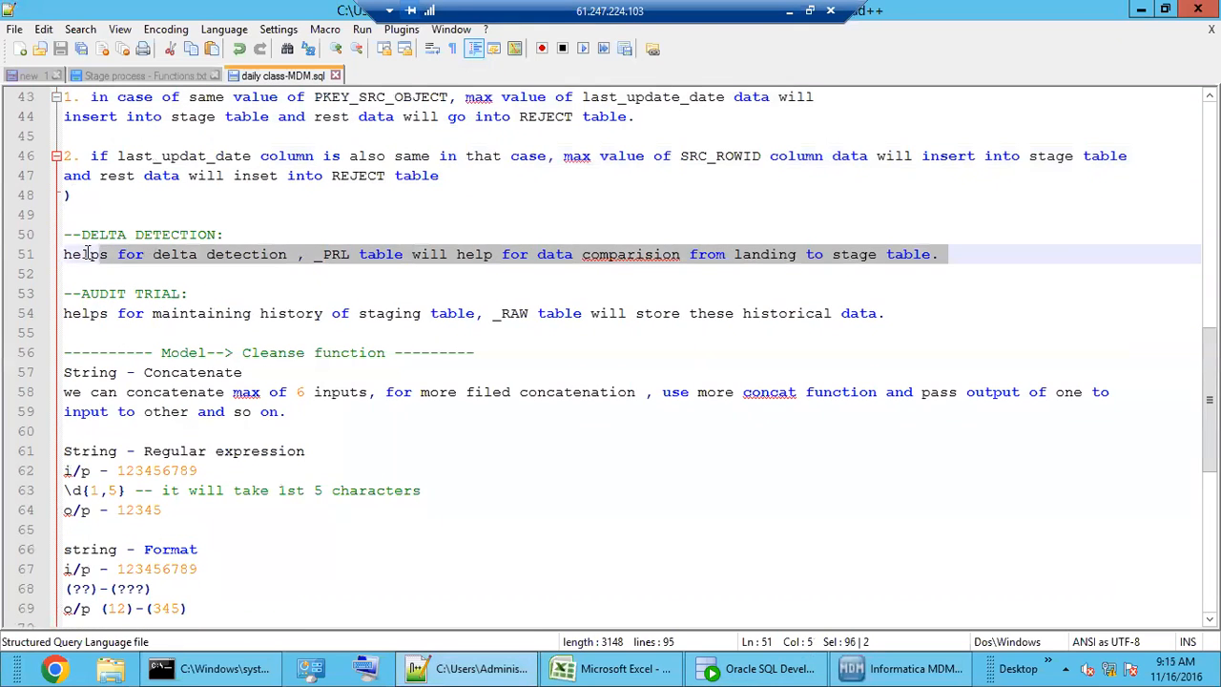
pyautogui.click(181, 293)
pyautogui.moveTo(155, 336); pyautogui.dragTo(81, 294)
pyautogui.scroll(-3, 171, 430)
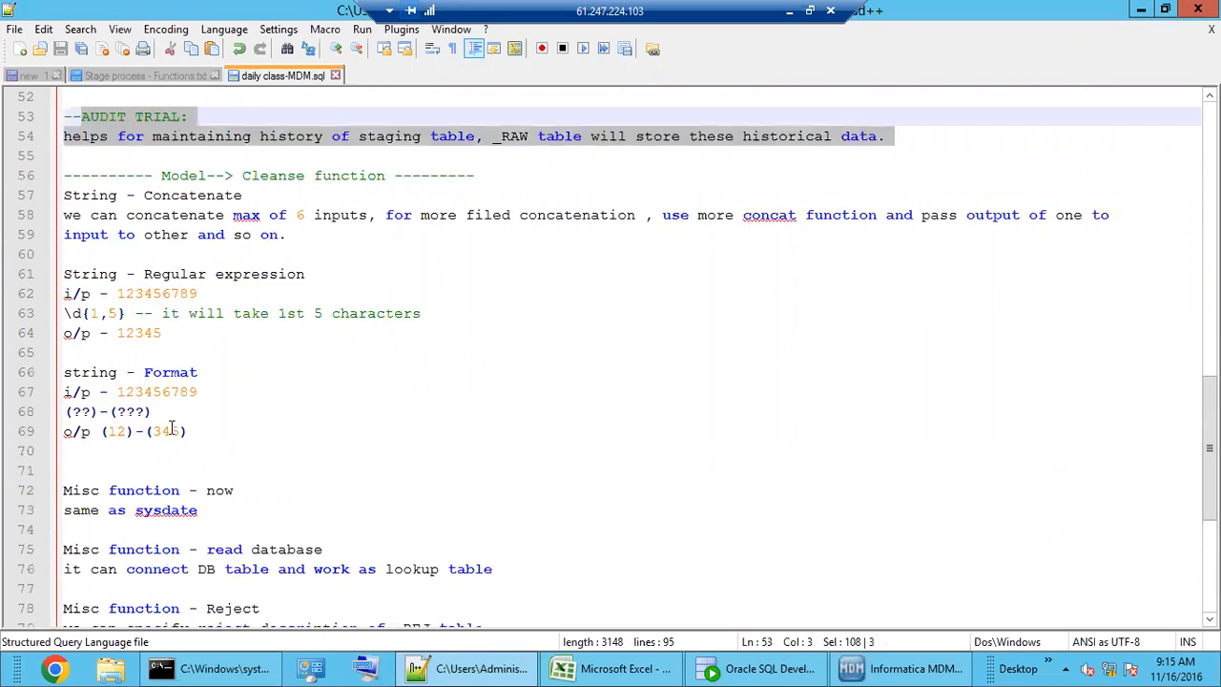
pyautogui.click(172, 430)
pyautogui.click(252, 391)
pyautogui.click(246, 458)
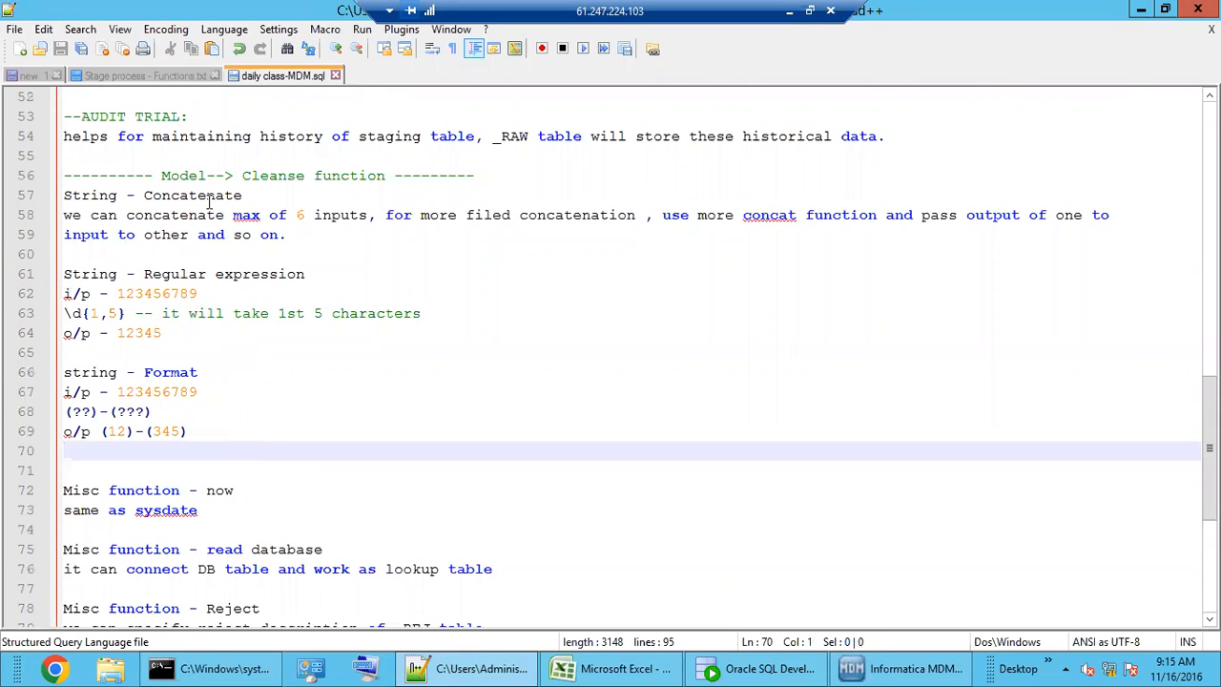
pyautogui.doubleClick(187, 177)
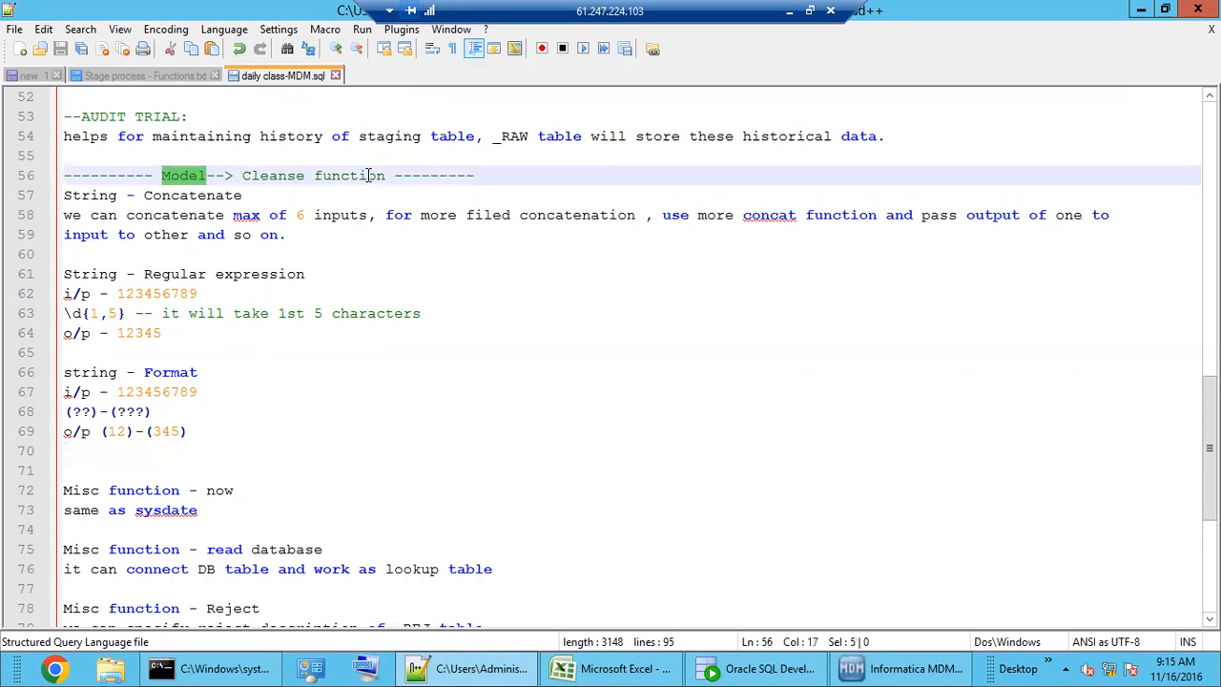
pyautogui.scroll(-4, 321, 455)
pyautogui.scroll(4, 321, 455)
# - Discard unsaved table property changes and open the Mappings workbench showing the M_EDW_CUST test
pyautogui.click(885, 673)
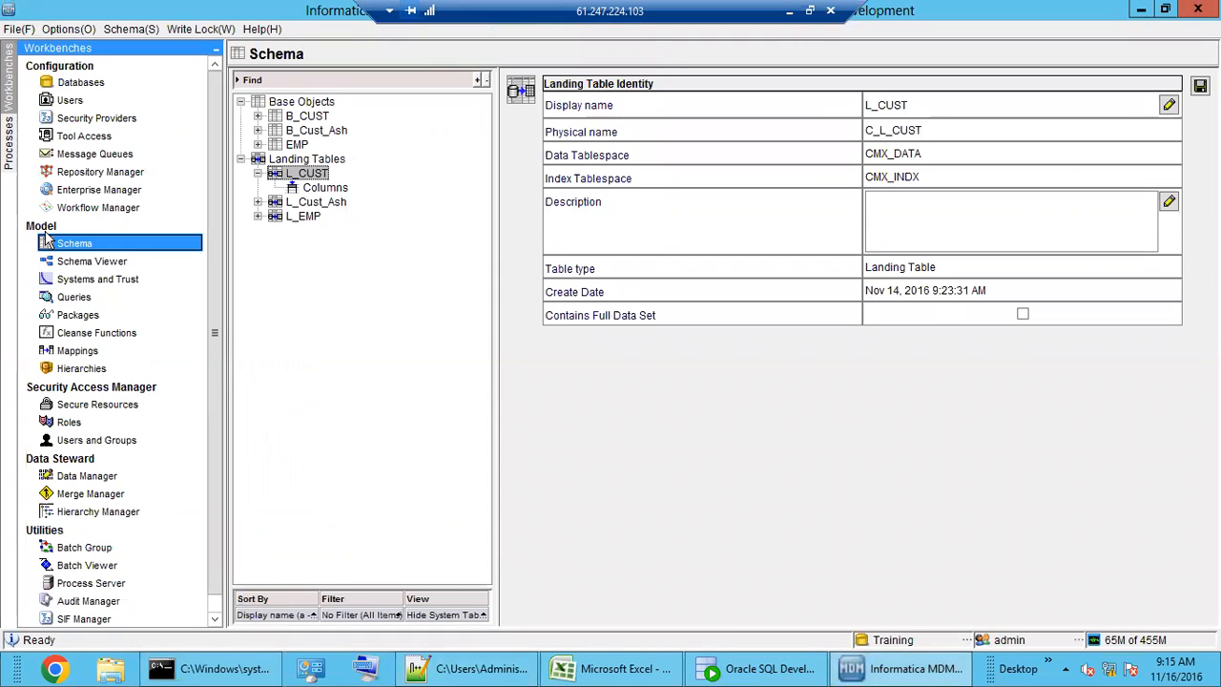
pyautogui.click(95, 334)
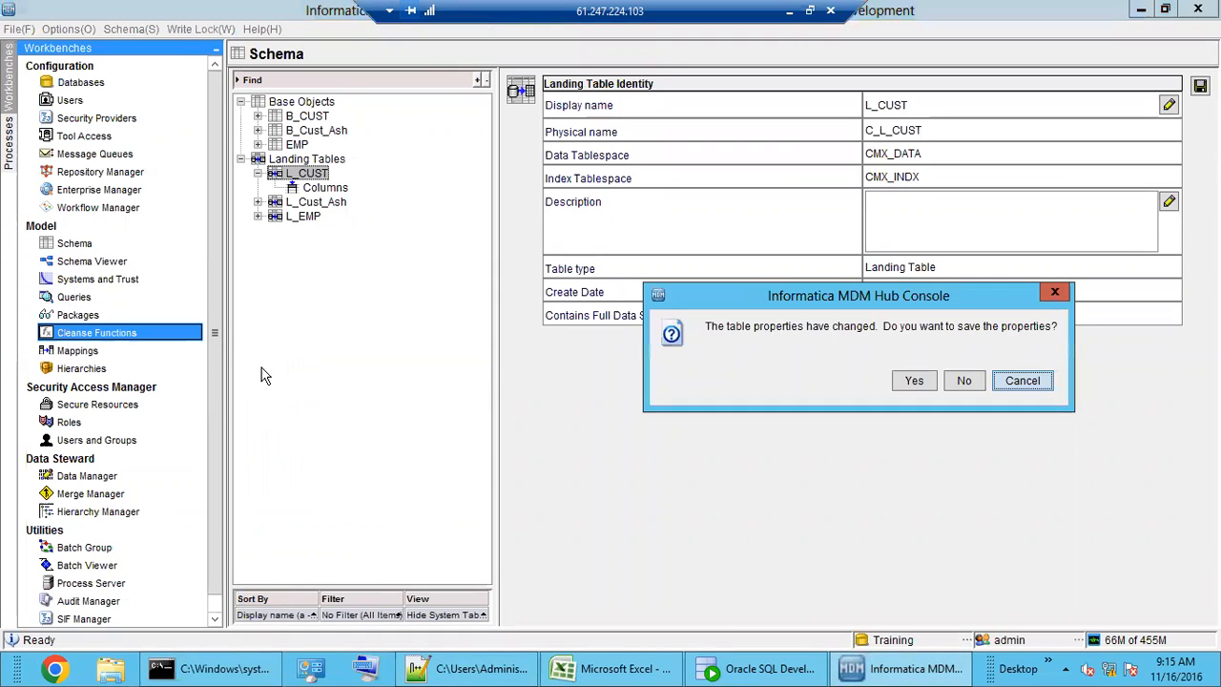
pyautogui.click(963, 391)
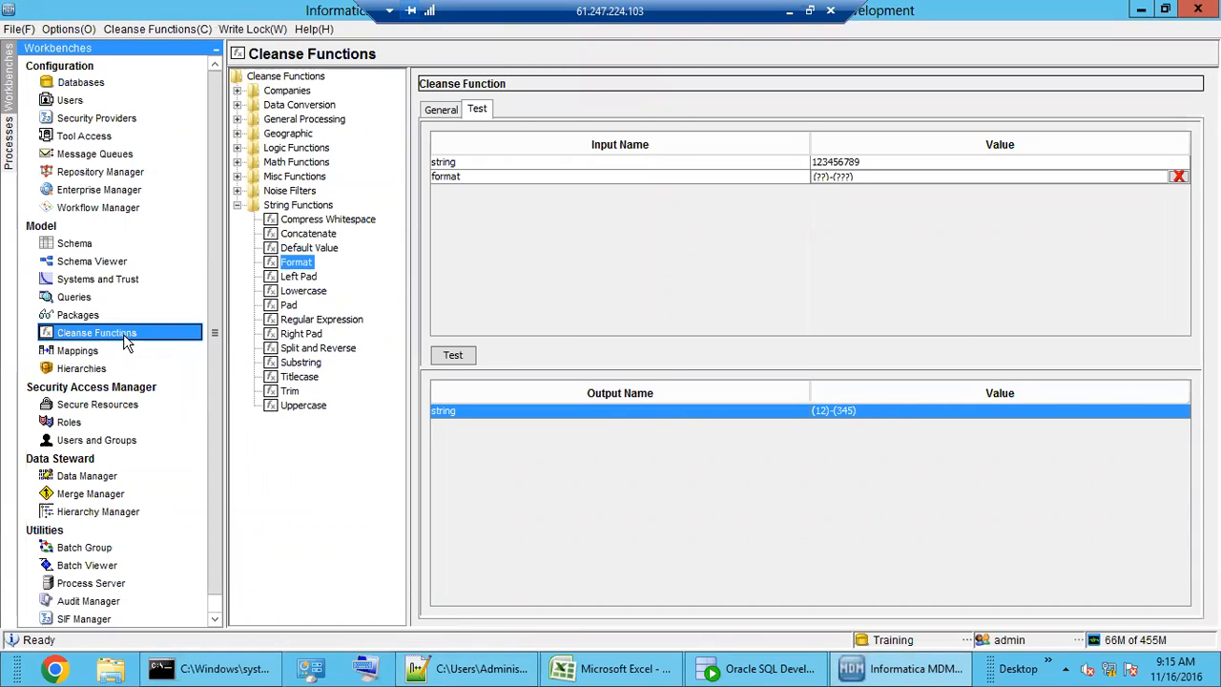
pyautogui.doubleClick(276, 208)
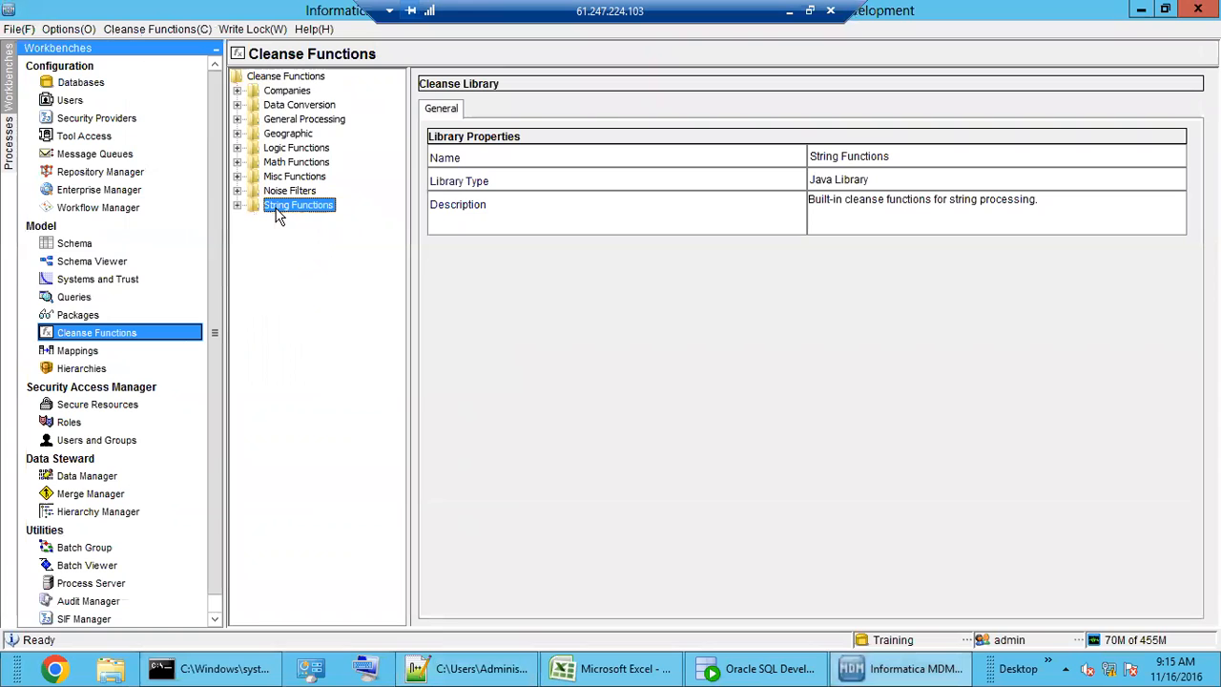
pyautogui.click(86, 352)
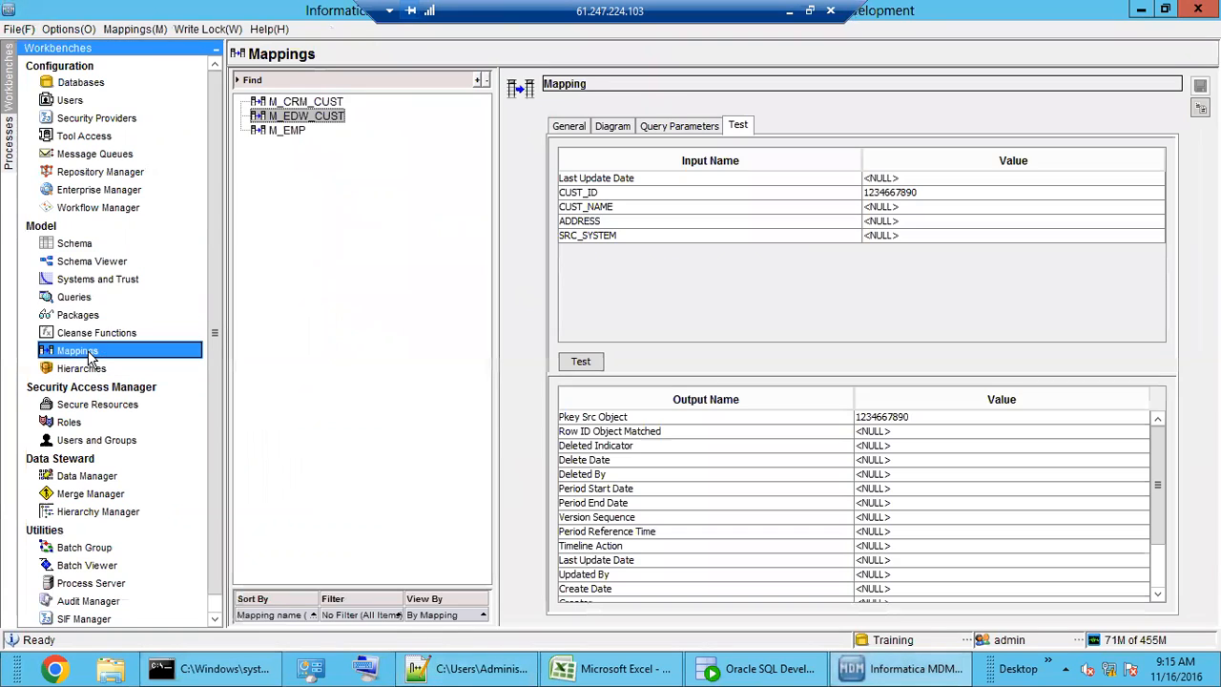
# - Show the M_EDW_CUST mapping diagram and browse String Functions in Add Function without adding anything
pyautogui.click(612, 127)
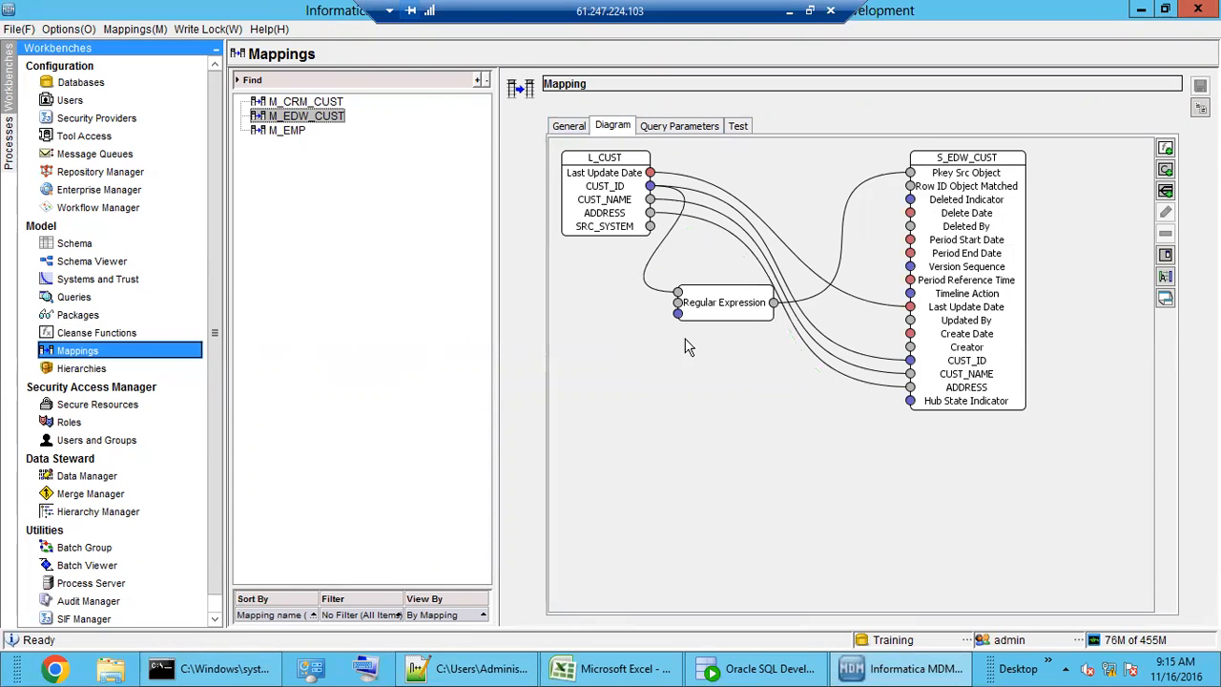
pyautogui.click(1166, 148)
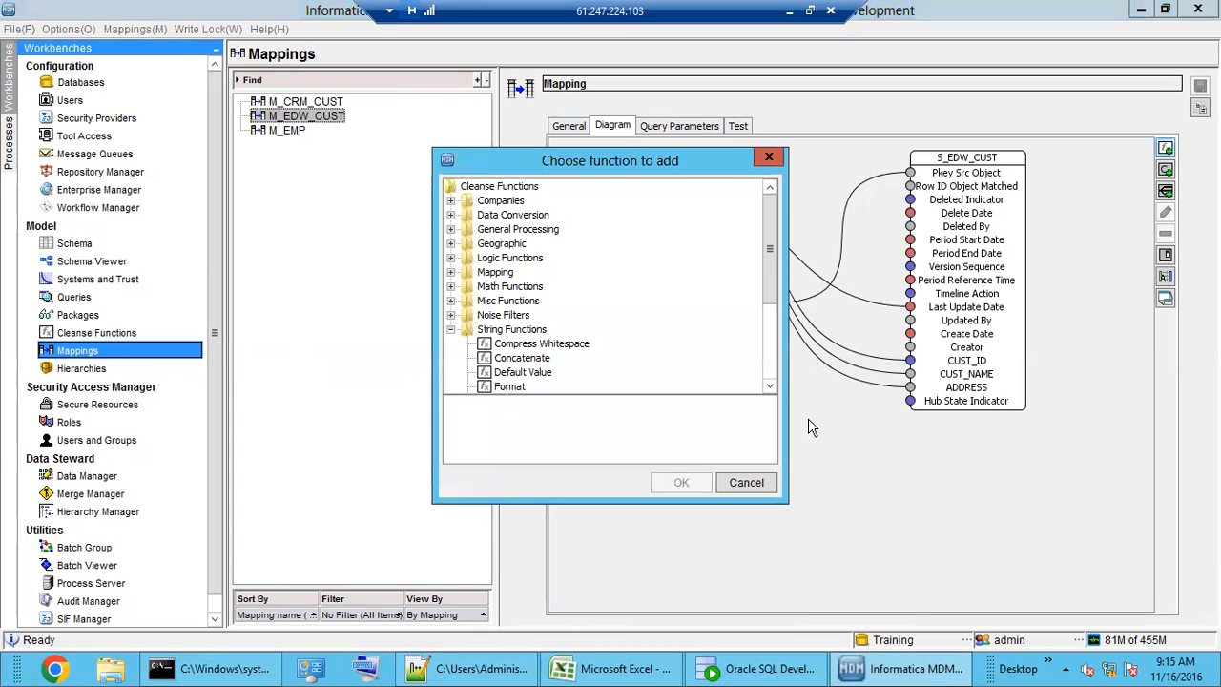
pyautogui.doubleClick(514, 330)
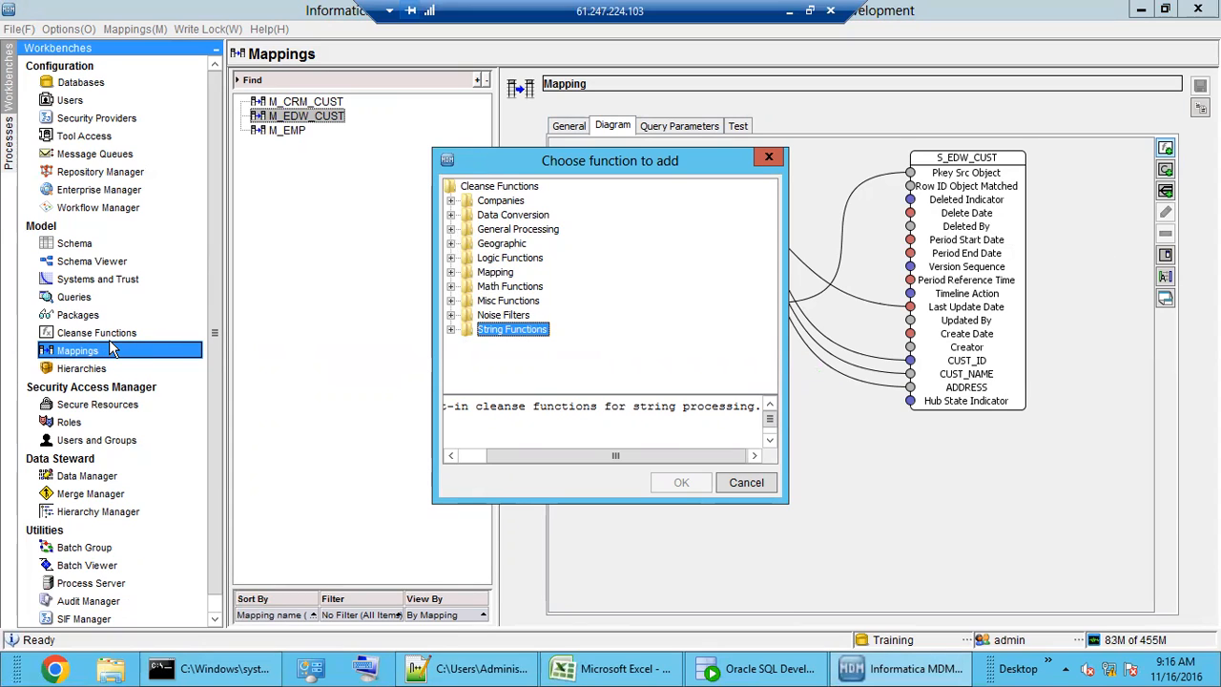
pyautogui.click(451, 330)
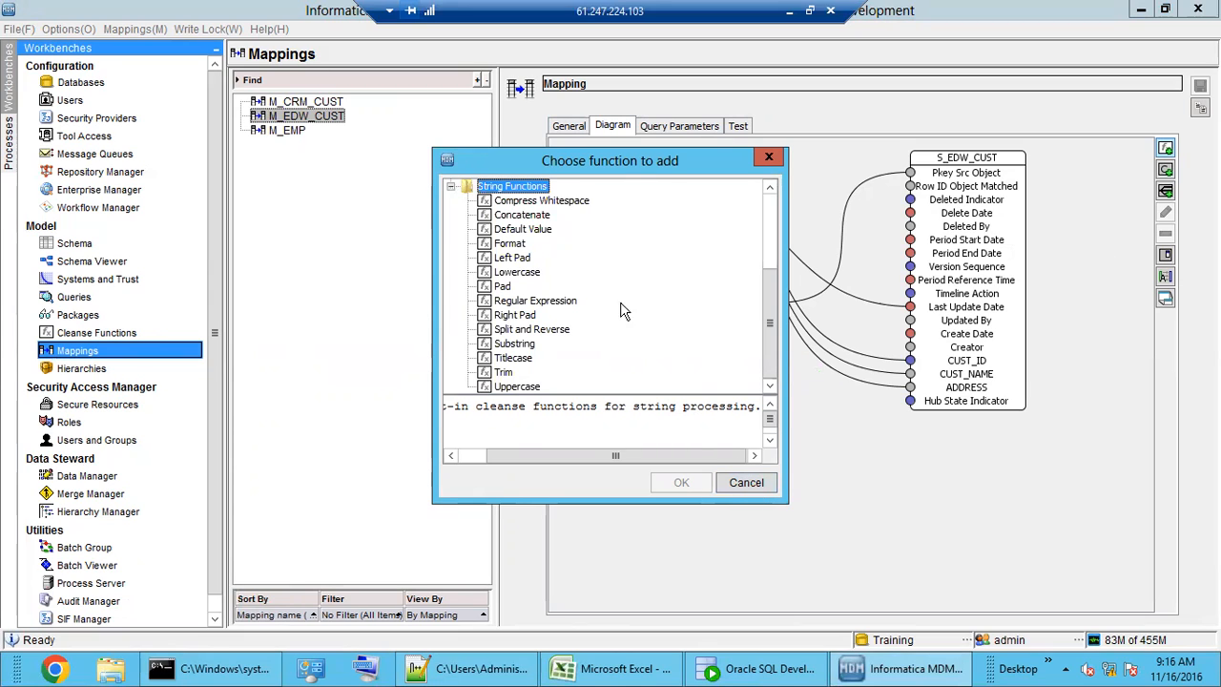
pyautogui.click(746, 483)
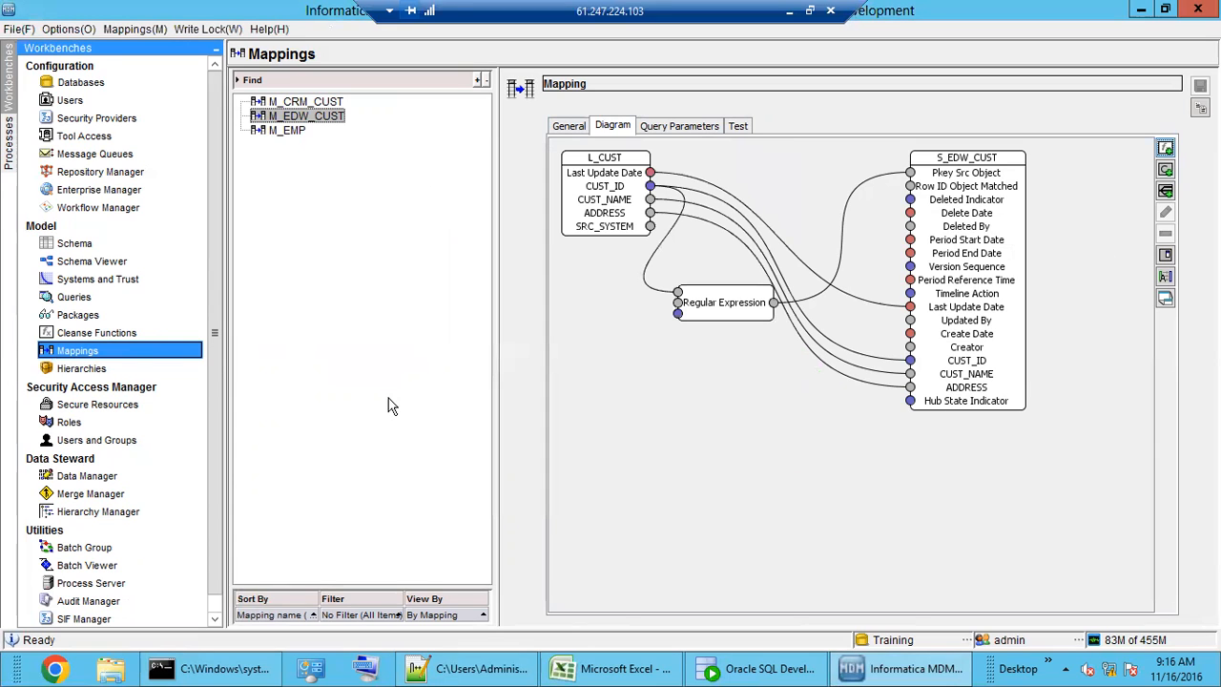
# - Expand the String Functions library in Cleanse Functions and display the Uppercase function
pyautogui.click(114, 334)
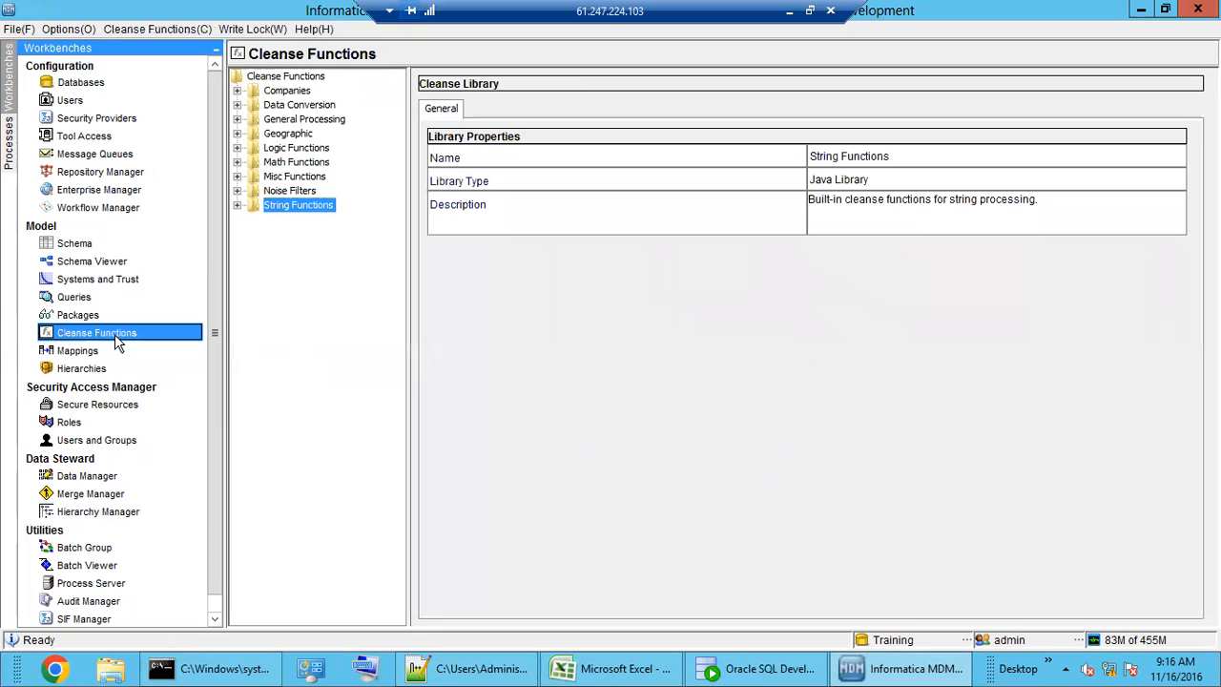
pyautogui.doubleClick(297, 212)
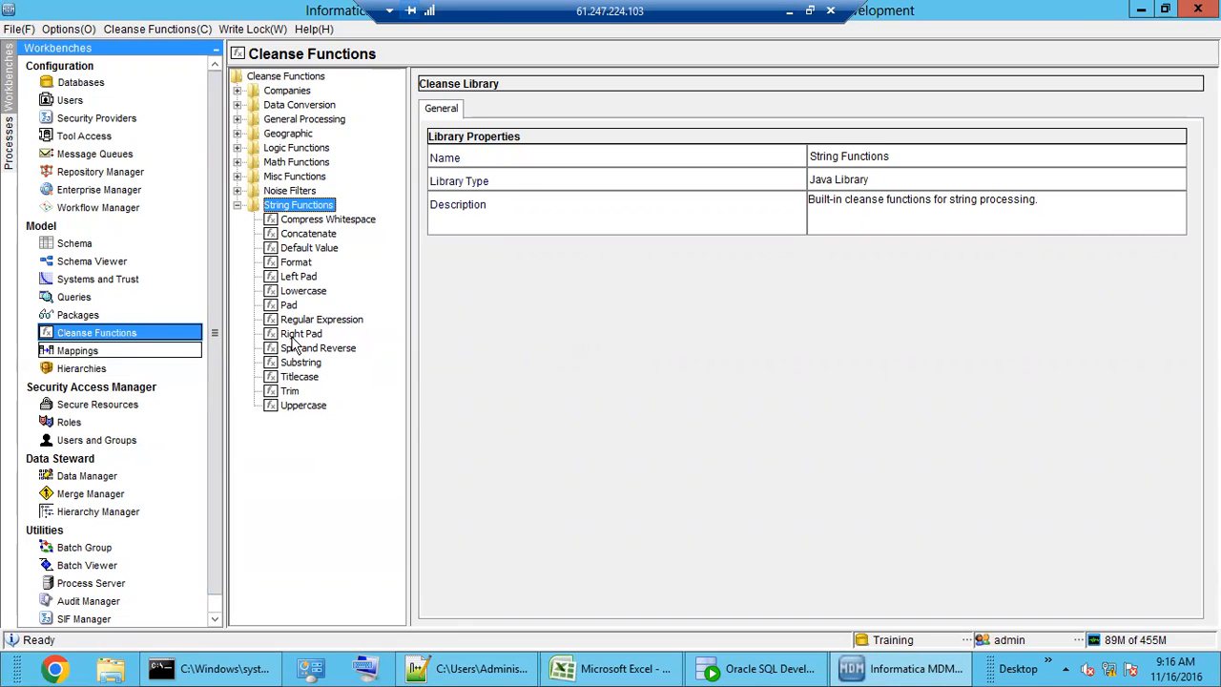
pyautogui.click(303, 406)
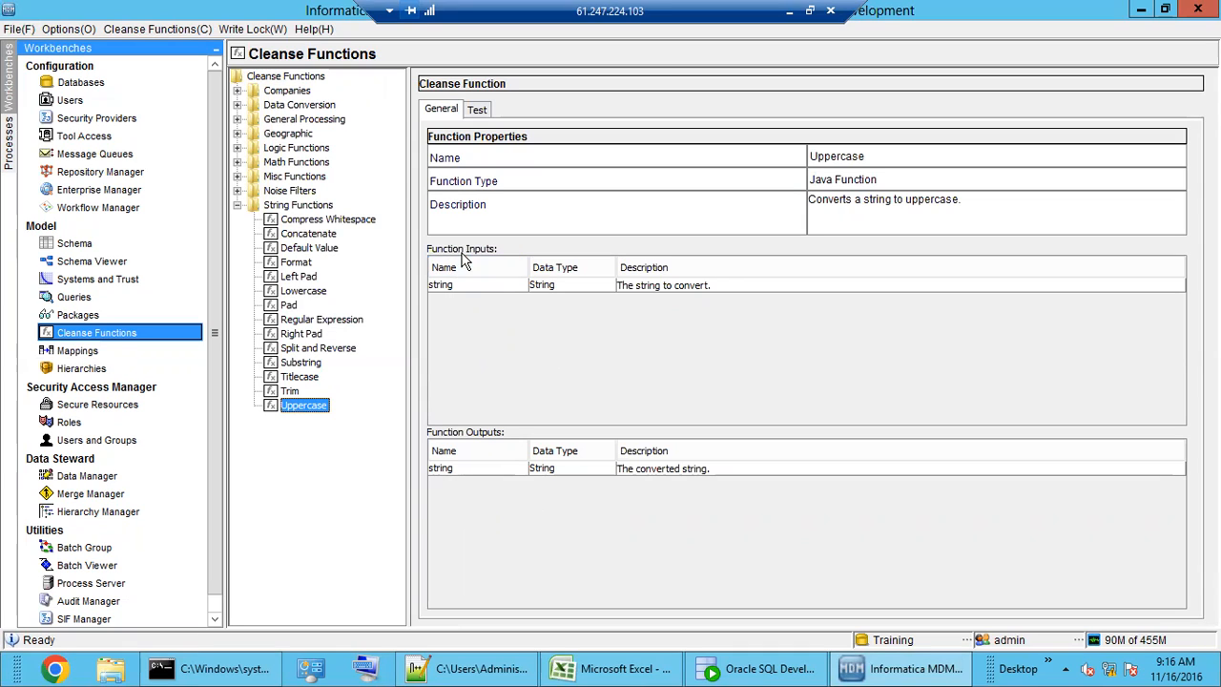
# - Test the Uppercase function, turning input 'ram' into 'RAM', then display the Trim function
pyautogui.click(563, 290)
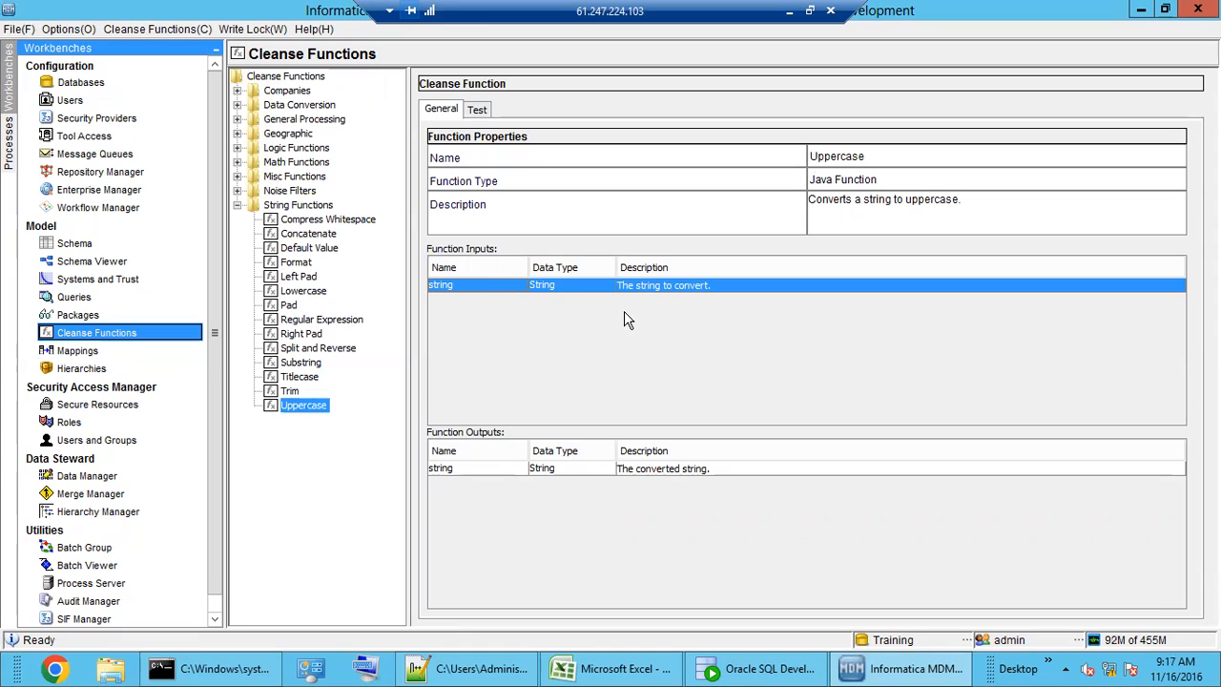
pyautogui.click(672, 470)
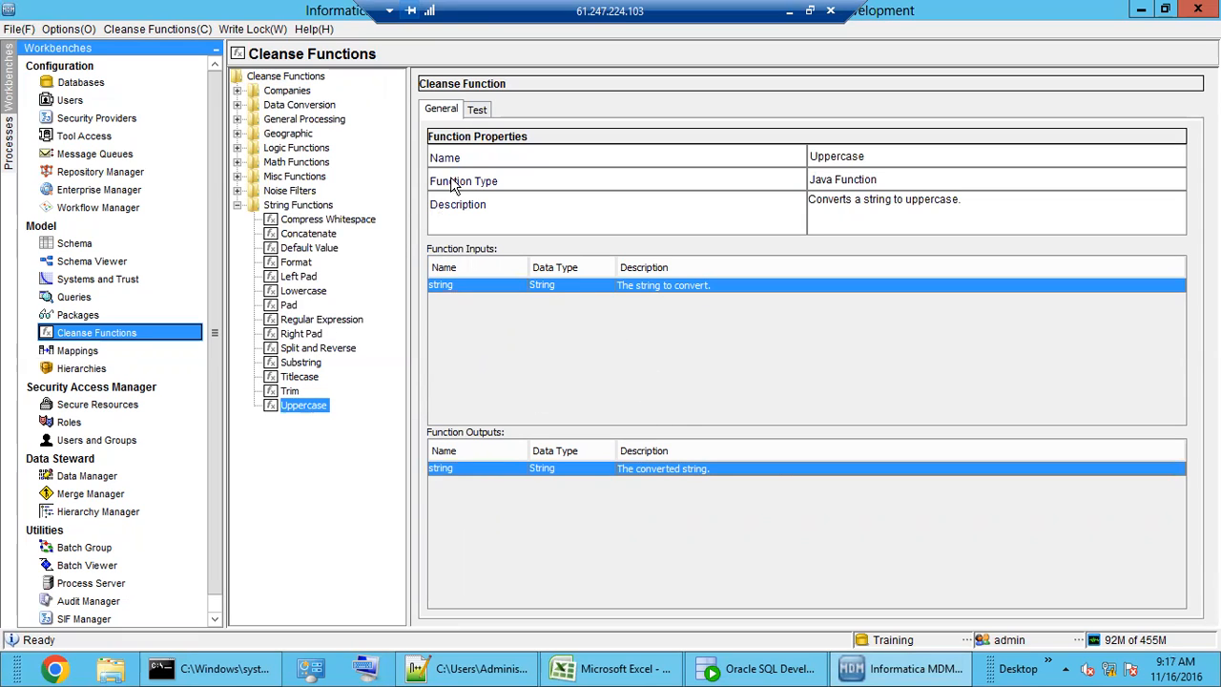
pyautogui.click(478, 111)
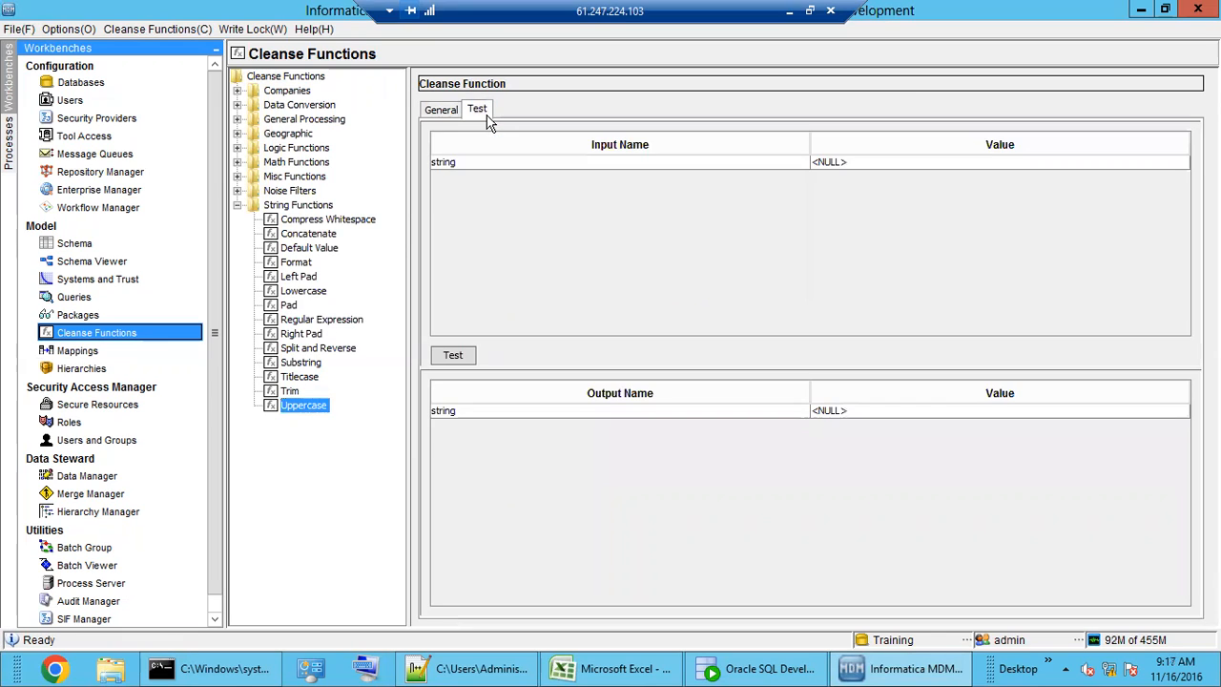
pyautogui.click(886, 164)
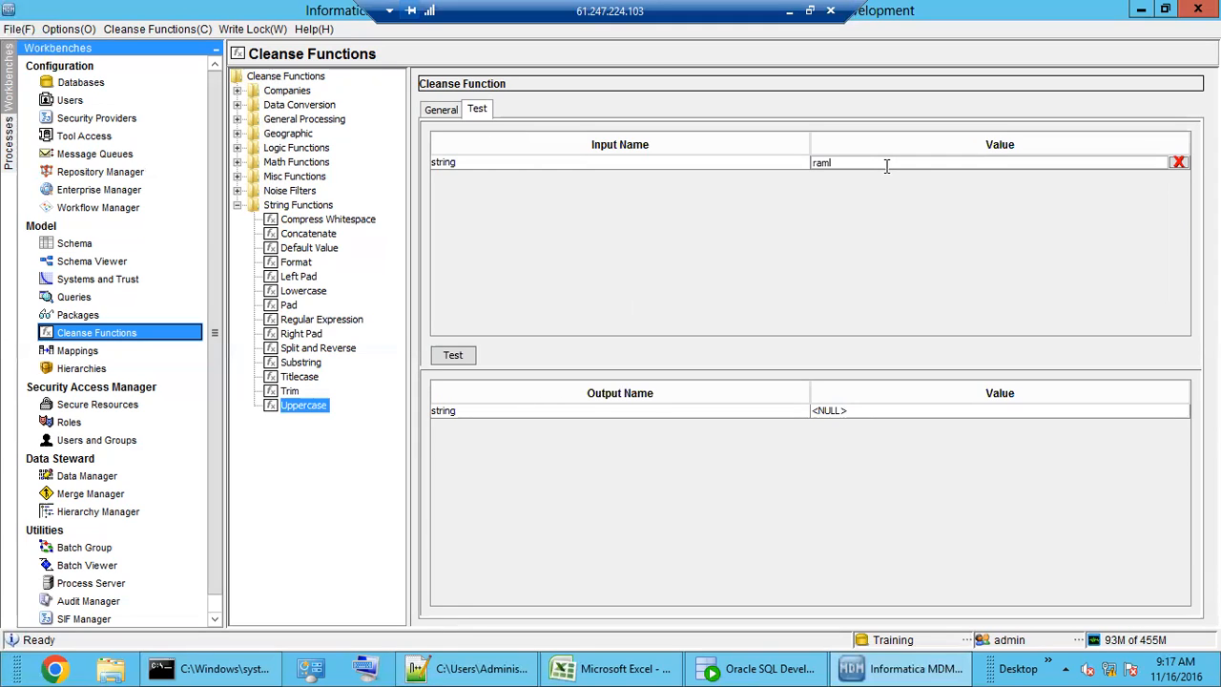
pyautogui.click(454, 357)
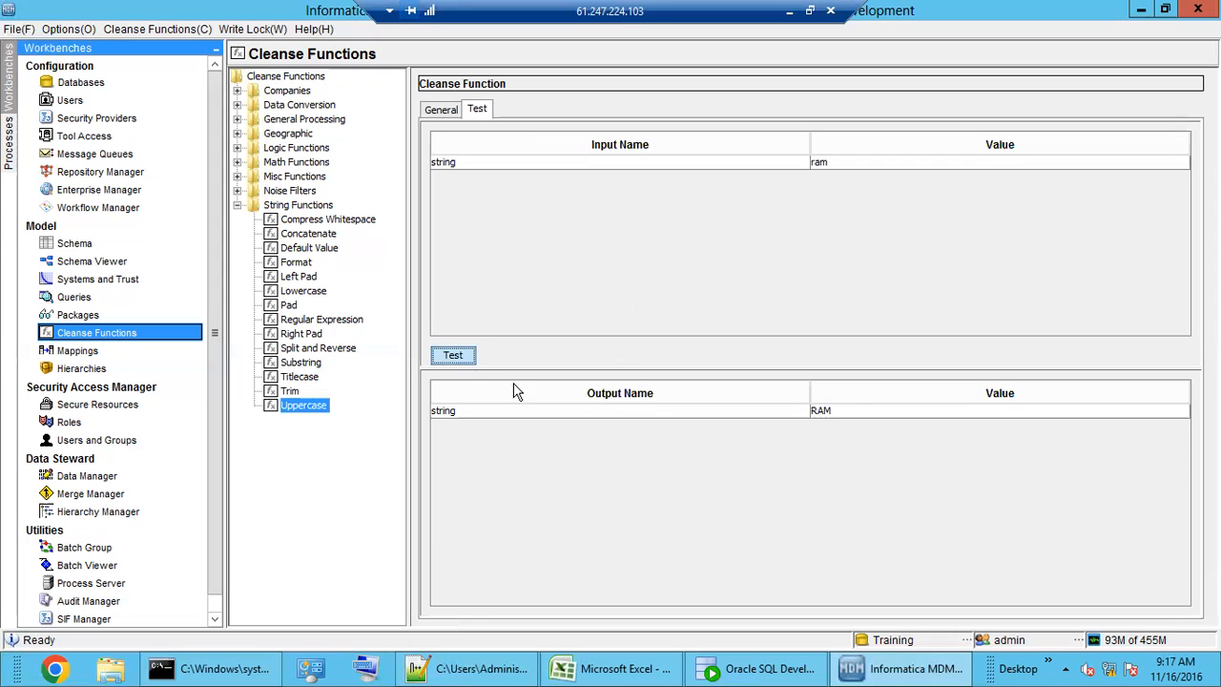
pyautogui.click(832, 417)
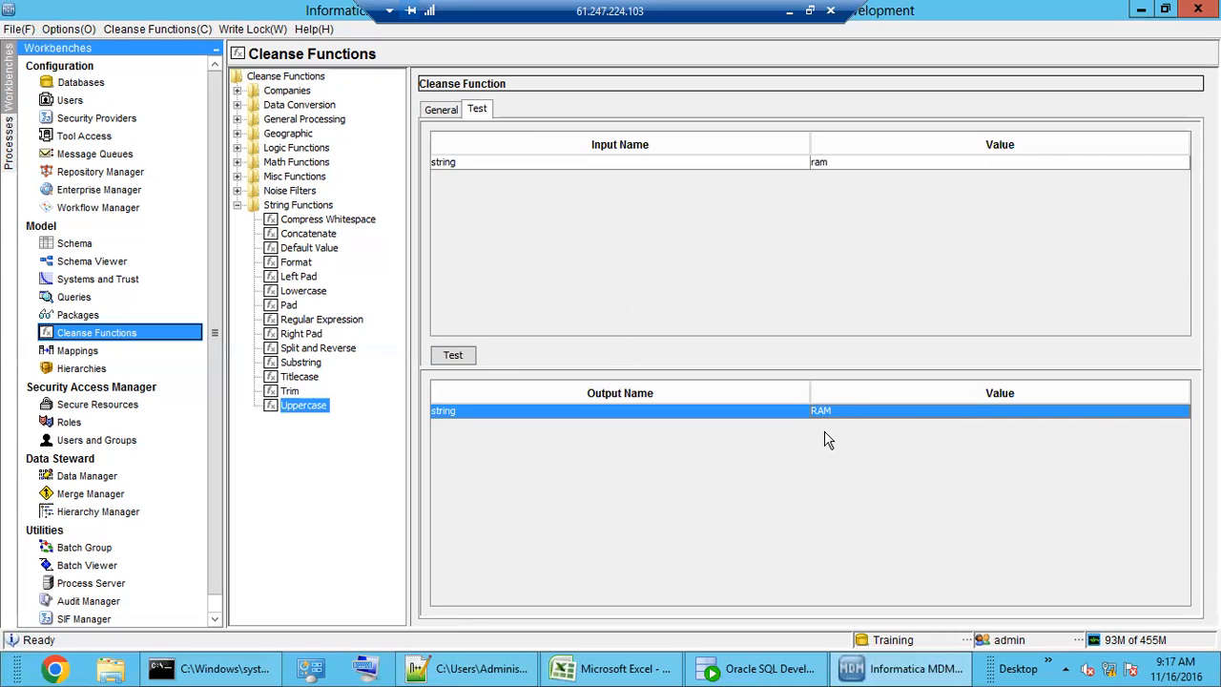
pyautogui.click(292, 391)
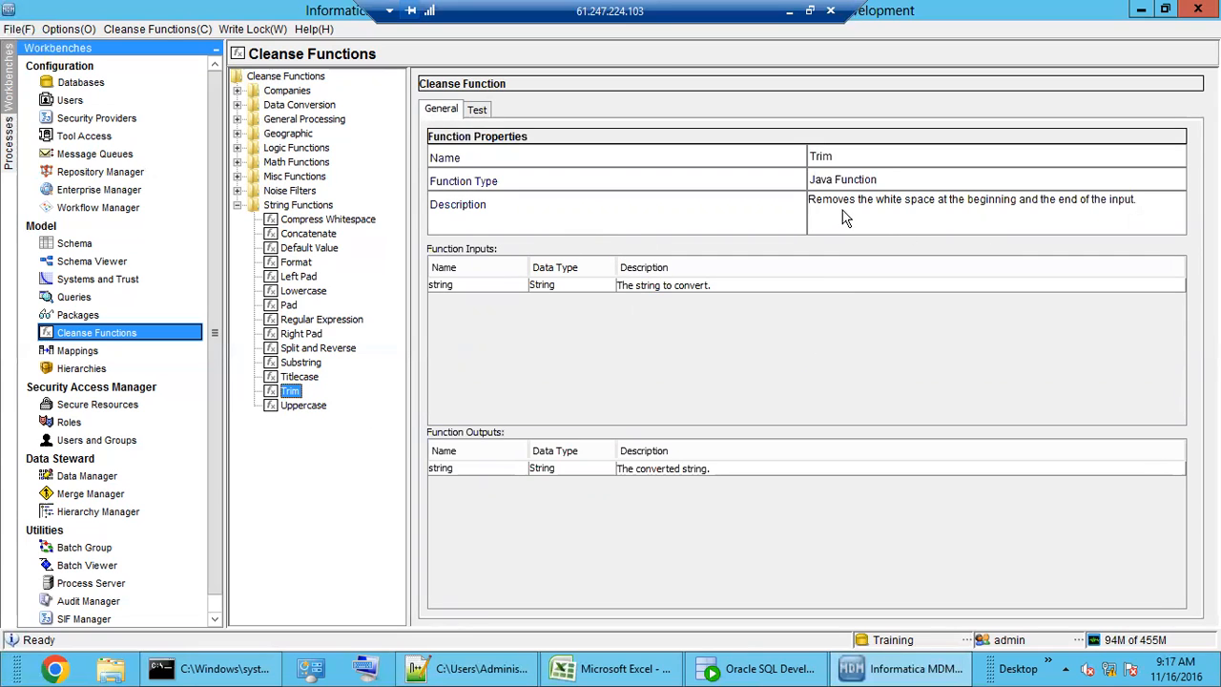
# - Review Trim's description, then browse the Titlecase, Substring and Split and Reverse functions
pyautogui.moveTo(832, 202); pyautogui.dragTo(1102, 216)
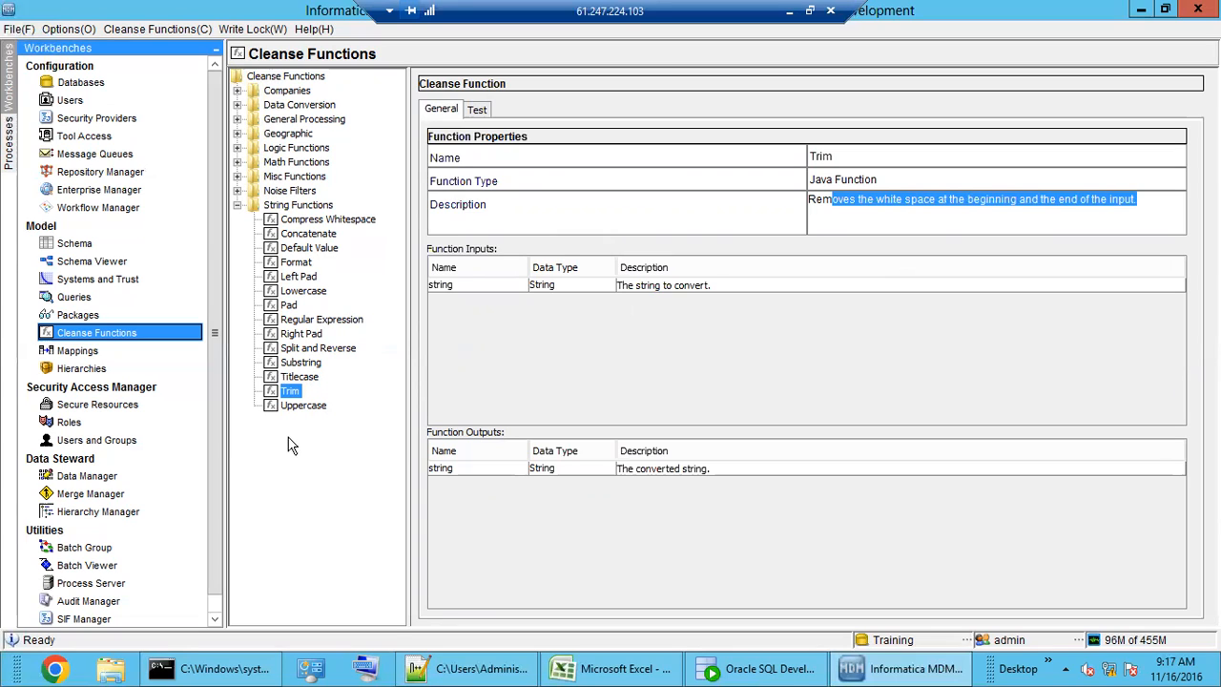
pyautogui.click(298, 377)
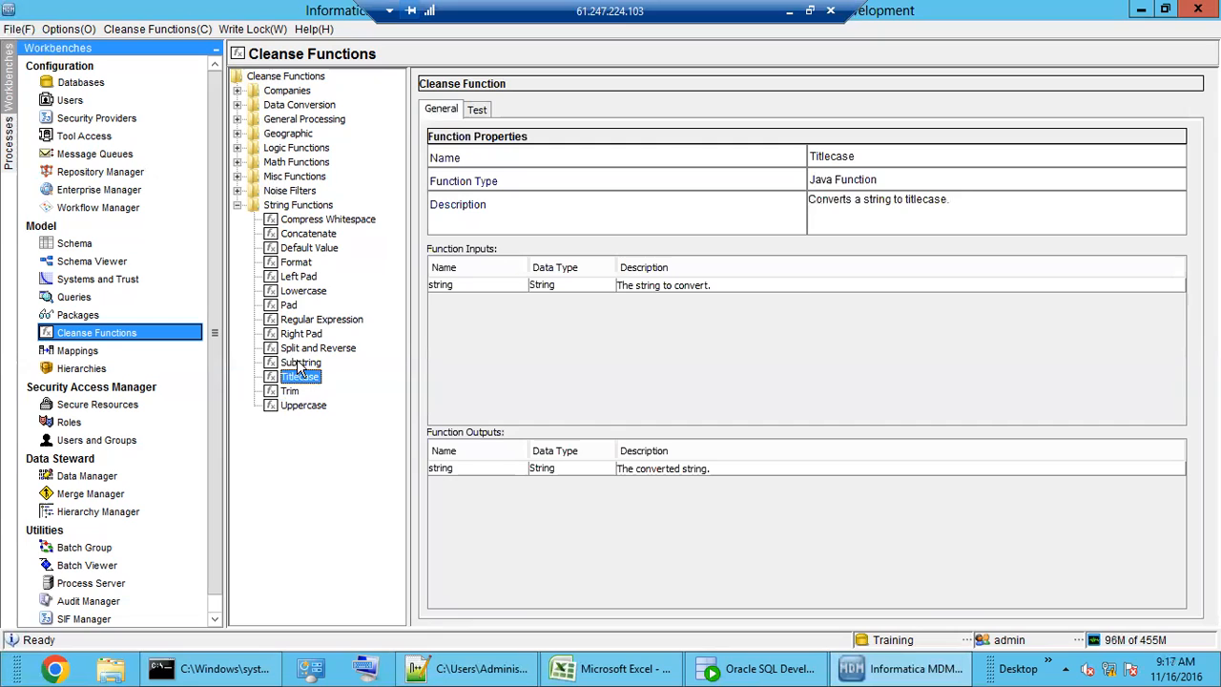
pyautogui.click(299, 363)
pyautogui.click(306, 349)
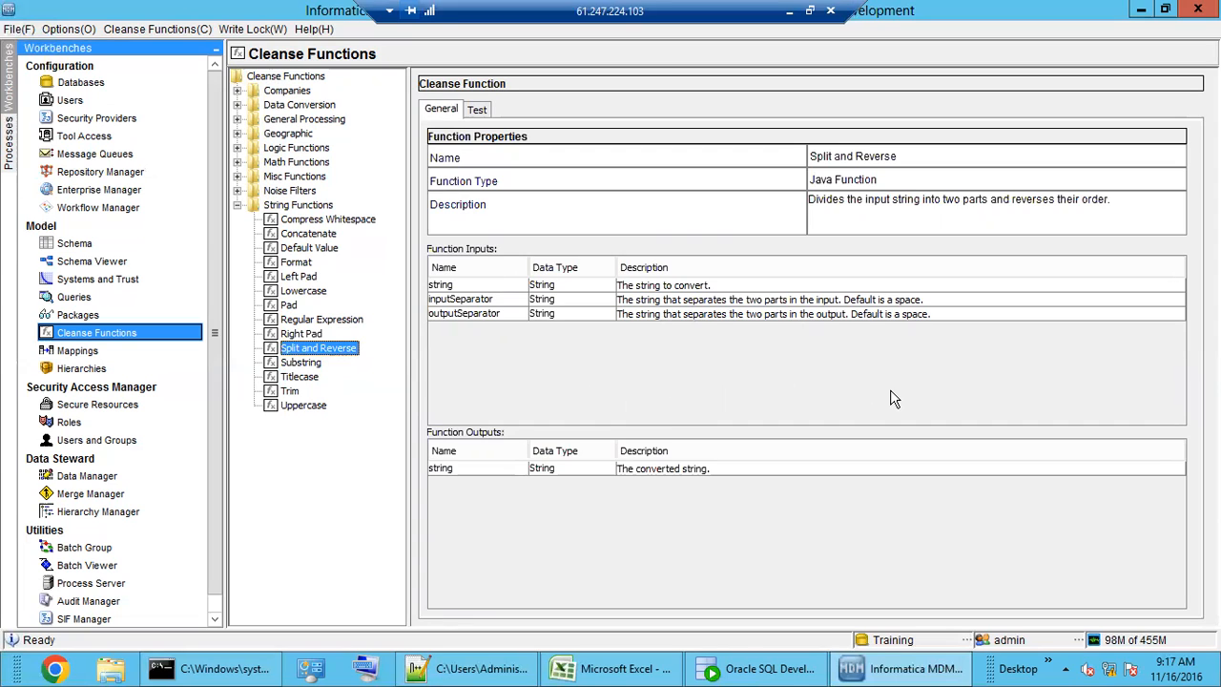
# - Inspect Split and Reverse's string and separator inputs, then view Right Pad and Regular Expression
pyautogui.click(673, 287)
pyautogui.click(682, 301)
pyautogui.click(703, 315)
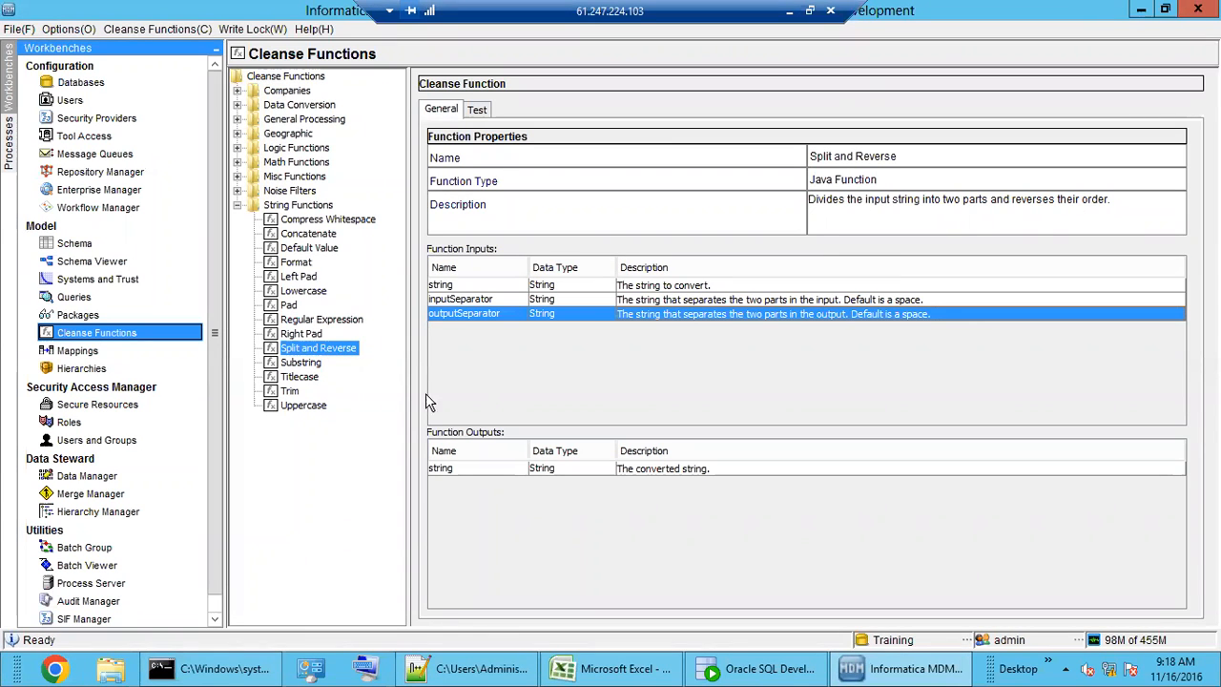
pyautogui.click(303, 335)
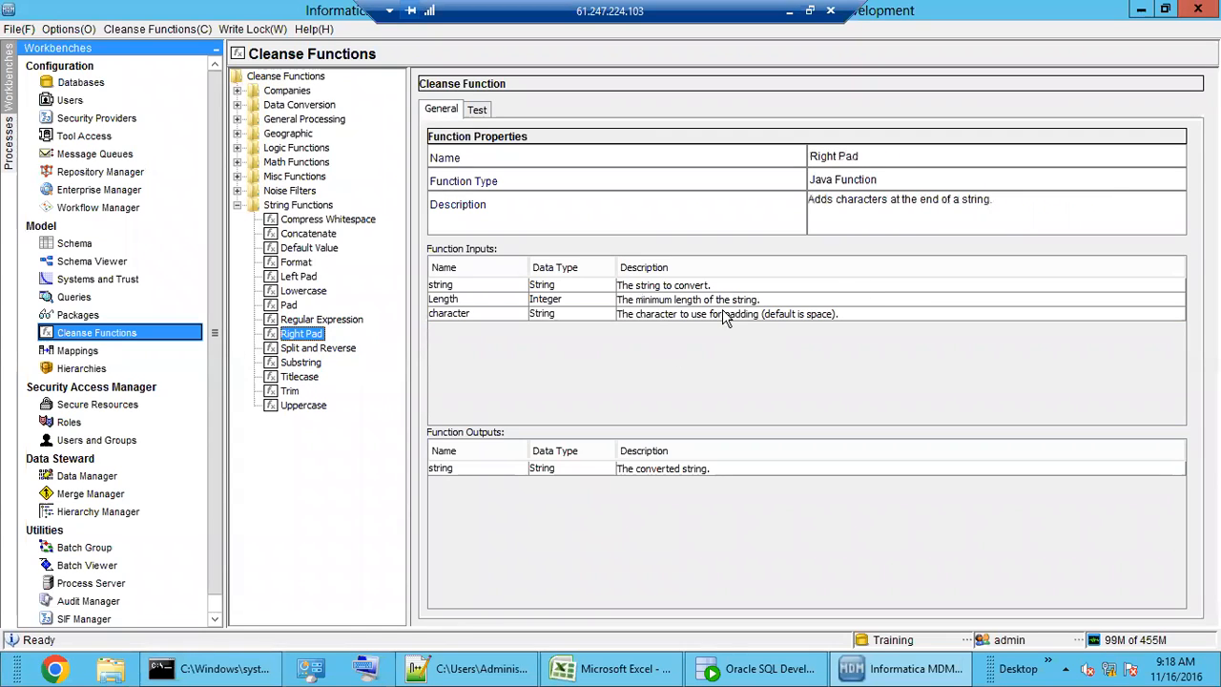
pyautogui.click(311, 320)
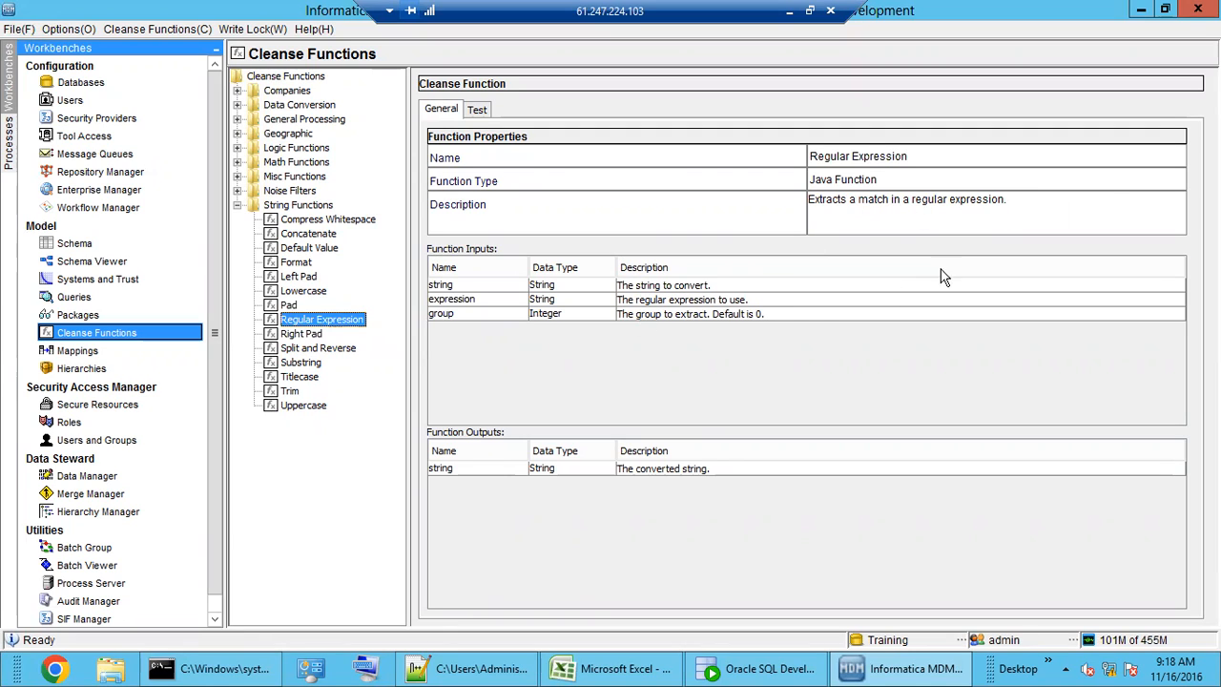
# - Inspect the Regular Expression function's string, expression and group inputs and its string output
pyautogui.click(493, 288)
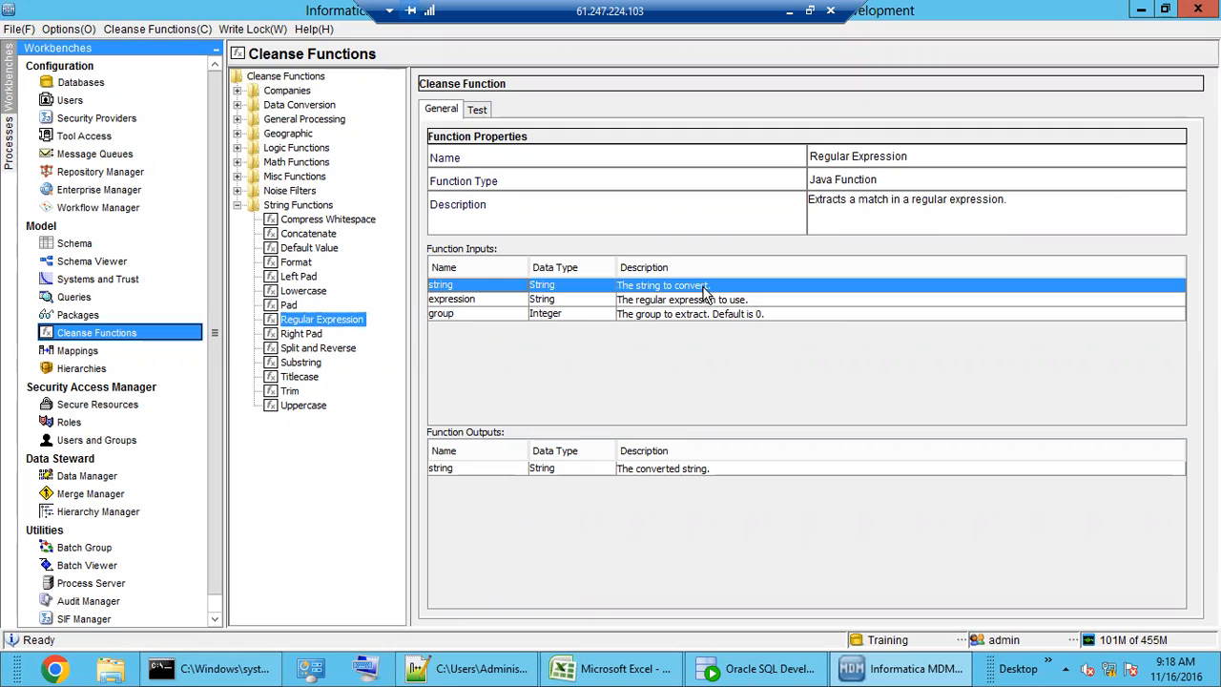
pyautogui.click(604, 300)
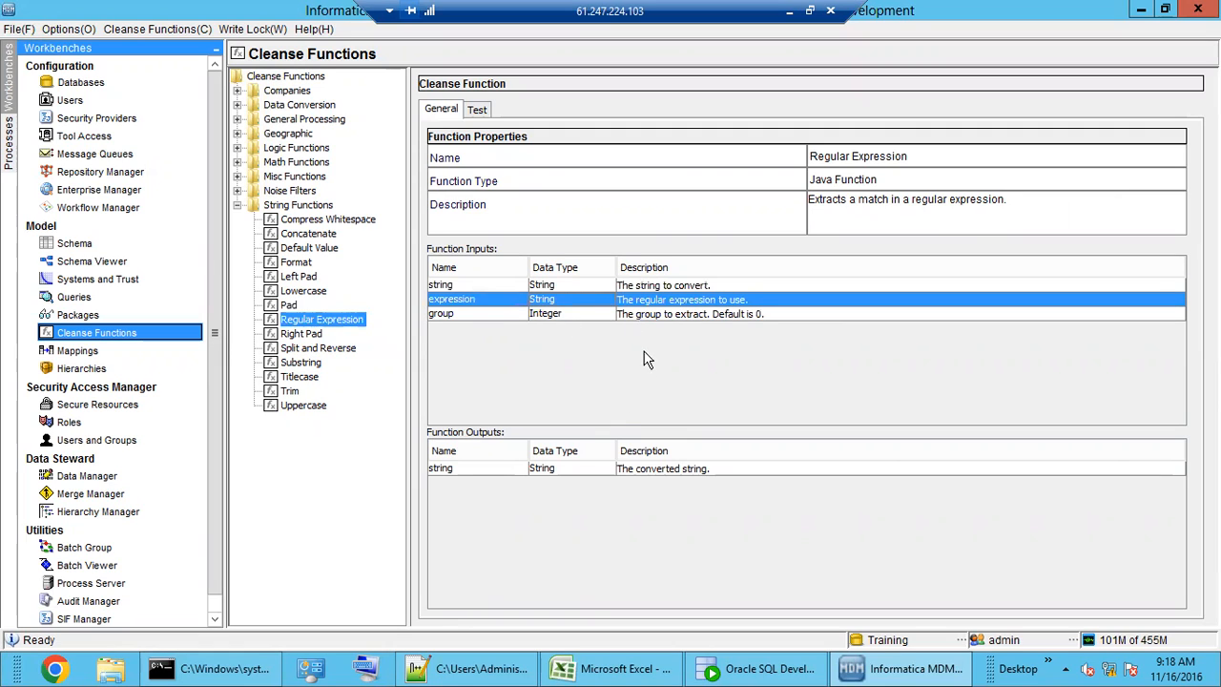
pyautogui.click(685, 317)
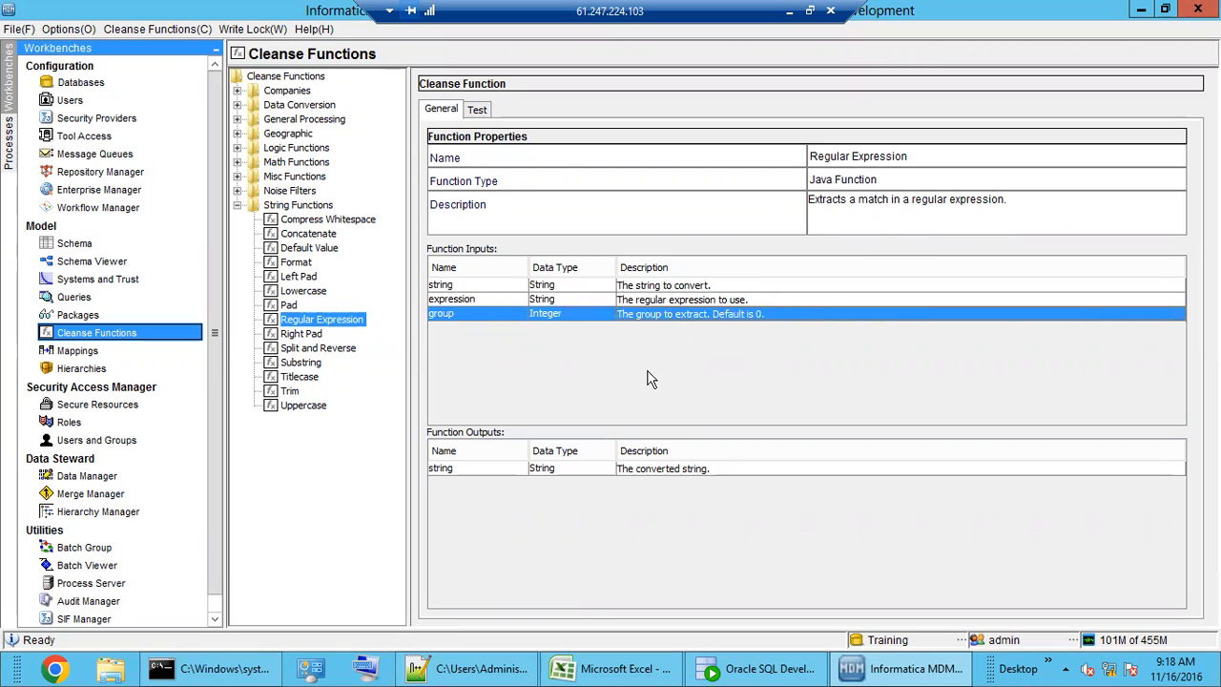
pyautogui.click(690, 471)
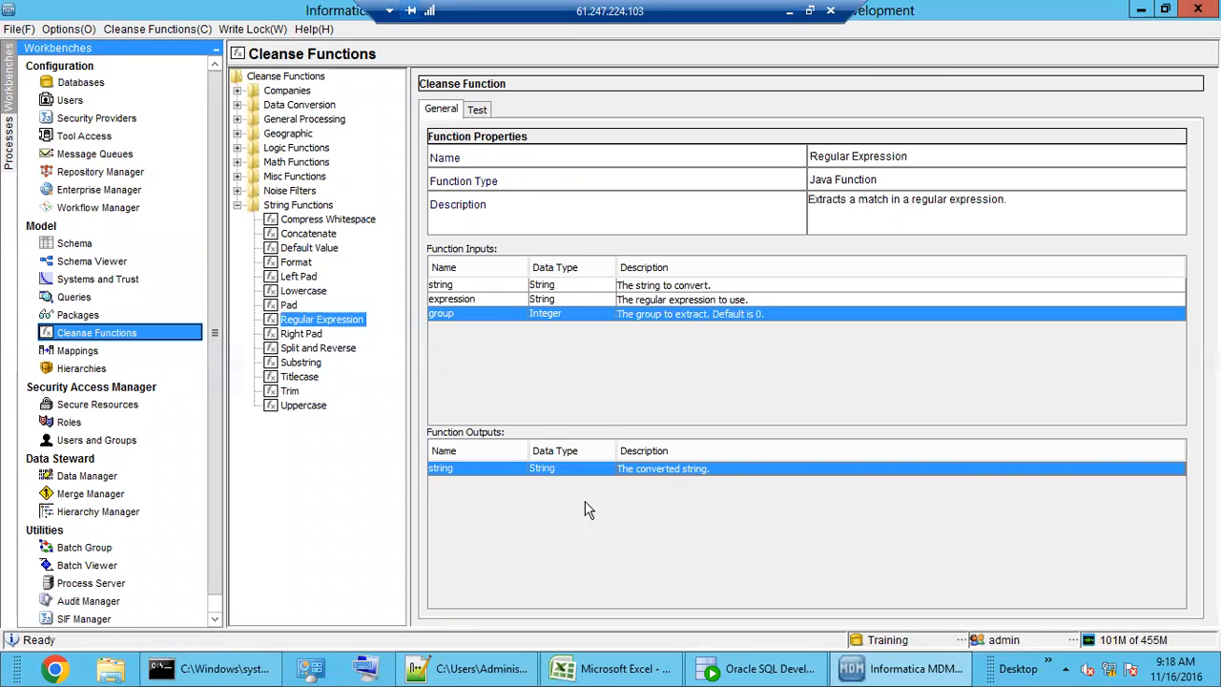
# - Enter 123456789 as the string value in the Regular Expression test, leaving expression empty
pyautogui.click(479, 110)
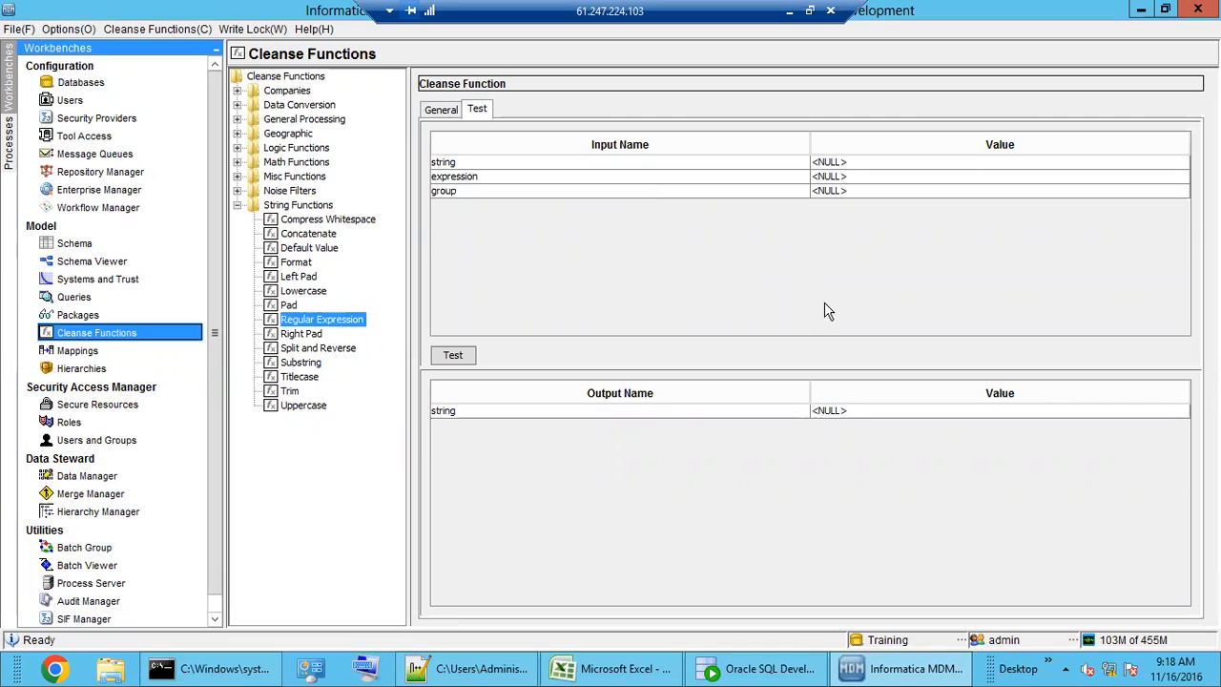
pyautogui.click(851, 161)
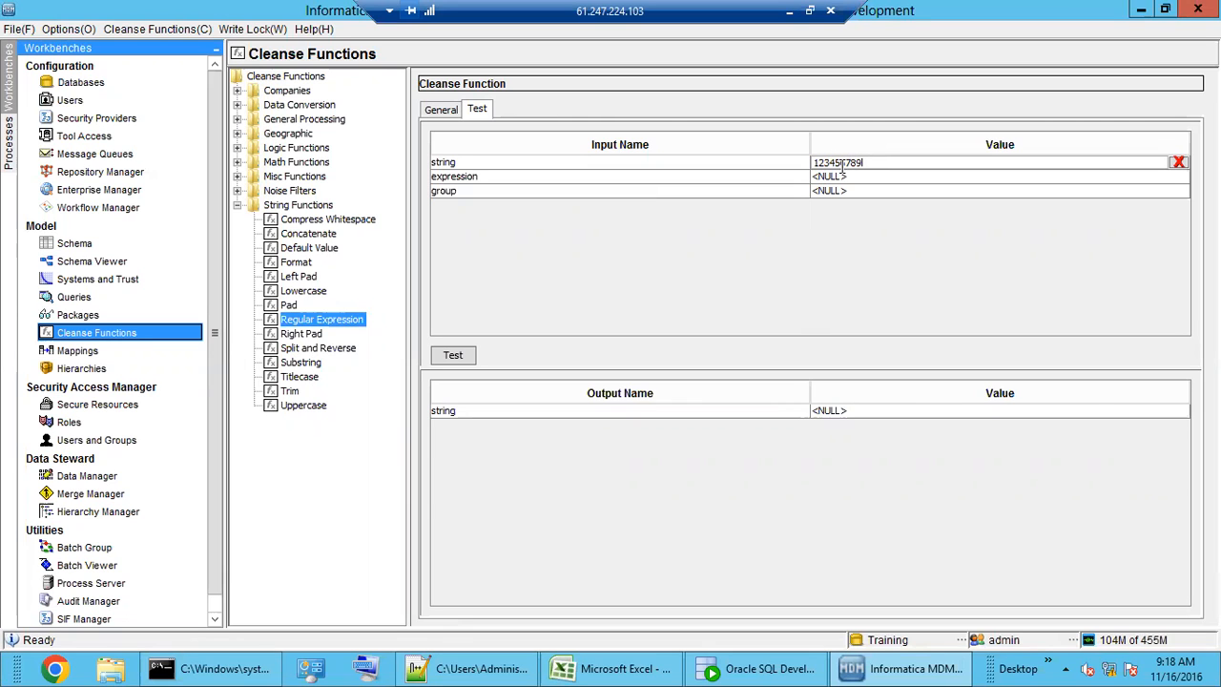
pyautogui.click(847, 178)
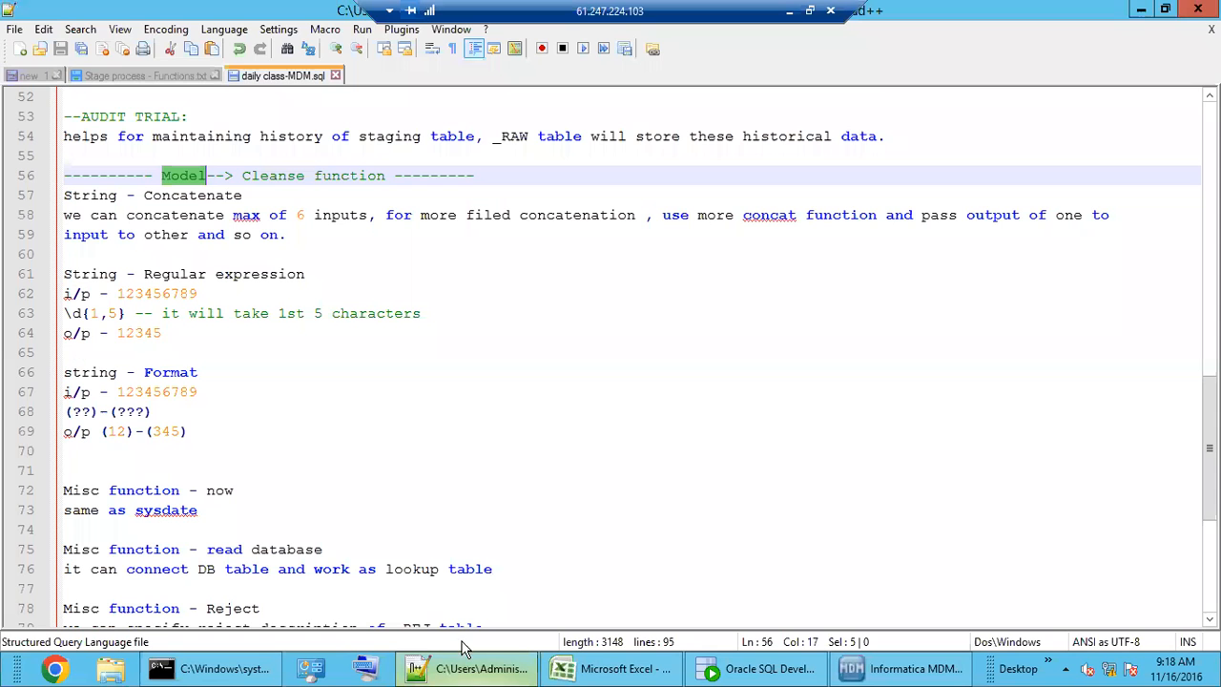
# - Highlight the sample input 123456789 on line 62 of the Notepad++ notes
pyautogui.click(467, 668)
pyautogui.click(201, 471)
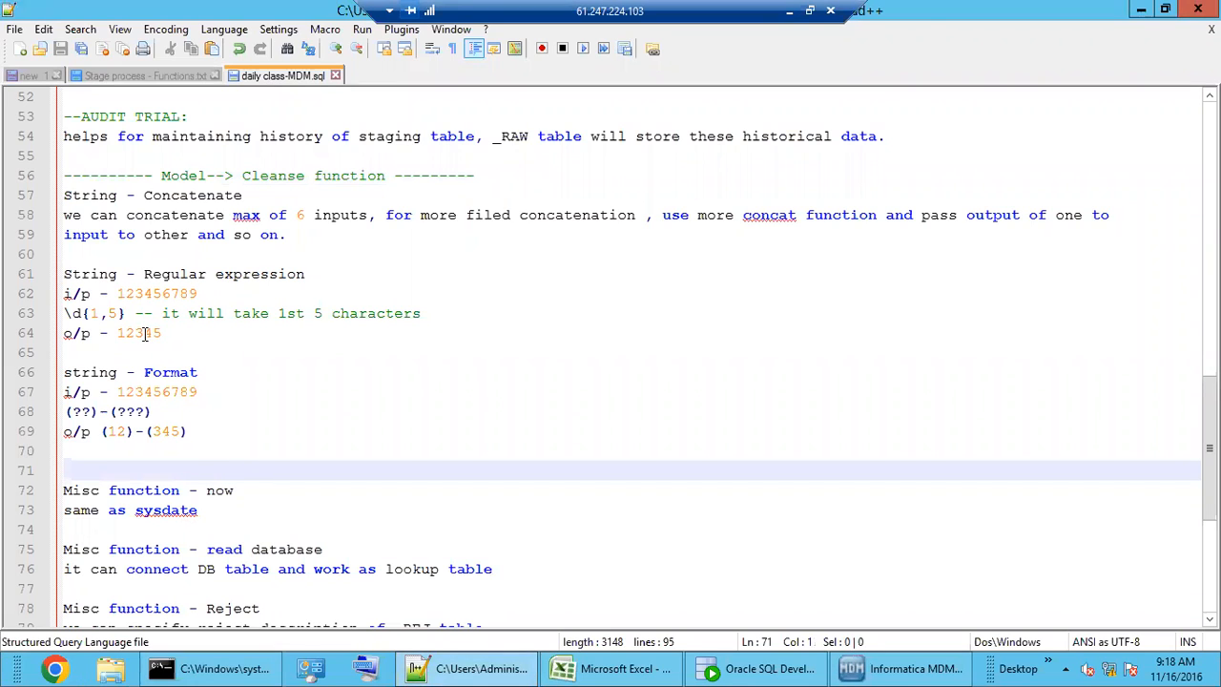
pyautogui.moveTo(118, 293); pyautogui.dragTo(198, 293)
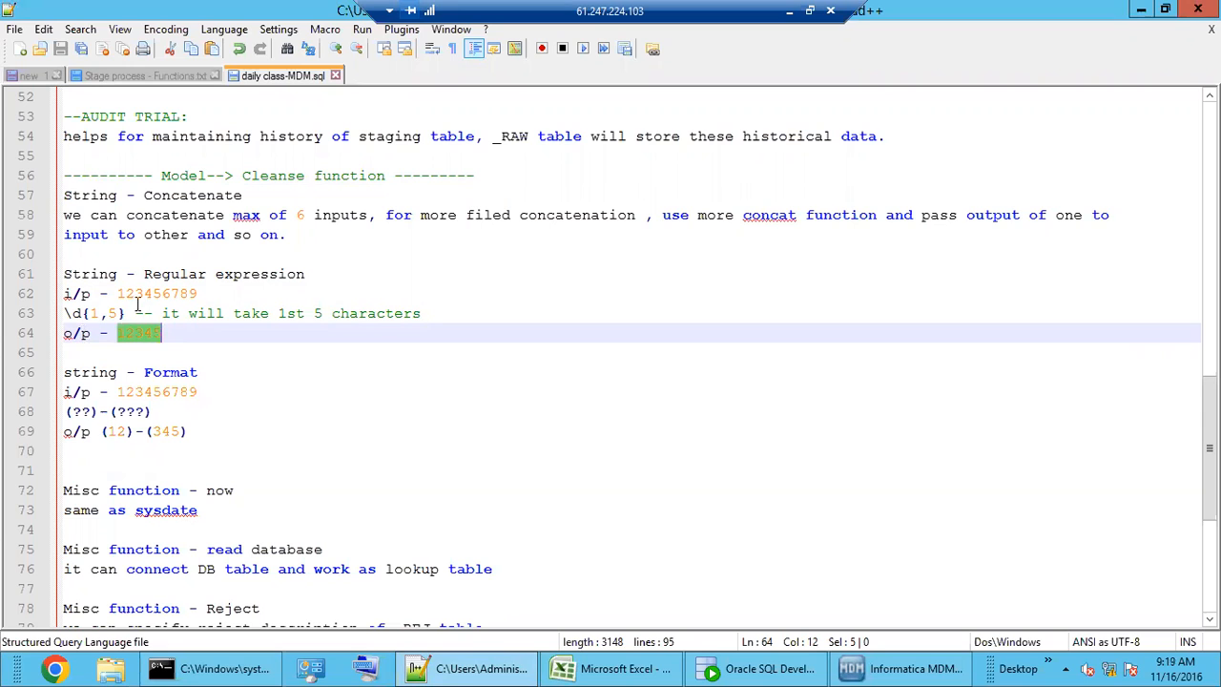
pyautogui.moveTo(136, 295); pyautogui.dragTo(152, 295)
pyautogui.click(906, 668)
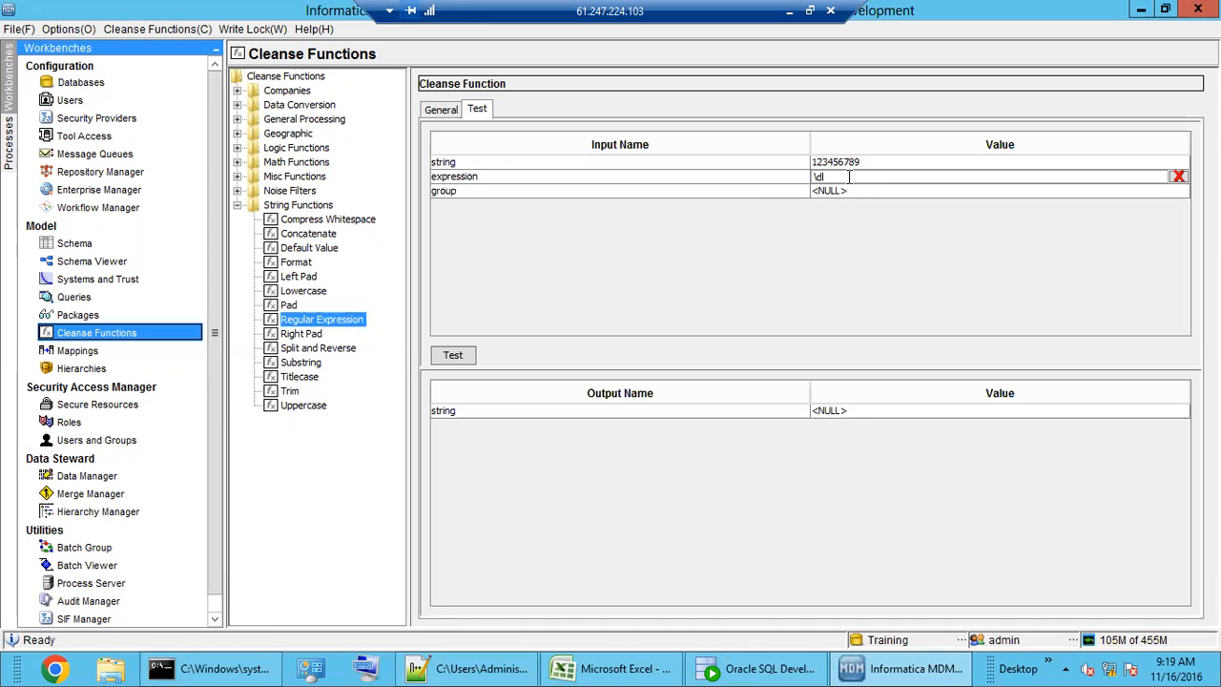
# - Paste the \d{1,5} pattern from line 63 into the expression value and test it, returning 12345
pyautogui.click(467, 668)
pyautogui.click(175, 412)
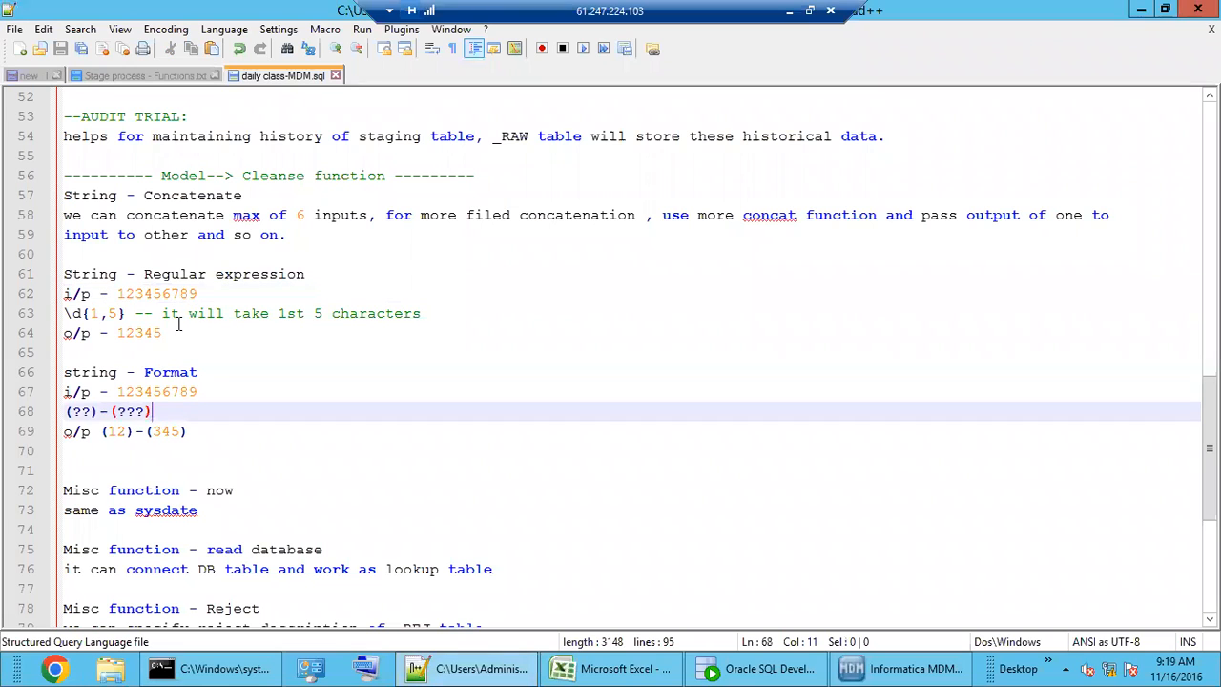
pyautogui.moveTo(125, 313); pyautogui.dragTo(61, 312)
pyautogui.hotkey('ctrl', 'c')
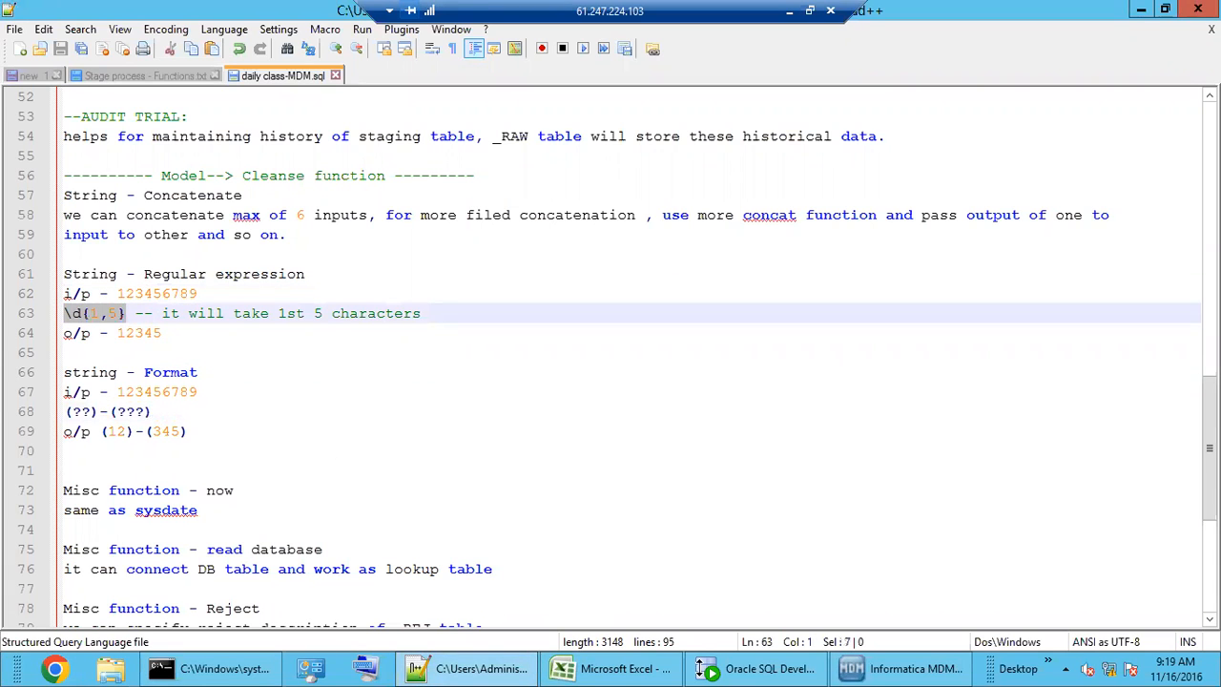
pyautogui.click(915, 668)
pyautogui.moveTo(832, 176); pyautogui.dragTo(799, 179)
pyautogui.hotkey('ctrl', 'v')
pyautogui.click(454, 359)
pyautogui.click(830, 417)
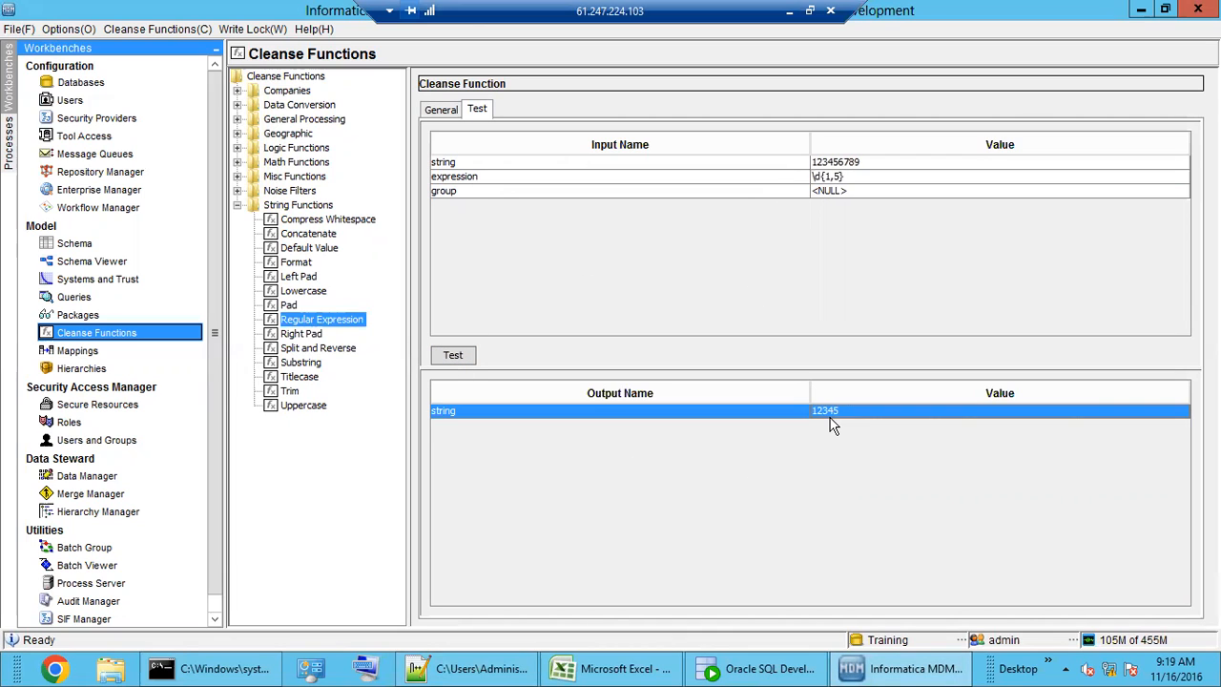
pyautogui.click(828, 177)
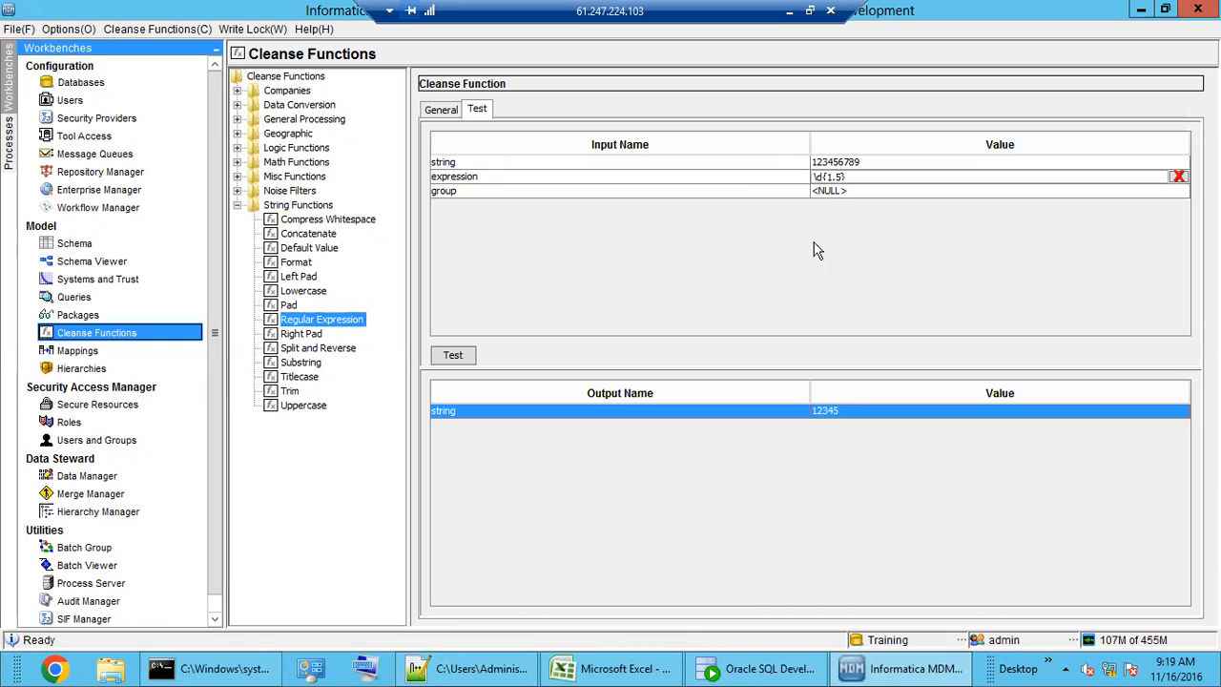
pyautogui.press('BackSpace')
pyautogui.write('3')
pyautogui.click(454, 357)
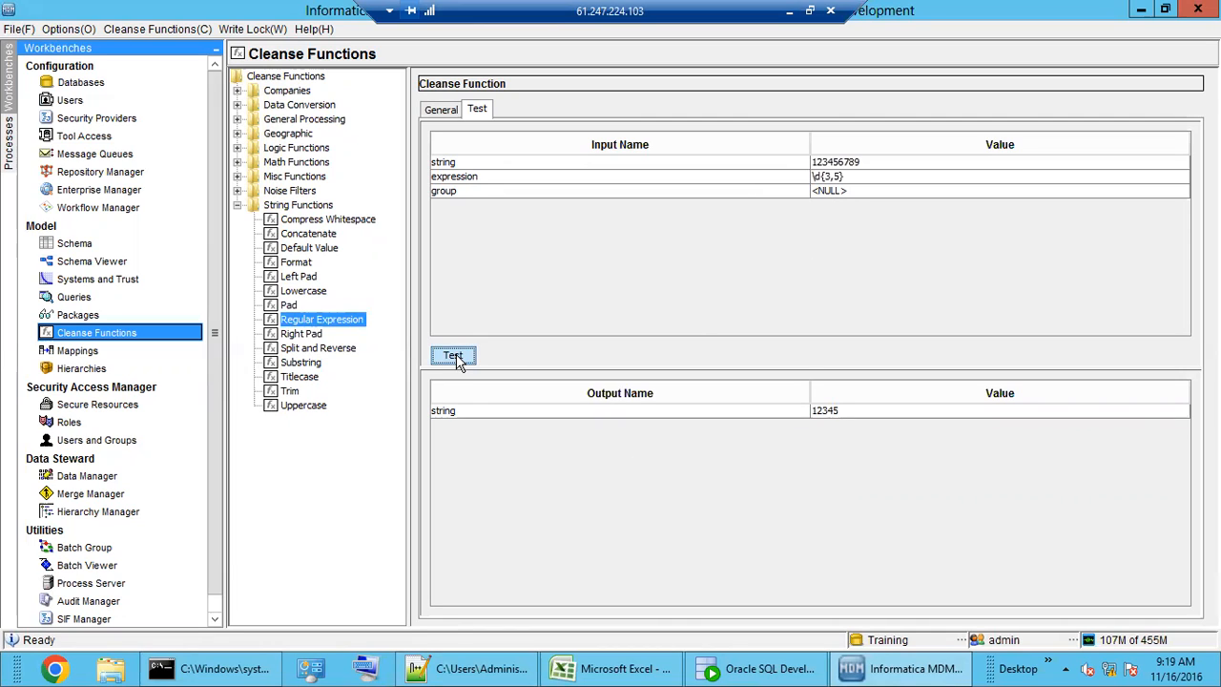
pyautogui.click(826, 178)
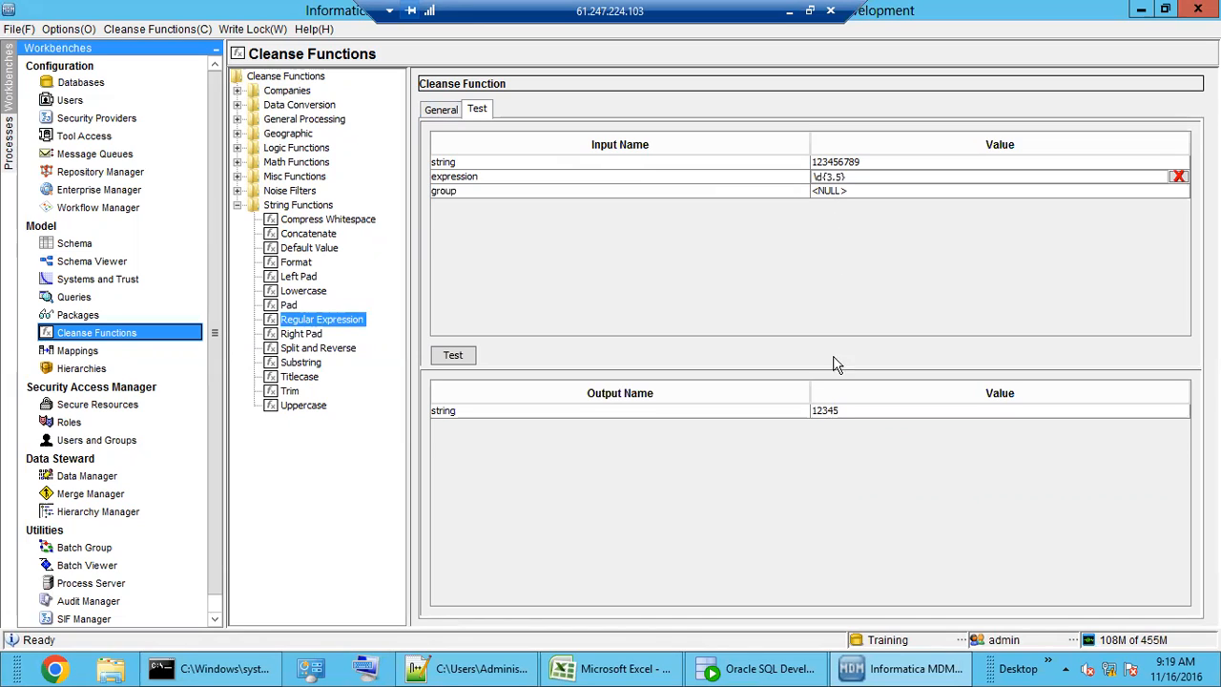
pyautogui.click(837, 413)
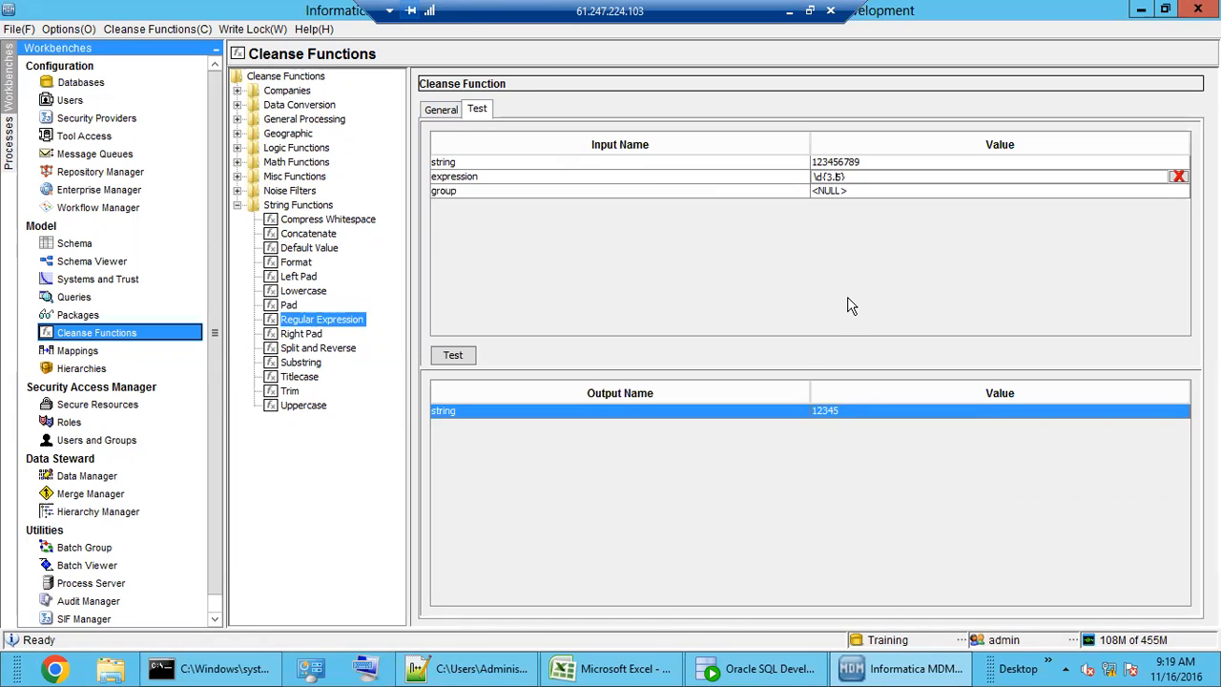
pyautogui.press('BackSpace')
pyautogui.write('2')
pyautogui.click(463, 355)
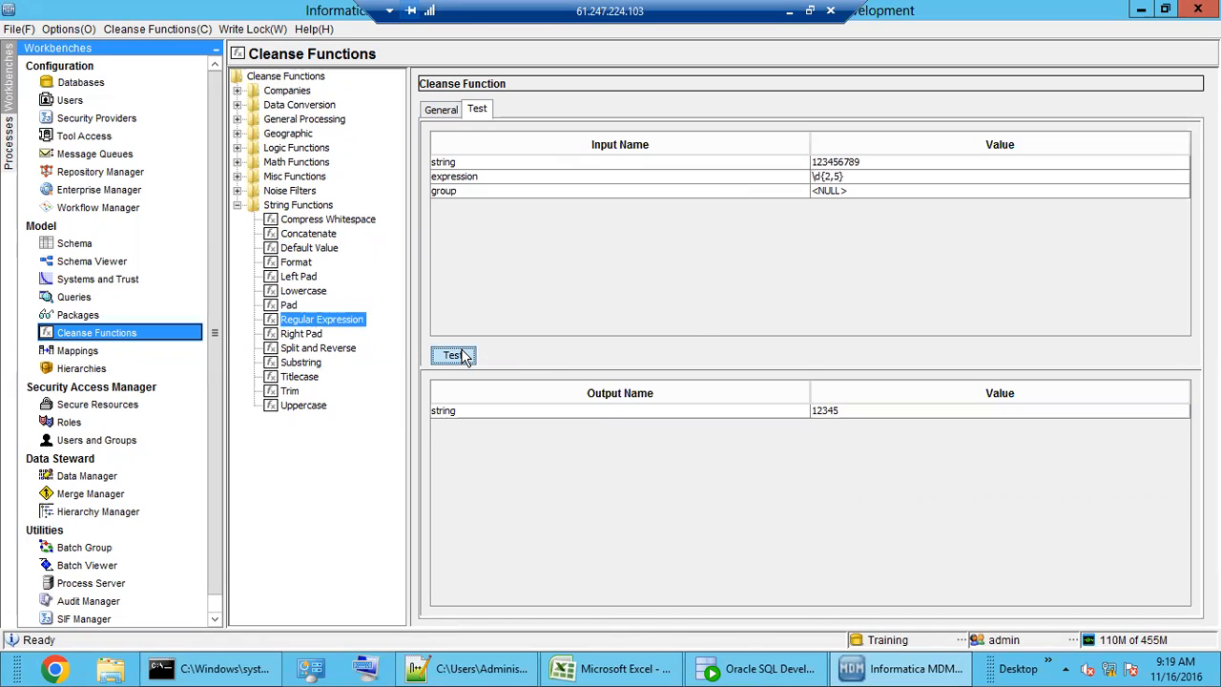
pyautogui.click(443, 109)
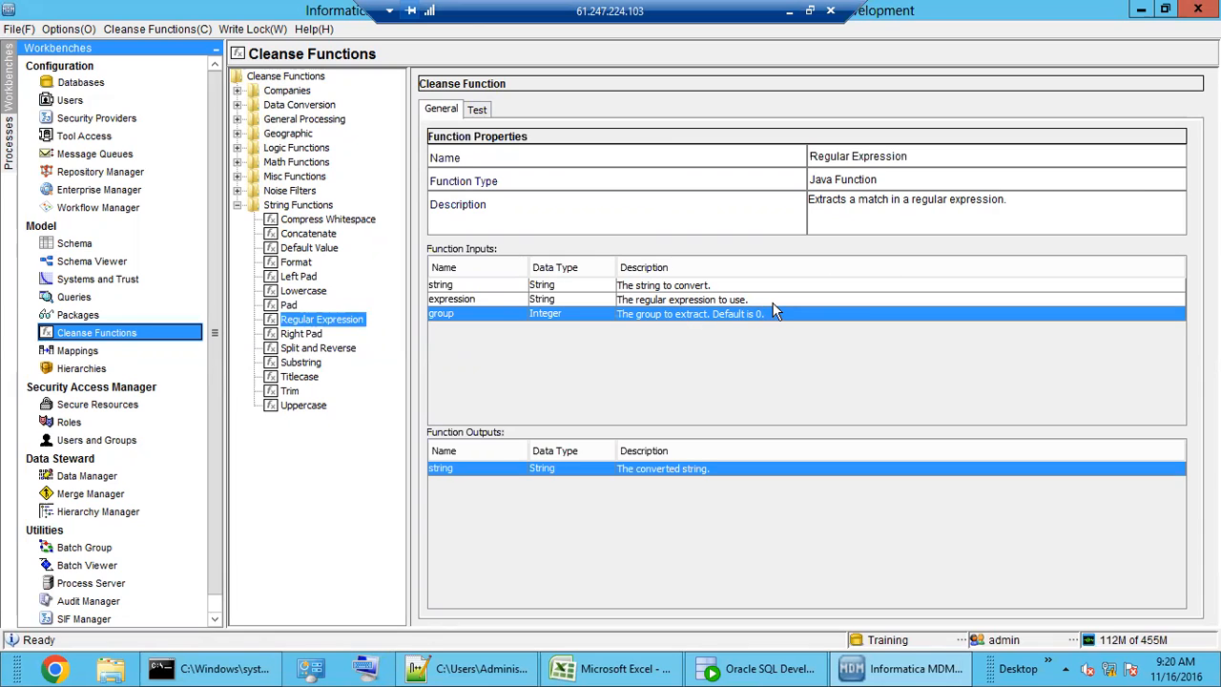
pyautogui.click(477, 110)
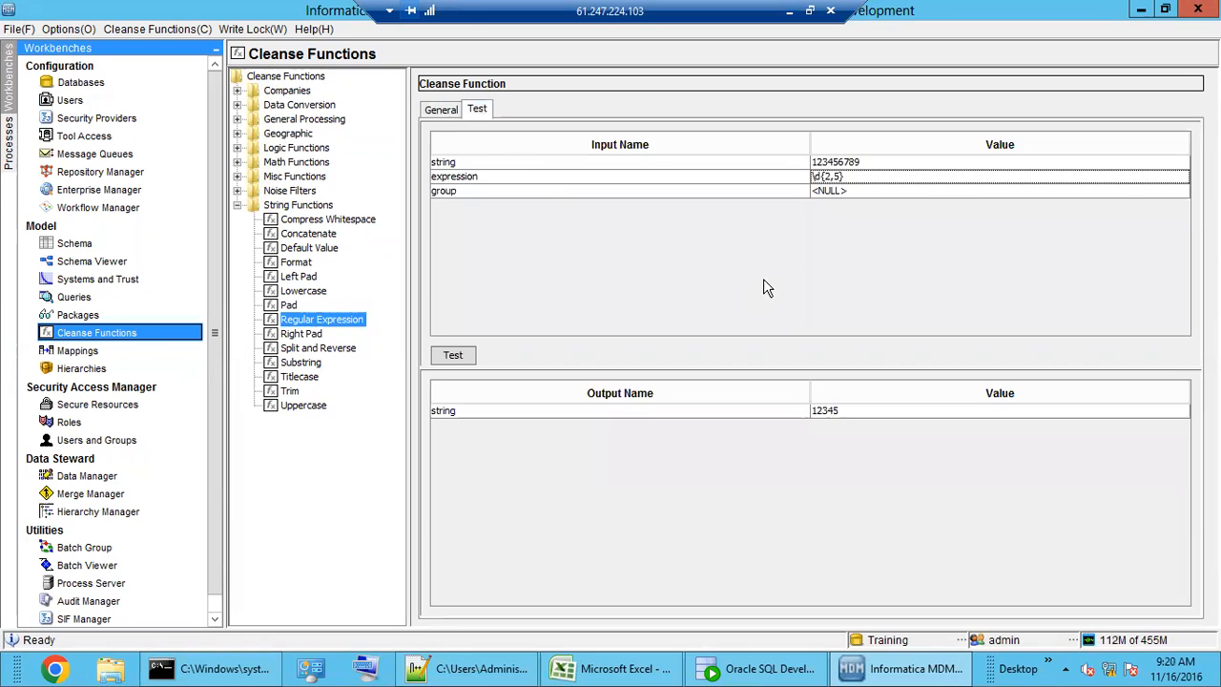
pyautogui.click(851, 176)
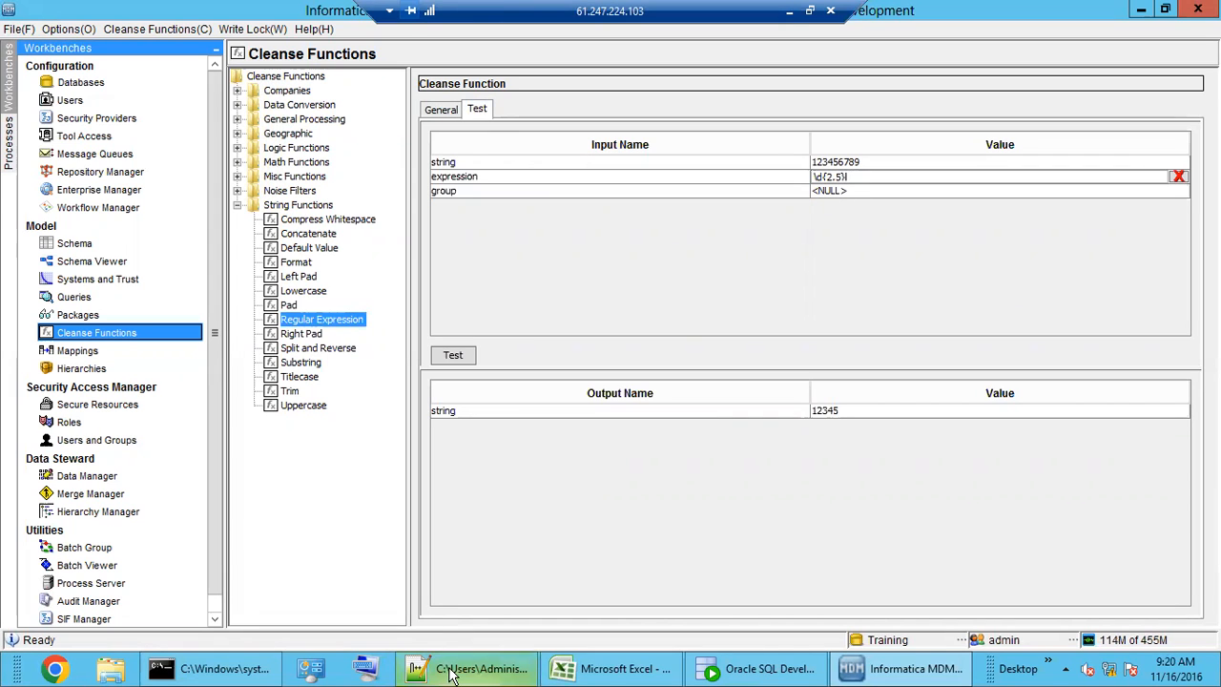
pyautogui.click(465, 669)
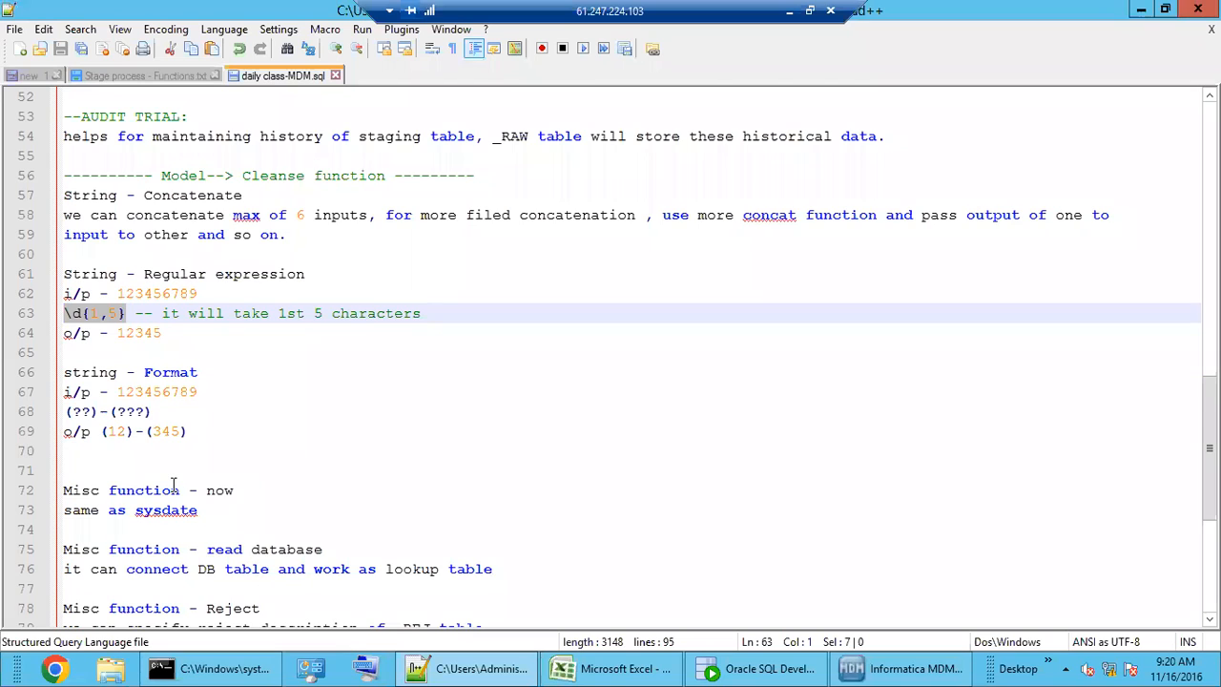
pyautogui.scroll(-3, 174, 487)
pyautogui.scroll(2, 174, 486)
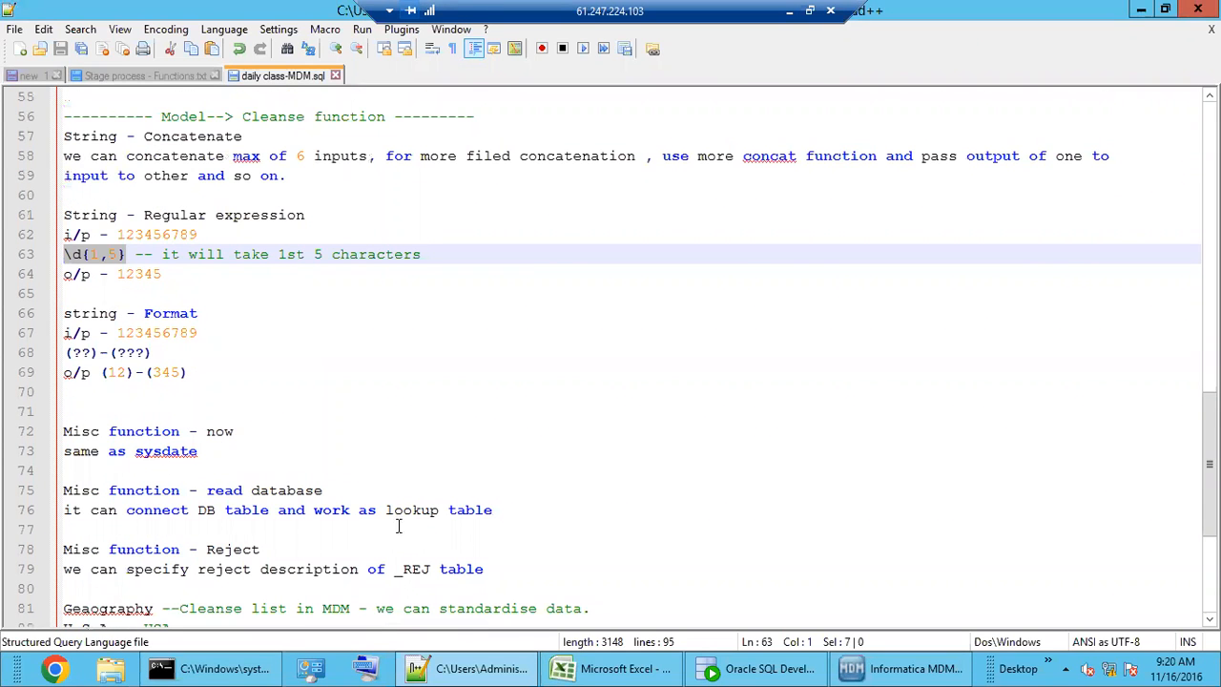
pyautogui.moveTo(888, 668)
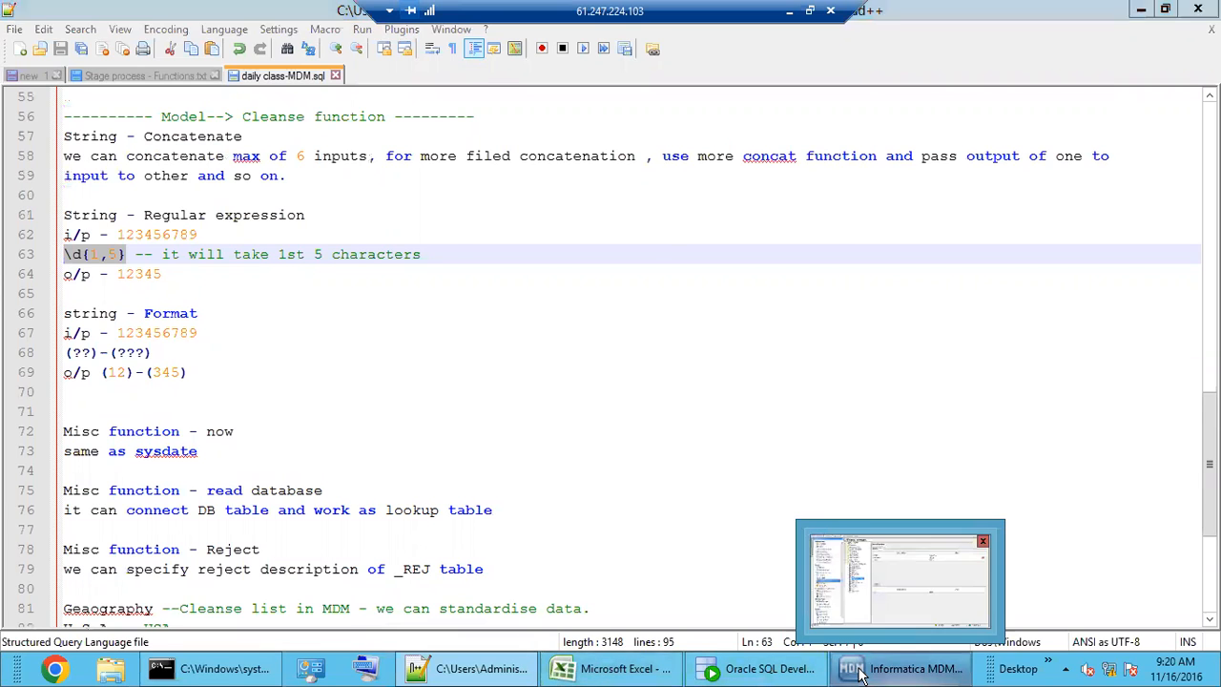
pyautogui.click(846, 549)
pyautogui.moveTo(859, 177); pyautogui.dragTo(779, 177)
pyautogui.write('\\')
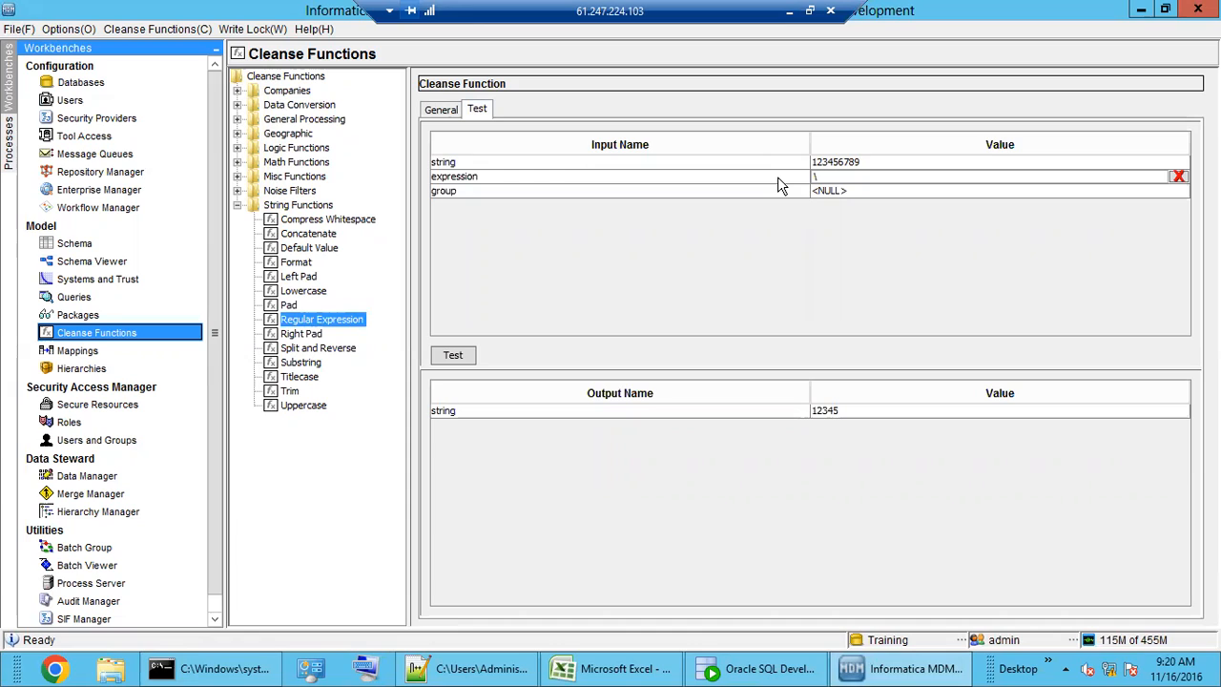
pyautogui.write('d{1,5}')
pyautogui.click(458, 354)
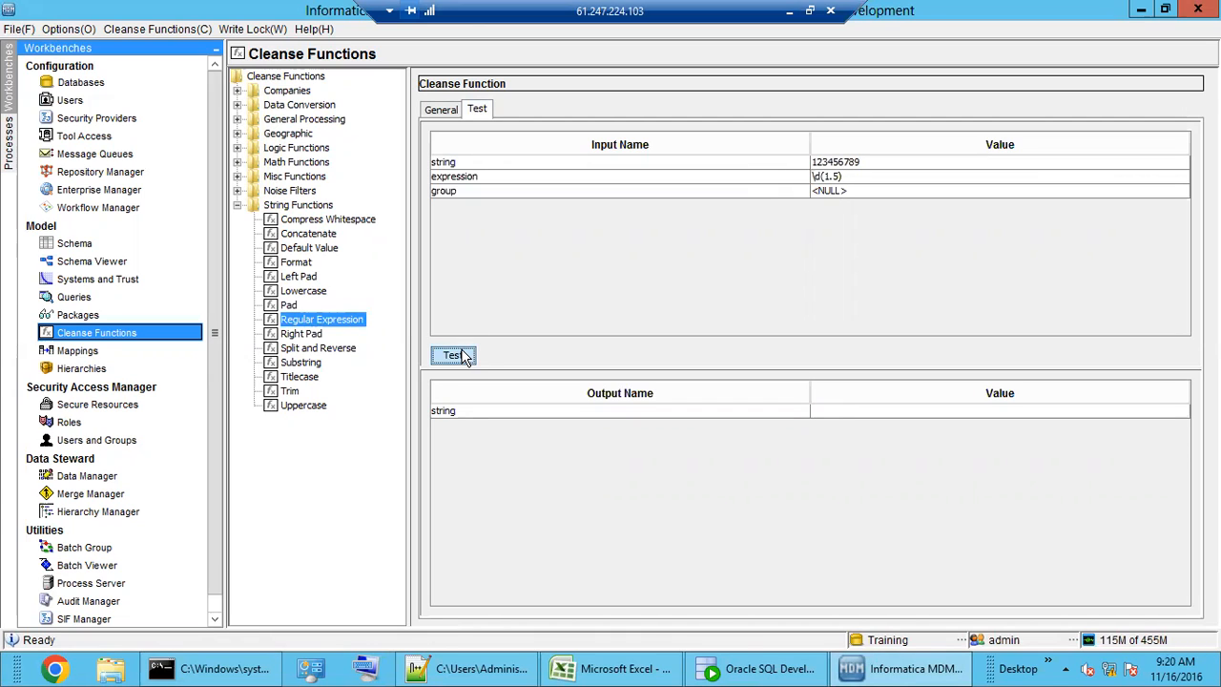
pyautogui.click(852, 177)
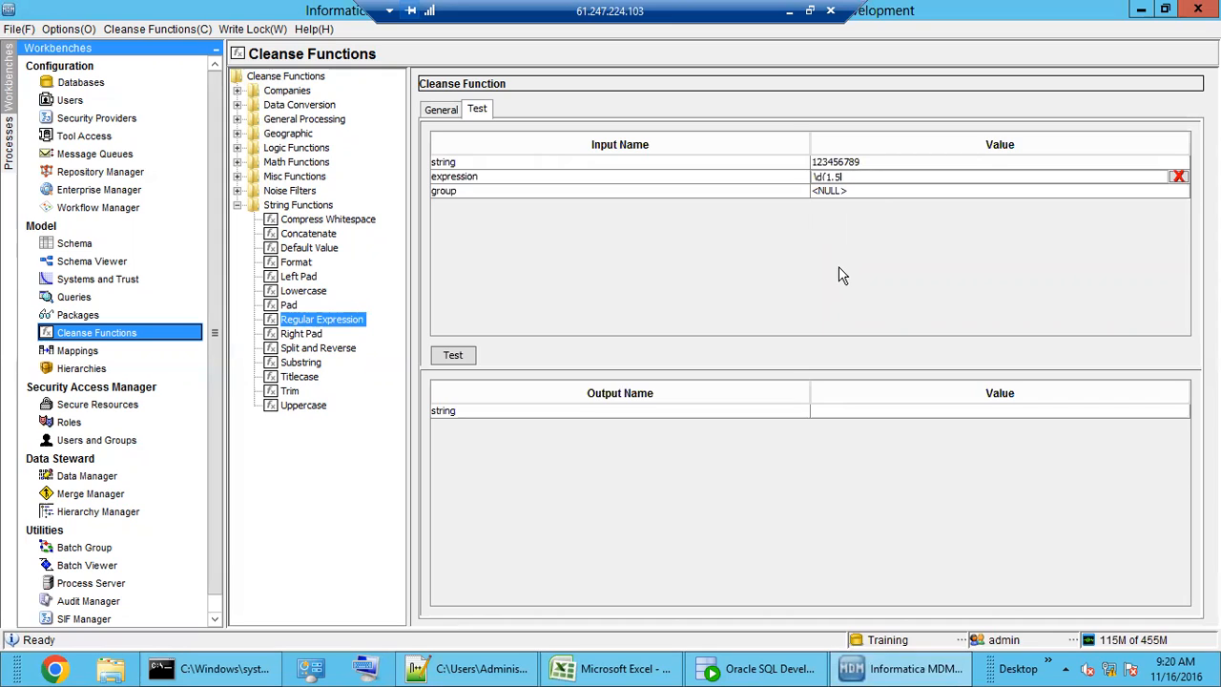
pyautogui.write('}')
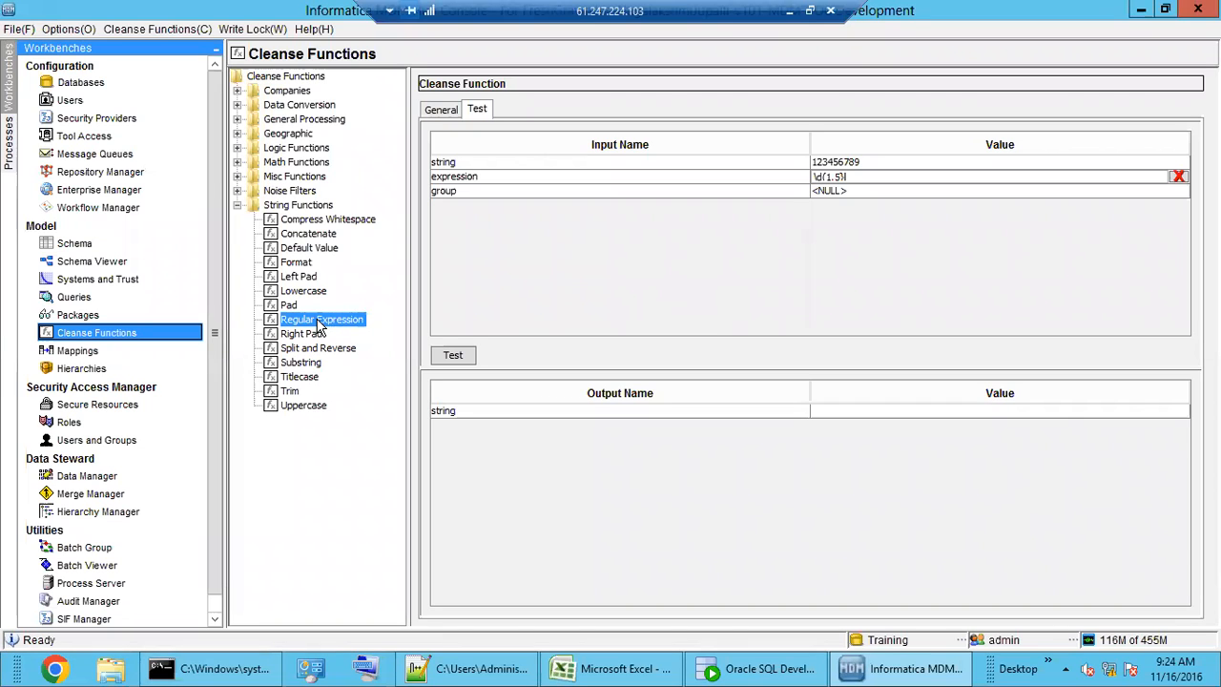
pyautogui.click(441, 110)
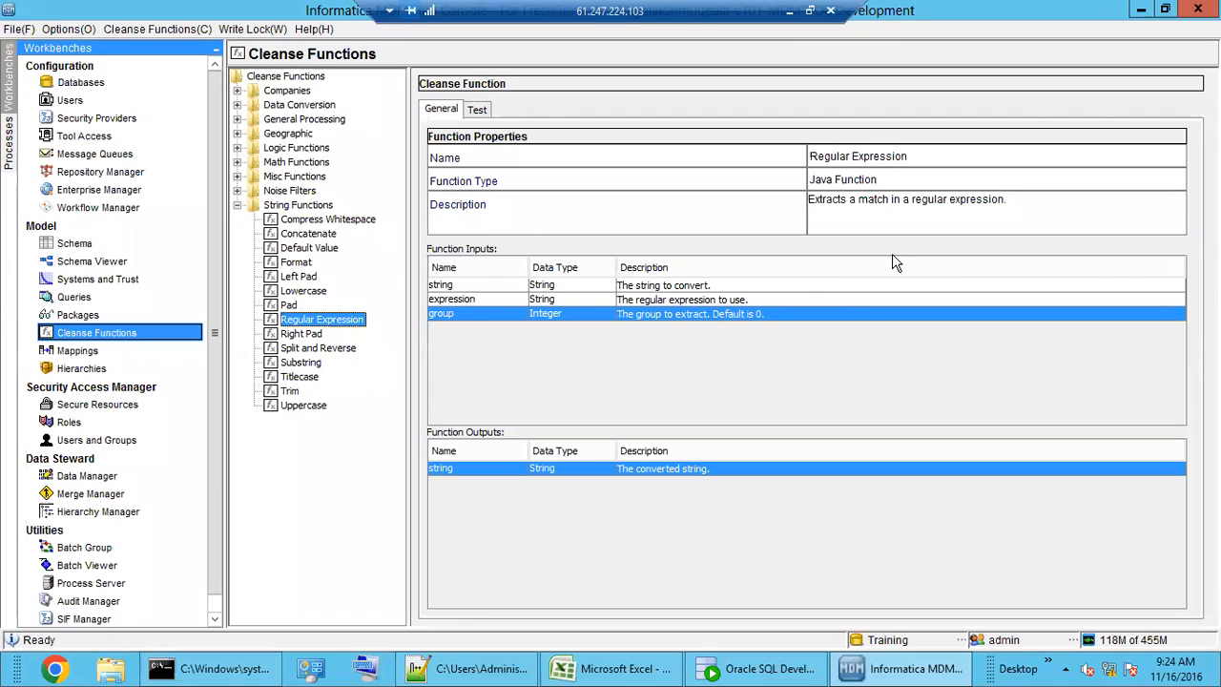
pyautogui.moveTo(1009, 201); pyautogui.dragTo(800, 204)
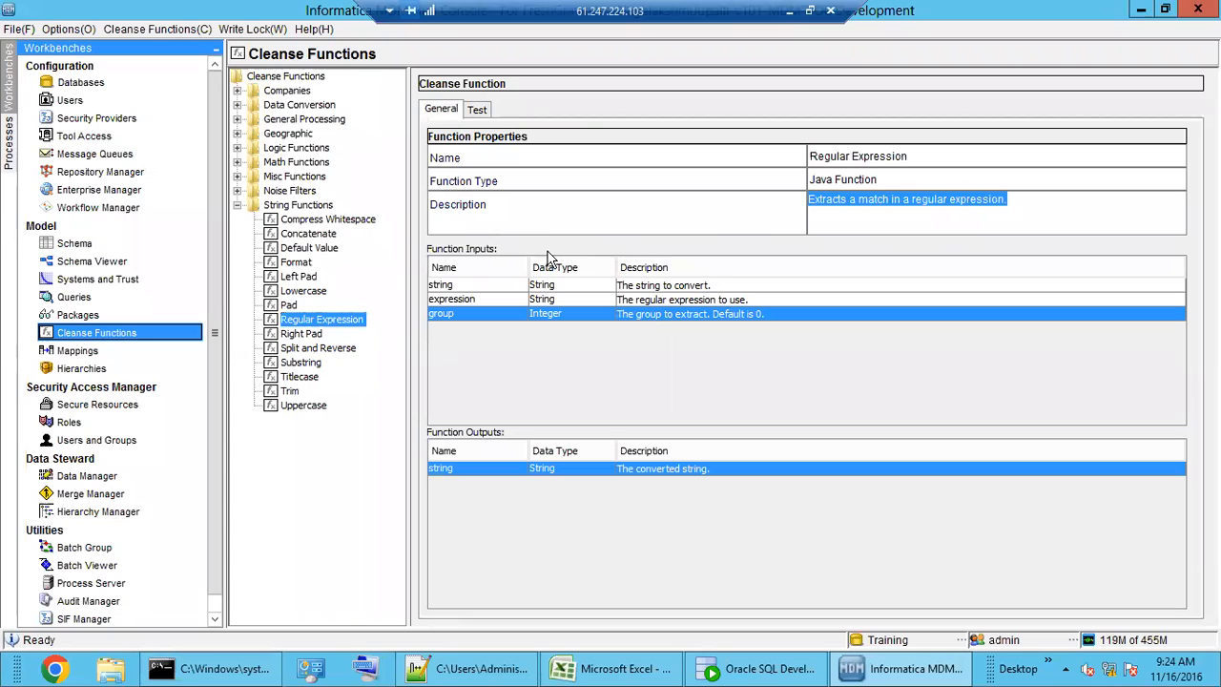
pyautogui.click(480, 113)
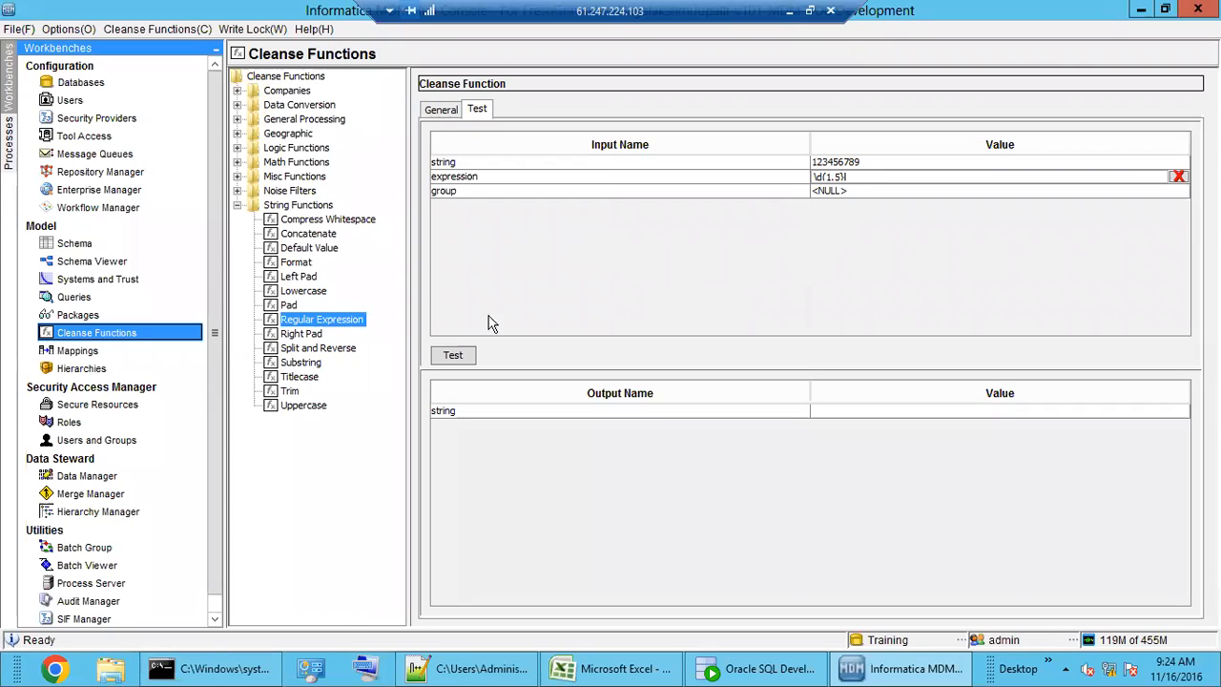
pyautogui.click(454, 356)
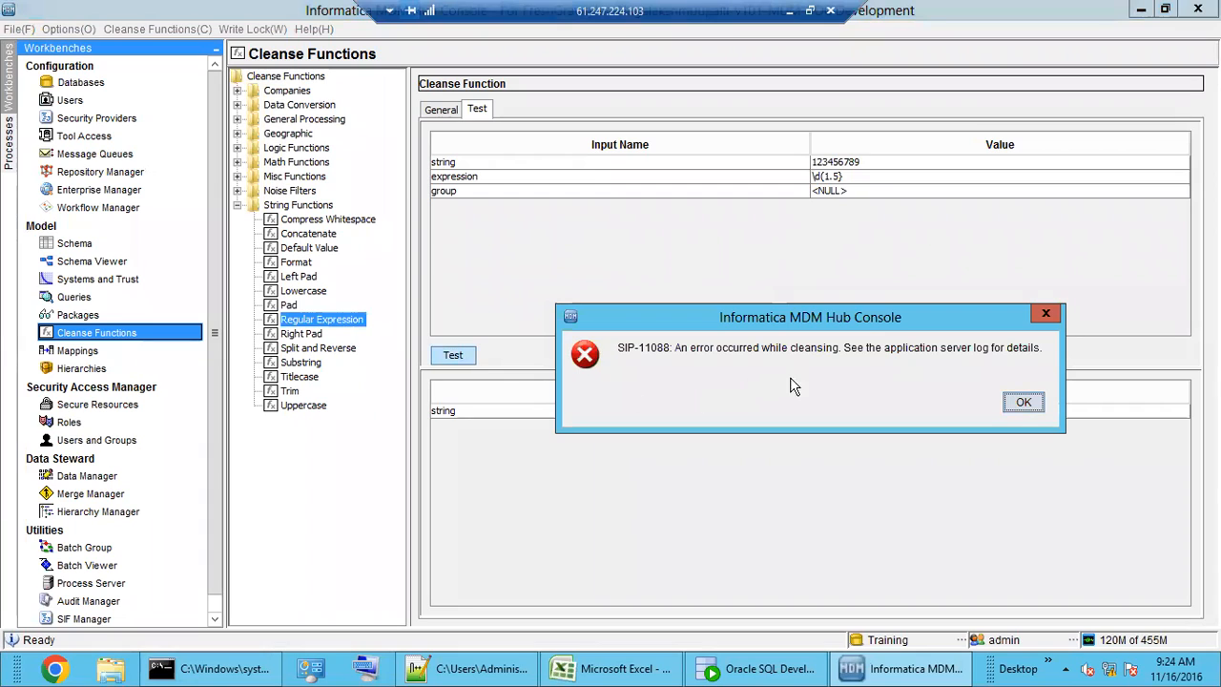
pyautogui.click(1015, 404)
pyautogui.doubleClick(857, 178)
pyautogui.hotkey('shift', 'Left')
pyautogui.hotkey('shift', 'Left')
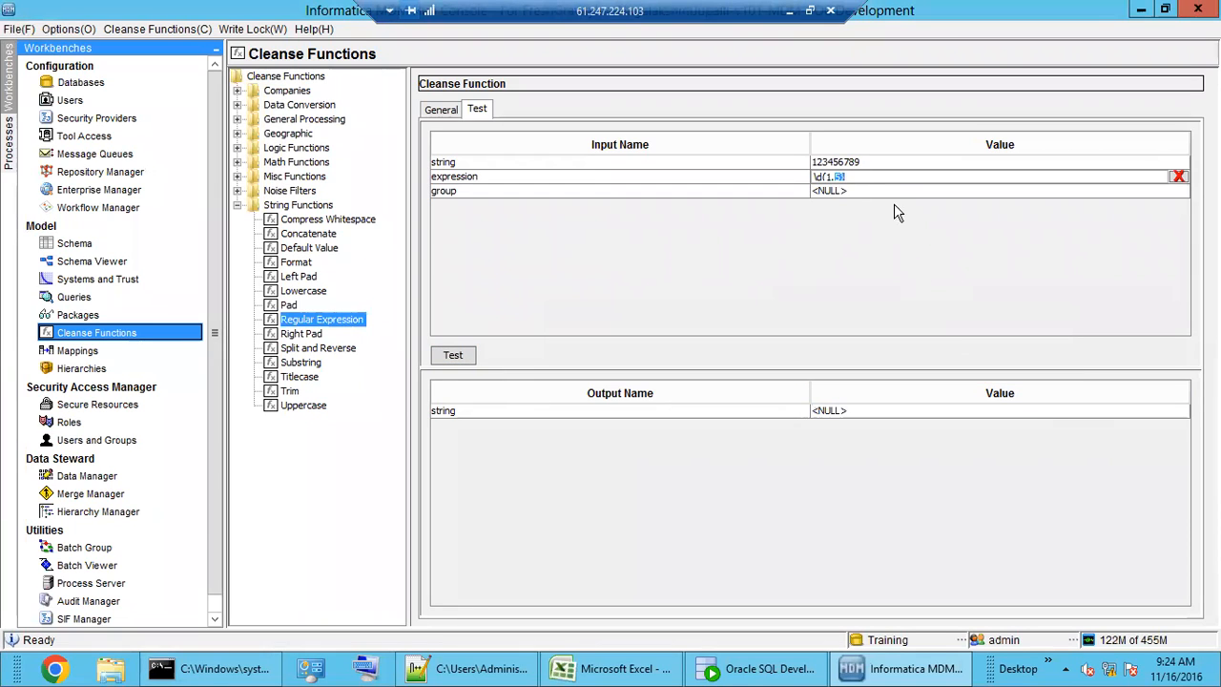
pyautogui.click(863, 179)
pyautogui.click(457, 355)
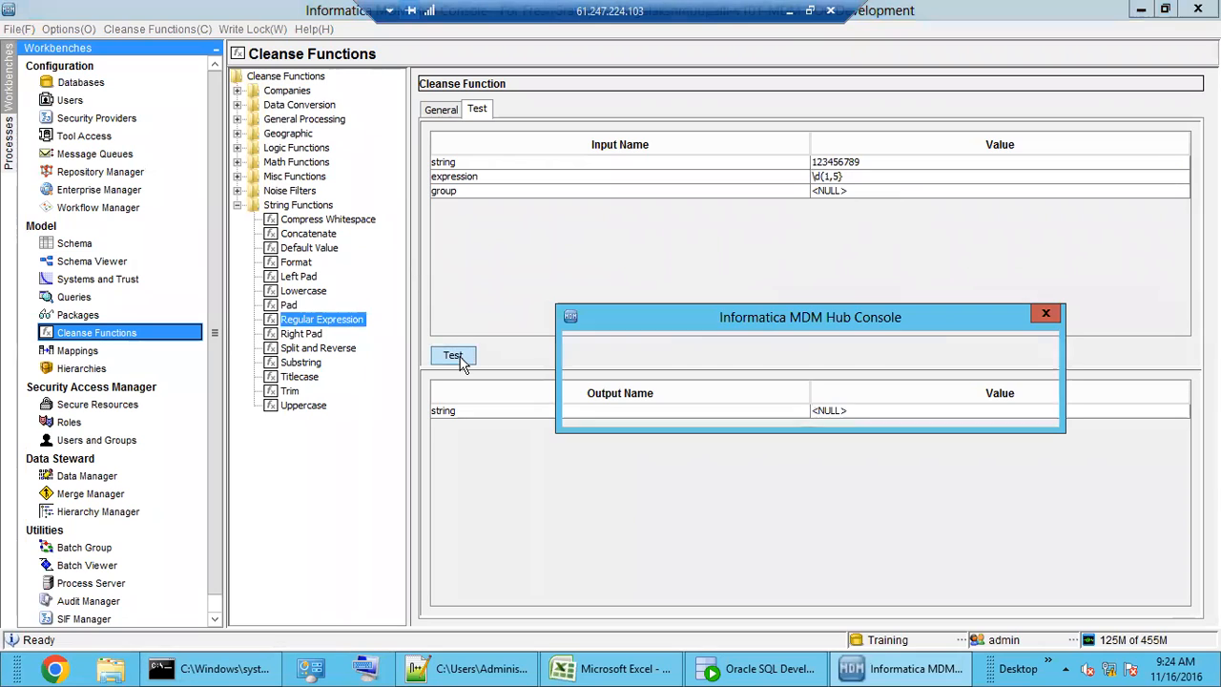
pyautogui.click(1010, 404)
pyautogui.click(862, 179)
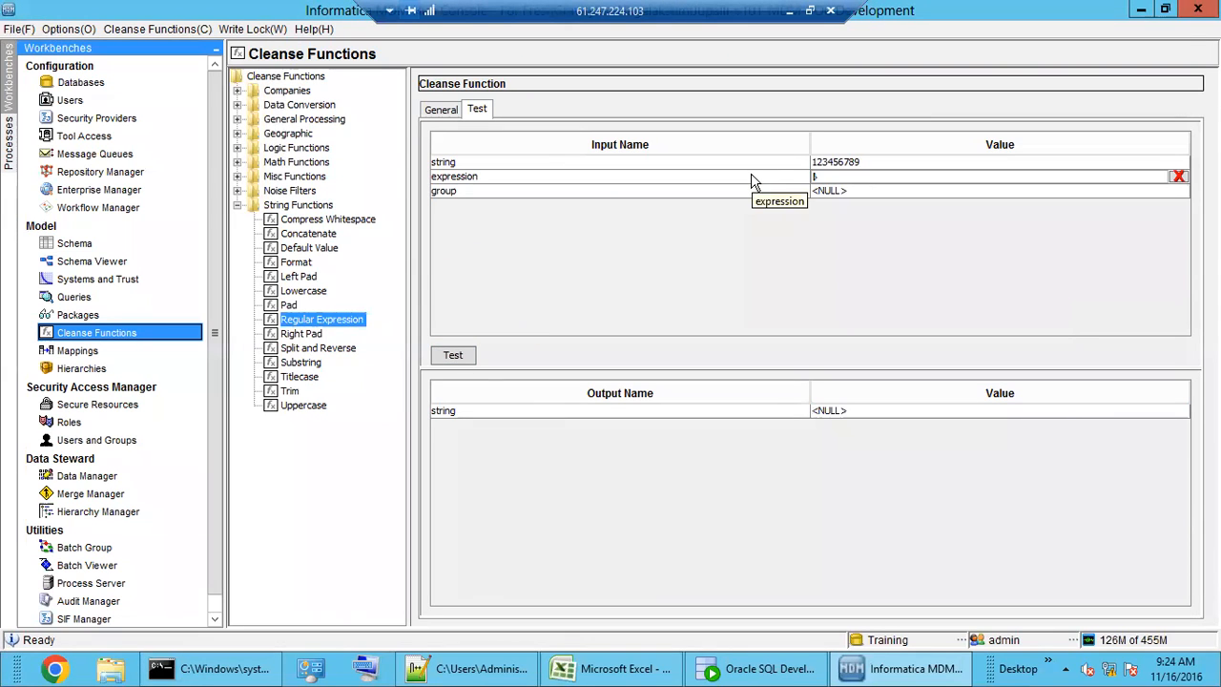
pyautogui.write('\\')
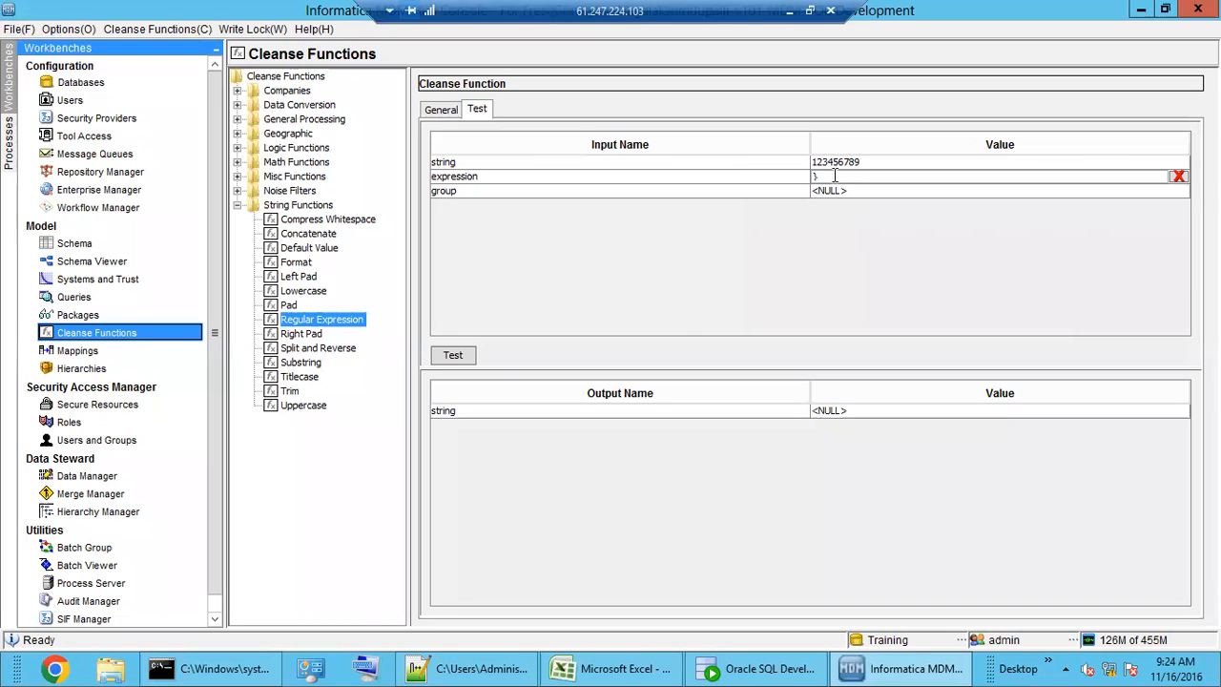
pyautogui.click(474, 668)
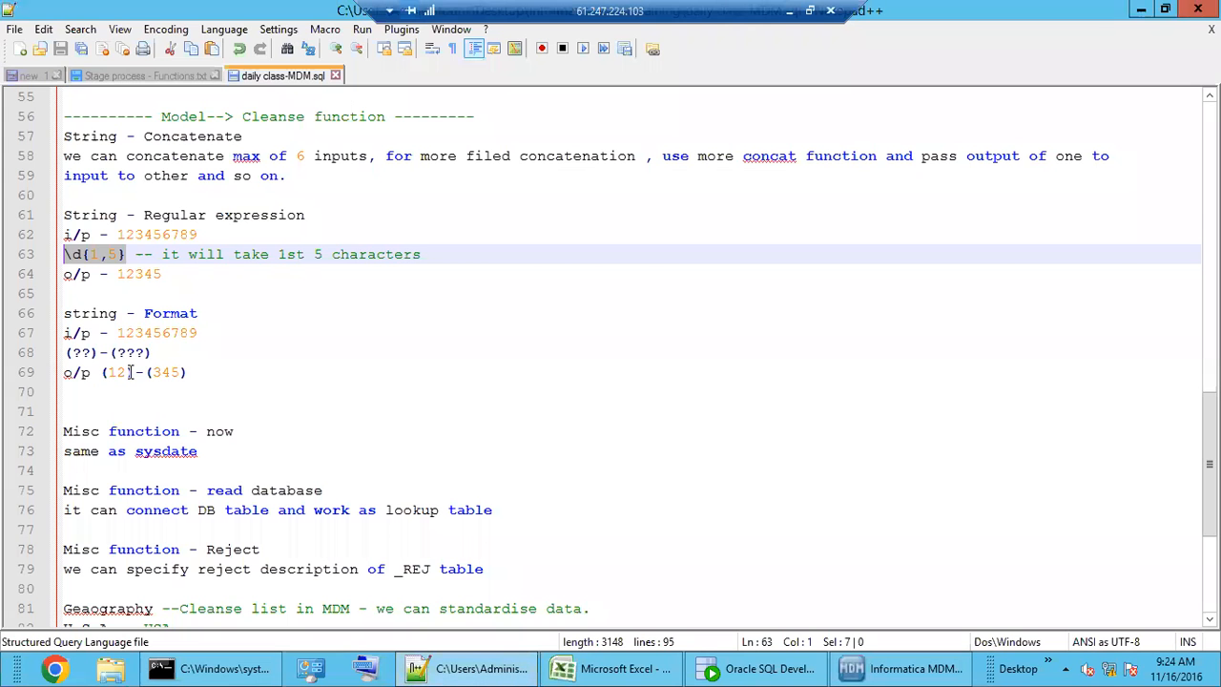
pyautogui.click(158, 274)
pyautogui.moveTo(125, 254); pyautogui.dragTo(44, 256)
pyautogui.hotkey('ctrl', 'c')
pyautogui.click(905, 668)
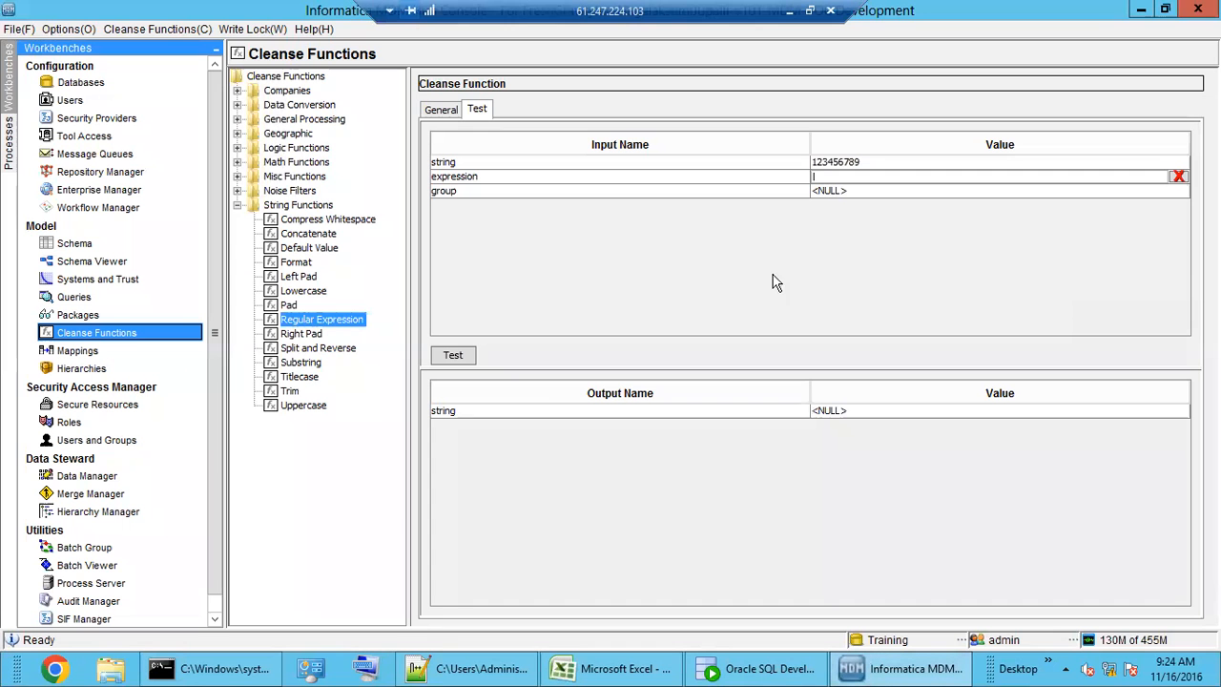
# - Change the expression to \d{1,2} and rerun the test so 123456789 returns 12
pyautogui.hotkey('ctrl', 'v')
pyautogui.click(463, 359)
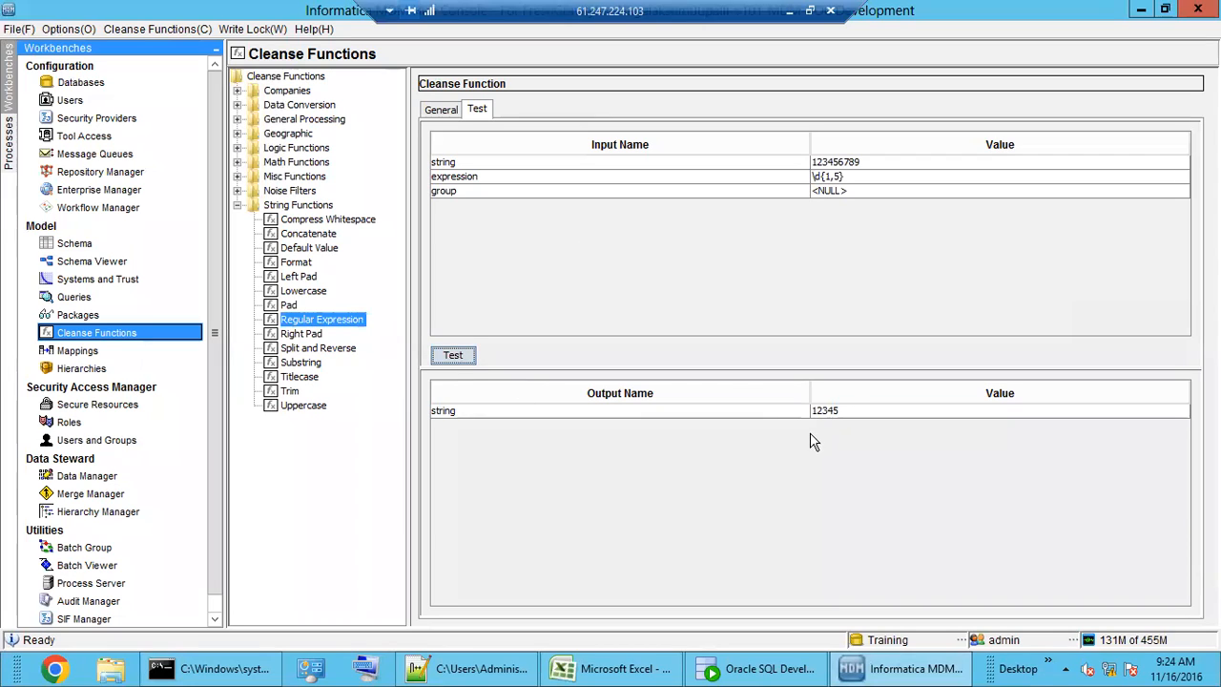
pyautogui.click(838, 176)
pyautogui.press('BackSpace')
pyautogui.press('BackSpace')
pyautogui.write('4}')
pyautogui.click(450, 356)
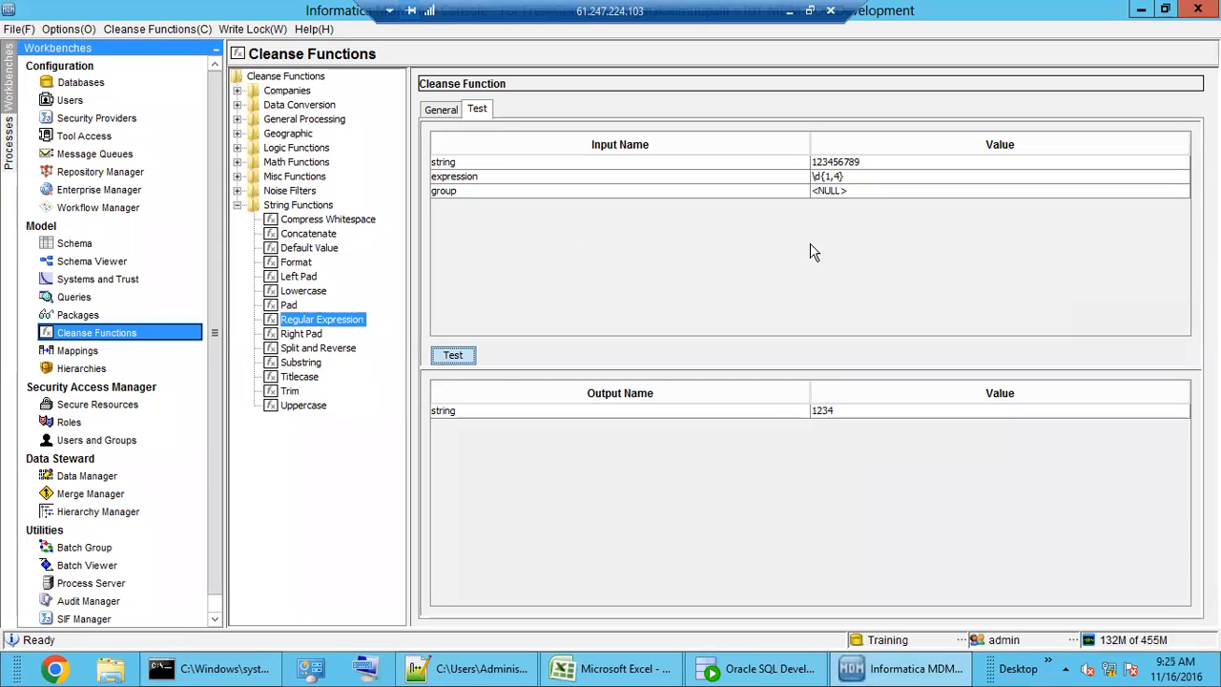
pyautogui.click(838, 177)
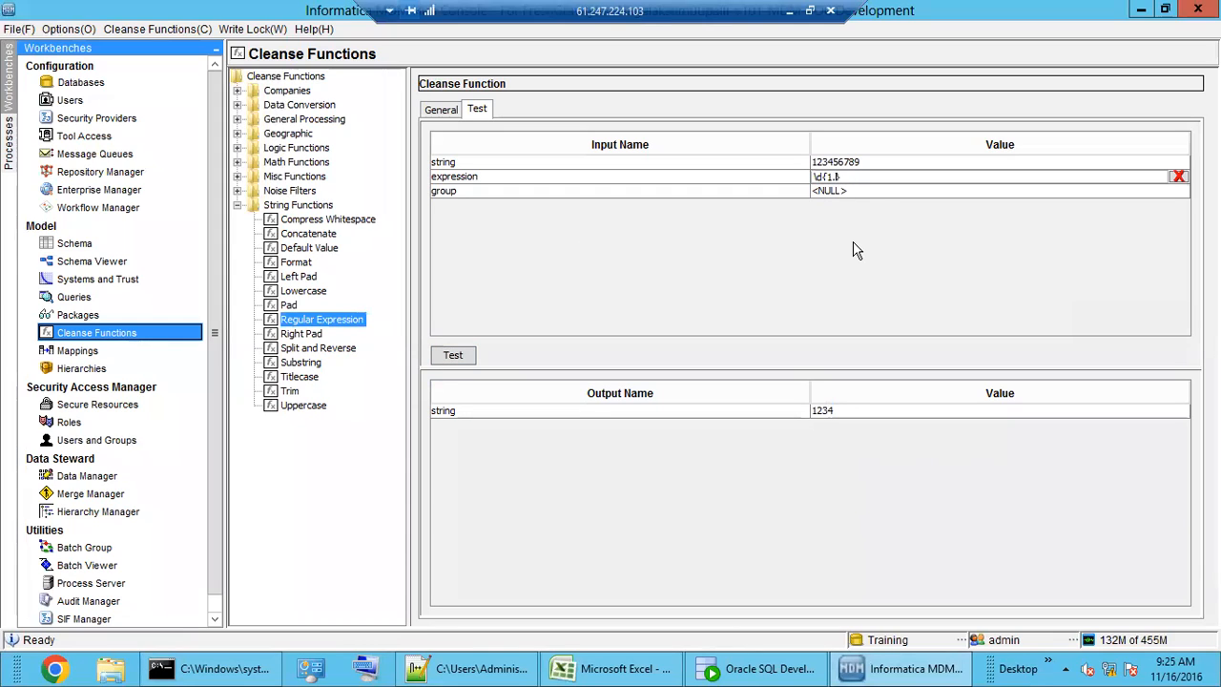
pyautogui.click(453, 354)
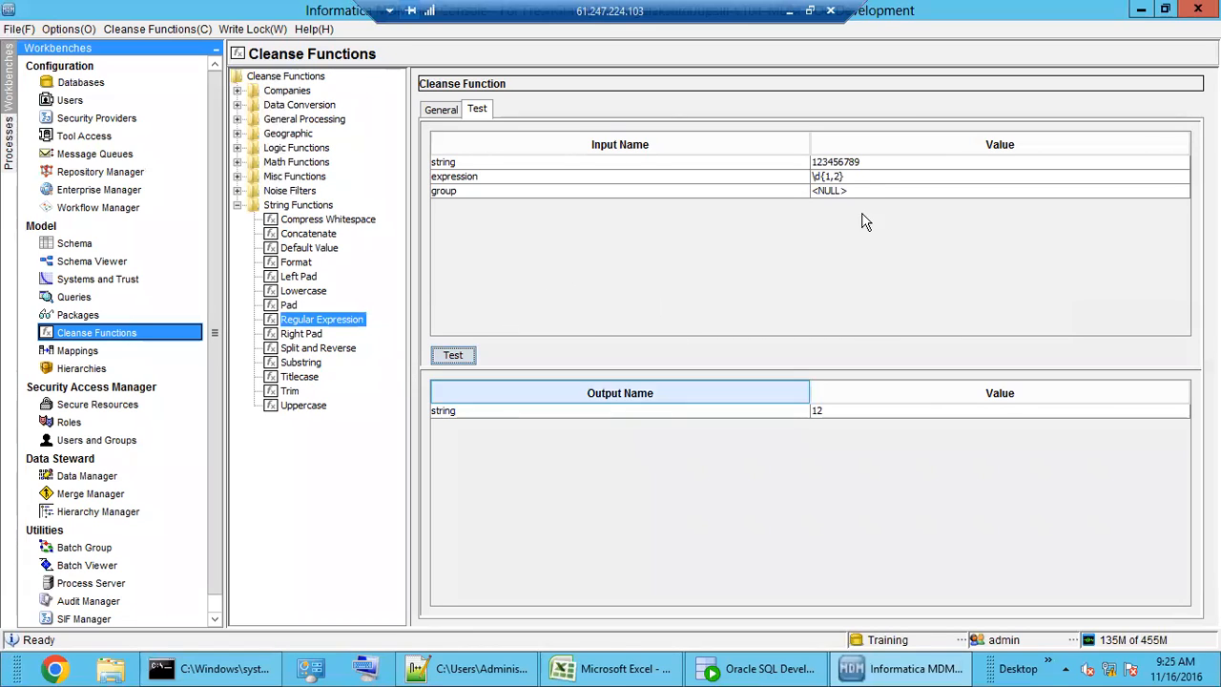
pyautogui.click(864, 178)
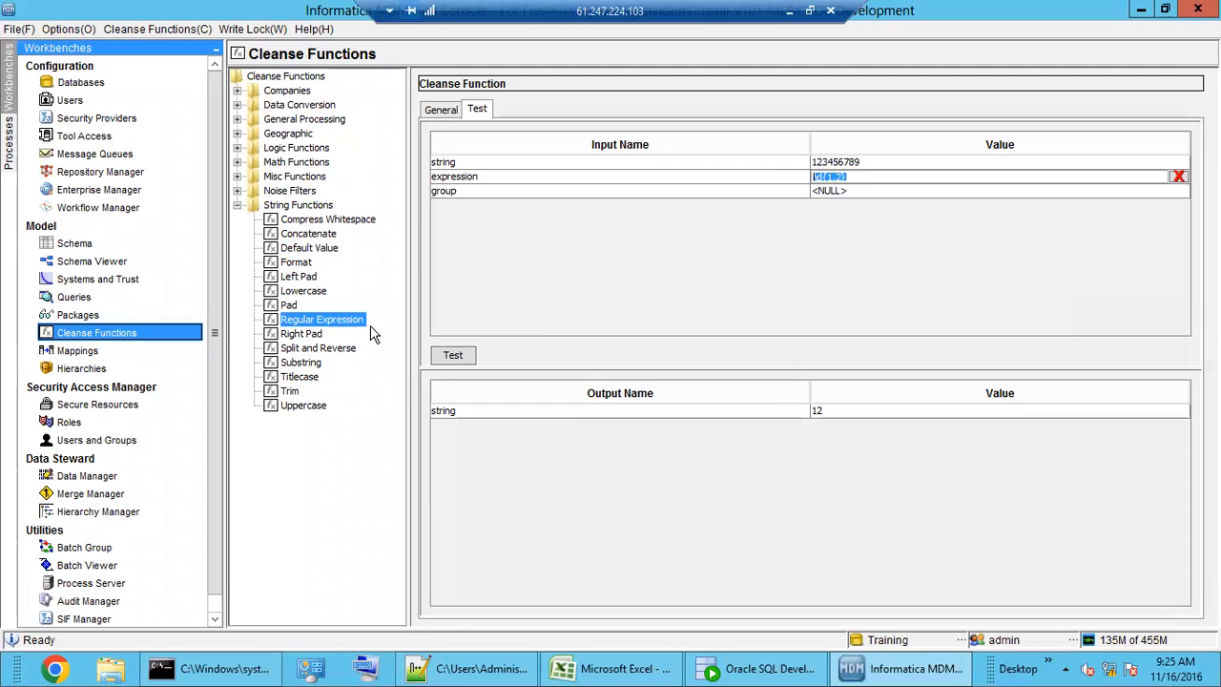
# - Browse the Pad, Lowercase, Left Pad and Format string functions, ending on Format's properties
pyautogui.click(289, 306)
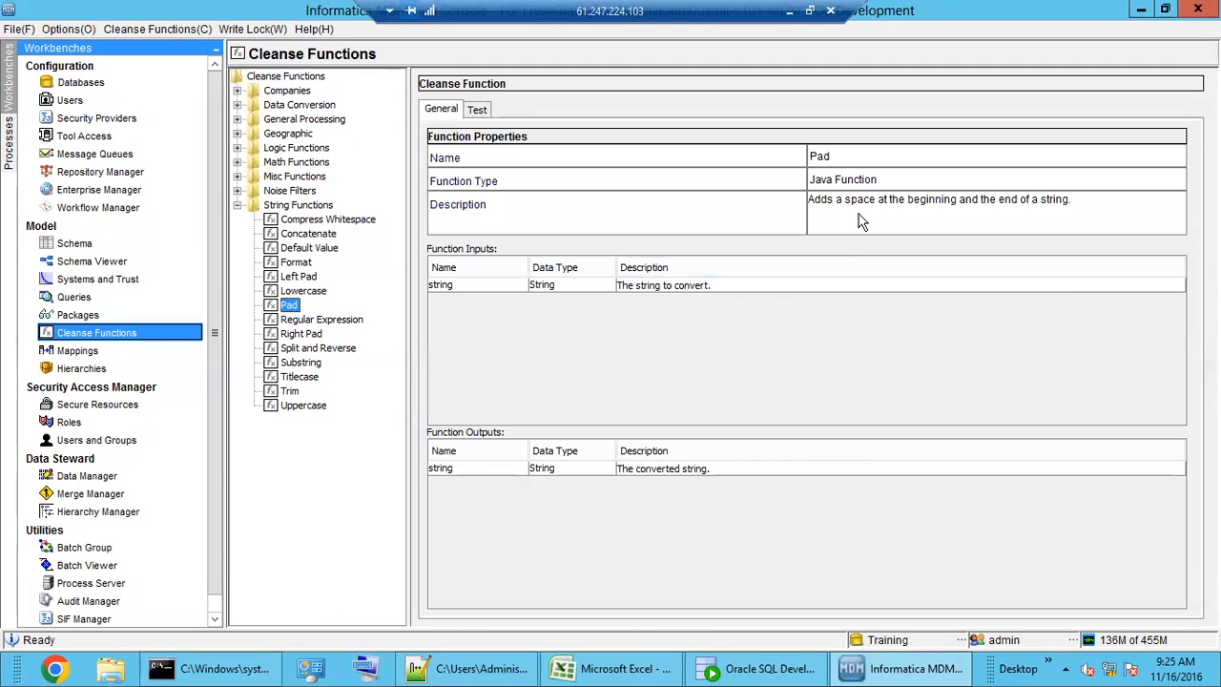
pyautogui.click(317, 291)
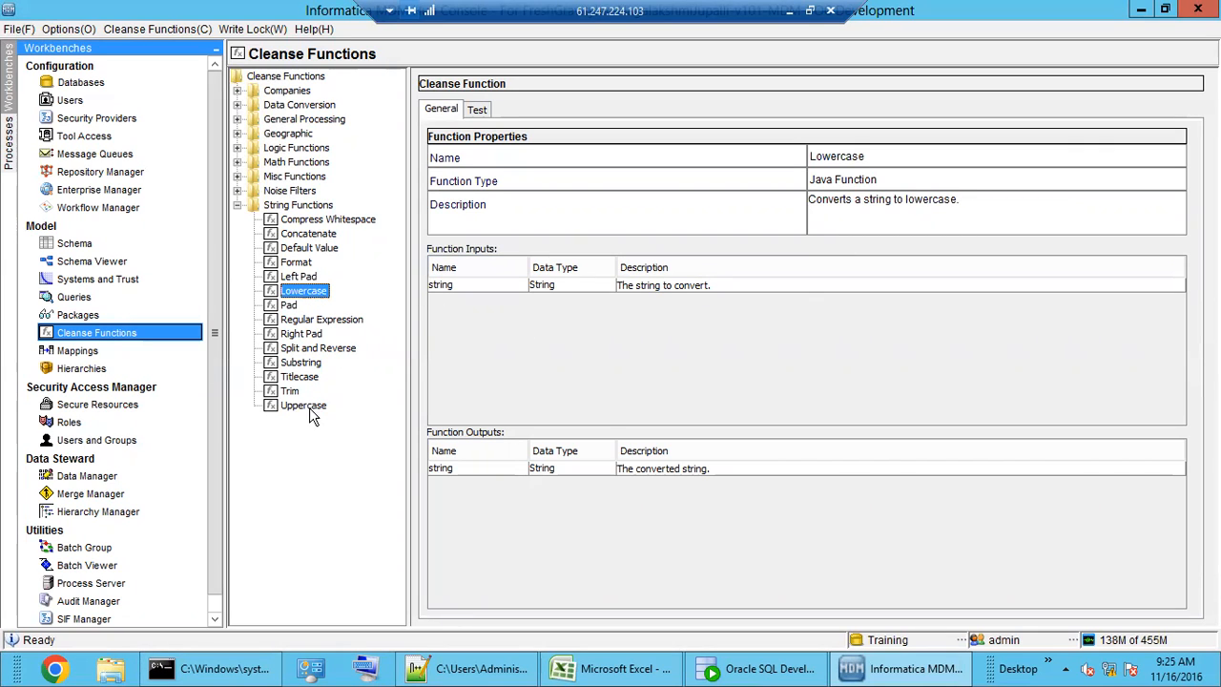
pyautogui.click(299, 276)
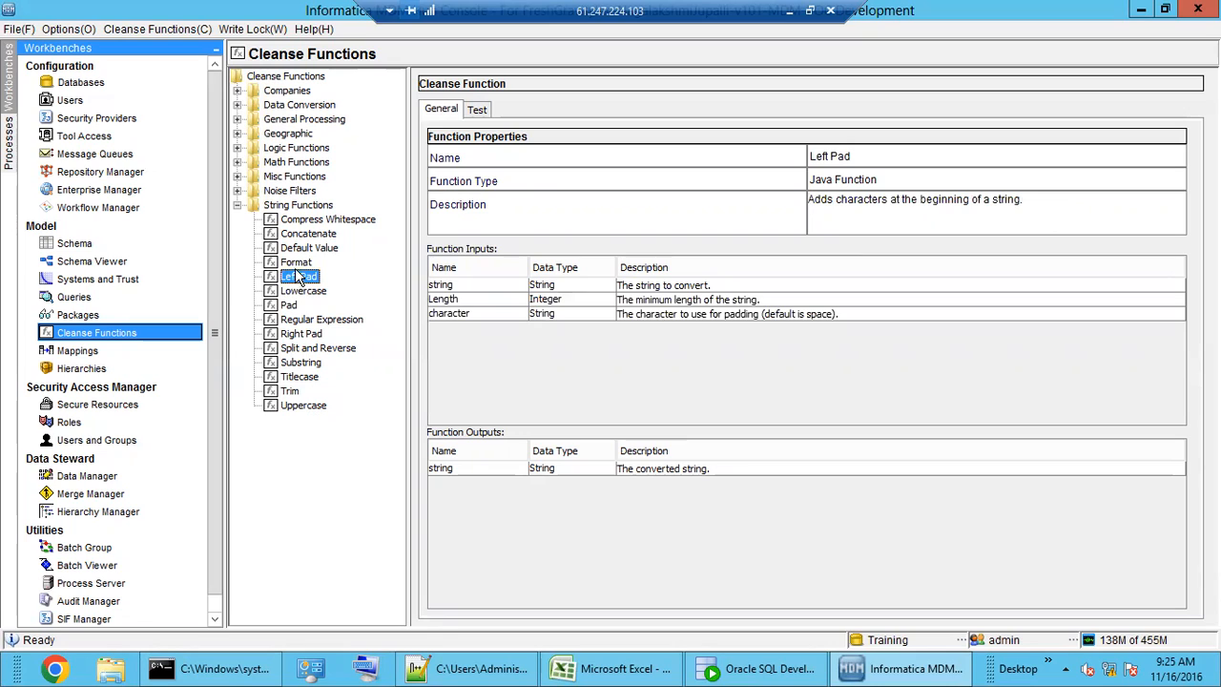
pyautogui.click(295, 263)
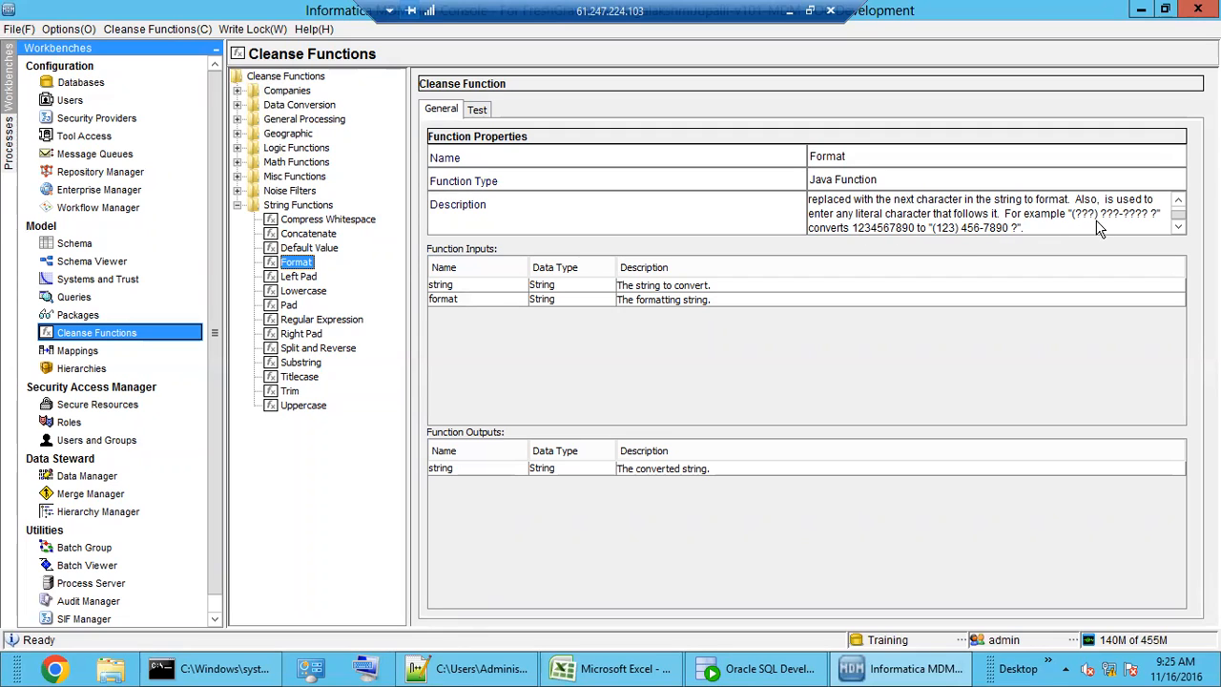
pyautogui.click(478, 109)
pyautogui.click(858, 162)
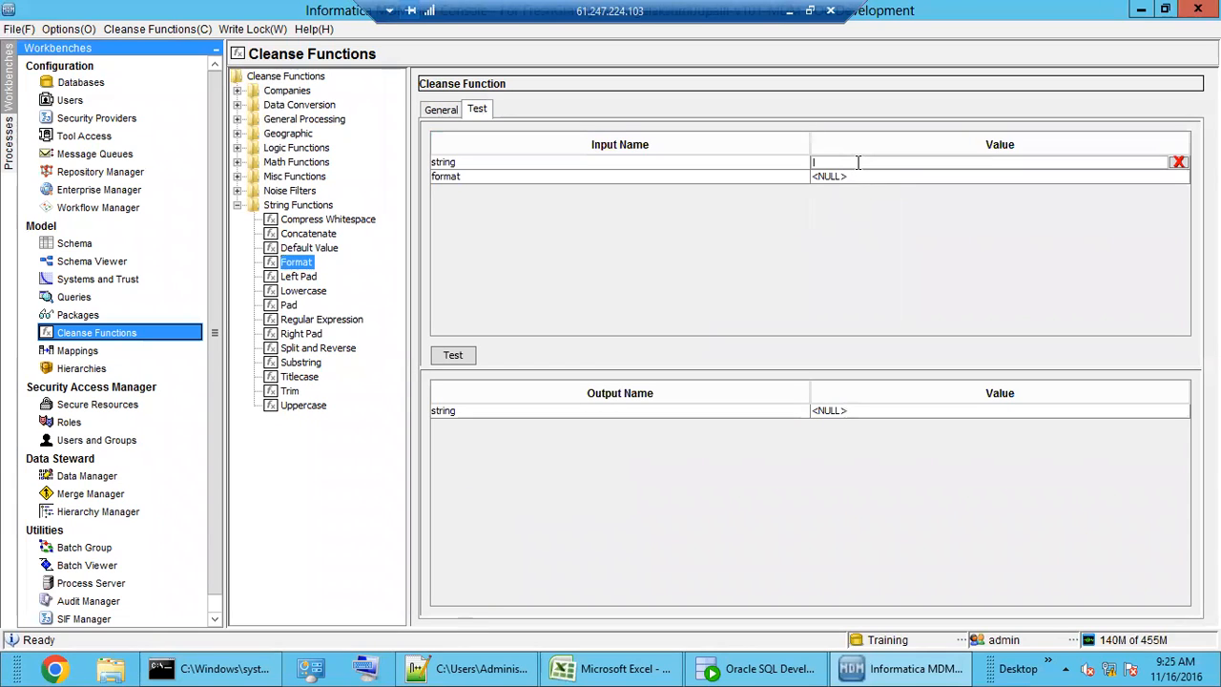
pyautogui.write('1234567890')
pyautogui.click(865, 178)
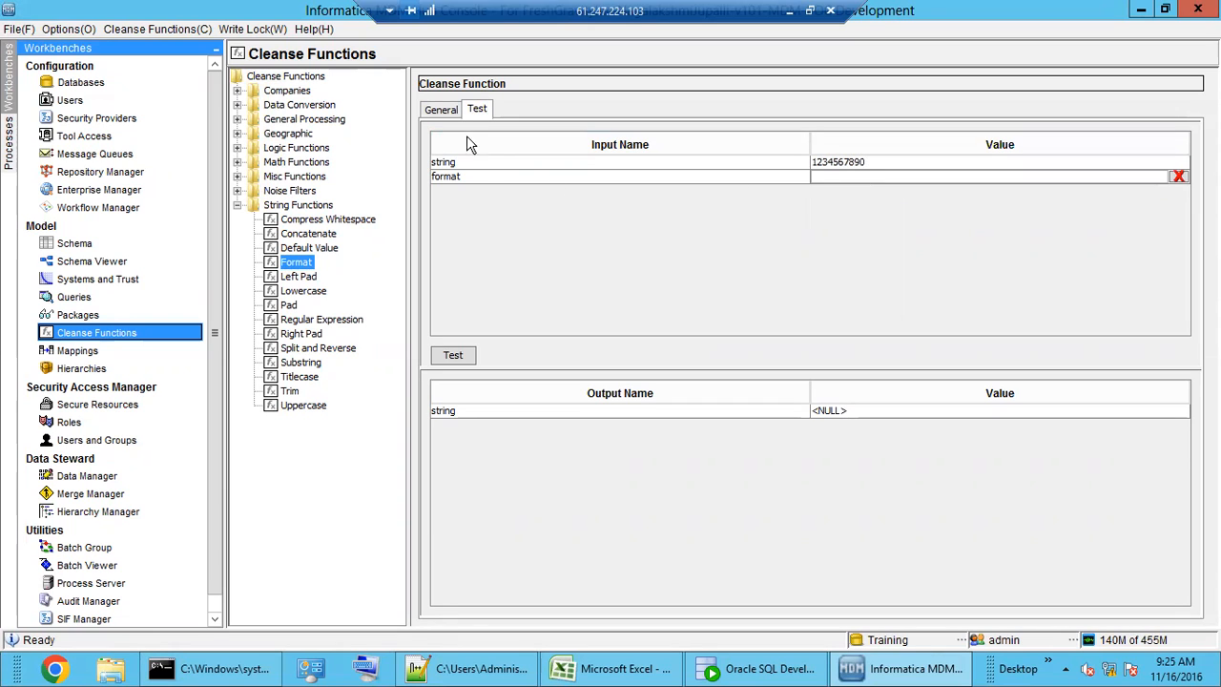
pyautogui.click(442, 108)
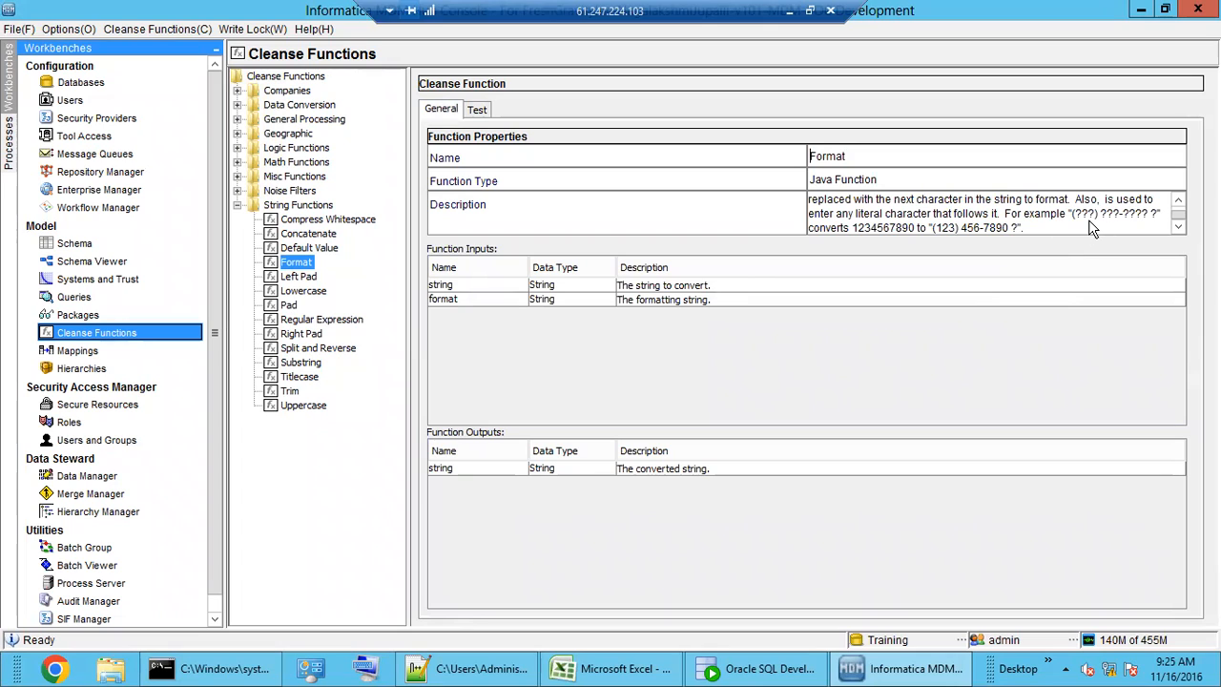
pyautogui.click(478, 110)
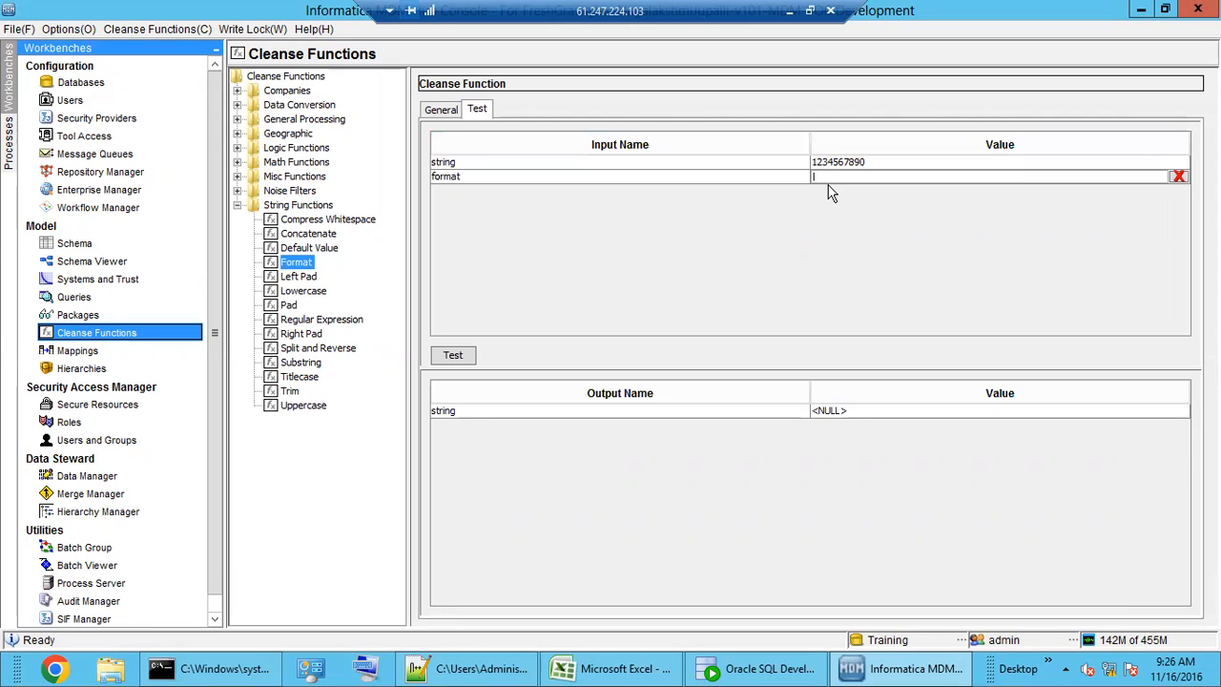
pyautogui.write('?????-??-???')
pyautogui.click(453, 355)
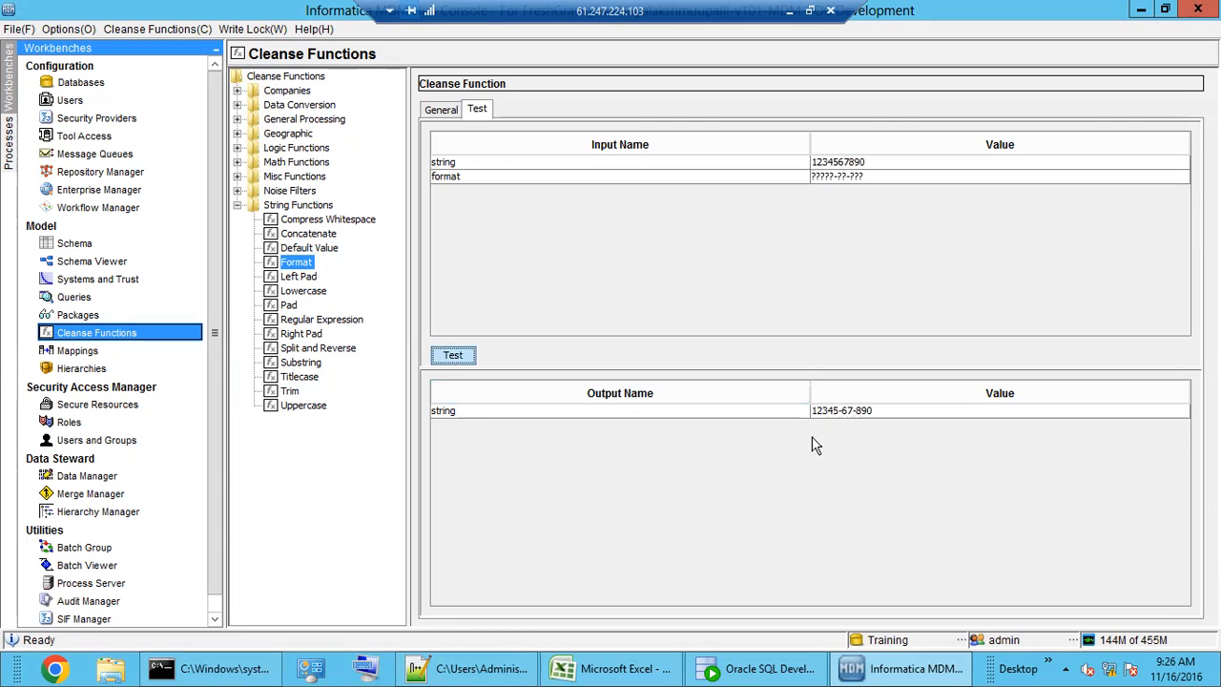
pyautogui.click(835, 177)
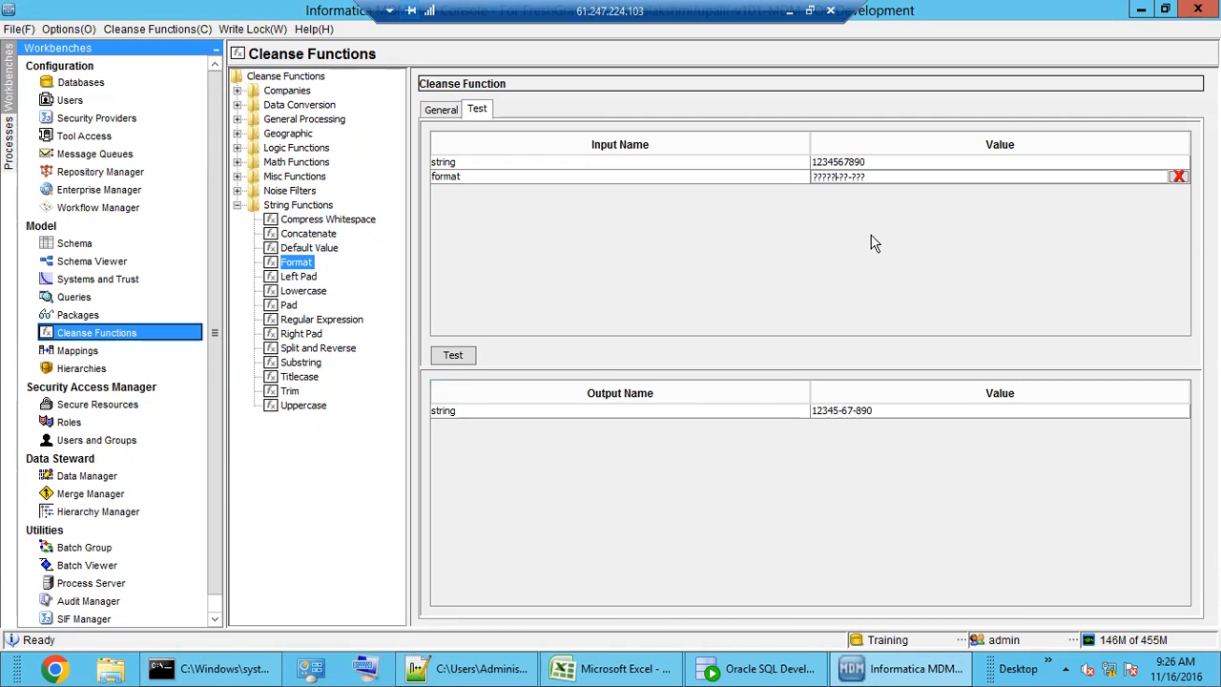
pyautogui.write(')')
pyautogui.write('(')
pyautogui.click(450, 357)
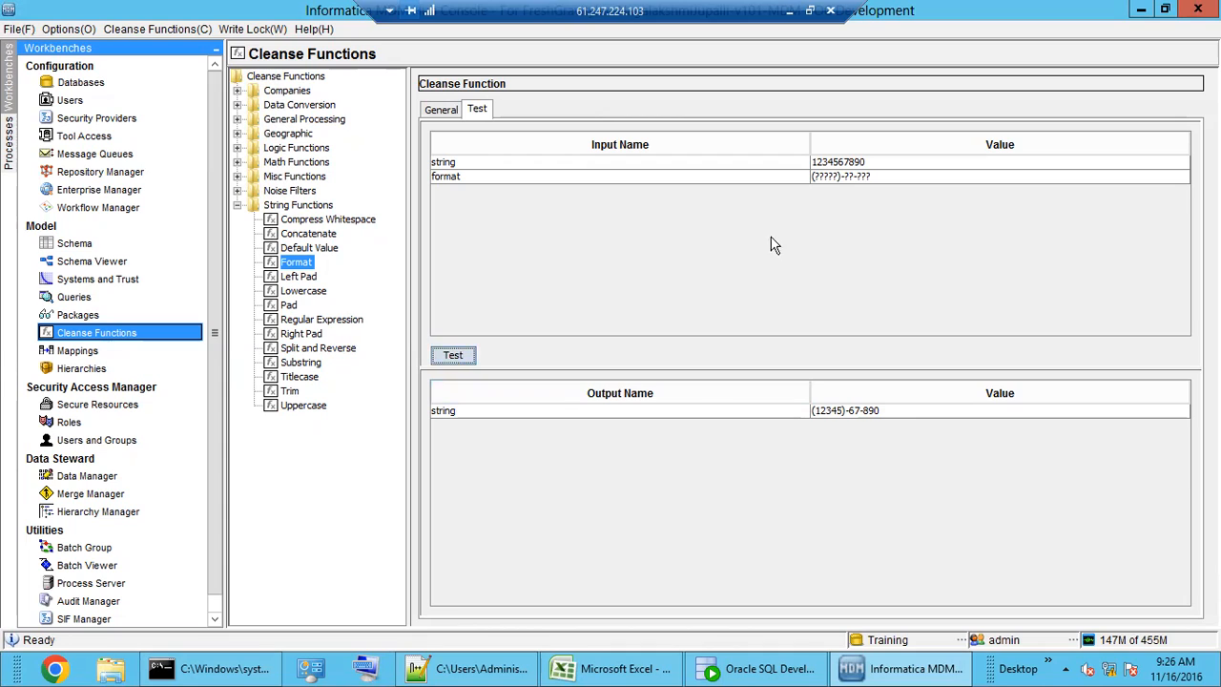
pyautogui.doubleClick(858, 179)
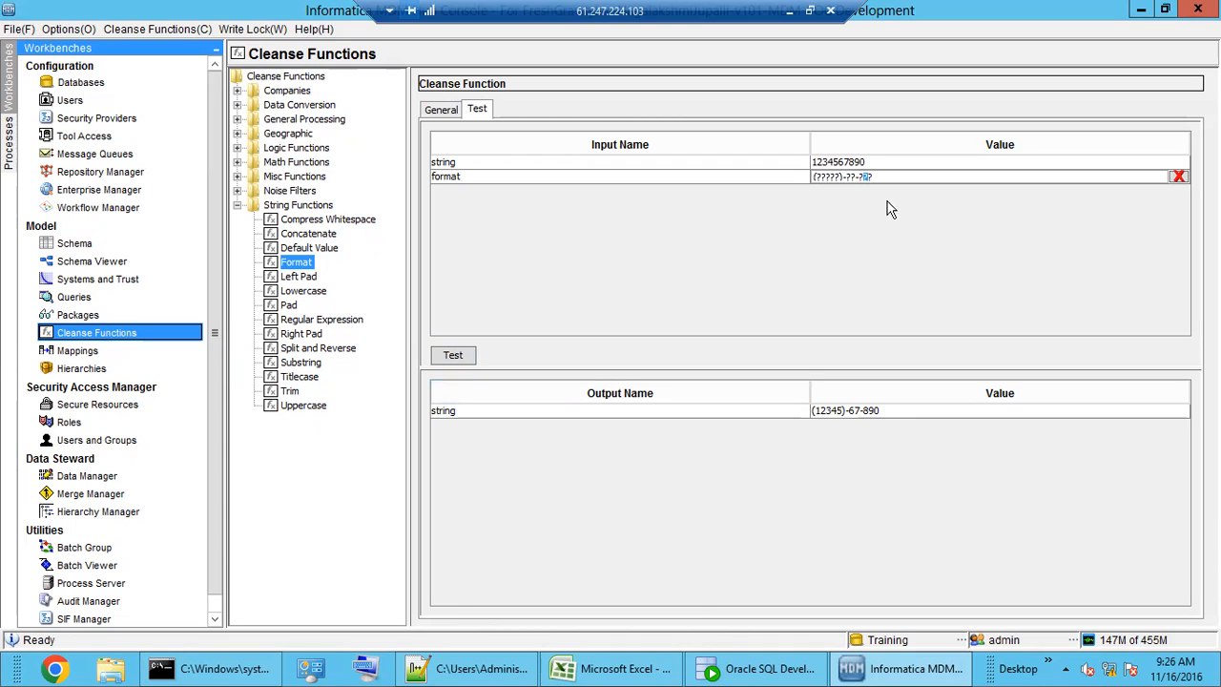
pyautogui.moveTo(889, 176); pyautogui.dragTo(736, 188)
pyautogui.click(302, 251)
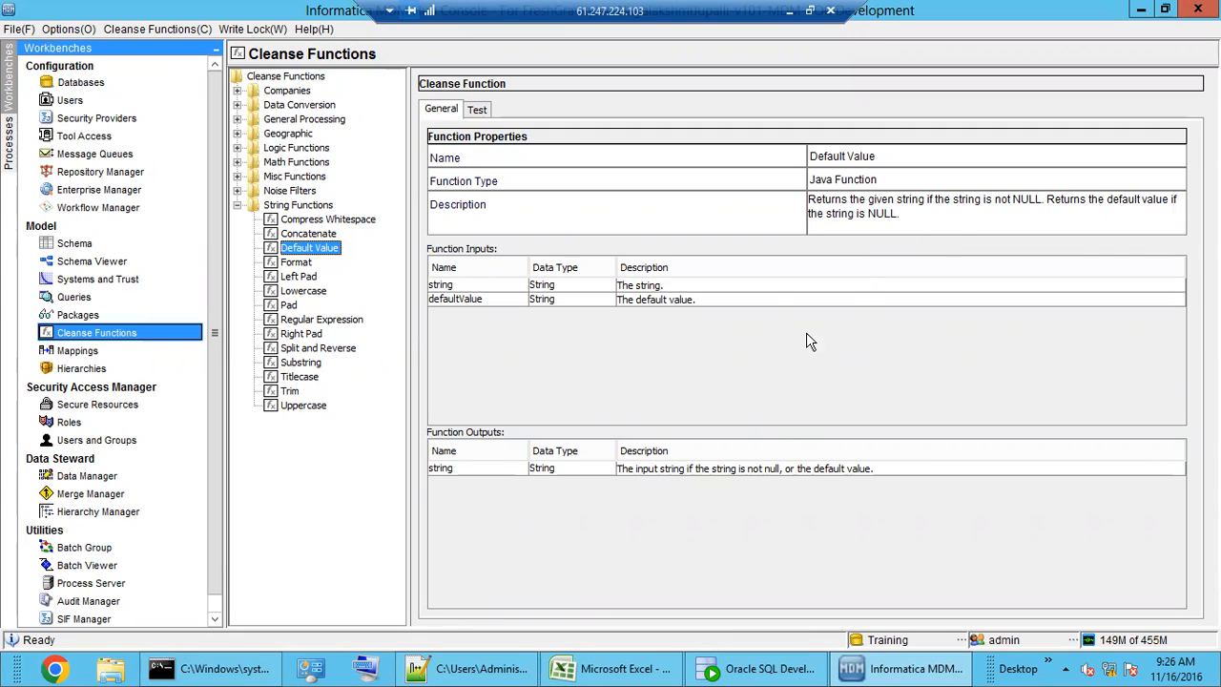
# - Show the Concatenate function's properties: six string inputs and one concatenated output
pyautogui.click(310, 235)
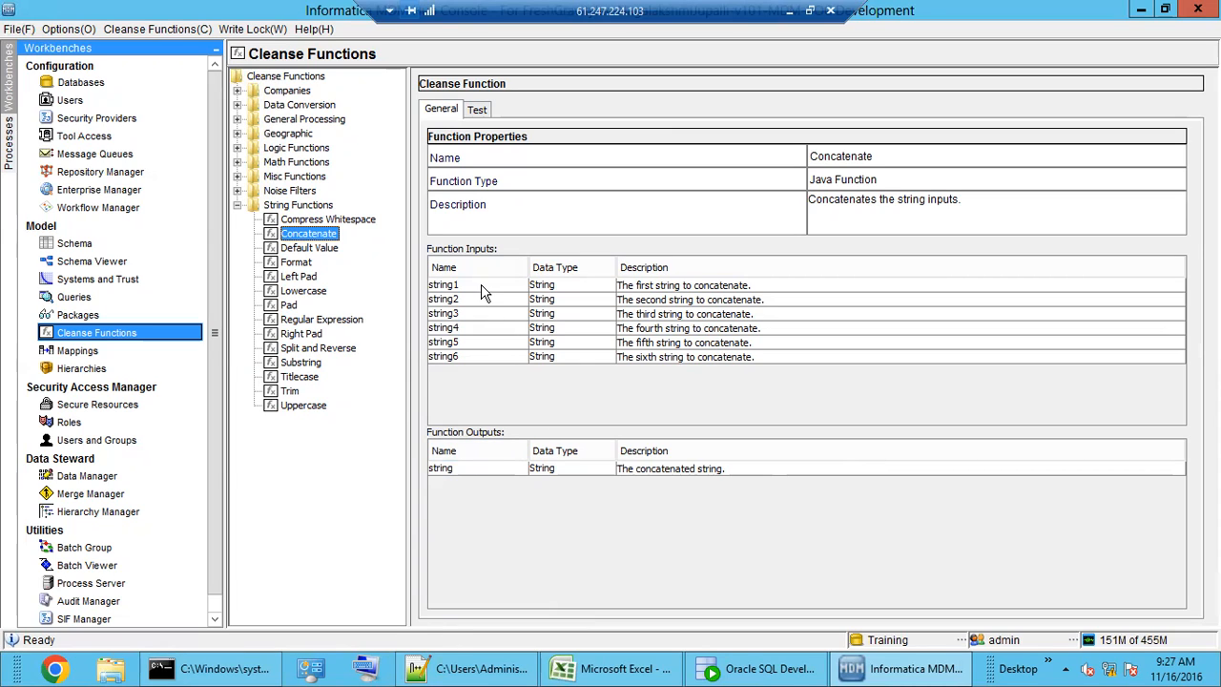
pyautogui.click(481, 476)
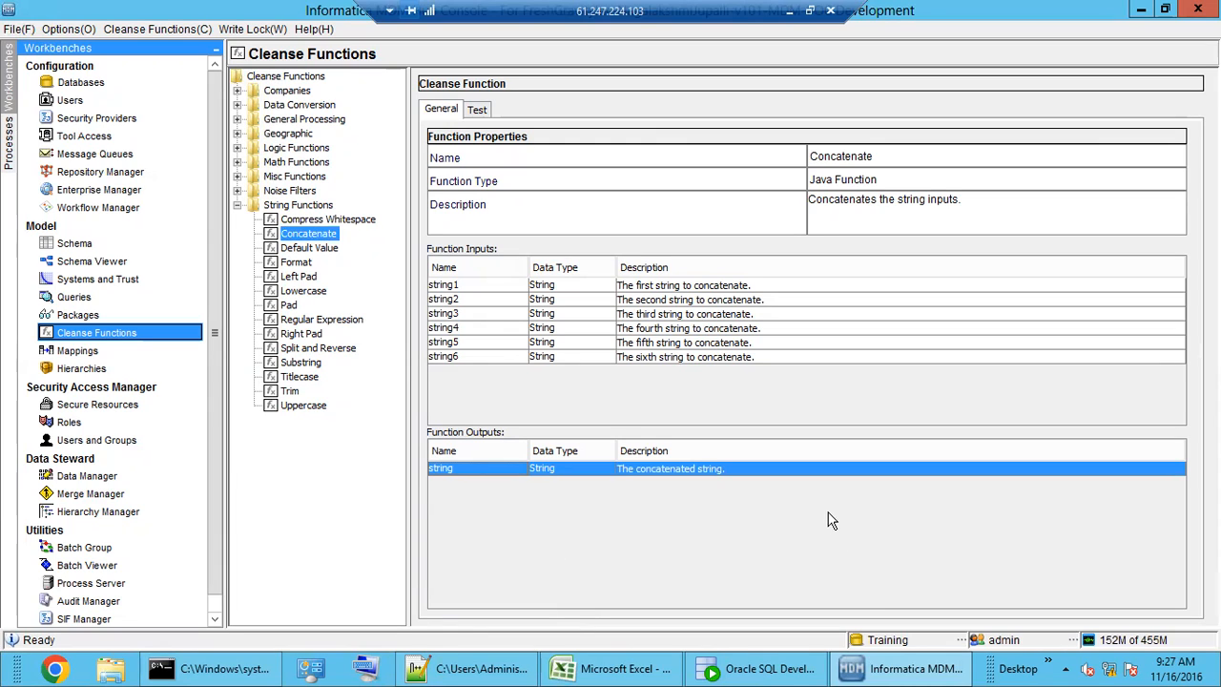
pyautogui.click(640, 317)
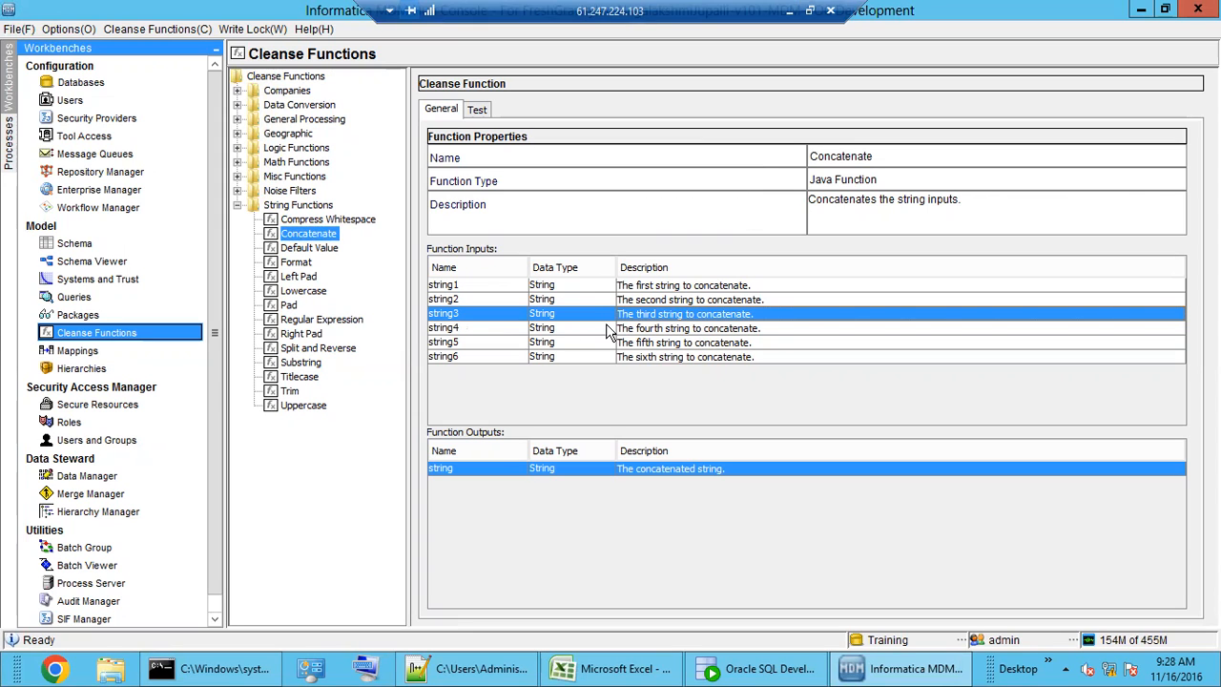
# - Open the M_EDW_CUST mapping, briefly revisit Concatenate's Test tab, and return to the mapping diagram
pyautogui.click(107, 352)
pyautogui.click(715, 308)
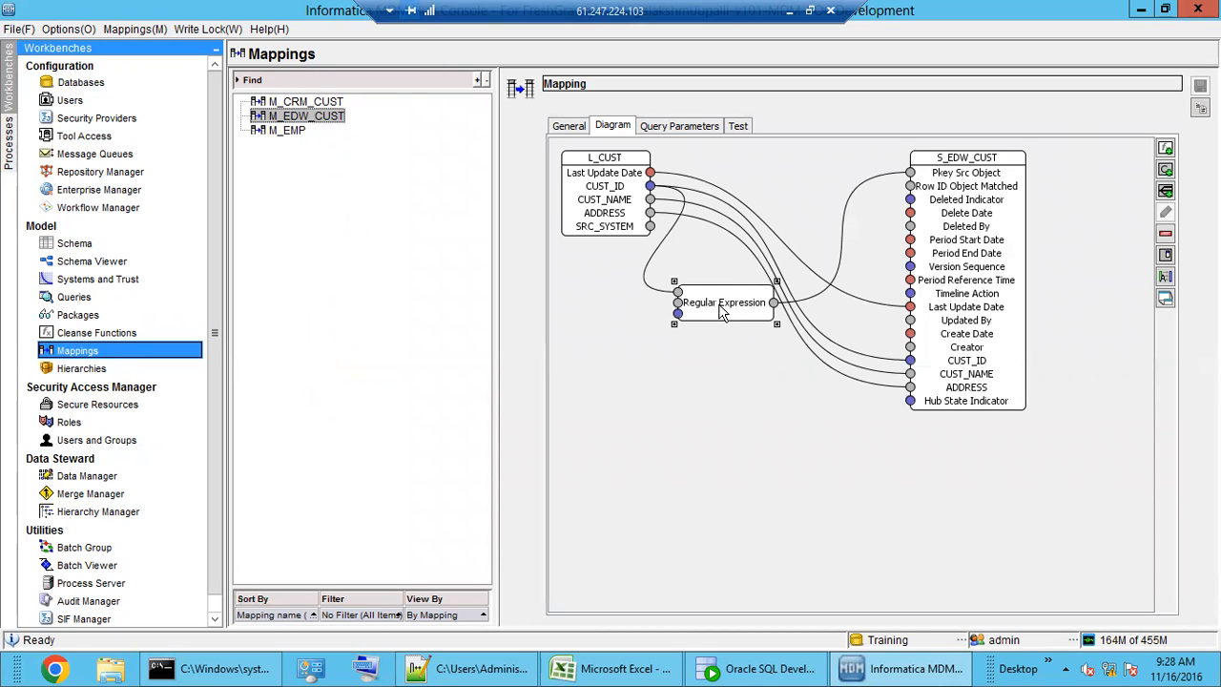
pyautogui.click(104, 334)
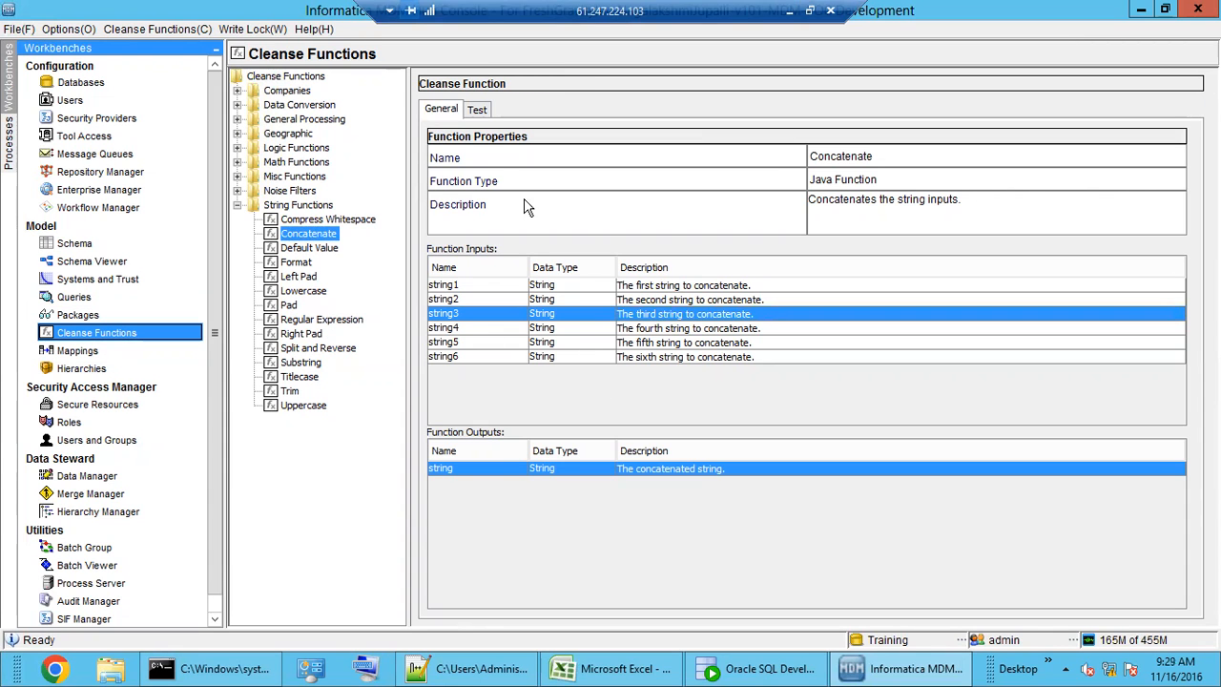
pyautogui.click(477, 110)
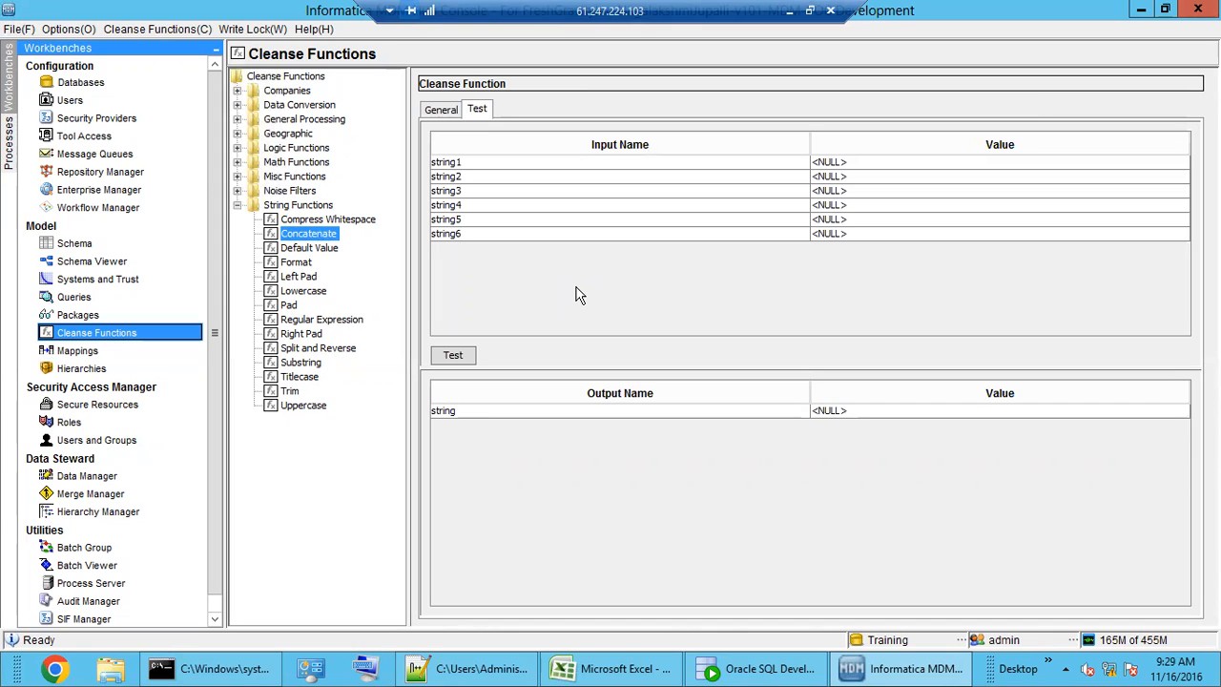
pyautogui.click(86, 353)
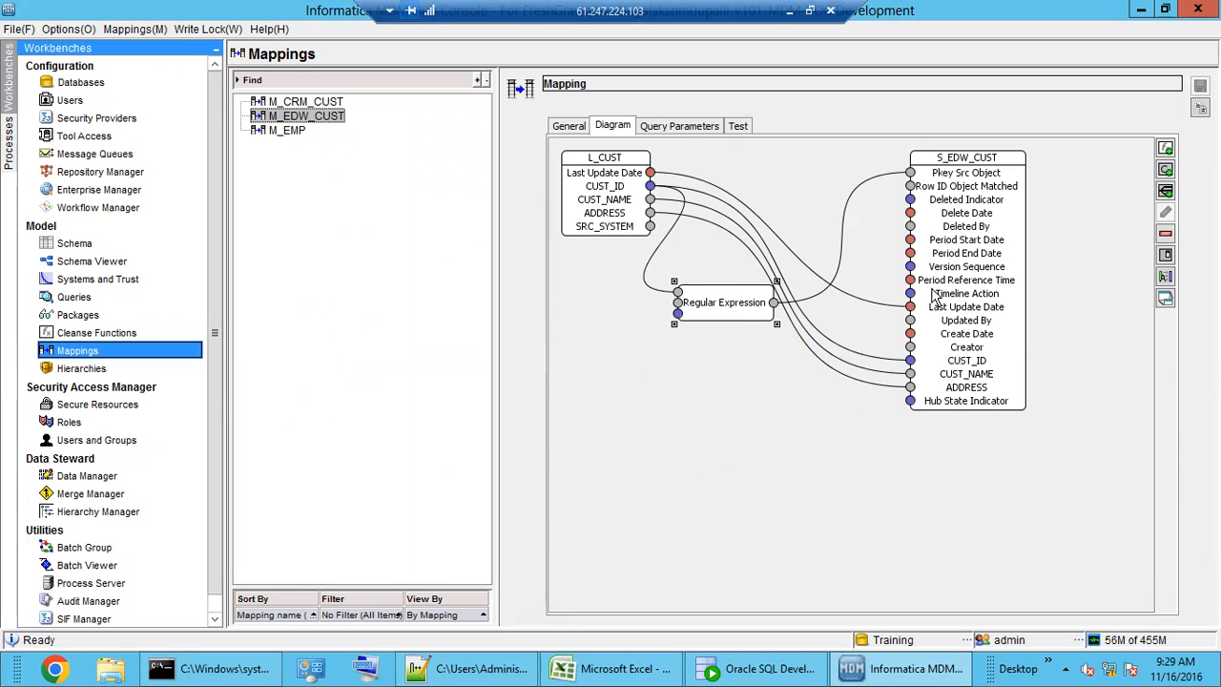
# - Delete the Regular Expression function from the M_EDW_CUST mapping
pyautogui.rightClick(724, 318)
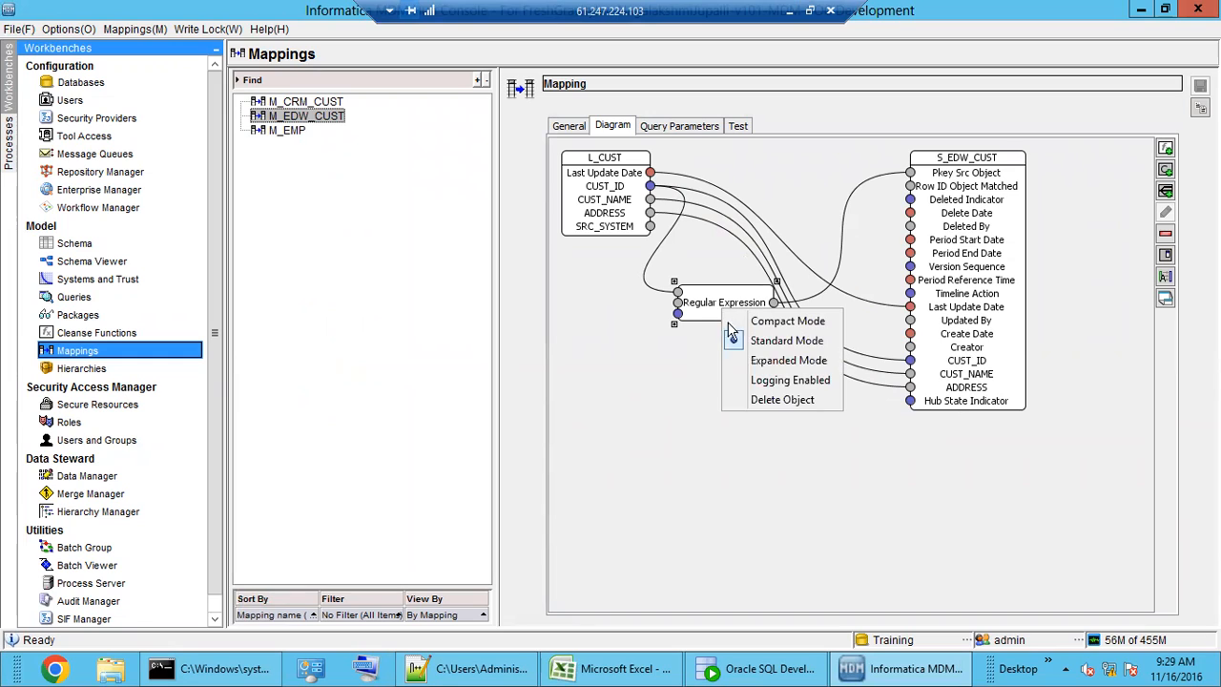
pyautogui.click(751, 401)
pyautogui.click(781, 405)
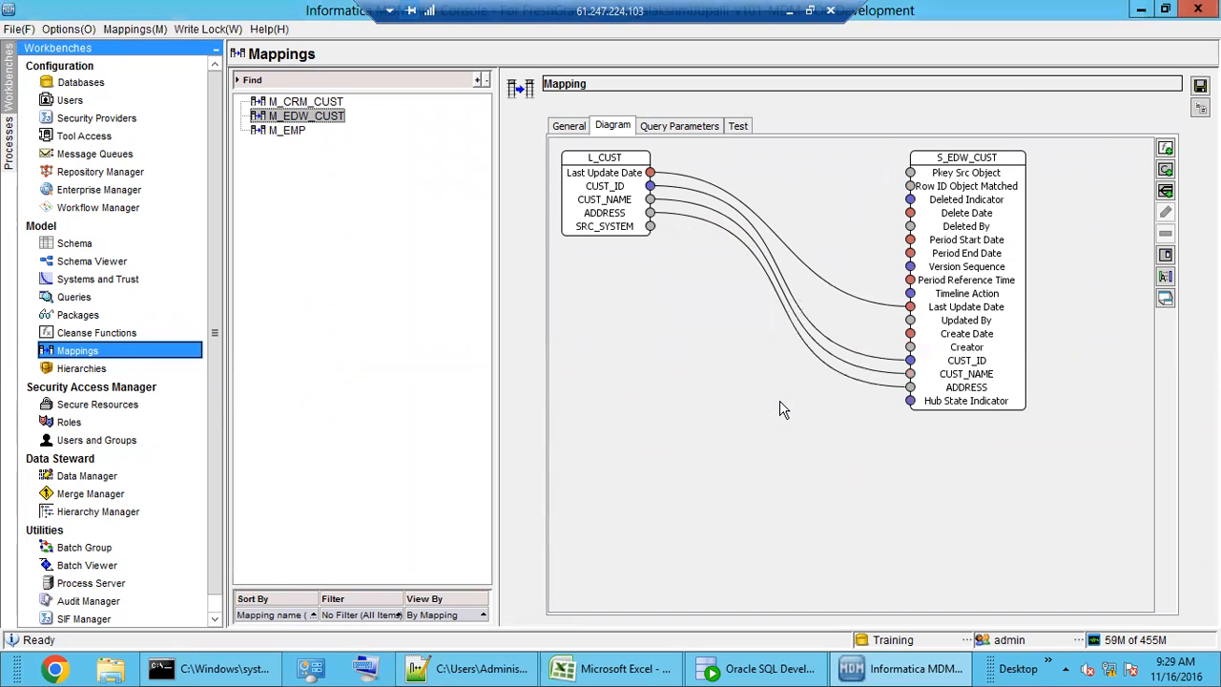
# - Add a Concatenate function to the mapping and place it below L_CUST
pyautogui.click(1166, 149)
pyautogui.click(523, 358)
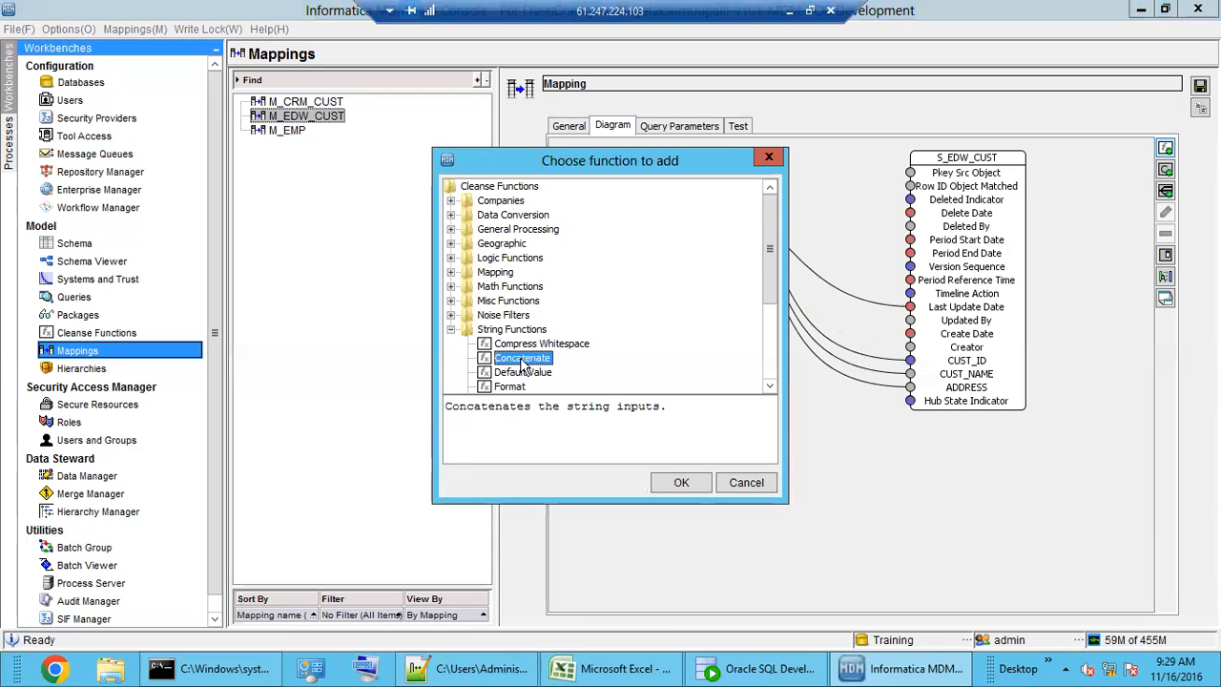
pyautogui.click(675, 482)
pyautogui.moveTo(611, 229); pyautogui.dragTo(695, 350)
pyautogui.click(614, 191)
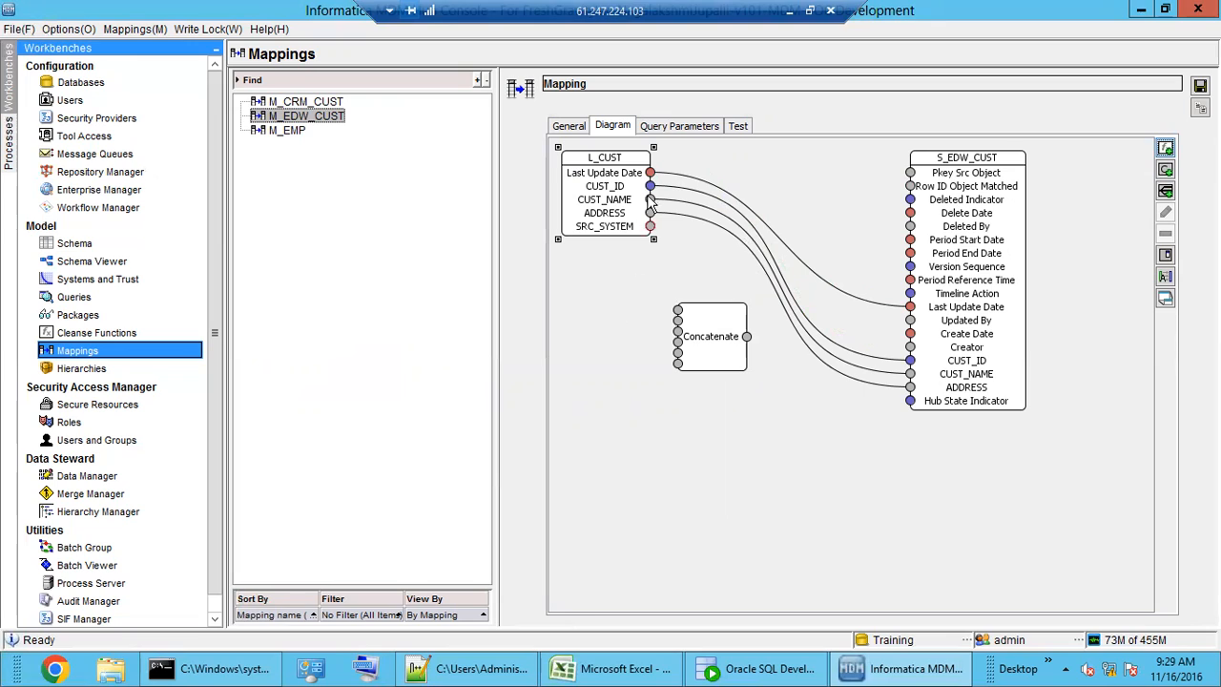
# - Wire CUST_ID and CUST_NAME into Concatenate and expand it to show string1–string6 inputs
pyautogui.moveTo(649, 185); pyautogui.dragTo(675, 310)
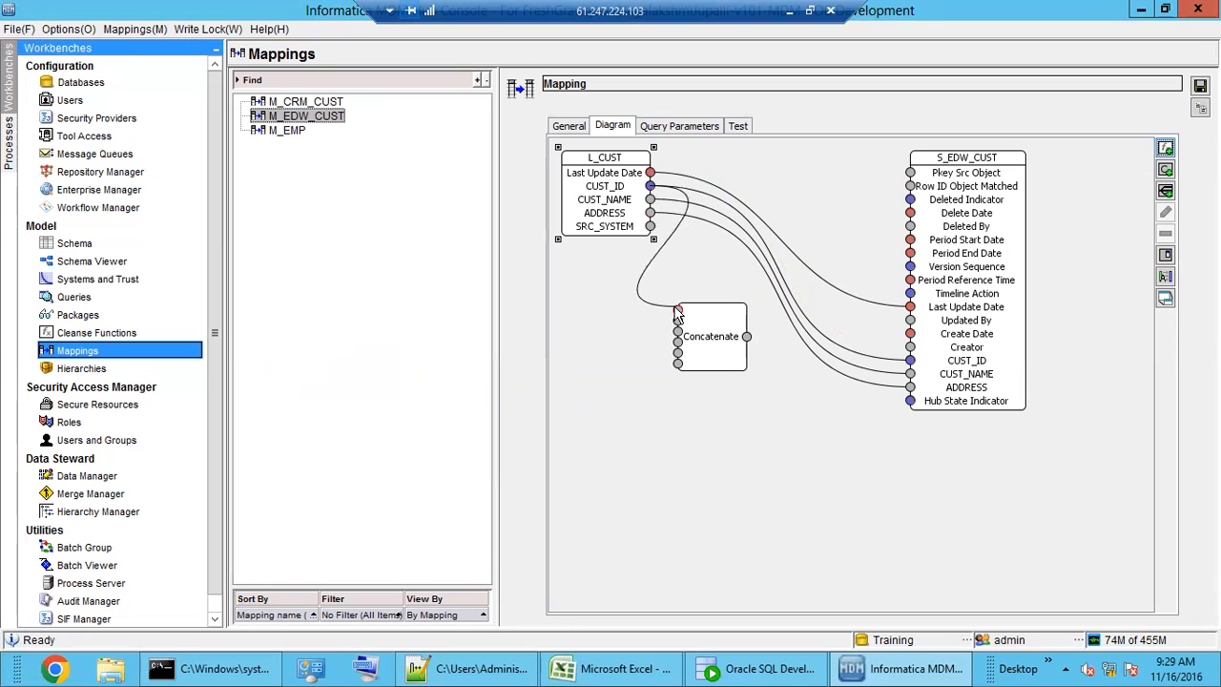
pyautogui.moveTo(650, 198); pyautogui.dragTo(675, 322)
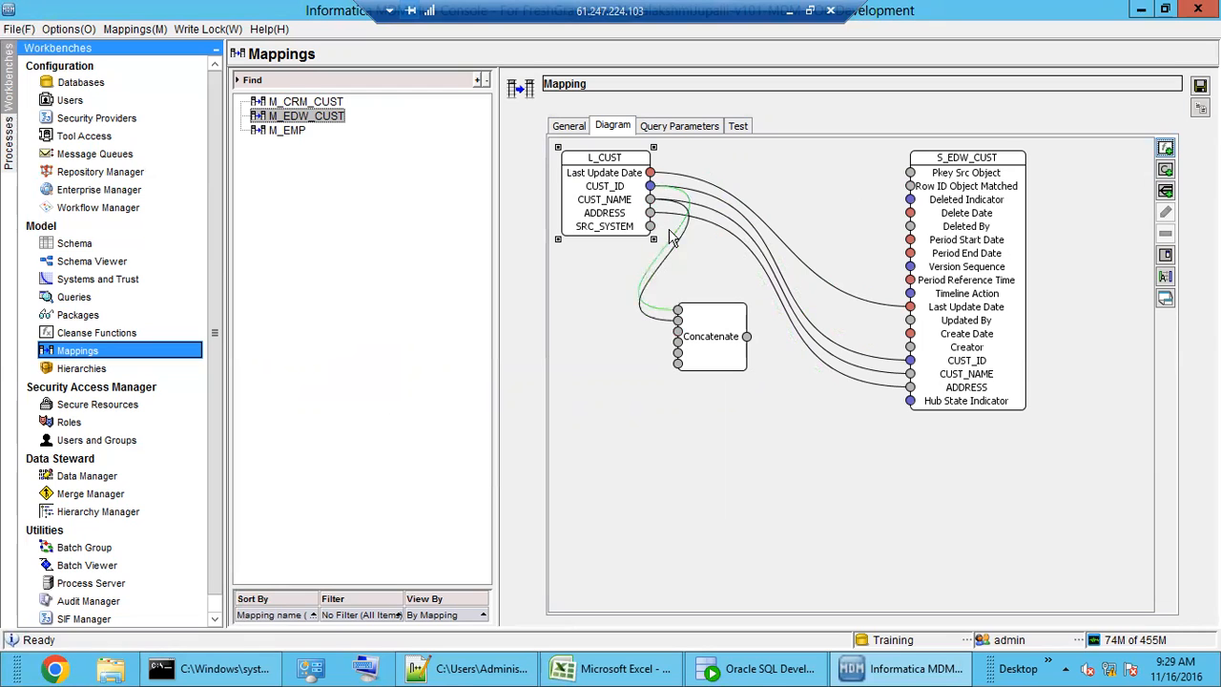
pyautogui.moveTo(651, 213); pyautogui.dragTo(911, 173)
pyautogui.click(732, 417)
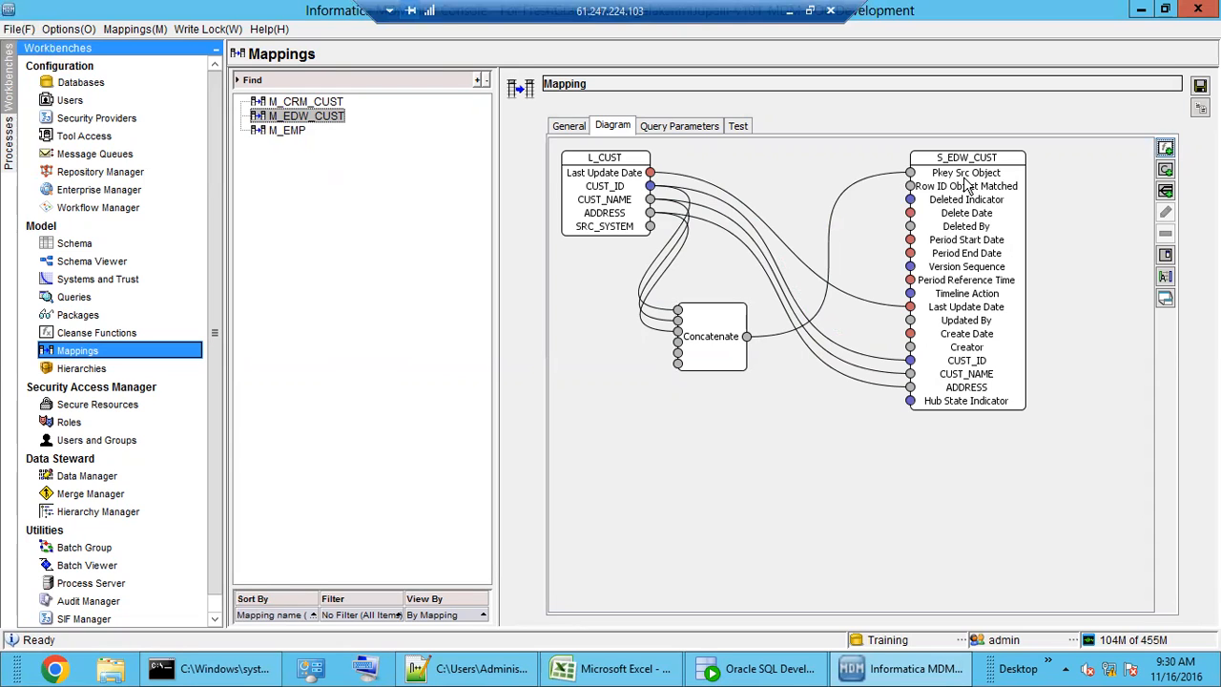
pyautogui.doubleClick(707, 352)
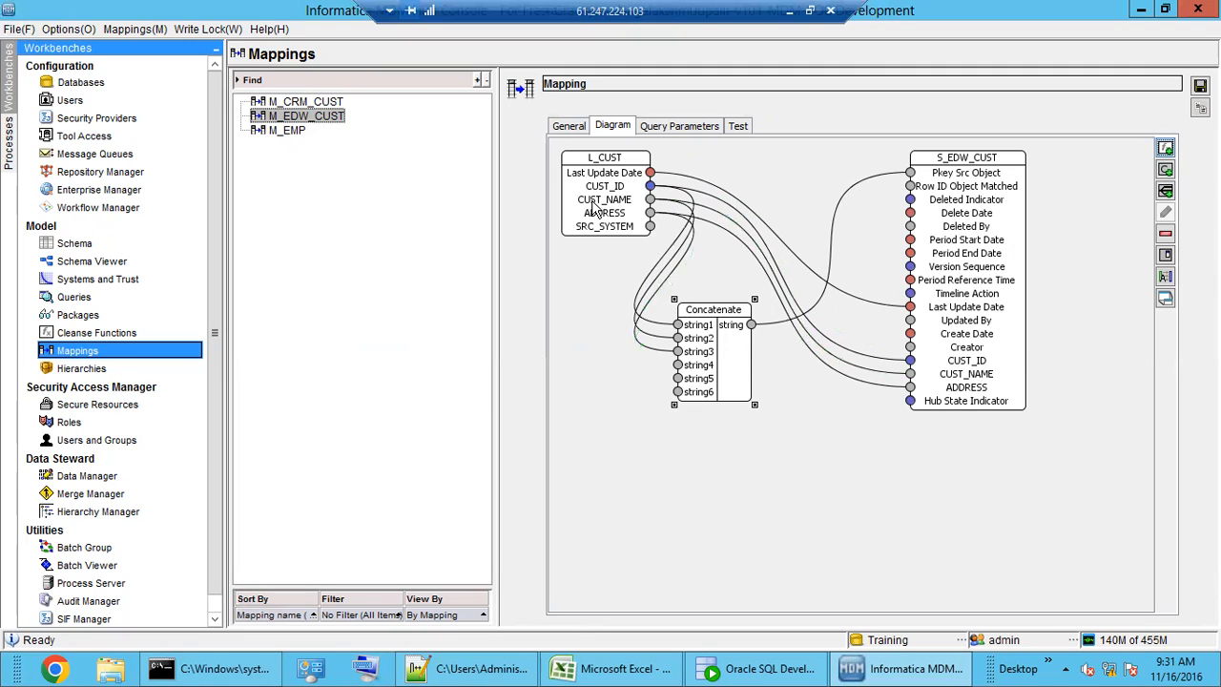
# - Connect ADDRESS to Concatenate's string3 input and save the M_EDW_CUST mapping
pyautogui.moveTo(665, 329); pyautogui.dragTo(659, 349)
pyautogui.click(1200, 86)
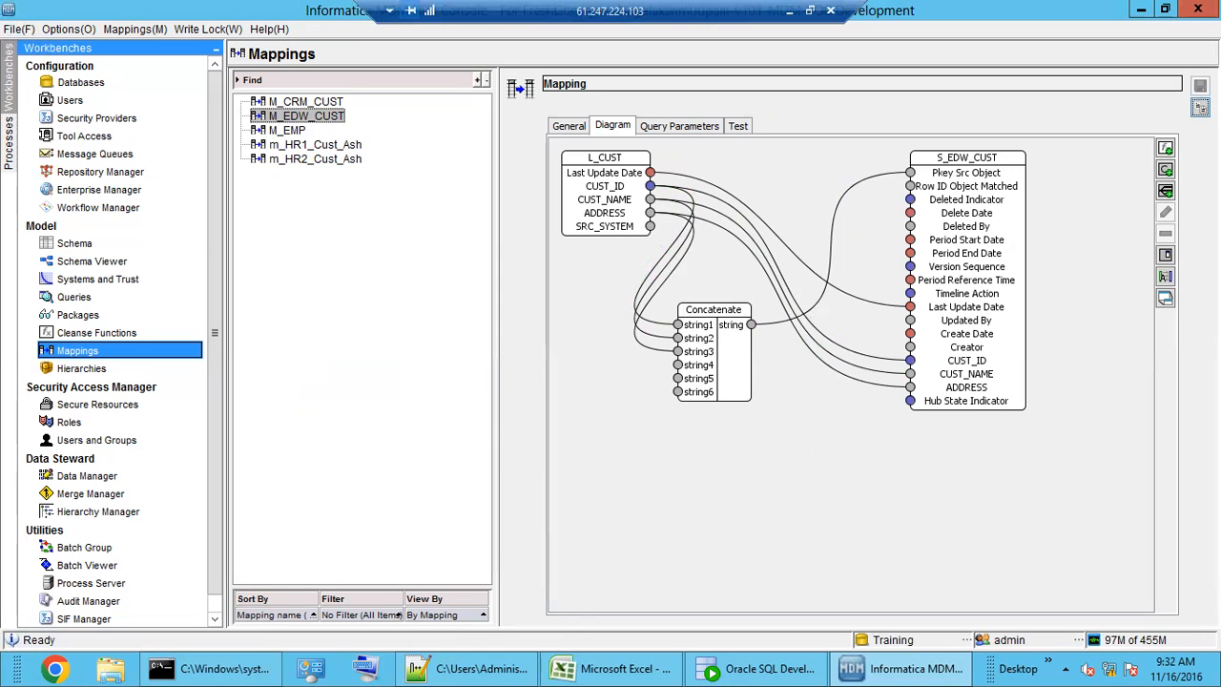
# - Review past runs of the S_EDW_CUST M_EDW_CUST stage job in Batch Viewer, then switch to Schema
pyautogui.click(95, 567)
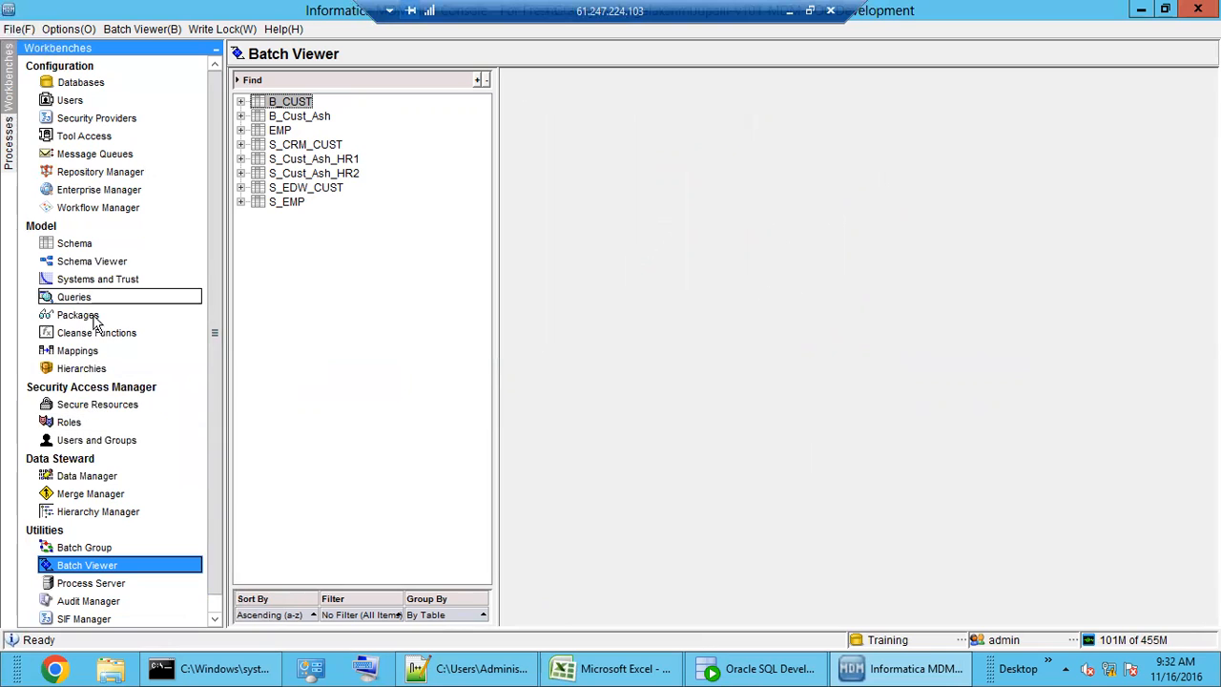
pyautogui.click(95, 351)
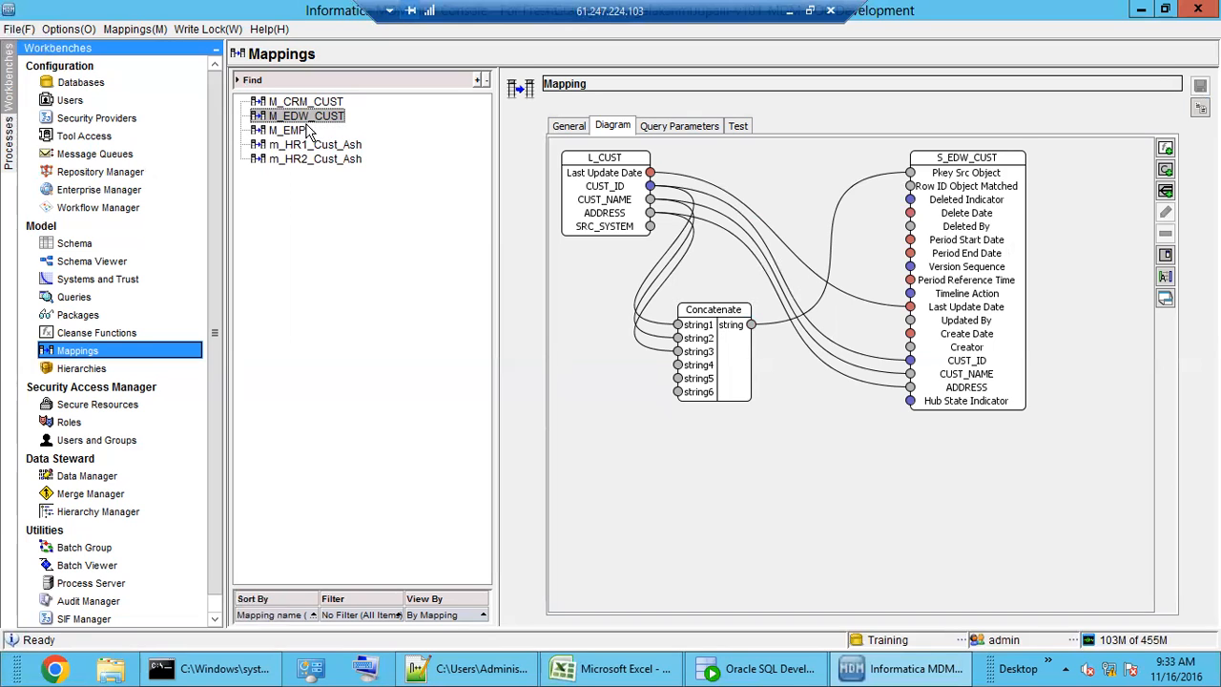
pyautogui.click(88, 566)
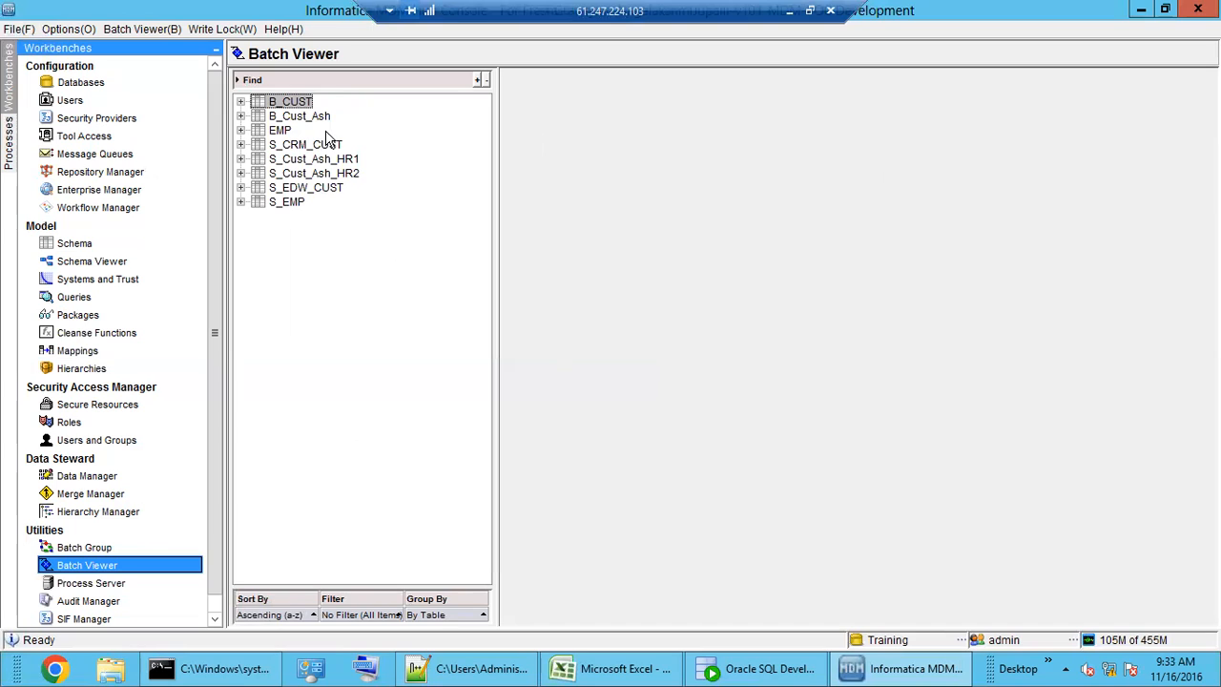
pyautogui.doubleClick(307, 190)
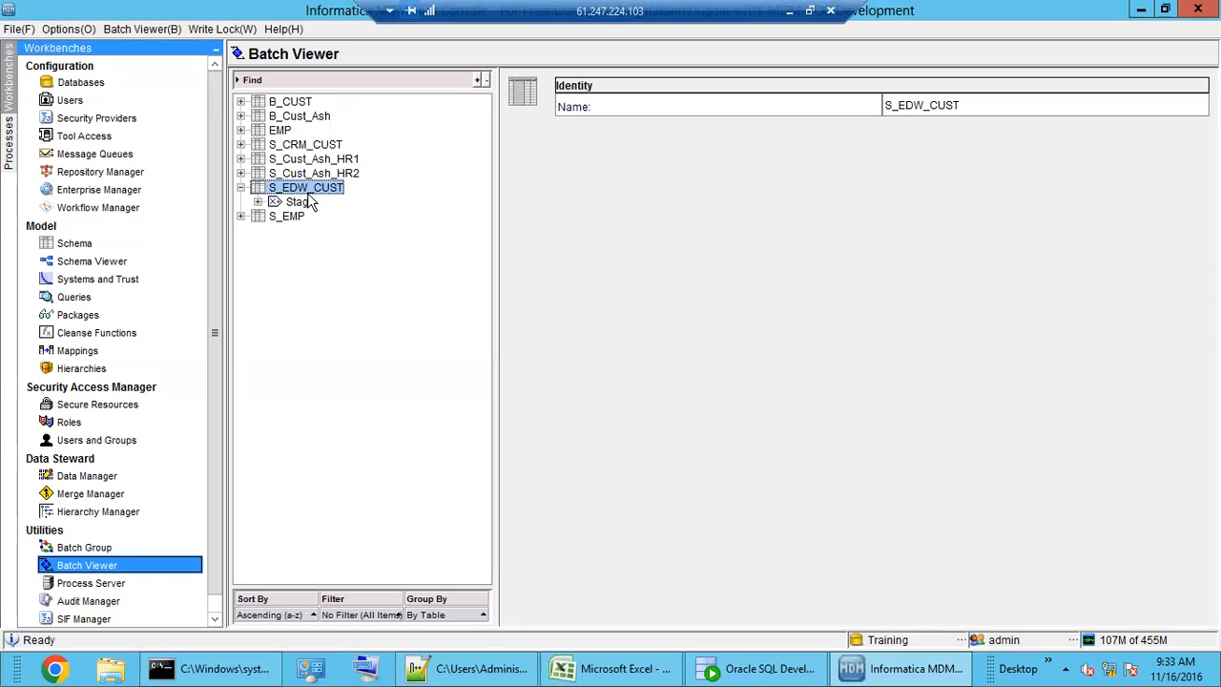
pyautogui.doubleClick(306, 203)
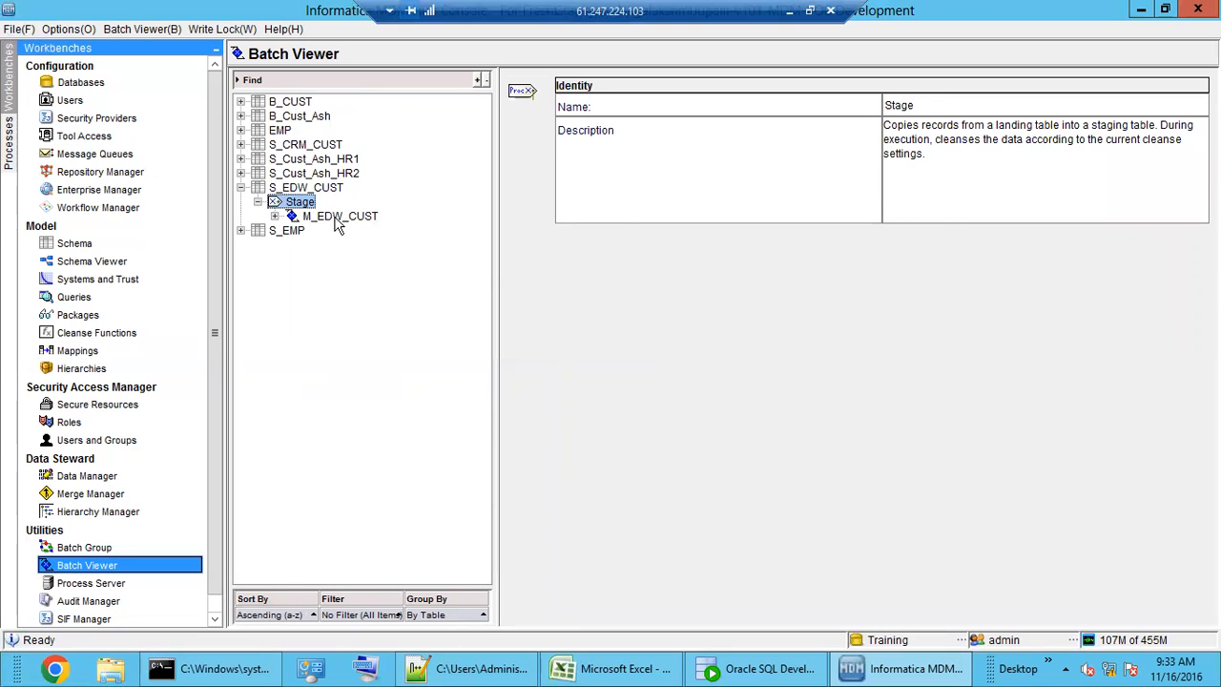
pyautogui.doubleClick(339, 218)
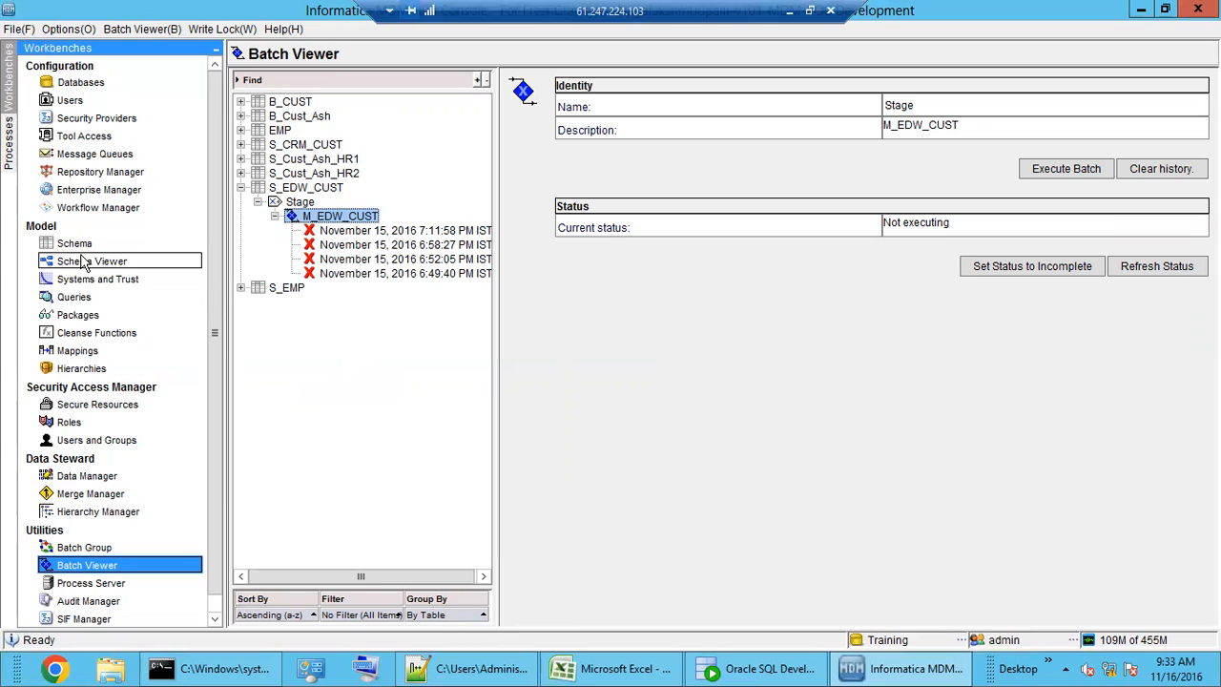
pyautogui.click(80, 247)
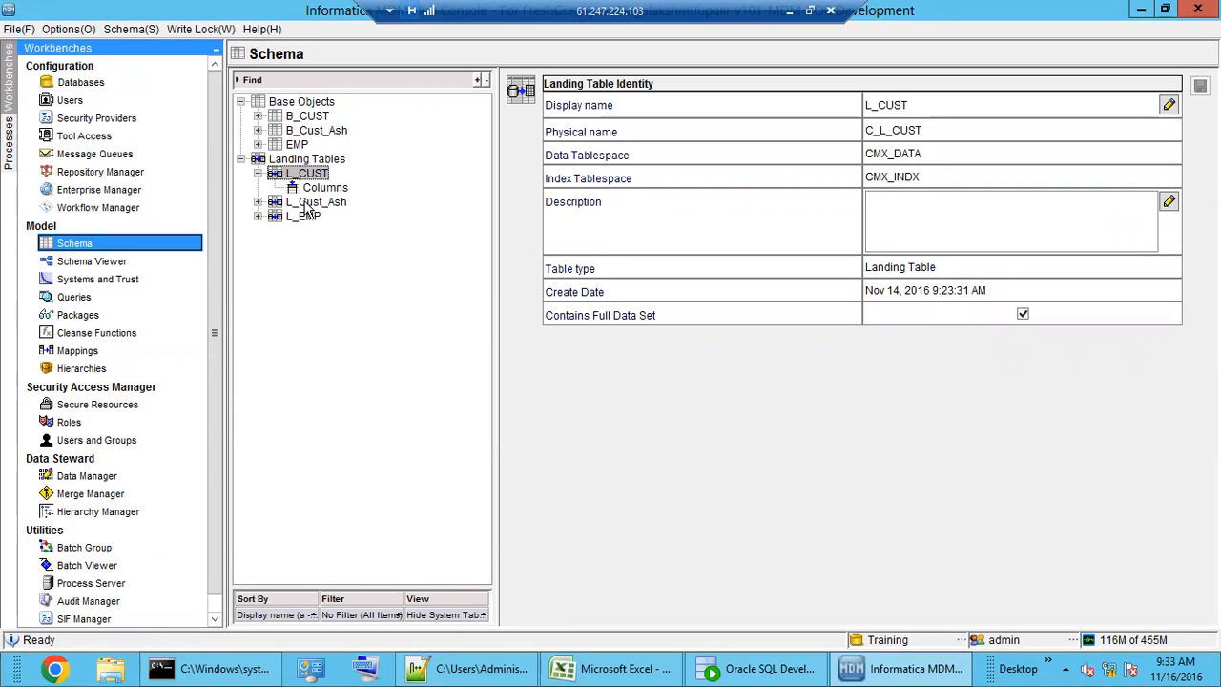
# - Disable delta detection on B_CUST's S_EDW_CUST staging table and save the settings
pyautogui.click(302, 103)
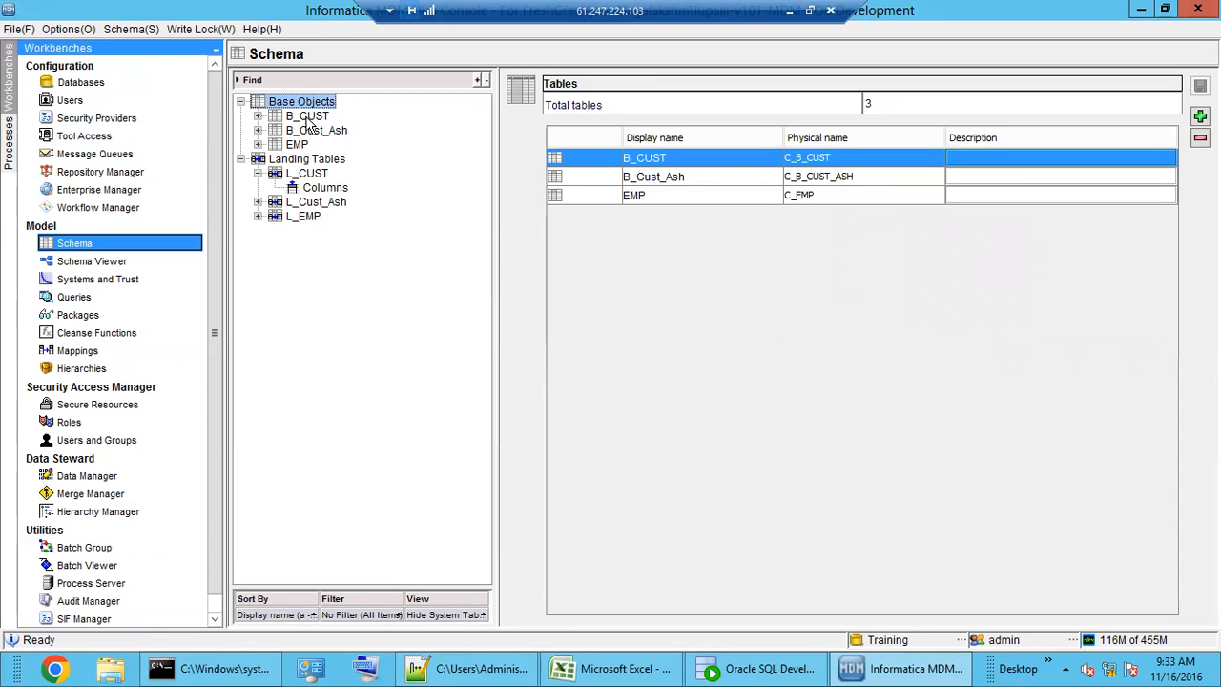
pyautogui.doubleClick(307, 116)
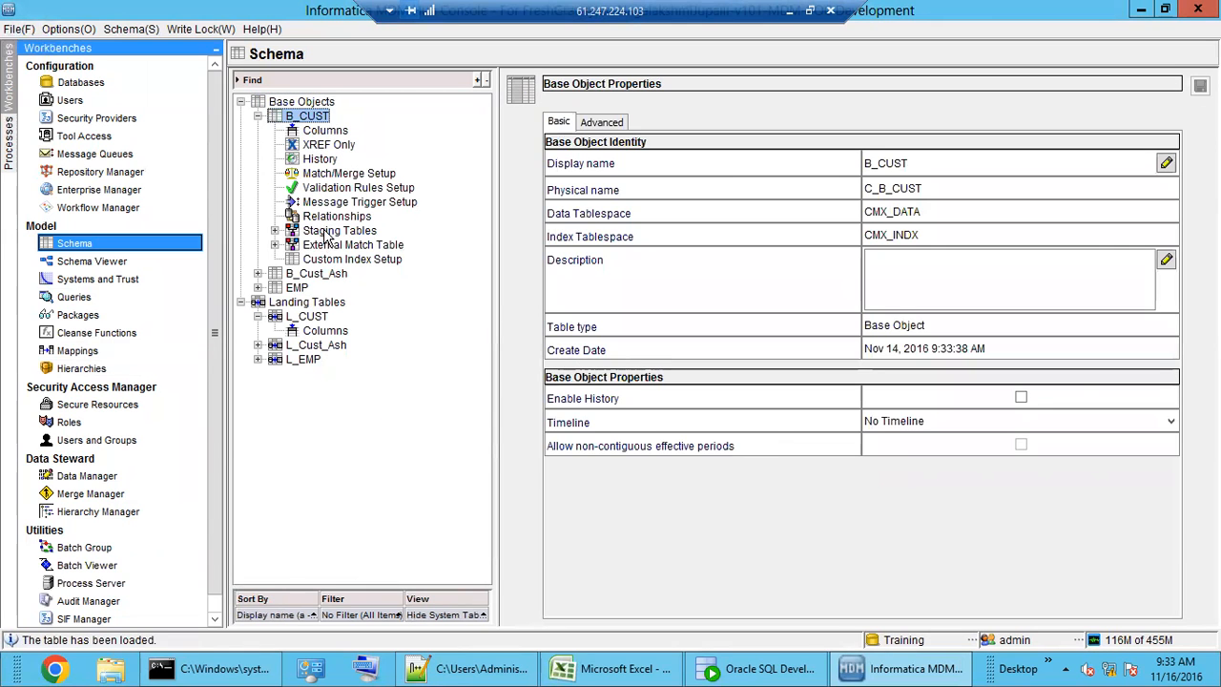
pyautogui.doubleClick(327, 231)
pyautogui.click(354, 259)
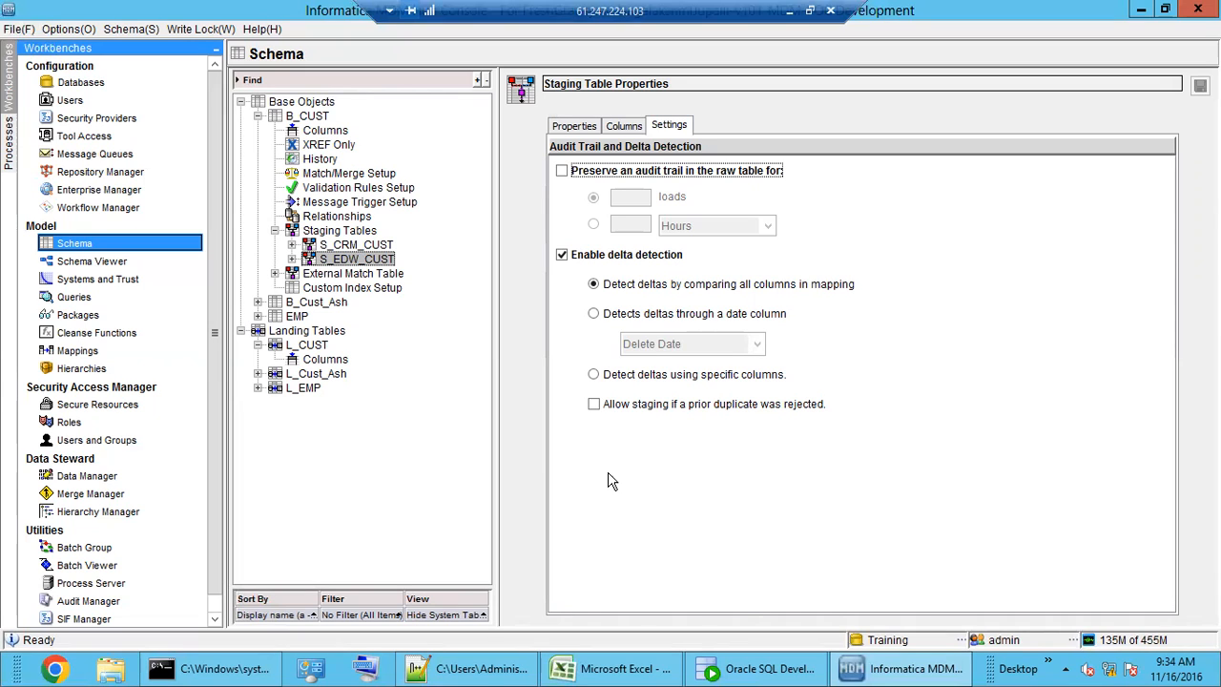
pyautogui.click(562, 255)
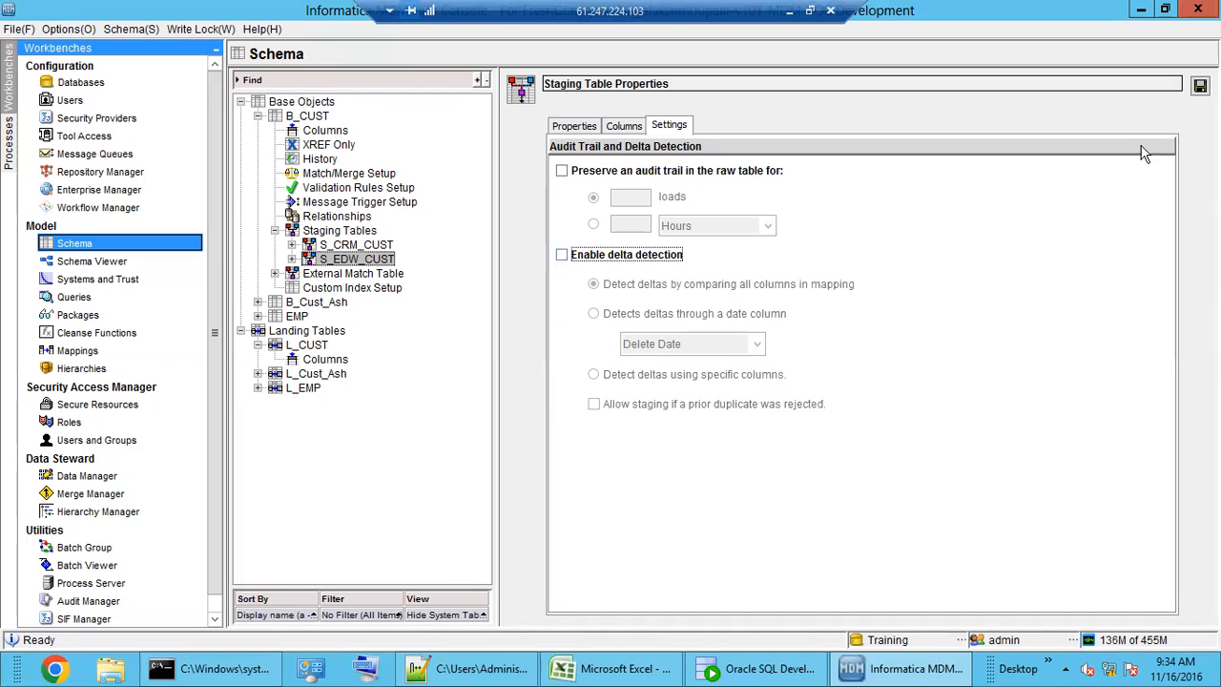
pyautogui.click(1200, 86)
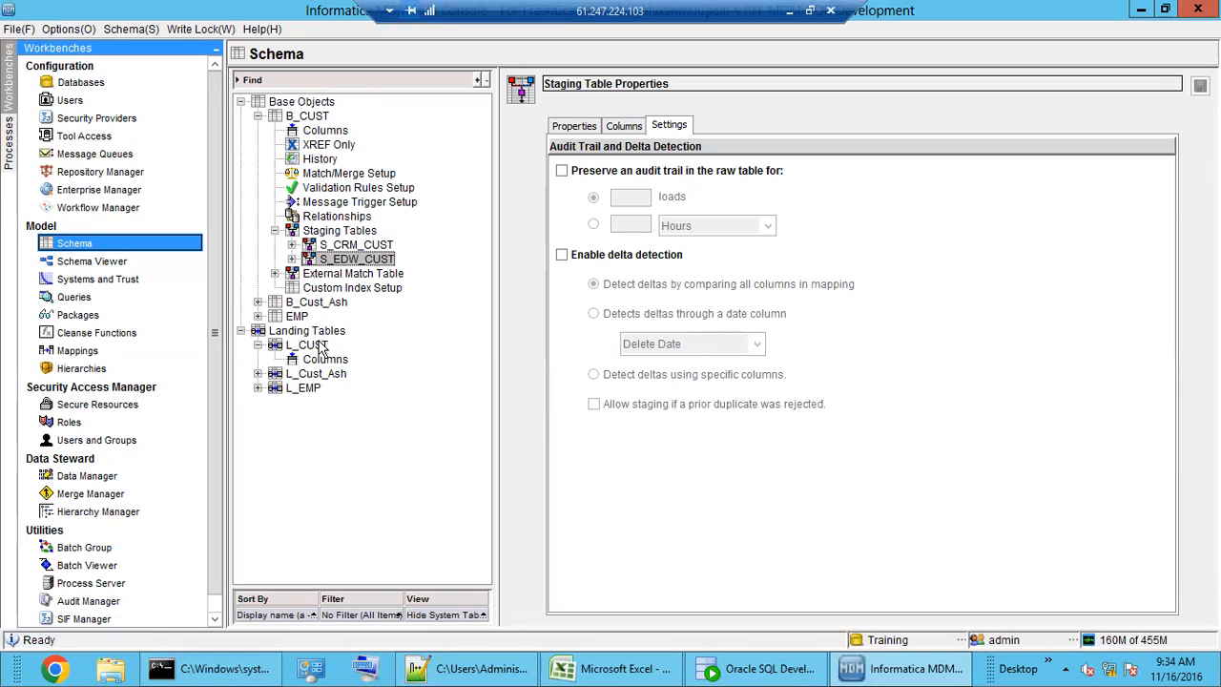
# - Execute the M_EDW_CUST stage batch and confirm 6 total records, all 6 inserted
pyautogui.click(83, 567)
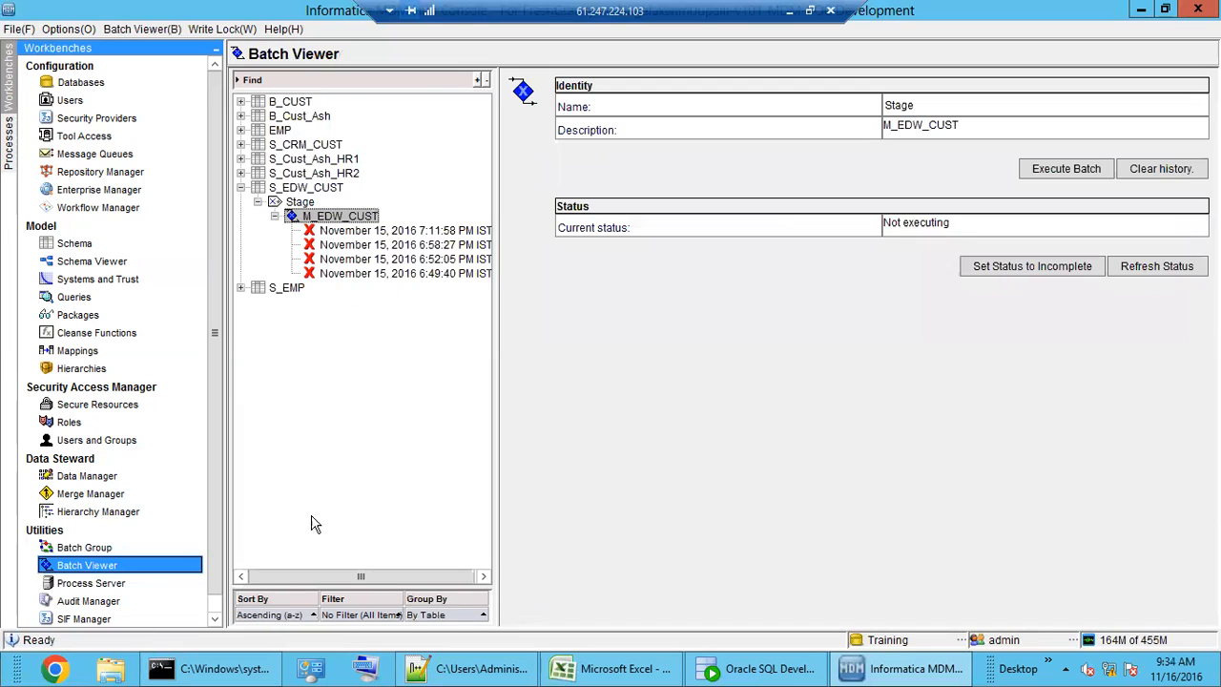
pyautogui.click(1042, 184)
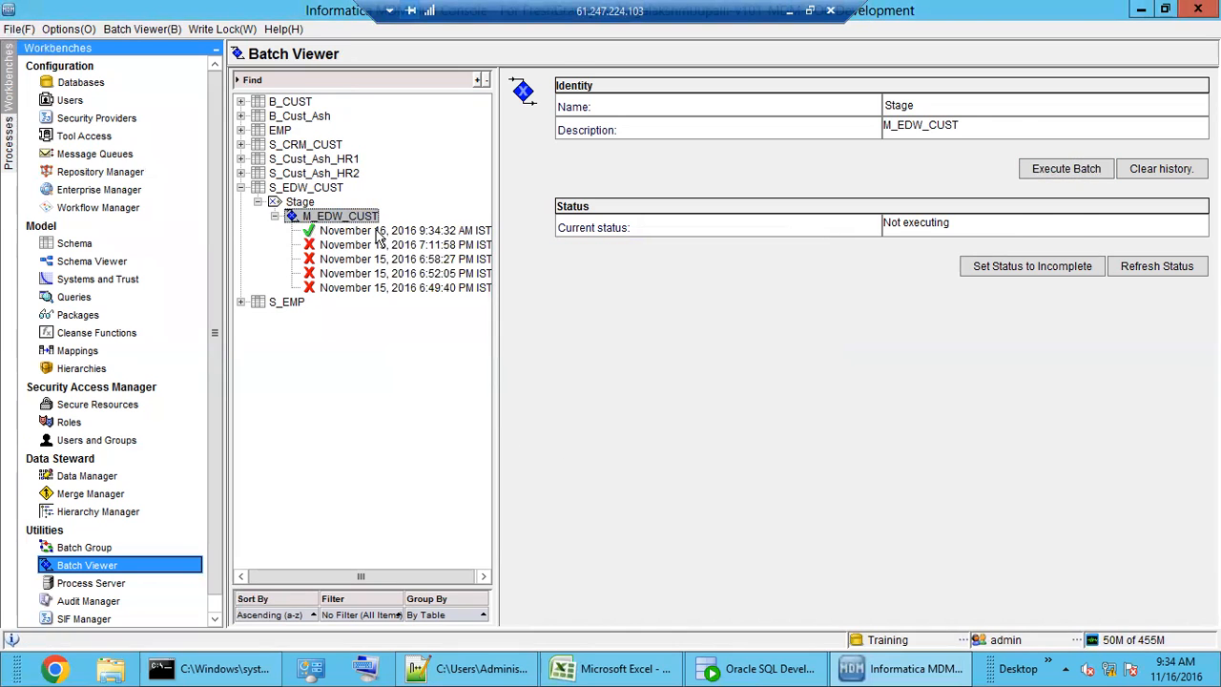
pyautogui.click(380, 232)
pyautogui.doubleClick(868, 290)
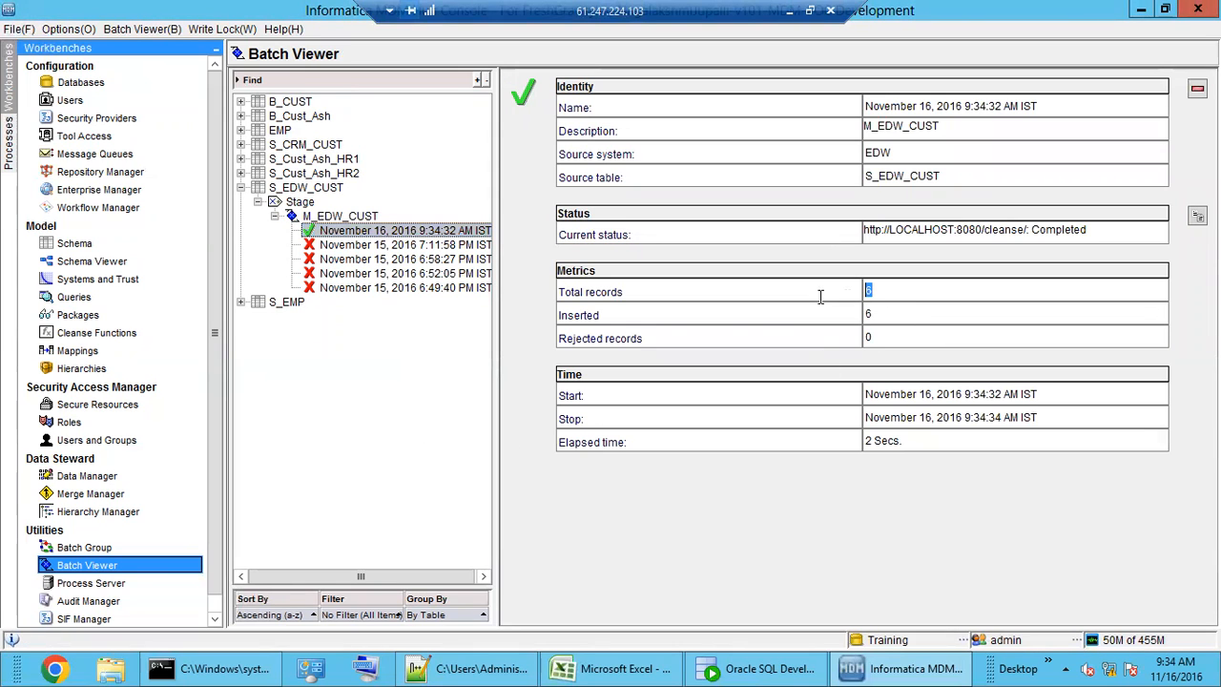
pyautogui.doubleClick(868, 314)
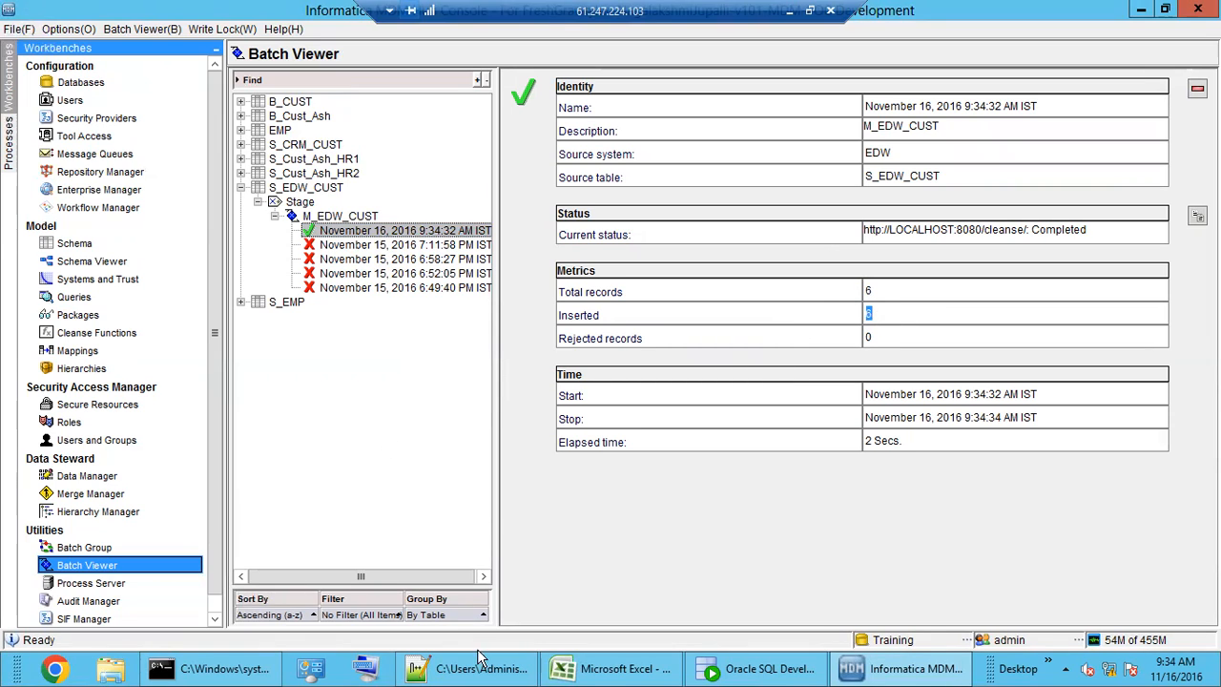
# - Refresh C_S_EDW_CUST and inspect six concatenated PKEY_SRC_OBJECT values like 200RABICHENNAI and 700NAVINDELHI
pyautogui.click(766, 675)
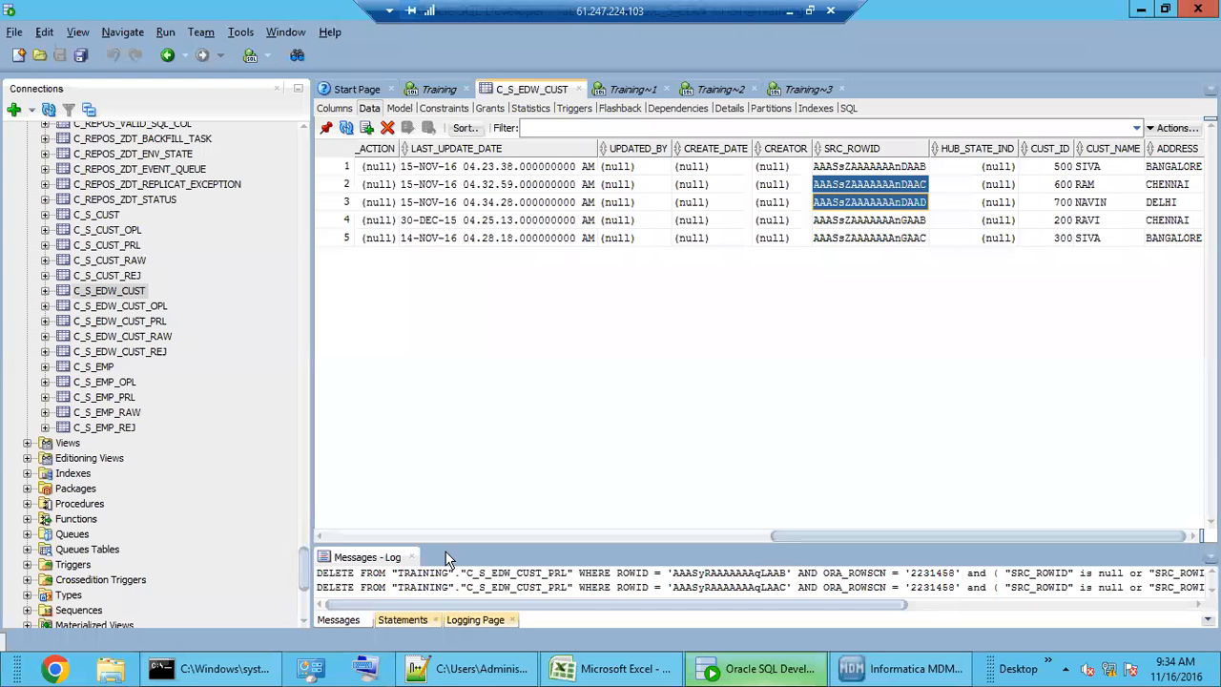
pyautogui.click(347, 128)
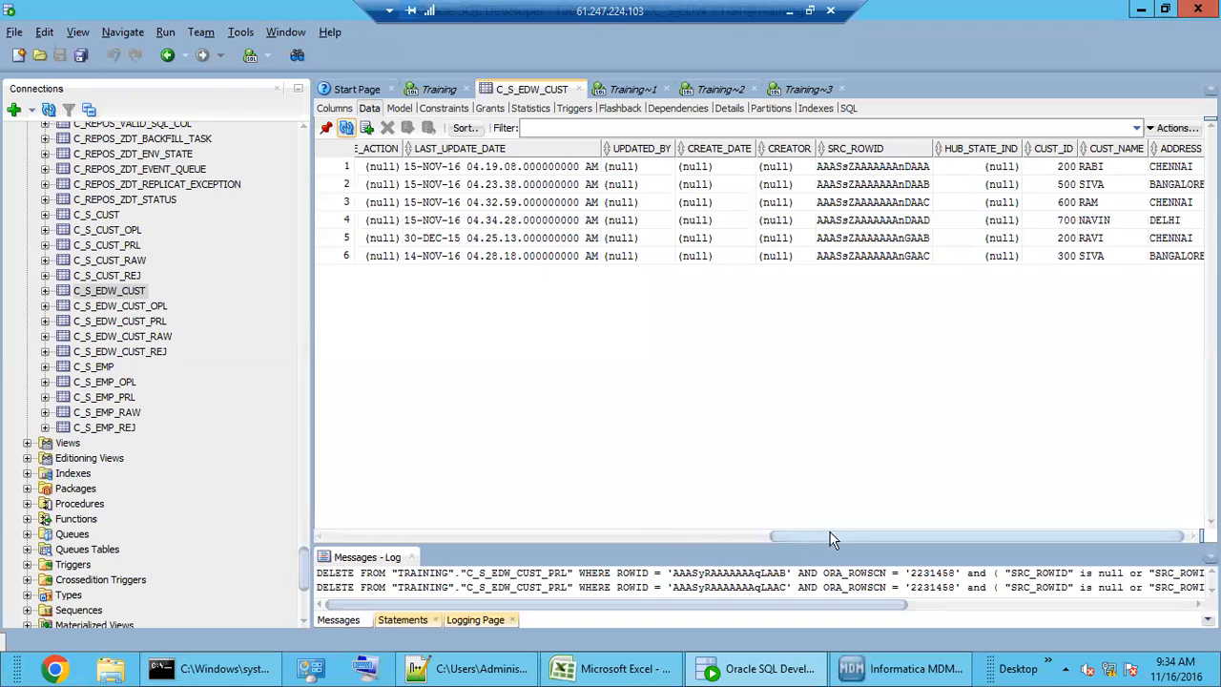
pyautogui.moveTo(859, 538); pyautogui.dragTo(353, 536)
pyautogui.moveTo(408, 167); pyautogui.dragTo(410, 252)
pyautogui.click(401, 221)
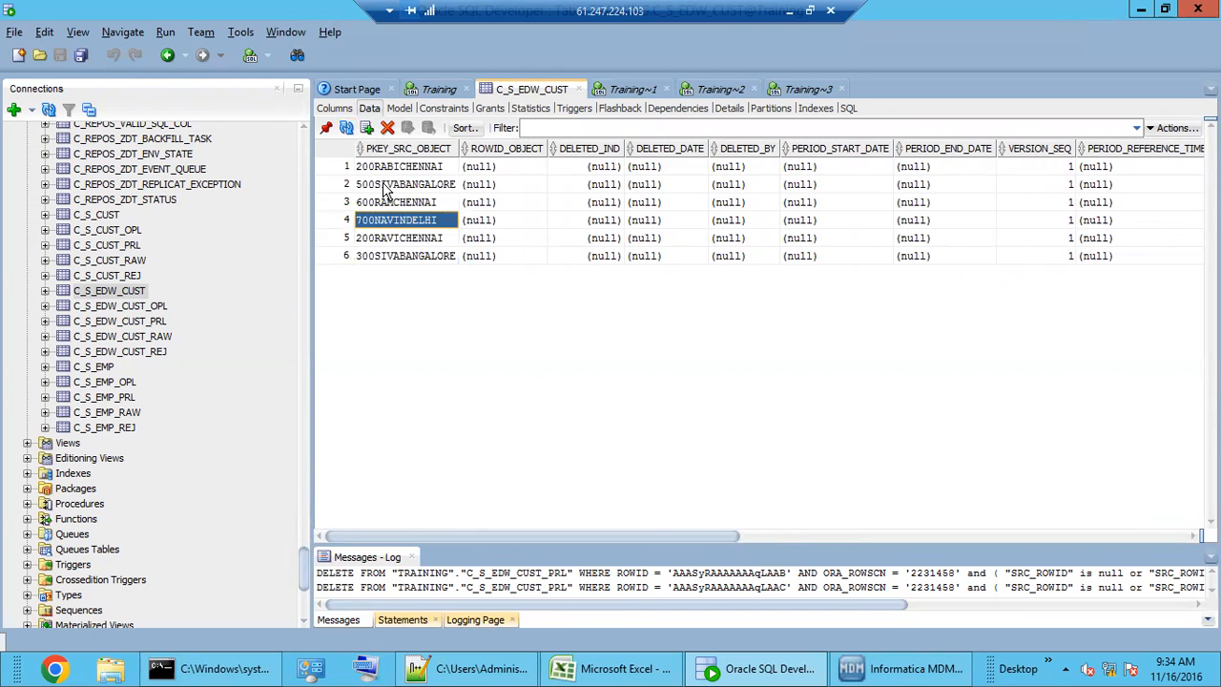
pyautogui.click(372, 169)
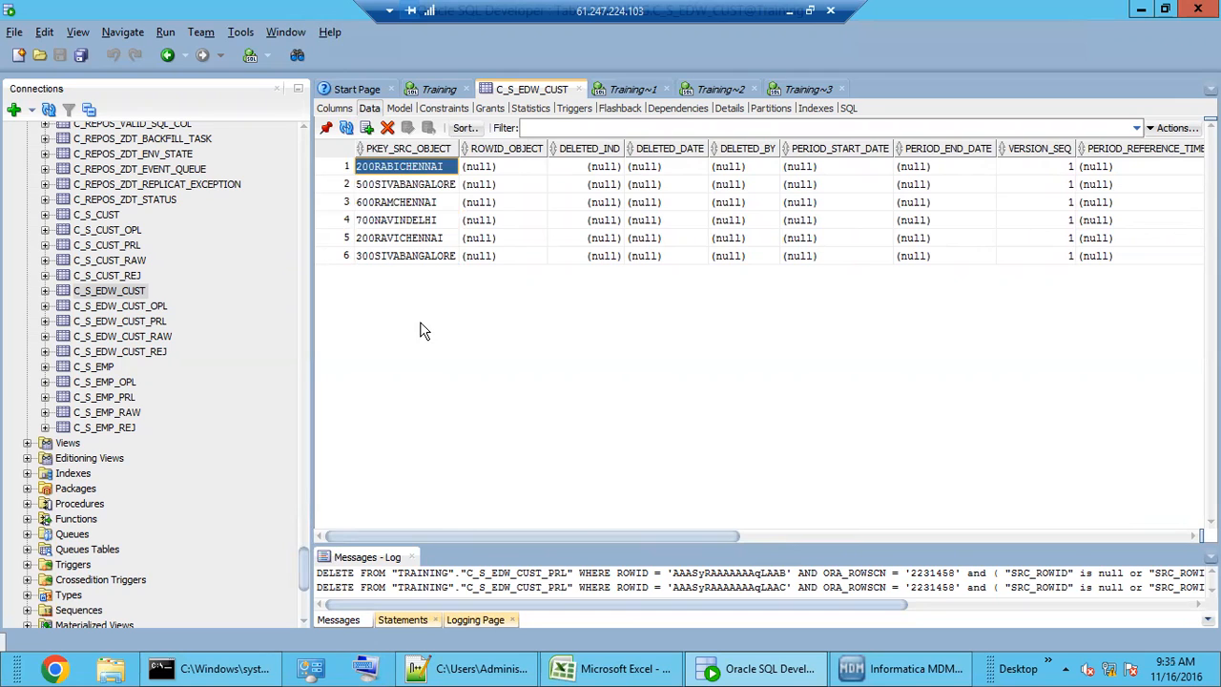
pyautogui.moveTo(409, 255); pyautogui.dragTo(402, 166)
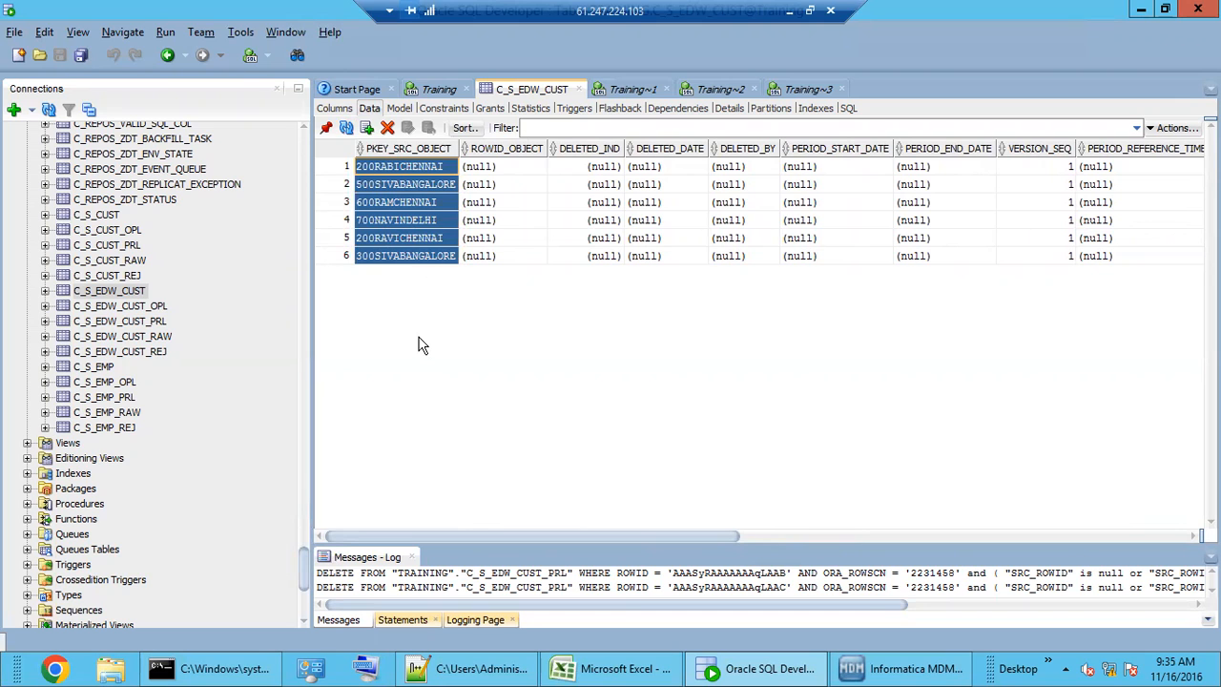
# - Return to MDM Hub Console and show the M_EDW_CUST mapping with its Concatenate function
pyautogui.click(887, 671)
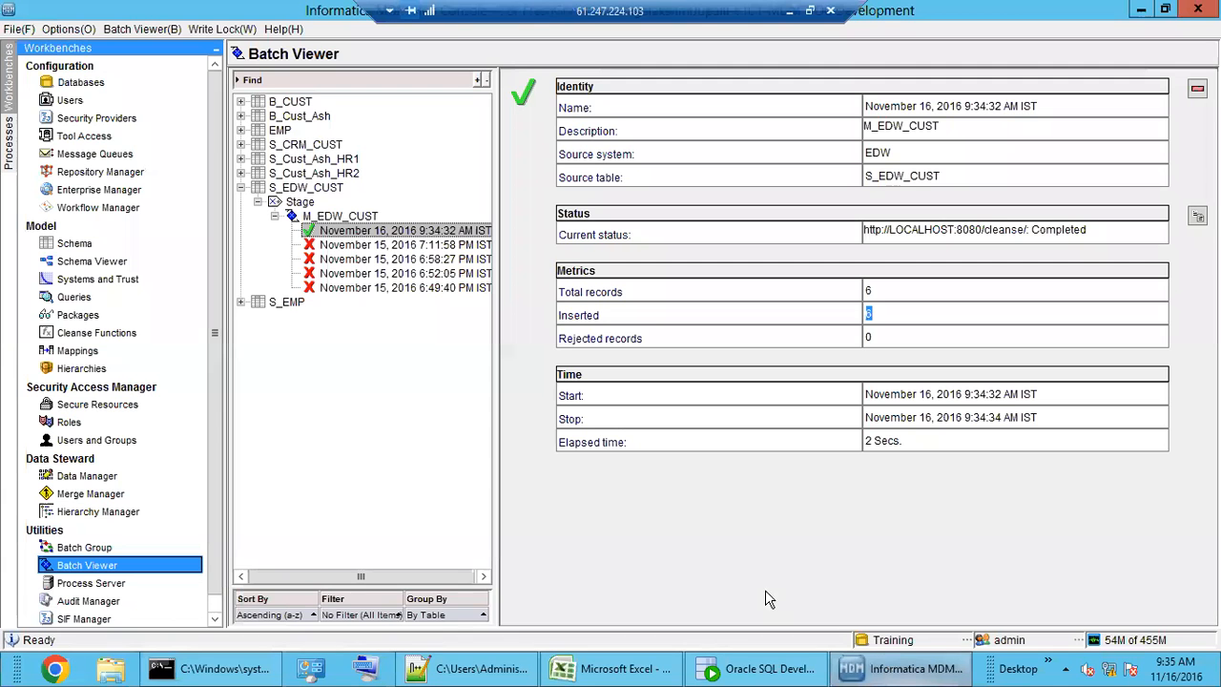
pyautogui.click(76, 350)
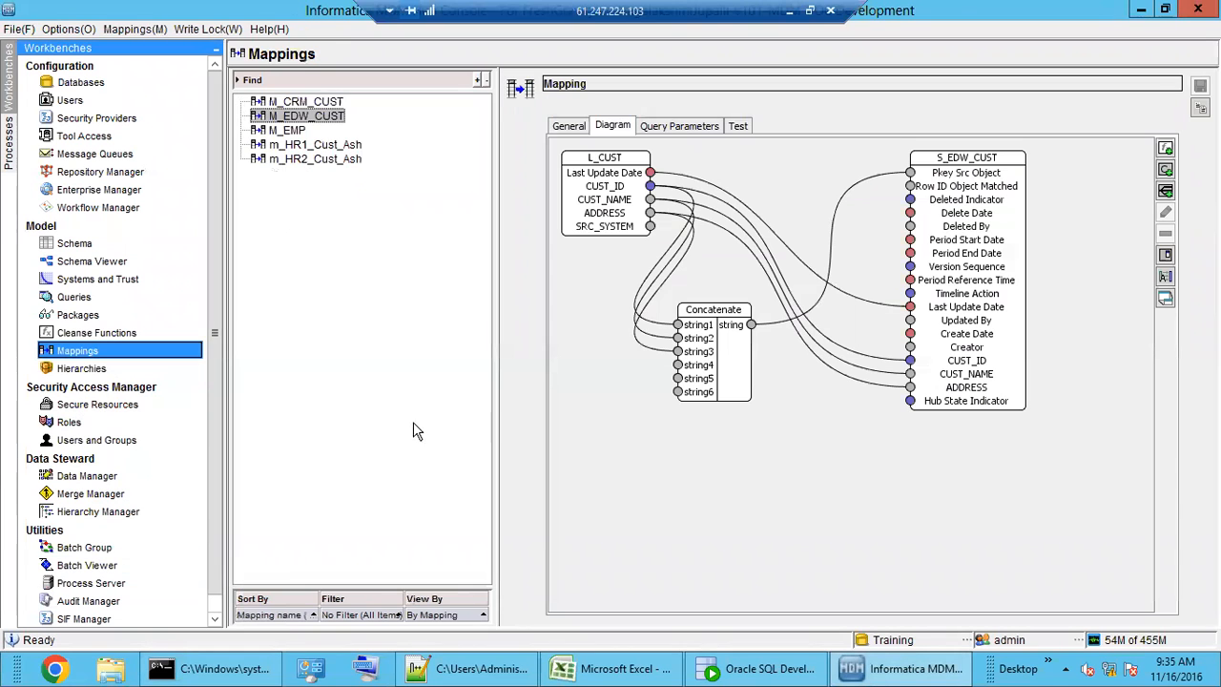
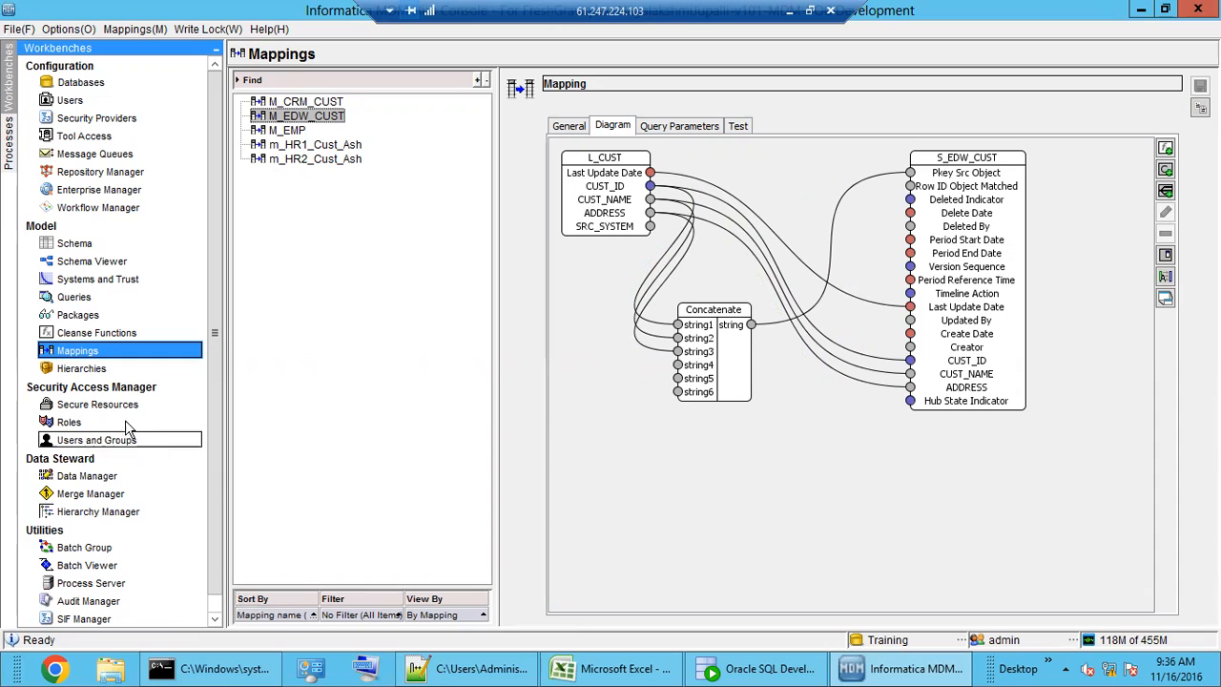
# - Open the Cleanse Functions workbench, showing the Concatenate string function's test inputs
pyautogui.click(100, 334)
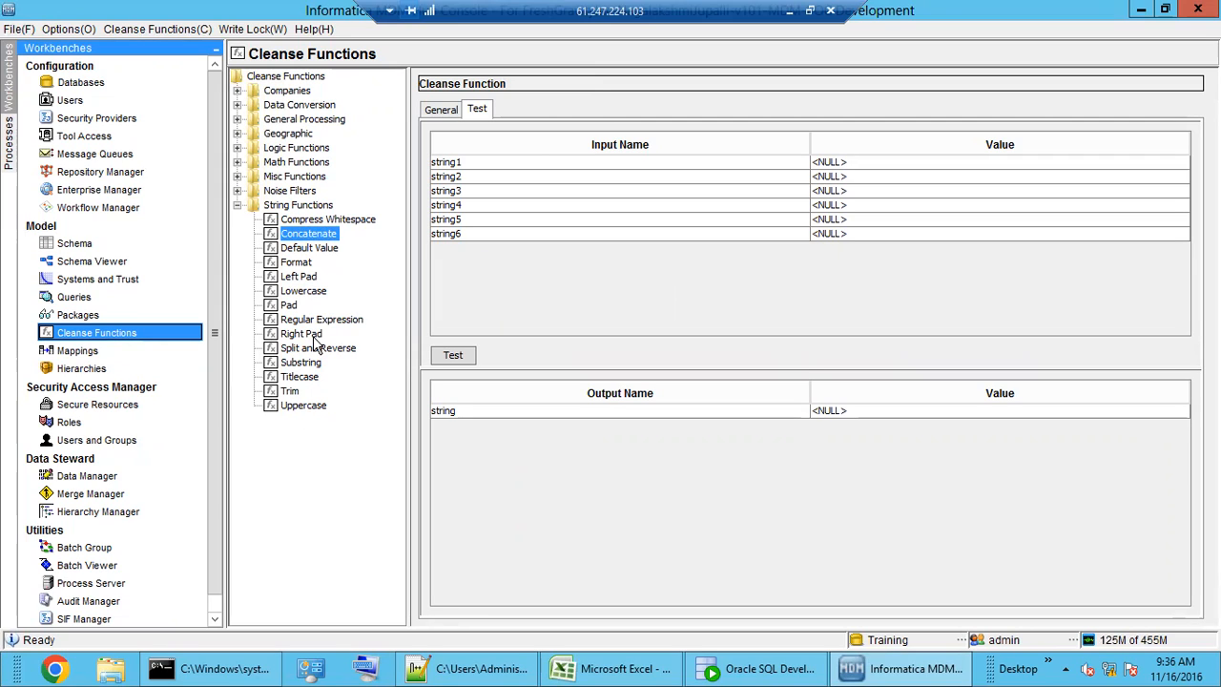
# - Browse the function libraries and show the Misc Functions Now function, which outputs the system date
pyautogui.click(325, 220)
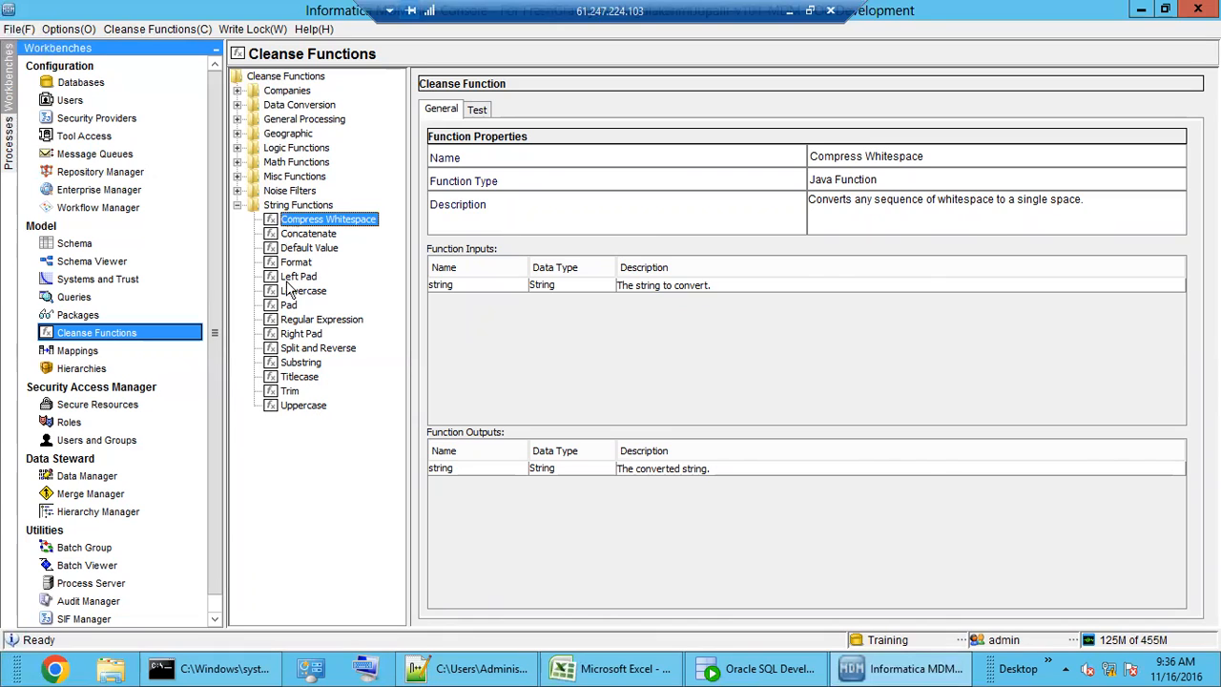
pyautogui.click(238, 208)
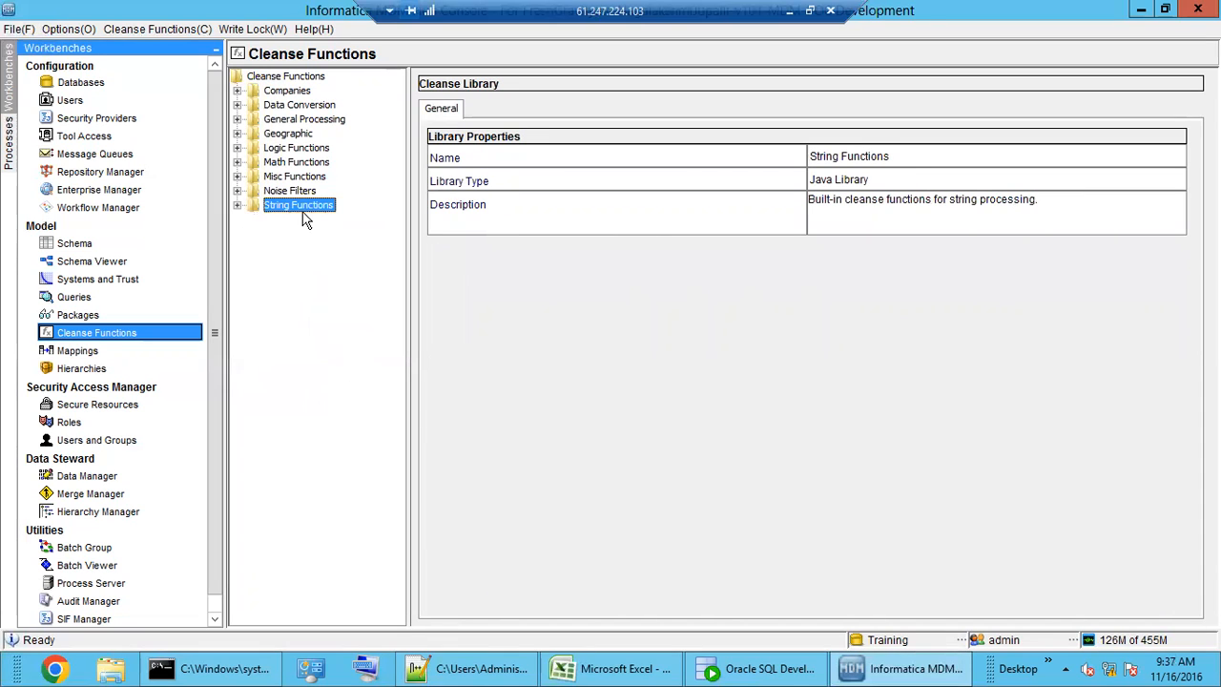
pyautogui.click(237, 191)
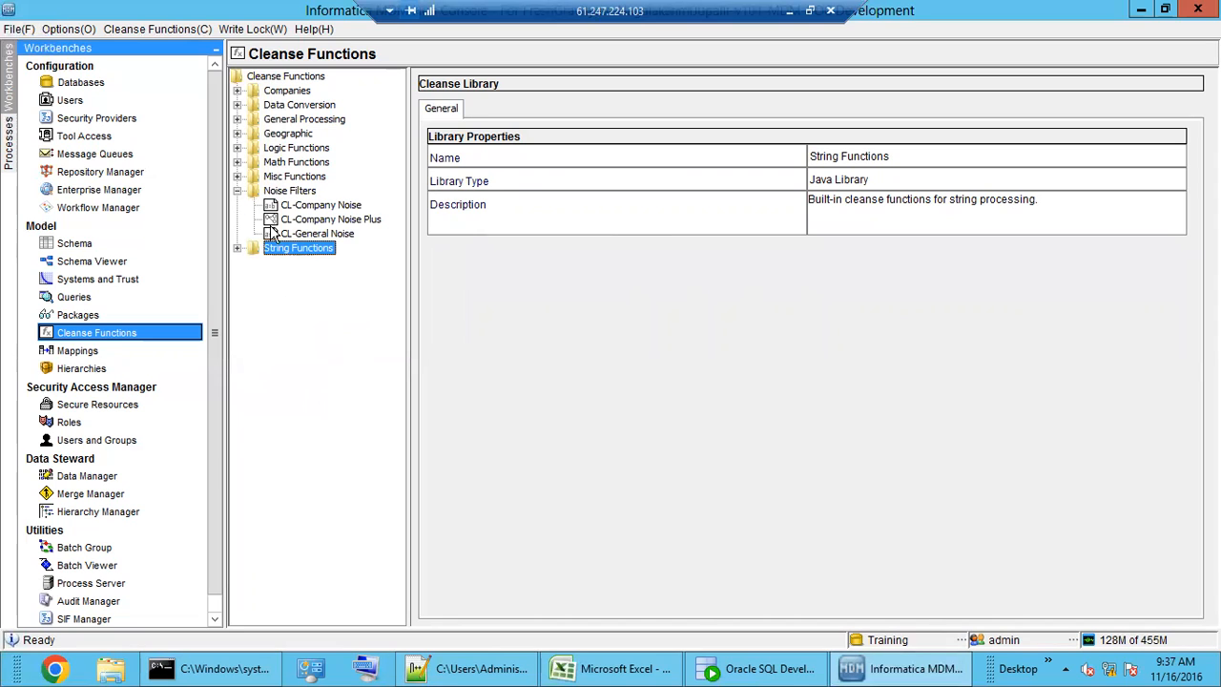
pyautogui.click(239, 192)
pyautogui.click(237, 177)
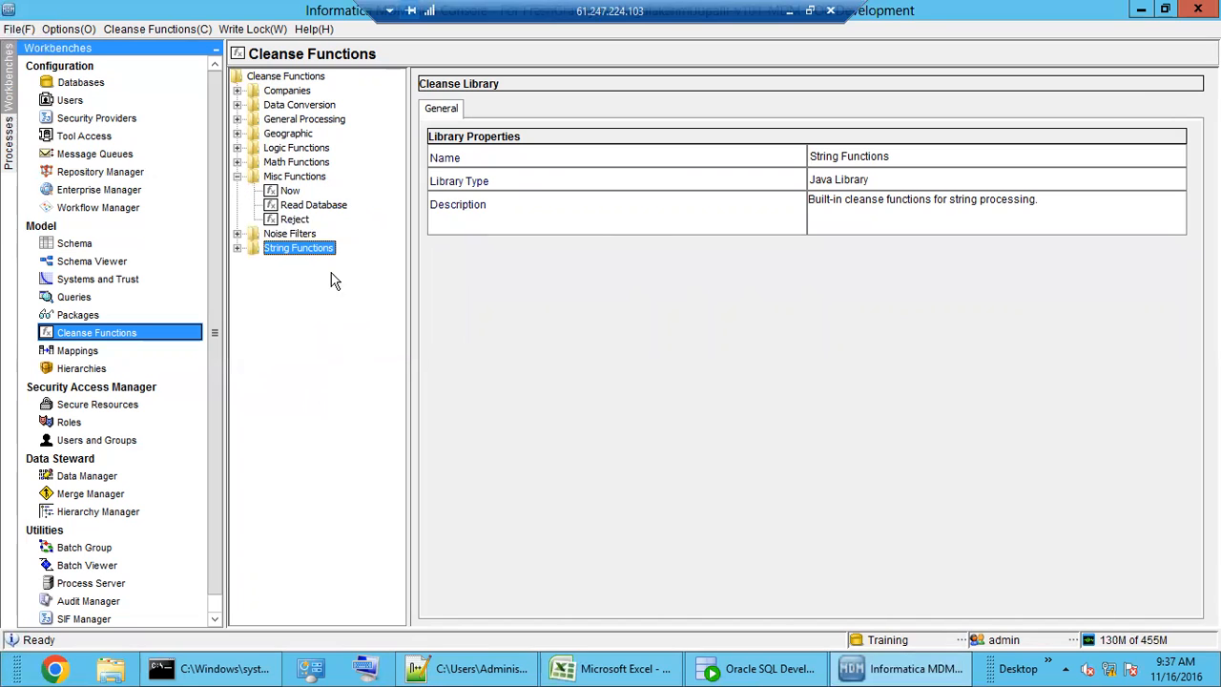
pyautogui.click(290, 191)
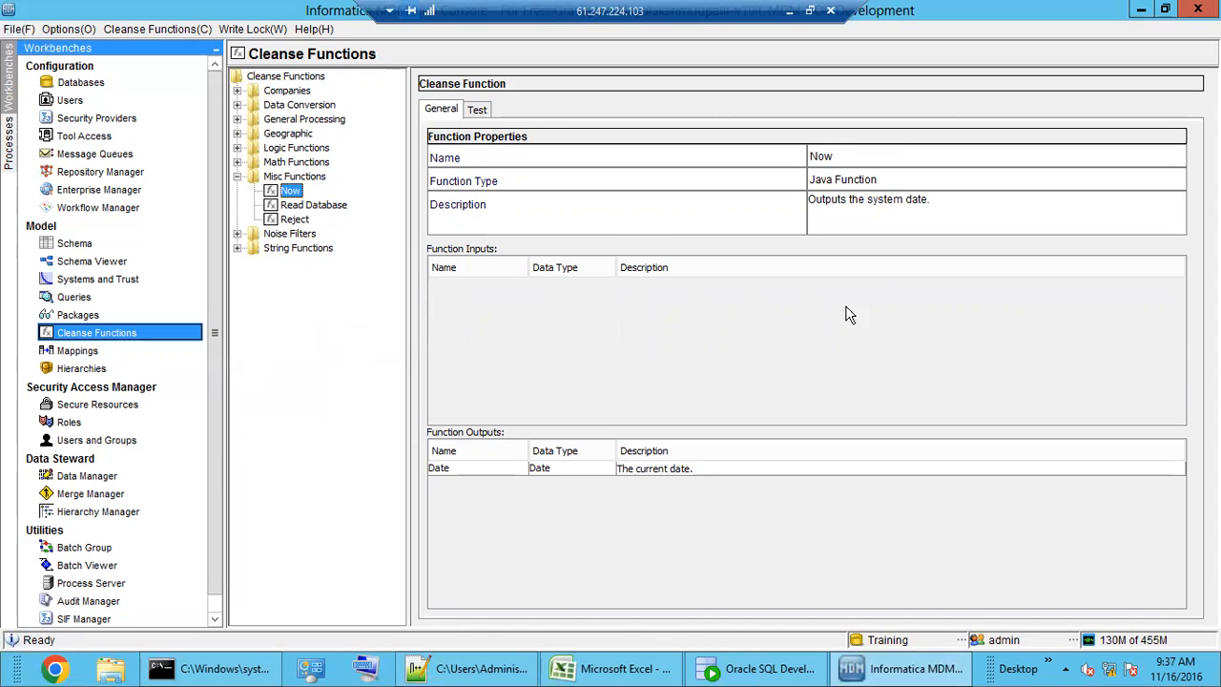
# - Highlight 'system date' in Now's description and test it, returning November 16, 2016 - 09:37:27
pyautogui.moveTo(930, 203); pyautogui.dragTo(885, 204)
pyautogui.click(870, 206)
pyautogui.hotkey('shift', 'End')
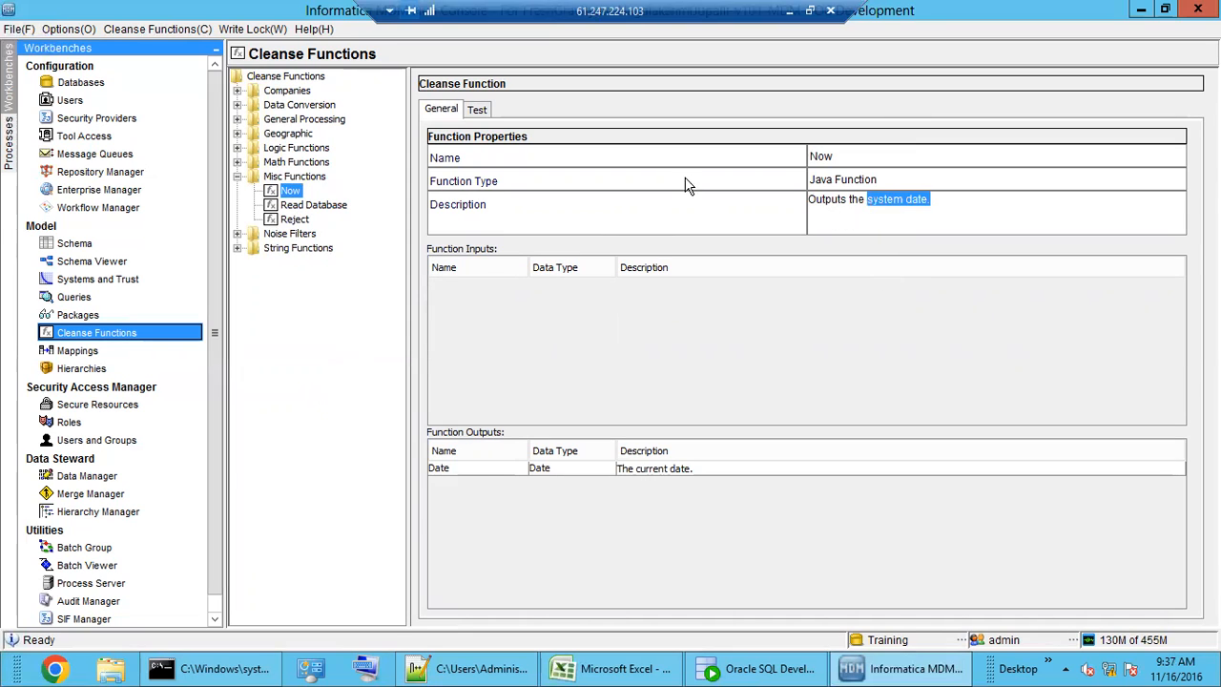
pyautogui.click(477, 109)
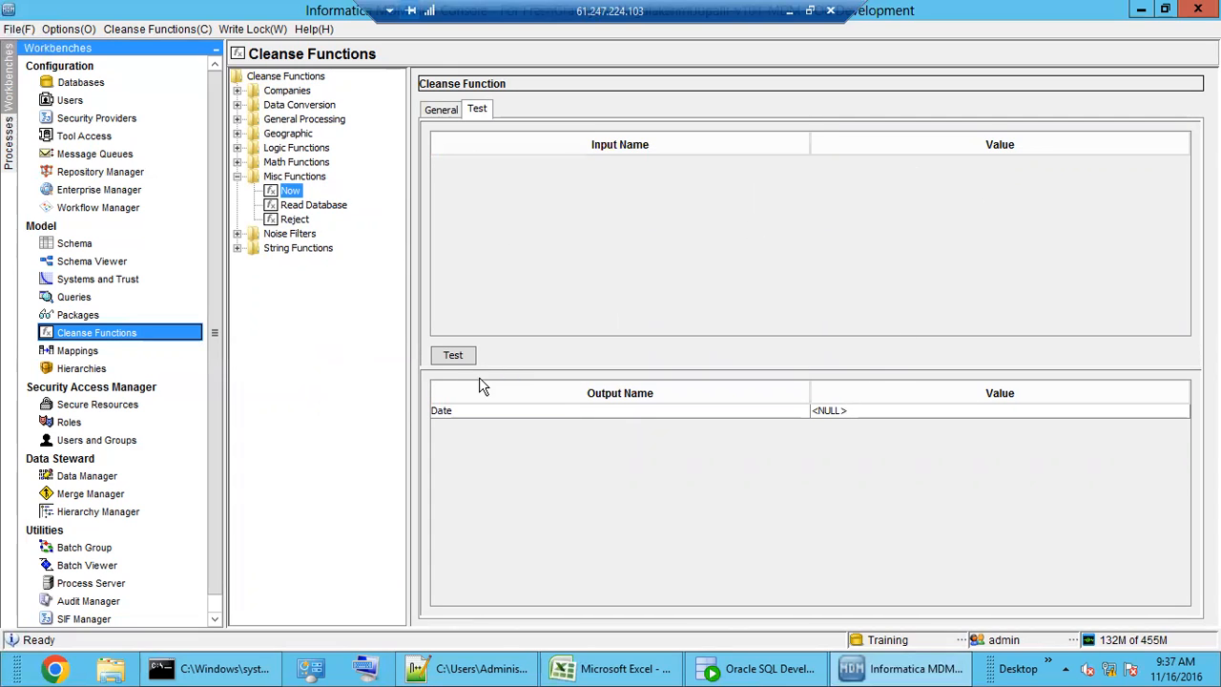
pyautogui.click(456, 357)
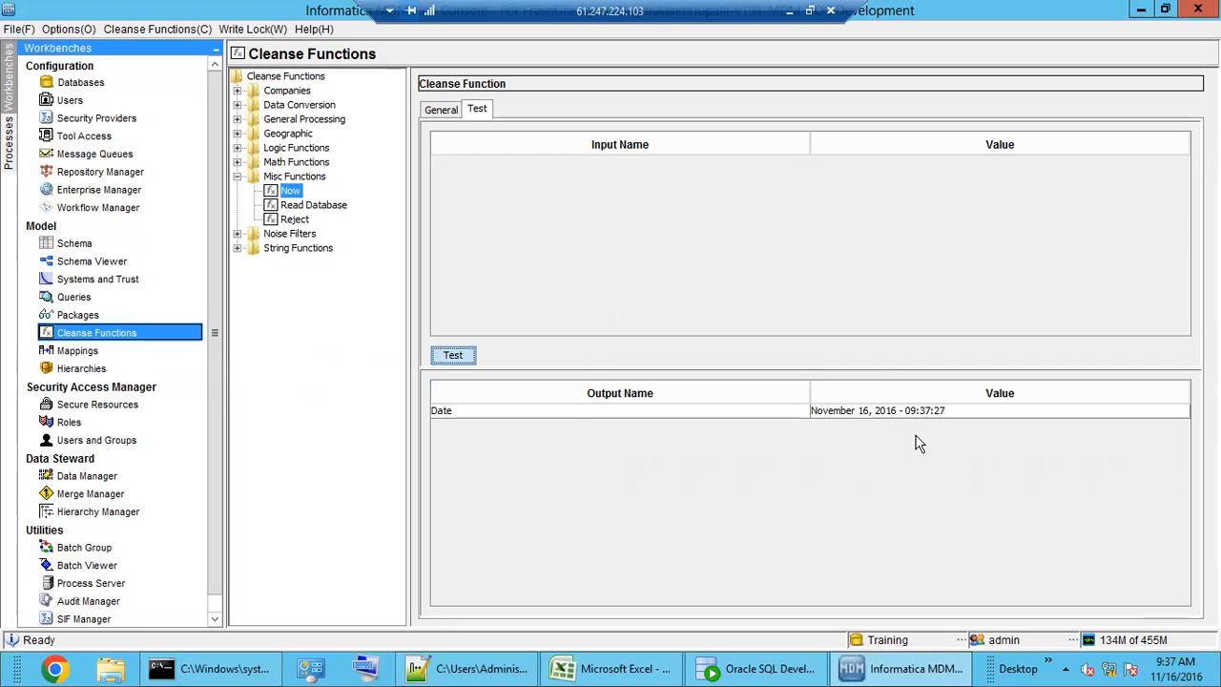
# - Compare the Date output with the system clock, then show Read Database's properties
pyautogui.click(1179, 674)
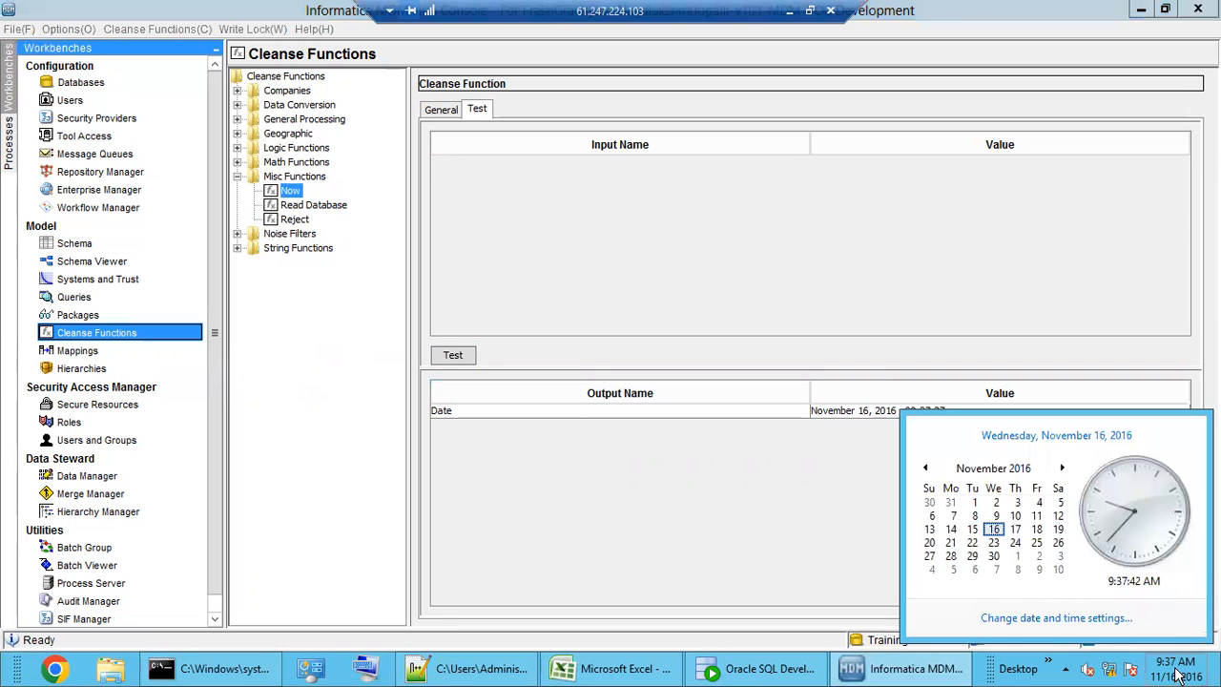
pyautogui.click(889, 450)
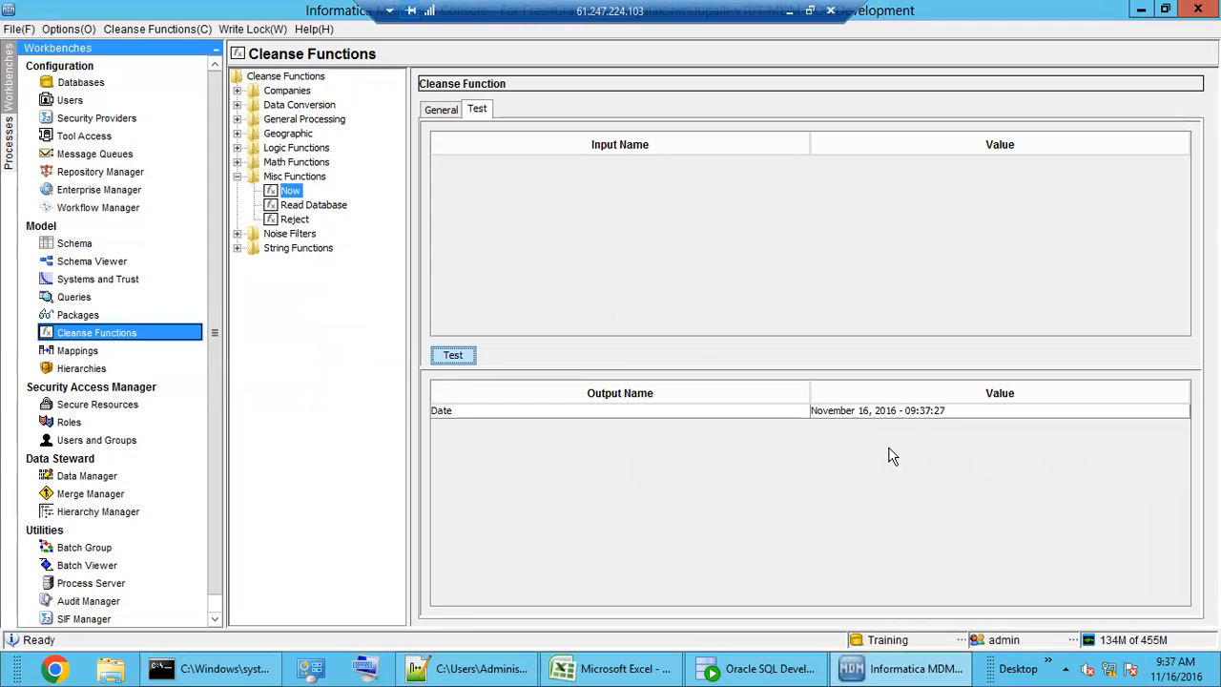
pyautogui.click(950, 412)
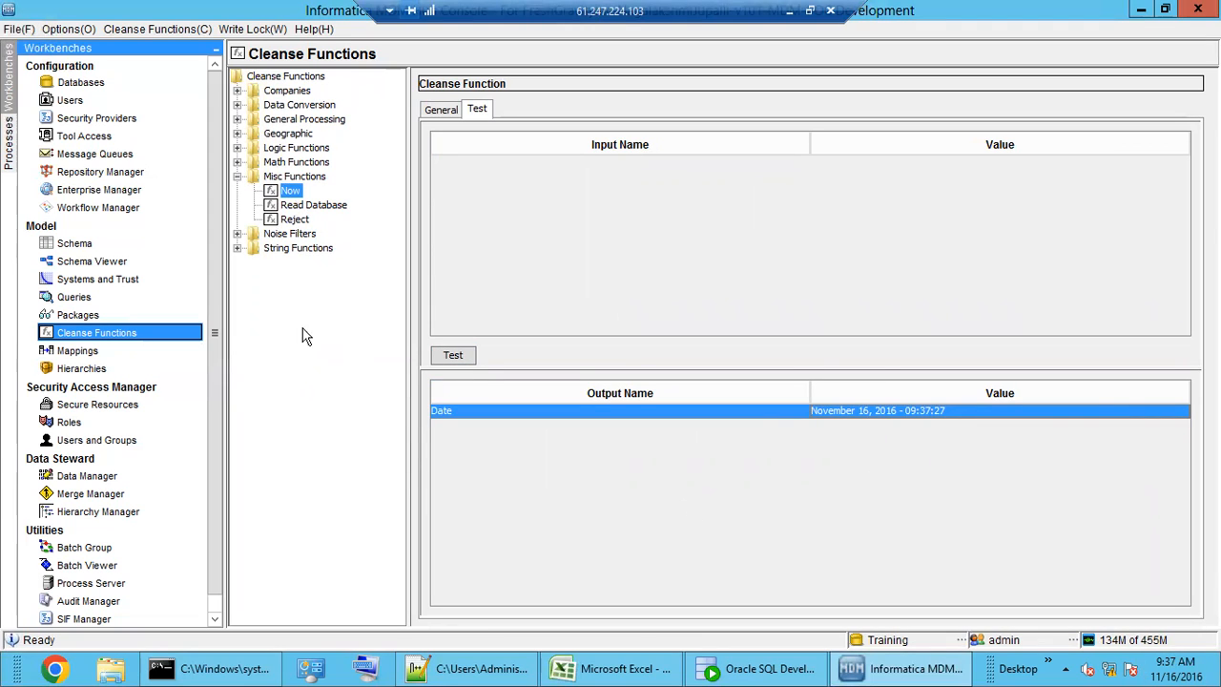
pyautogui.click(313, 206)
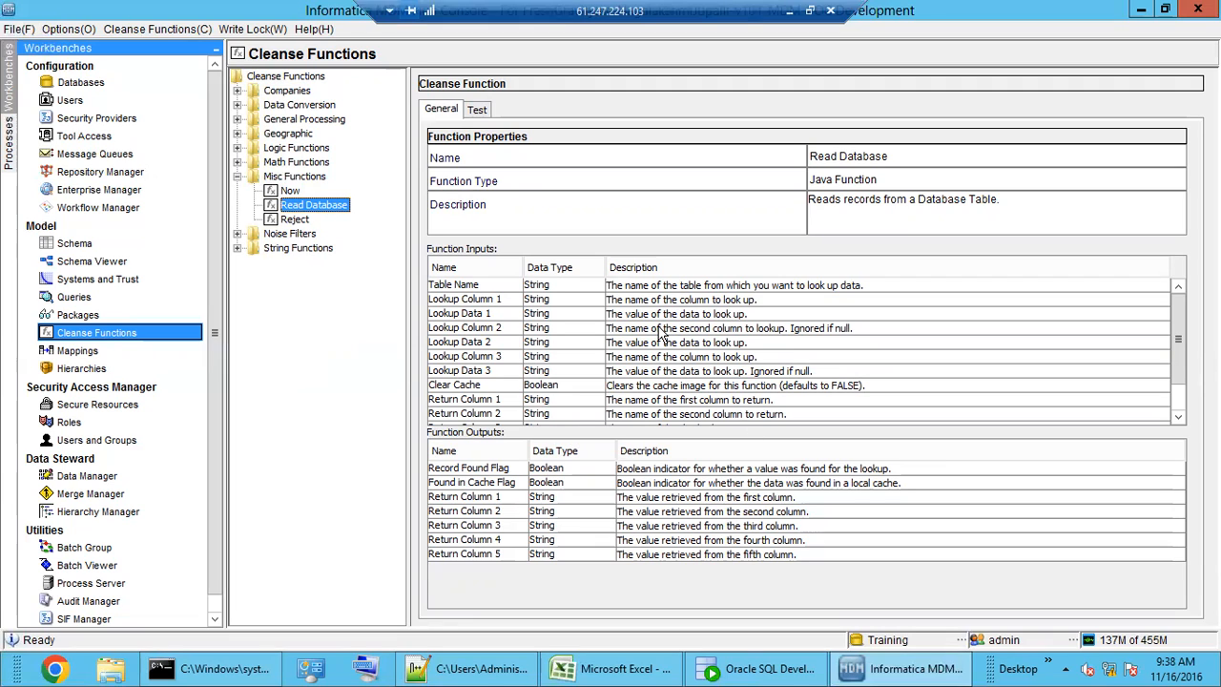
pyautogui.click(687, 268)
pyautogui.click(668, 500)
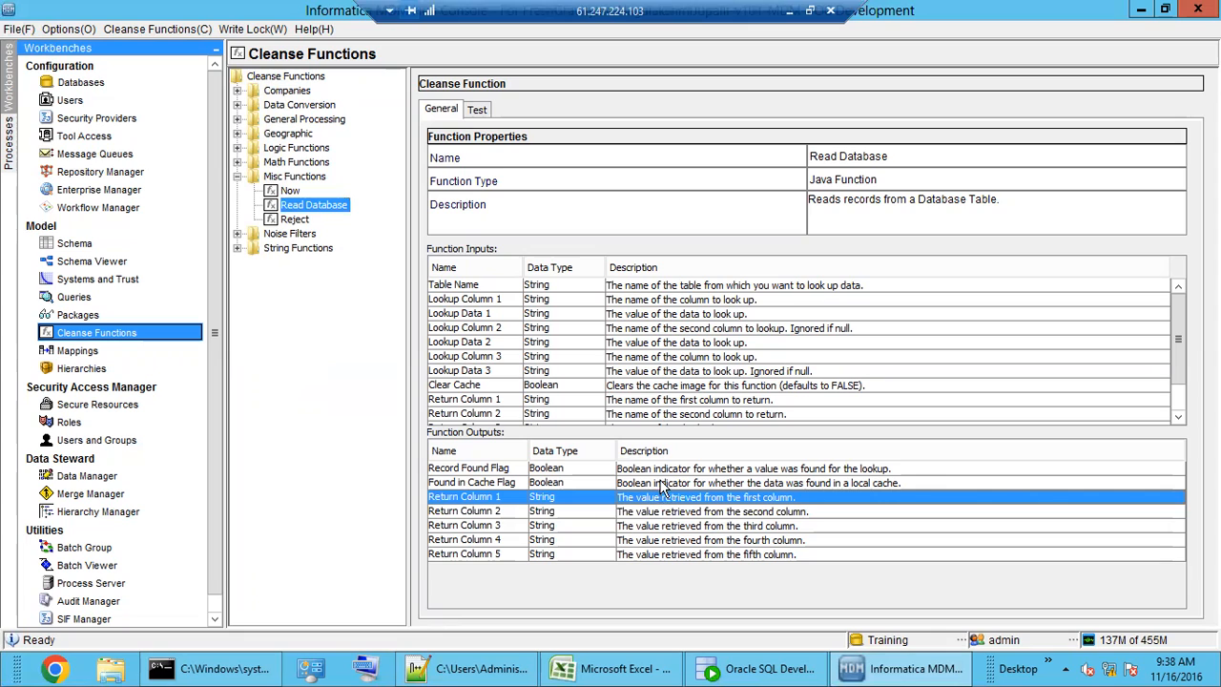
pyautogui.click(620, 346)
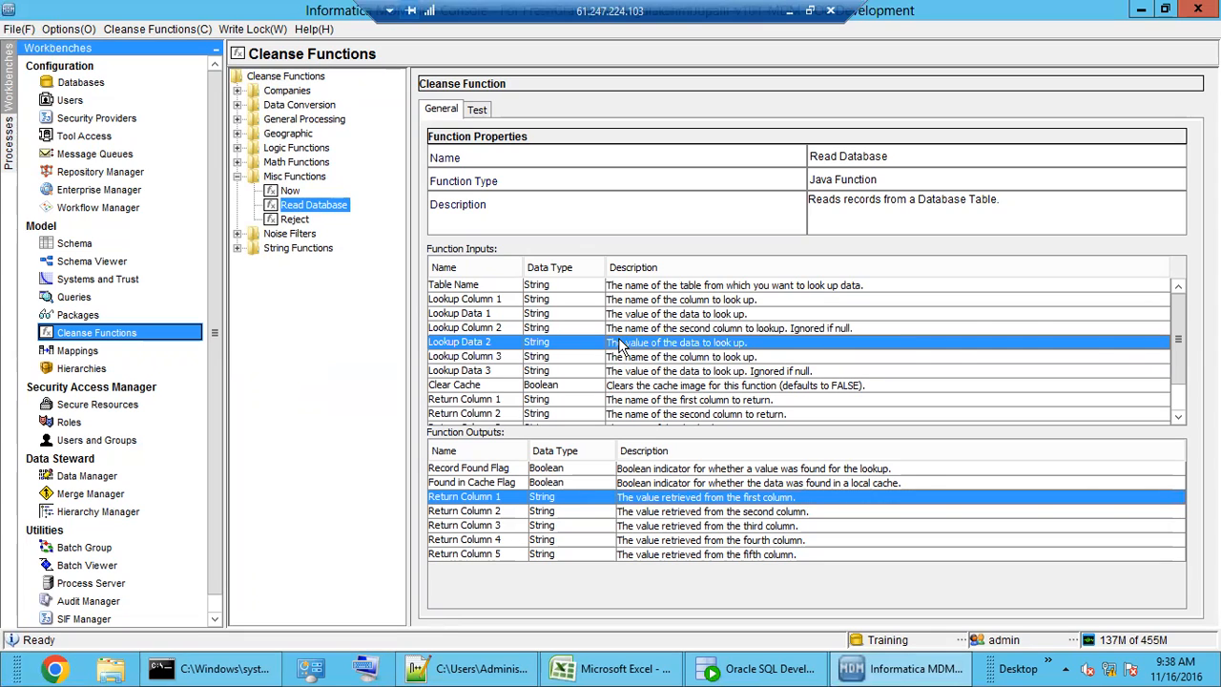
pyautogui.click(591, 328)
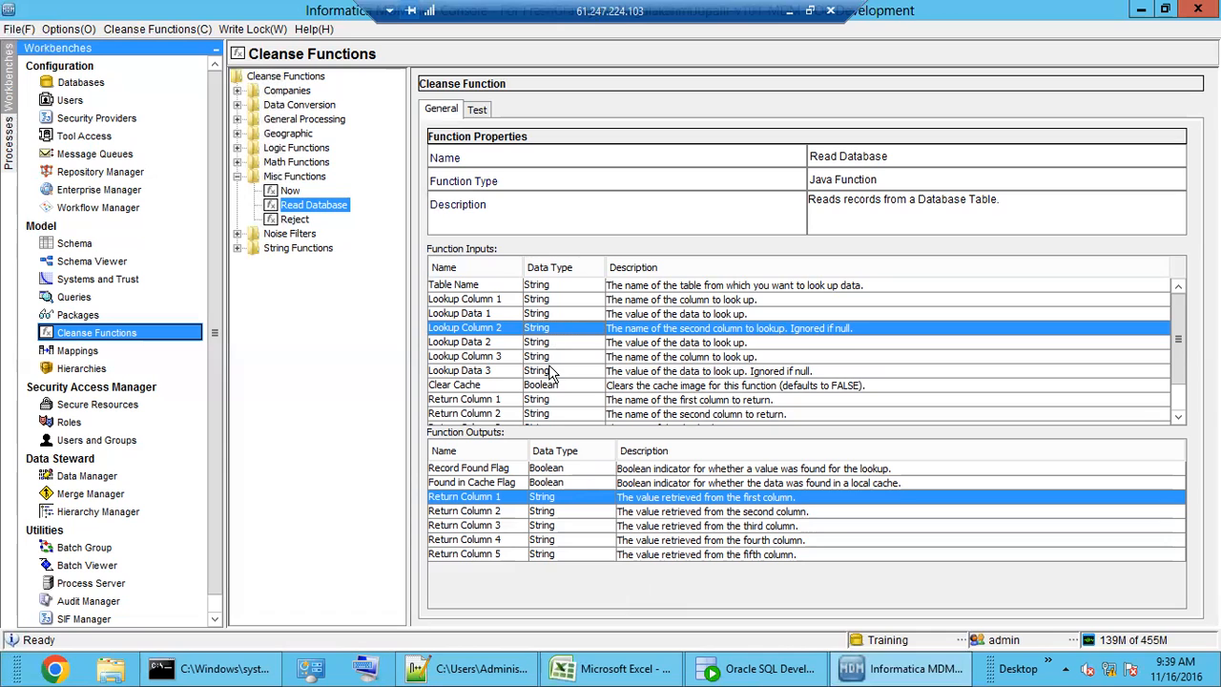
pyautogui.scroll(-1, 552, 374)
pyautogui.moveTo(1179, 378); pyautogui.dragTo(1175, 410)
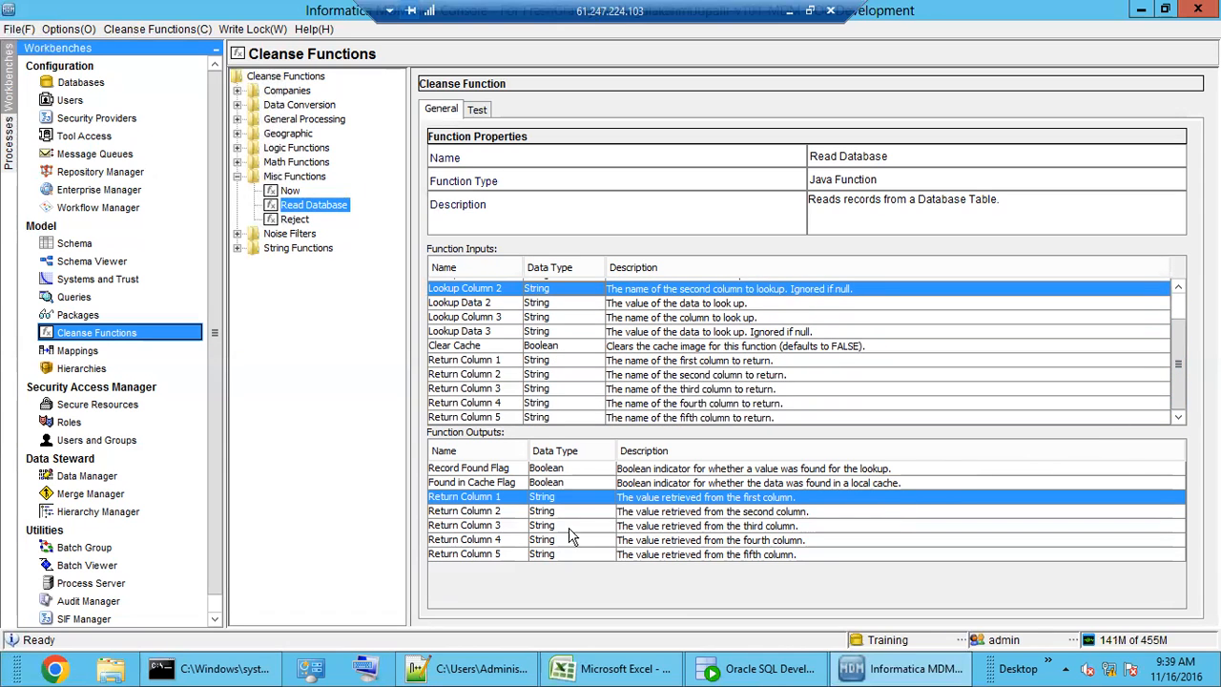
pyautogui.click(520, 541)
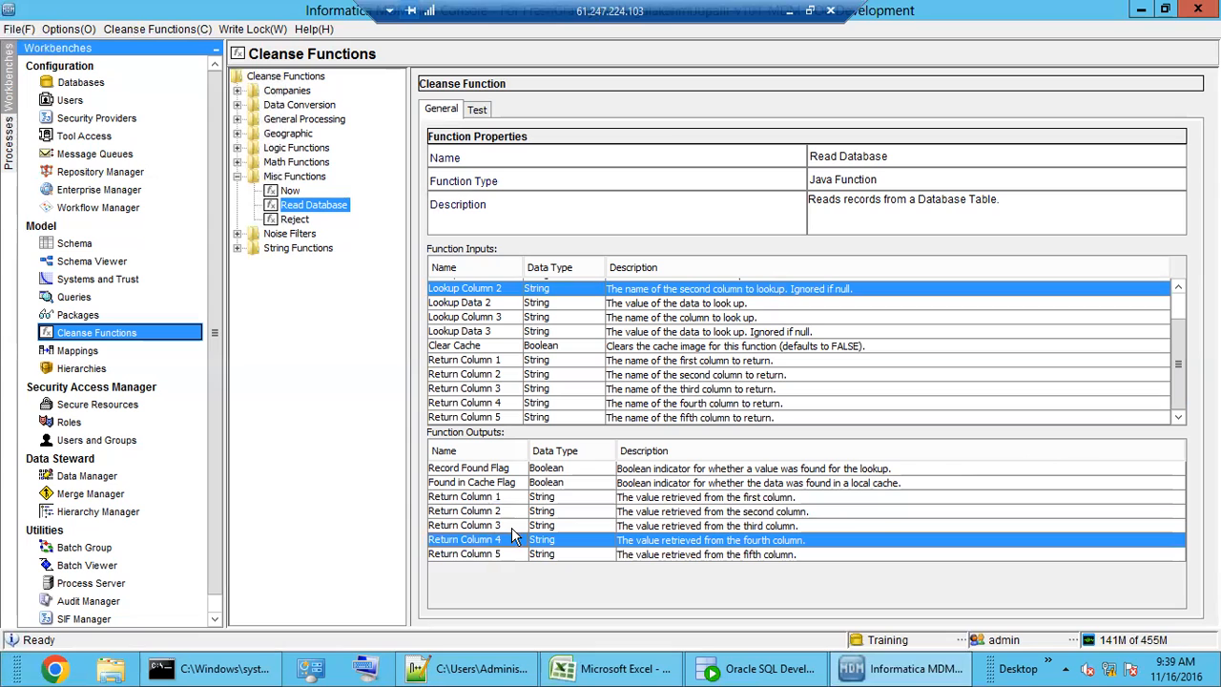
pyautogui.scroll(1, 546, 406)
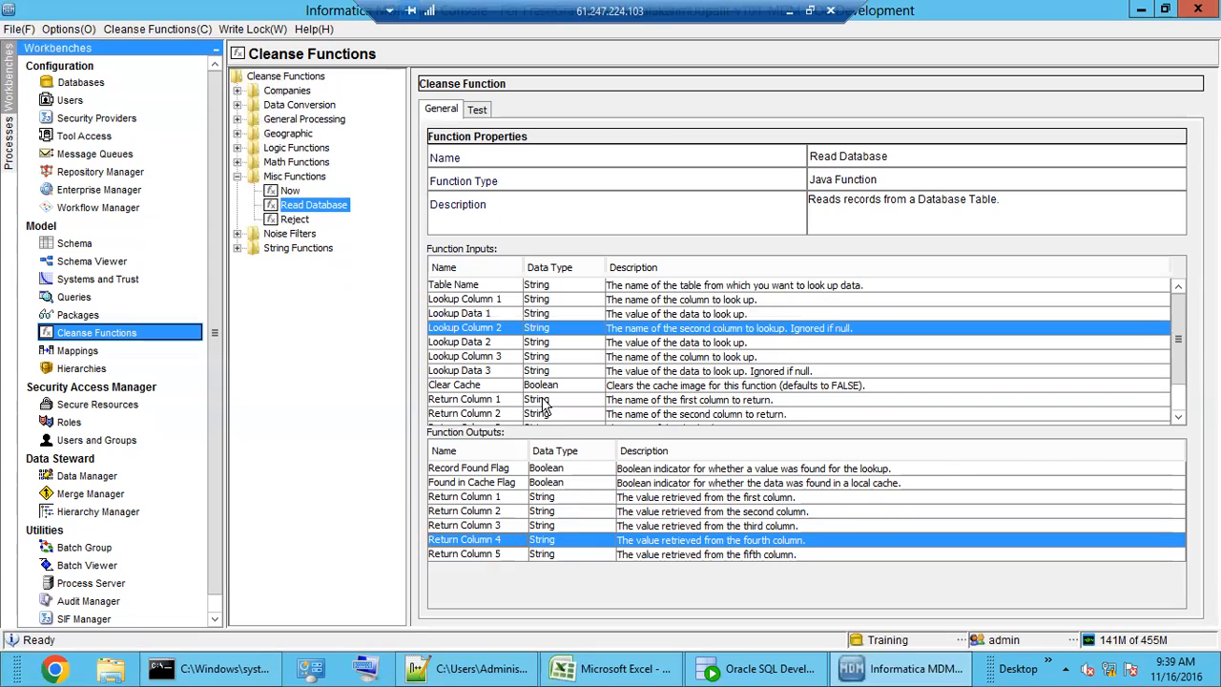
pyautogui.click(495, 288)
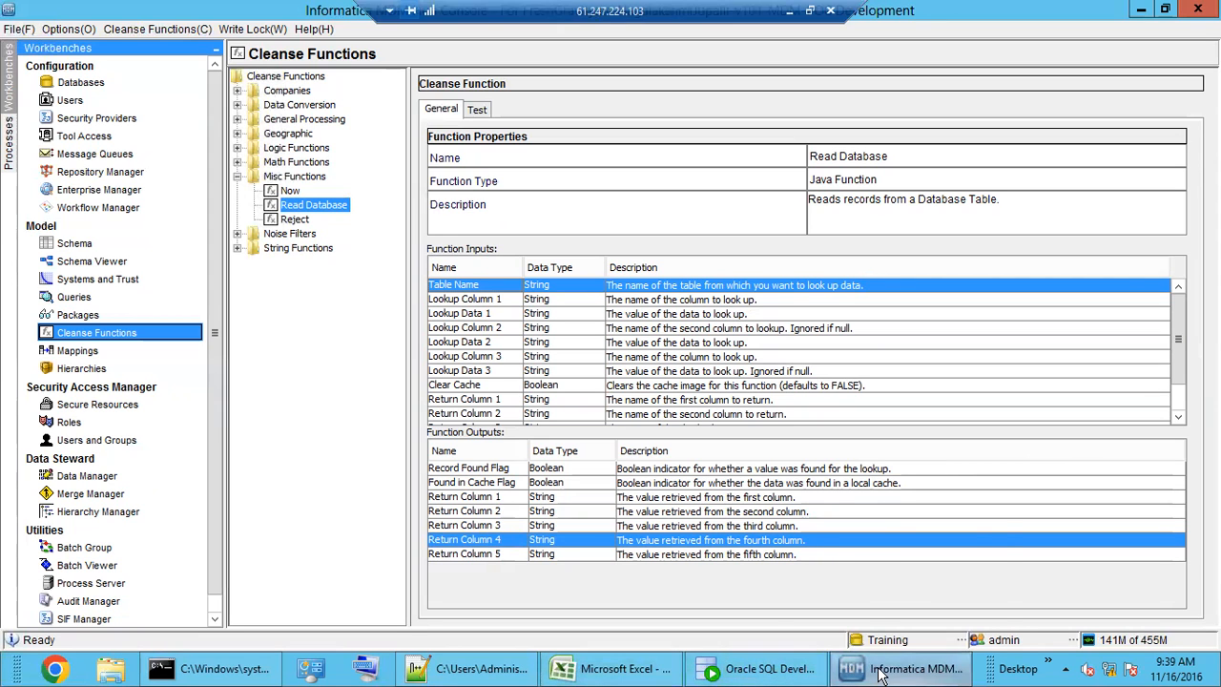
# - In Oracle SQL Developer, open the C_L_CUST landing table's data grid
pyautogui.click(727, 673)
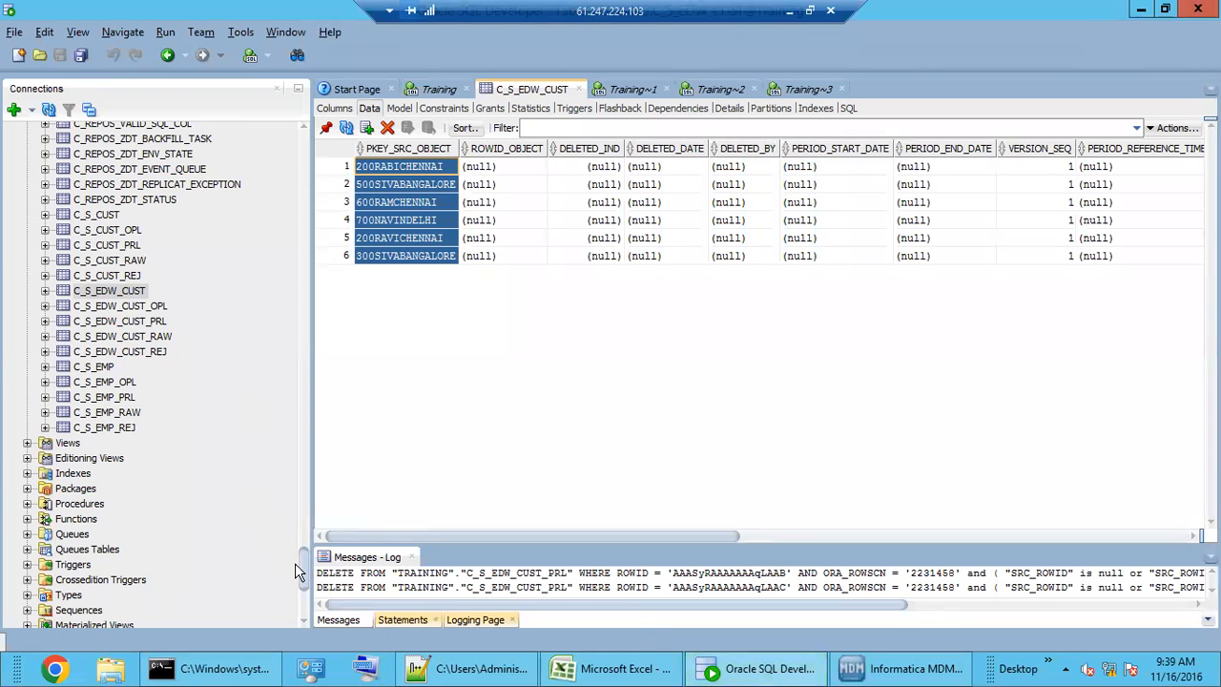
pyautogui.moveTo(301, 565); pyautogui.dragTo(298, 146)
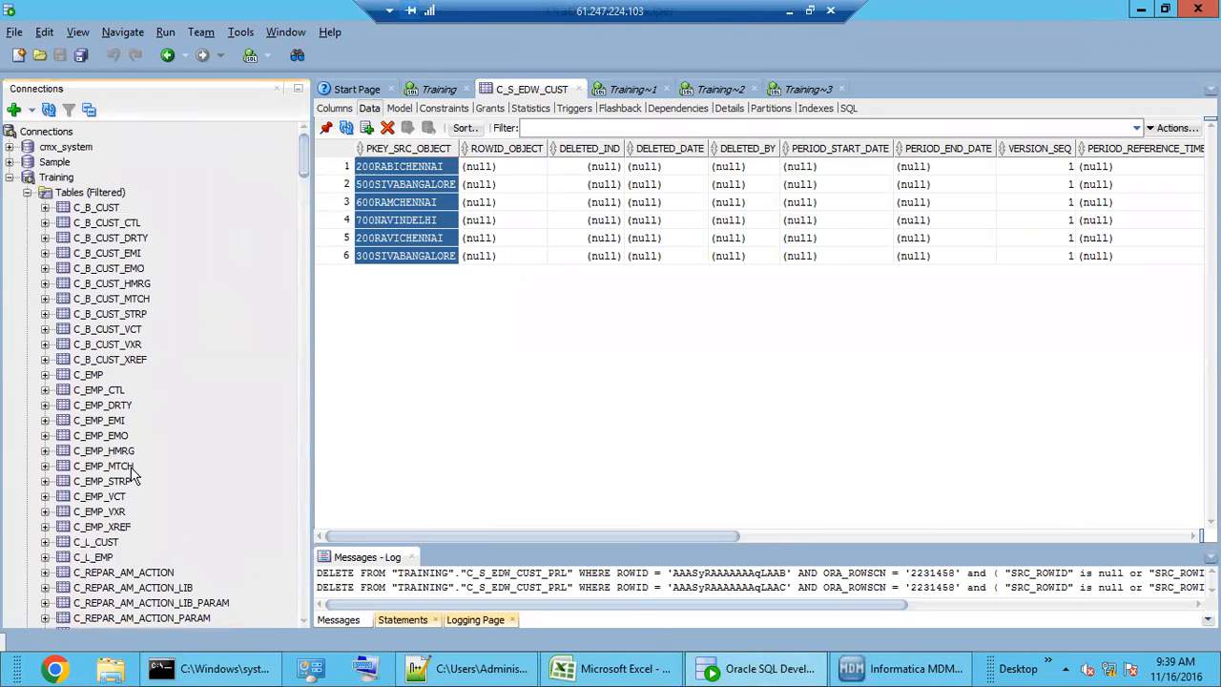
pyautogui.scroll(-3, 134, 481)
pyautogui.click(101, 405)
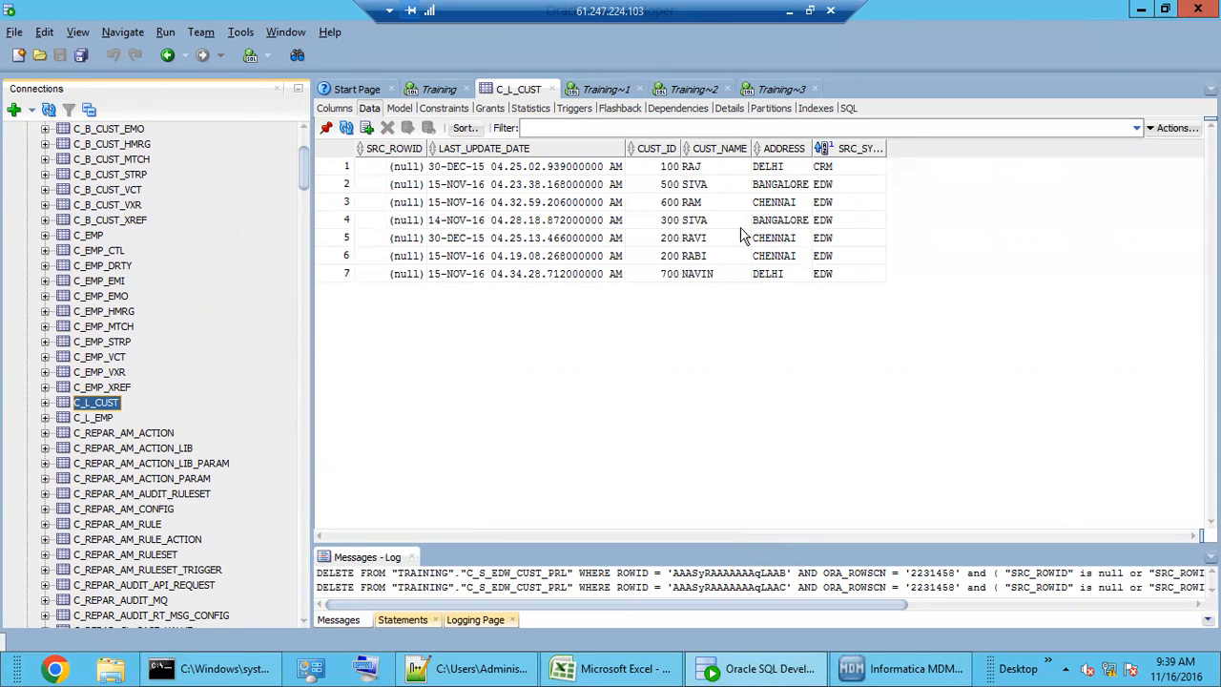
# - Highlight the customers' CUST_ID, CUST_NAME and ADDRESS values in the C_L_CUST grid
pyautogui.click(705, 204)
pyautogui.moveTo(779, 169); pyautogui.dragTo(778, 271)
pyautogui.moveTo(725, 184); pyautogui.dragTo(720, 256)
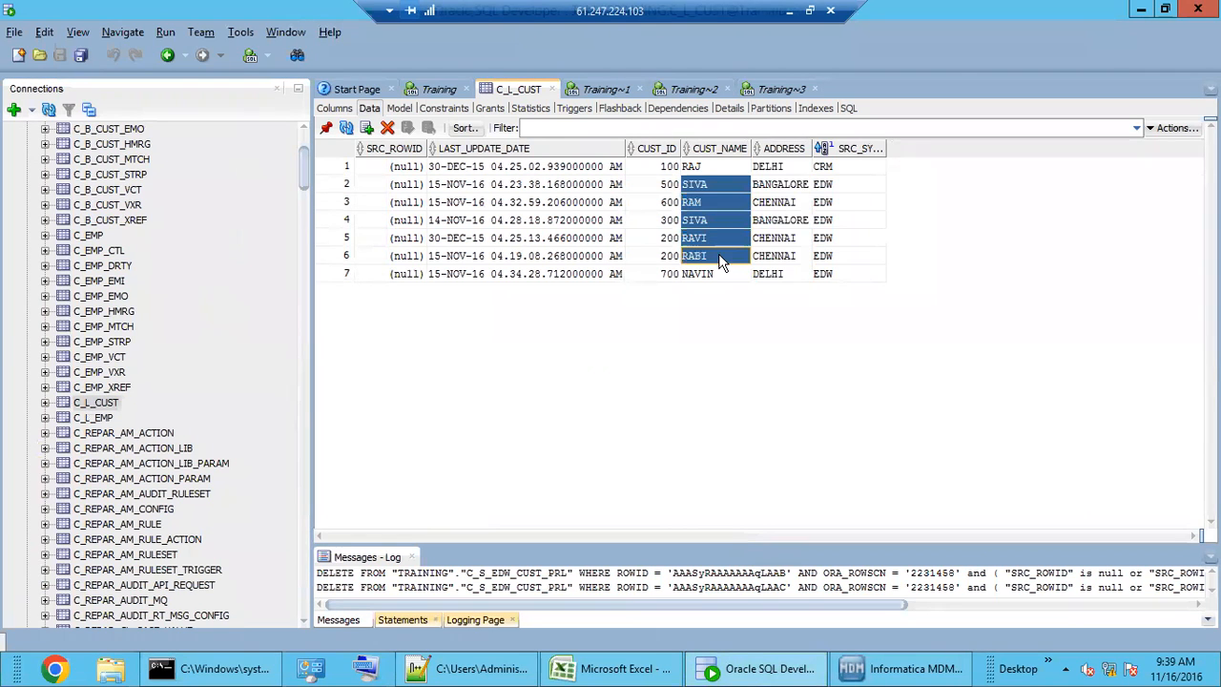
pyautogui.moveTo(668, 169); pyautogui.dragTo(668, 262)
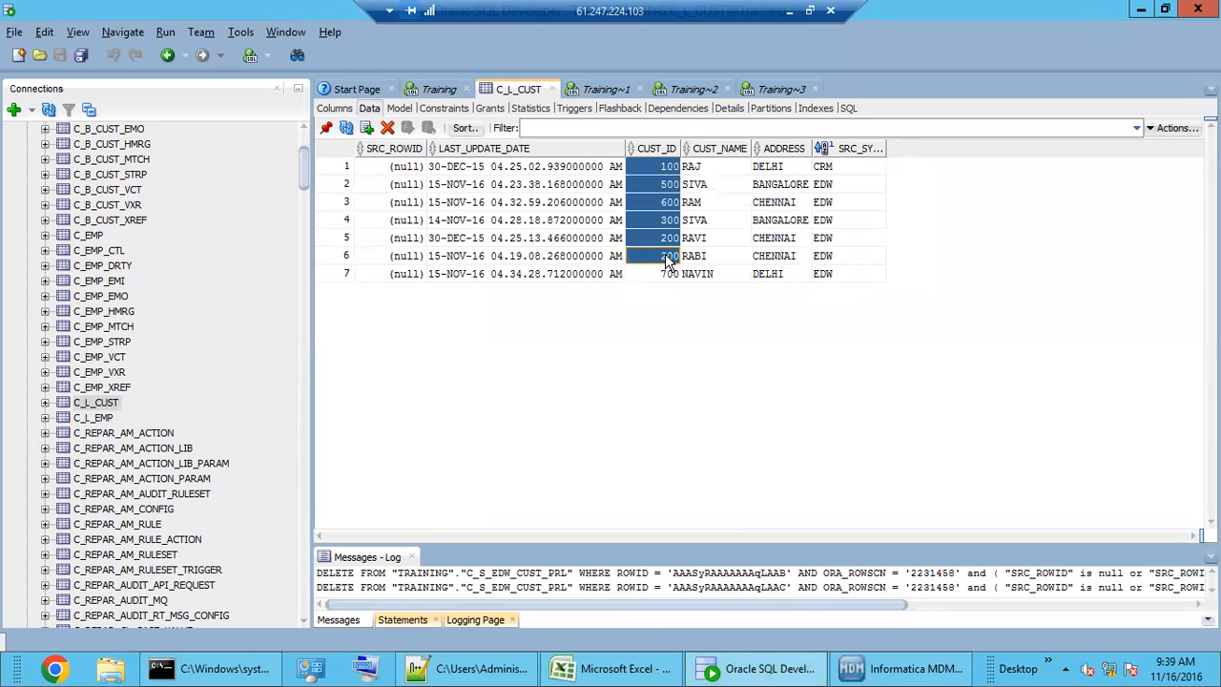
pyautogui.click(718, 172)
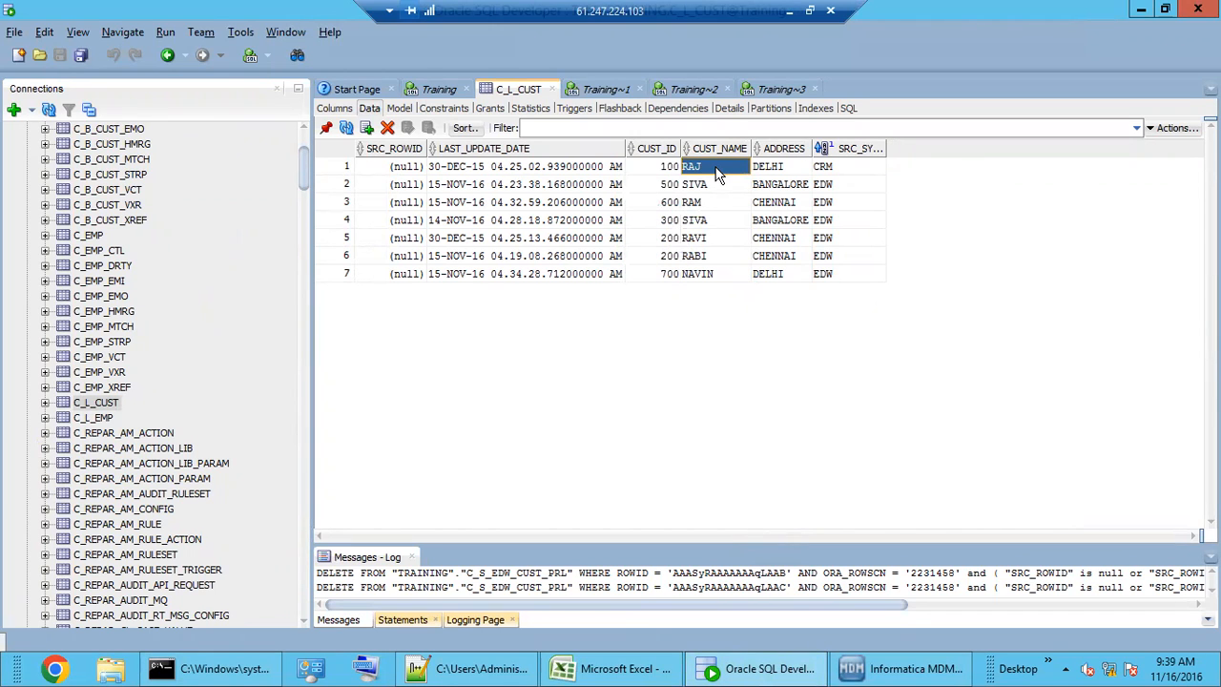
pyautogui.click(718, 221)
pyautogui.click(718, 173)
pyautogui.moveTo(718, 174); pyautogui.dragTo(714, 275)
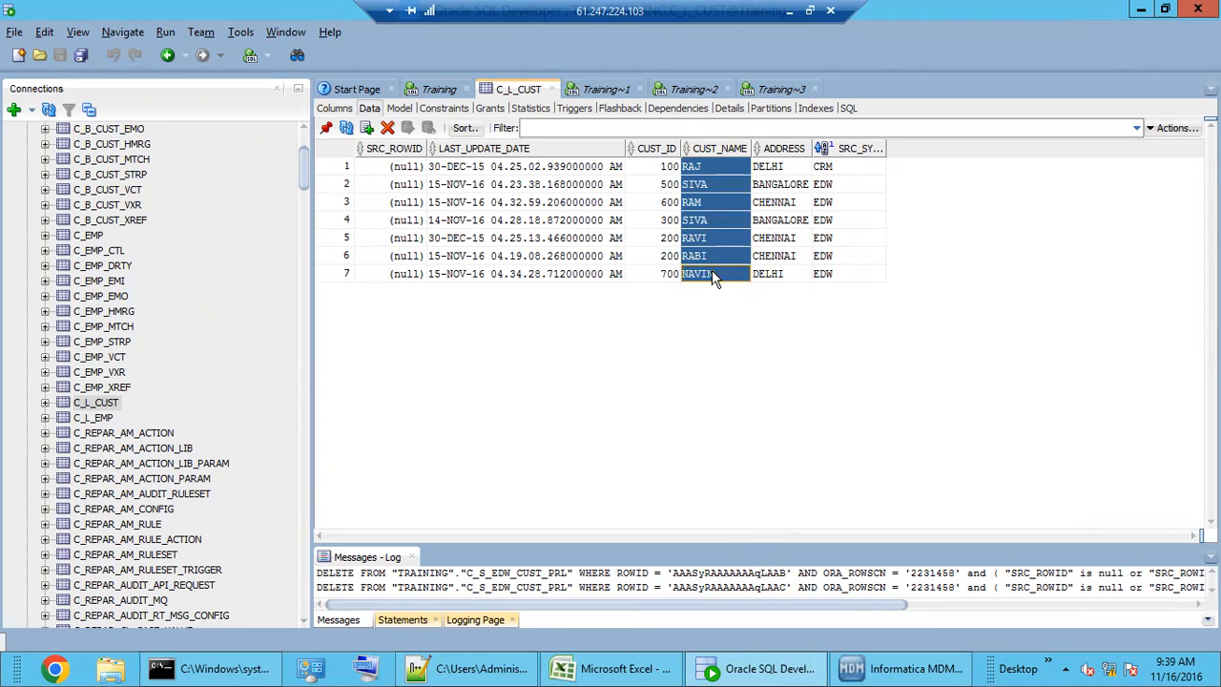
pyautogui.click(706, 172)
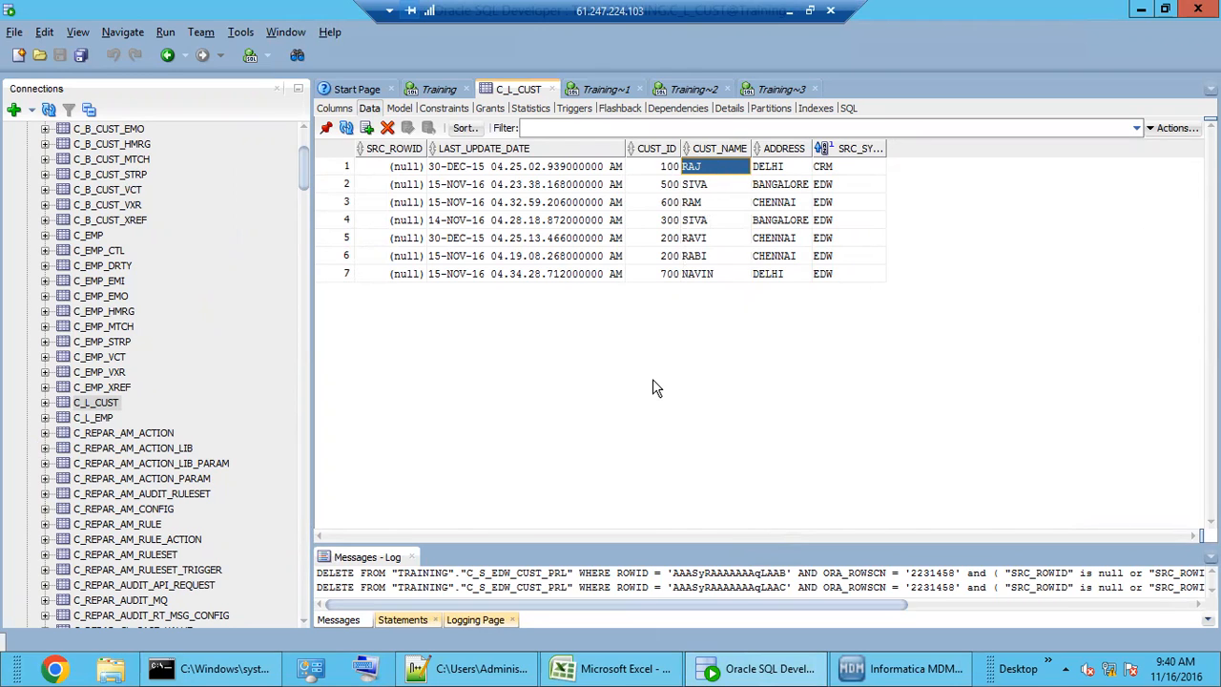
pyautogui.click(88, 406)
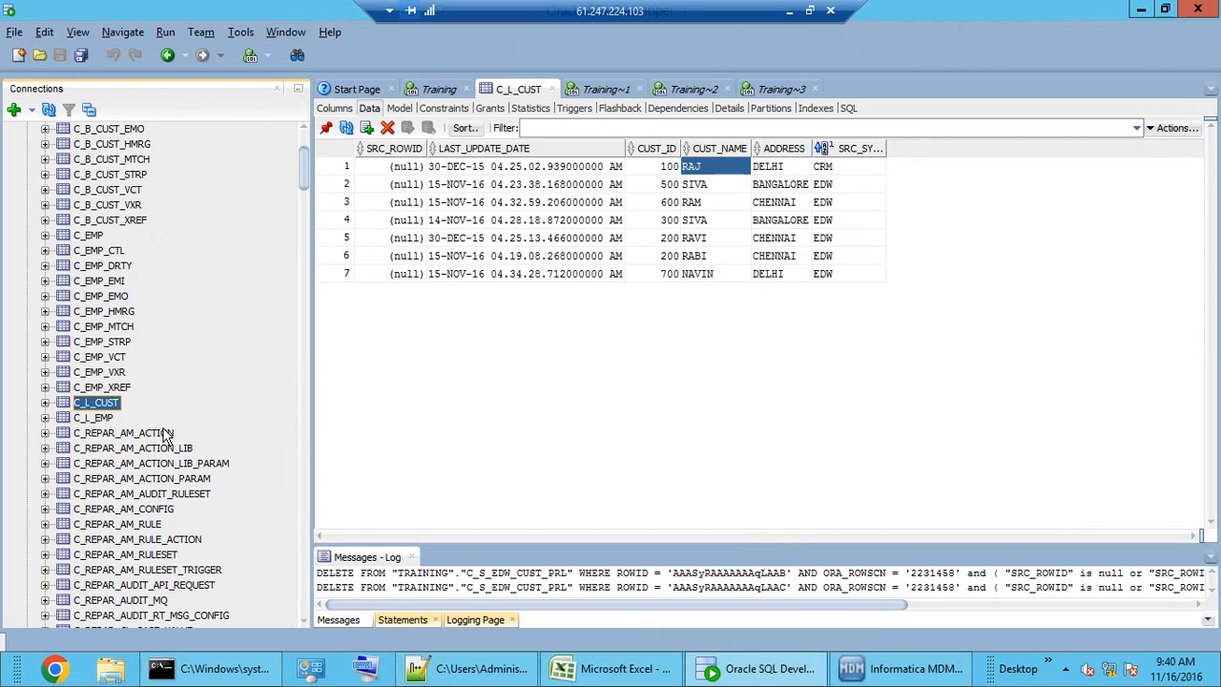
# - In the Hub Console's Schema workbench, add a new item under Landing Tables
pyautogui.click(907, 668)
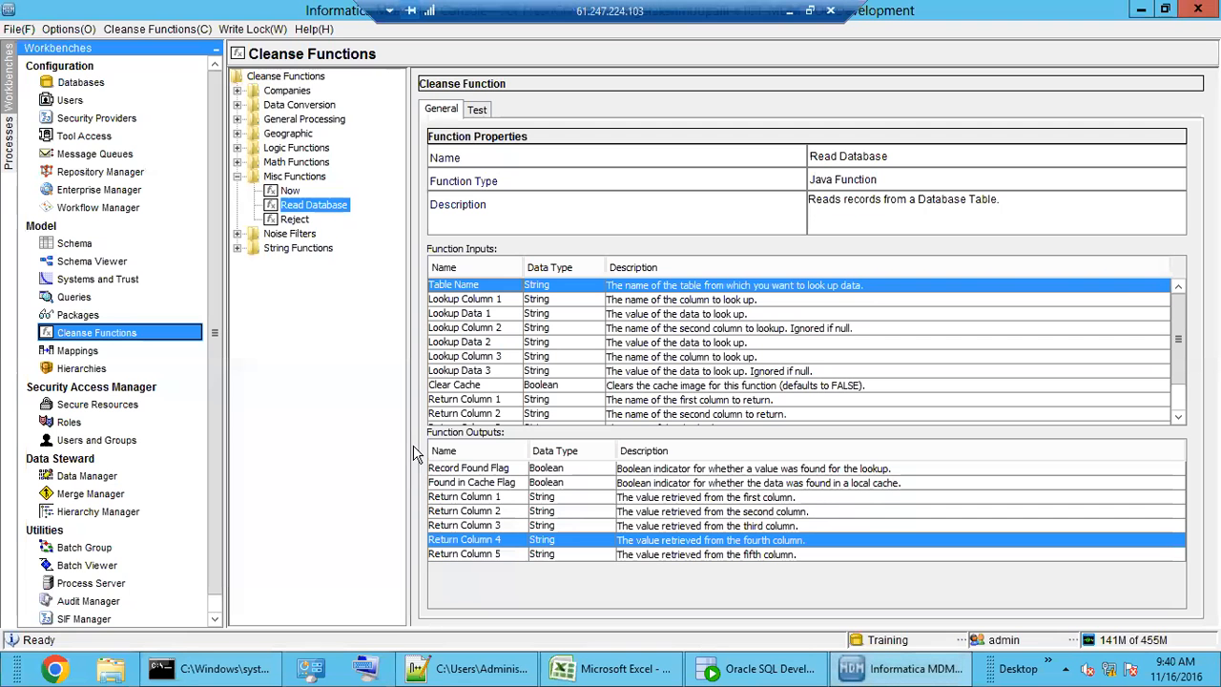
pyautogui.click(91, 246)
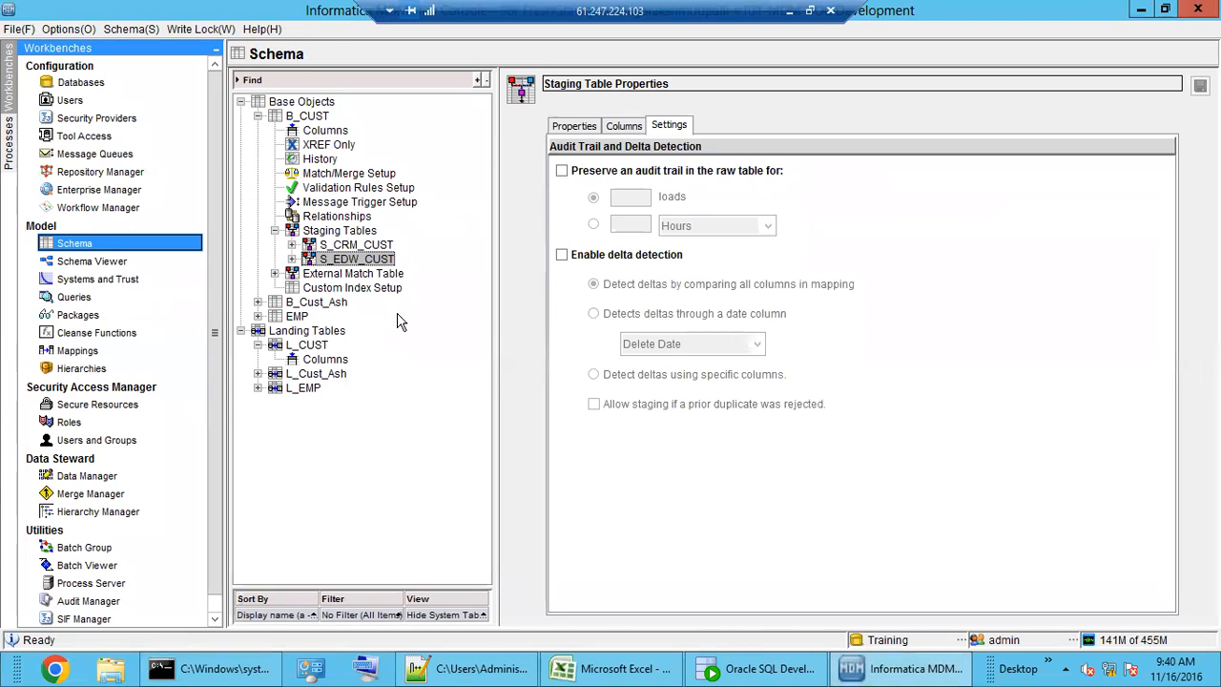
pyautogui.doubleClick(282, 117)
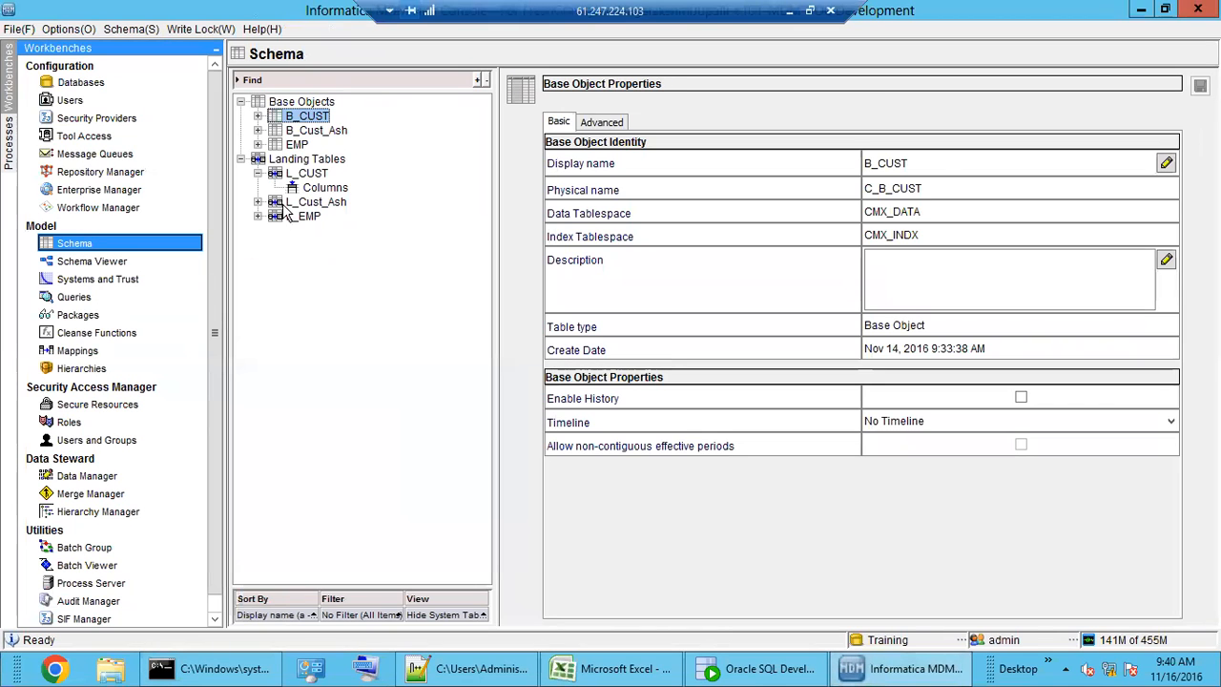
pyautogui.click(297, 159)
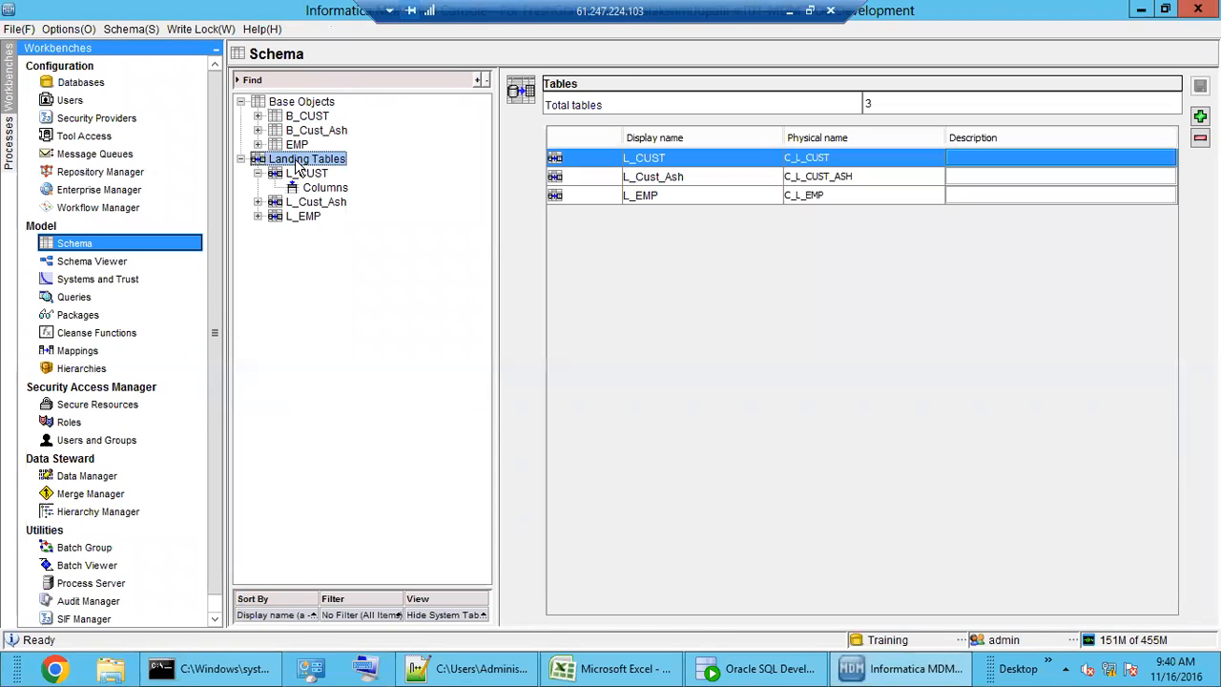
pyautogui.rightClick(298, 162)
pyautogui.click(336, 174)
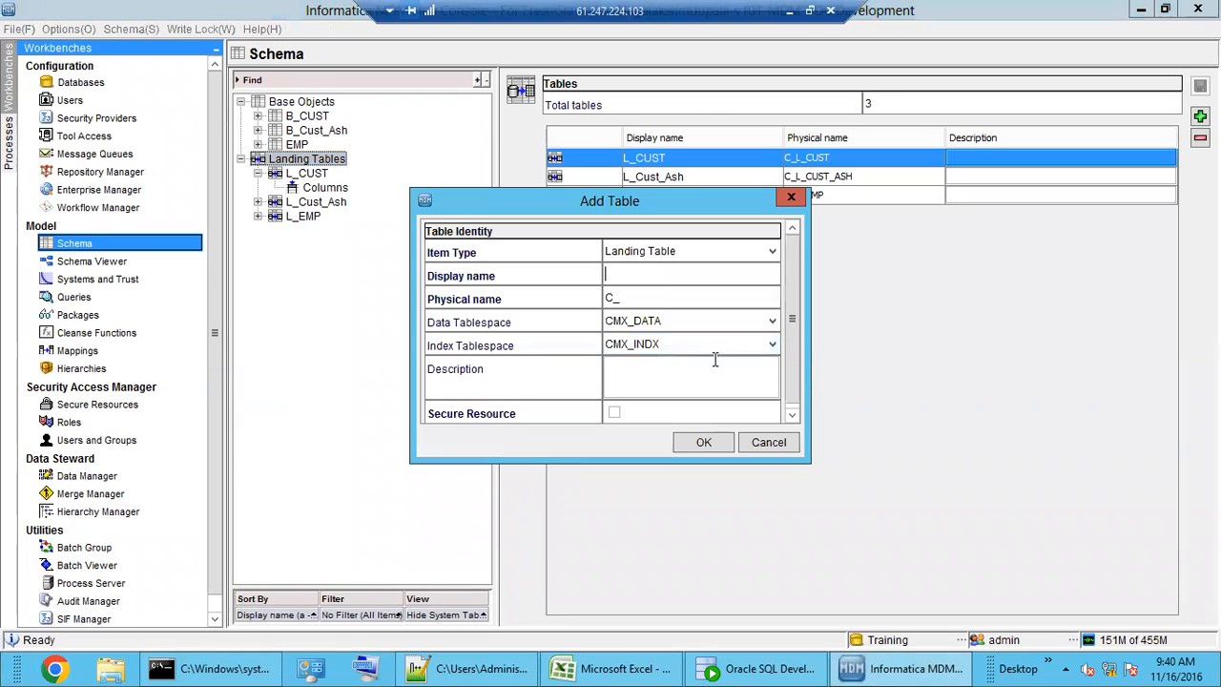
# - Name the landing table L_CUST_FULL_NAME with physical name C_L_CUST_FULL_NAME and create it
pyautogui.click(662, 278)
pyautogui.write('L_')
pyautogui.write('CUS')
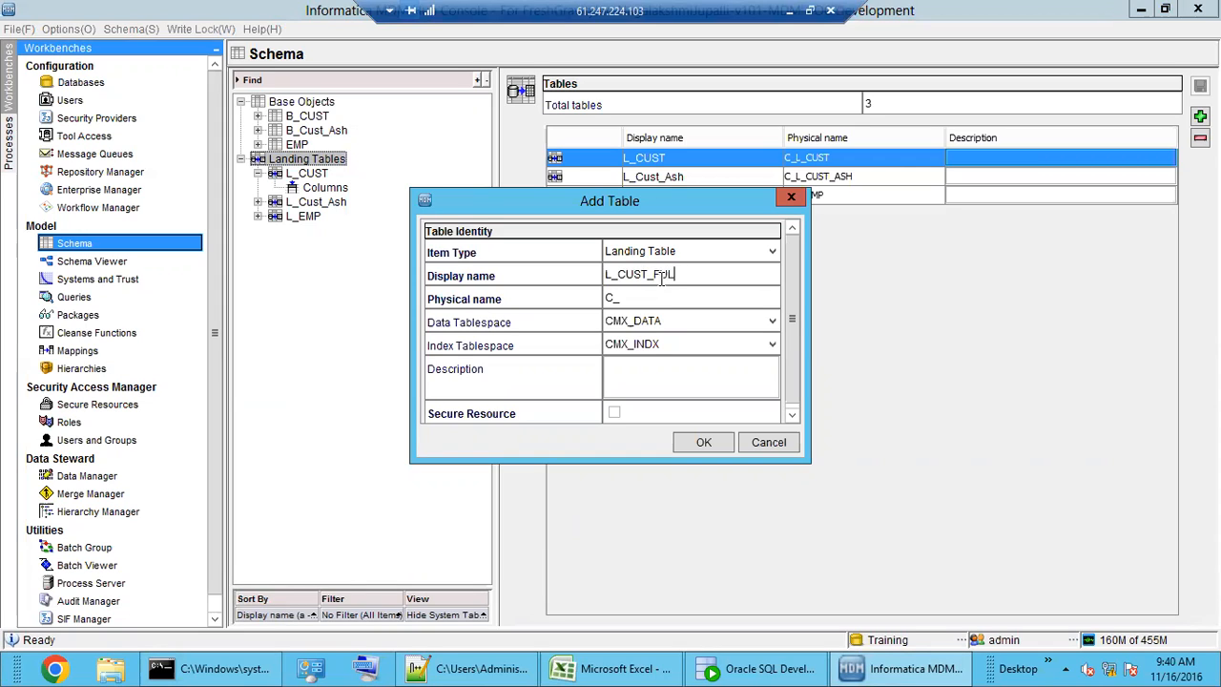
pyautogui.write('T_FULL_NAME')
pyautogui.click(667, 297)
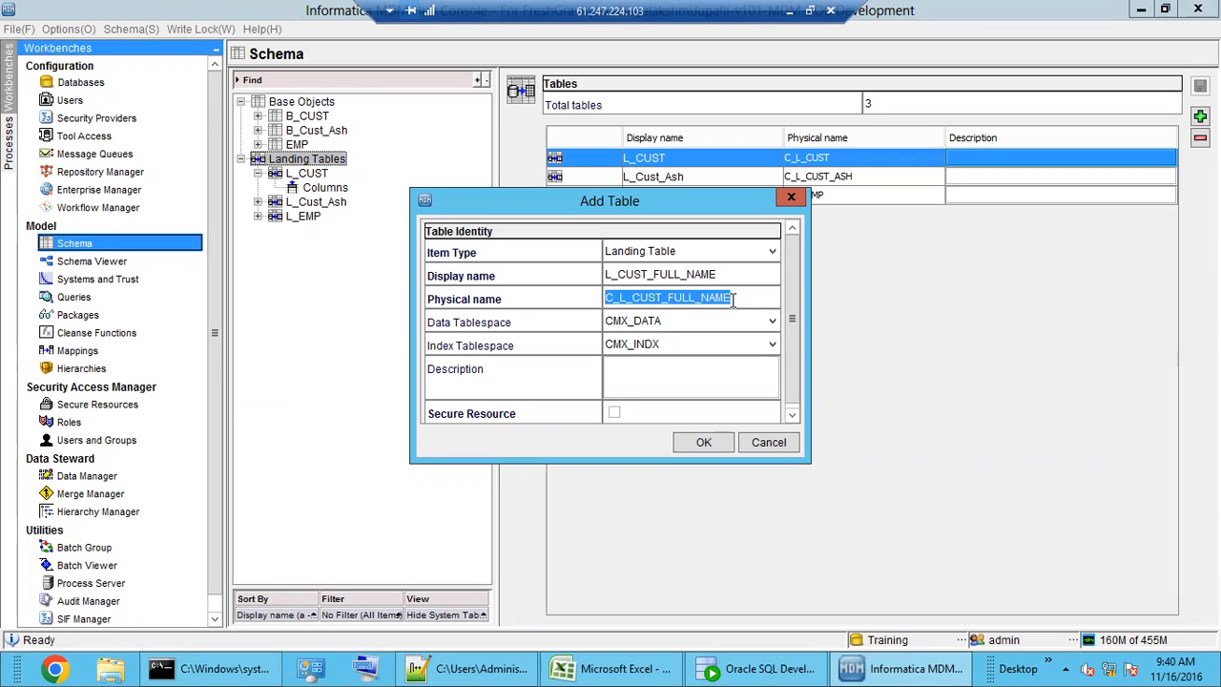
pyautogui.click(733, 299)
pyautogui.moveTo(618, 297); pyautogui.dragTo(598, 304)
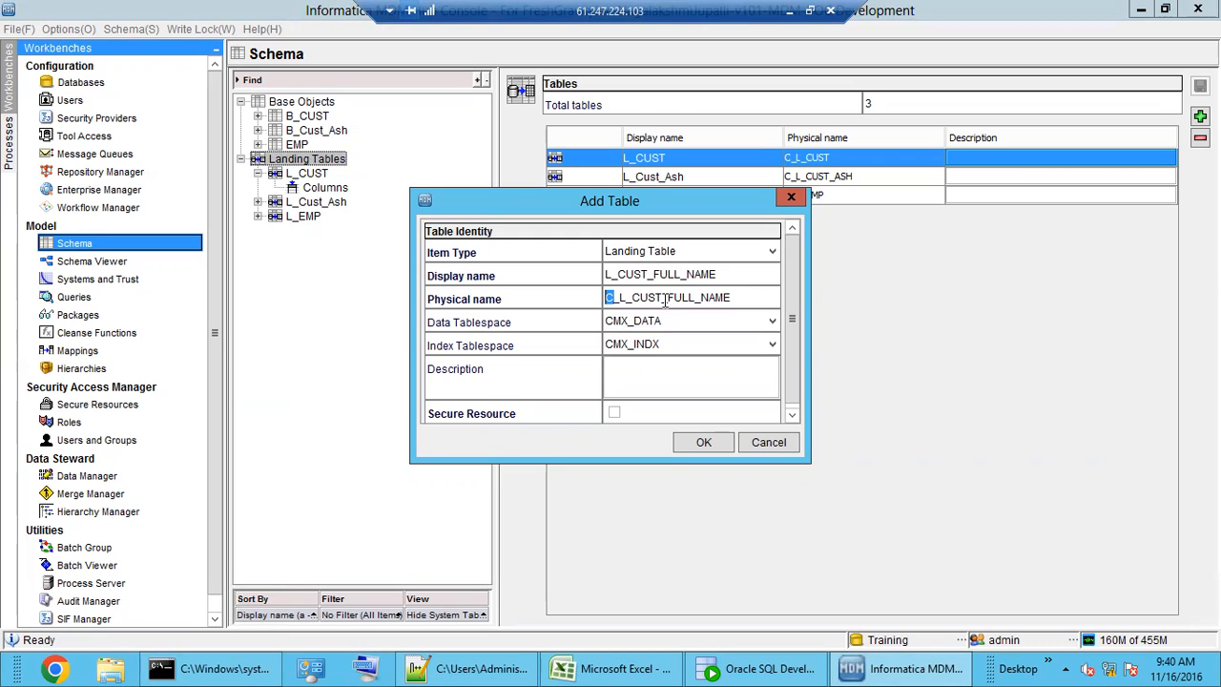
pyautogui.click(731, 298)
pyautogui.click(705, 445)
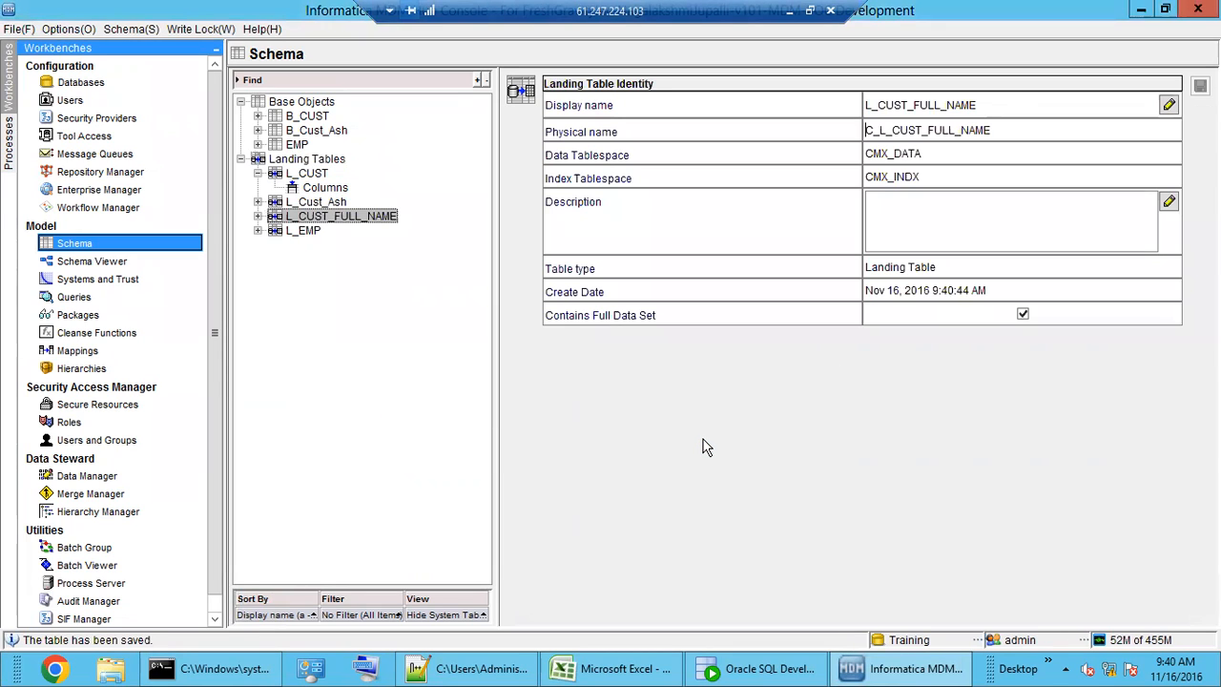
# - Add VARCHAR(50) columns CUST_NAME and FULL_CUST_NAME to L_CUST_FULL_NAME and save
pyautogui.doubleClick(322, 217)
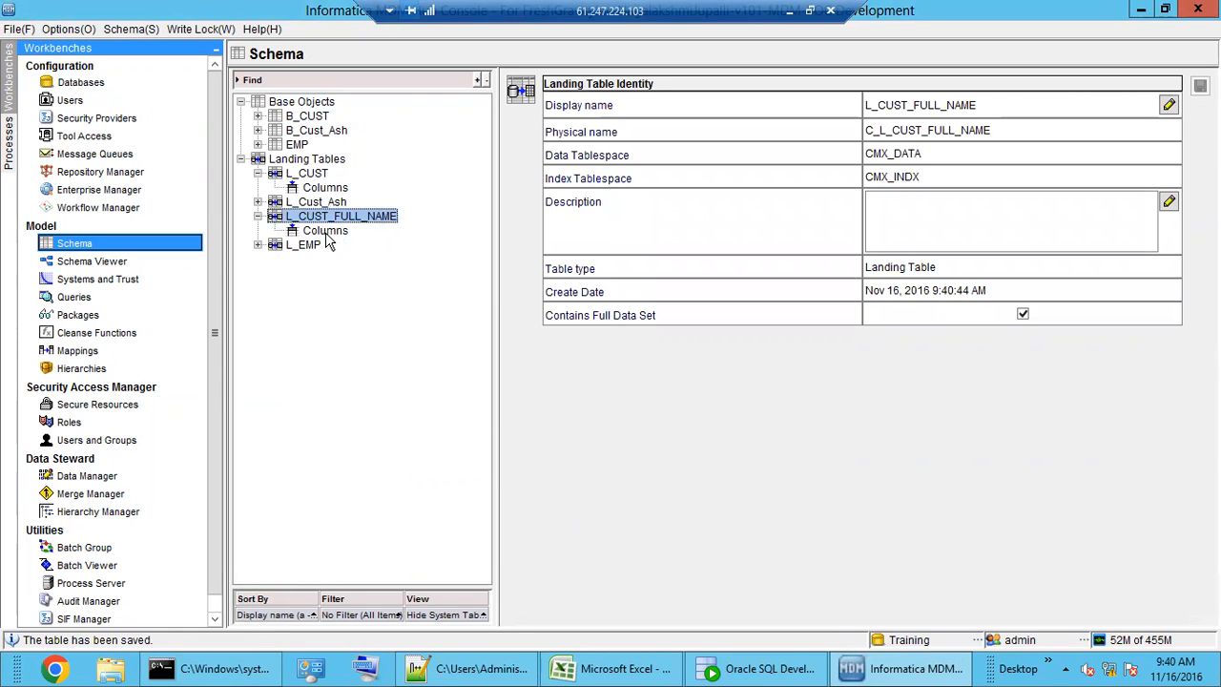
pyautogui.click(327, 234)
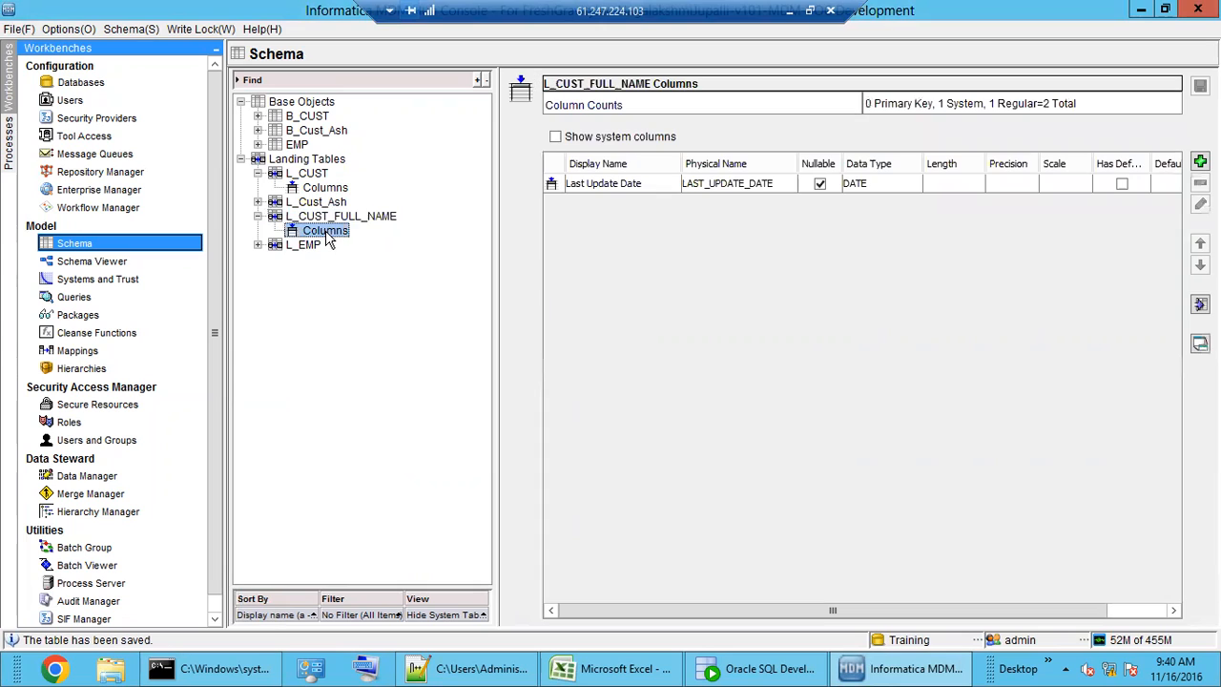
pyautogui.click(1199, 162)
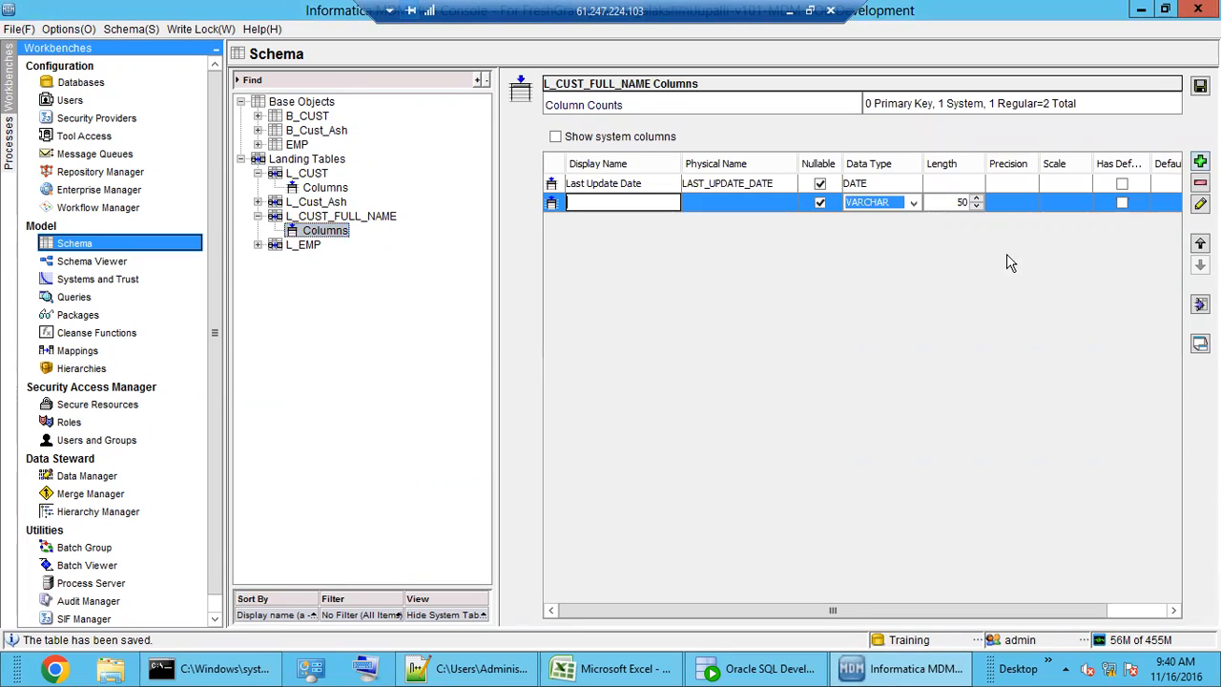
pyautogui.click(614, 203)
pyautogui.write('CUST_NAME')
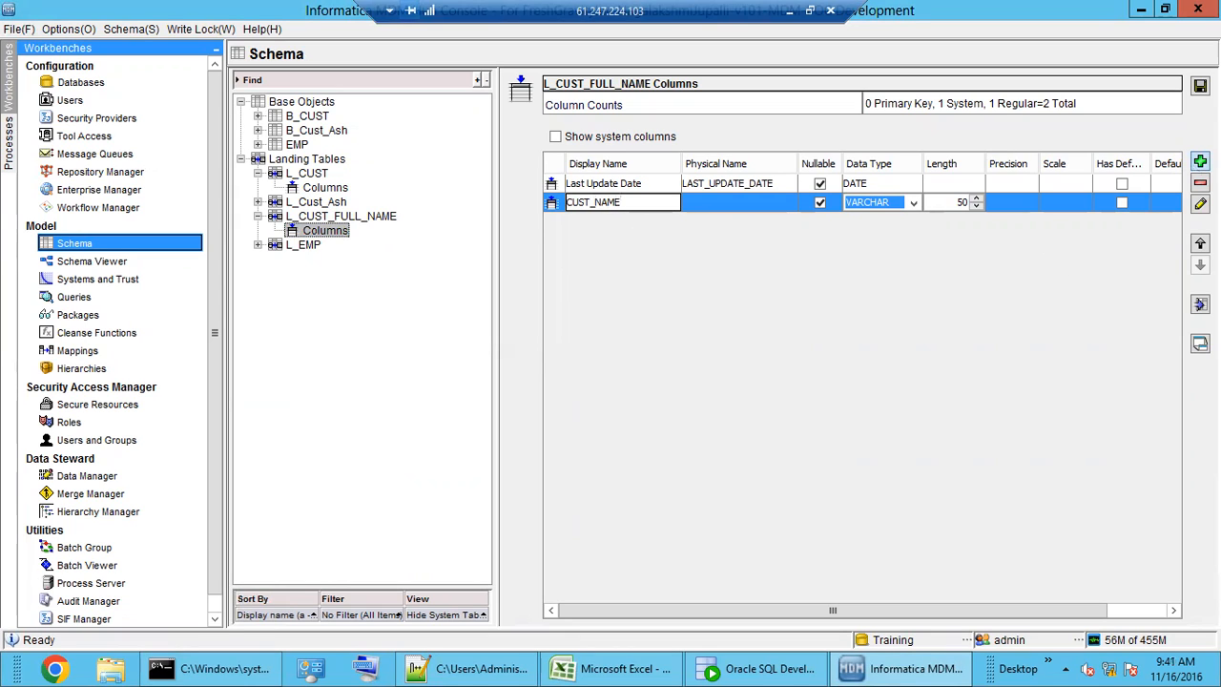
pyautogui.click(1200, 162)
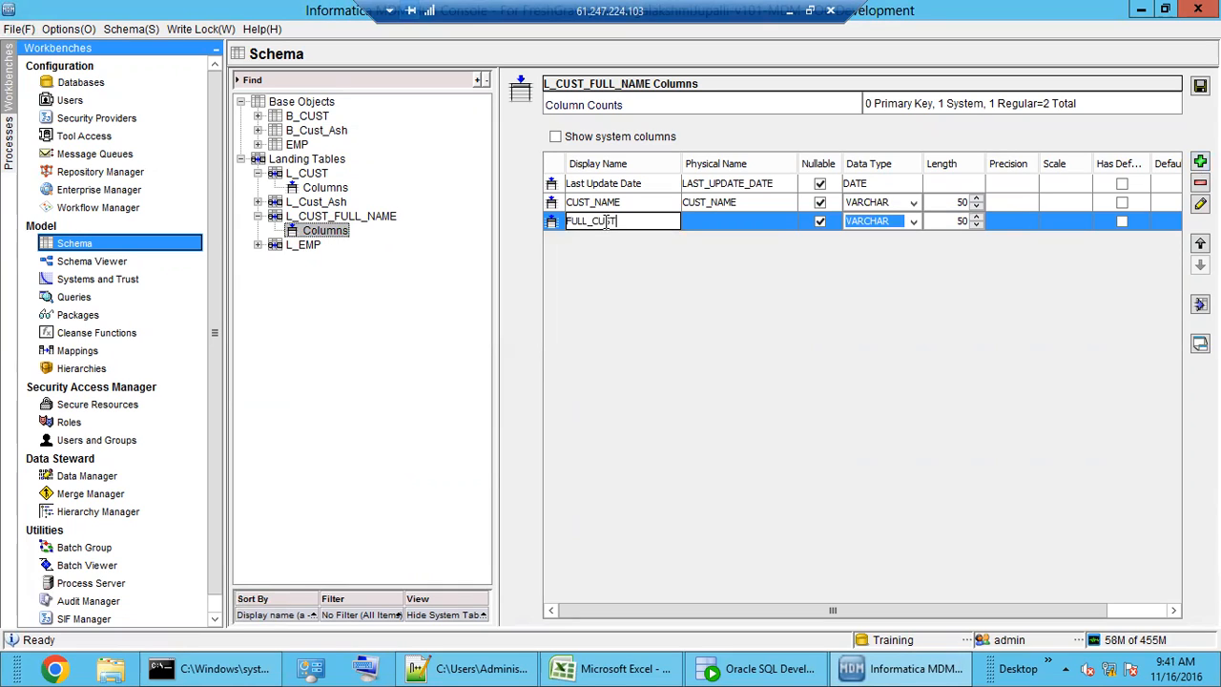
pyautogui.write('FULL_CUST_NAME')
pyautogui.click(1201, 85)
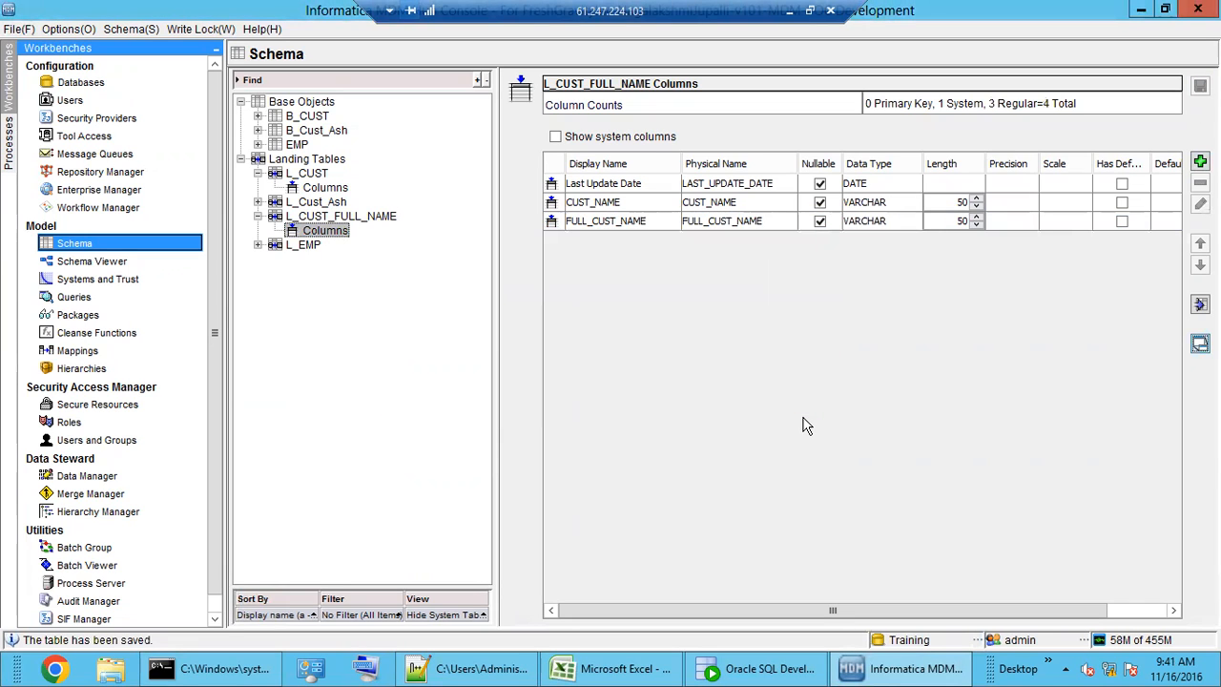
pyautogui.click(606, 221)
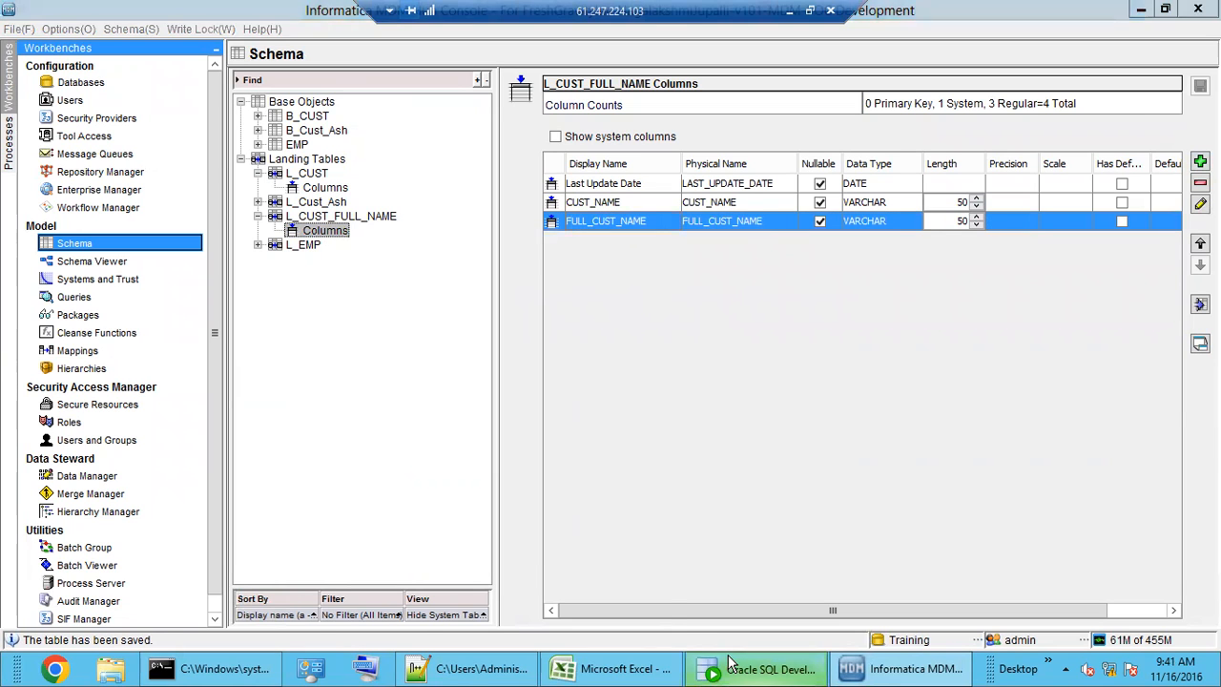
pyautogui.click(729, 665)
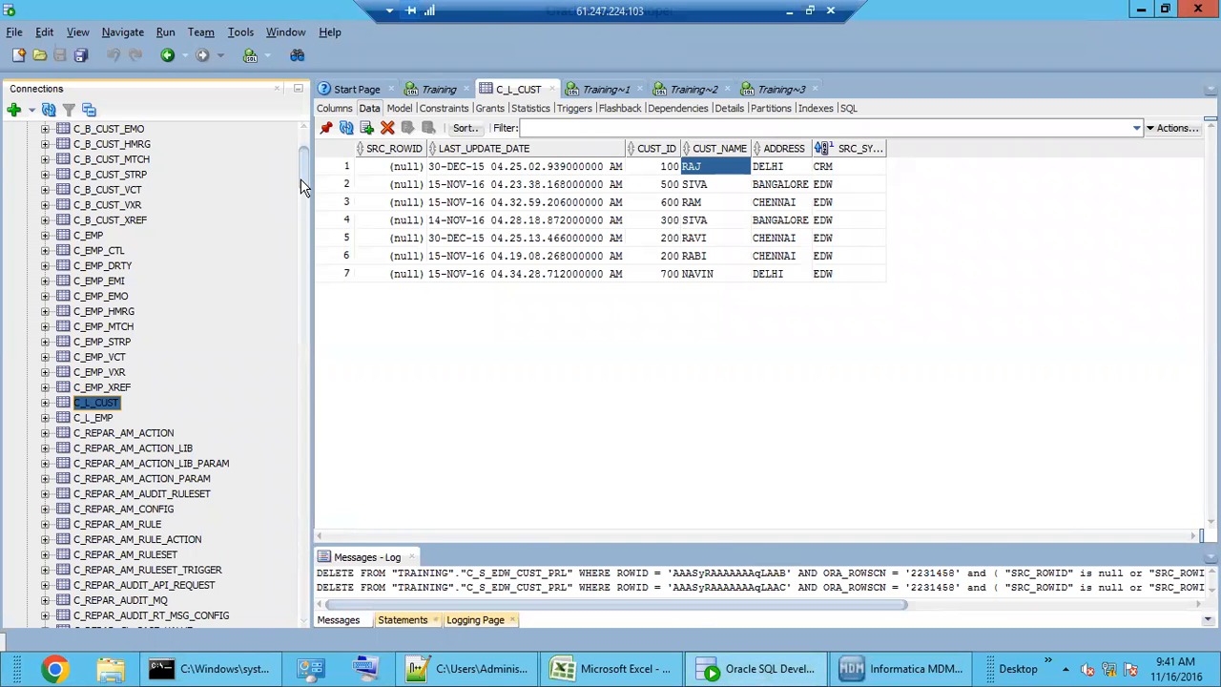
# - Refresh the Training tables list and open the empty C_L_CUST_FULL_NAME data grid
pyautogui.scroll(3, 300, 178)
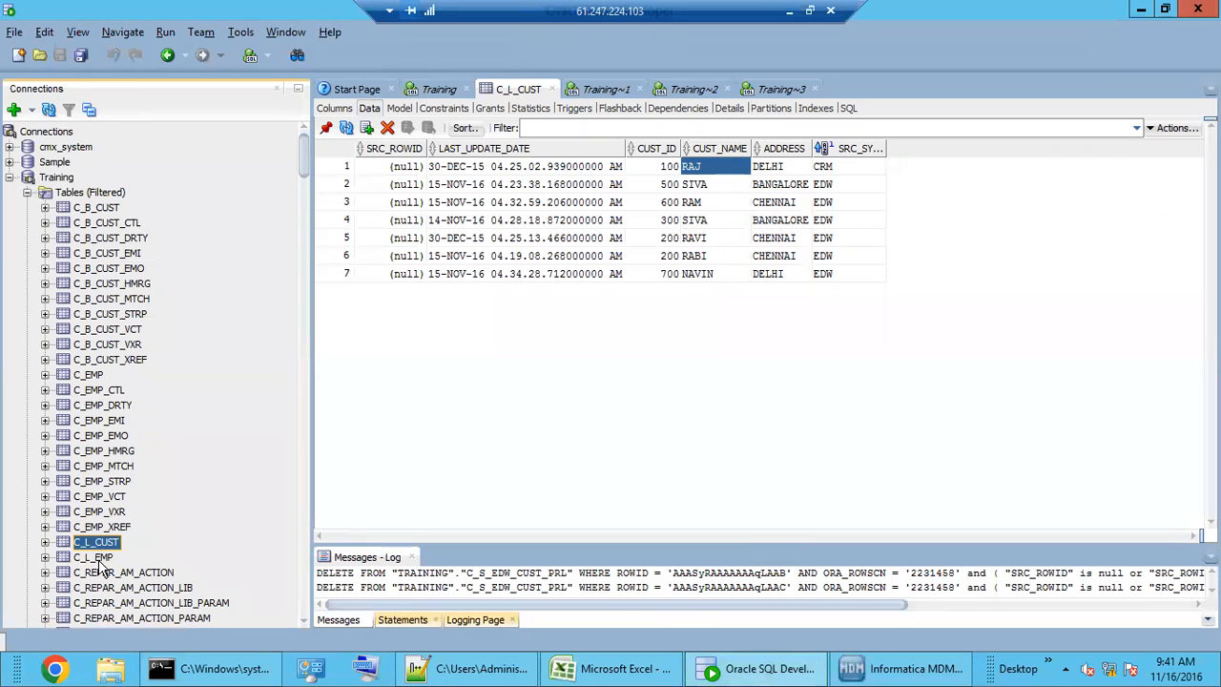
pyautogui.rightClick(92, 197)
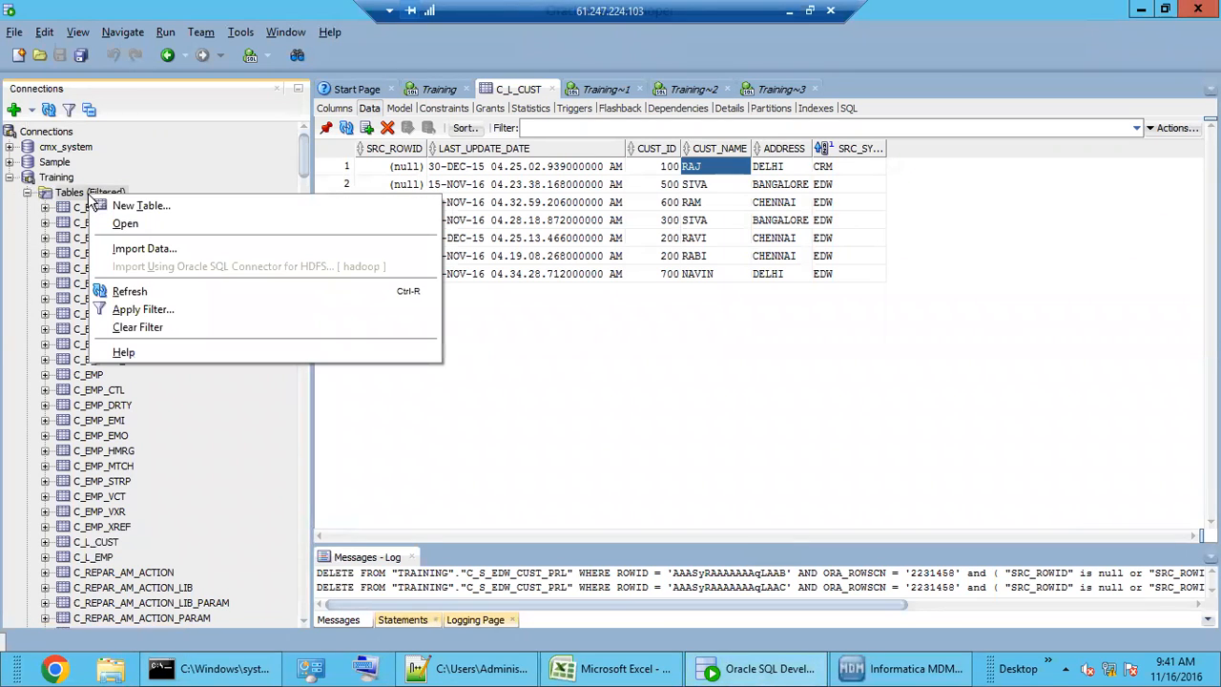
pyautogui.click(120, 292)
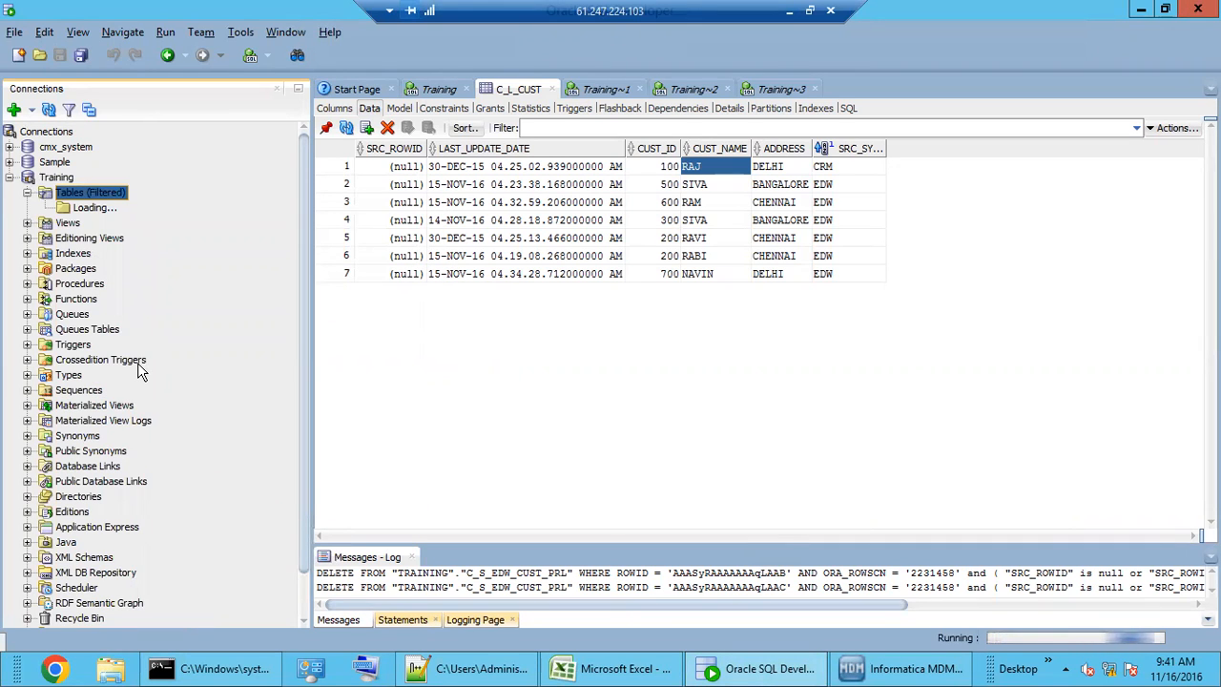
pyautogui.scroll(-3, 124, 539)
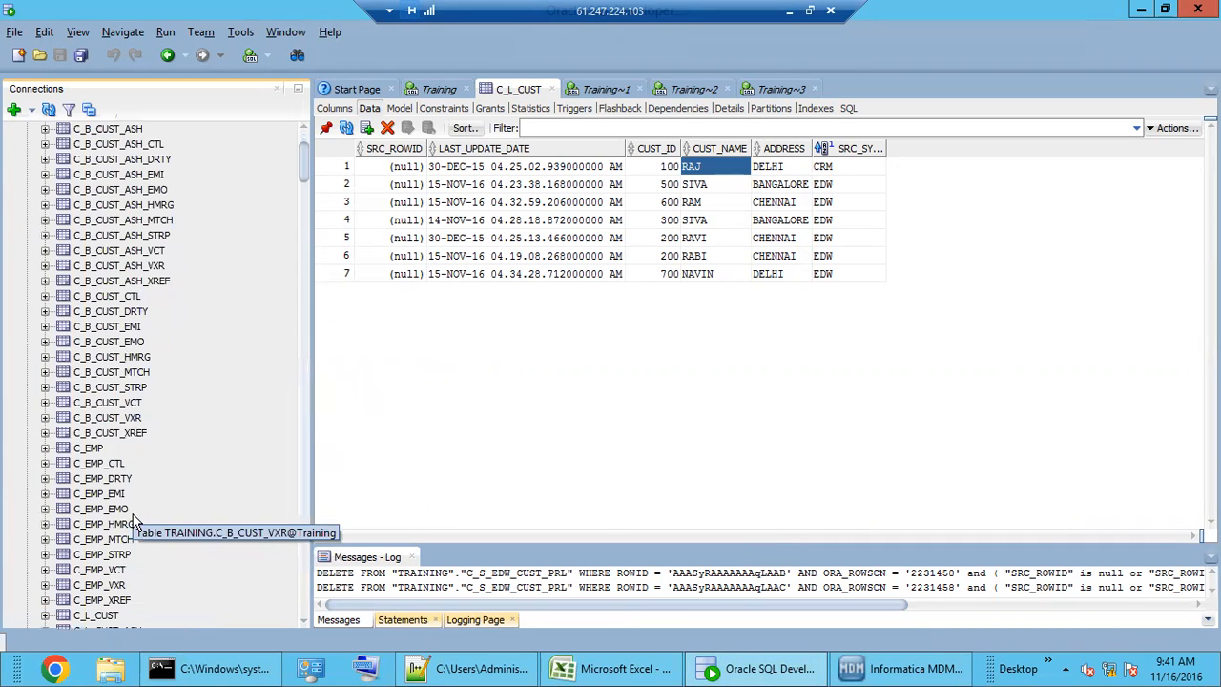
pyautogui.scroll(3, 124, 539)
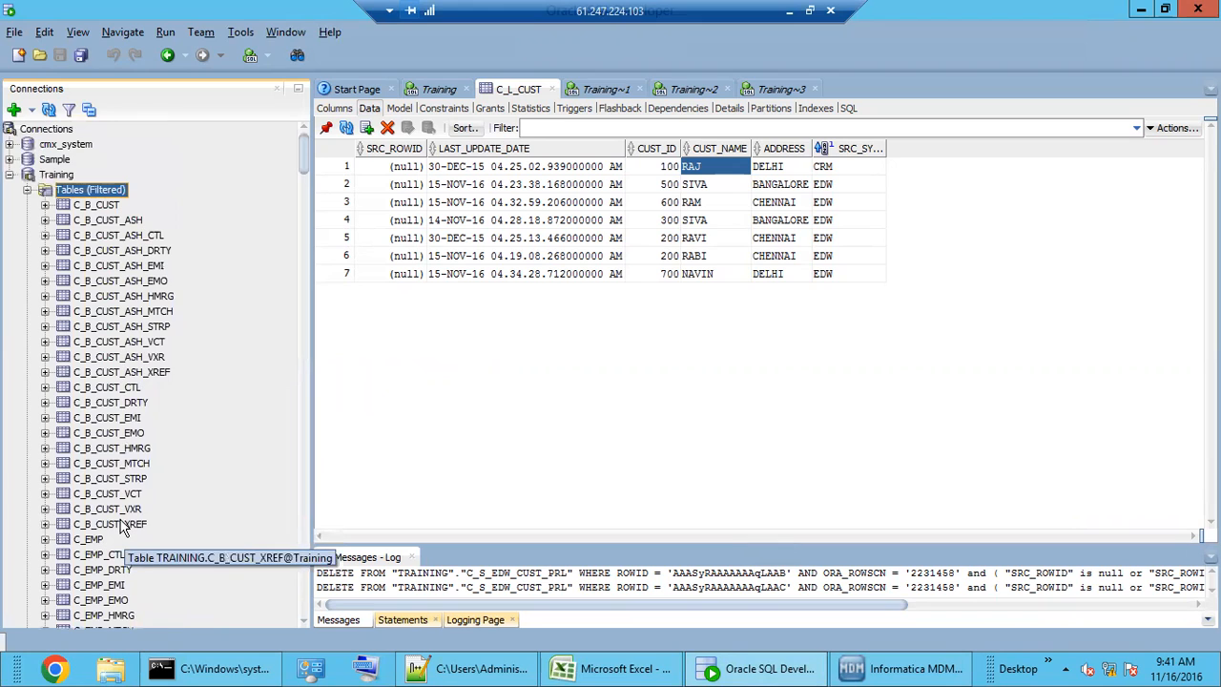
pyautogui.scroll(-3, 121, 535)
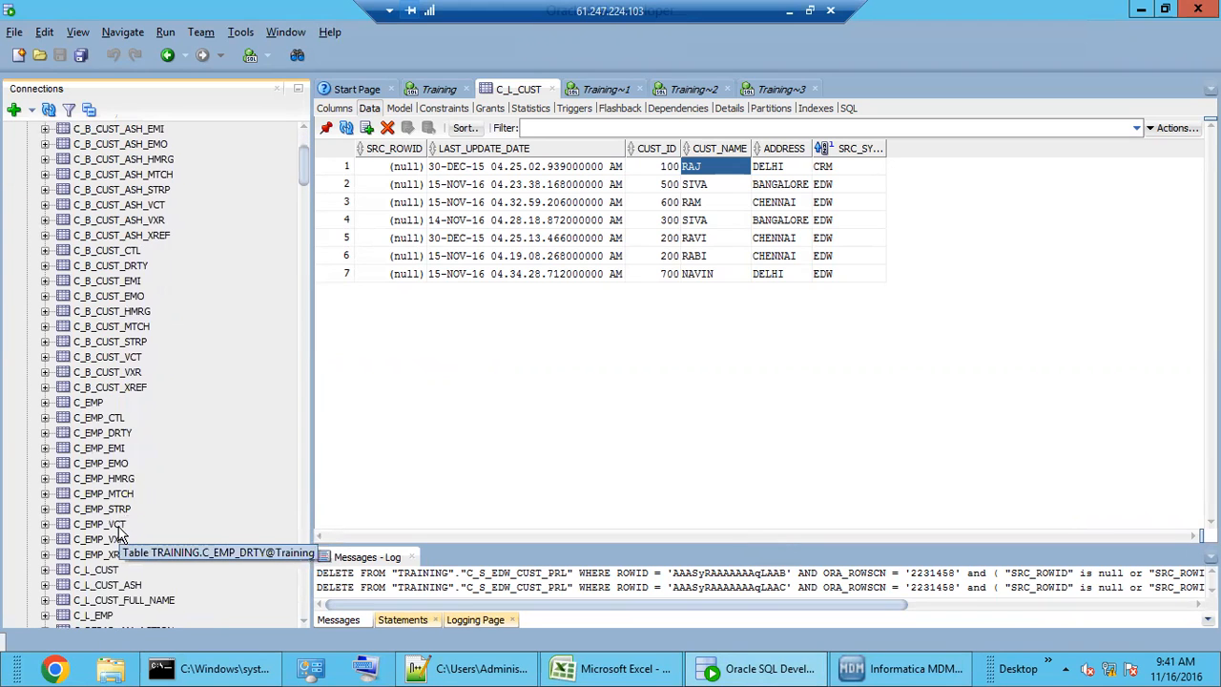
pyautogui.scroll(-3, 121, 534)
pyautogui.click(119, 463)
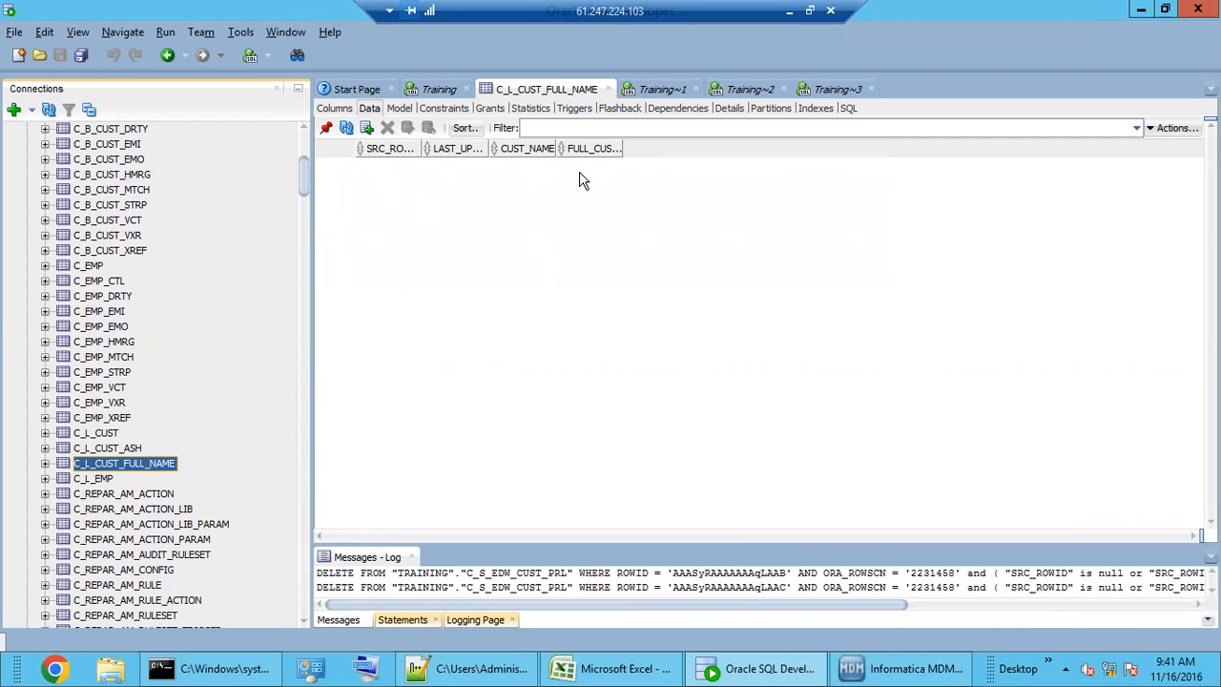
# - Insert a first row with LAST_UPDATE_DATE set to now, plus a customer's name and full name
pyautogui.click(366, 128)
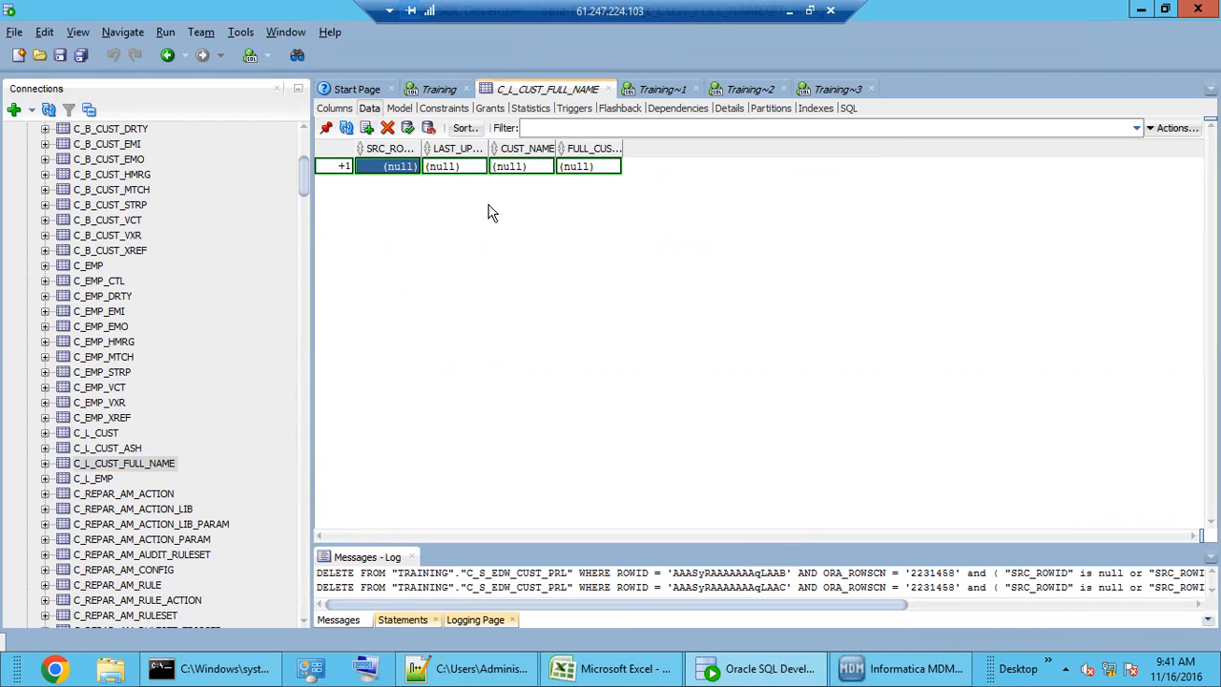
pyautogui.click(477, 166)
pyautogui.click(478, 166)
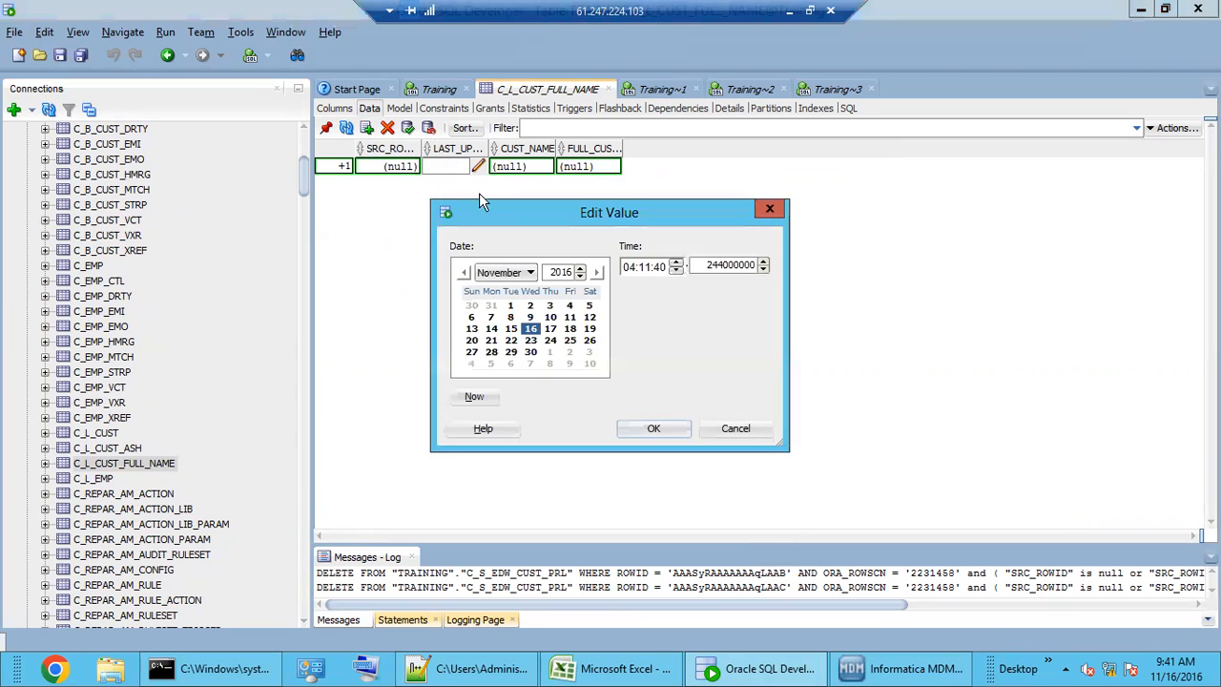
pyautogui.click(474, 396)
pyautogui.click(651, 428)
pyautogui.click(520, 166)
pyautogui.click(535, 166)
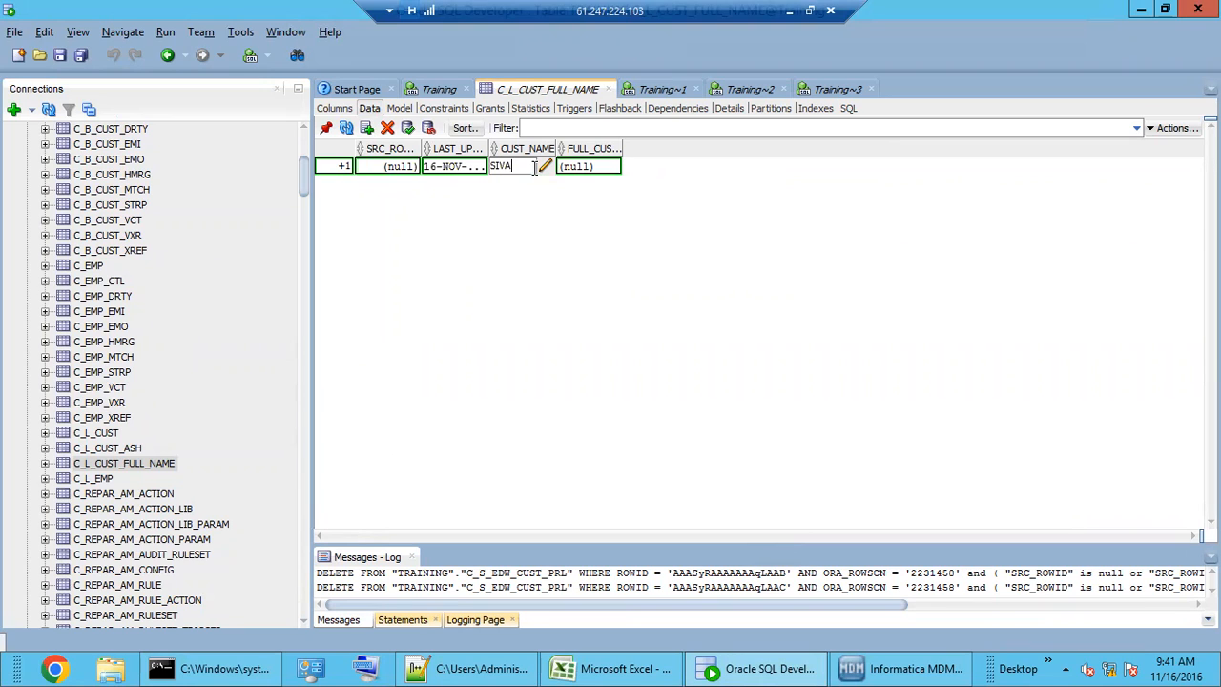
pyautogui.click(586, 166)
pyautogui.click(587, 166)
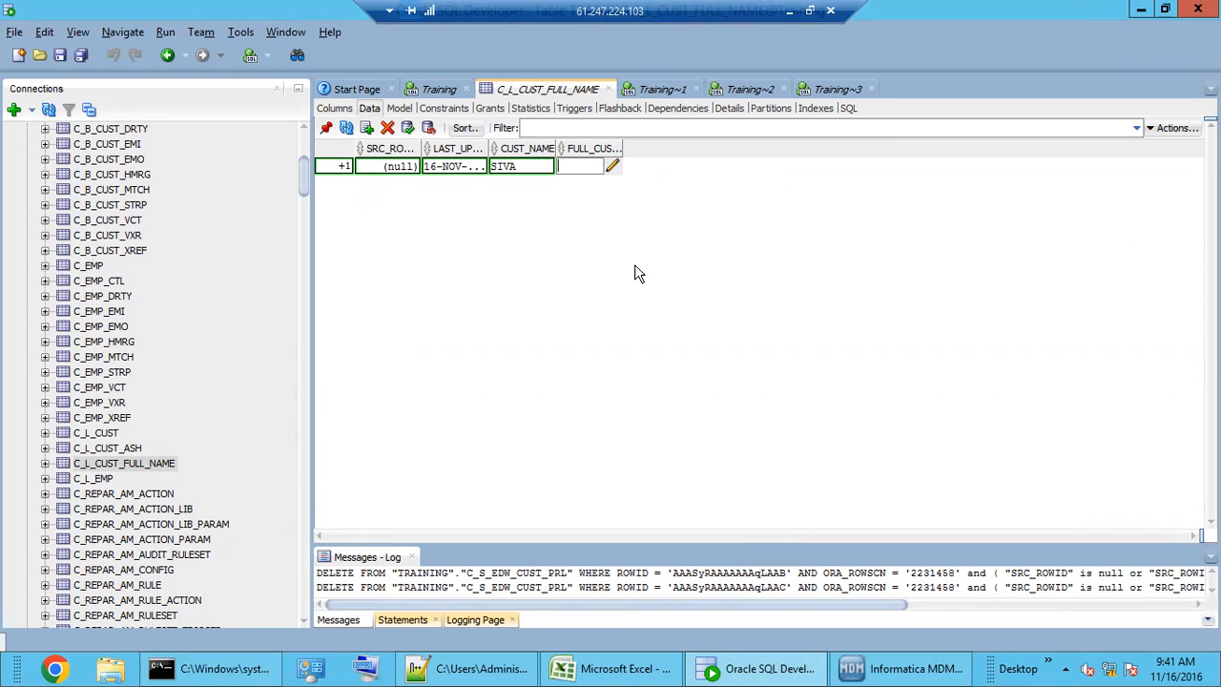
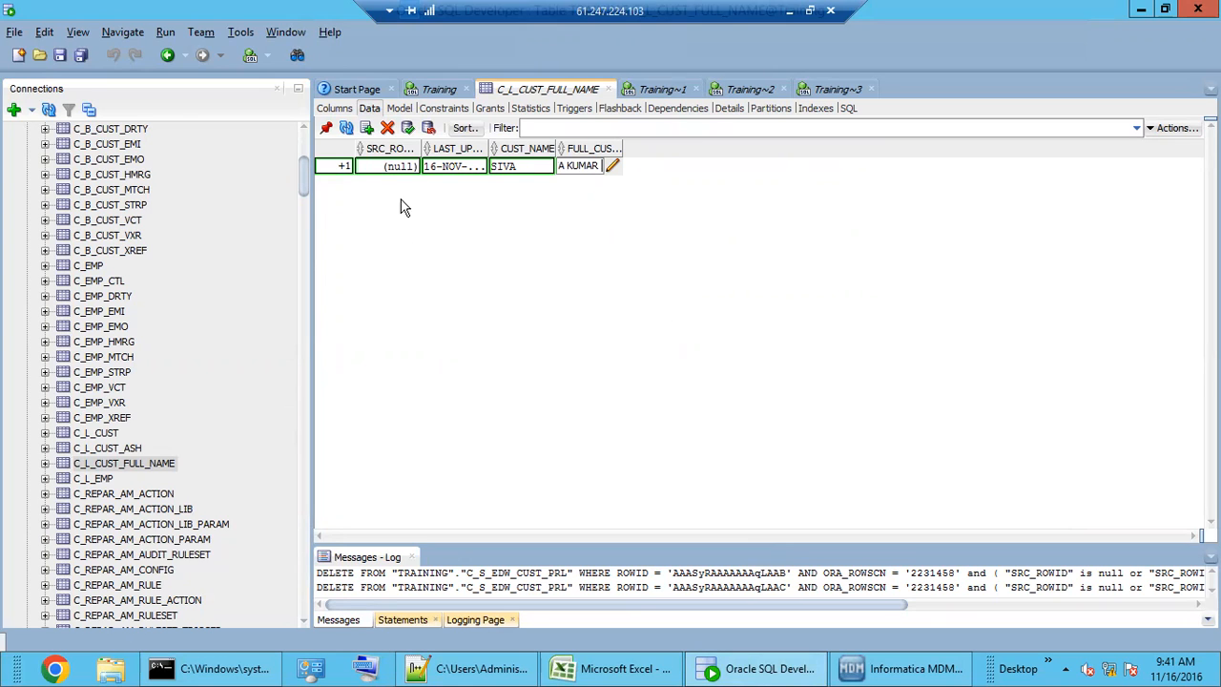
# - Add a second row dated now with another customer's name and full name
pyautogui.click(367, 130)
pyautogui.click(464, 186)
pyautogui.doubleClick(475, 187)
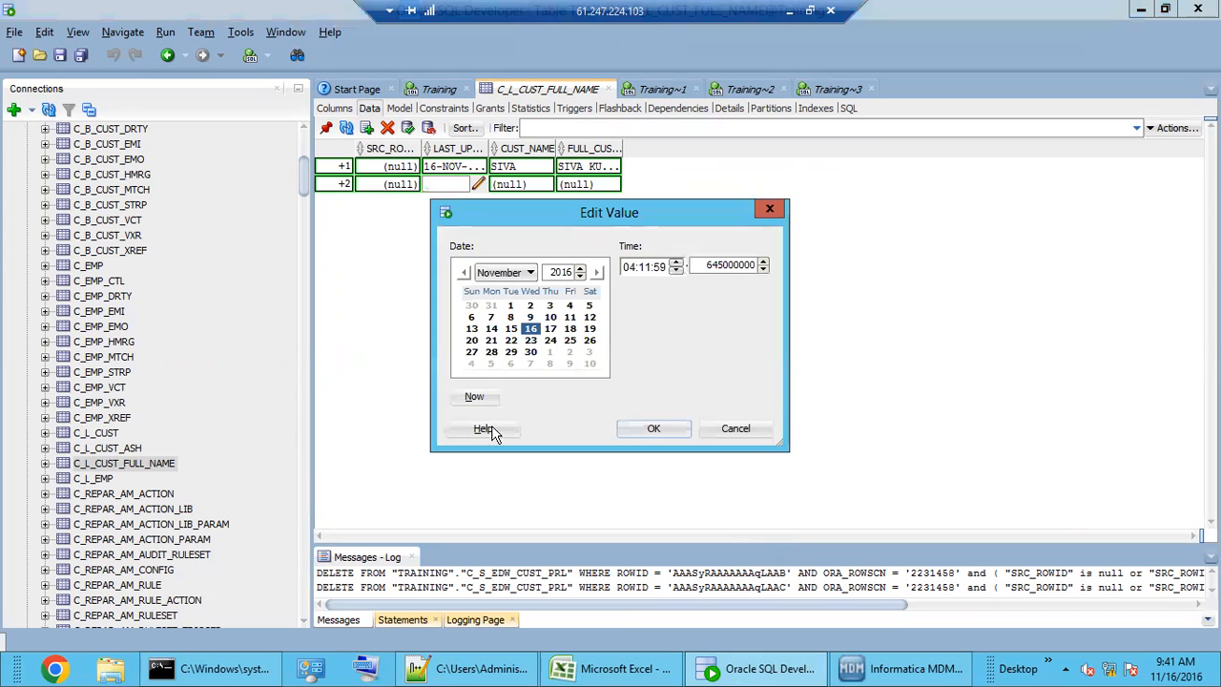
pyautogui.click(475, 396)
pyautogui.click(654, 429)
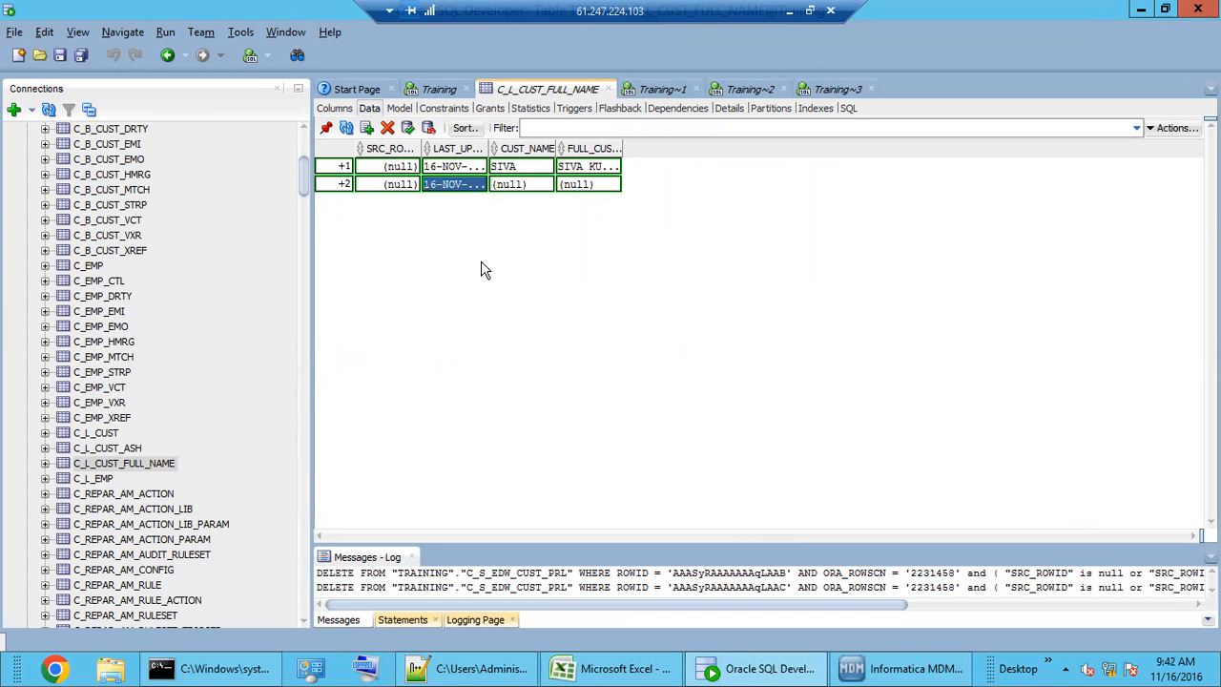
pyautogui.doubleClick(509, 186)
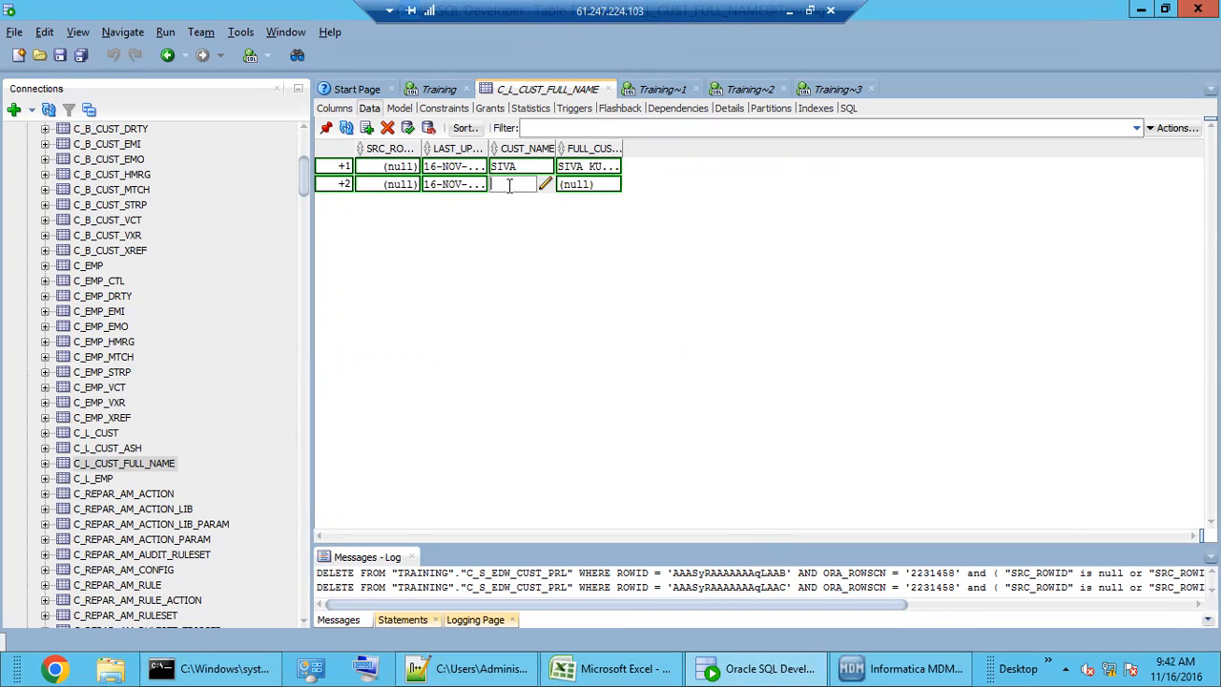
pyautogui.doubleClick(586, 186)
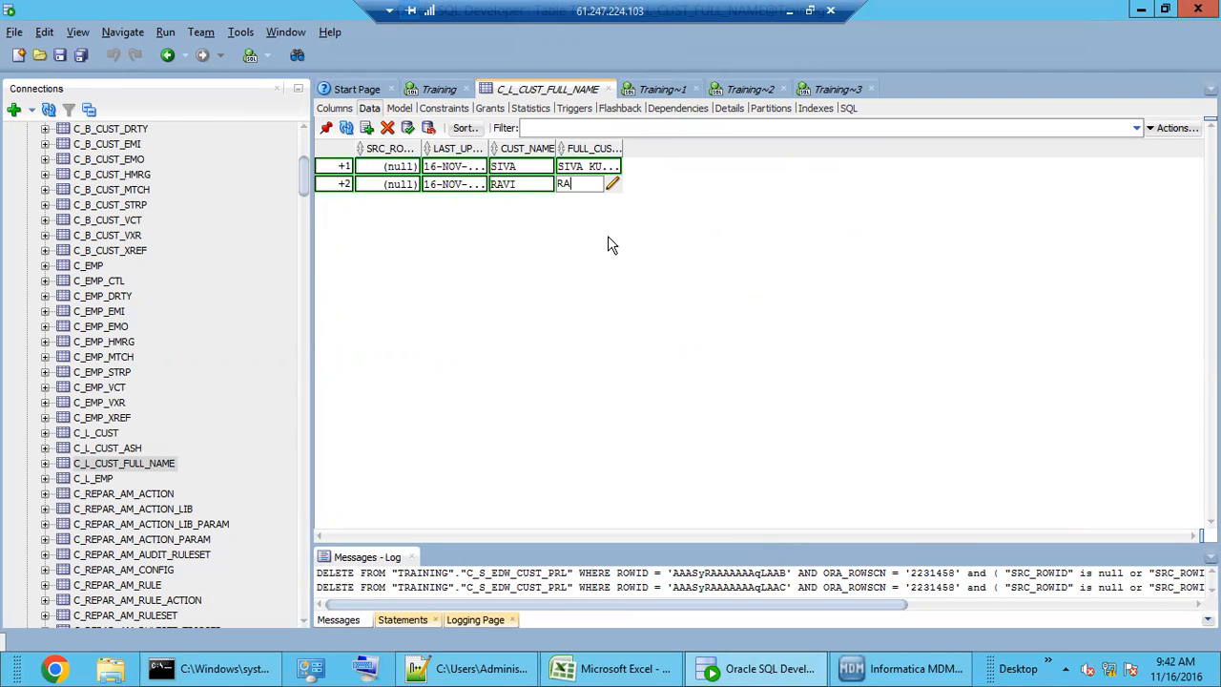
# - Add a third row dated now with a third customer's name and full name
pyautogui.click(367, 129)
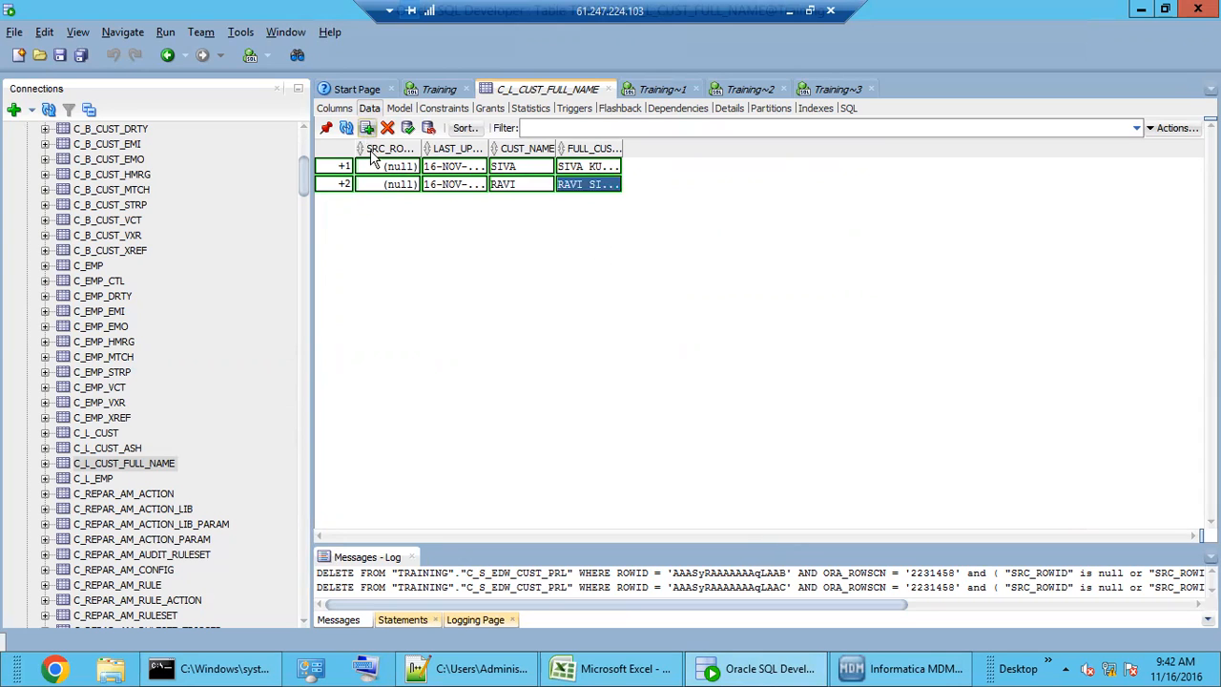
pyautogui.click(454, 205)
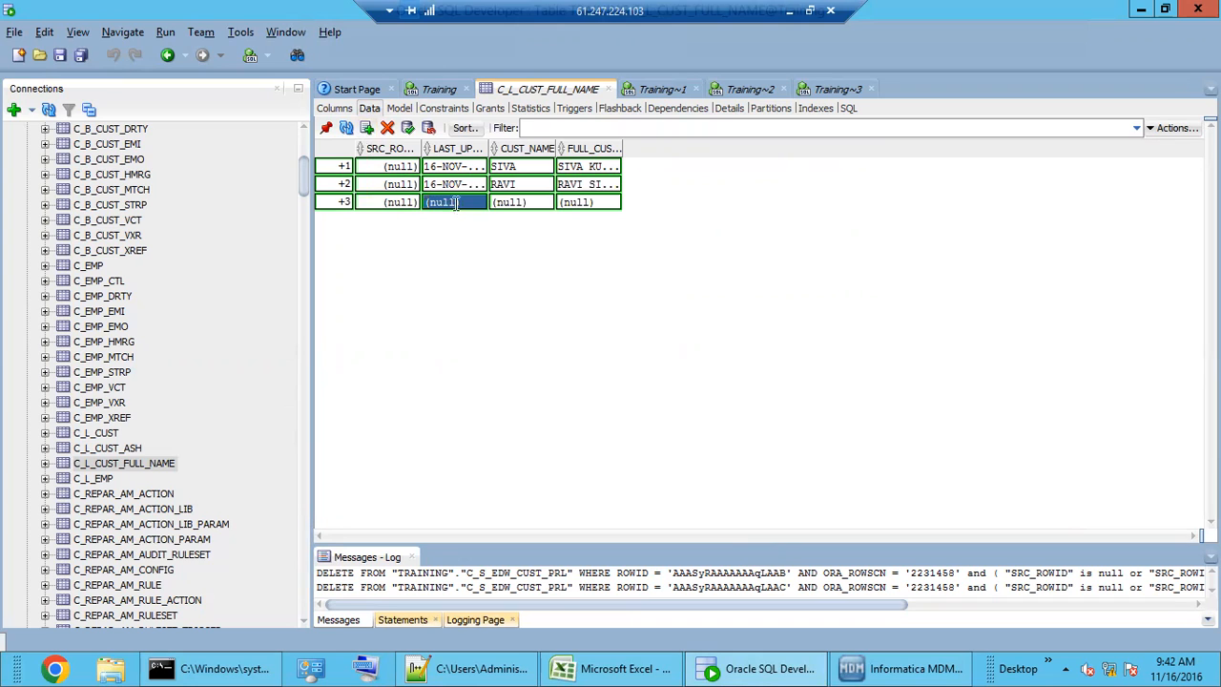
pyautogui.click(477, 202)
pyautogui.click(485, 398)
pyautogui.click(651, 429)
pyautogui.click(526, 201)
pyautogui.click(526, 201)
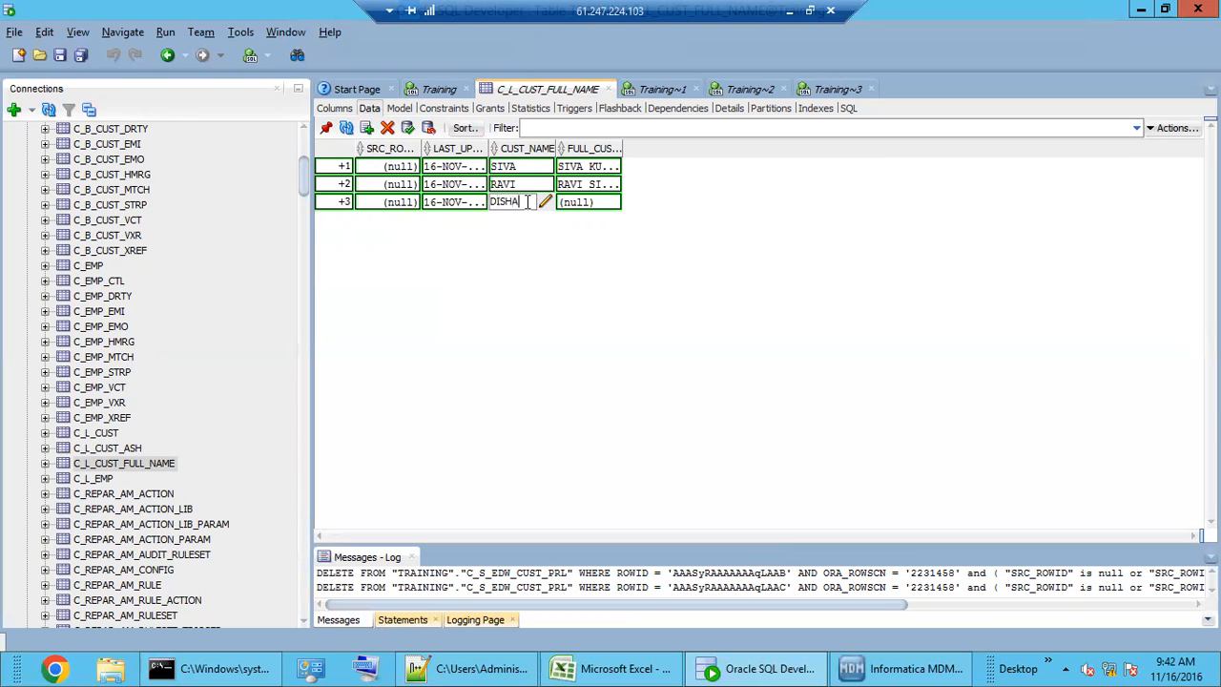
pyautogui.click(586, 202)
pyautogui.click(587, 203)
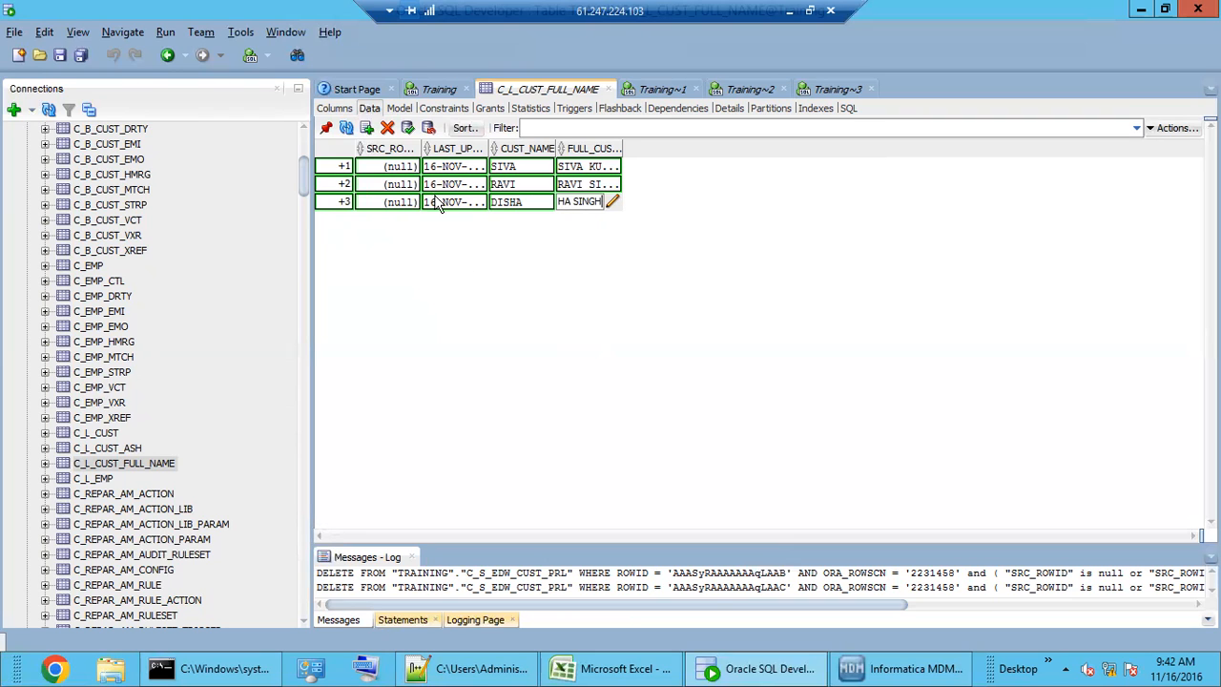
# - Commit the three rows, review their CUST_NAME and FULL_CUST_NAME values, and return to the Hub Console
pyautogui.click(407, 127)
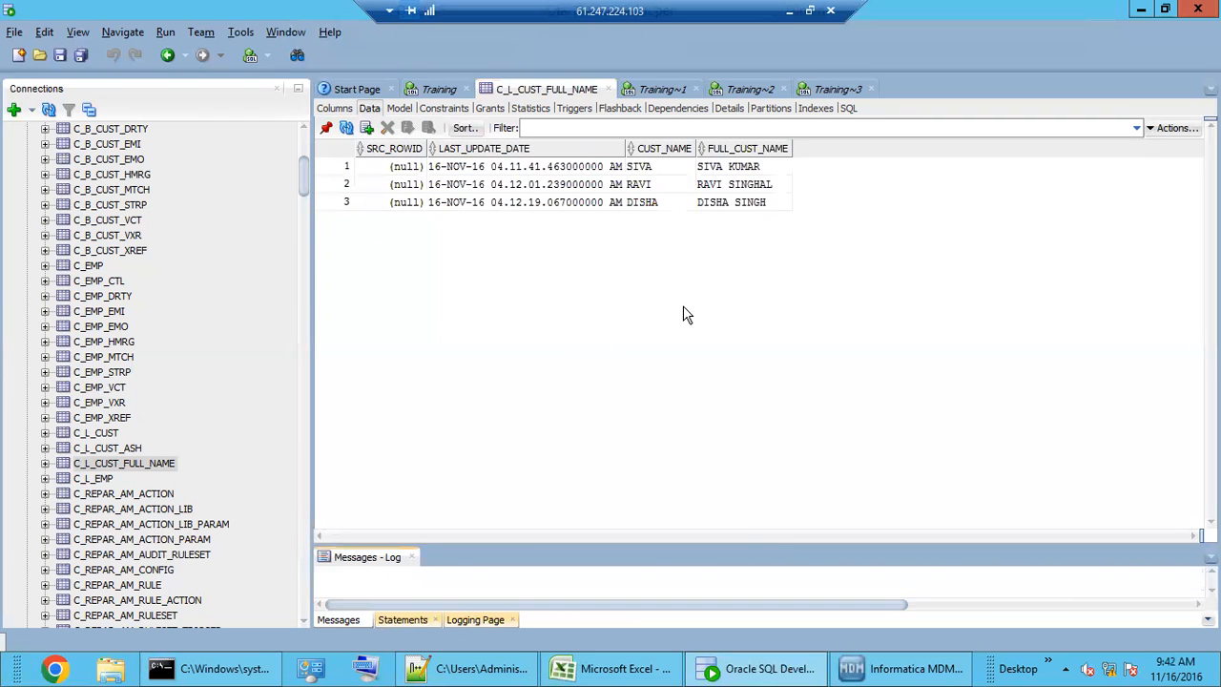
pyautogui.moveTo(654, 170); pyautogui.dragTo(660, 206)
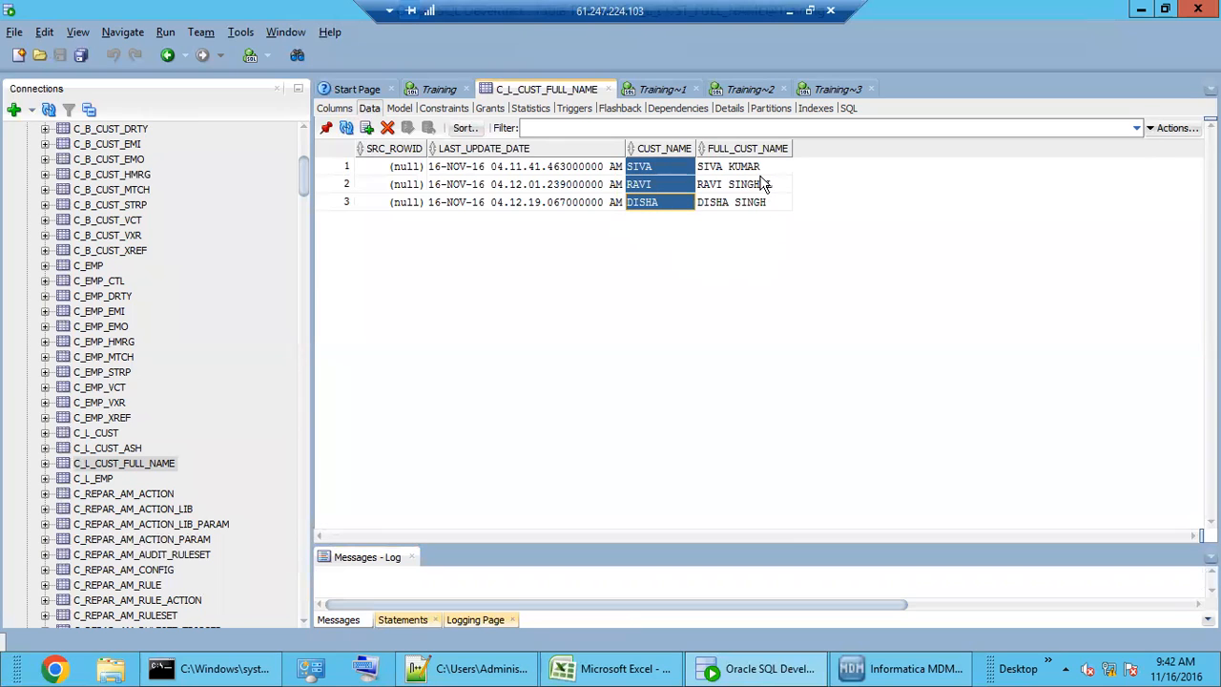
pyautogui.moveTo(758, 170); pyautogui.dragTo(759, 210)
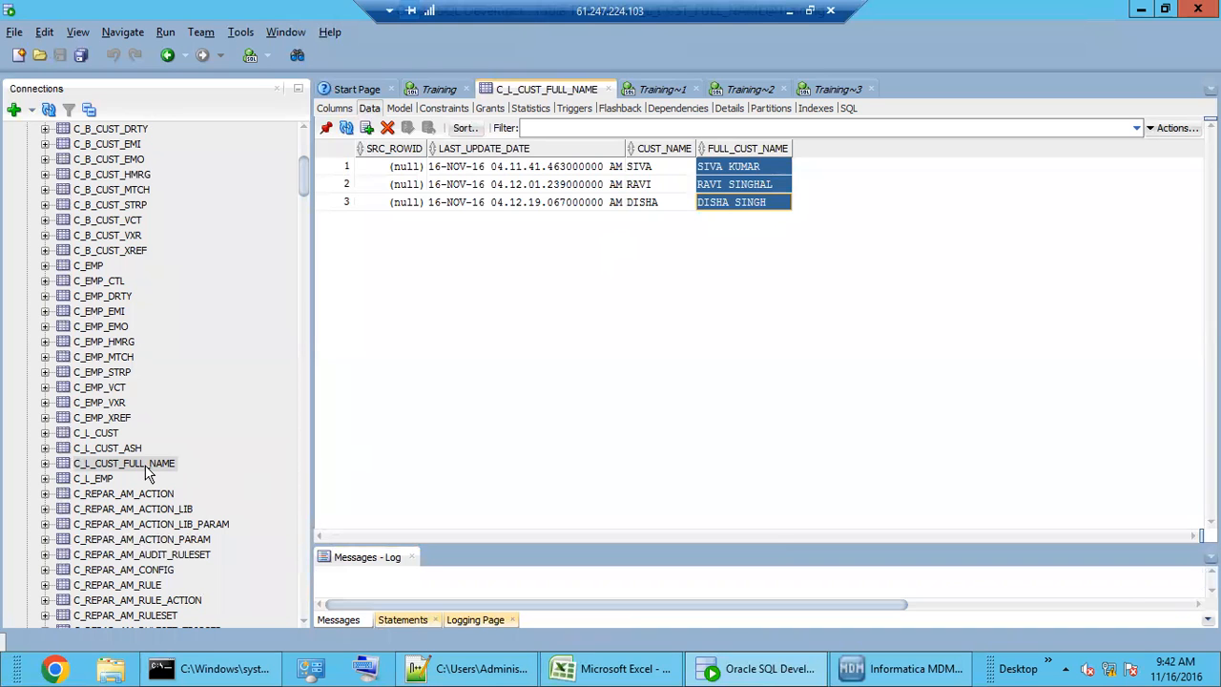
pyautogui.click(888, 670)
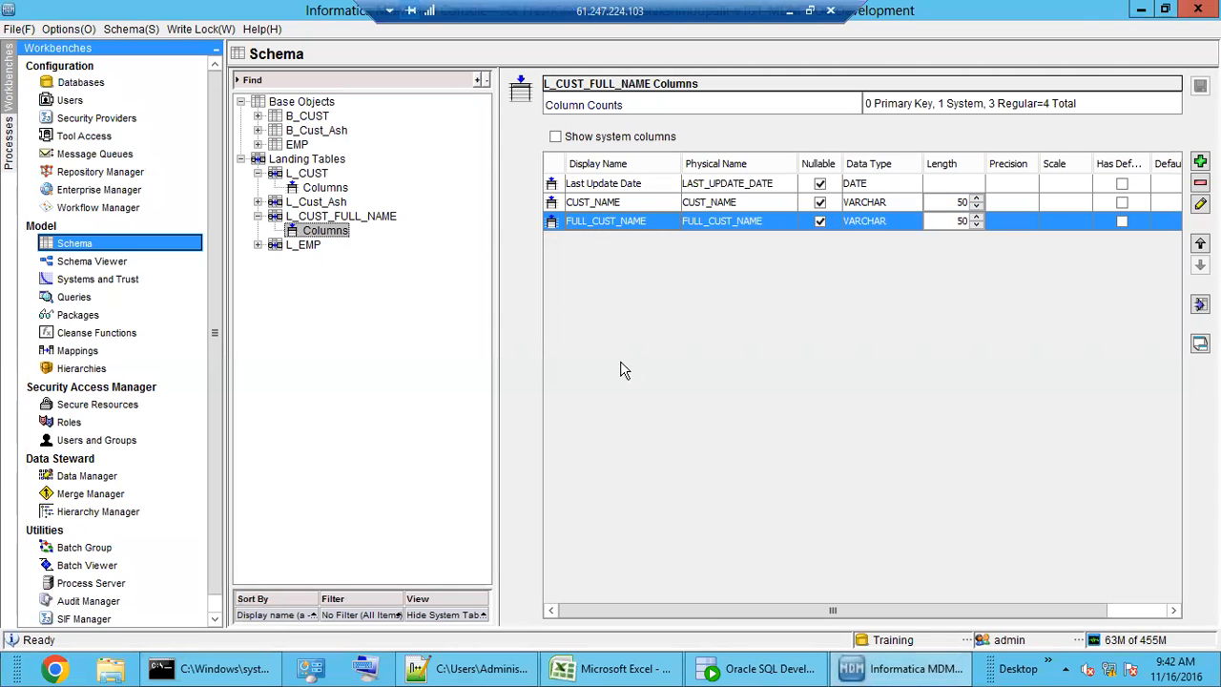
# - In the M_EDW_CUST mapping, move the Concatenate box up between L_CUST and S_EDW_CUST
pyautogui.click(359, 219)
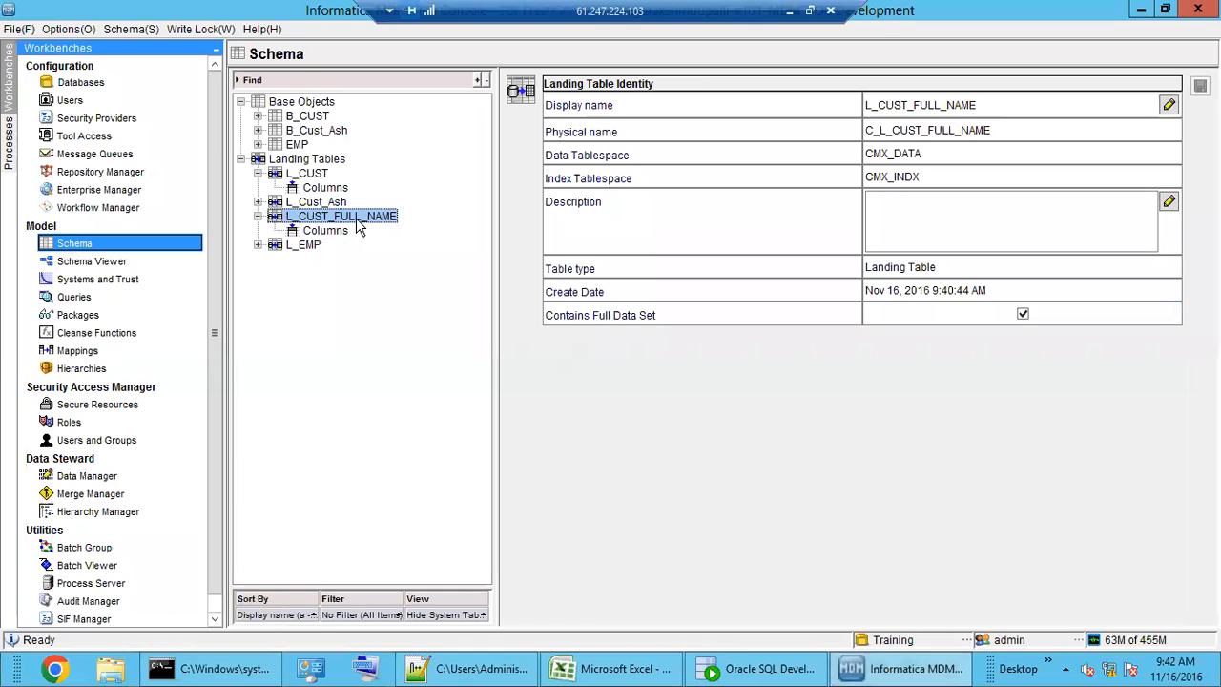
pyautogui.click(97, 352)
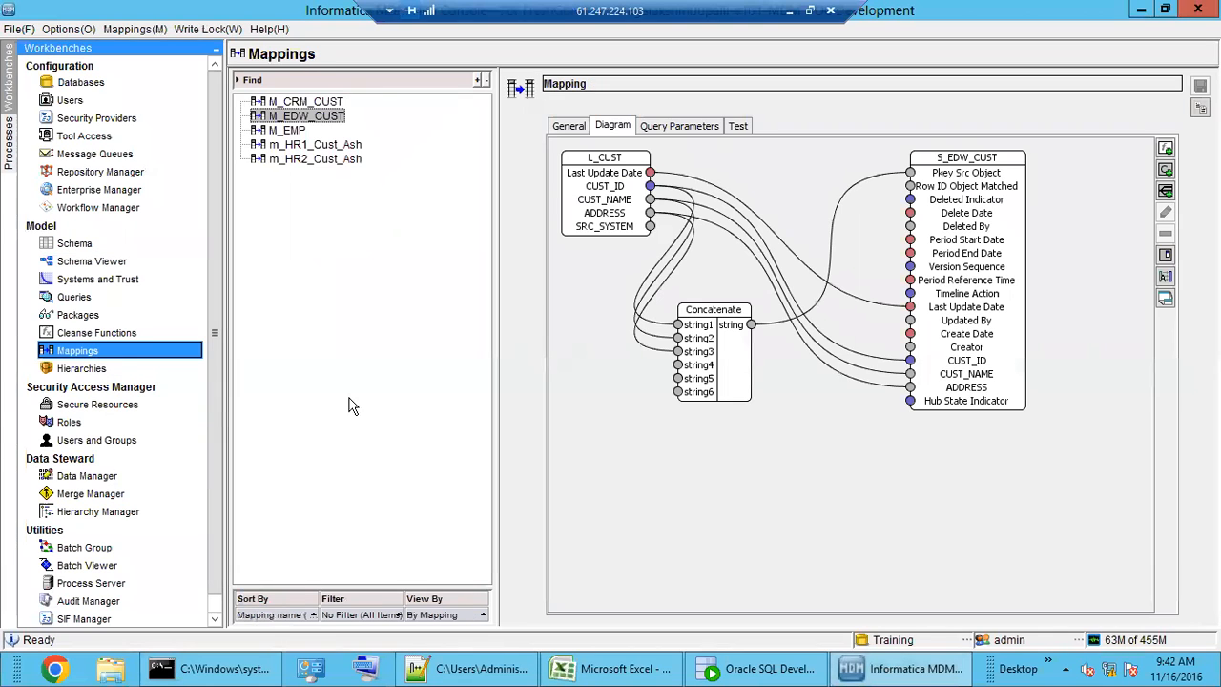
pyautogui.click(717, 374)
pyautogui.rightClick(717, 376)
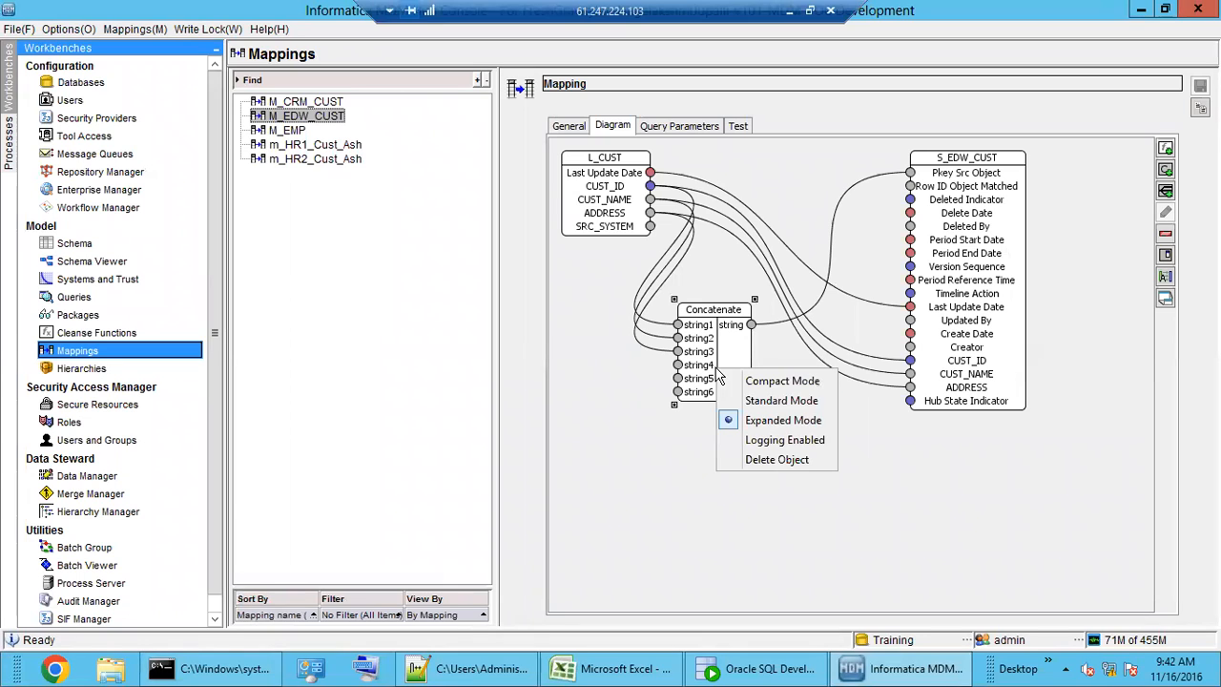
pyautogui.click(633, 422)
pyautogui.moveTo(706, 365); pyautogui.dragTo(826, 205)
pyautogui.click(665, 368)
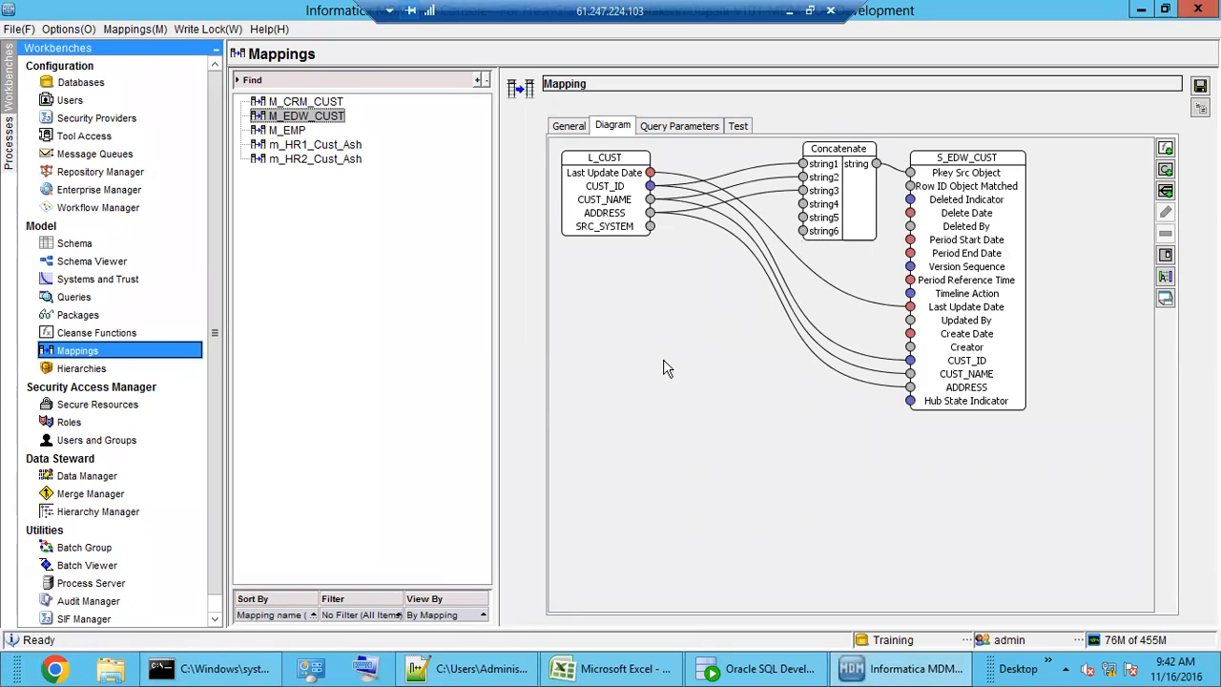
pyautogui.click(1165, 148)
# - Add a Read Database function below L_CUST in M_EDW_CUST and start a new string constant
pyautogui.doubleClick(492, 330)
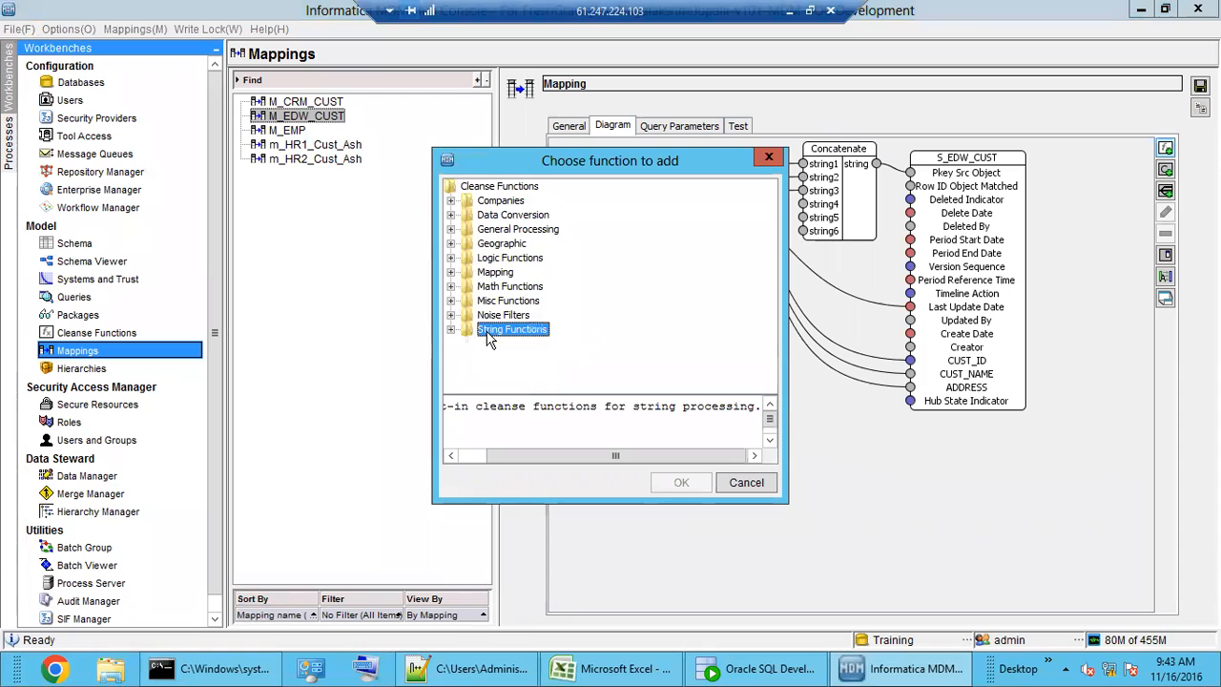
pyautogui.click(496, 302)
pyautogui.doubleClick(496, 302)
pyautogui.click(525, 330)
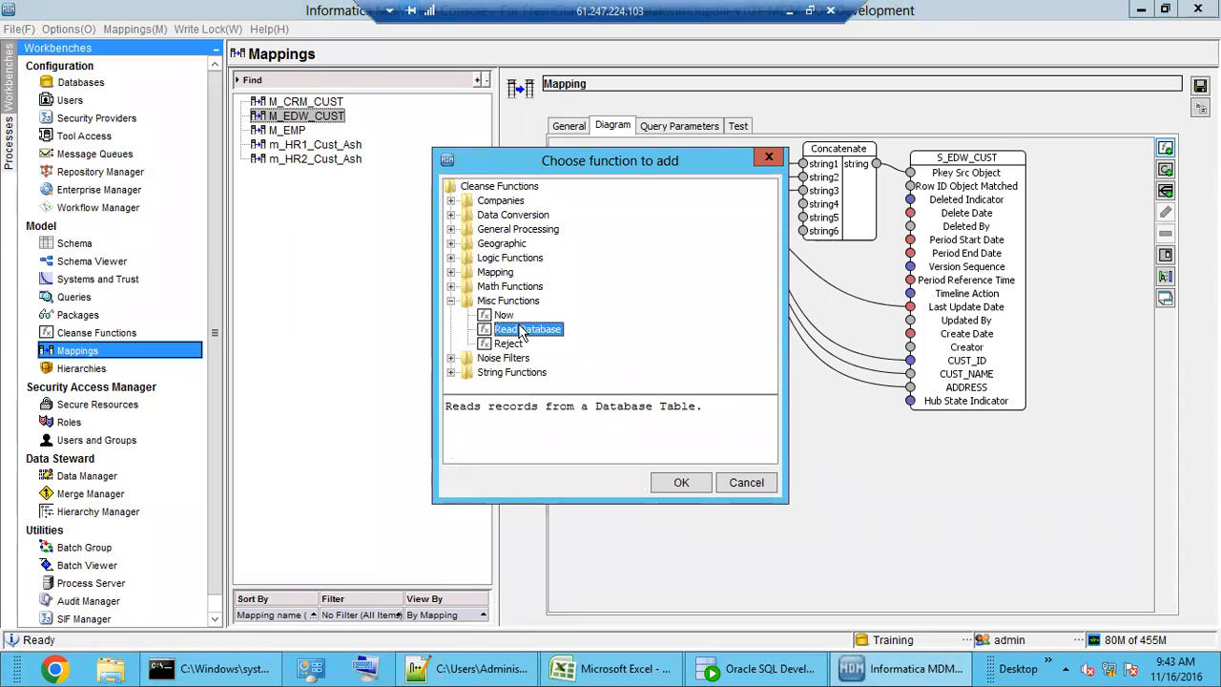
pyautogui.click(680, 482)
pyautogui.moveTo(618, 260); pyautogui.dragTo(699, 412)
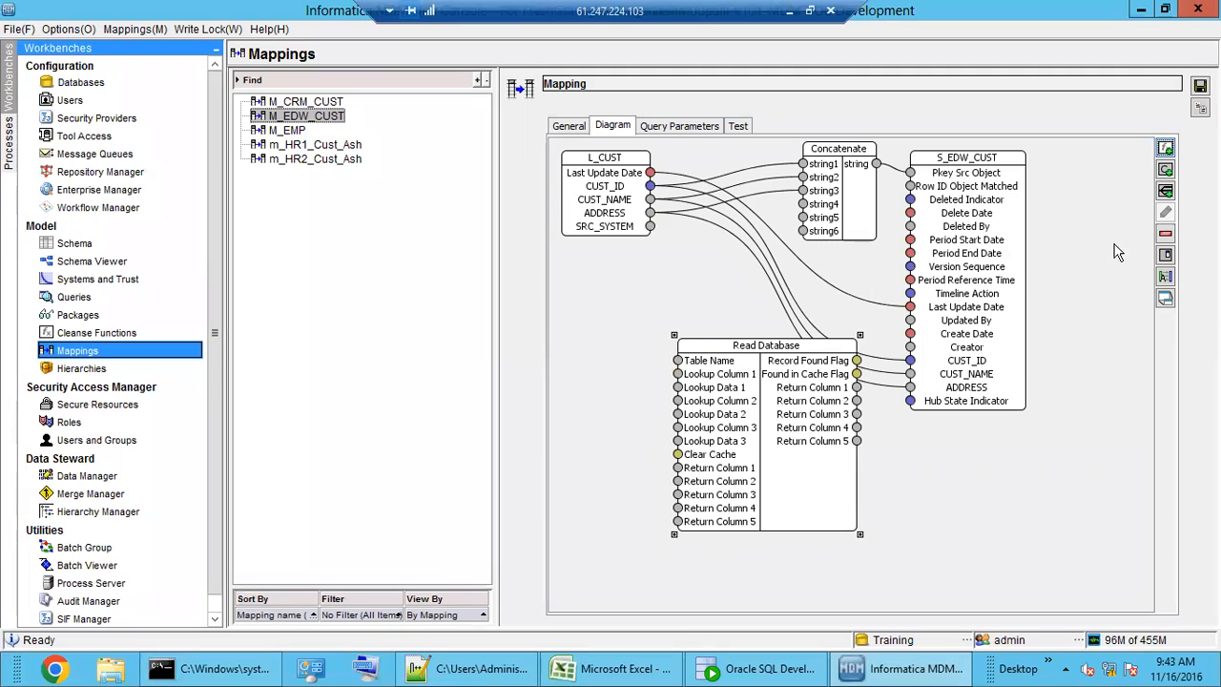
pyautogui.click(1166, 170)
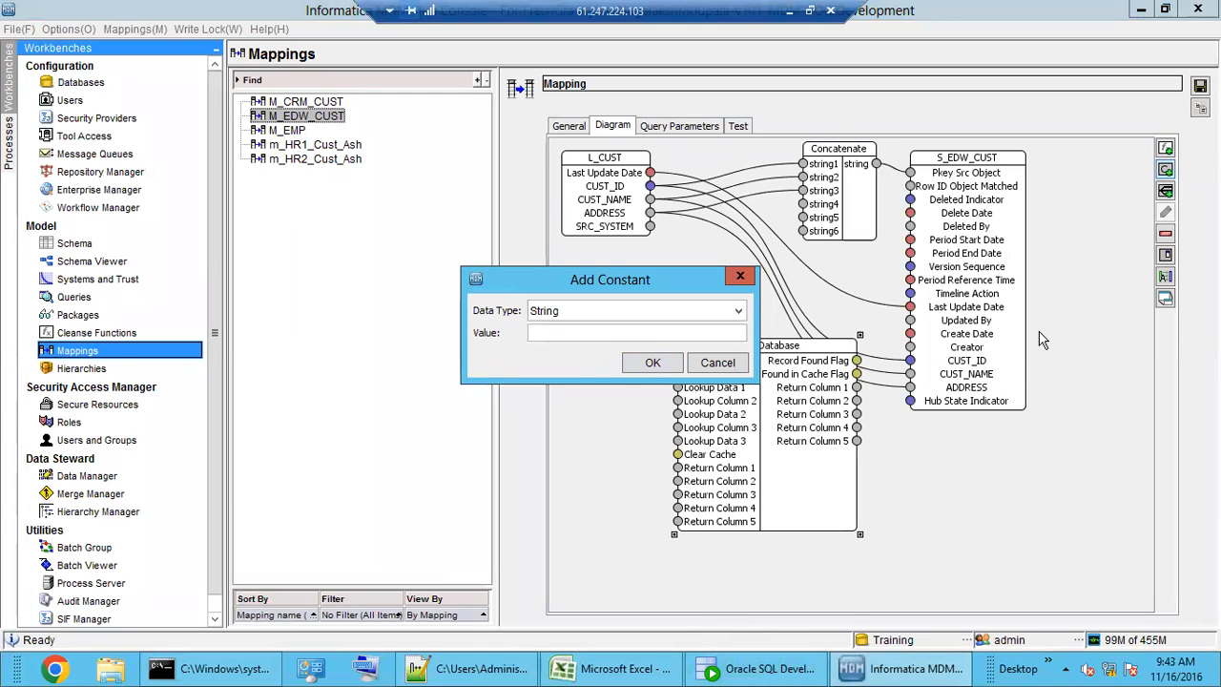
pyautogui.click(742, 673)
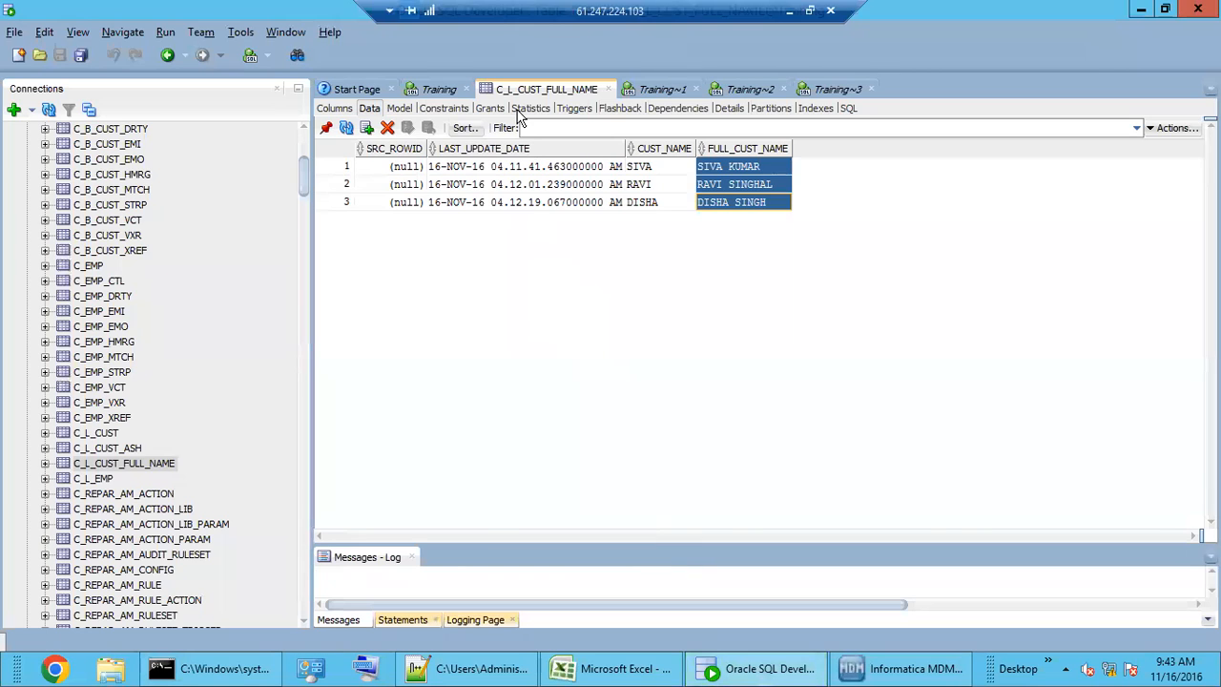
# - Copy the table name C_L_CUST_FULL_NAME from its Edit dialog in SQL Developer, back in MDM Hub
pyautogui.click(164, 469)
pyautogui.rightClick(165, 471)
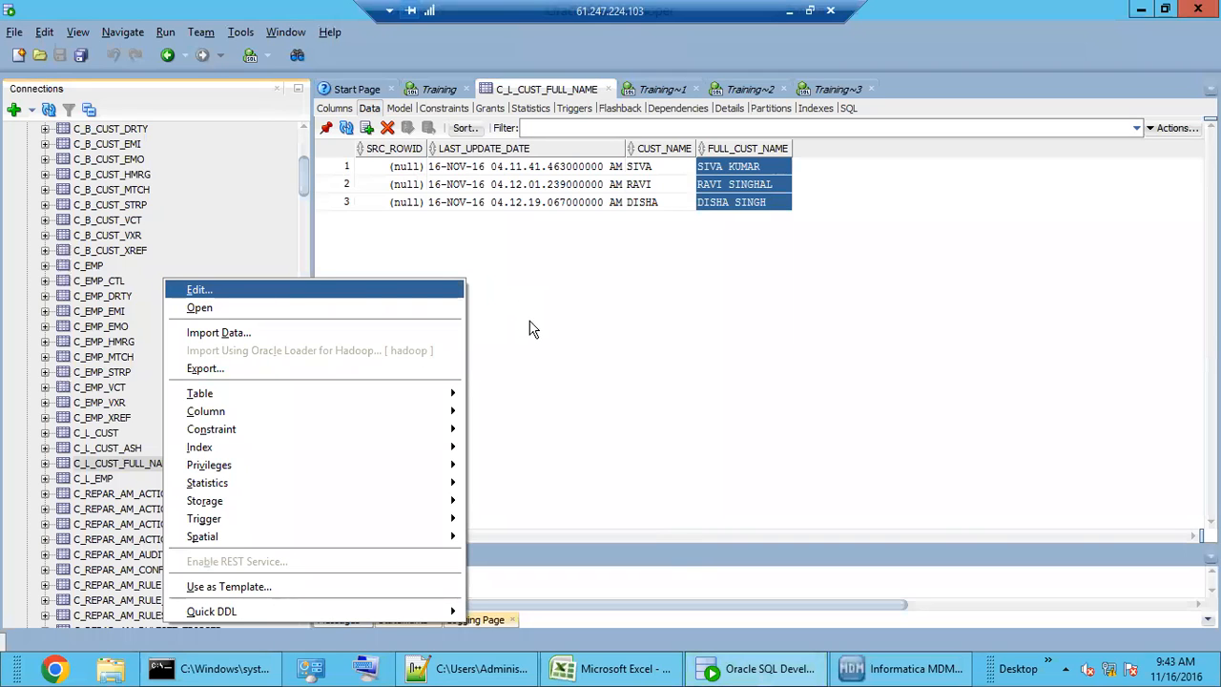
pyautogui.press('Return')
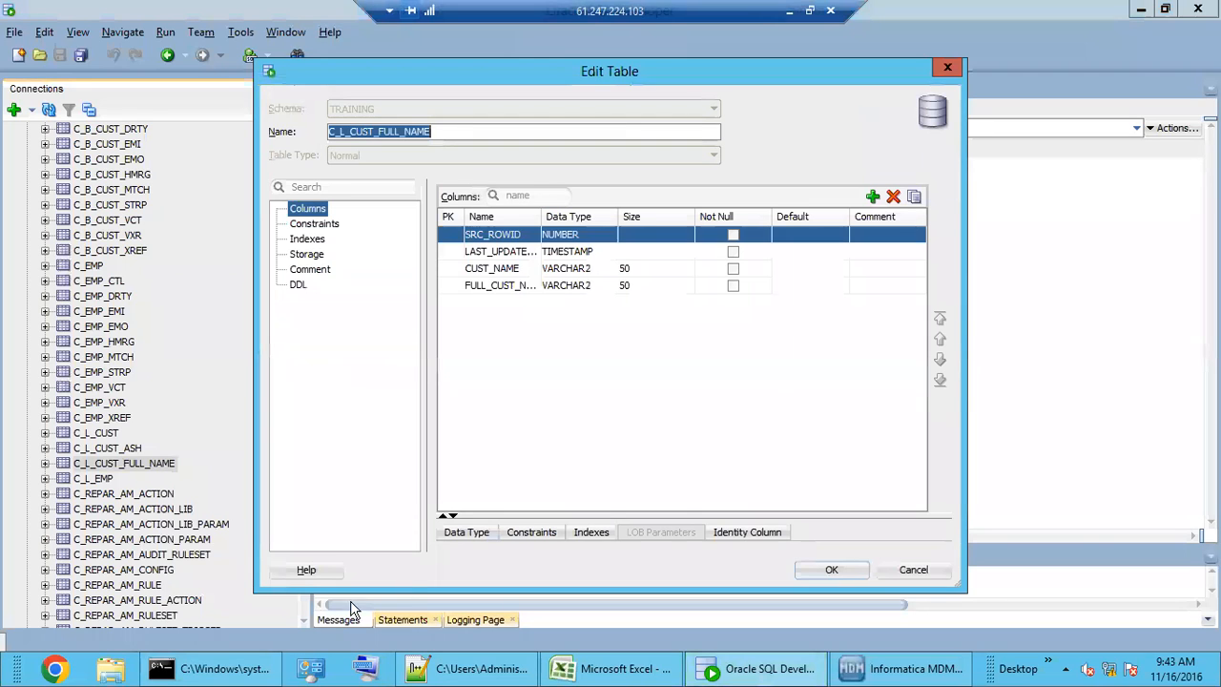
pyautogui.click(443, 133)
pyautogui.moveTo(329, 132); pyautogui.dragTo(442, 132)
pyautogui.hotkey('ctrl', 'c')
pyautogui.click(902, 668)
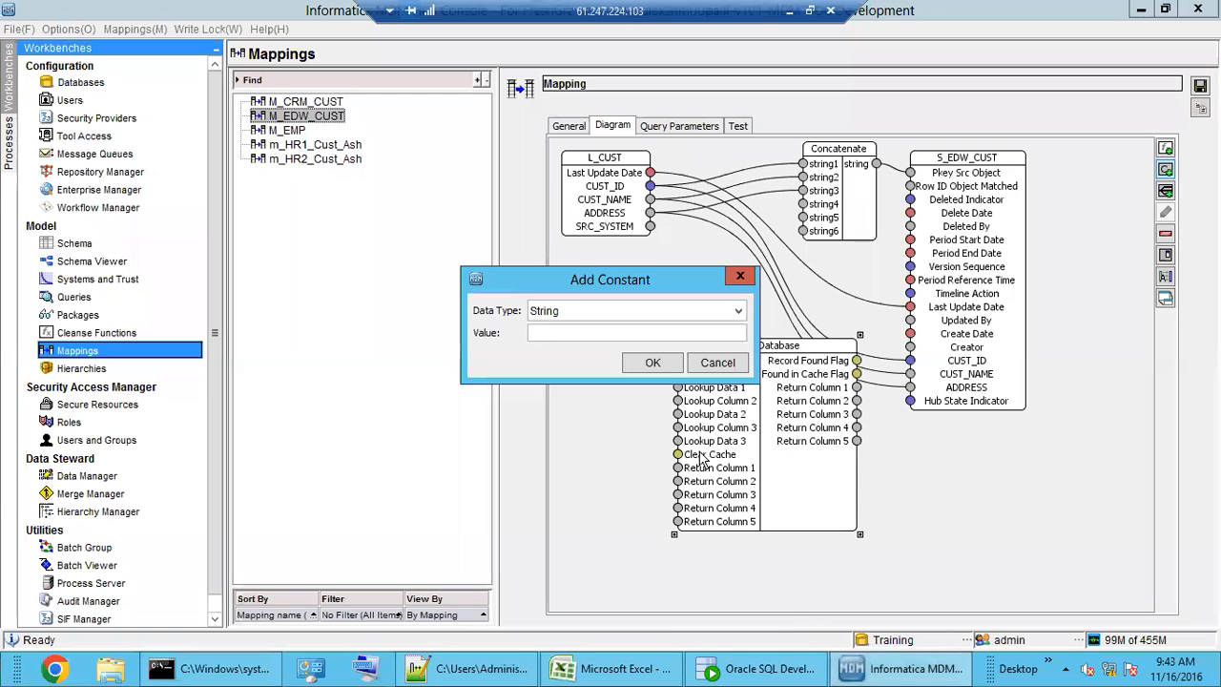
# - Add the string constant 'C_L_CUST_FULL_NAME' and wire it to Read Database's Table Name
pyautogui.click(572, 331)
pyautogui.hotkey('ctrl', 'v')
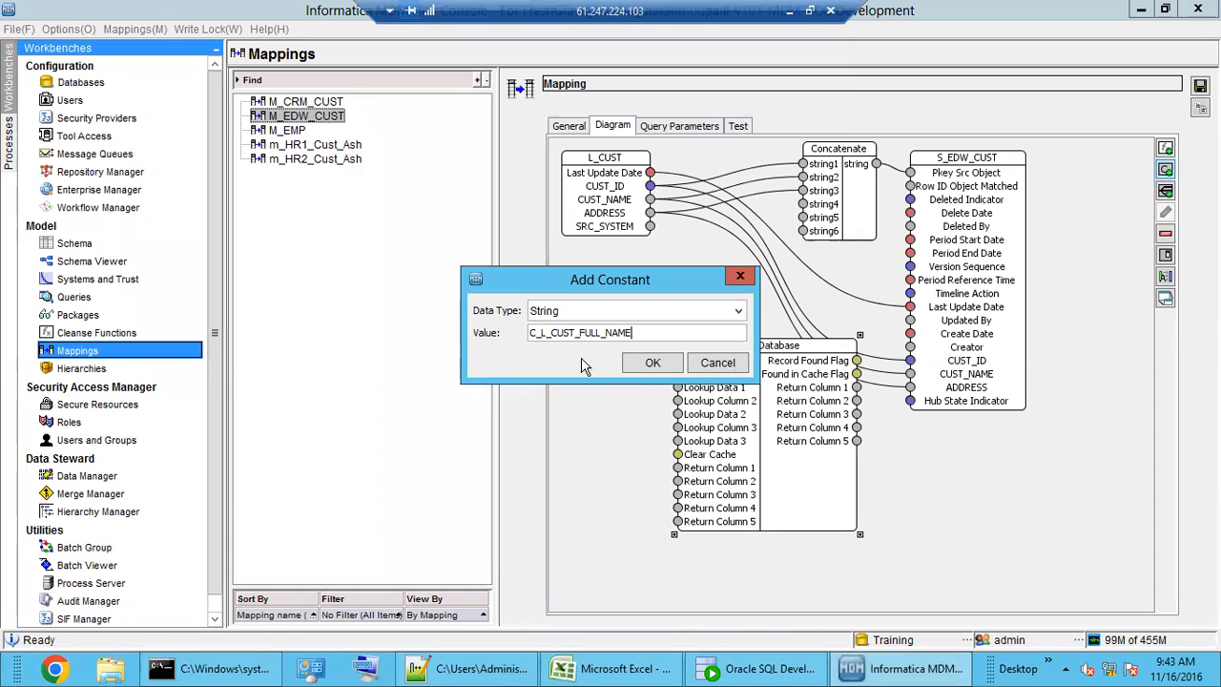
pyautogui.click(642, 365)
pyautogui.moveTo(650, 202); pyautogui.dragTo(596, 323)
pyautogui.moveTo(670, 321); pyautogui.dragTo(677, 362)
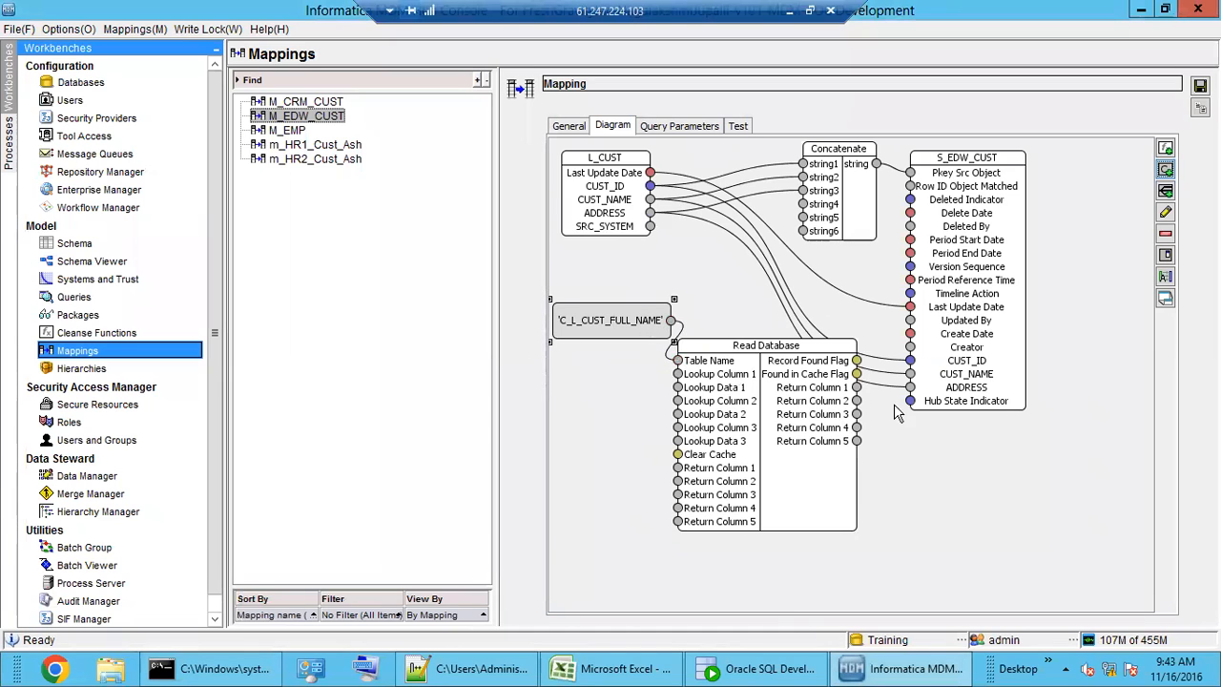
# - Spread out the diagram: move S_EDW_CUST right, widen the pane, nudge Read Database
pyautogui.moveTo(973, 306); pyautogui.dragTo(1095, 327)
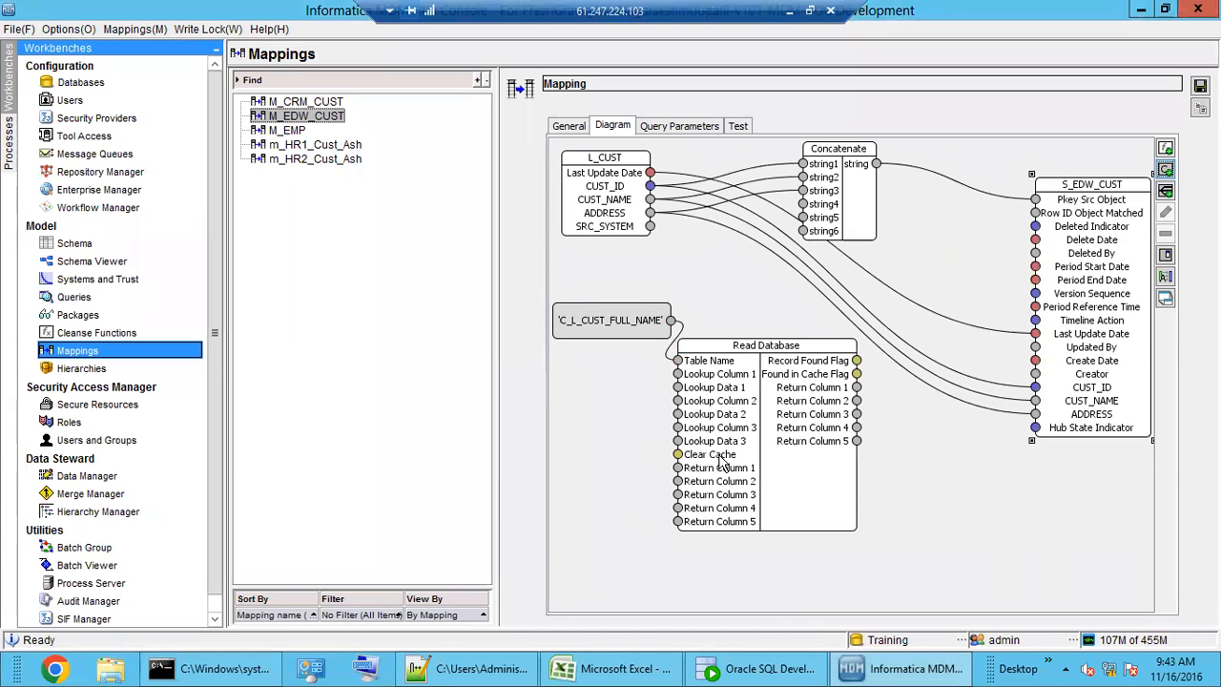
pyautogui.moveTo(493, 265); pyautogui.dragTo(342, 297)
pyautogui.moveTo(935, 265); pyautogui.dragTo(1082, 234)
pyautogui.click(665, 431)
pyautogui.moveTo(629, 408); pyautogui.dragTo(665, 426)
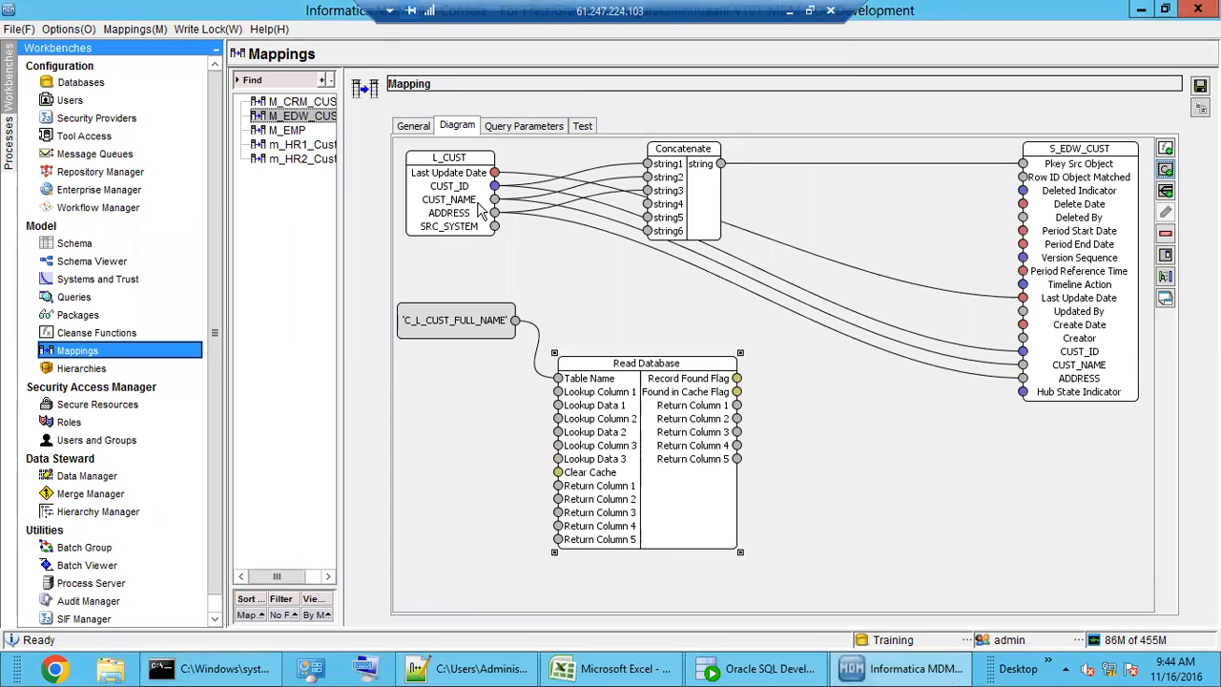
# - Add a 'CUST_NAME' string constant and connect it to Read Database's Lookup Column 1
pyautogui.click(1166, 172)
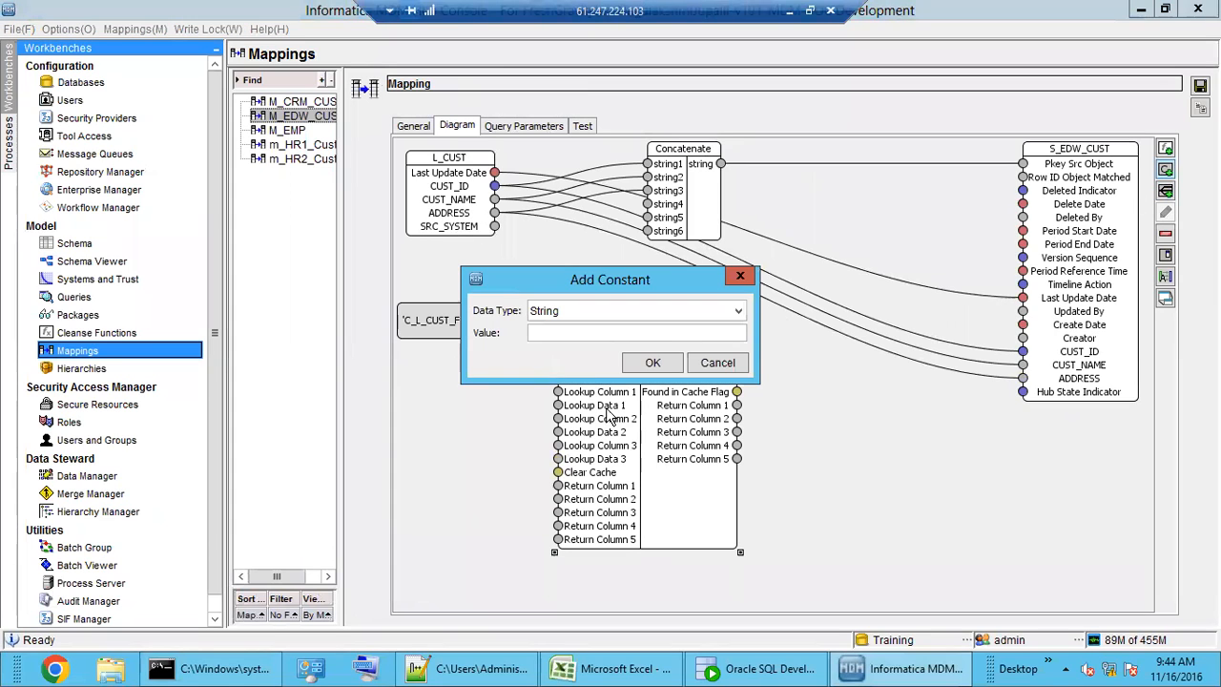
pyautogui.click(577, 333)
pyautogui.write('CUST_NAME')
pyautogui.click(653, 363)
pyautogui.click(456, 382)
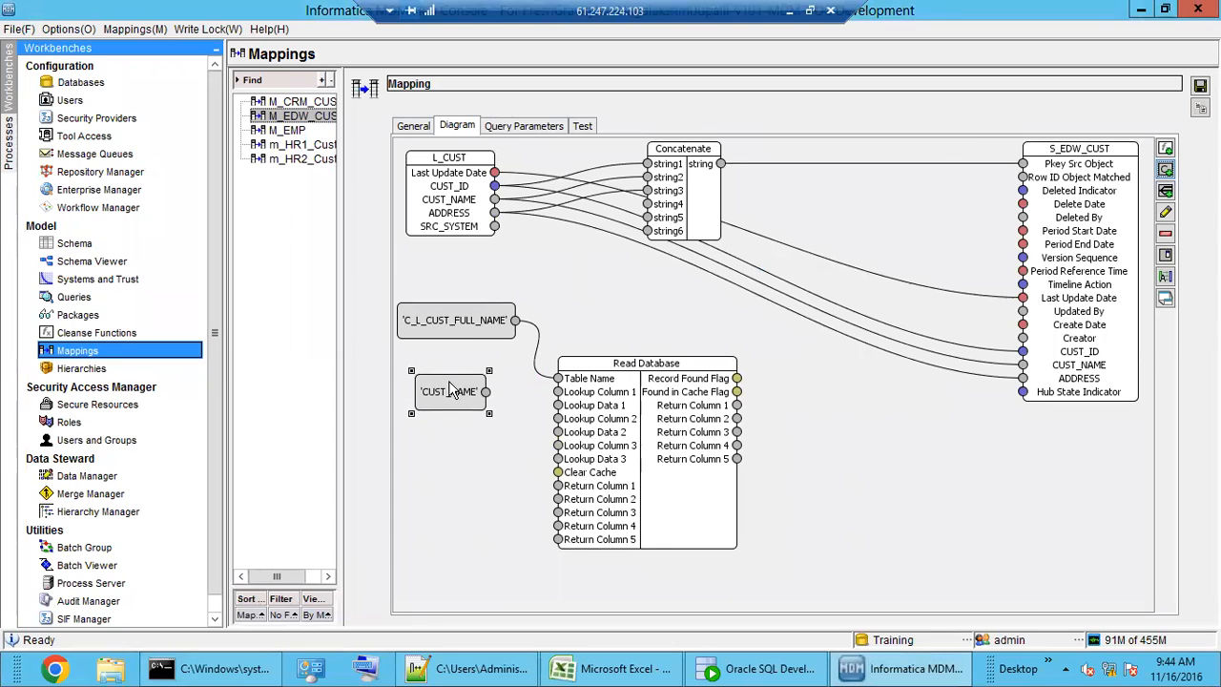
pyautogui.moveTo(456, 381)
pyautogui.mouseDown()
pyautogui.moveTo(439, 381)
pyautogui.moveTo(561, 404)
pyautogui.moveTo(558, 394)
pyautogui.mouseUp()
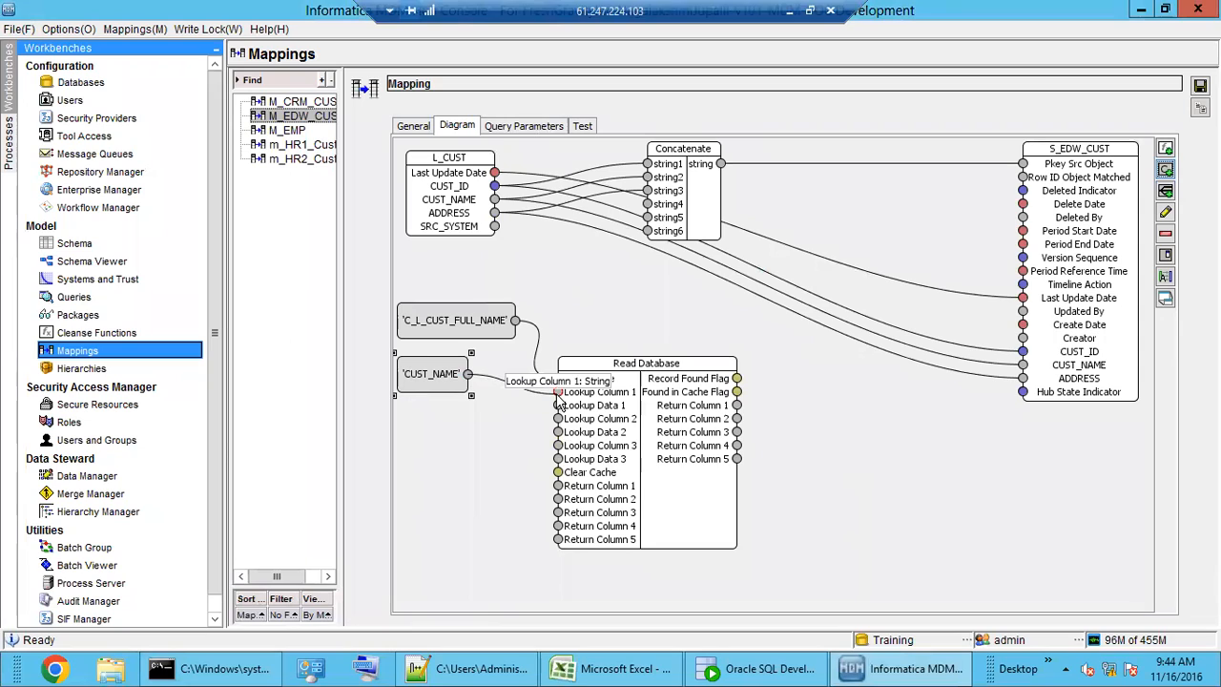
pyautogui.click(474, 433)
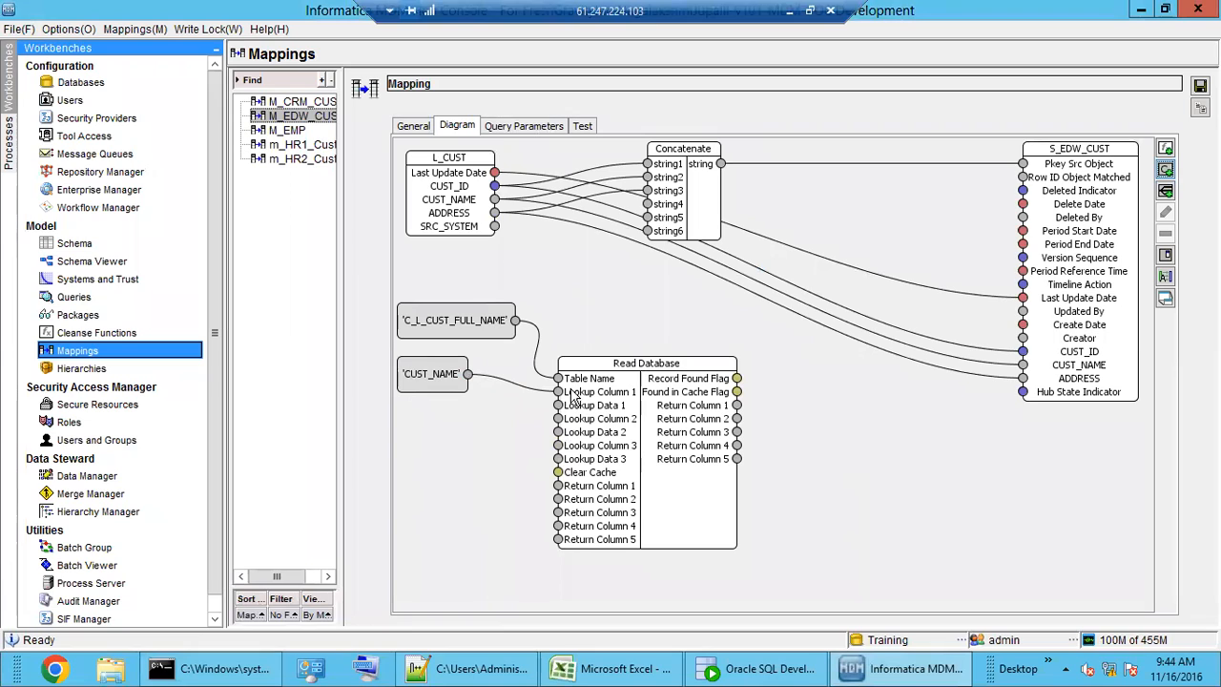
# - Review the mapping's General tab, then return to the diagram and select Read Database
pyautogui.click(420, 130)
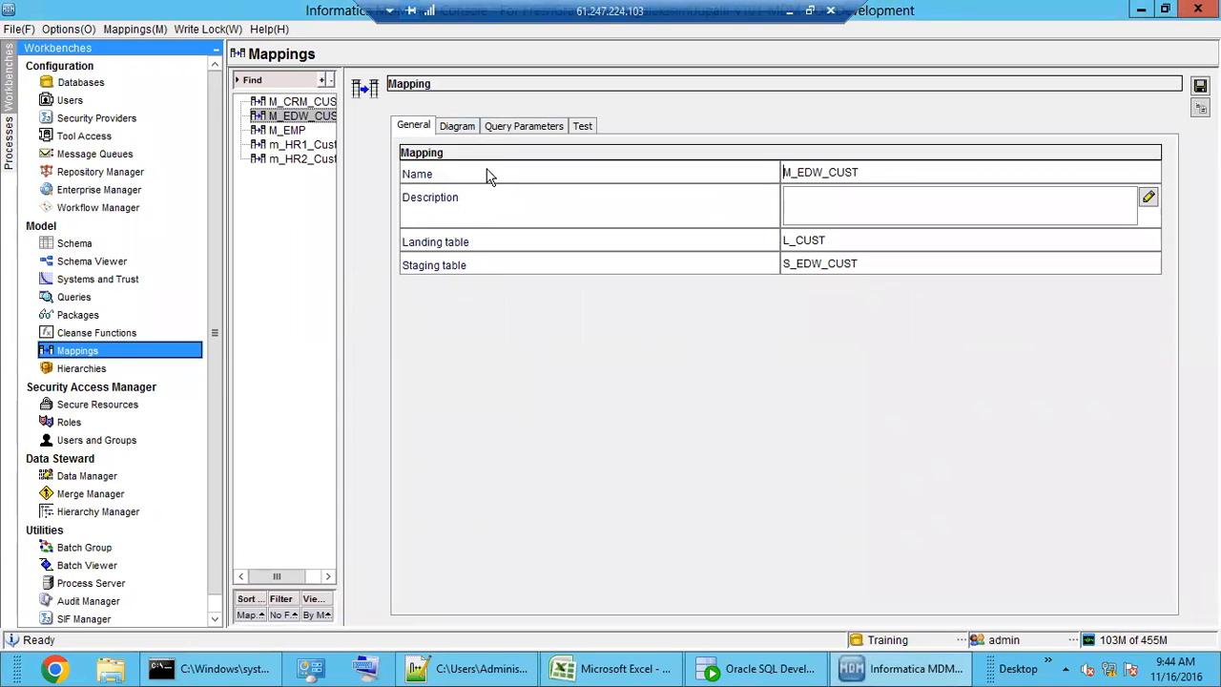
pyautogui.click(465, 133)
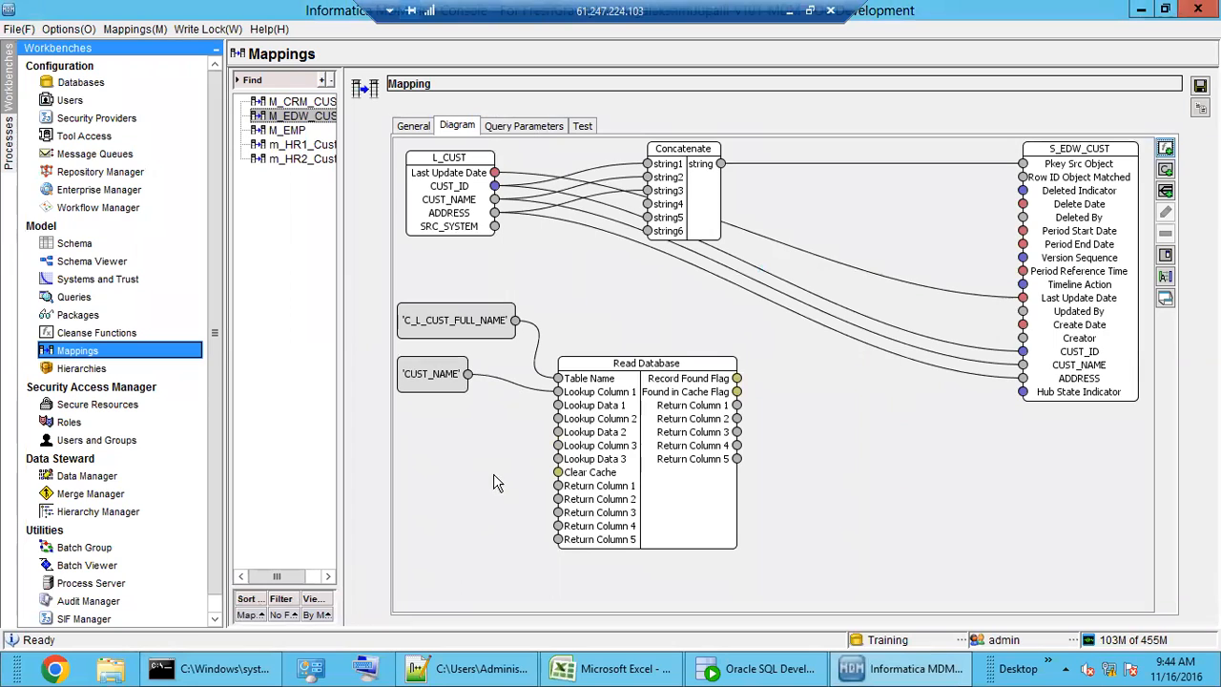
pyautogui.click(599, 417)
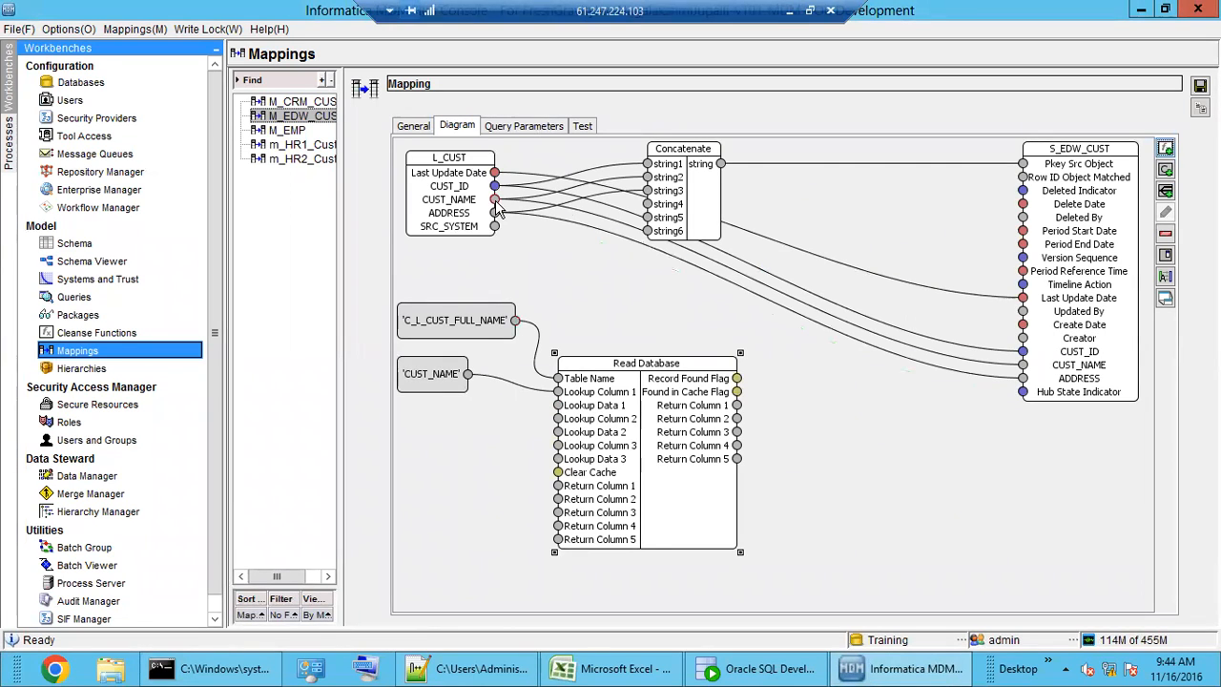
# - Feed L_CUST's CUST_NAME into Lookup Data 1 and delete its direct link to S_EDW_CUST
pyautogui.moveTo(495, 202); pyautogui.dragTo(558, 405)
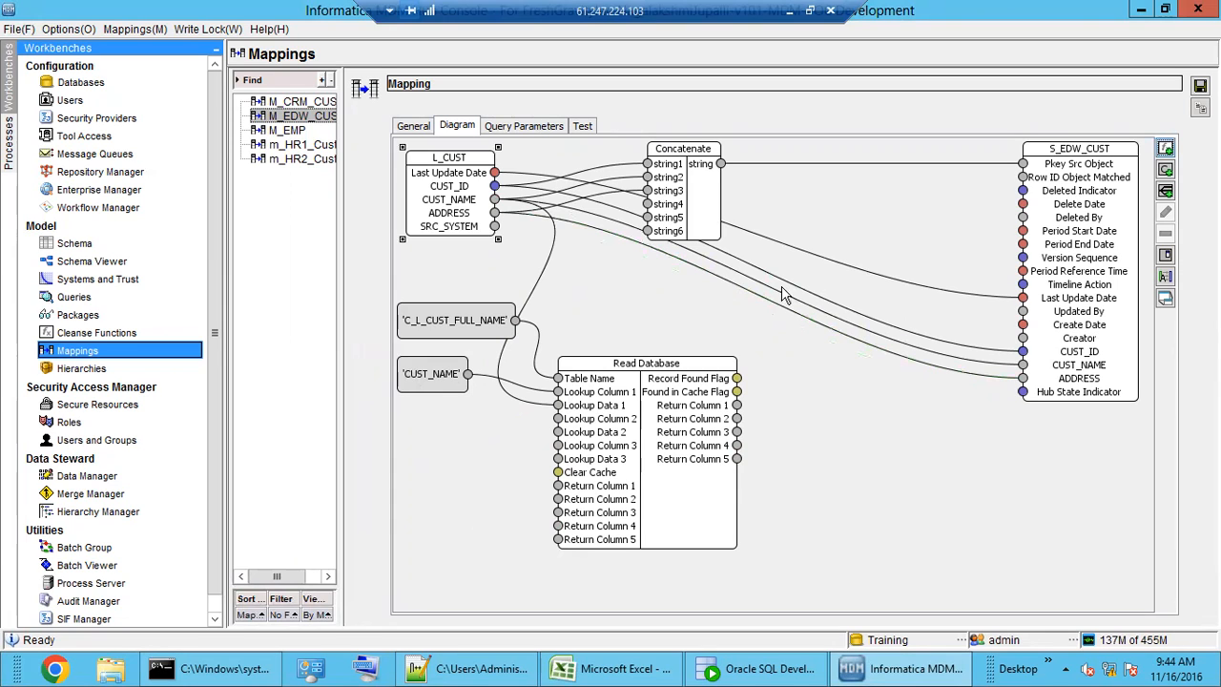
pyautogui.click(947, 366)
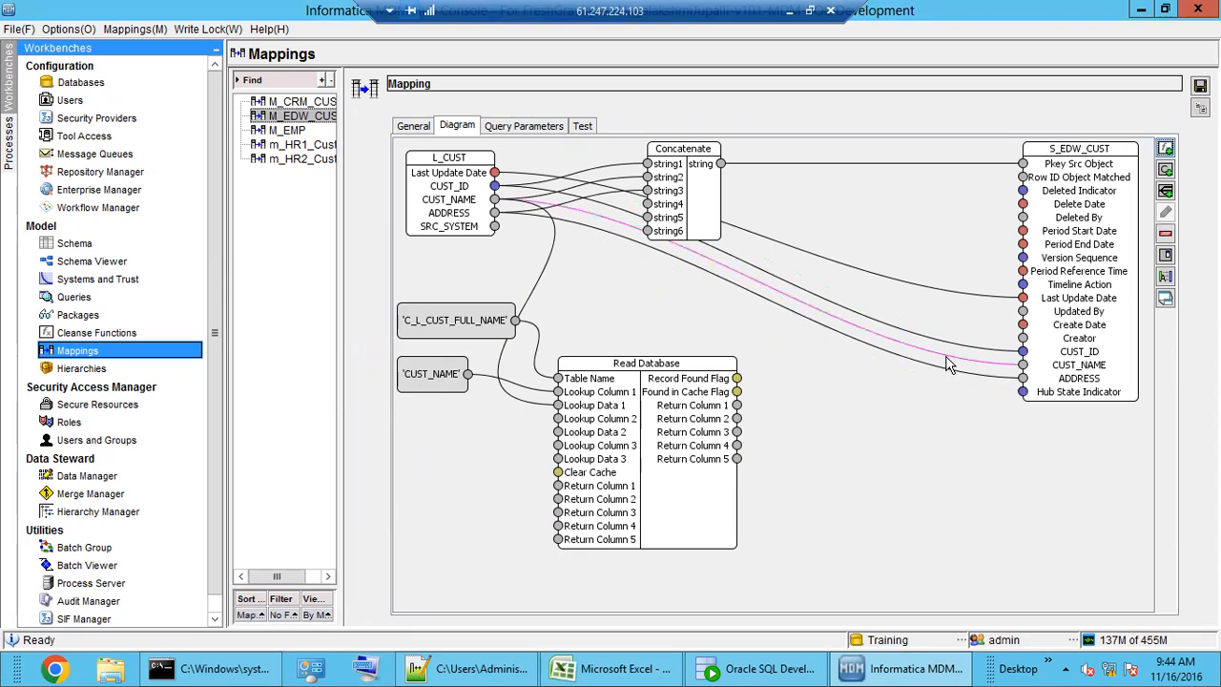
pyautogui.press('Delete')
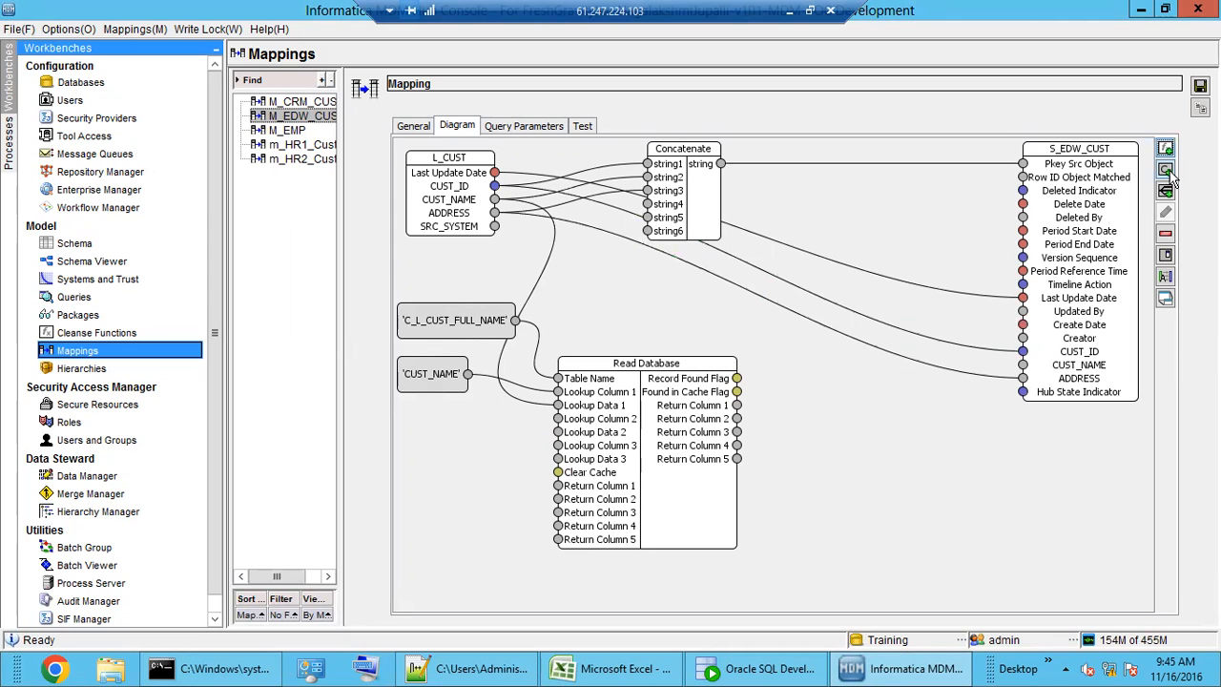
pyautogui.click(1166, 170)
# - Copy the FULL_CUST_NAME column name from C_L_CUST_FULL_NAME's column list into the constant
pyautogui.moveTo(593, 276); pyautogui.dragTo(892, 441)
pyautogui.click(753, 668)
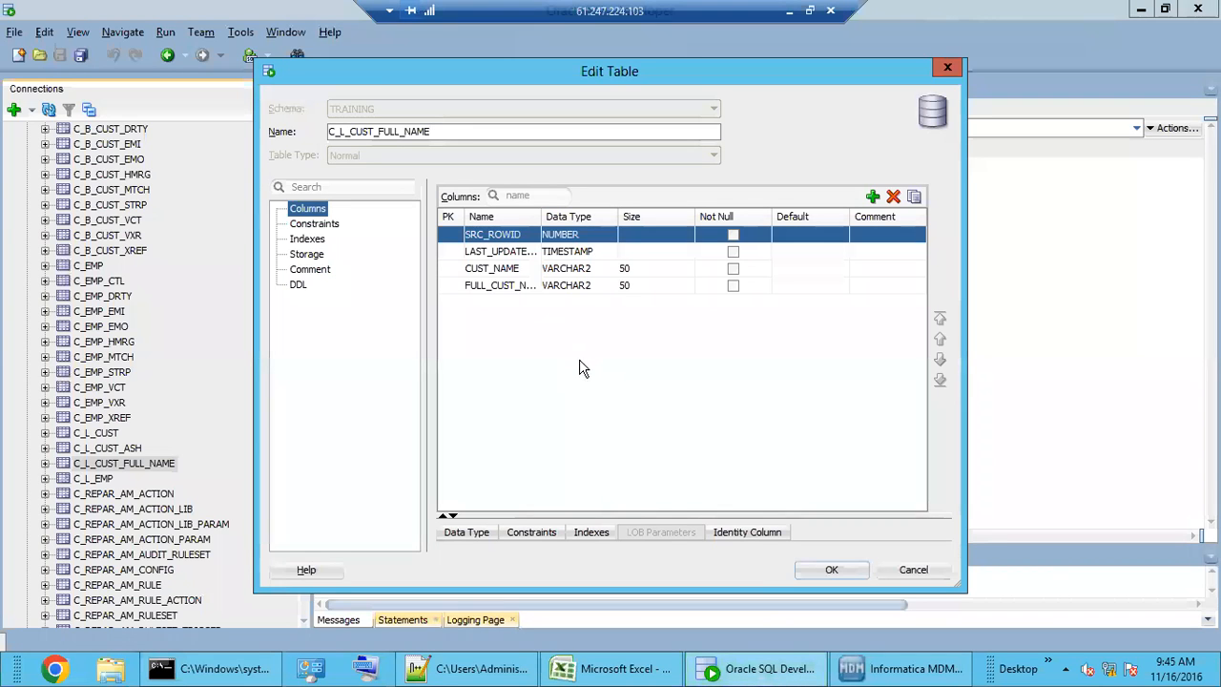
pyautogui.moveTo(539, 217); pyautogui.dragTo(606, 217)
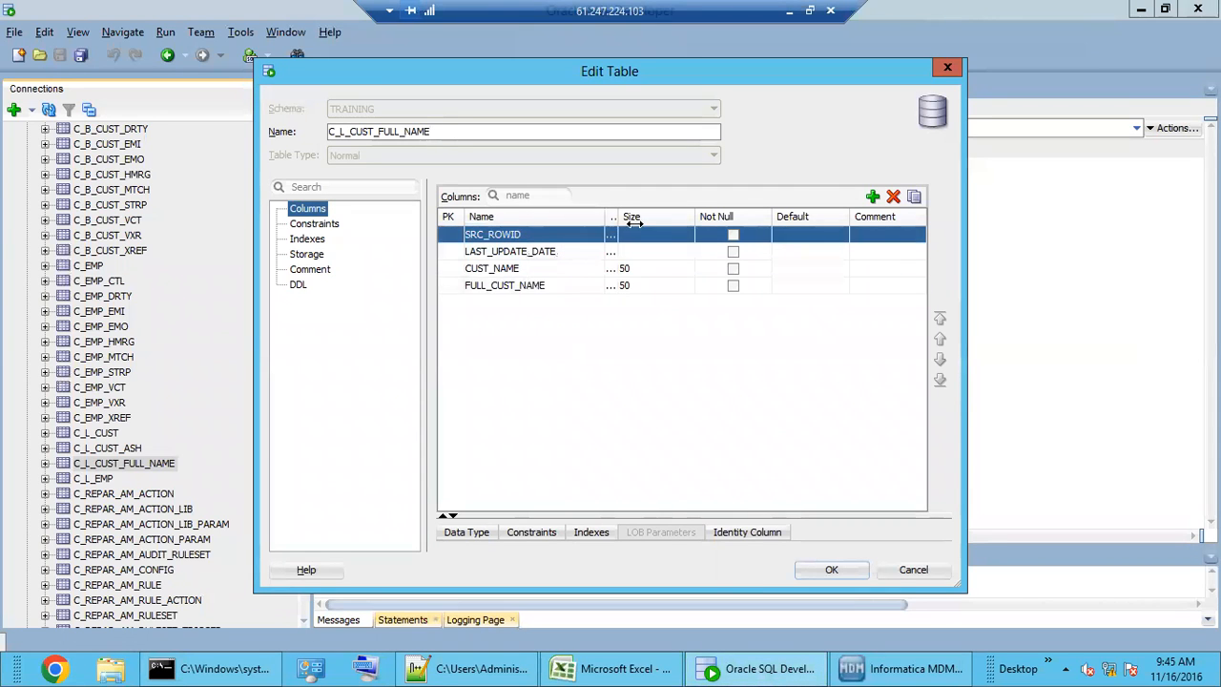
pyautogui.click(562, 288)
pyautogui.click(553, 285)
pyautogui.doubleClick(553, 284)
pyautogui.hotkey('ctrl', 'c')
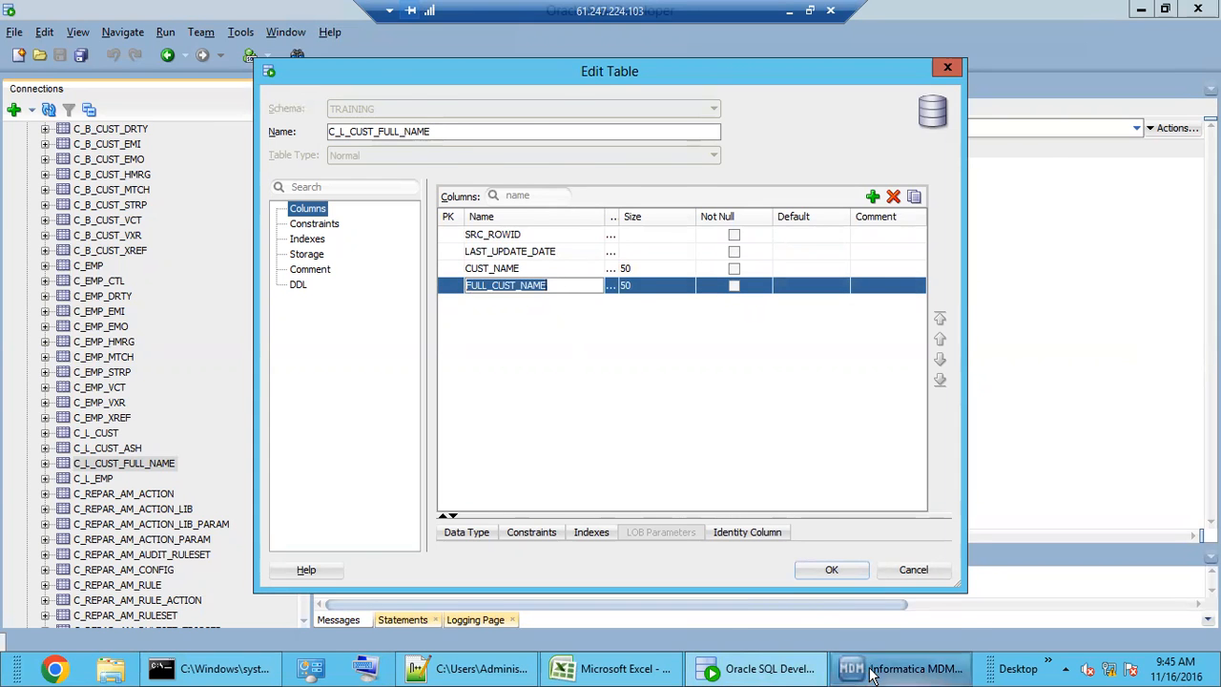
pyautogui.click(902, 668)
pyautogui.click(830, 496)
# - Add a 'FULL_CUST_NAME' constant to Return Column 1 and map the lookup output to S_EDW_CUST's CUST_NAME
pyautogui.hotkey('ctrl', 'v')
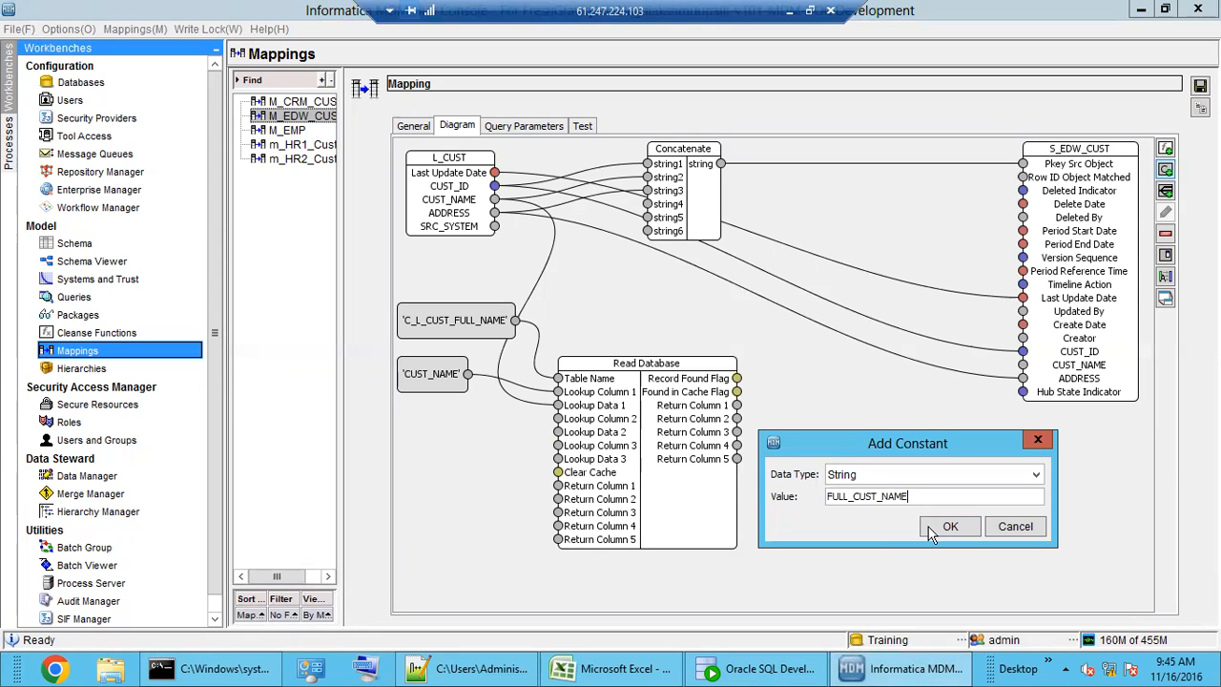
pyautogui.click(940, 526)
pyautogui.moveTo(489, 207); pyautogui.dragTo(558, 485)
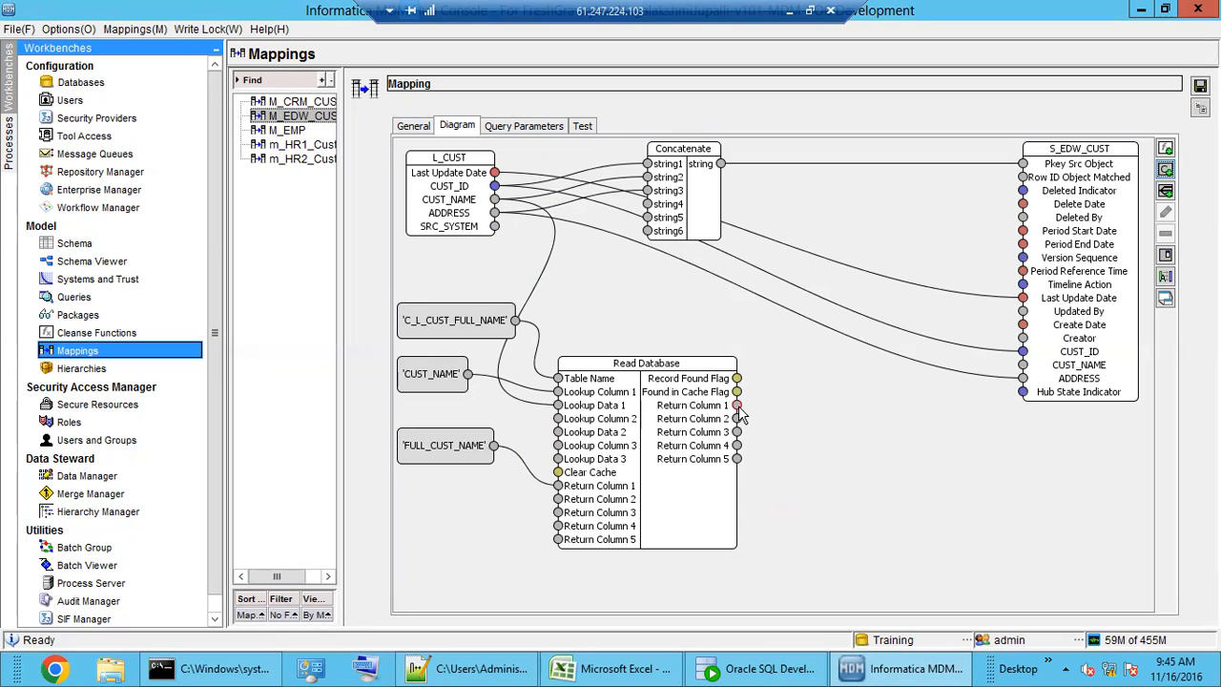
pyautogui.moveTo(737, 408); pyautogui.dragTo(1022, 366)
pyautogui.click(943, 503)
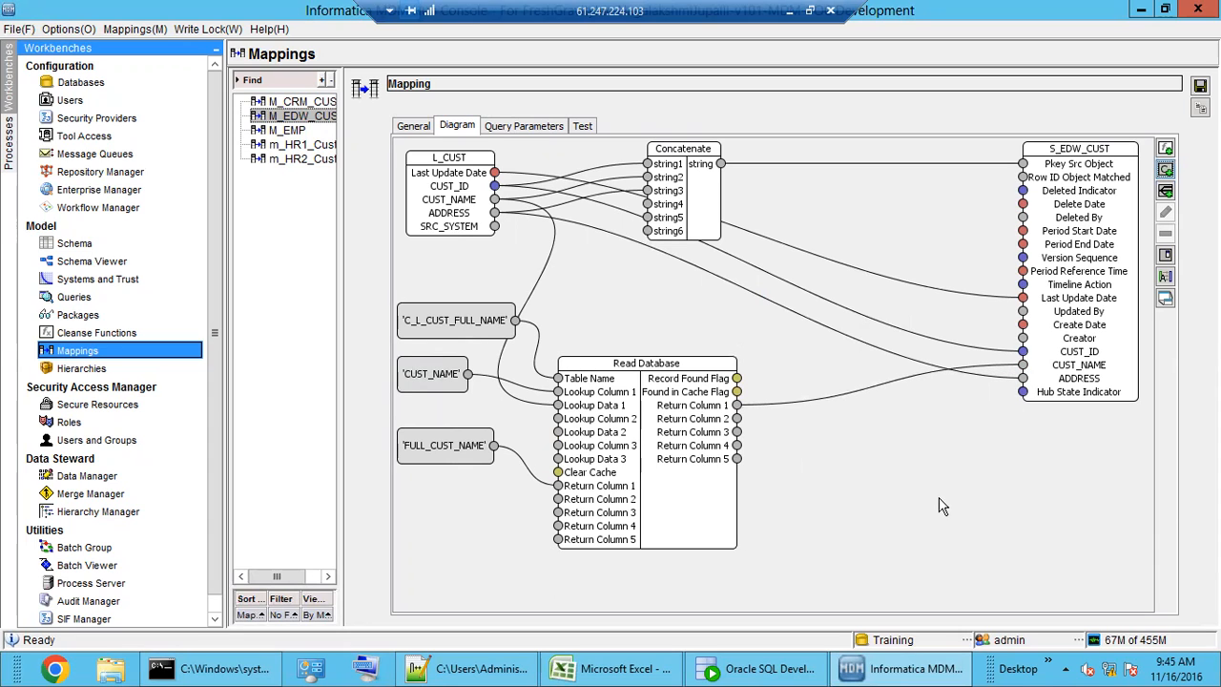
pyautogui.moveTo(671, 461); pyautogui.dragTo(724, 426)
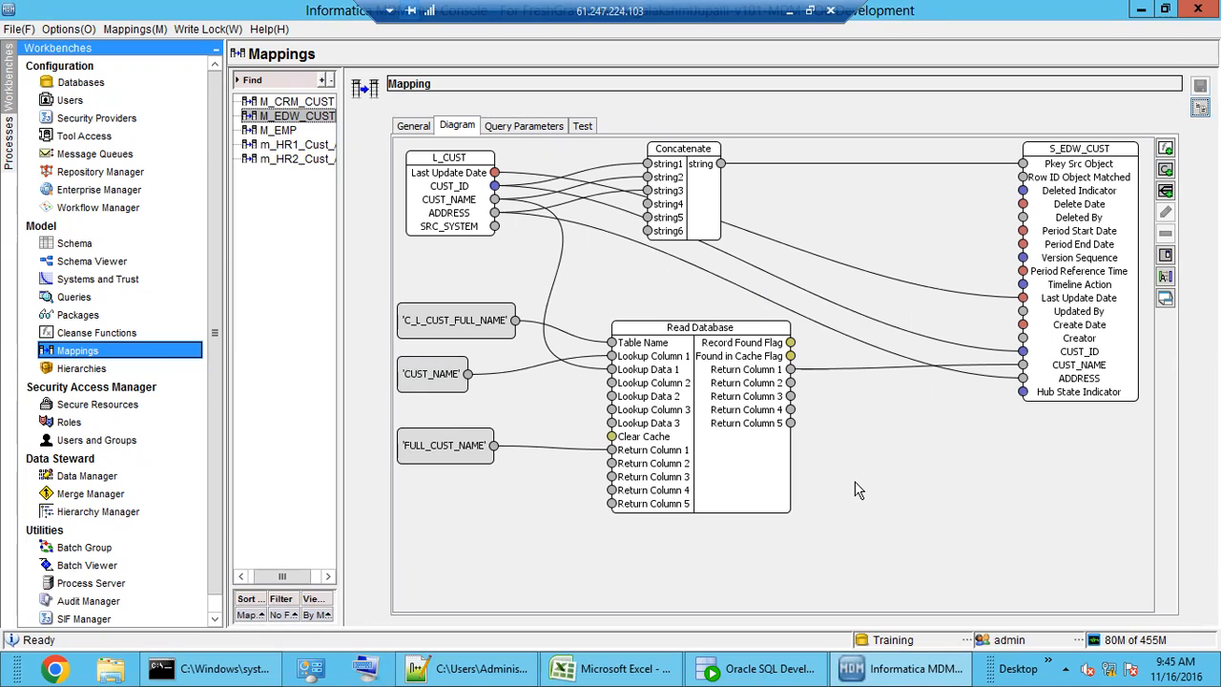
# - Enter CUST_ID and CUST_NAME test values and run the mapping test for known customer names
pyautogui.click(582, 126)
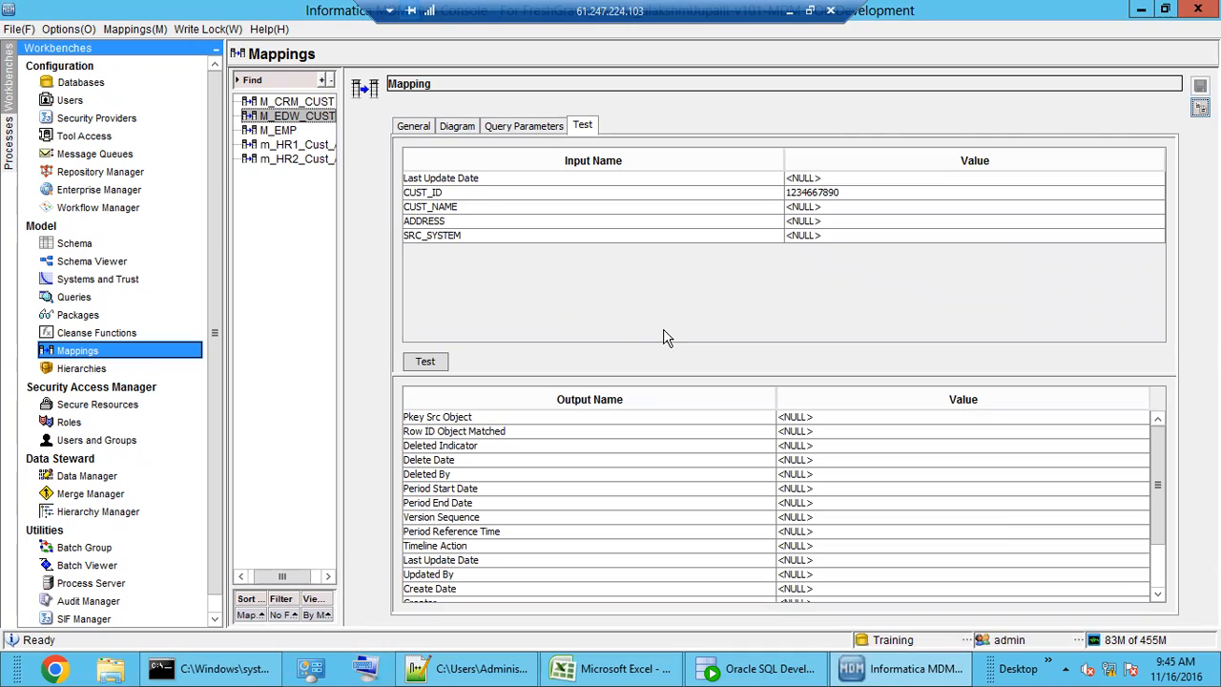
pyautogui.click(469, 195)
pyautogui.click(858, 192)
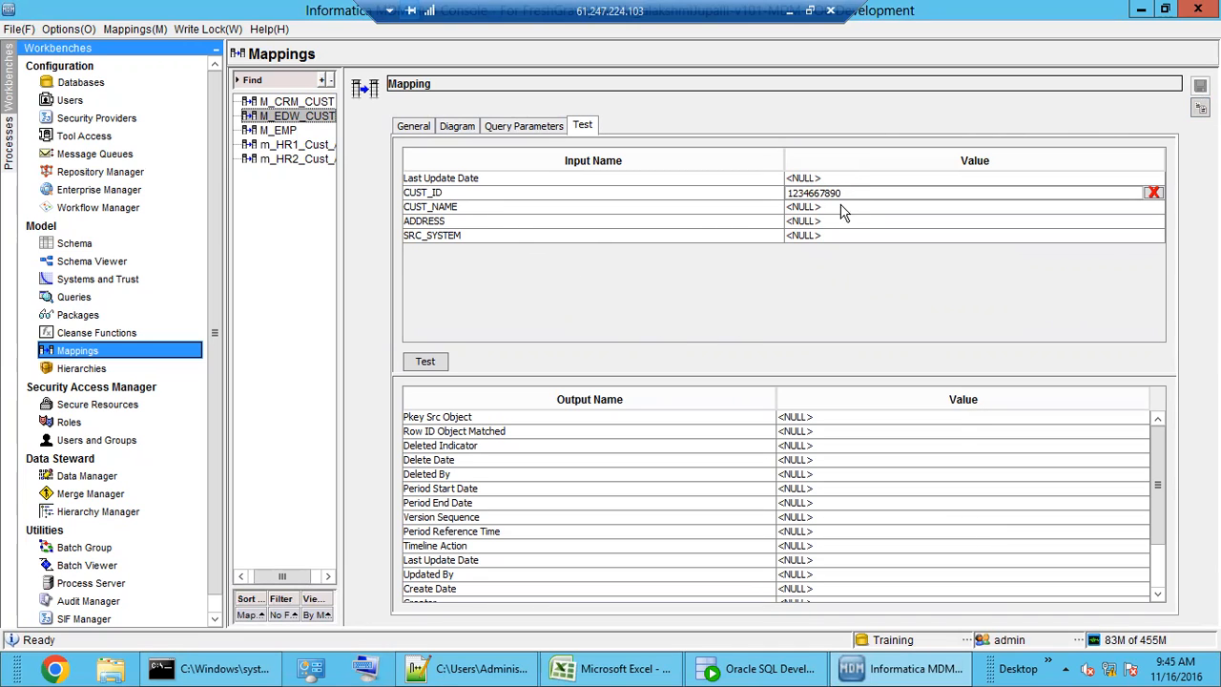
pyautogui.click(847, 206)
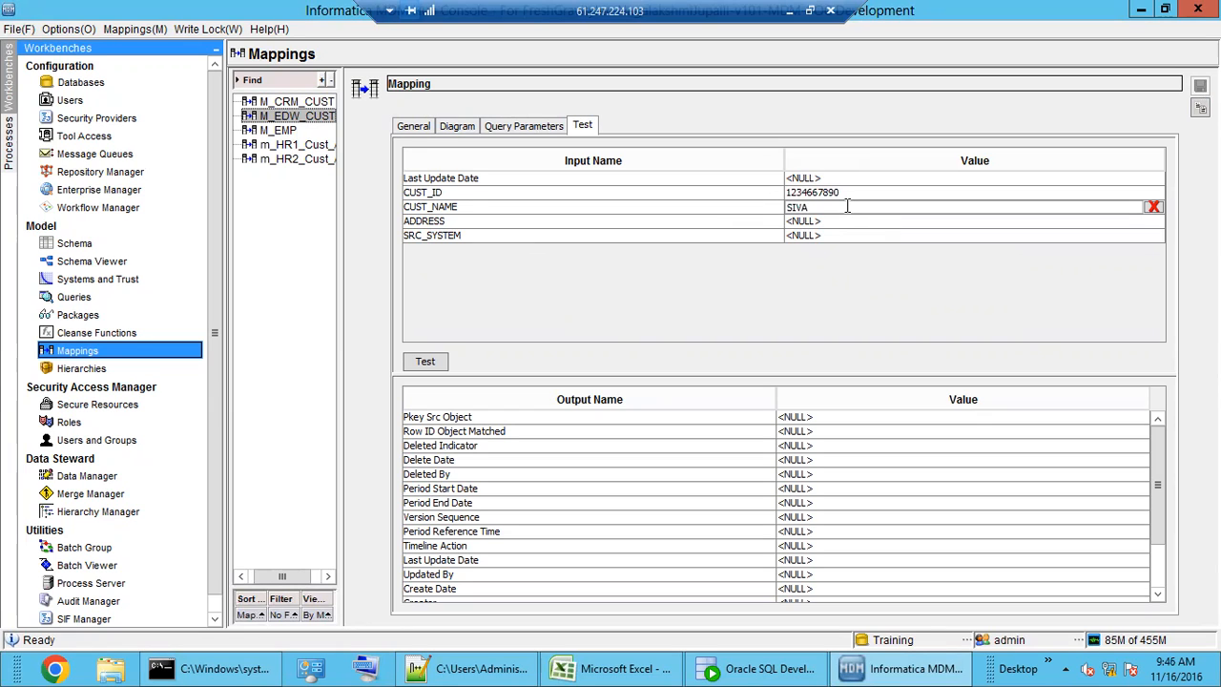
pyautogui.click(428, 363)
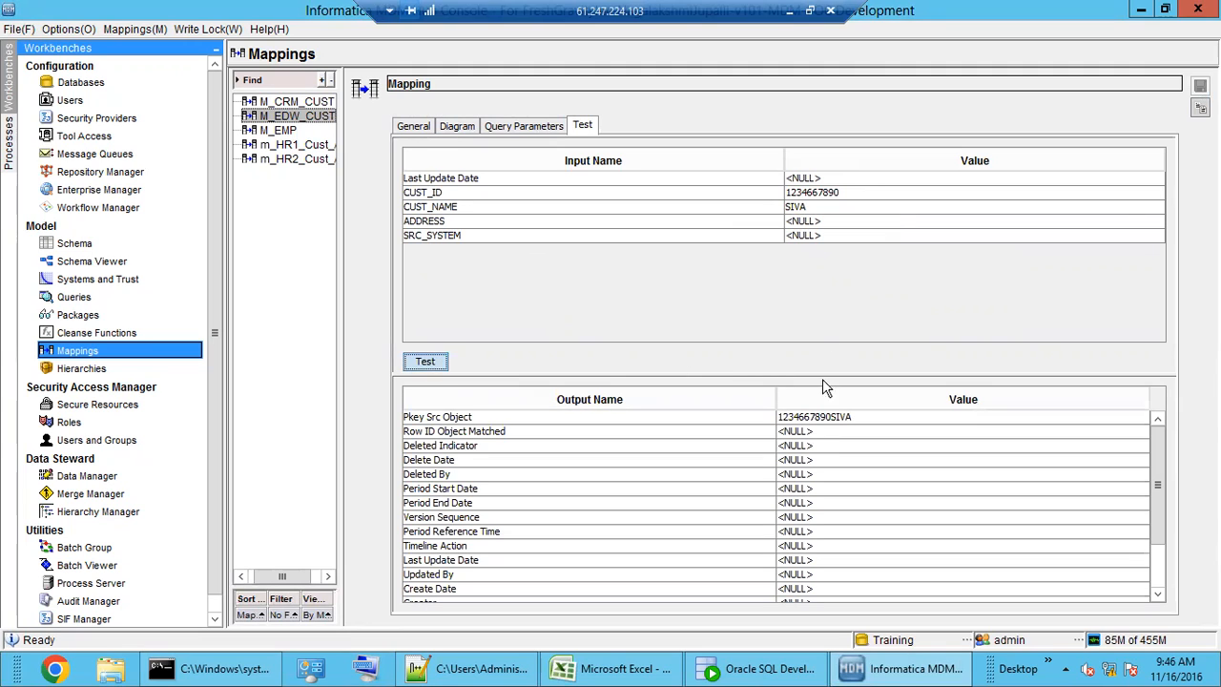
pyautogui.click(821, 206)
pyautogui.scroll(-2, 804, 537)
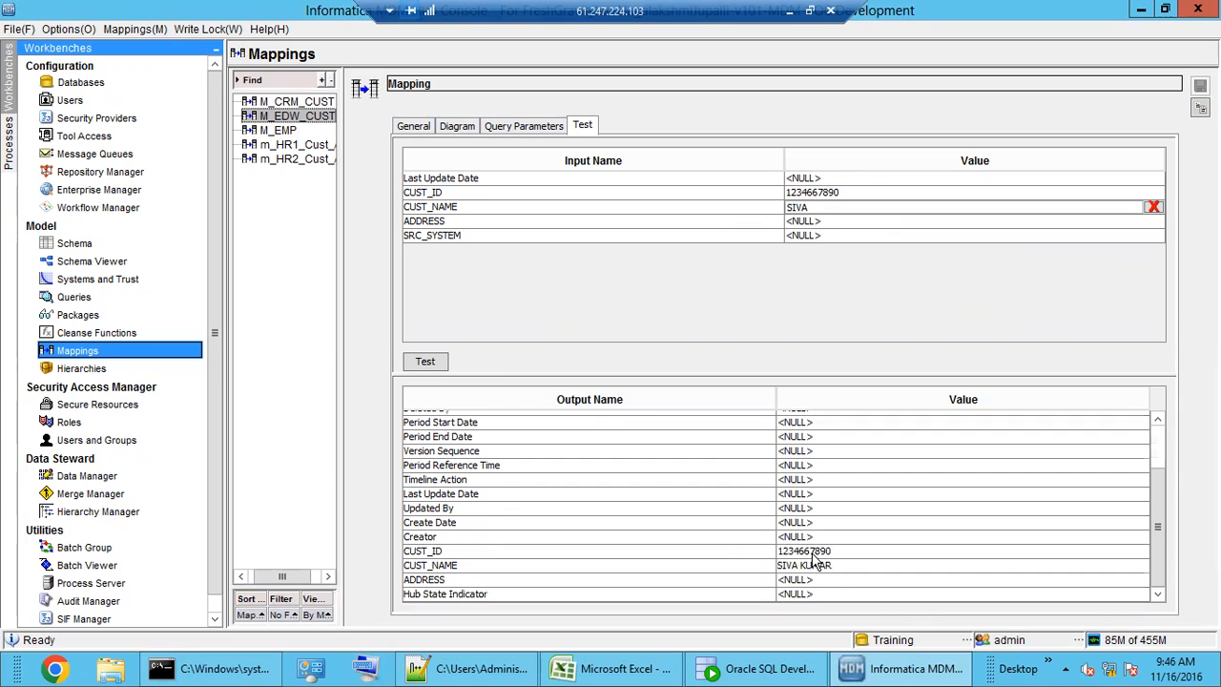
pyautogui.click(816, 570)
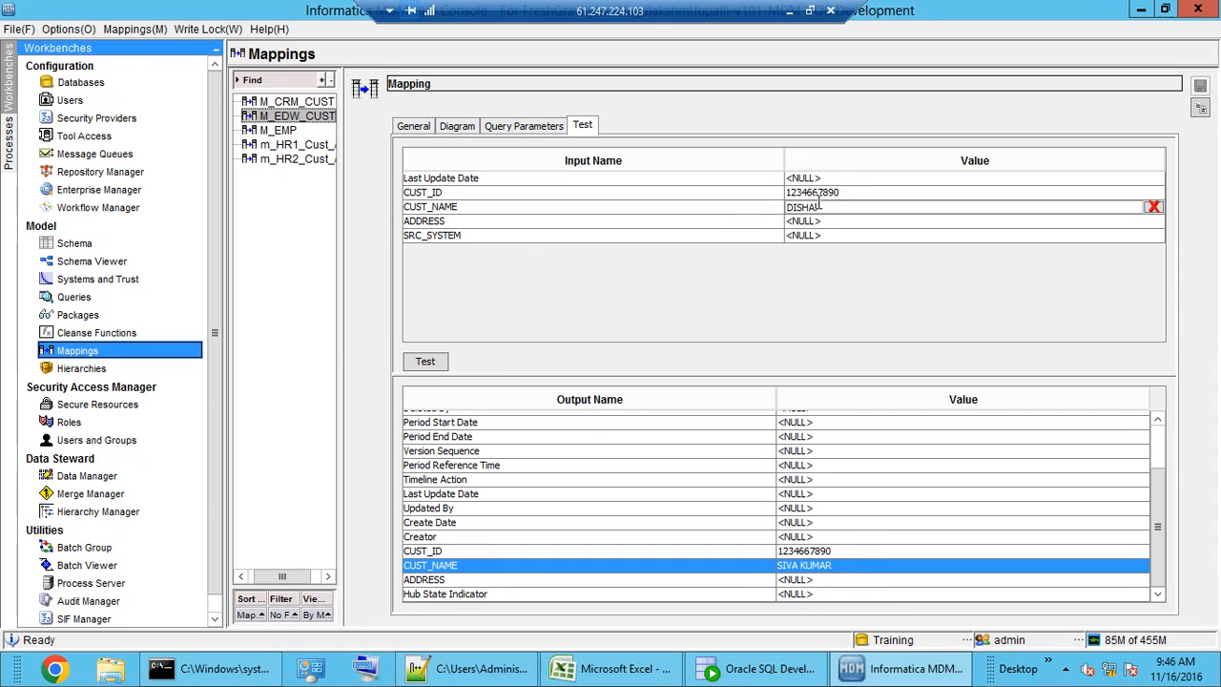
pyautogui.click(418, 364)
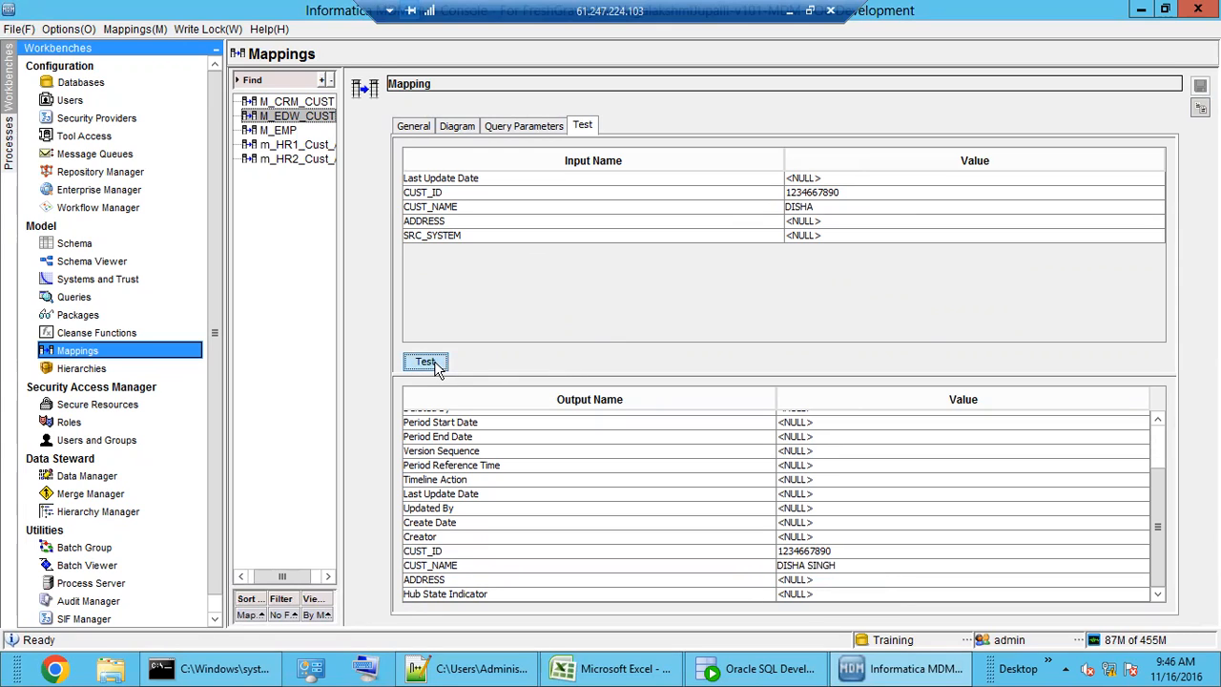
# - Test with the unlisted name 'RIJU' and confirm CUST_NAME returns NULL
pyautogui.doubleClick(800, 207)
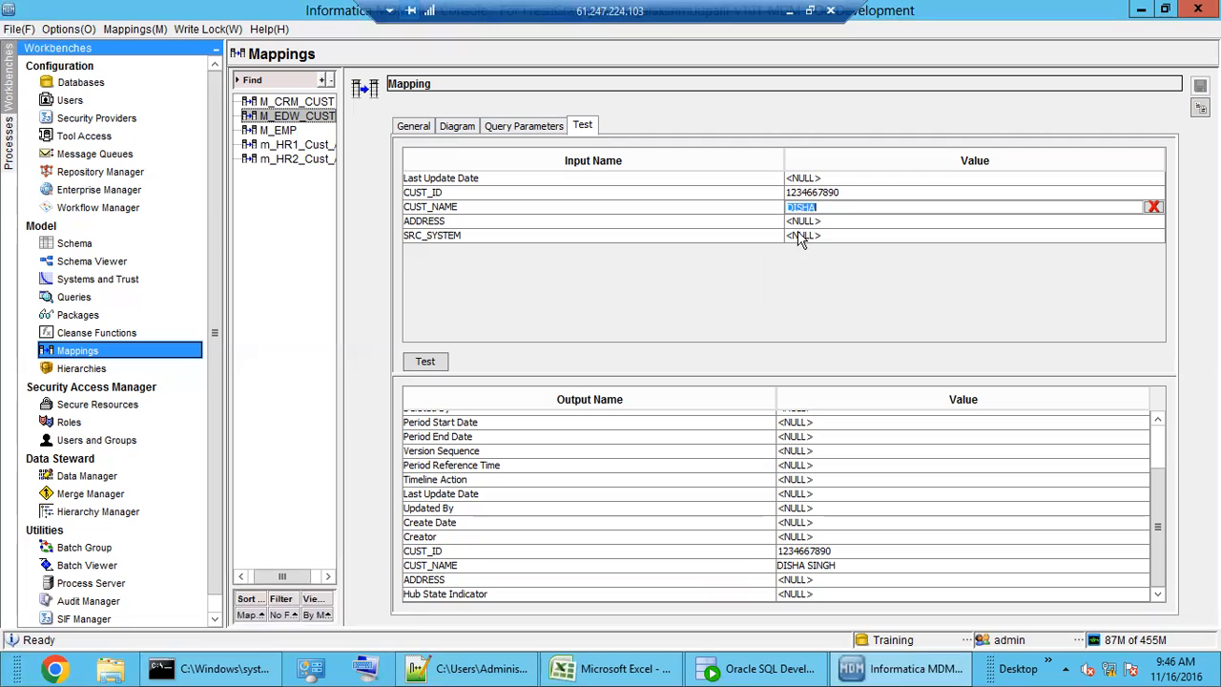
pyautogui.click(814, 569)
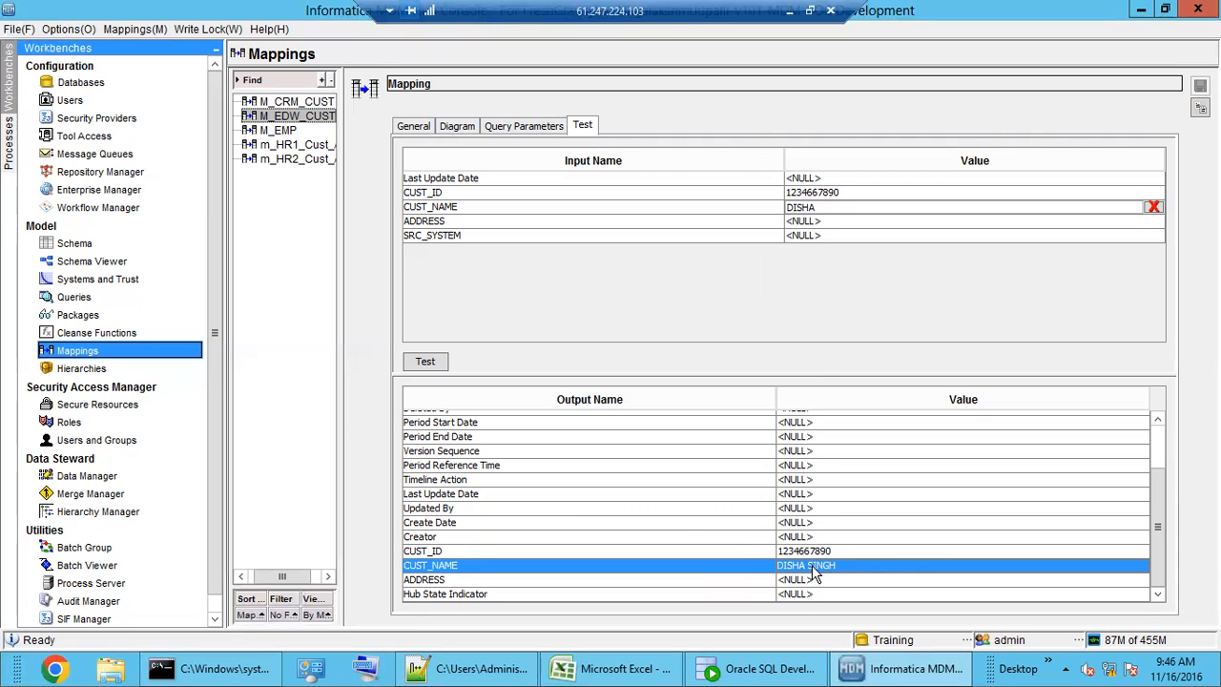
pyautogui.doubleClick(805, 206)
pyautogui.write('RI')
pyautogui.write('JU')
pyautogui.click(424, 362)
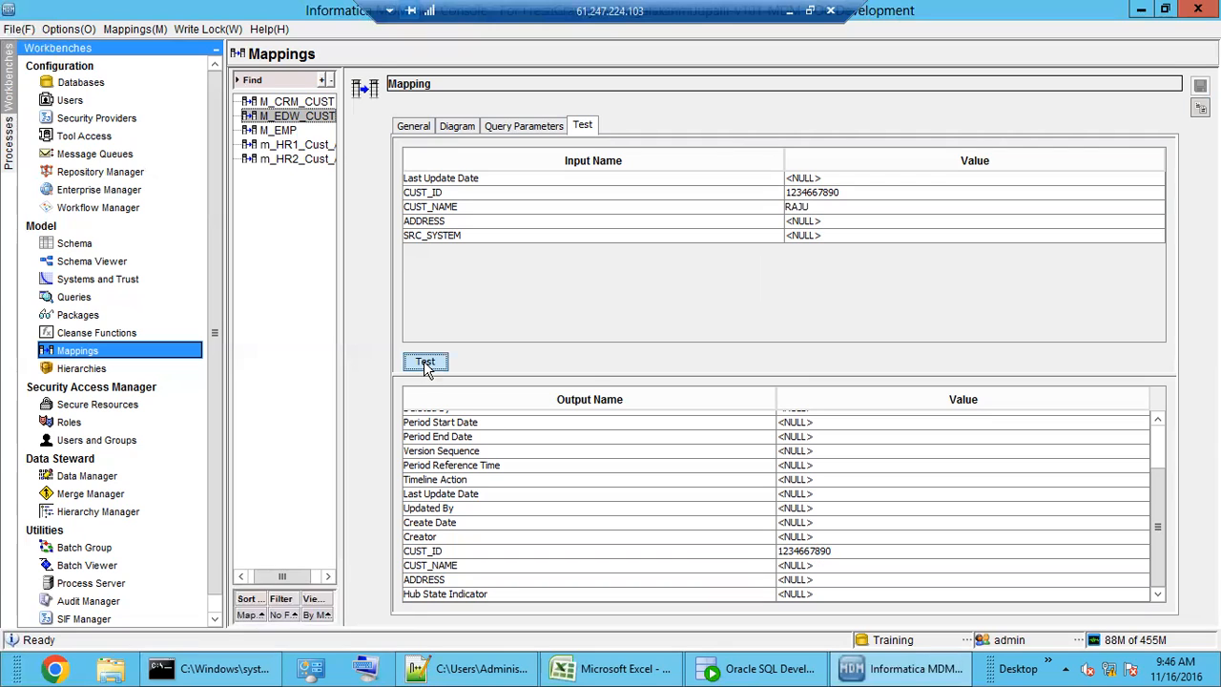
pyautogui.click(805, 570)
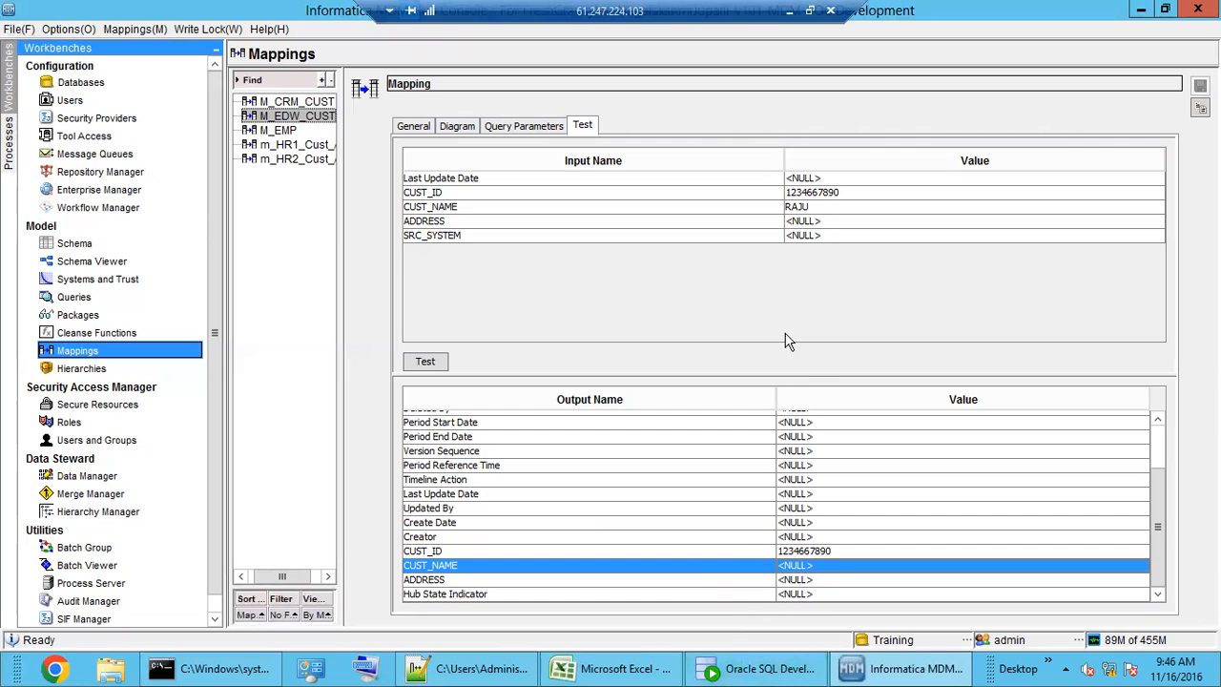
# - Recheck the test results, then return to the mapping diagram
pyautogui.click(458, 127)
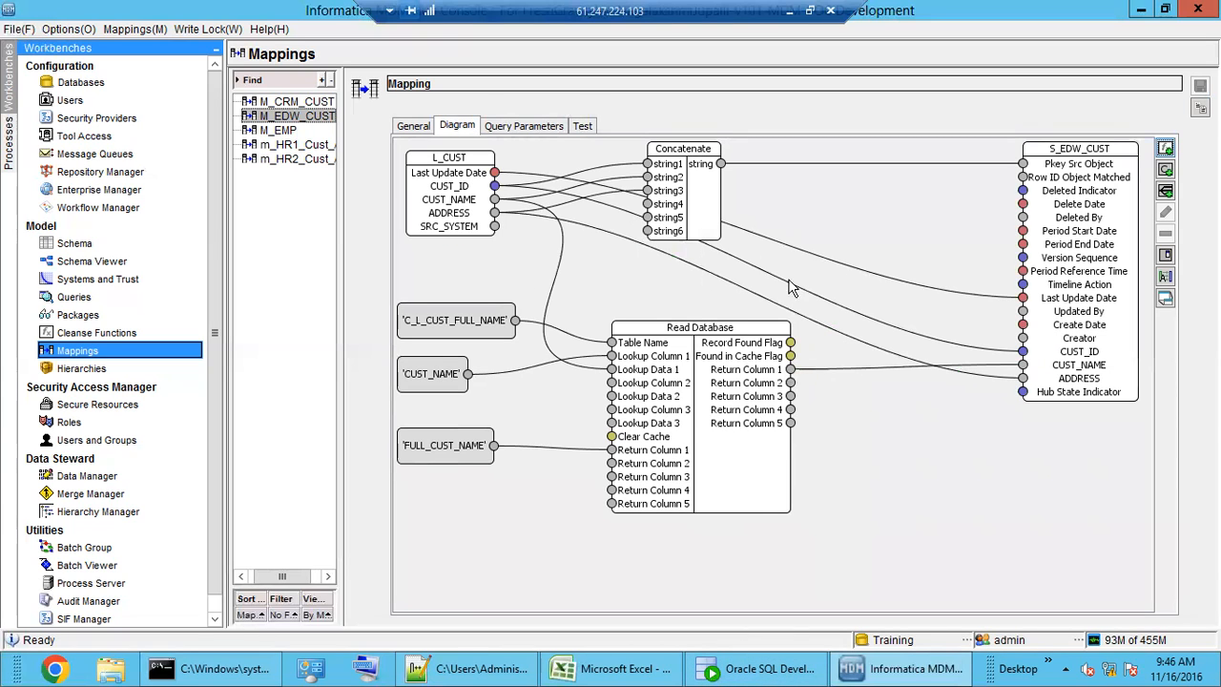
pyautogui.click(582, 127)
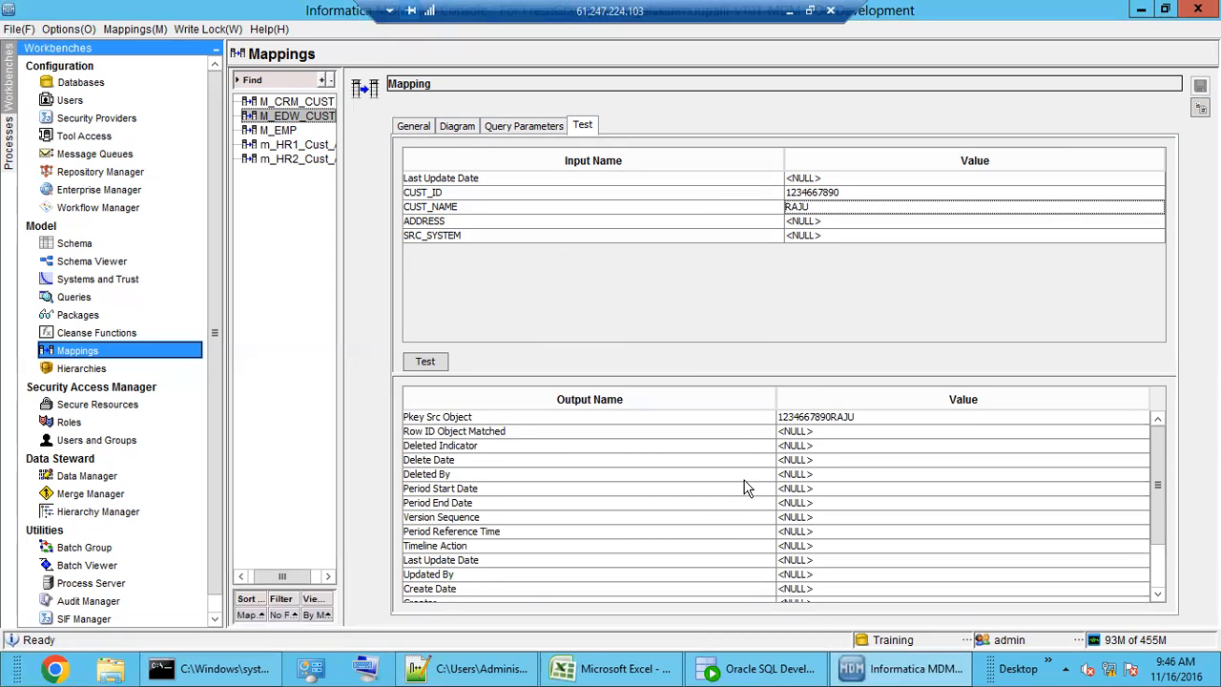
pyautogui.scroll(-2, 747, 488)
pyautogui.scroll(3, 749, 503)
pyautogui.click(459, 129)
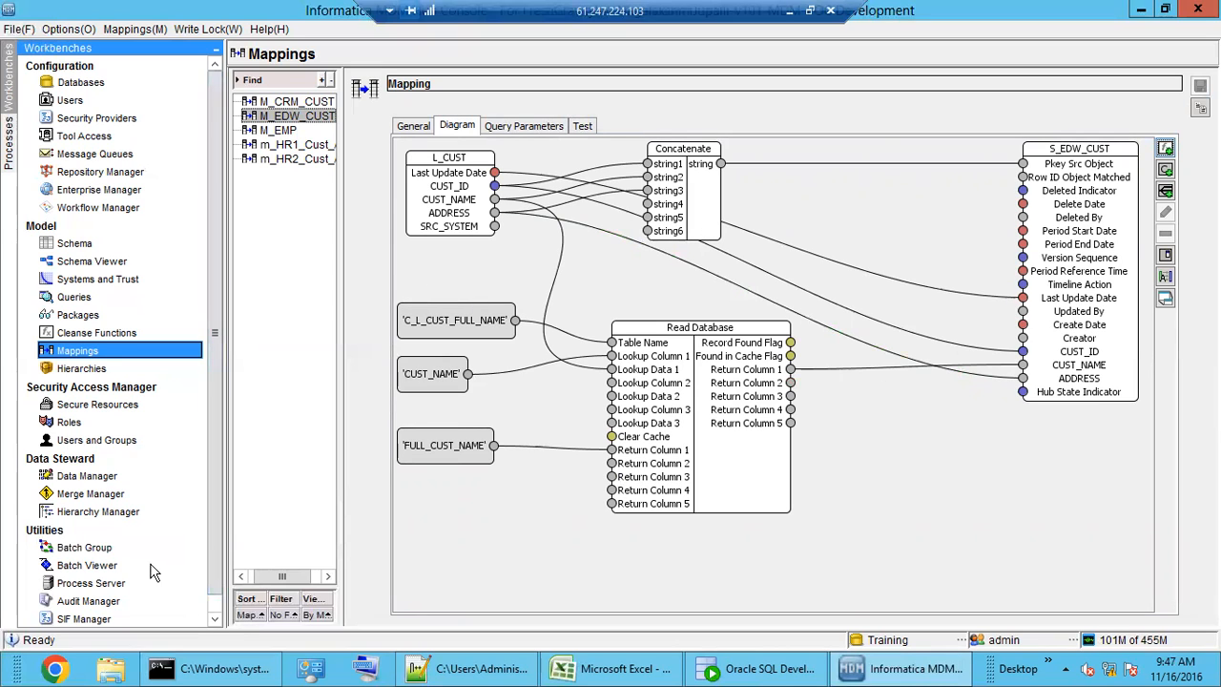
# - Execute the M_EDW_CUST stage batch and refresh to confirm 6 records loaded, 0 rejected
pyautogui.click(88, 566)
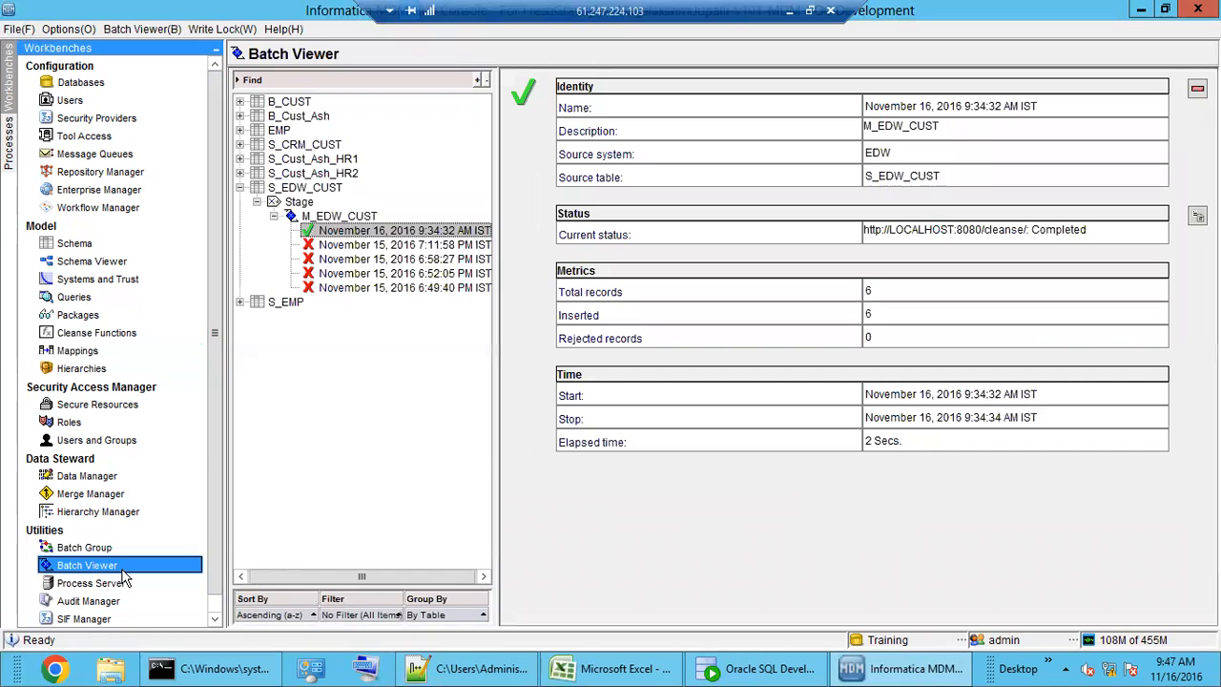
pyautogui.click(333, 217)
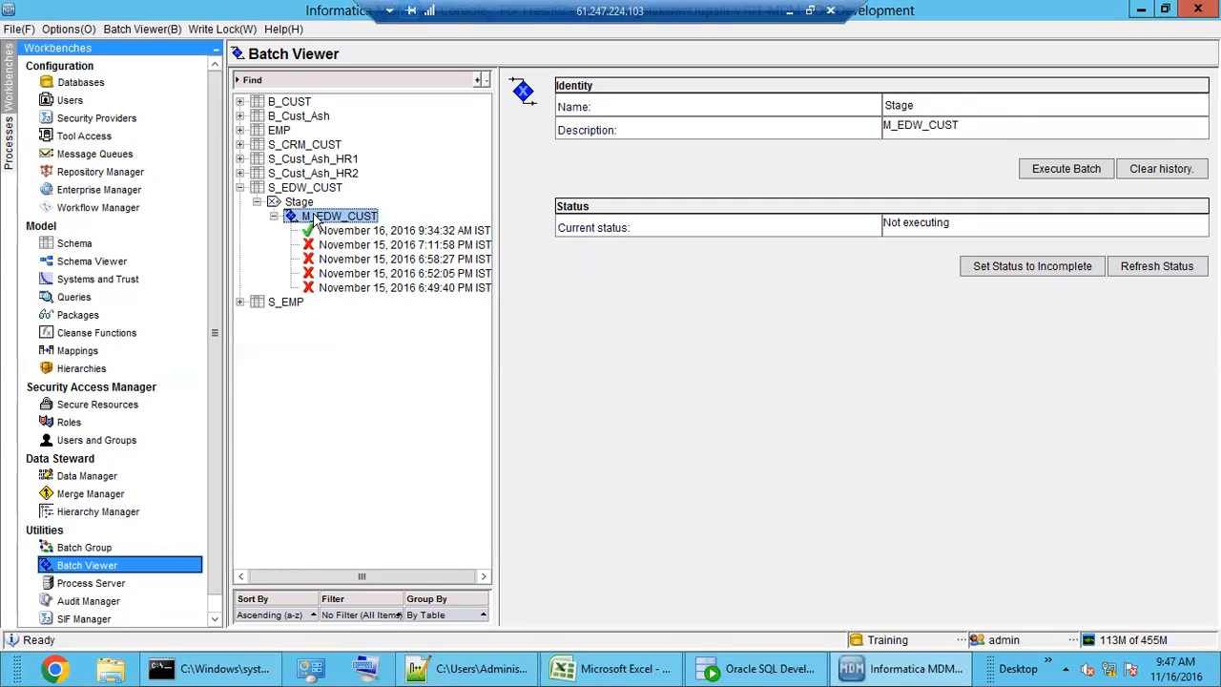
pyautogui.click(1057, 170)
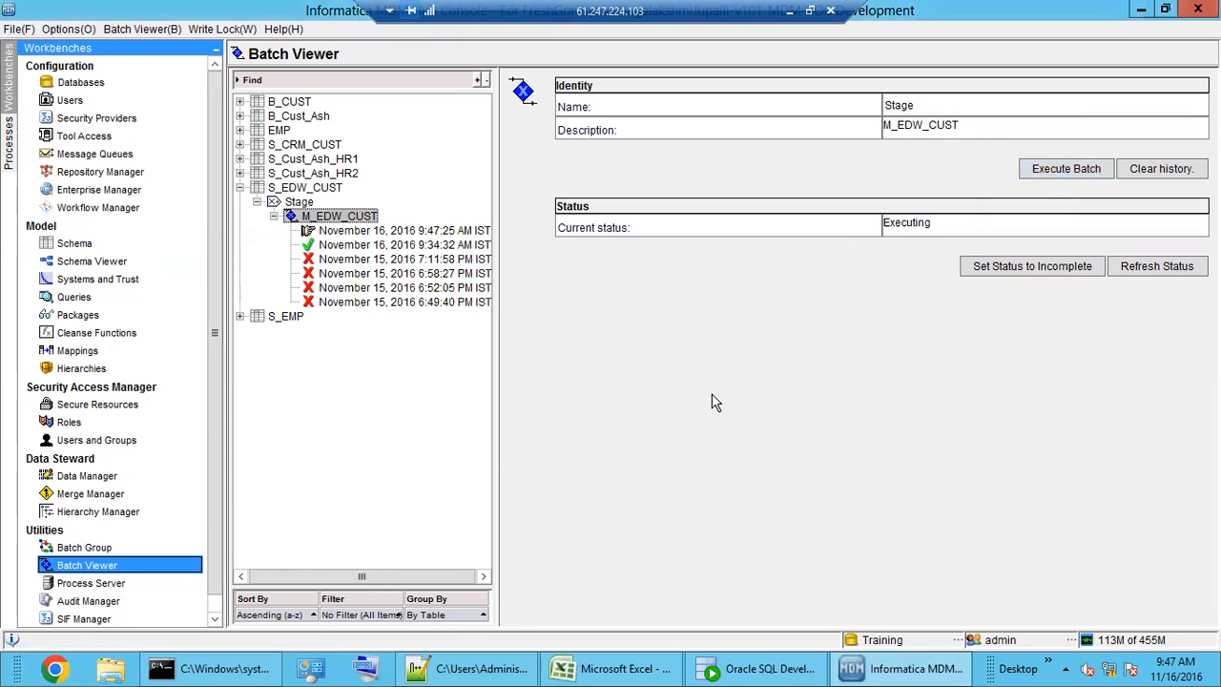
pyautogui.click(378, 233)
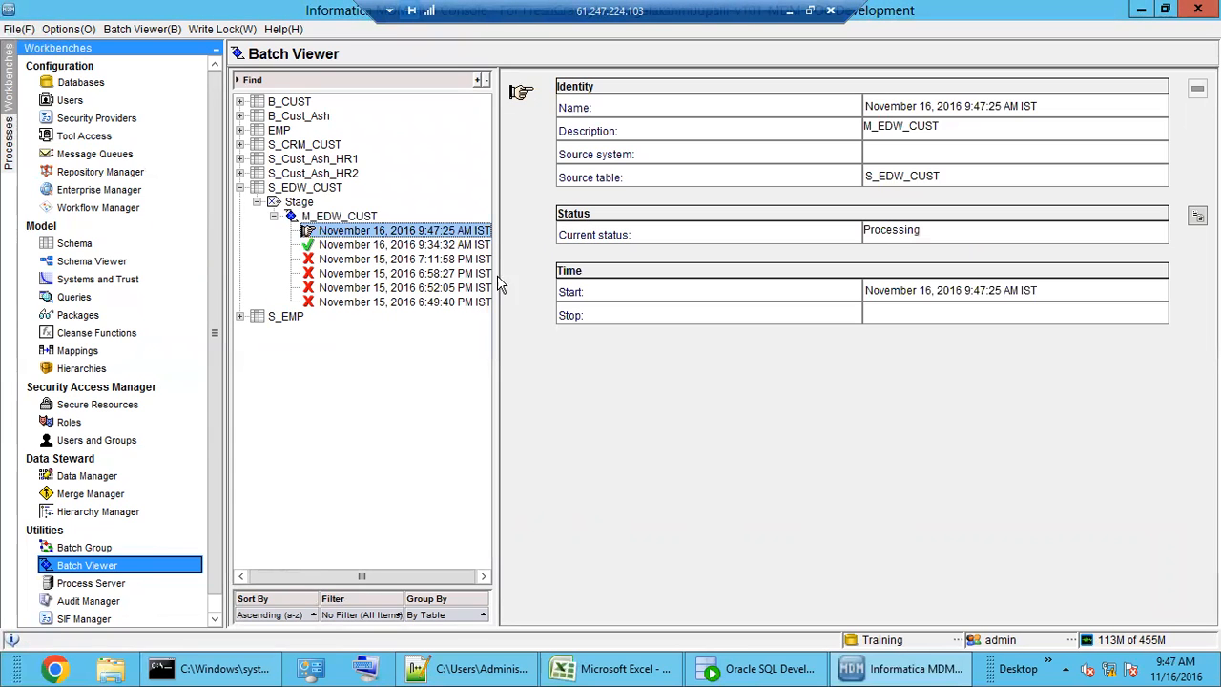
pyautogui.click(334, 218)
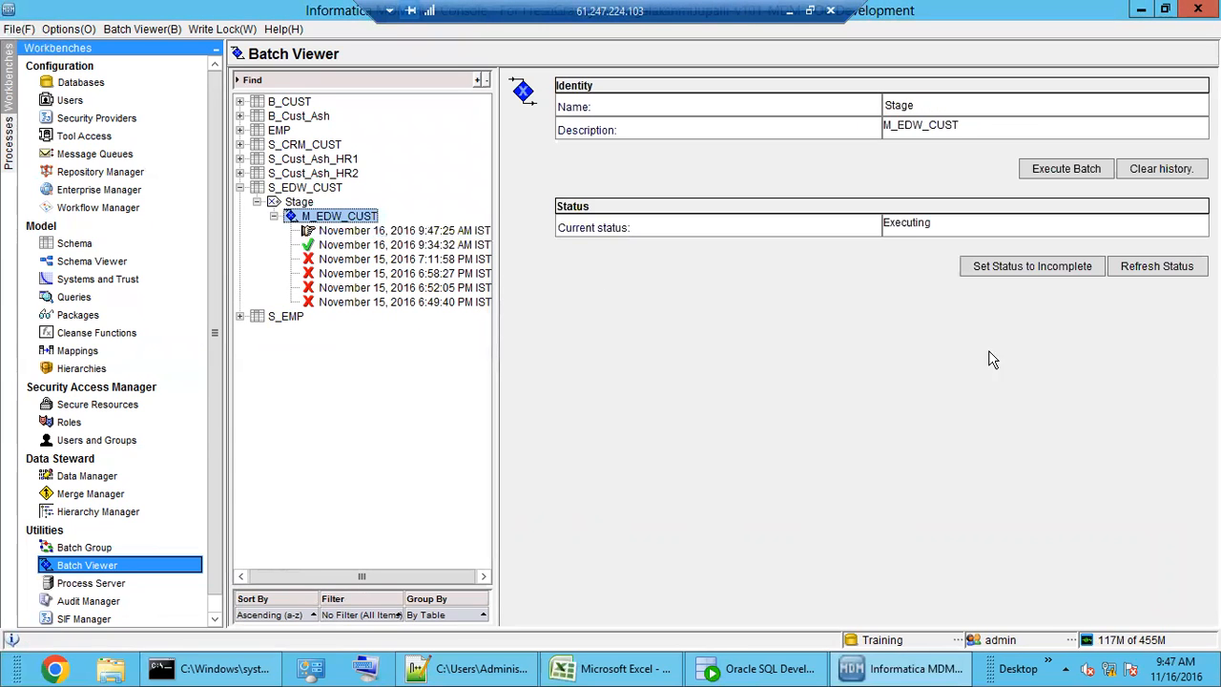
pyautogui.click(1172, 271)
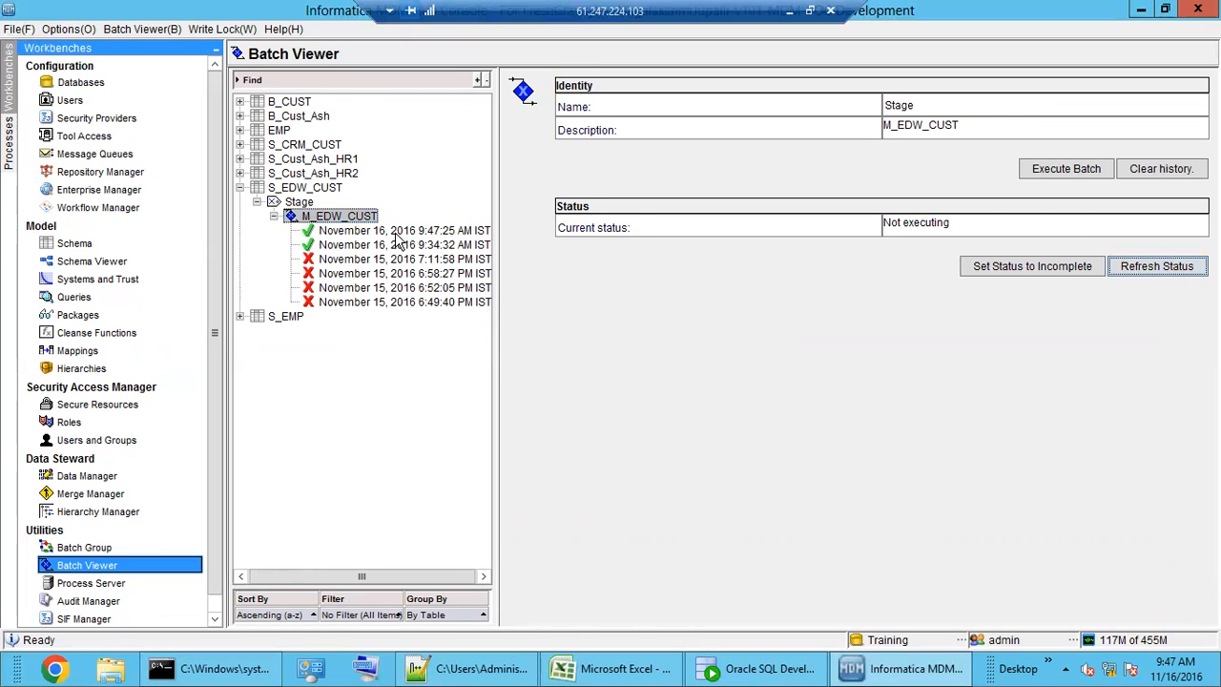
pyautogui.click(395, 233)
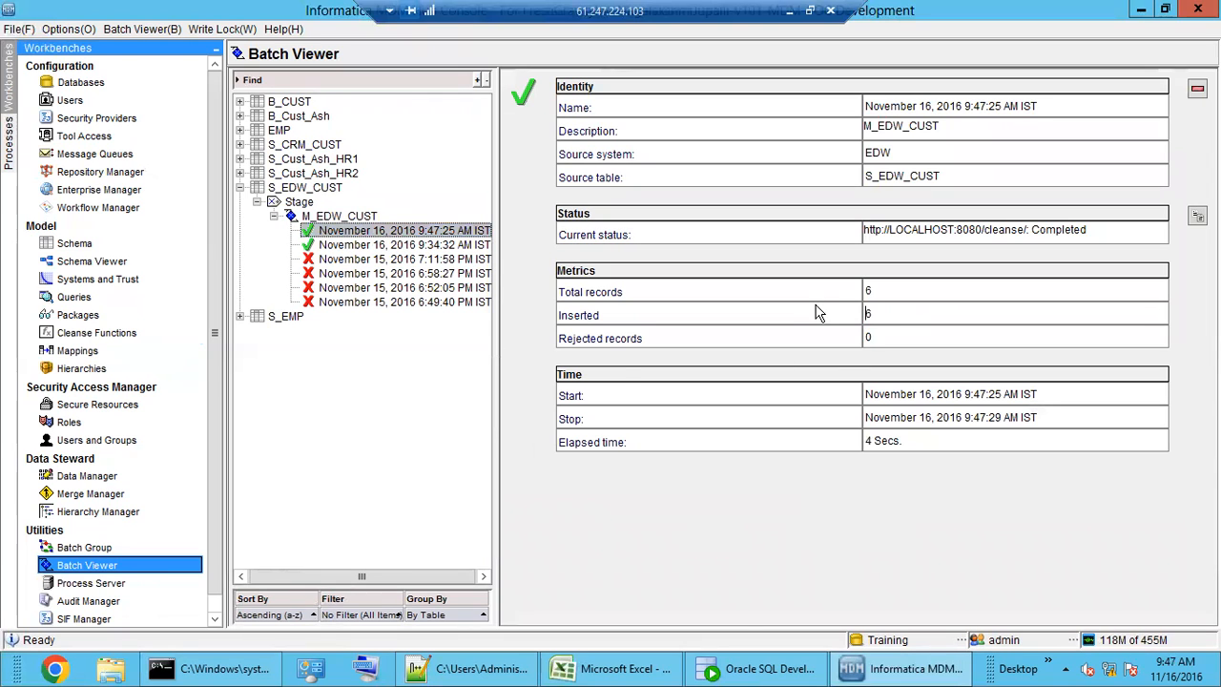
pyautogui.click(758, 669)
# - Close the table editor and open the C_S_EDW_CUST table's data in SQL Developer
pyautogui.click(907, 572)
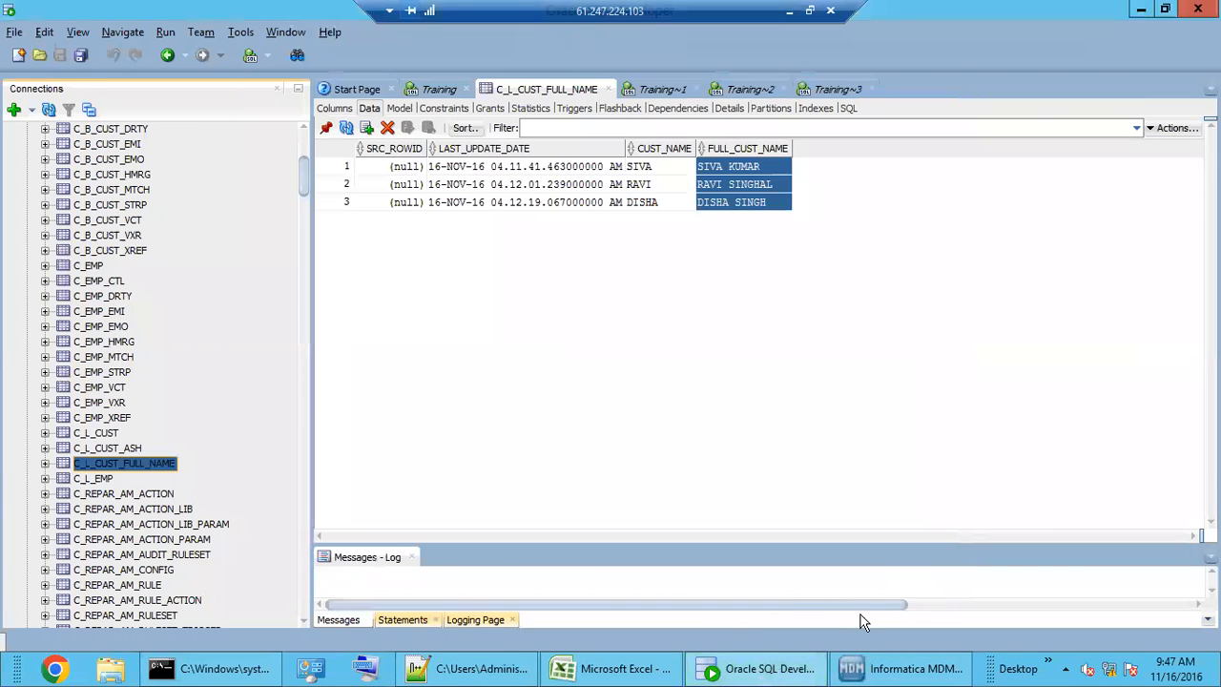
pyautogui.click(906, 669)
pyautogui.click(91, 350)
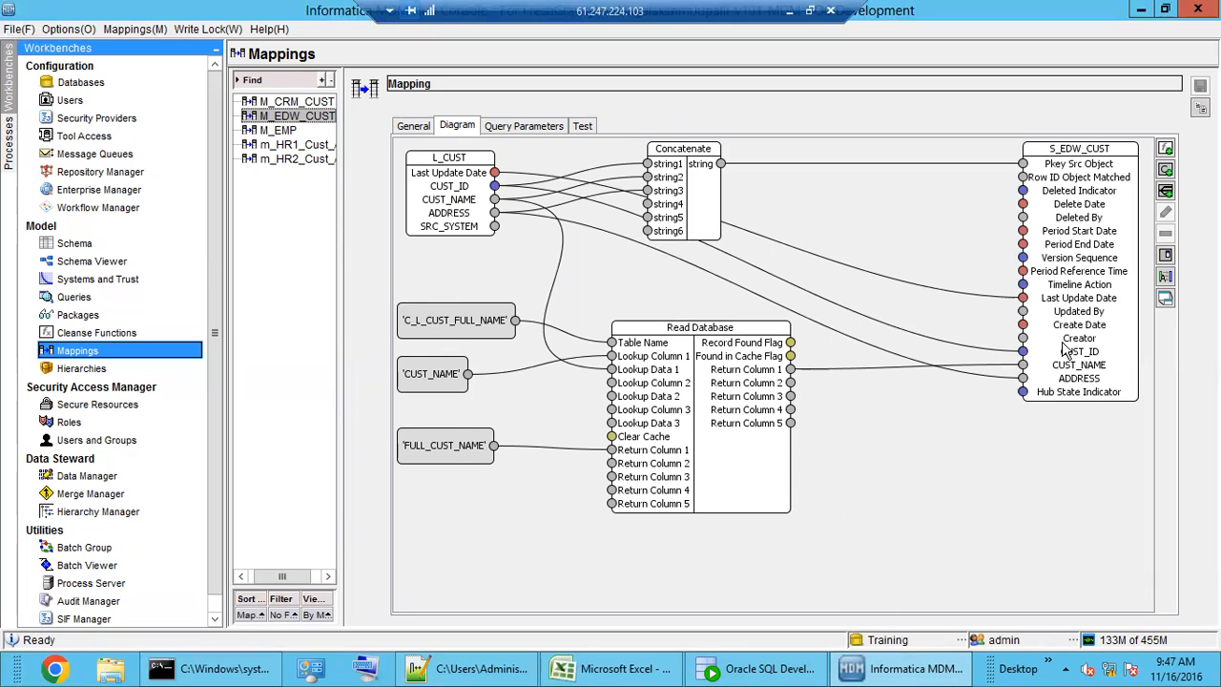
pyautogui.click(754, 668)
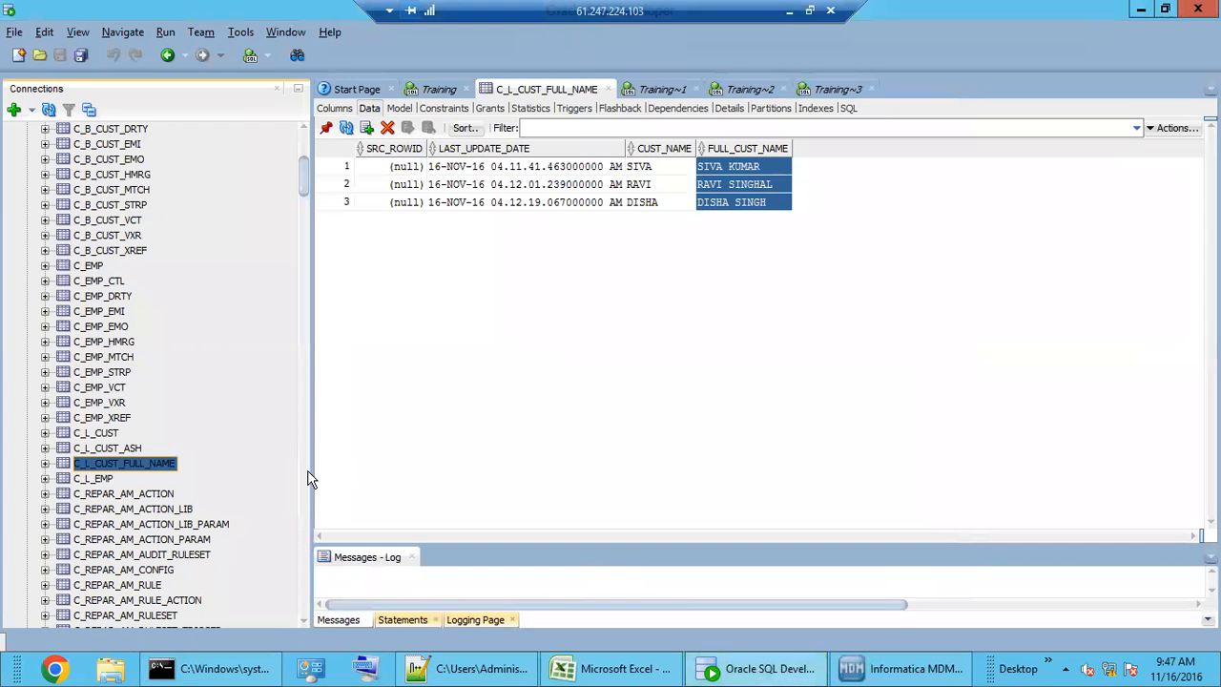
pyautogui.moveTo(304, 181); pyautogui.dragTo(305, 565)
pyautogui.click(45, 450)
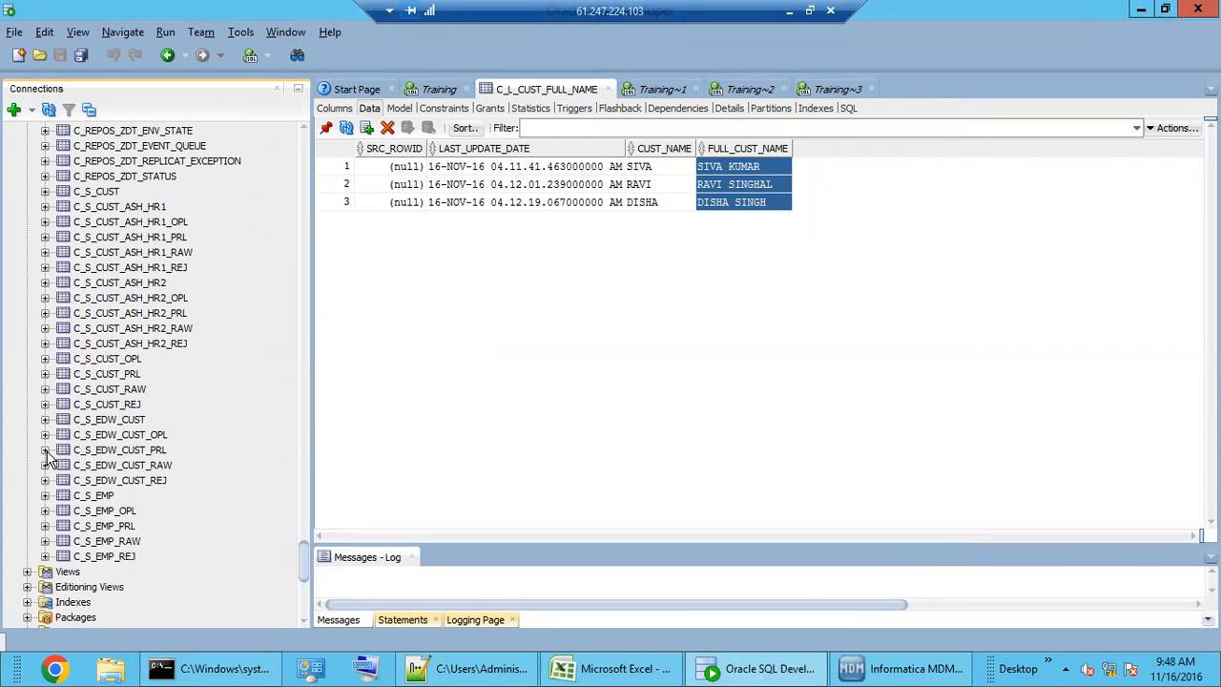
pyautogui.click(122, 423)
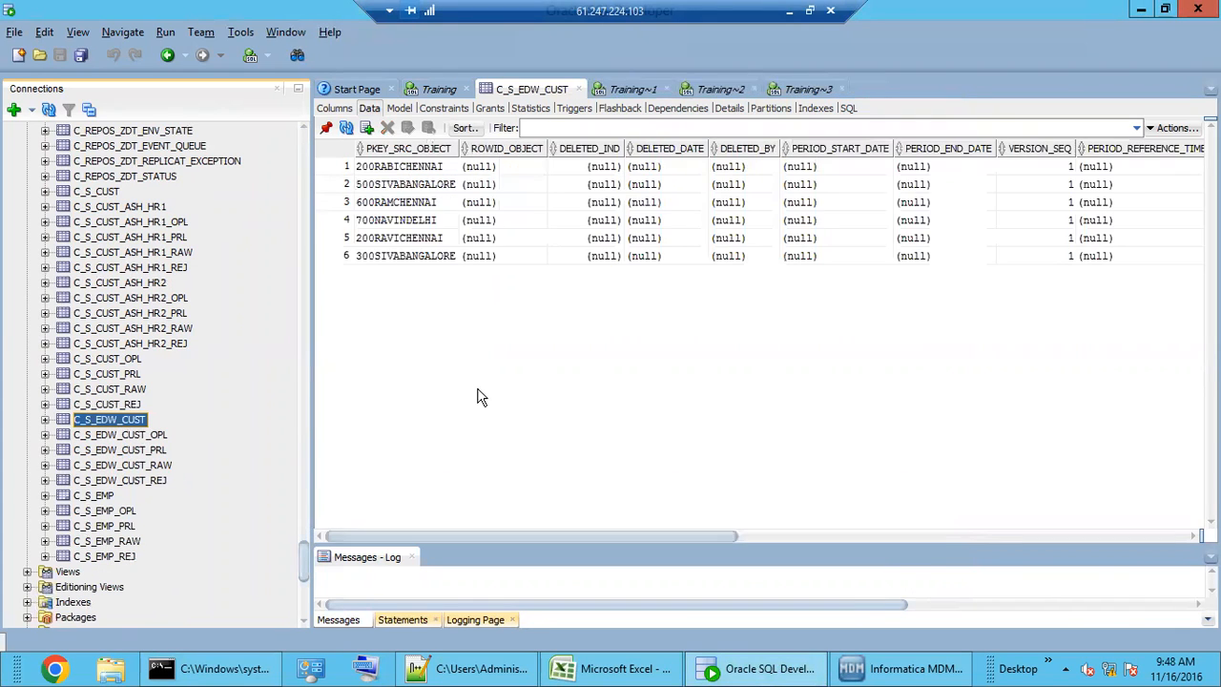
# - Select and copy the CUST_ID and CUST_NAME values for all six staged rows
pyautogui.moveTo(417, 171); pyautogui.dragTo(420, 264)
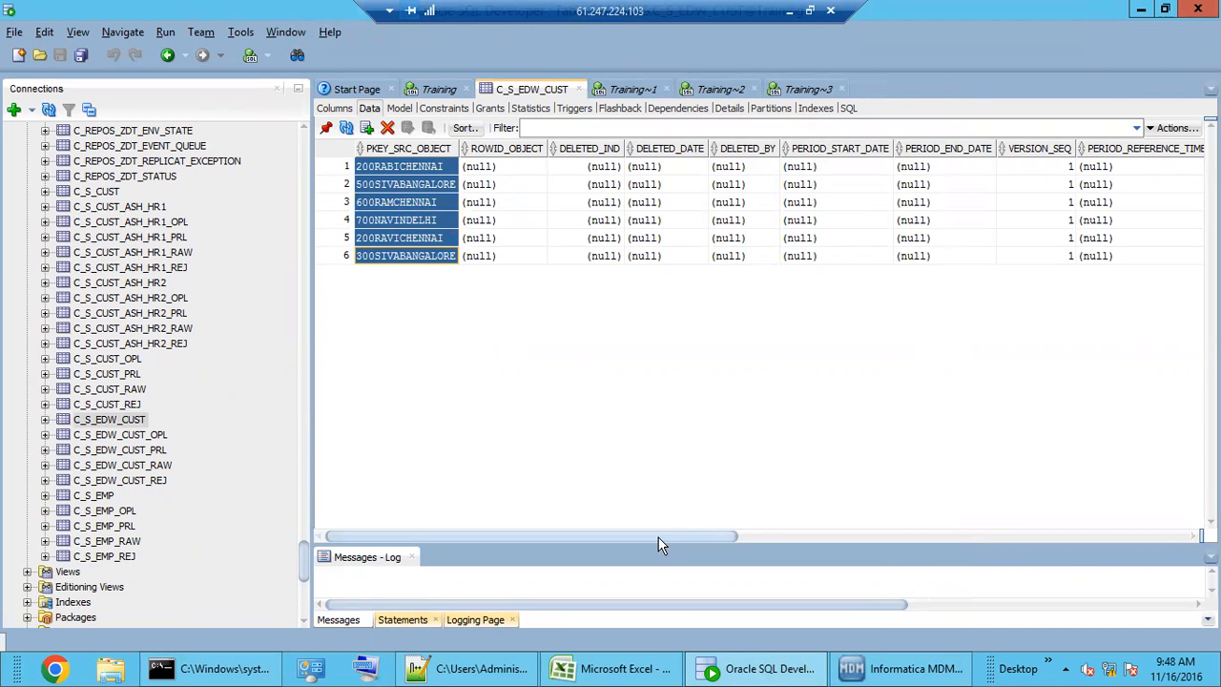
pyautogui.moveTo(677, 536); pyautogui.dragTo(1160, 535)
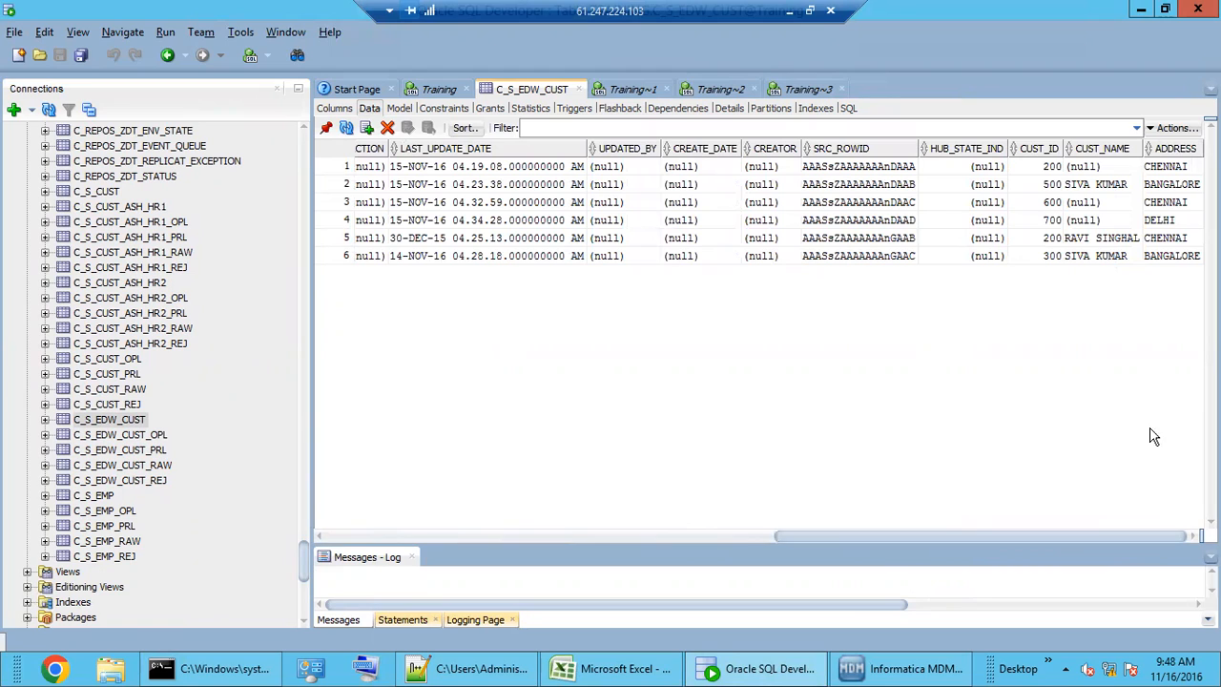
pyautogui.click(1102, 241)
pyautogui.click(1102, 254)
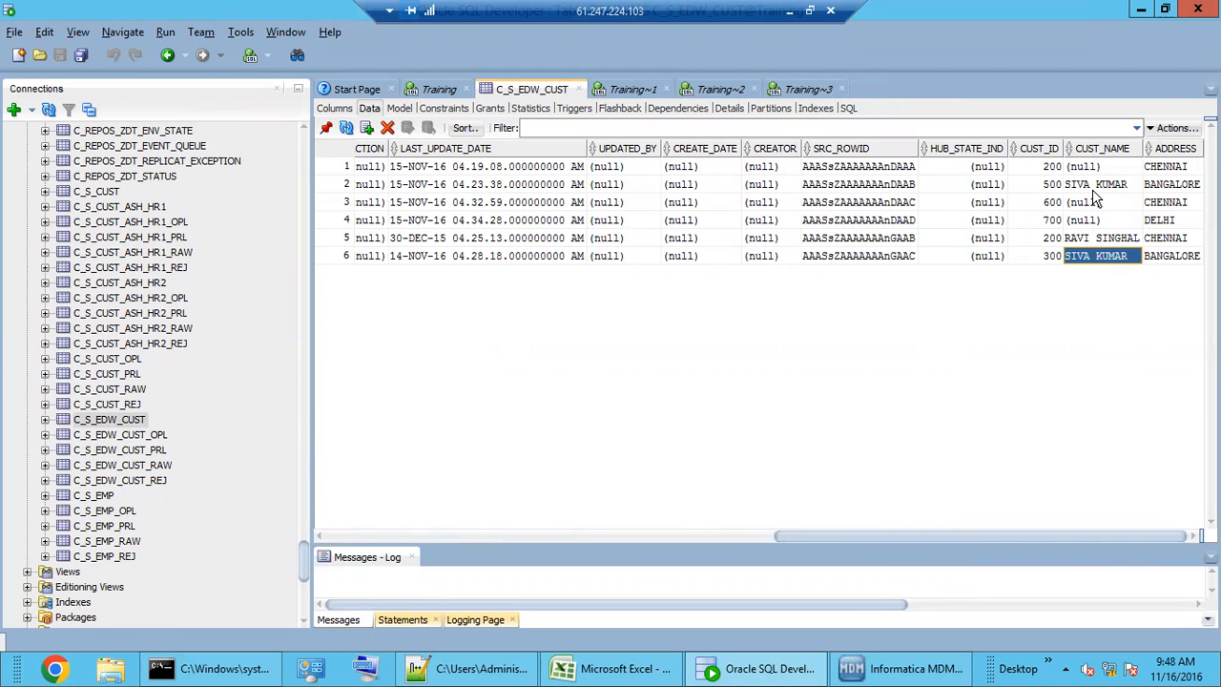
pyautogui.click(1094, 187)
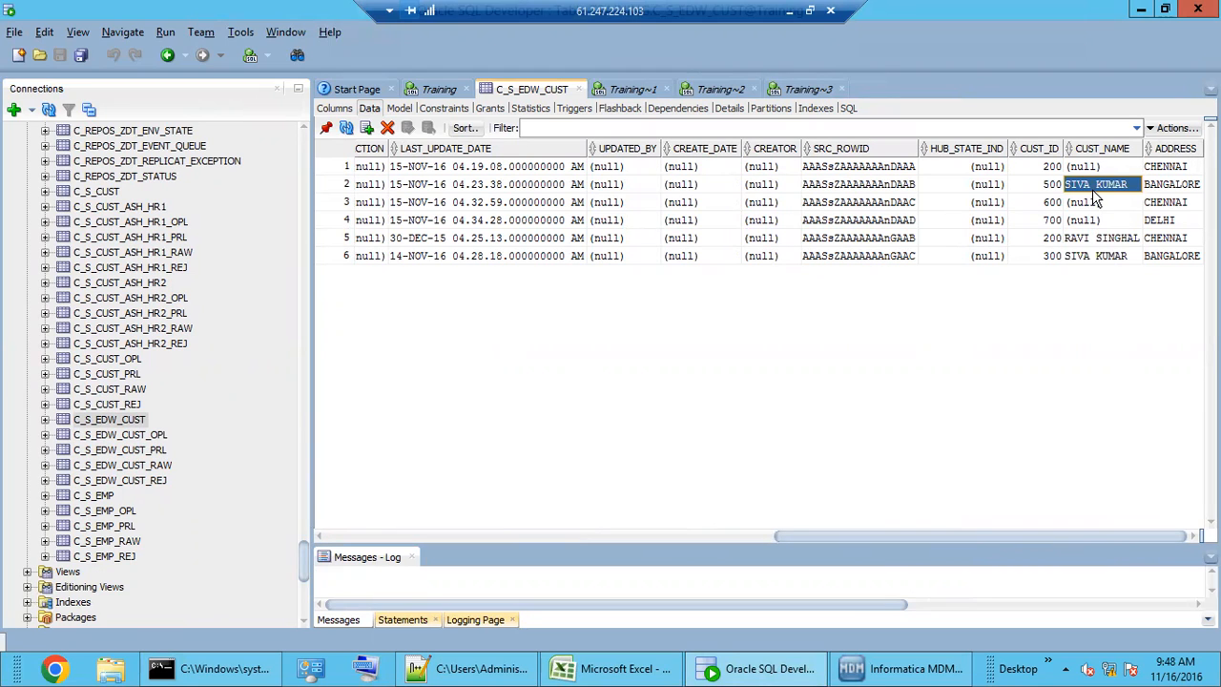
pyautogui.moveTo(1048, 538); pyautogui.dragTo(1070, 534)
pyautogui.click(1092, 238)
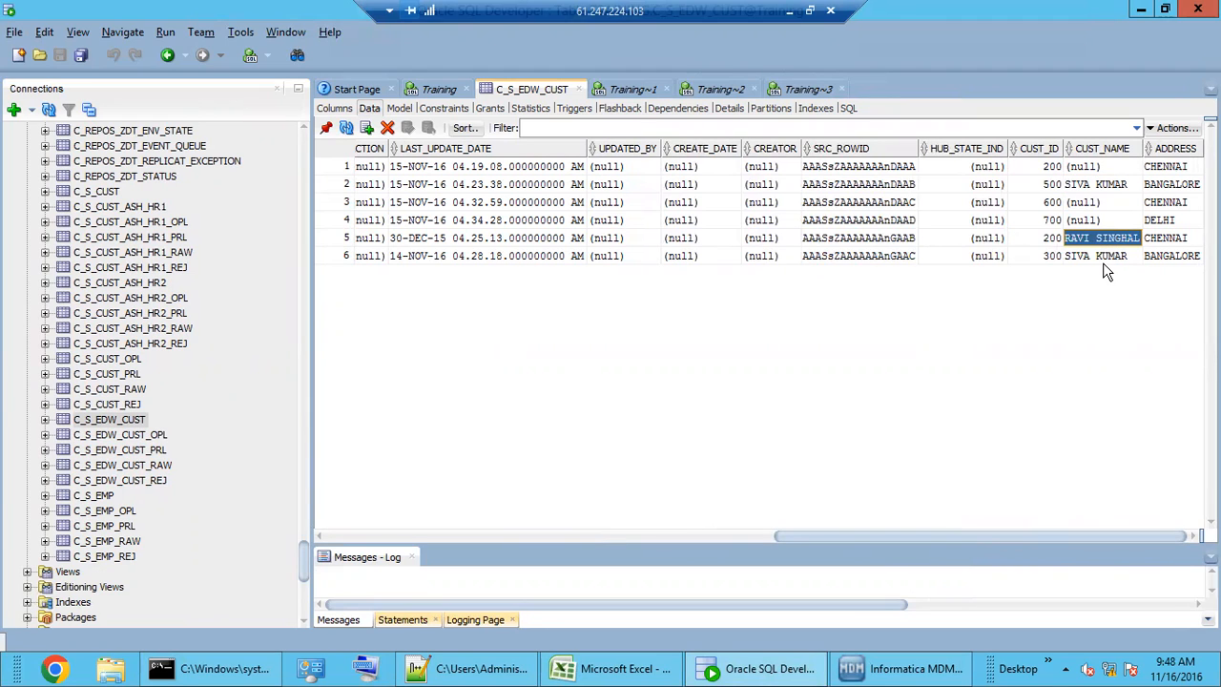
pyautogui.click(1105, 259)
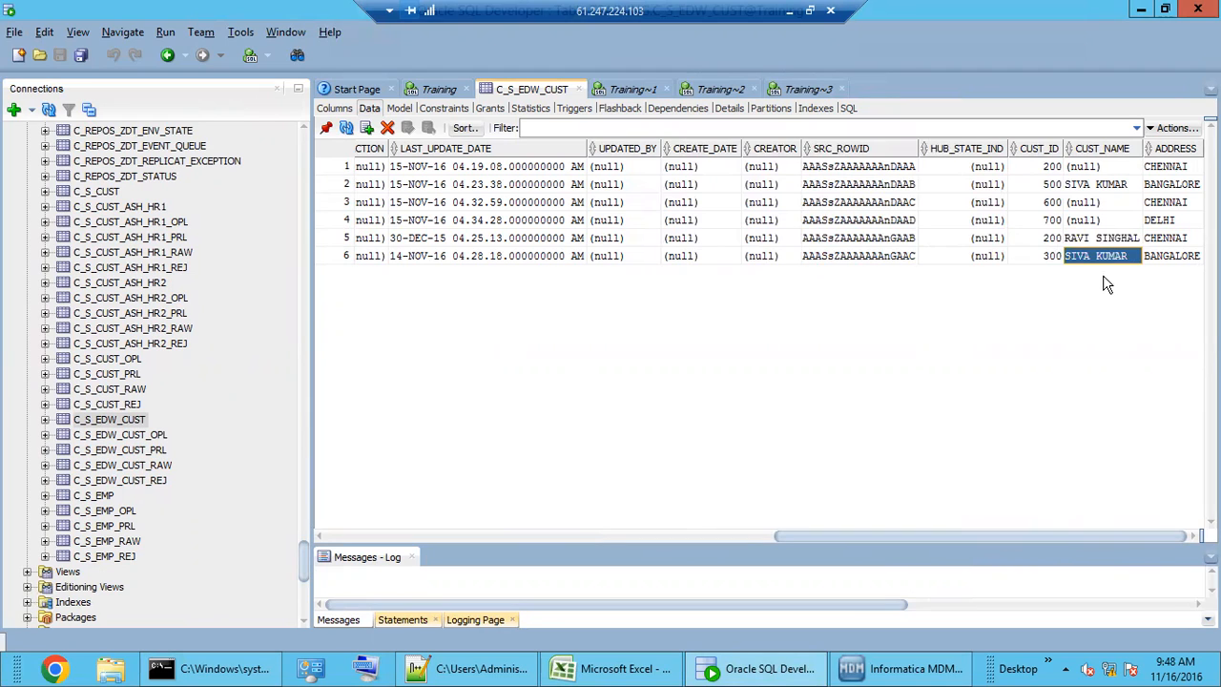
pyautogui.keyDown('shift'); pyautogui.click(1059, 264); pyautogui.keyUp('shift')
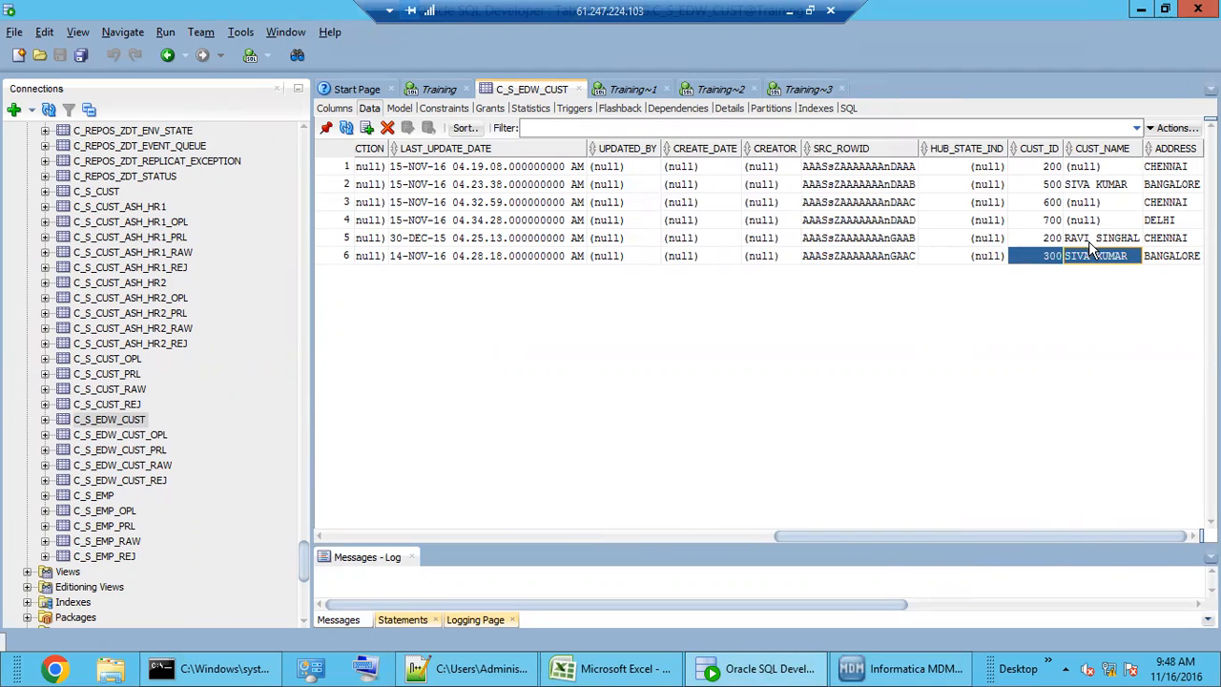
pyautogui.moveTo(1049, 191); pyautogui.dragTo(1084, 189)
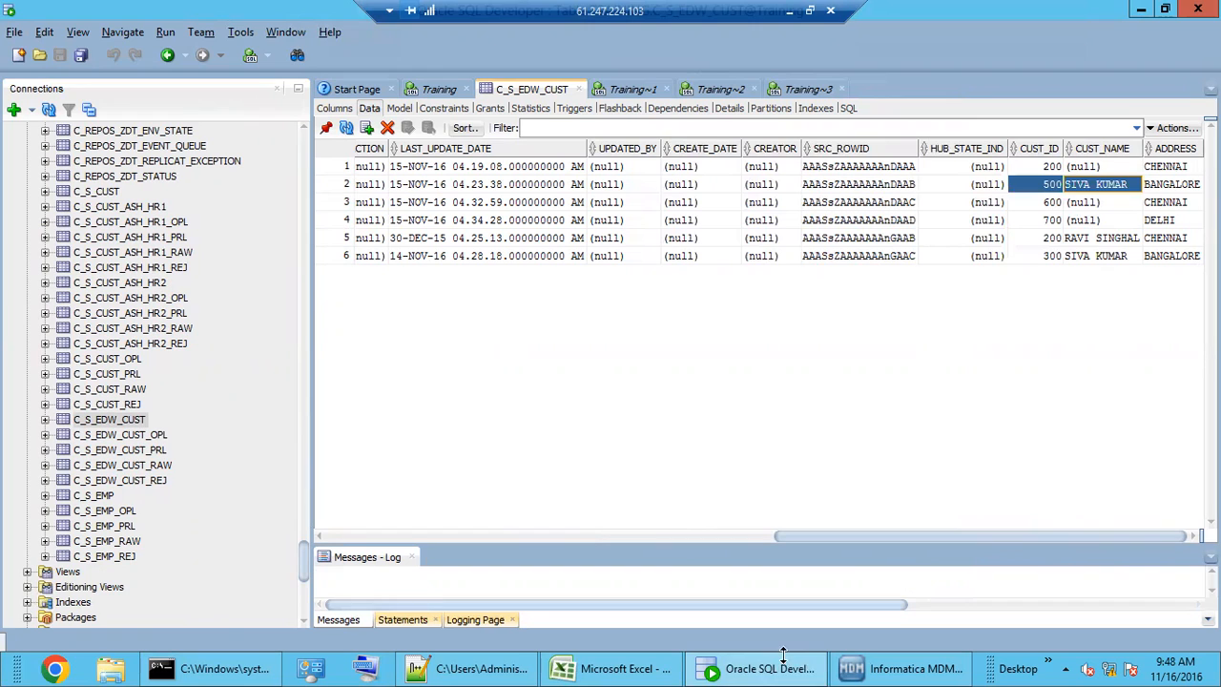
pyautogui.click(1047, 239)
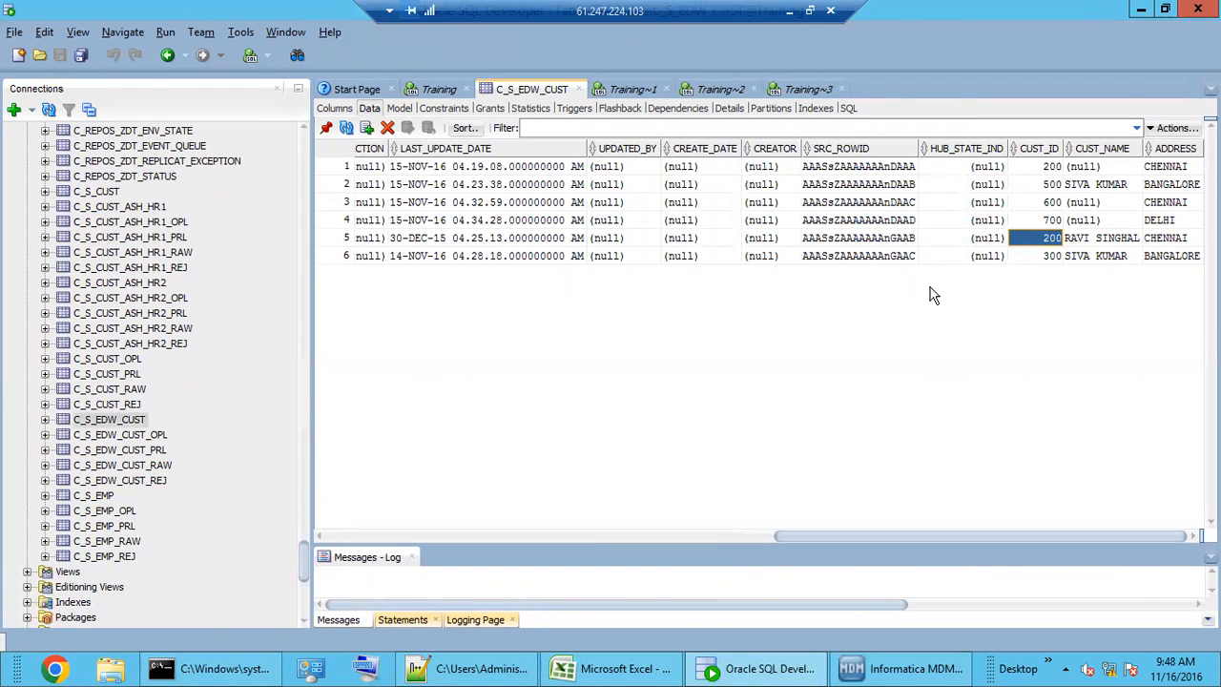
pyautogui.moveTo(1035, 170); pyautogui.dragTo(1102, 262)
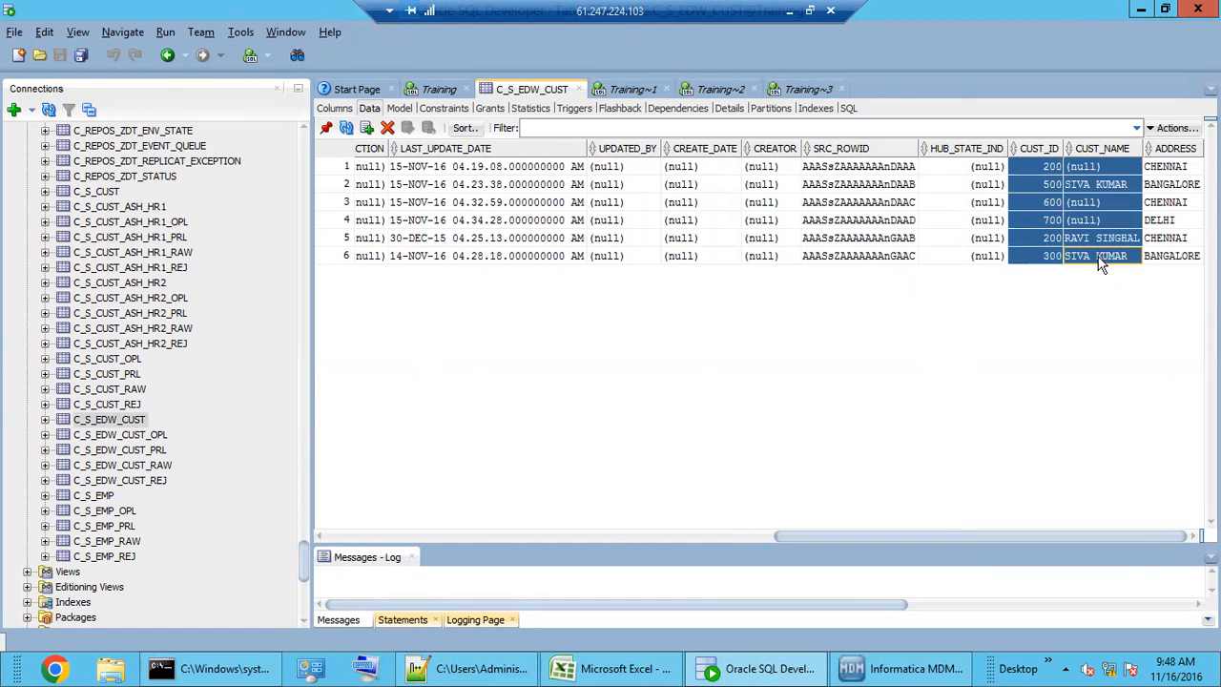
# - Paste the copied ids and names into a new Notepad++ tab
pyautogui.click(464, 669)
pyautogui.doubleClick(389, 80)
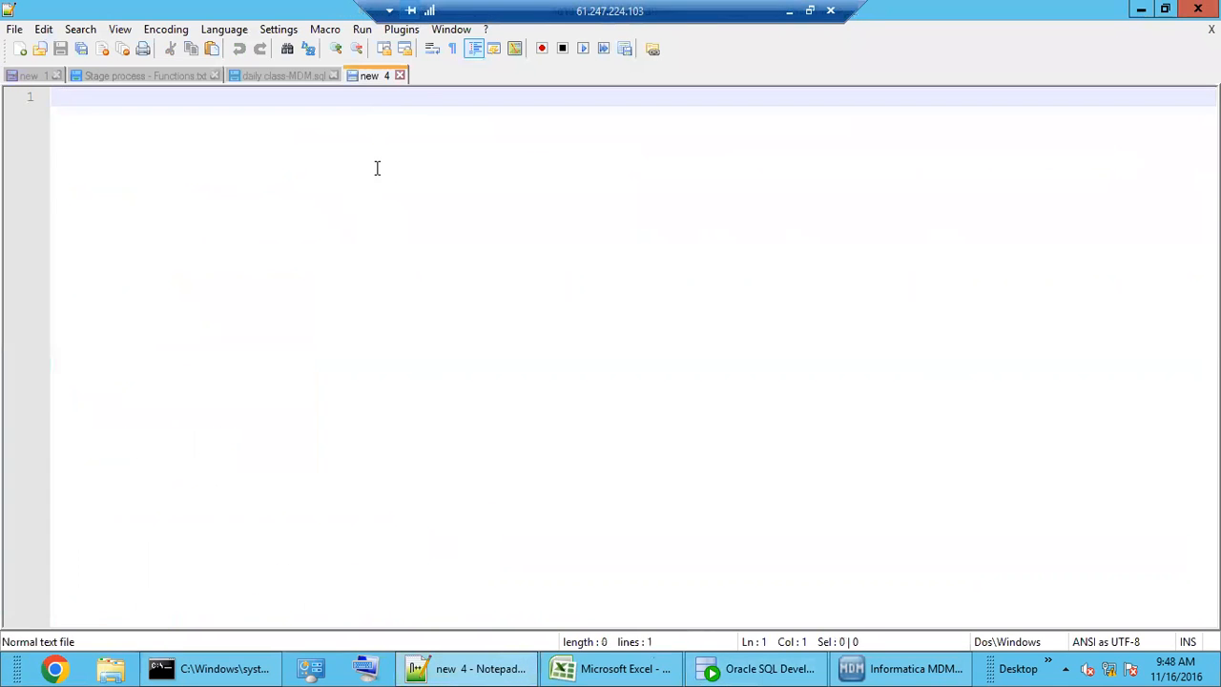
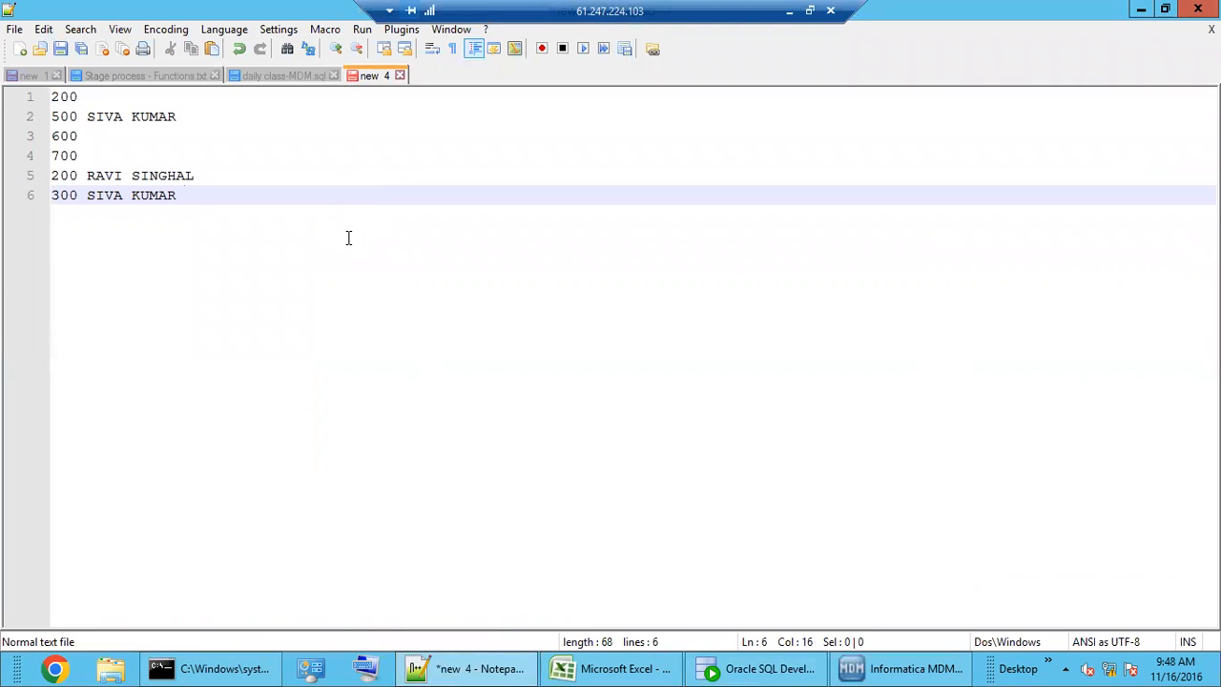
pyautogui.press('Return')
pyautogui.press('Return')
pyautogui.press('Return')
pyautogui.click(749, 669)
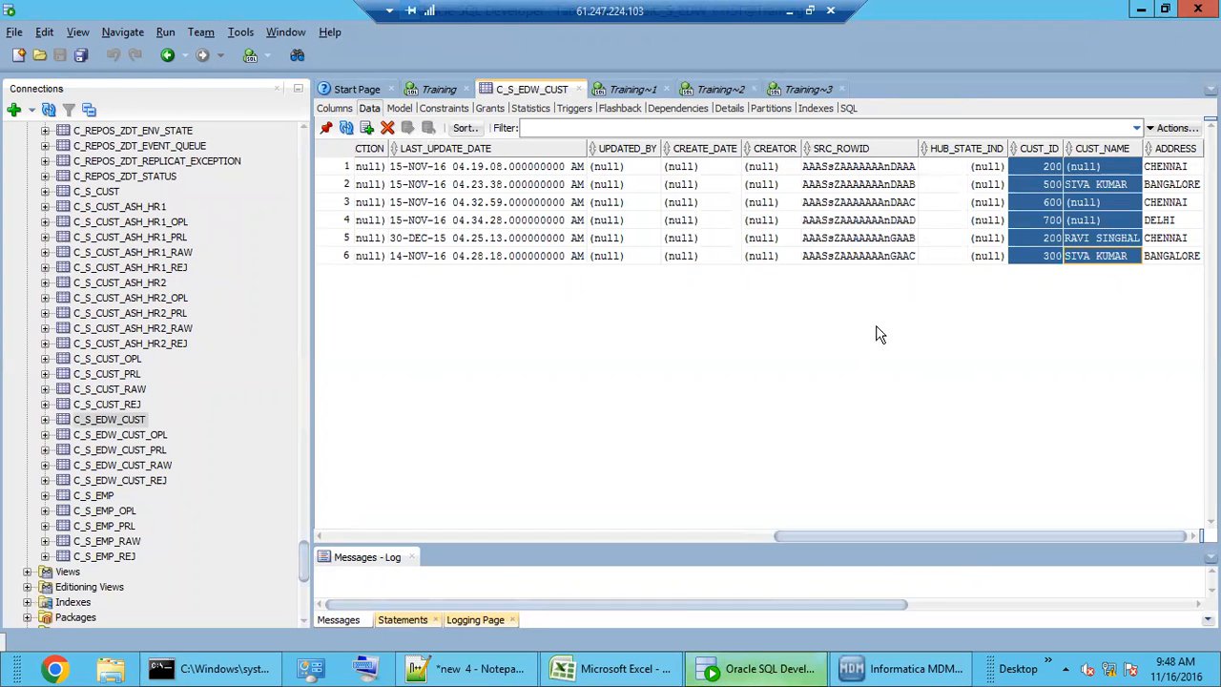
pyautogui.moveTo(301, 549); pyautogui.dragTo(296, 143)
pyautogui.scroll(-3, 125, 494)
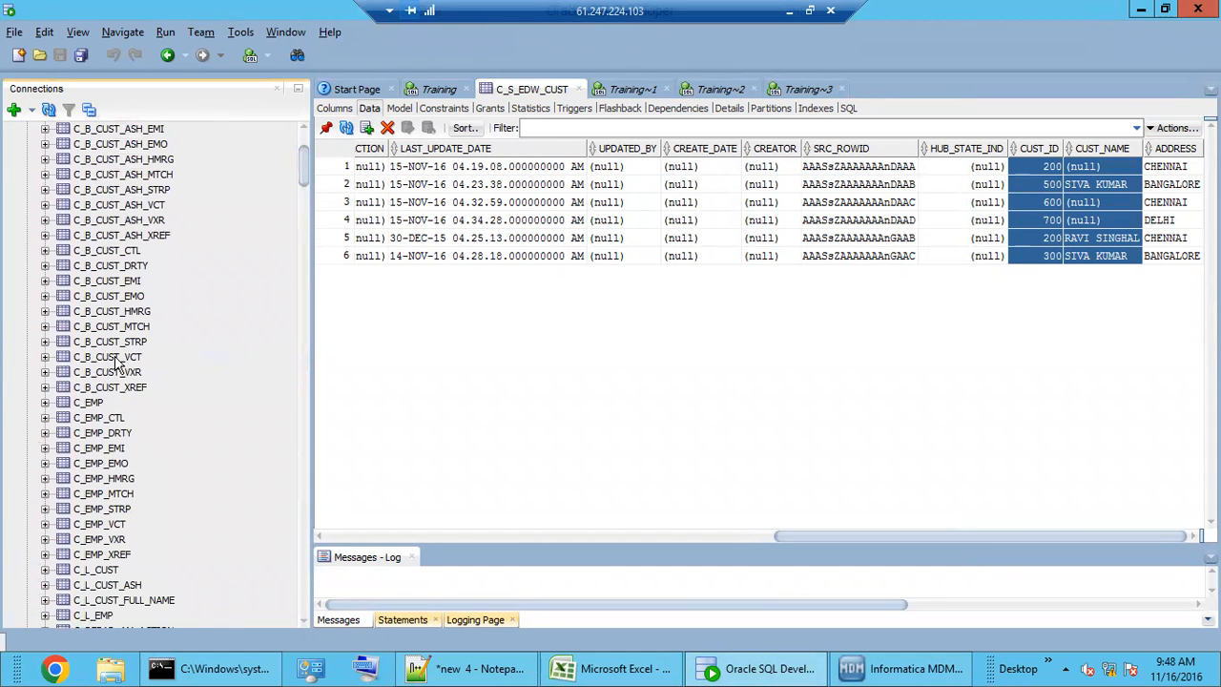
pyautogui.scroll(-2, 138, 549)
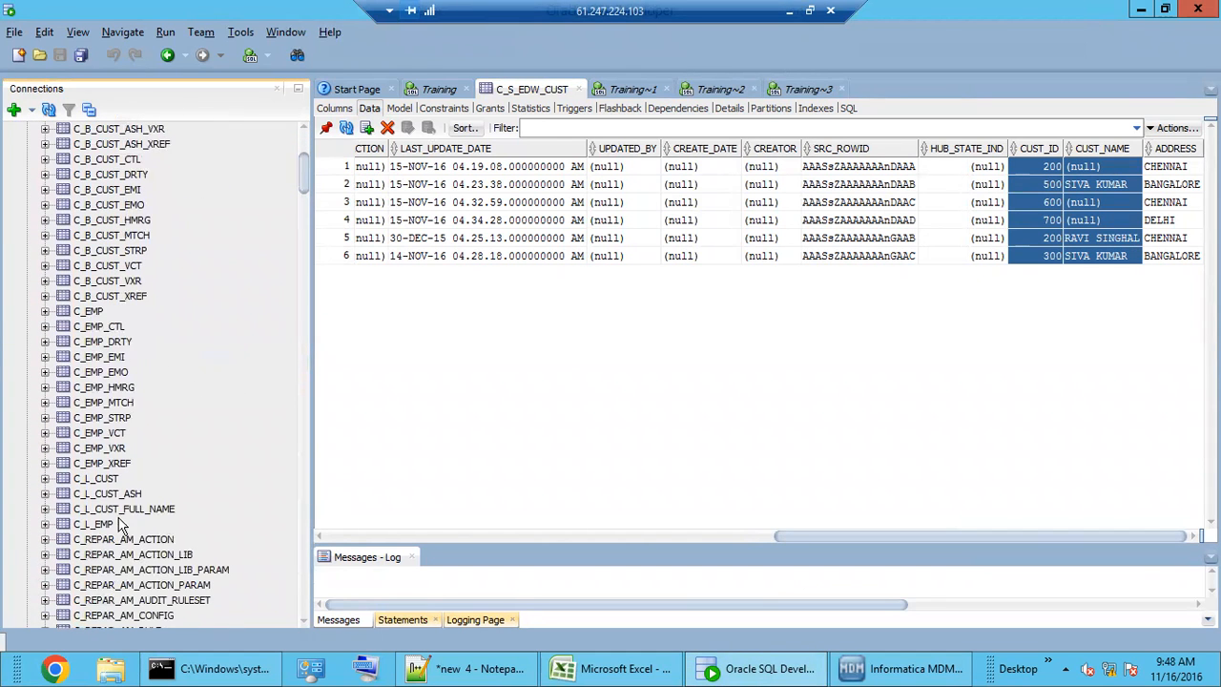
# - Show the C_L_CUST table's data and inspect customer id 100 and its name
pyautogui.click(102, 481)
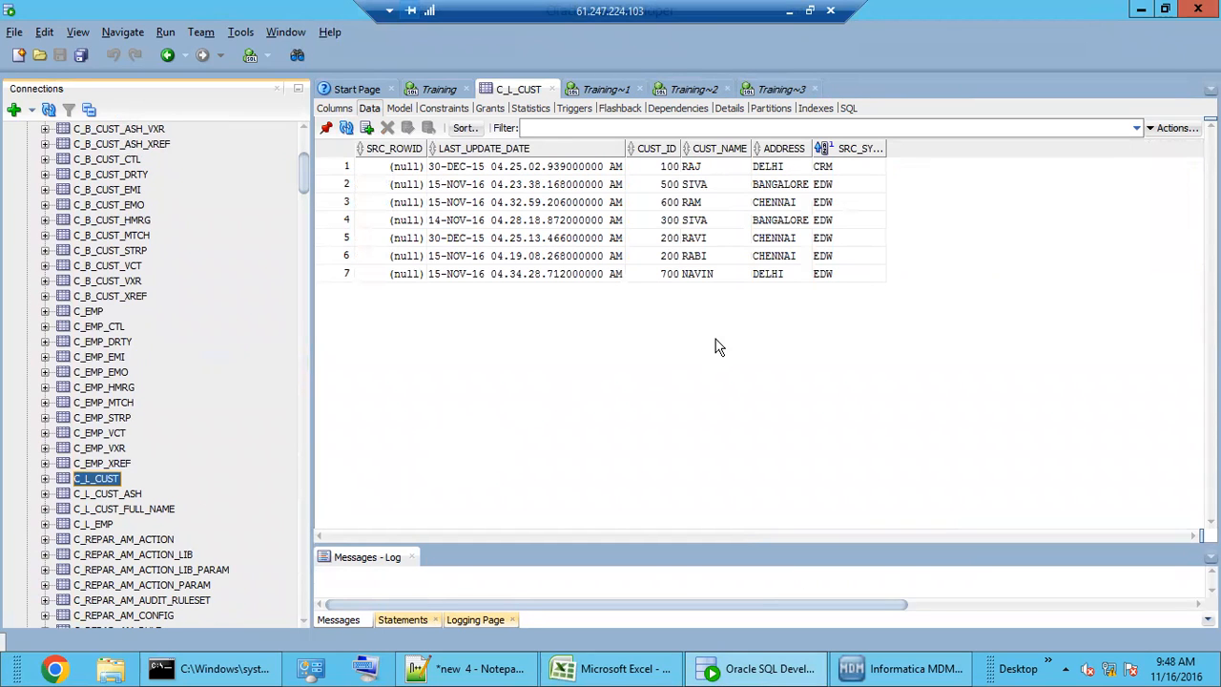
pyautogui.click(715, 256)
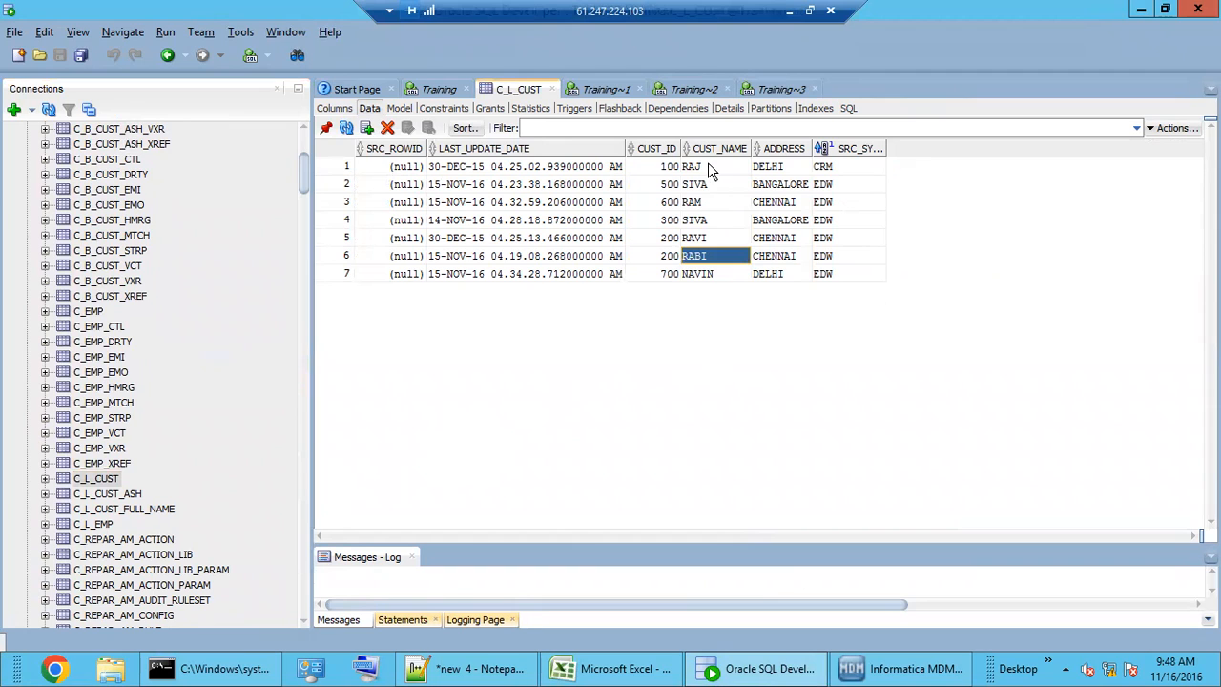
pyautogui.click(708, 167)
pyautogui.click(673, 169)
pyautogui.click(691, 167)
pyautogui.click(652, 166)
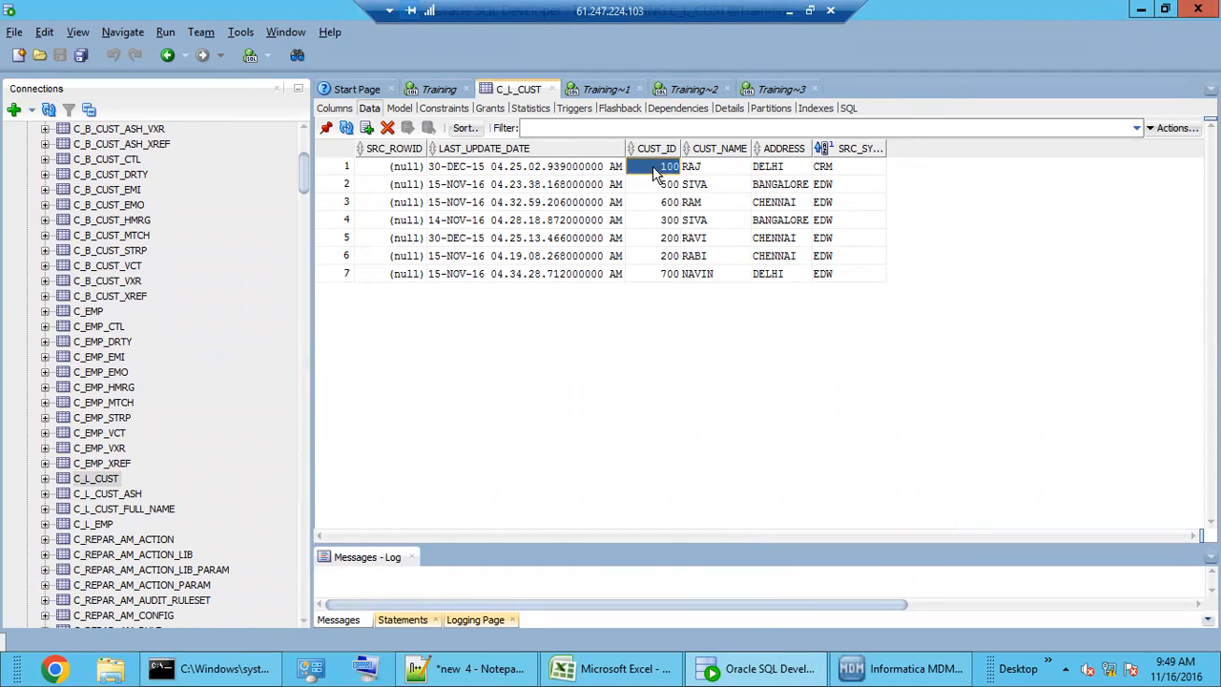
# - Enlarge the Notepad++ note and move it to the lower middle of the screen
pyautogui.click(496, 670)
pyautogui.click(1159, 10)
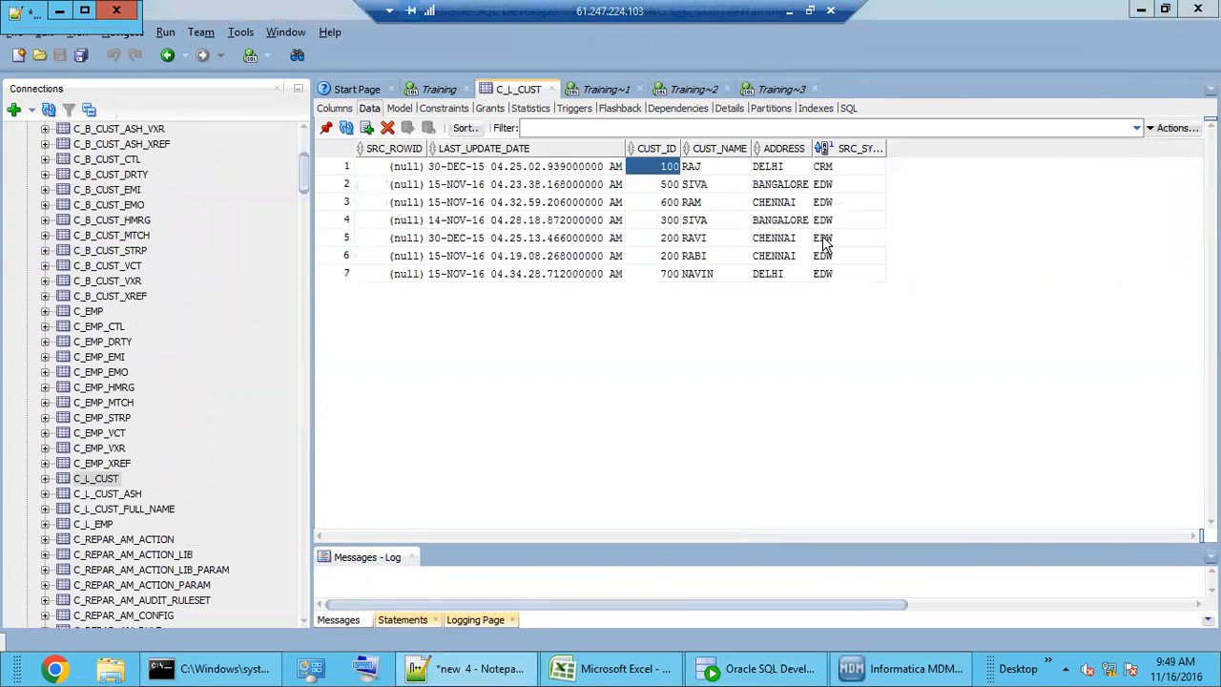
pyautogui.click(502, 671)
pyautogui.moveTo(144, 44)
pyautogui.mouseDown()
pyautogui.moveTo(246, 182)
pyautogui.moveTo(360, 244)
pyautogui.moveTo(352, 233)
pyautogui.moveTo(473, 362)
pyautogui.mouseUp()
pyautogui.moveTo(232, 24); pyautogui.dragTo(787, 334)
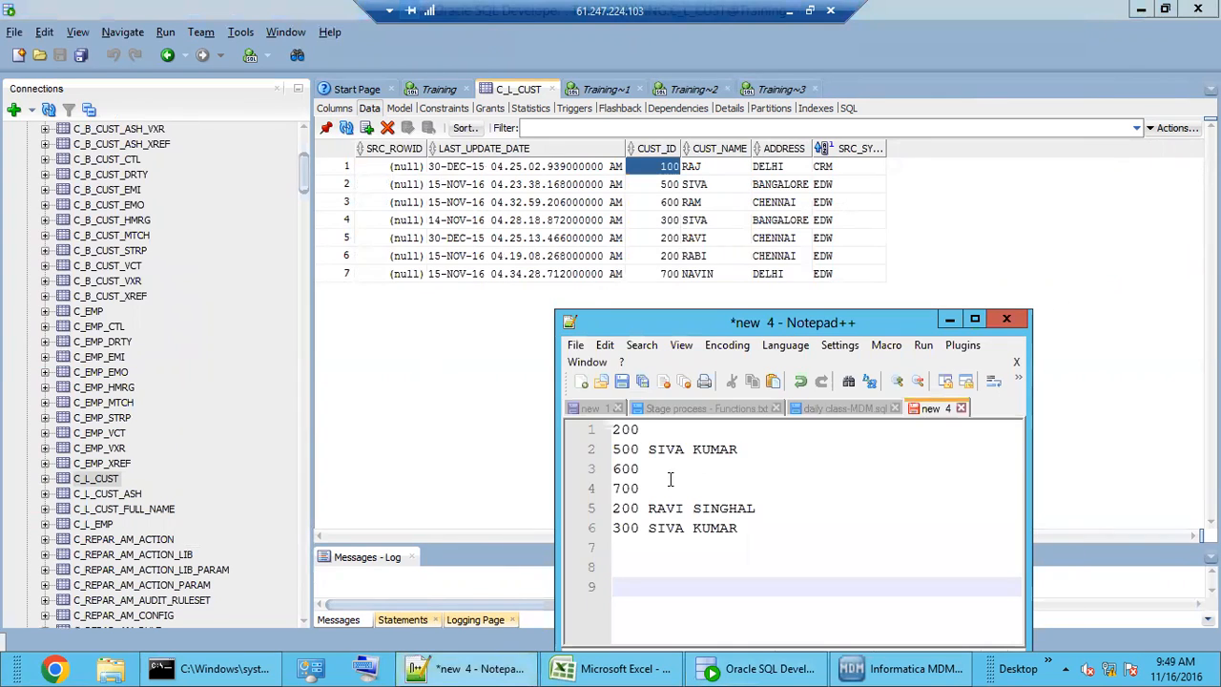
pyautogui.click(646, 530)
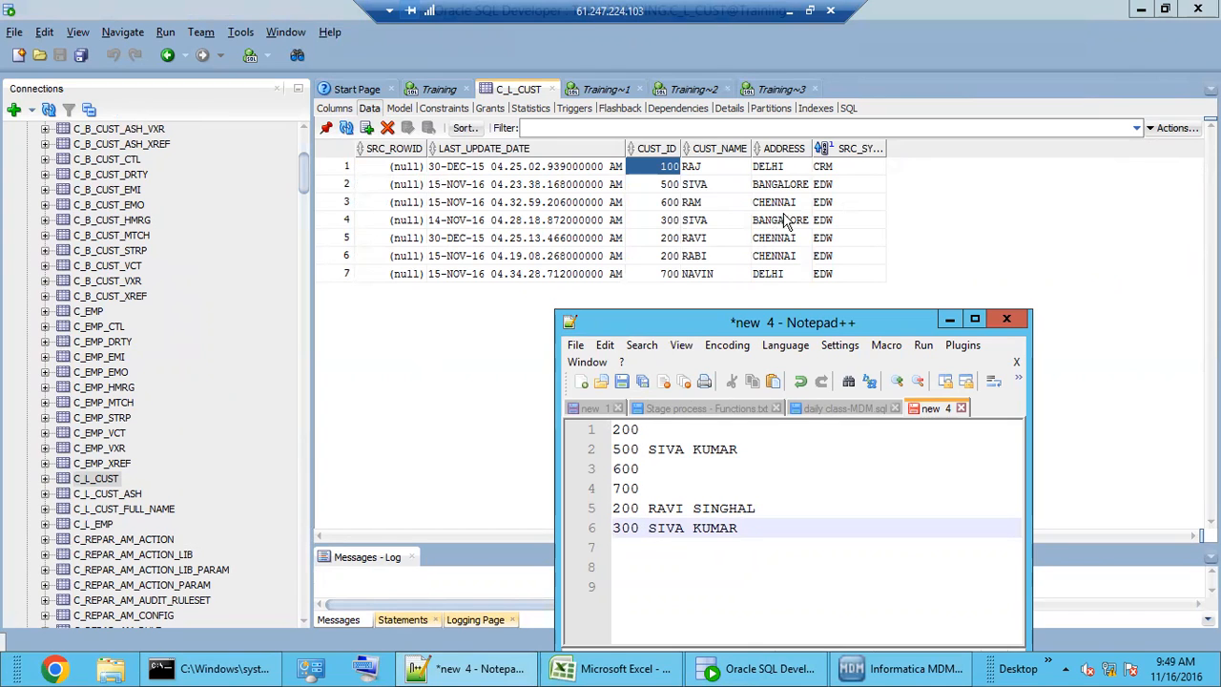
# - Select the CRM row 1 and EDW rows 2–7 in C_L_CUST's grid
pyautogui.click(844, 172)
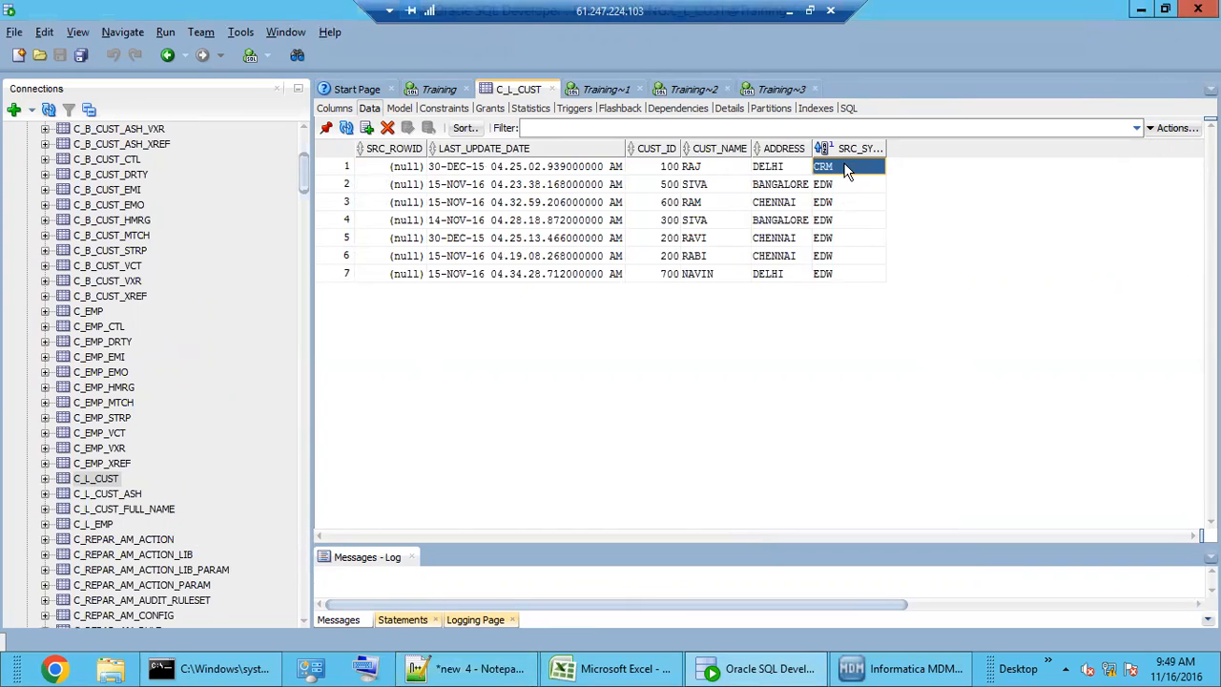
pyautogui.moveTo(840, 193); pyautogui.dragTo(649, 287)
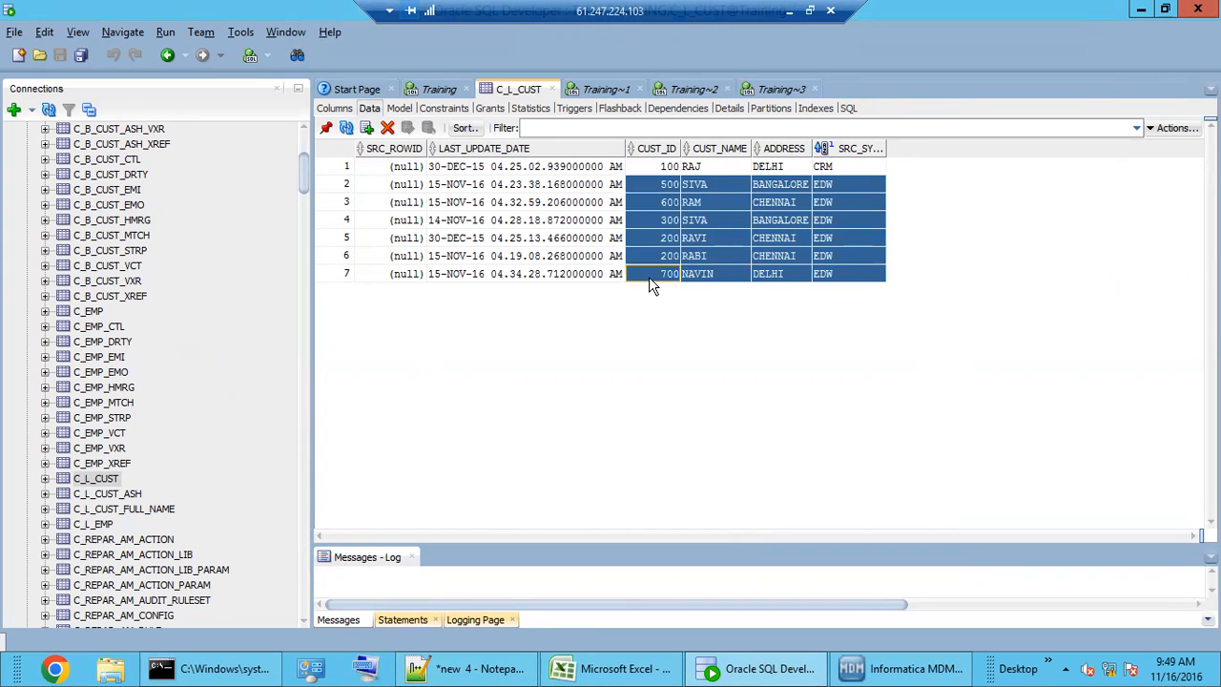
pyautogui.click(877, 670)
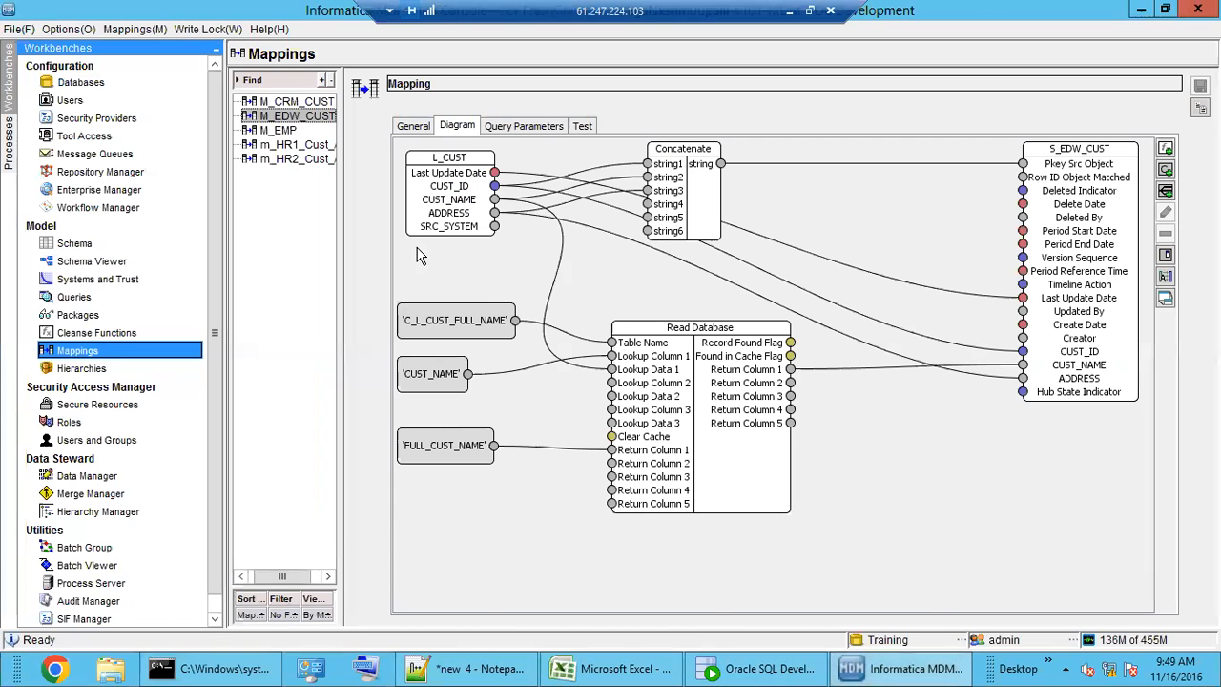
# - Check M_EDW_CUST's query condition SRC_SYSTEM='EDW', then return to the C_L_CUST grid in SQL Developer
pyautogui.click(524, 128)
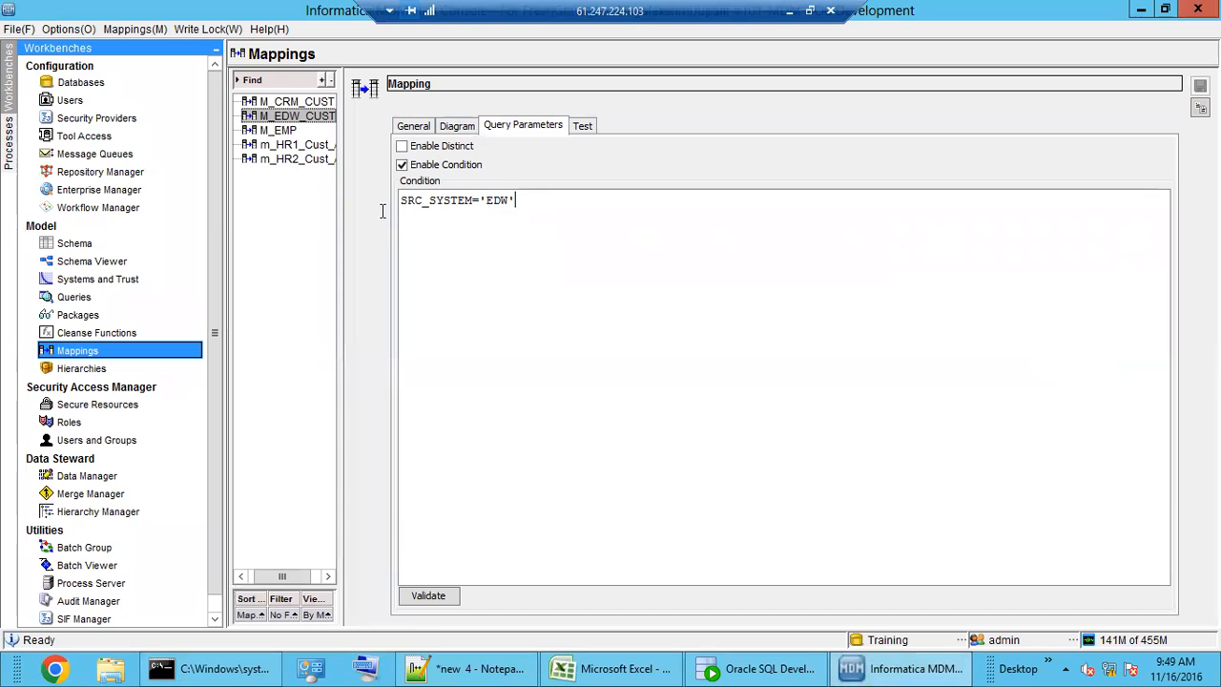
pyautogui.hotkey('ctrl', 'a')
pyautogui.click(799, 673)
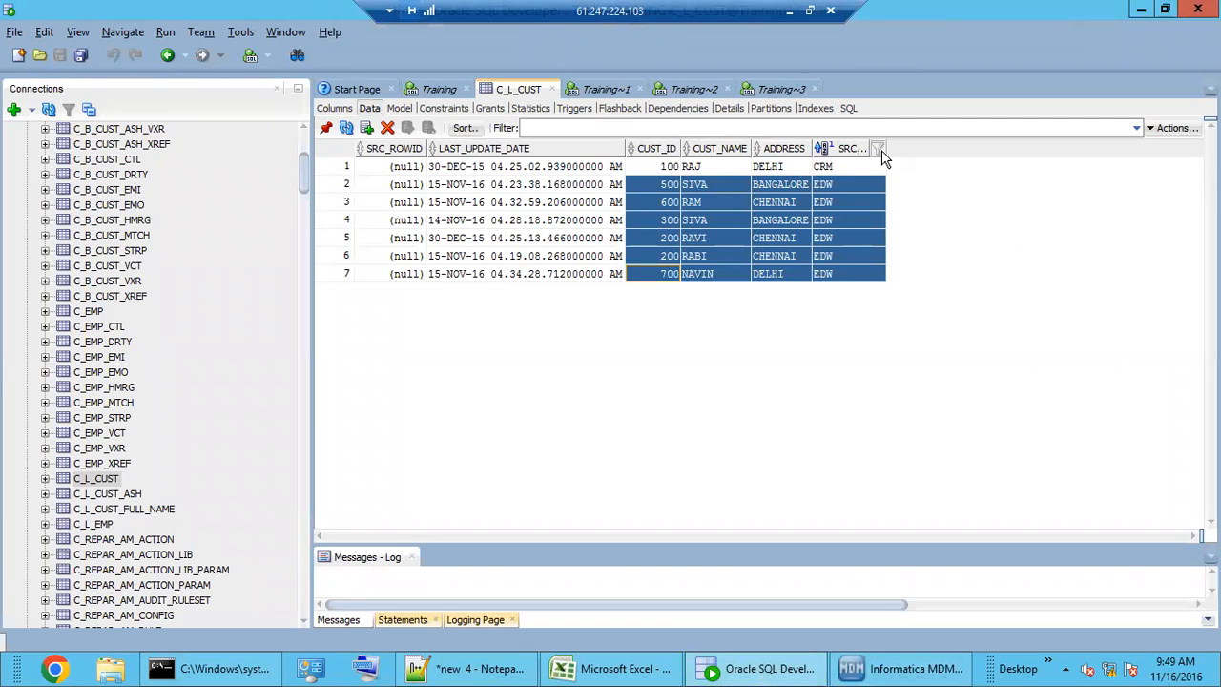
pyautogui.moveTo(882, 150); pyautogui.dragTo(927, 150)
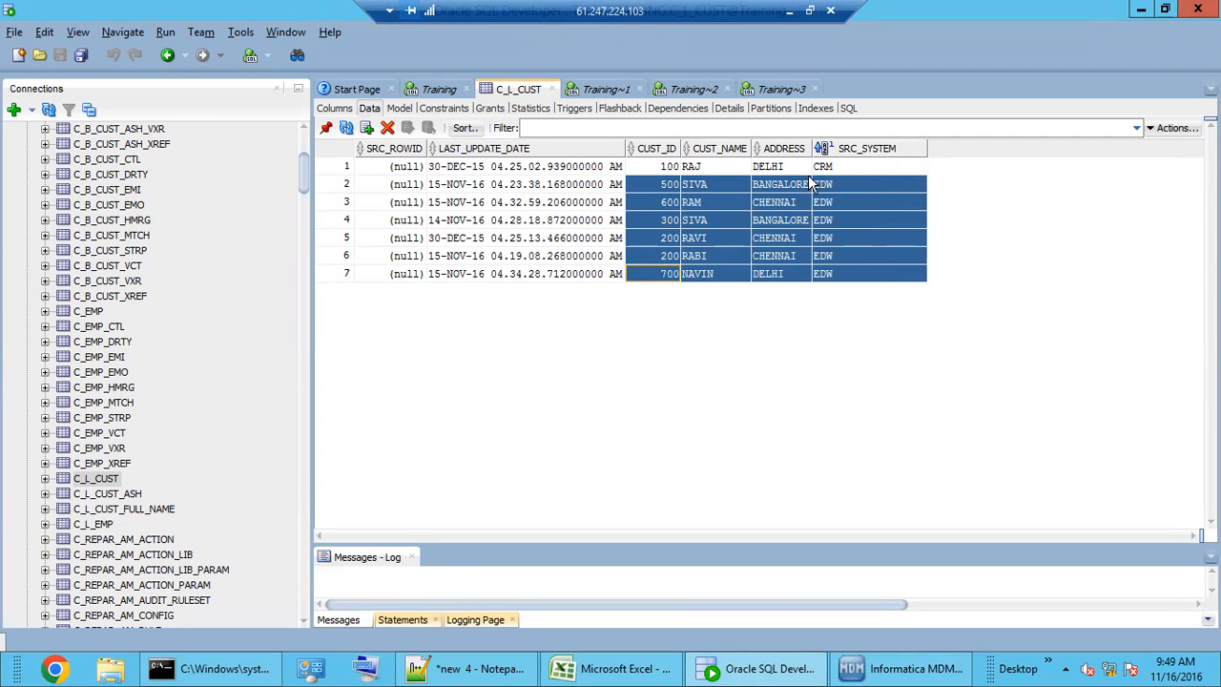
pyautogui.click(710, 164)
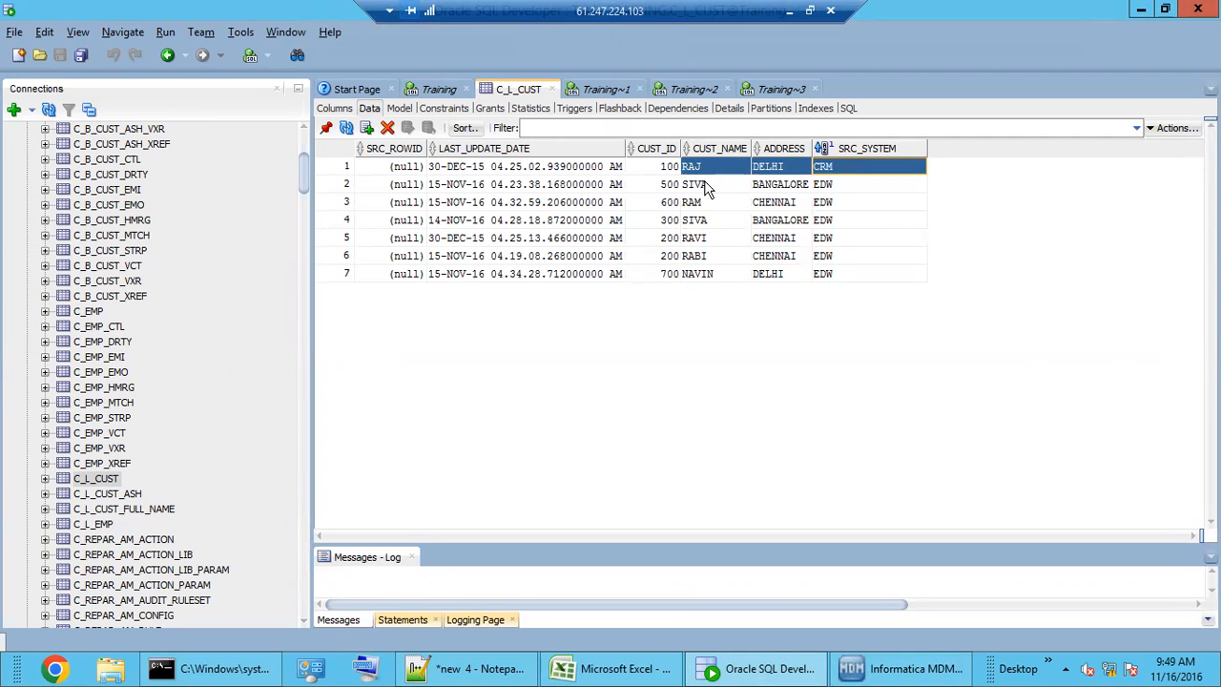
pyautogui.moveTo(706, 183); pyautogui.dragTo(714, 229)
pyautogui.click(665, 187)
pyautogui.click(704, 189)
pyautogui.click(467, 669)
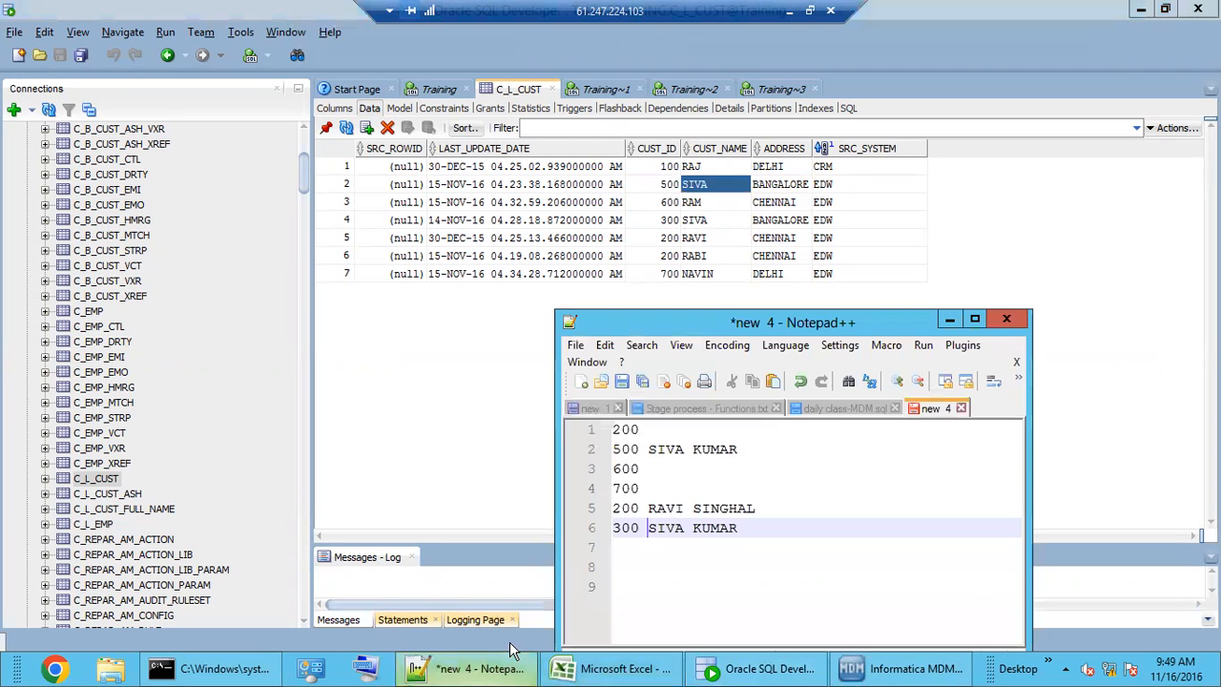
pyautogui.doubleClick(635, 451)
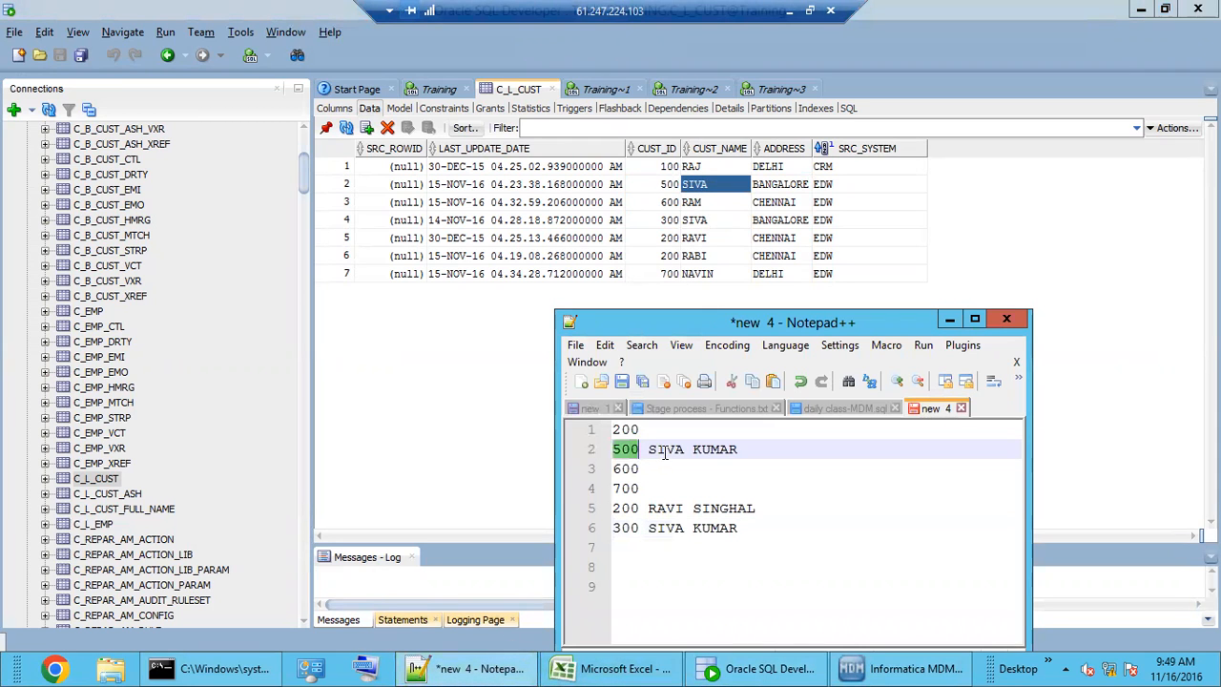
pyautogui.doubleClick(664, 452)
pyautogui.keyDown('shift'); pyautogui.click(743, 452); pyautogui.keyUp('shift')
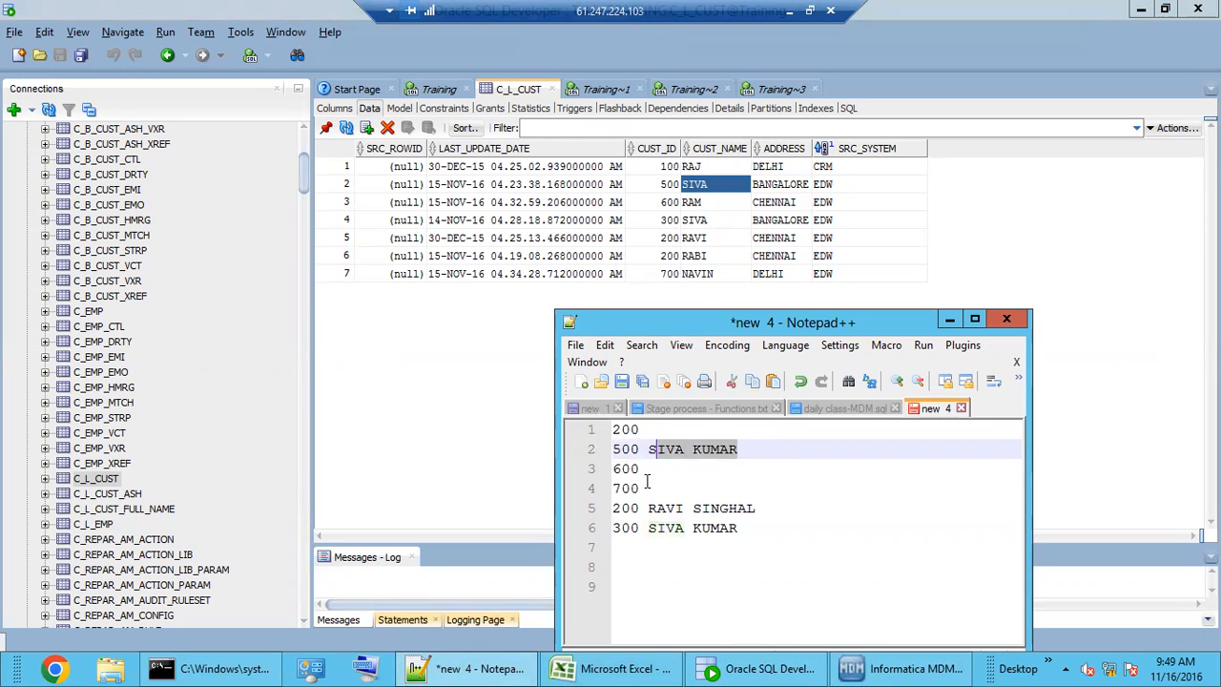
pyautogui.click(658, 209)
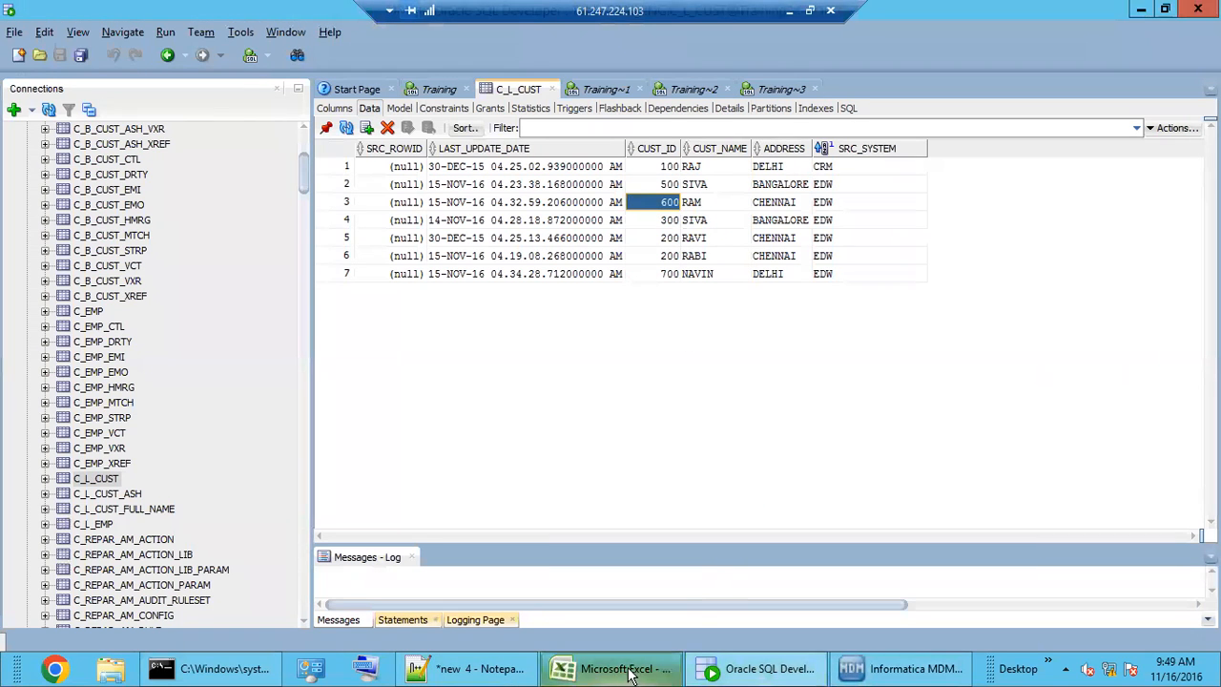
pyautogui.click(438, 668)
pyautogui.doubleClick(626, 469)
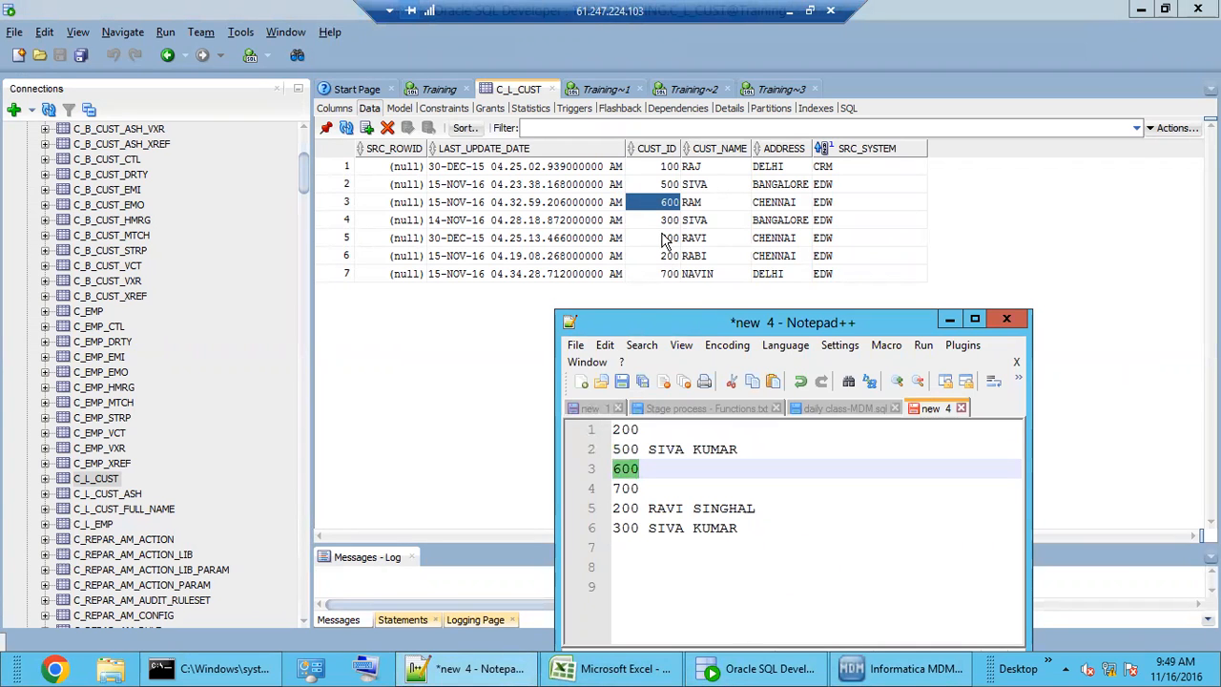
pyautogui.click(669, 466)
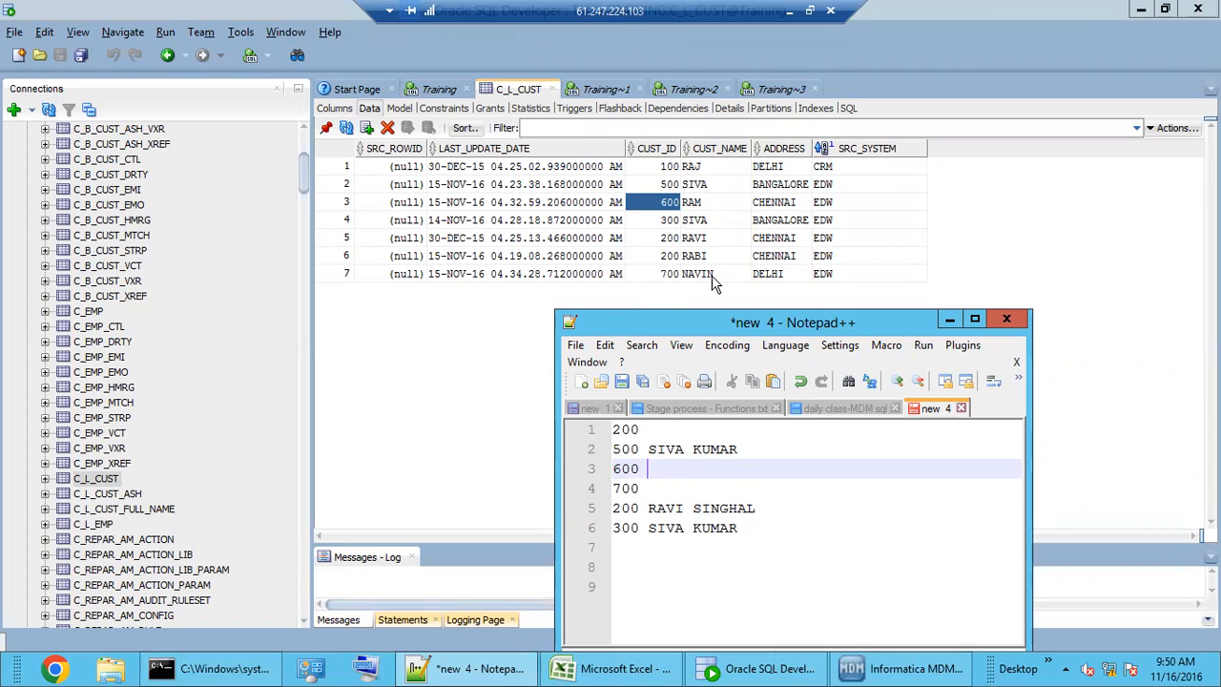
pyautogui.click(649, 491)
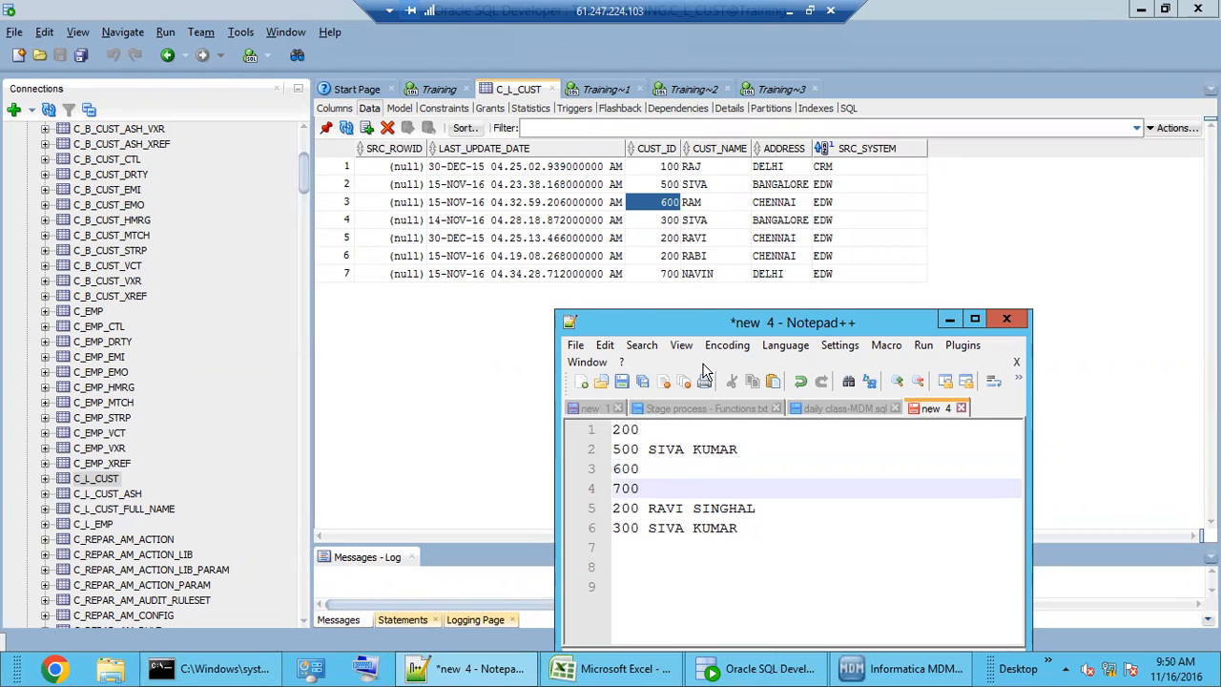
pyautogui.doubleClick(632, 508)
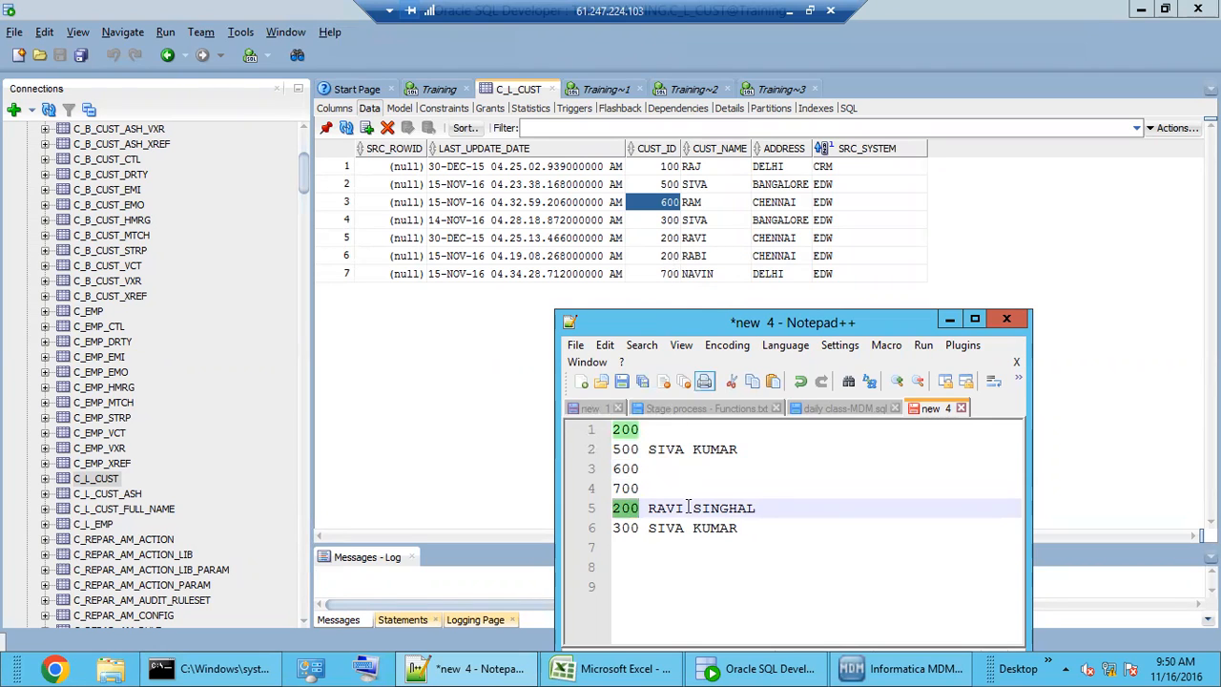
pyautogui.doubleClick(627, 528)
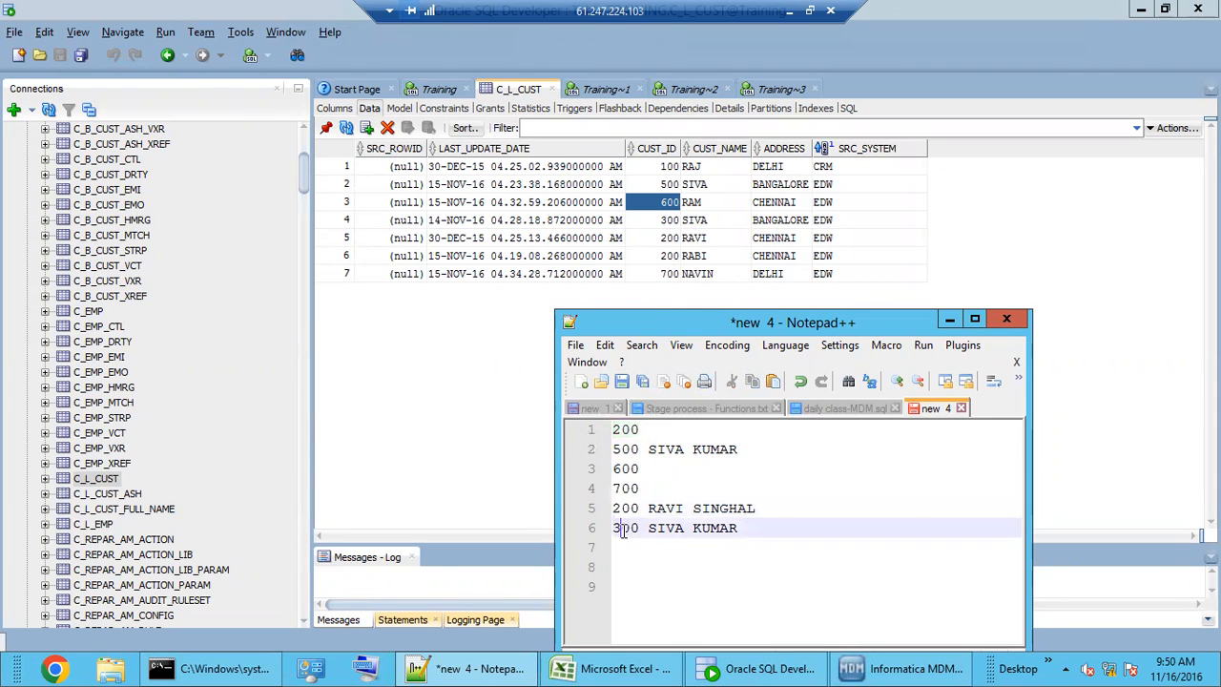
pyautogui.click(763, 536)
pyautogui.click(974, 319)
# - Consult the class-MDM.sql notes, then view M_EDW_CUST's test results with a wider mapping list
pyautogui.click(276, 75)
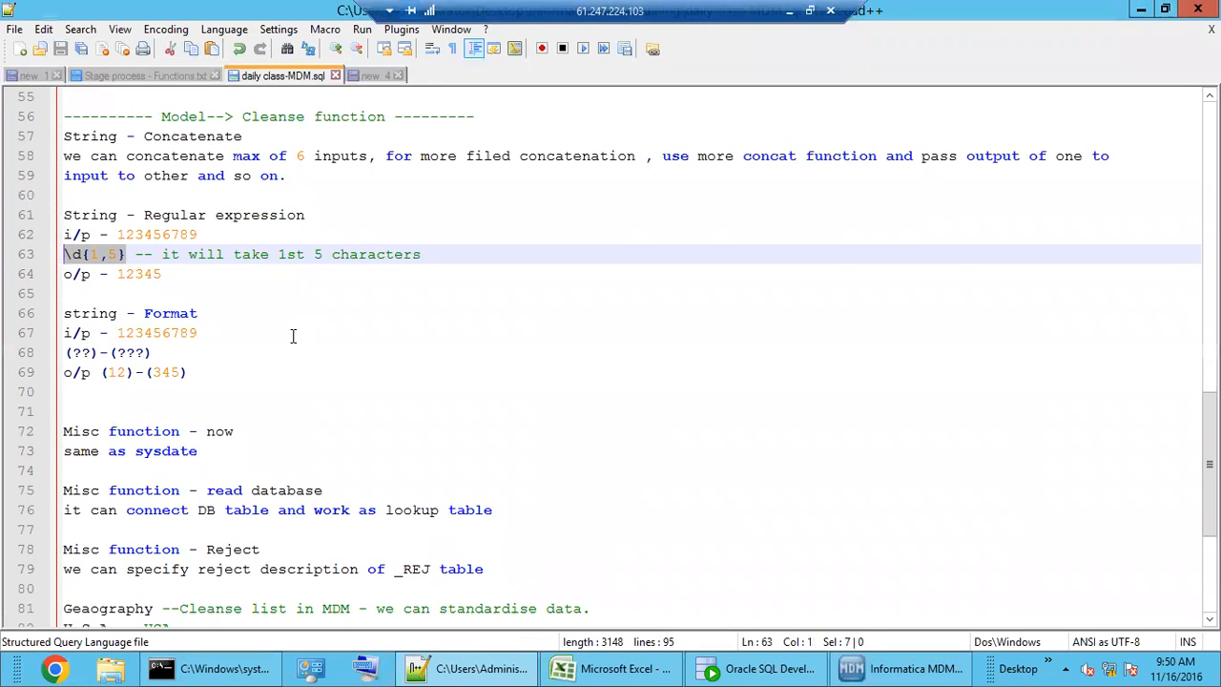
pyautogui.click(293, 336)
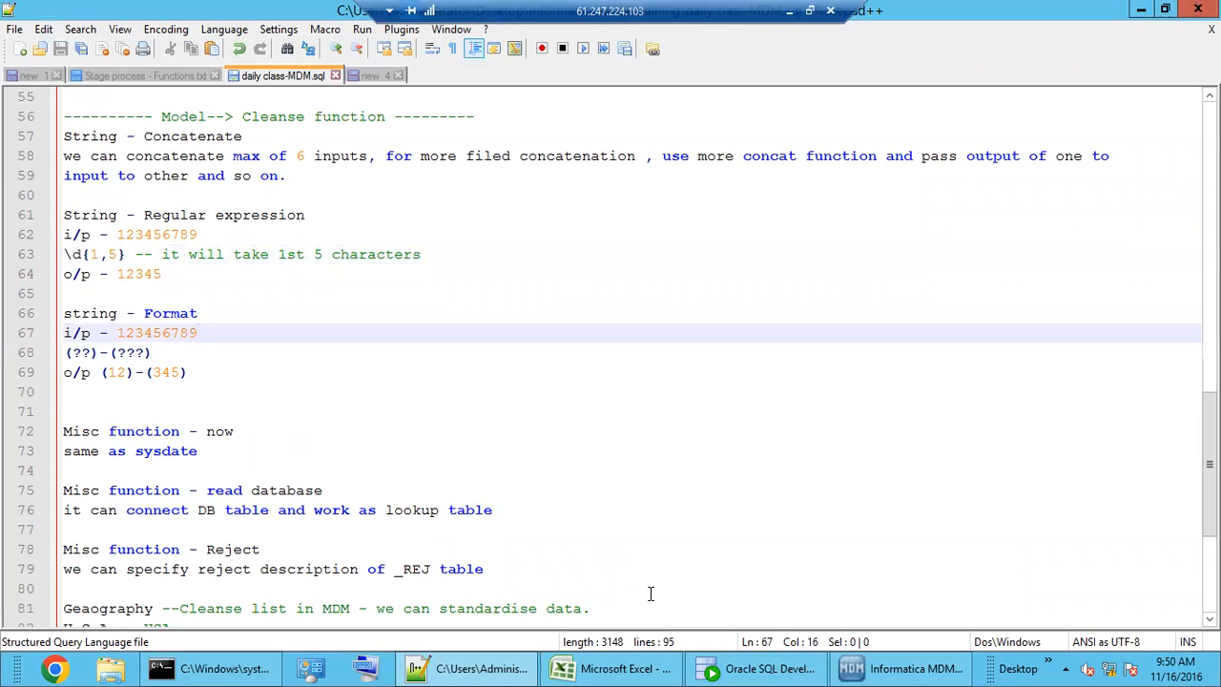
pyautogui.click(897, 668)
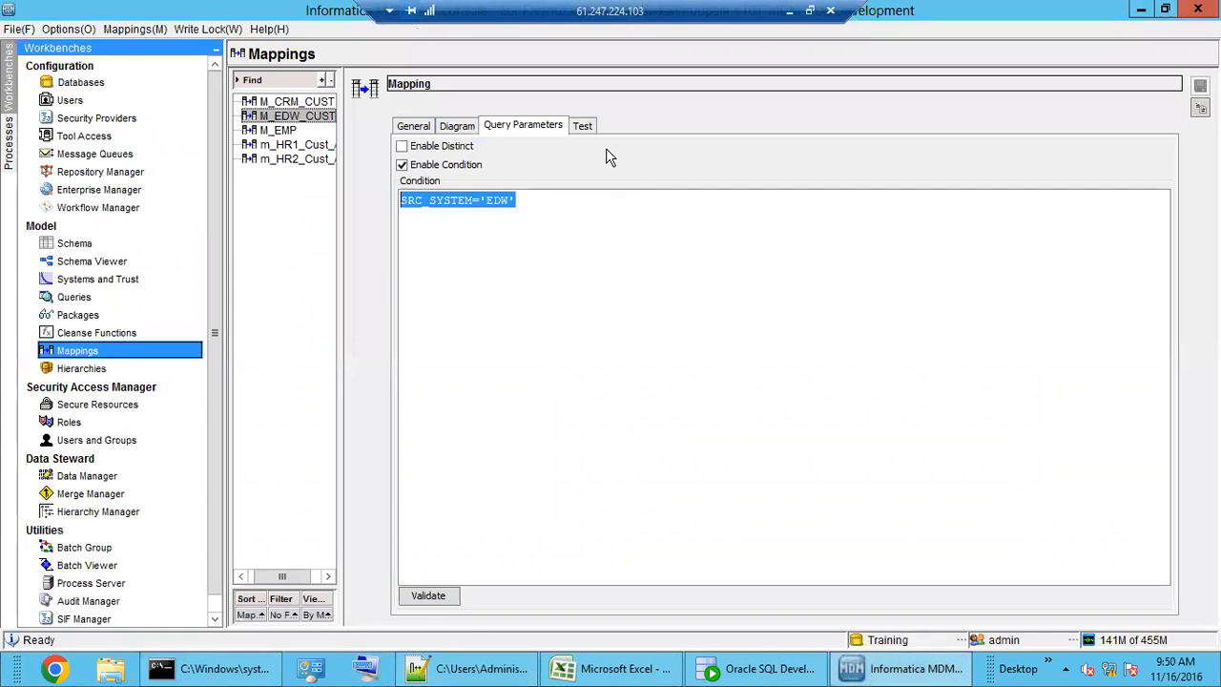
pyautogui.click(583, 126)
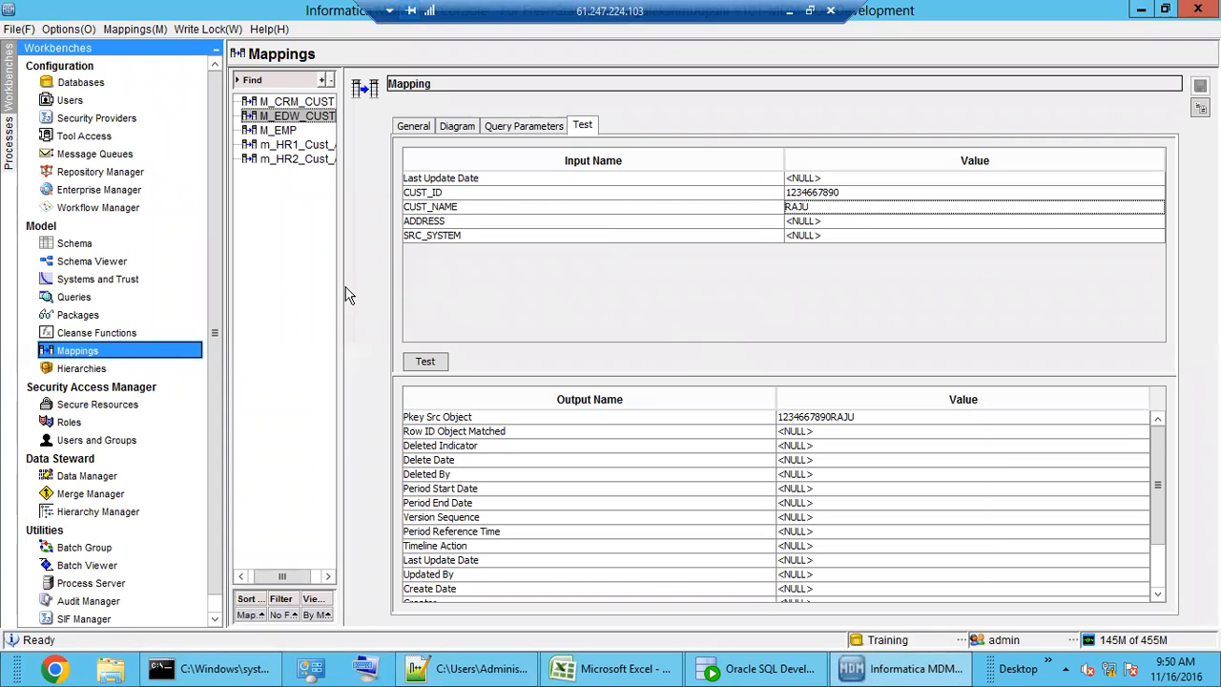
pyautogui.moveTo(390, 288); pyautogui.dragTo(432, 284)
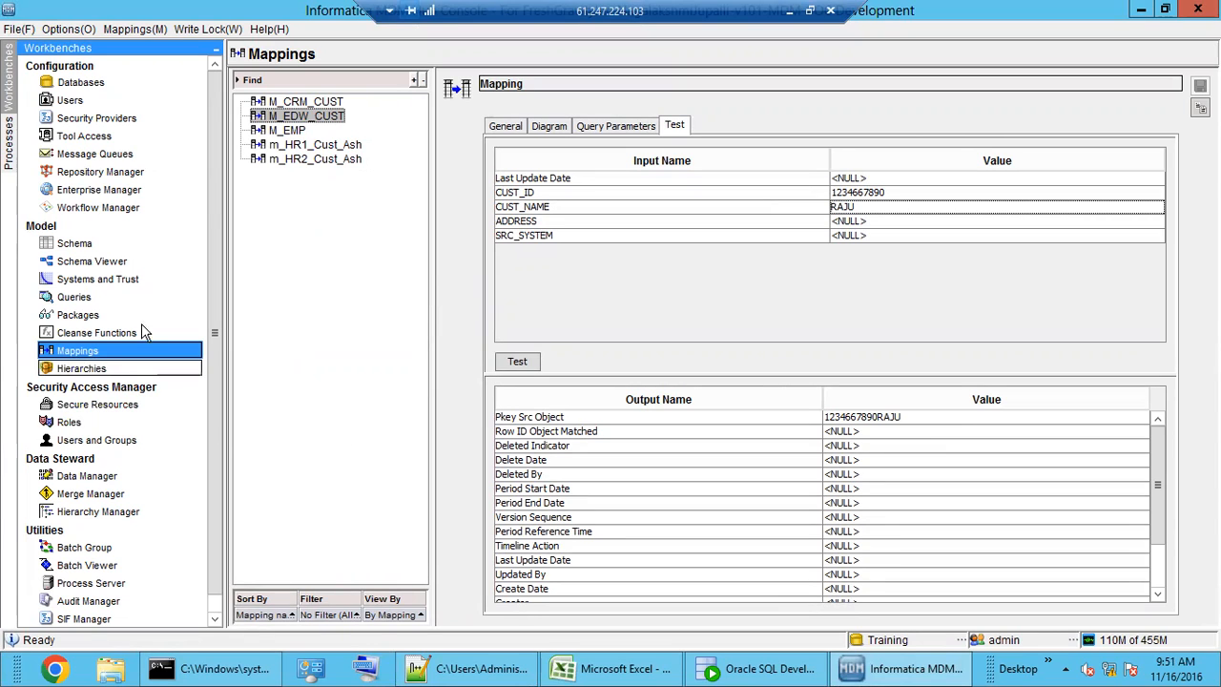
# - Inspect the Concatenate and Read Database nodes in the M_EDW_CUST diagram, then review Read Database
pyautogui.click(548, 126)
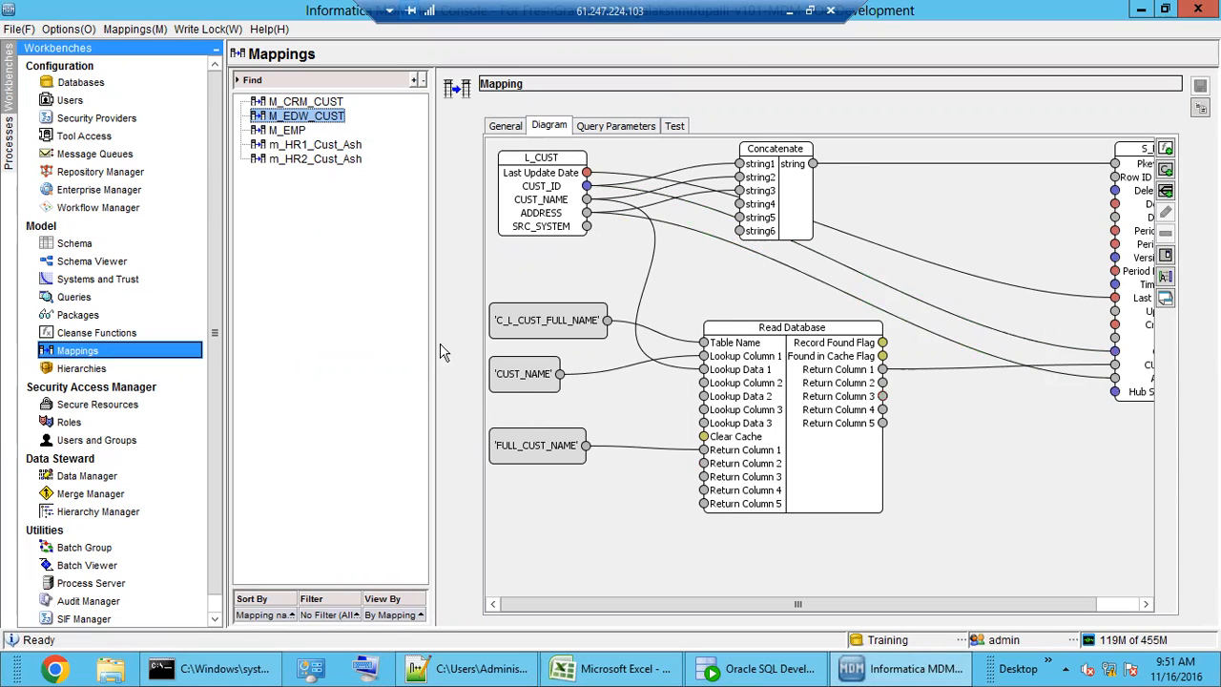
pyautogui.moveTo(718, 611); pyautogui.dragTo(819, 611)
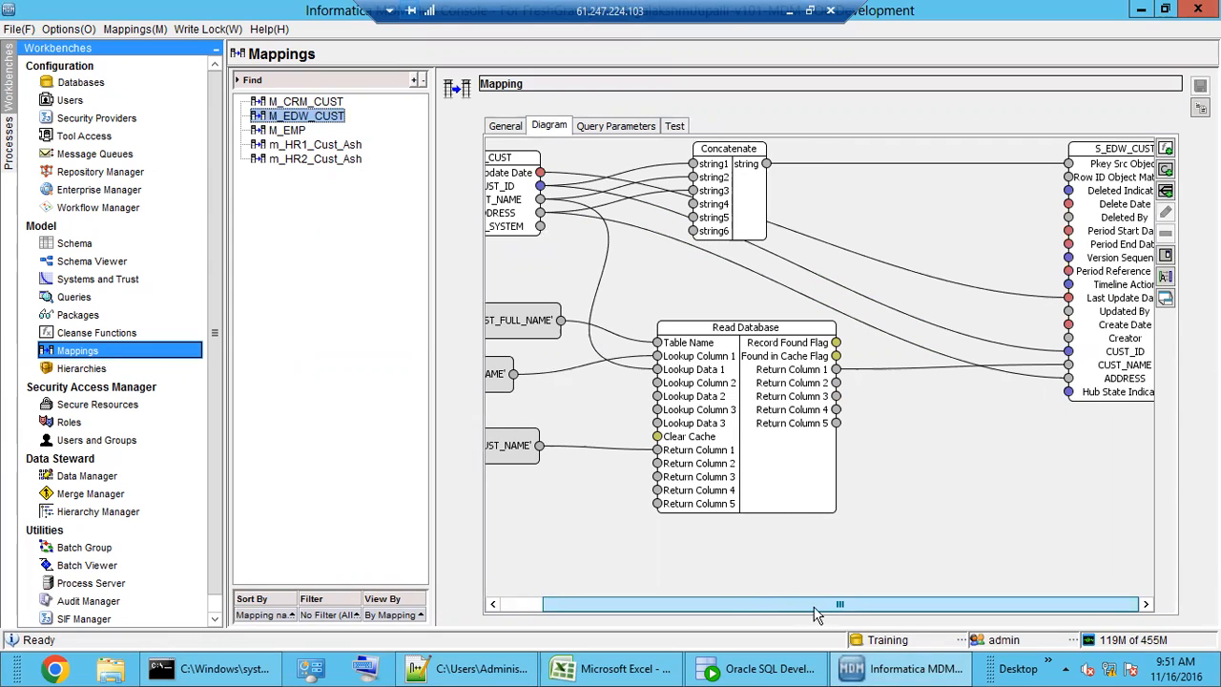
pyautogui.moveTo(718, 610); pyautogui.dragTo(677, 605)
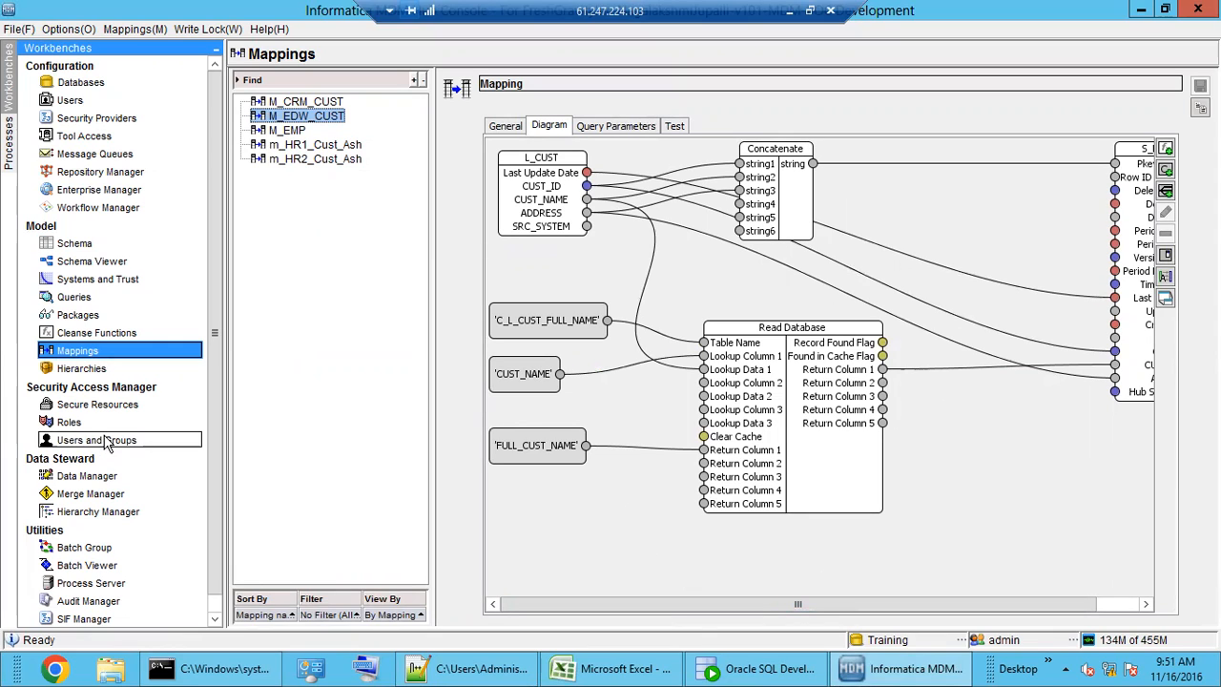
pyautogui.moveTo(841, 612)
pyautogui.mouseDown()
pyautogui.moveTo(904, 606)
pyautogui.moveTo(865, 609)
pyautogui.mouseUp()
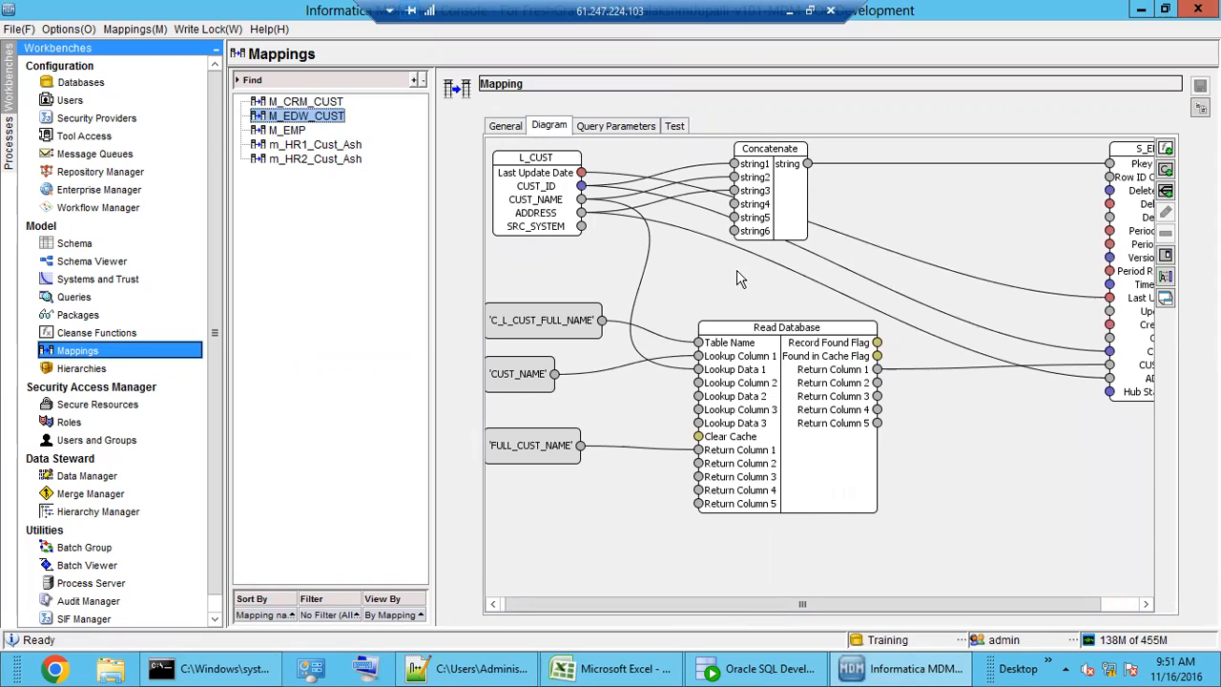
pyautogui.click(769, 204)
pyautogui.click(769, 386)
pyautogui.click(106, 338)
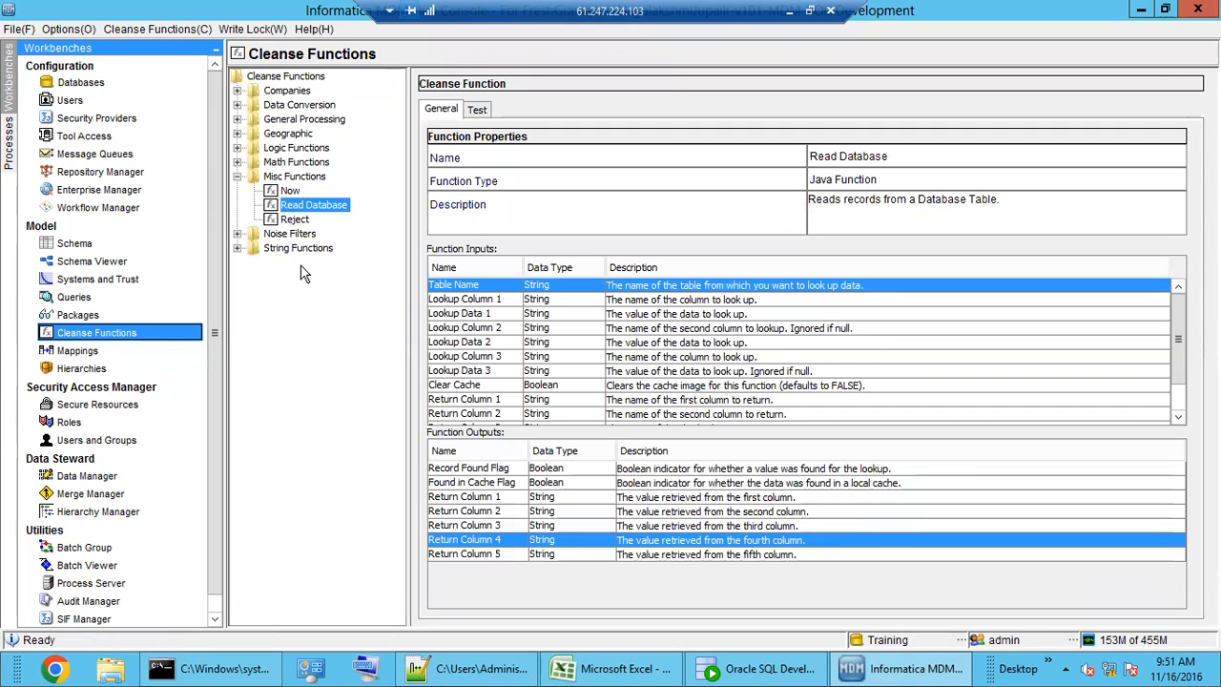
# - Compare the Reject and Read Database functions, then return to the M_EDW_CUST mapping diagram
pyautogui.click(296, 222)
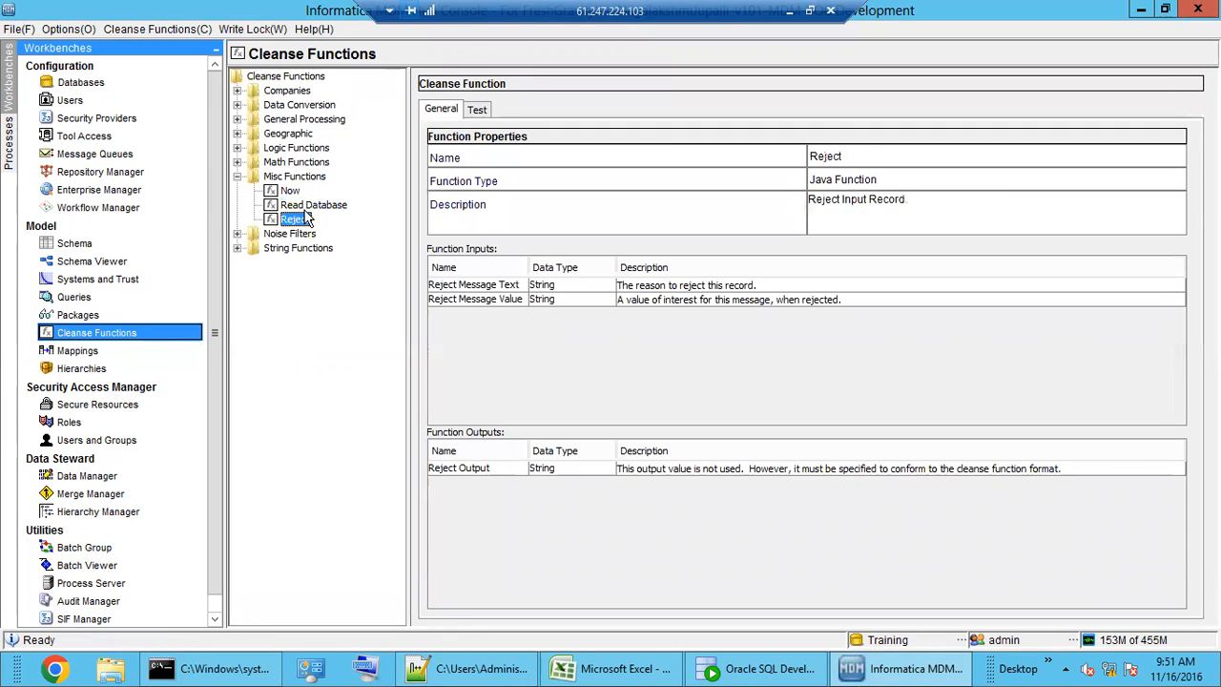
pyautogui.click(309, 206)
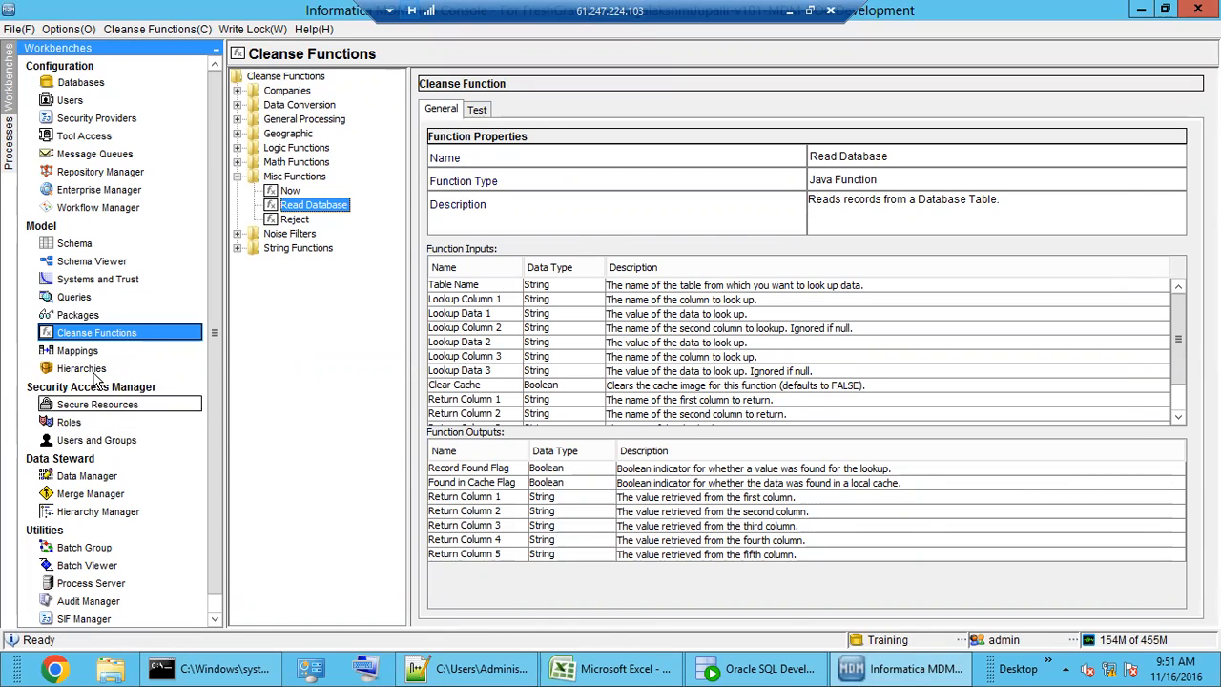
pyautogui.click(128, 353)
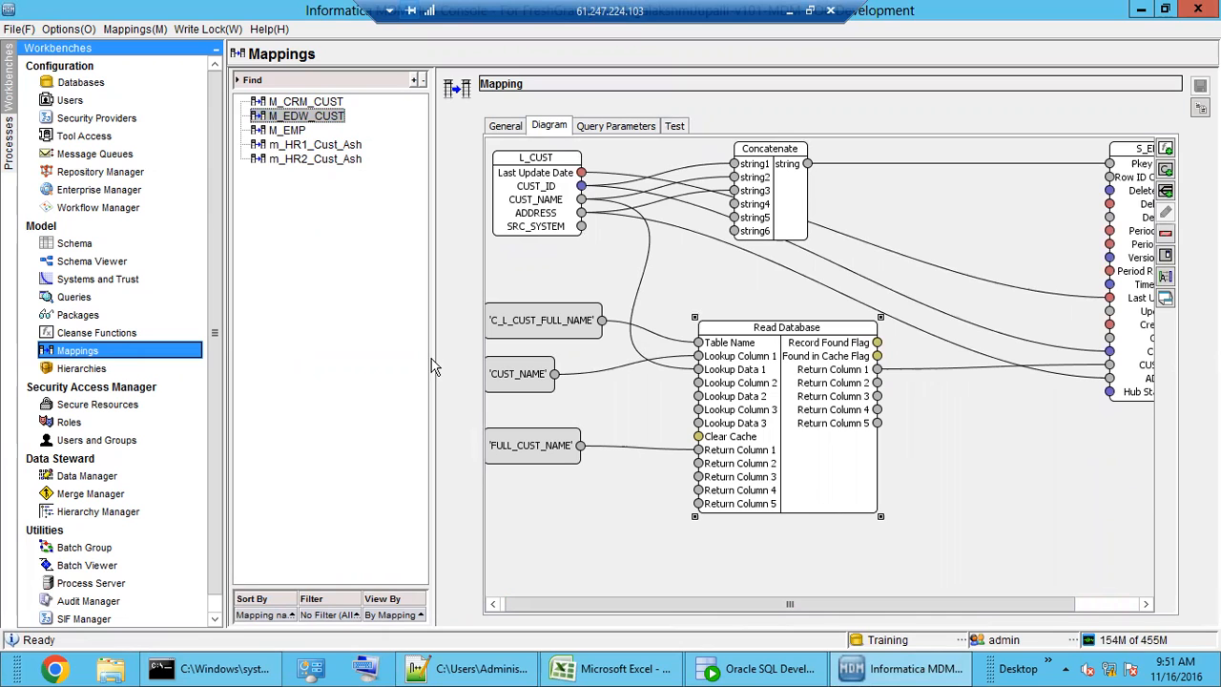
# - Rearrange the M_EDW_CUST diagram, moving the Read Database and Concatenate nodes lower down
pyautogui.moveTo(431, 367); pyautogui.dragTo(410, 367)
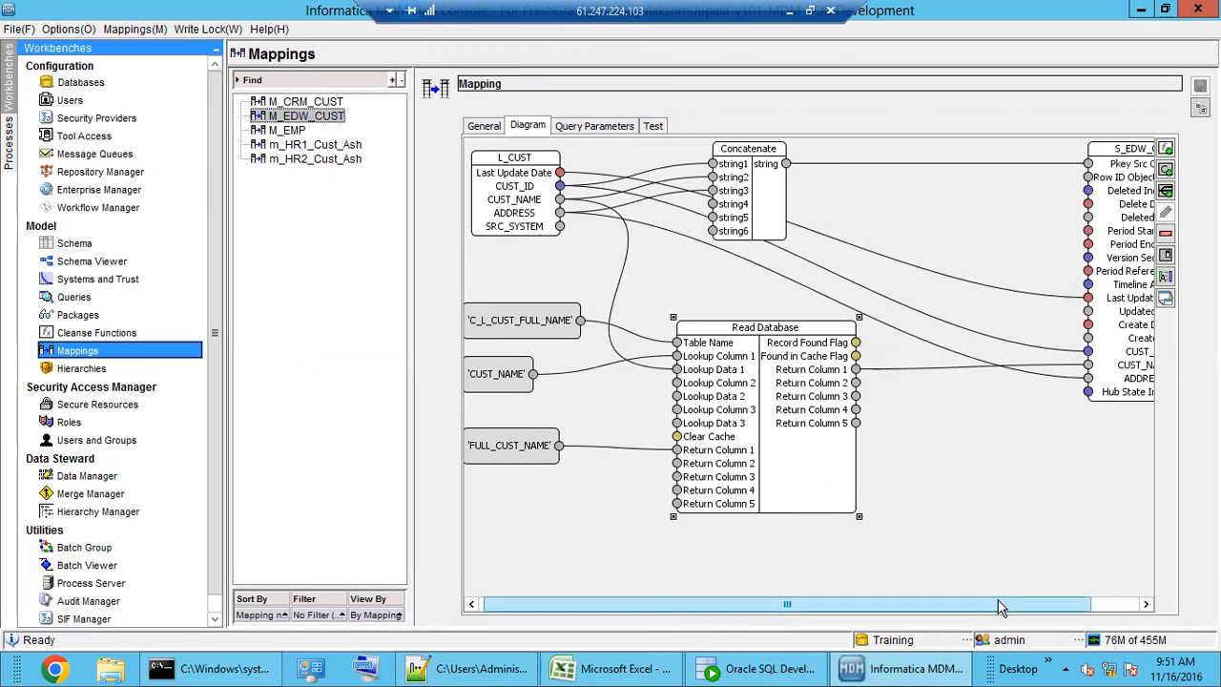
pyautogui.moveTo(1000, 608); pyautogui.dragTo(1014, 608)
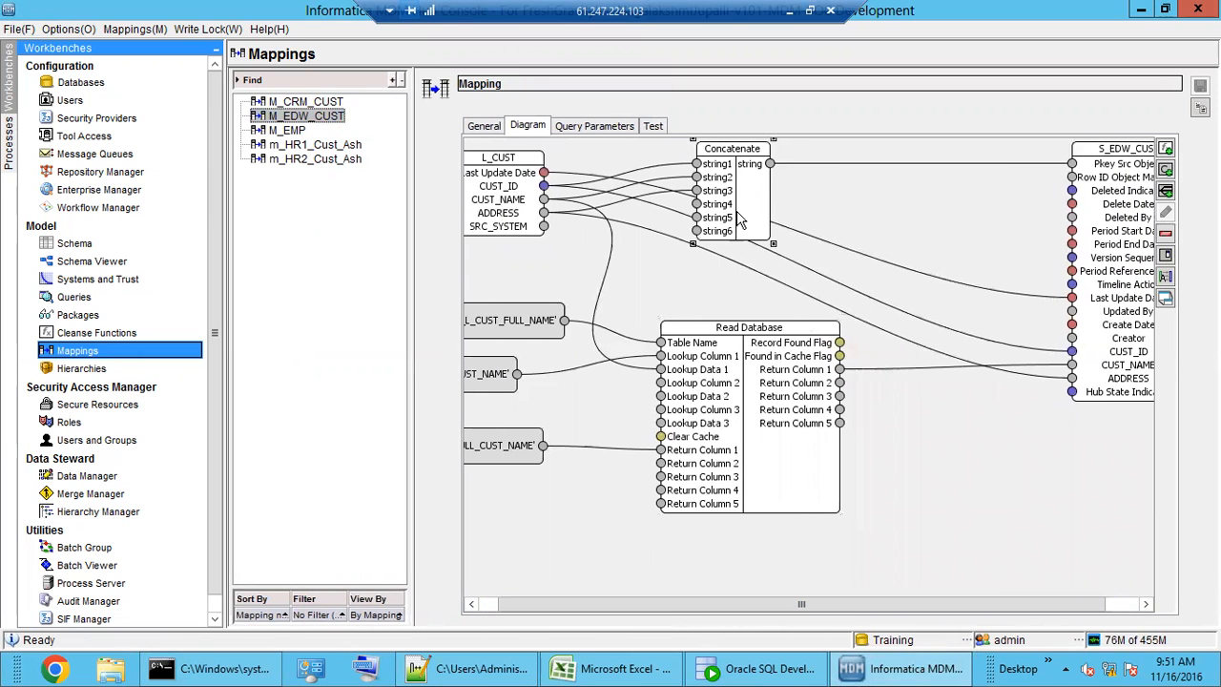
pyautogui.click(768, 346)
pyautogui.moveTo(682, 350); pyautogui.dragTo(595, 378)
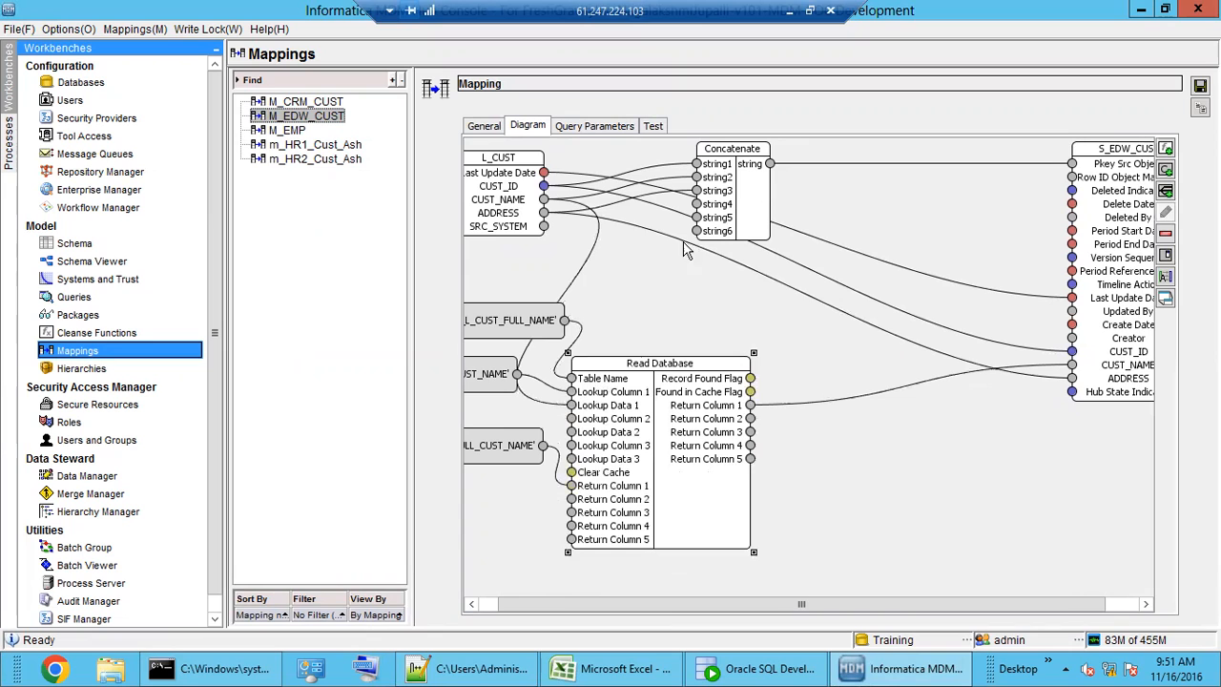
pyautogui.moveTo(737, 187); pyautogui.dragTo(841, 487)
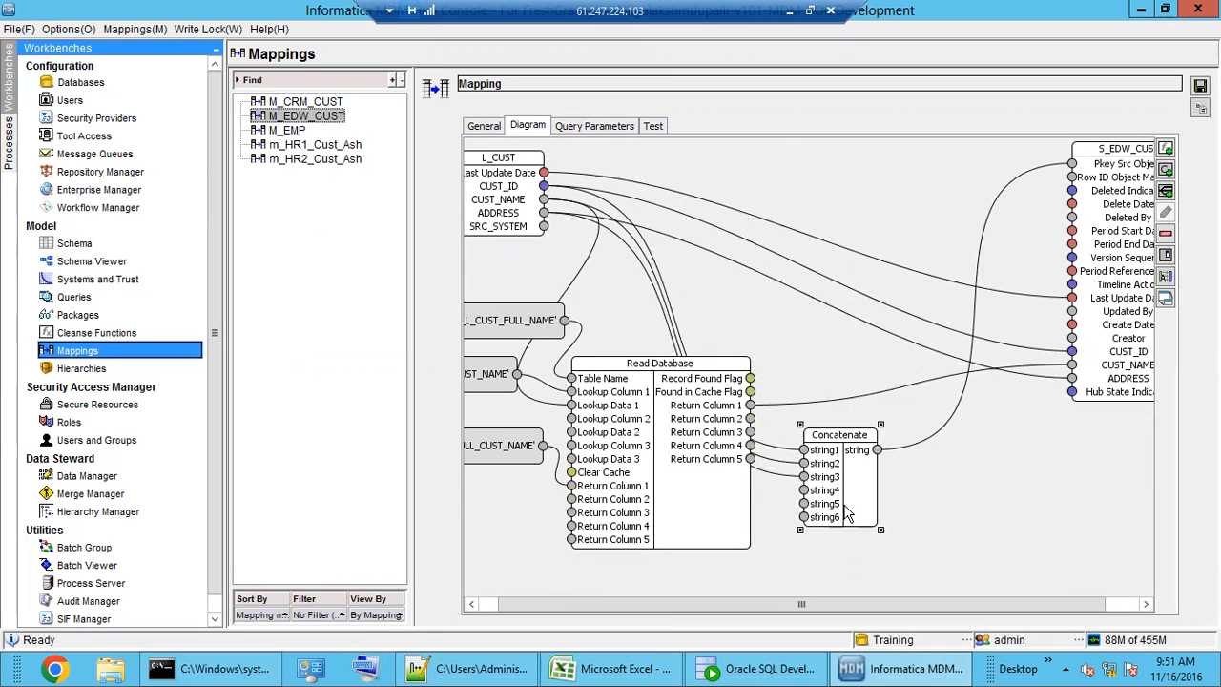
pyautogui.moveTo(845, 484); pyautogui.dragTo(863, 484)
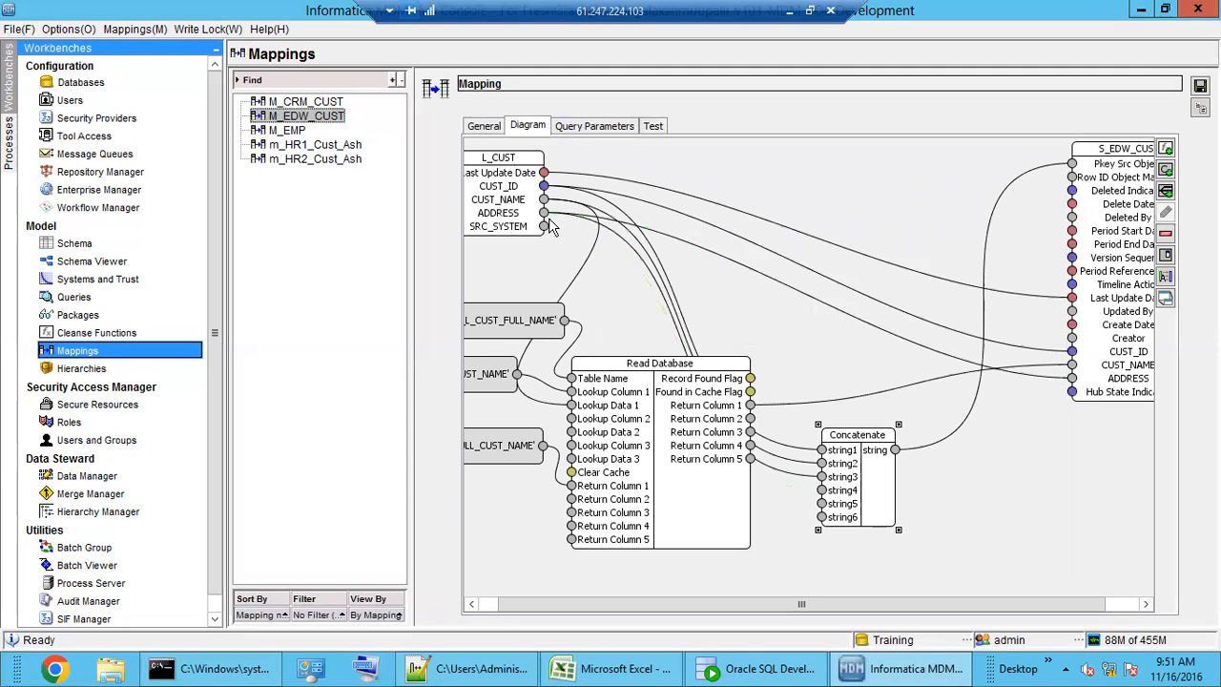
pyautogui.moveTo(866, 470); pyautogui.dragTo(875, 469)
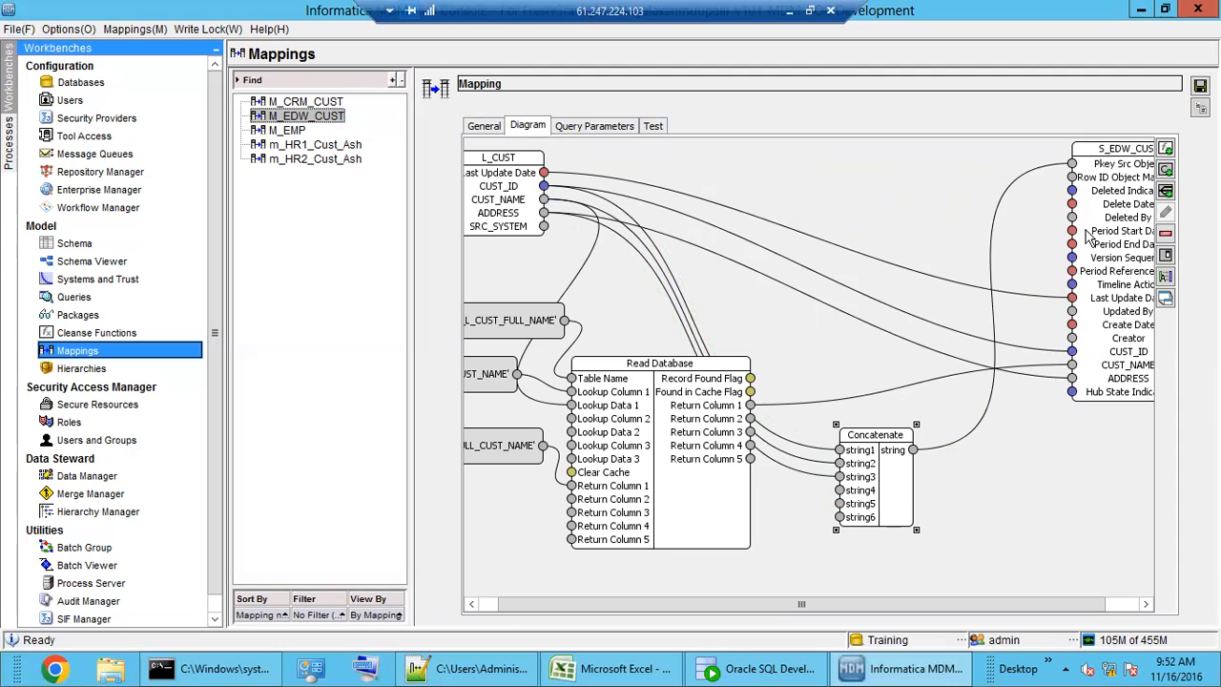
pyautogui.click(1166, 149)
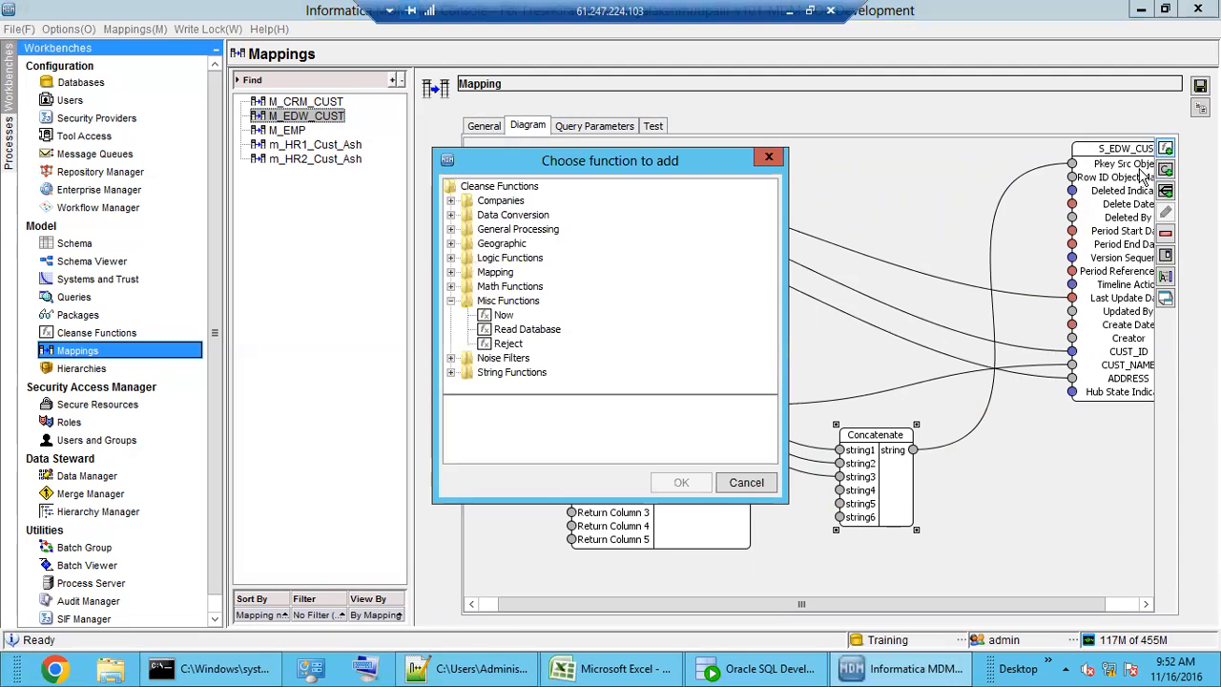
# - Add a second Concatenate from String Functions and place it at the lower right
pyautogui.doubleClick(507, 373)
pyautogui.click(524, 204)
pyautogui.click(528, 218)
pyautogui.click(682, 483)
pyautogui.moveTo(541, 232); pyautogui.dragTo(1021, 507)
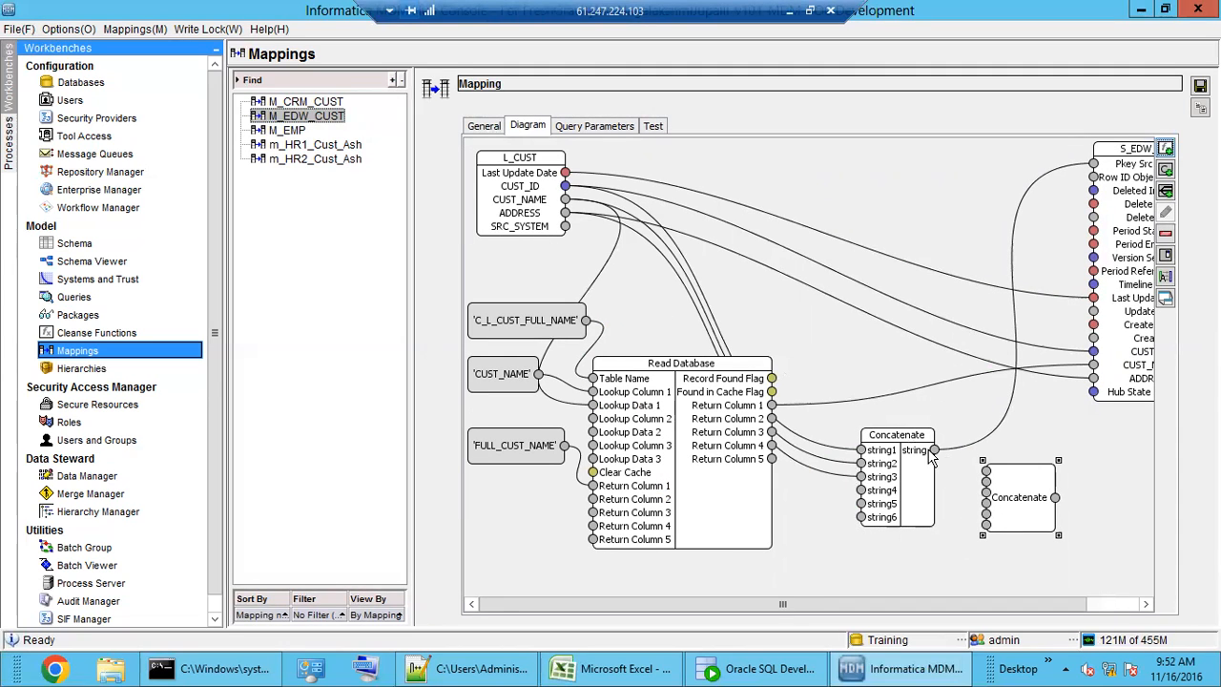
# - Feed the first Concatenate's output into the second and adjust both nodes' positions
pyautogui.moveTo(935, 451); pyautogui.dragTo(985, 477)
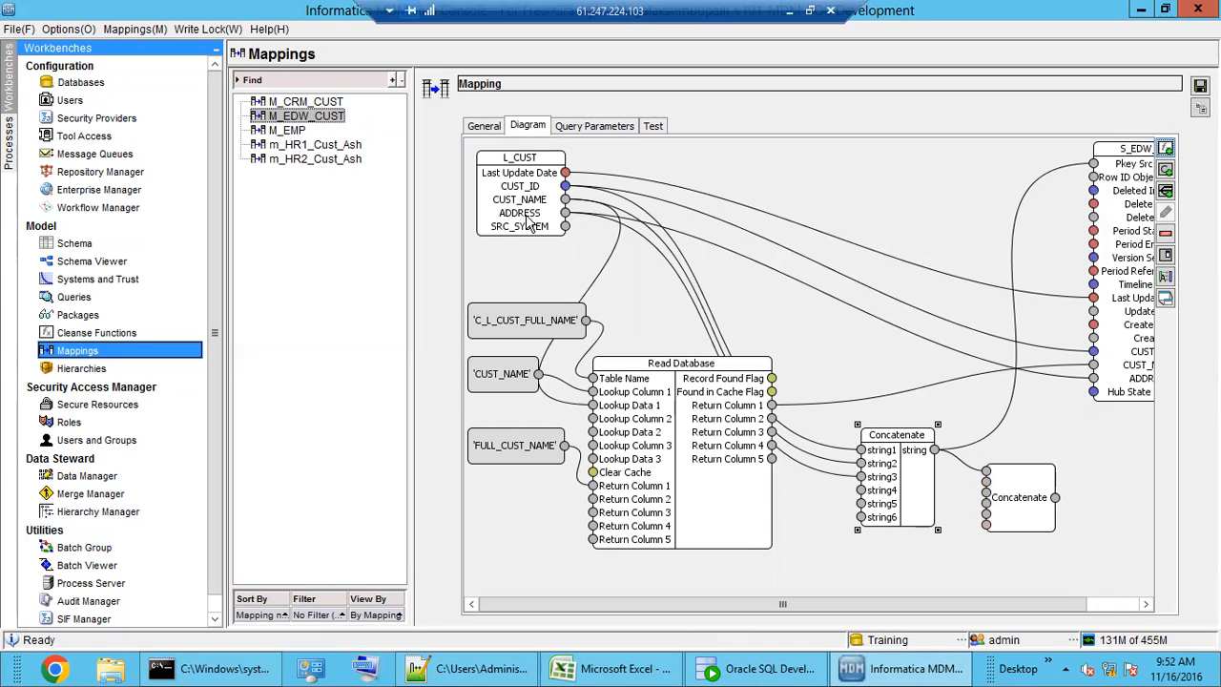
pyautogui.click(1056, 498)
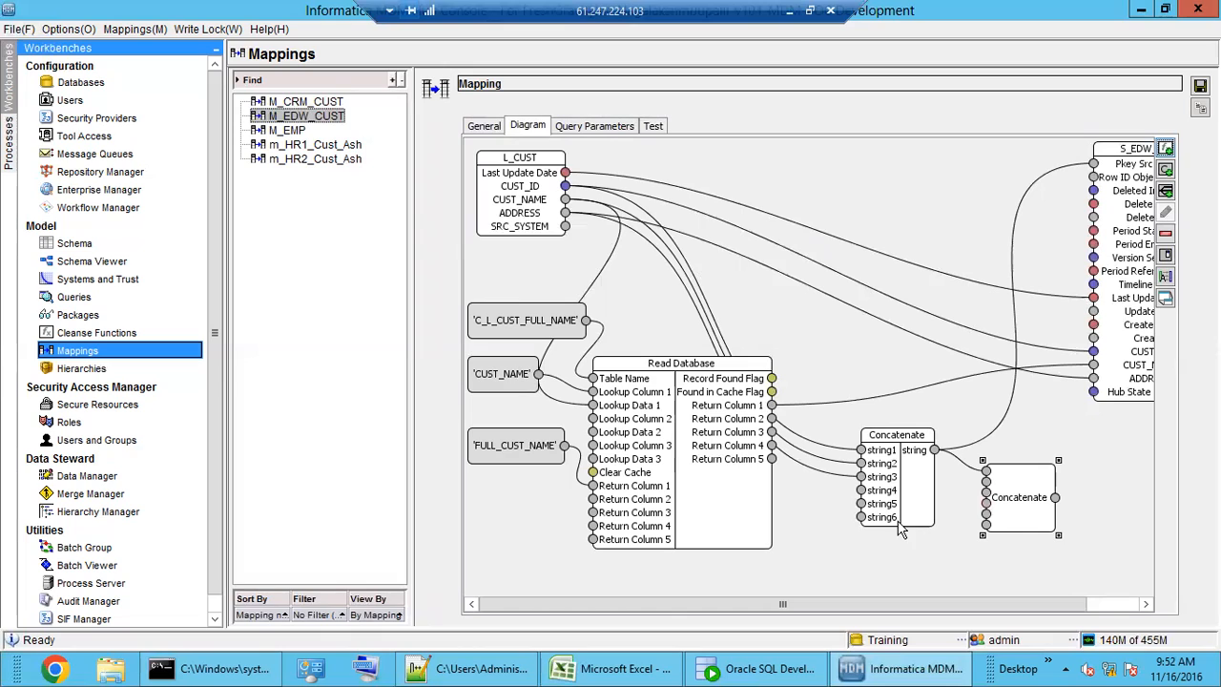
pyautogui.moveTo(1001, 502); pyautogui.dragTo(985, 500)
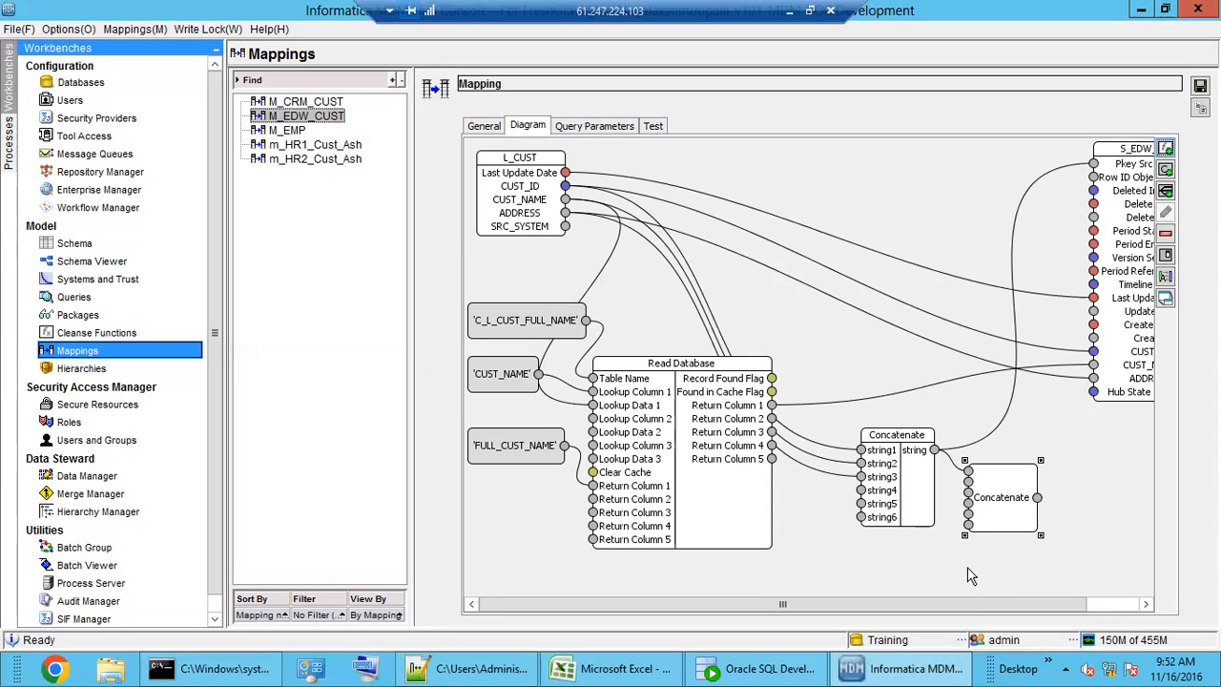
pyautogui.doubleClick(892, 455)
pyautogui.doubleClick(887, 455)
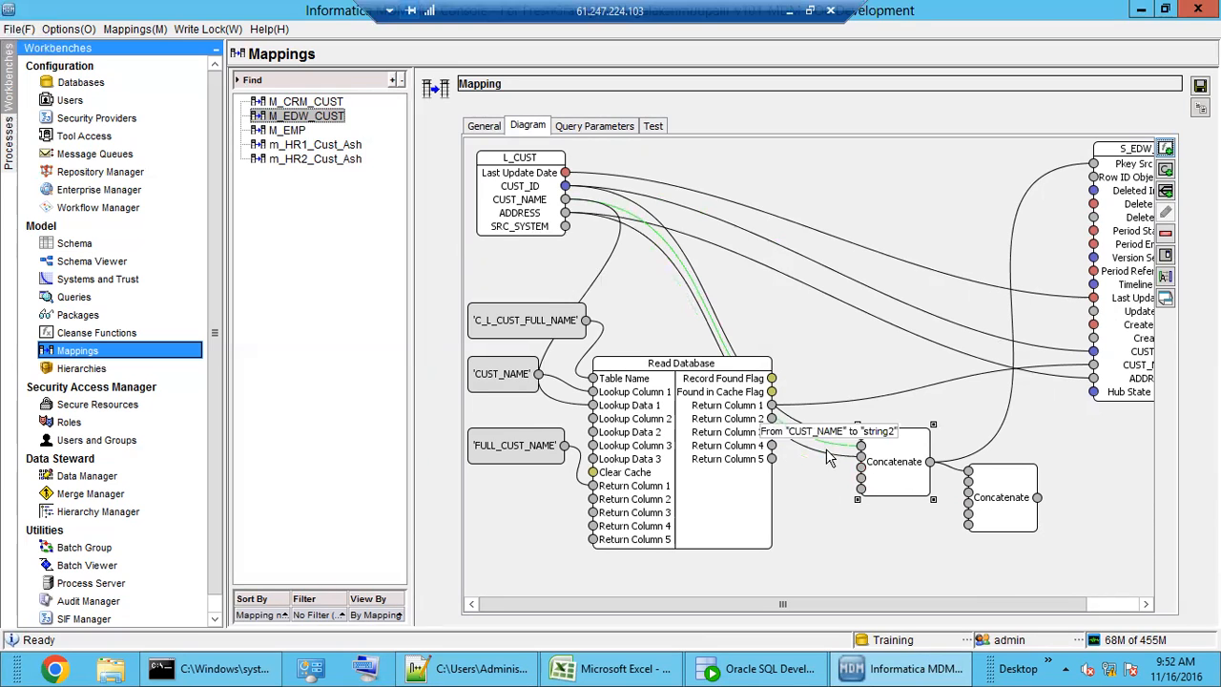
# - Delete the second Concatenate node and move the remaining one up near the top
pyautogui.click(990, 504)
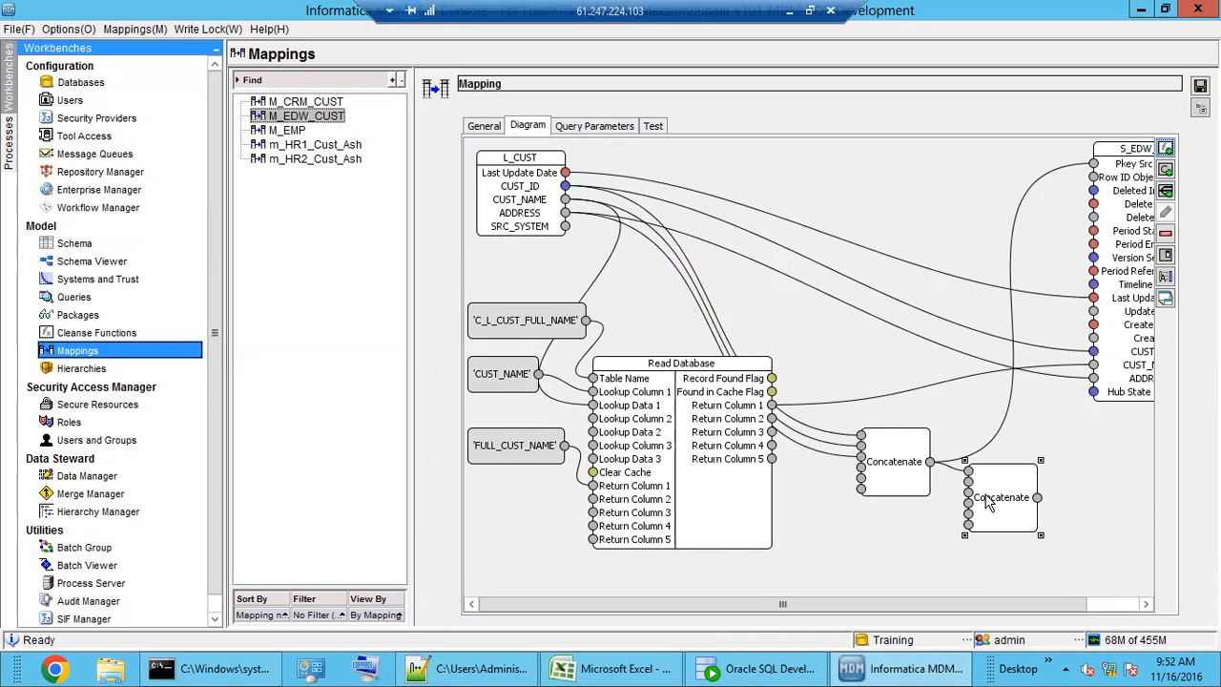
pyautogui.press('Delete')
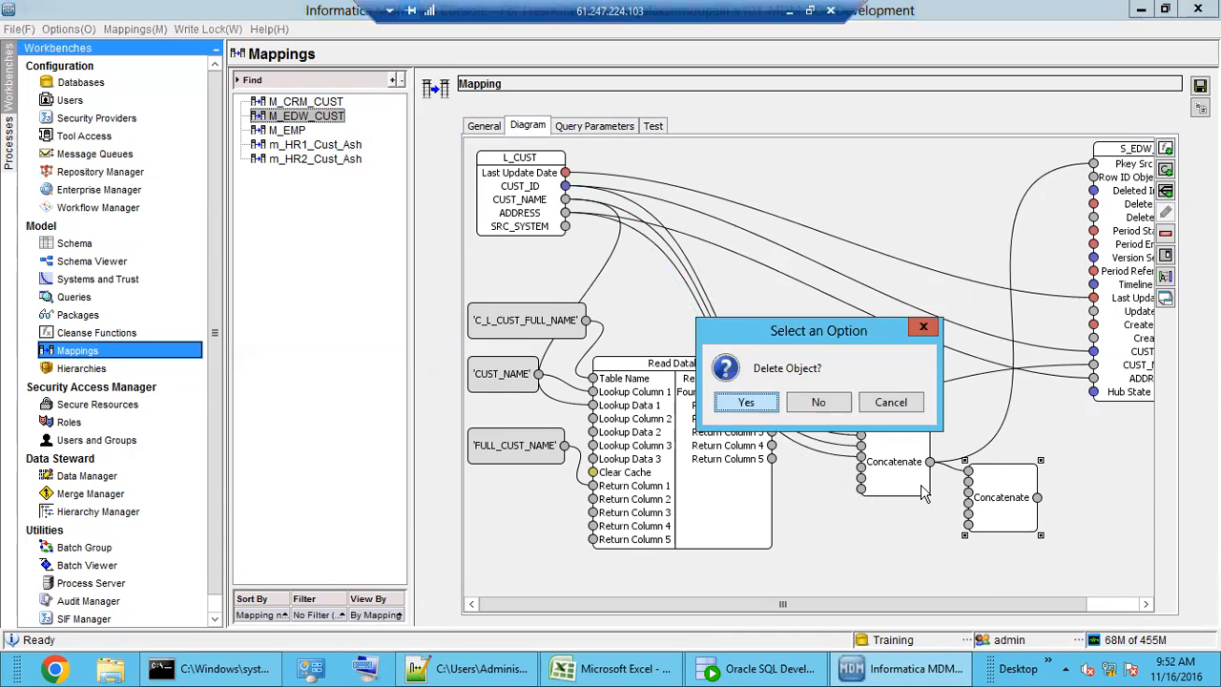
pyautogui.click(749, 403)
pyautogui.moveTo(904, 472); pyautogui.dragTo(922, 206)
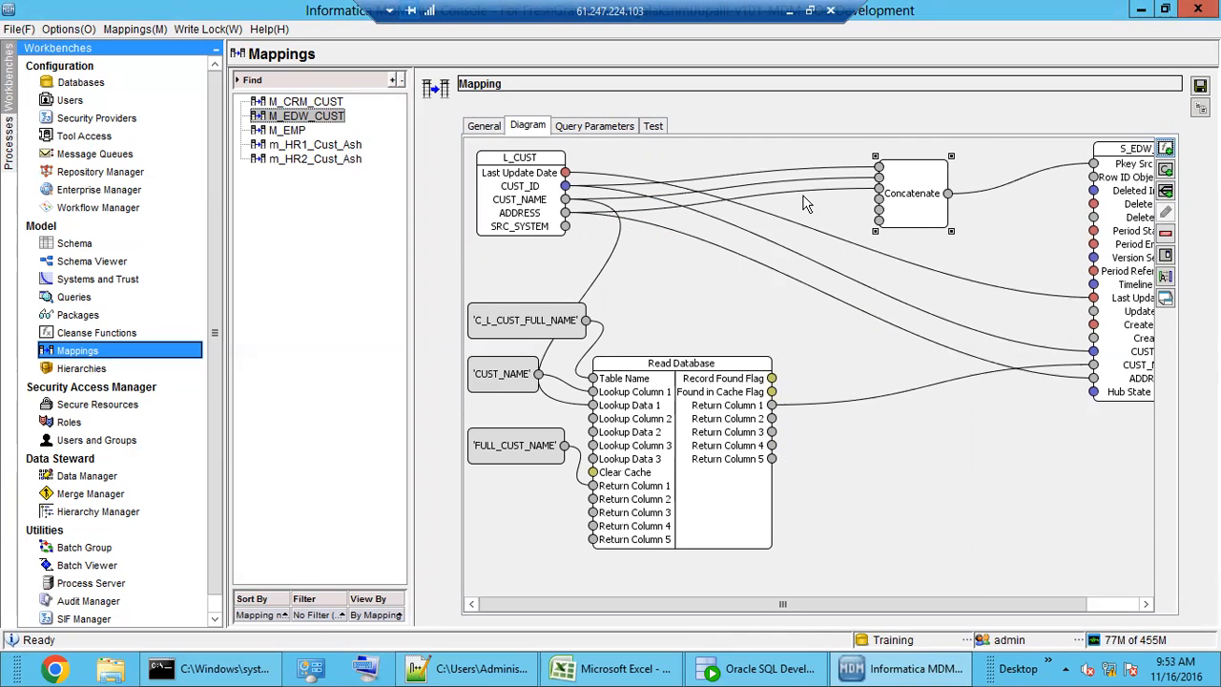
# - Remove the ADDRESS and CUST_NAME links from Concatenate, leaving only CUST_ID feeding it
pyautogui.click(840, 190)
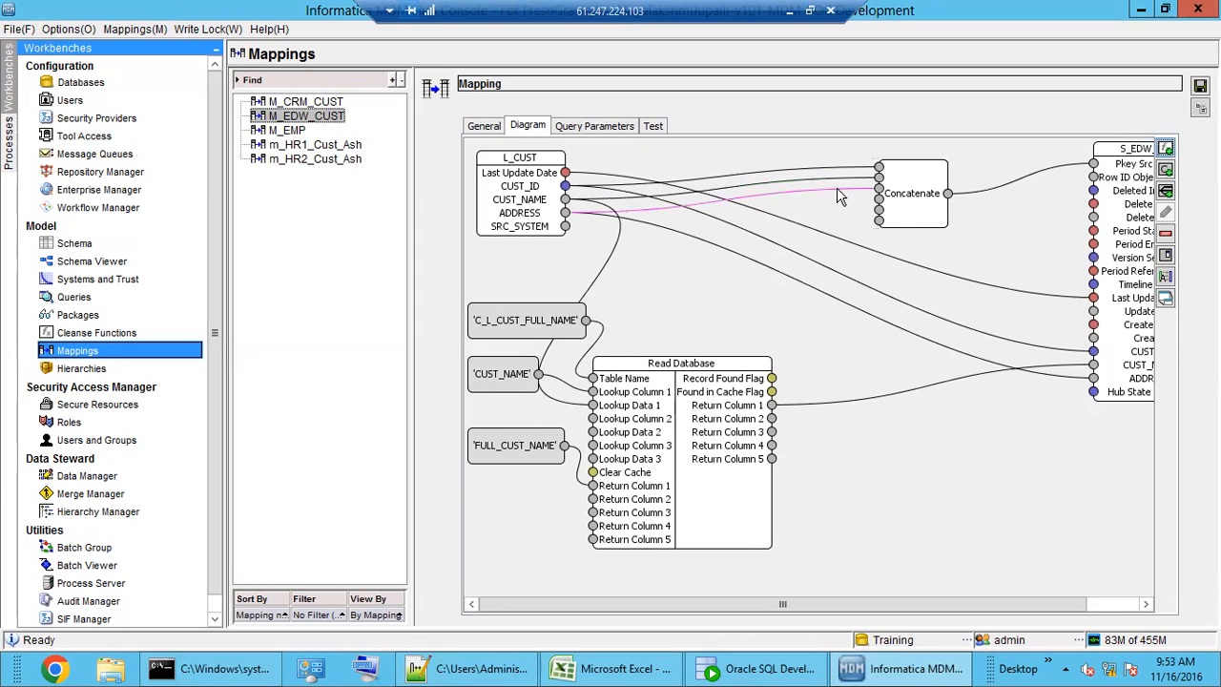
pyautogui.press('Delete')
pyautogui.click(840, 178)
pyautogui.press('Delete')
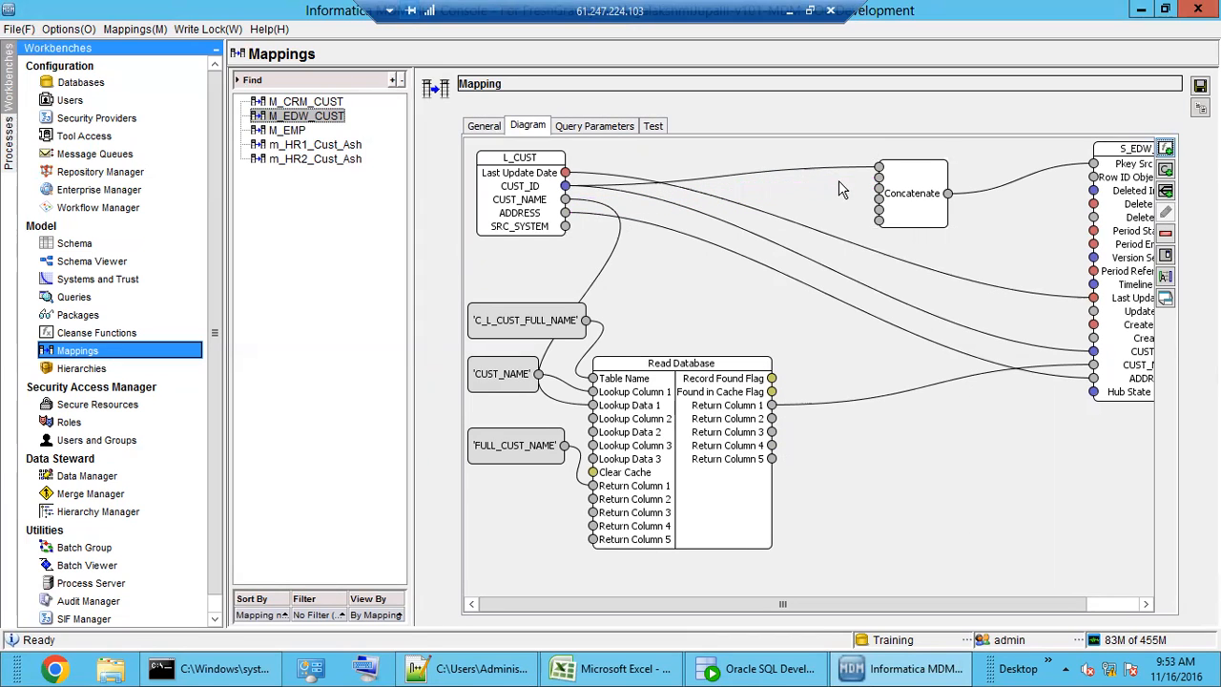
pyautogui.click(1165, 169)
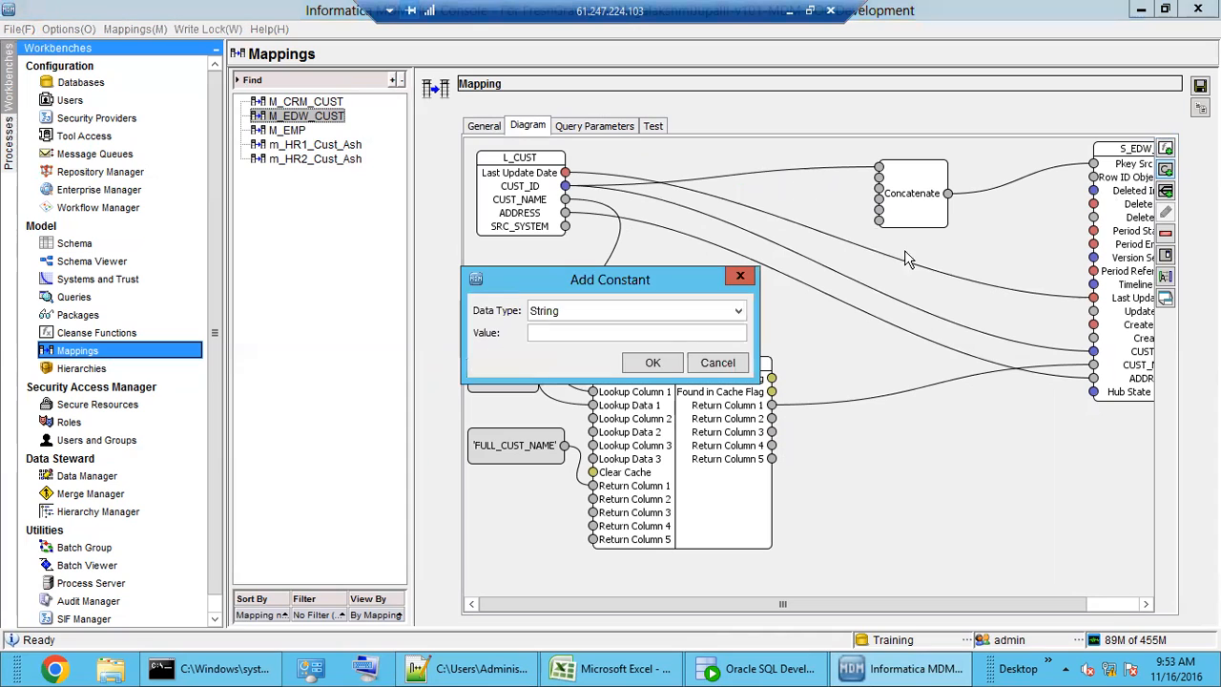
# - Place a '|' string constant beside Concatenate and link CUST_NAME, discarding a duplicate '|' constant
pyautogui.click(652, 363)
pyautogui.moveTo(549, 205)
pyautogui.mouseDown()
pyautogui.moveTo(630, 227)
pyautogui.moveTo(878, 180)
pyautogui.mouseUp()
pyautogui.moveTo(565, 199); pyautogui.dragTo(878, 188)
pyautogui.click(1166, 172)
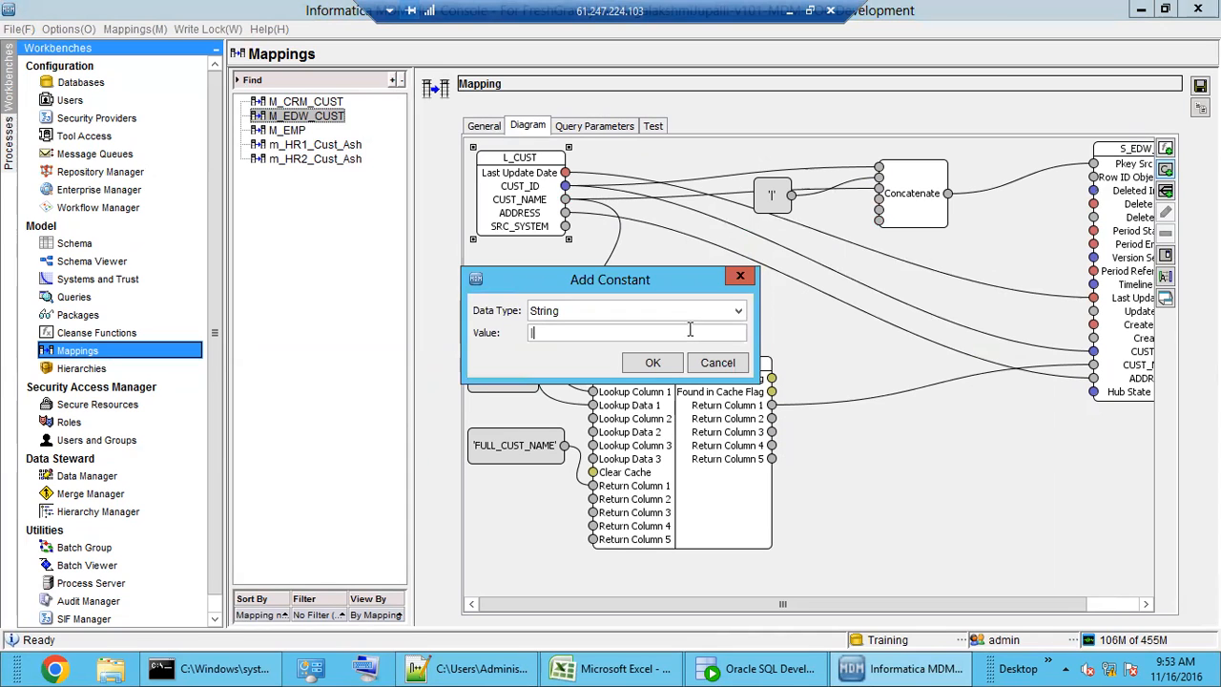
pyautogui.write('|')
pyautogui.click(656, 368)
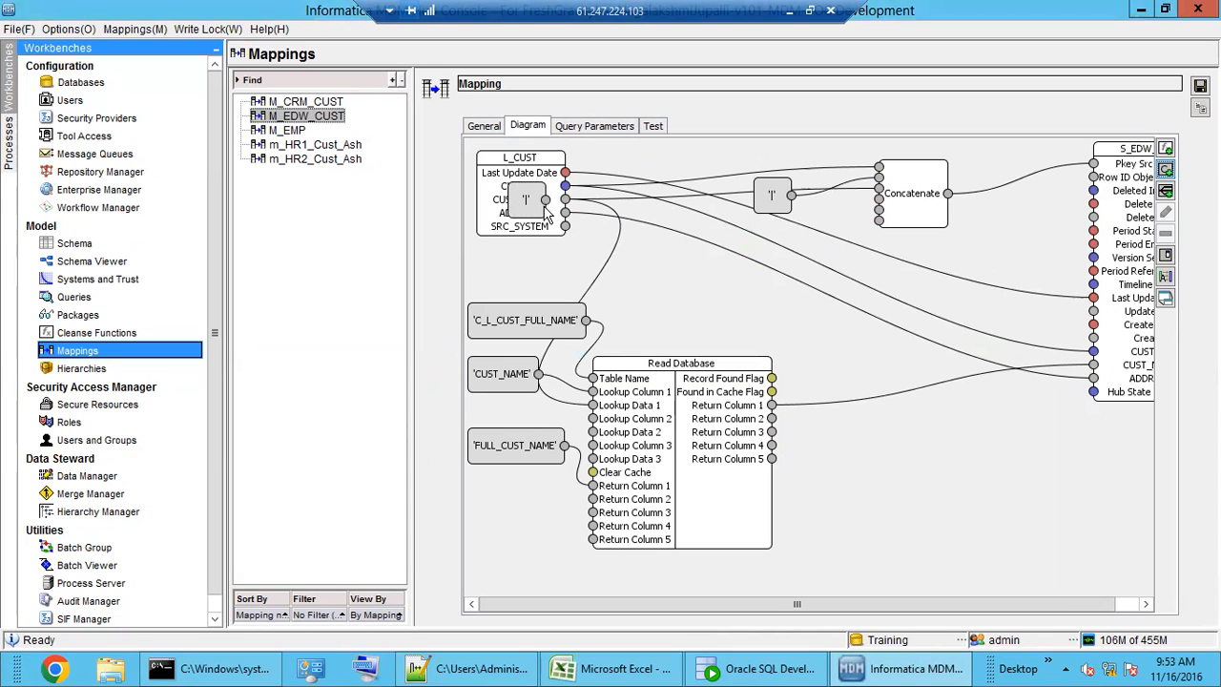
pyautogui.click(655, 252)
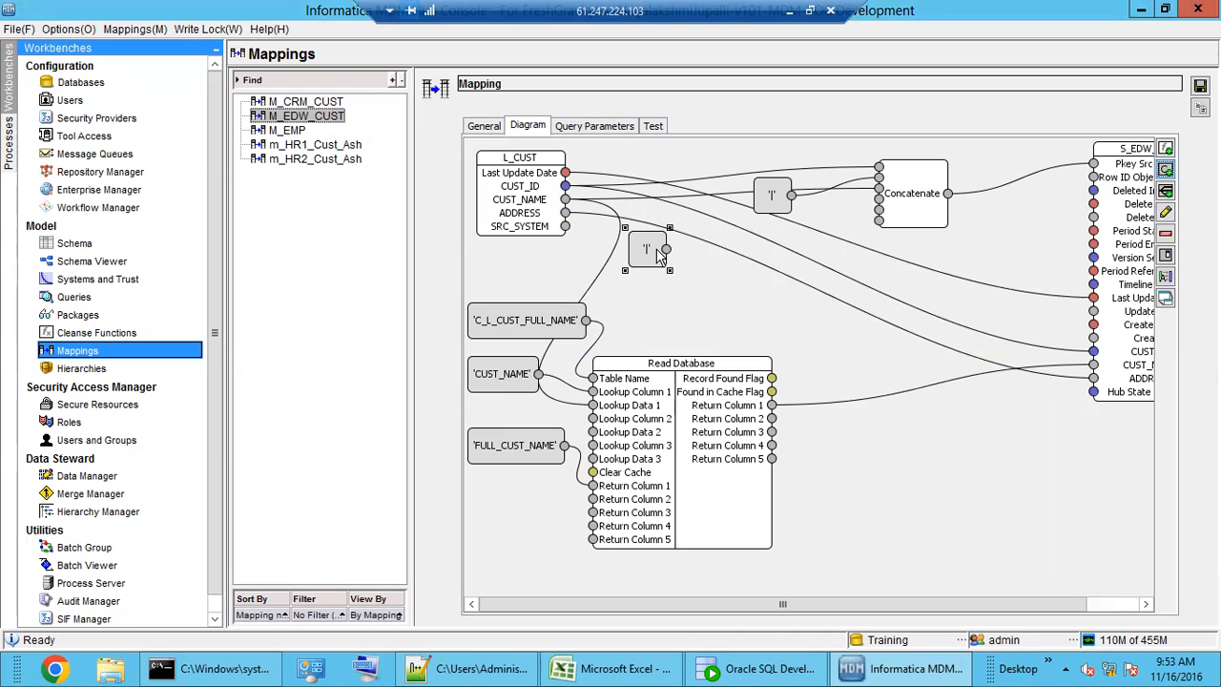
pyautogui.press('Delete')
pyautogui.click(738, 408)
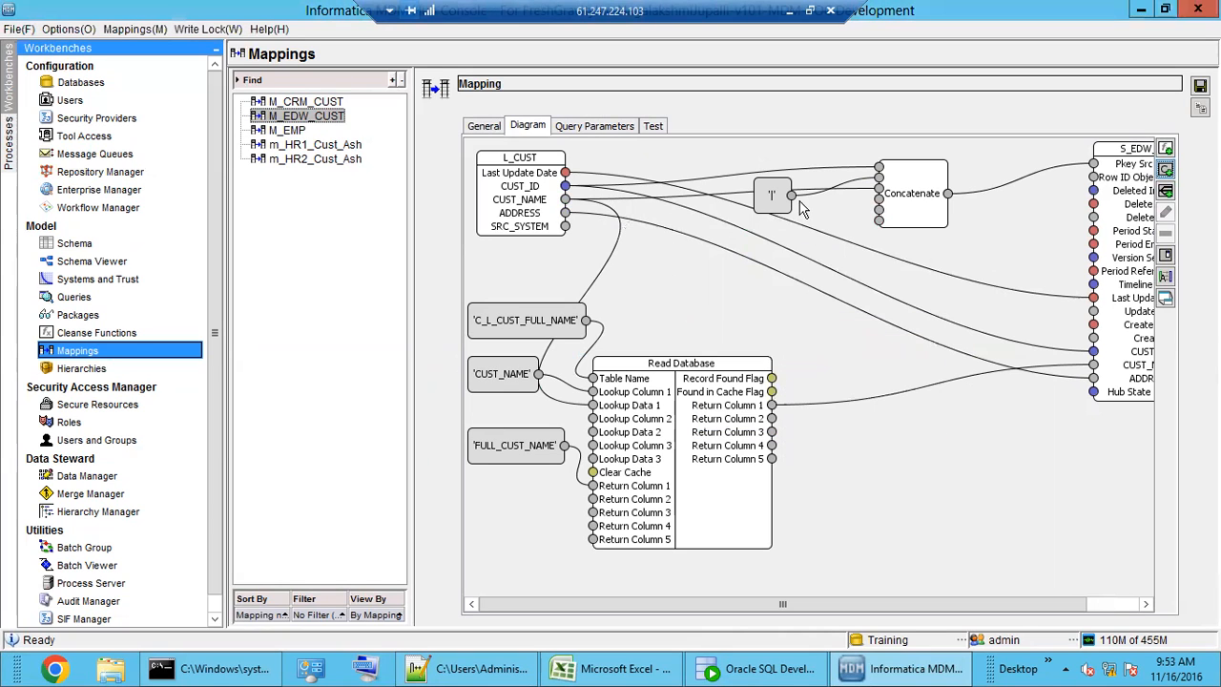
# - Wire the '|' constant and ADDRESS into Concatenate's inputs and save the mapping
pyautogui.moveTo(792, 195); pyautogui.dragTo(959, 216)
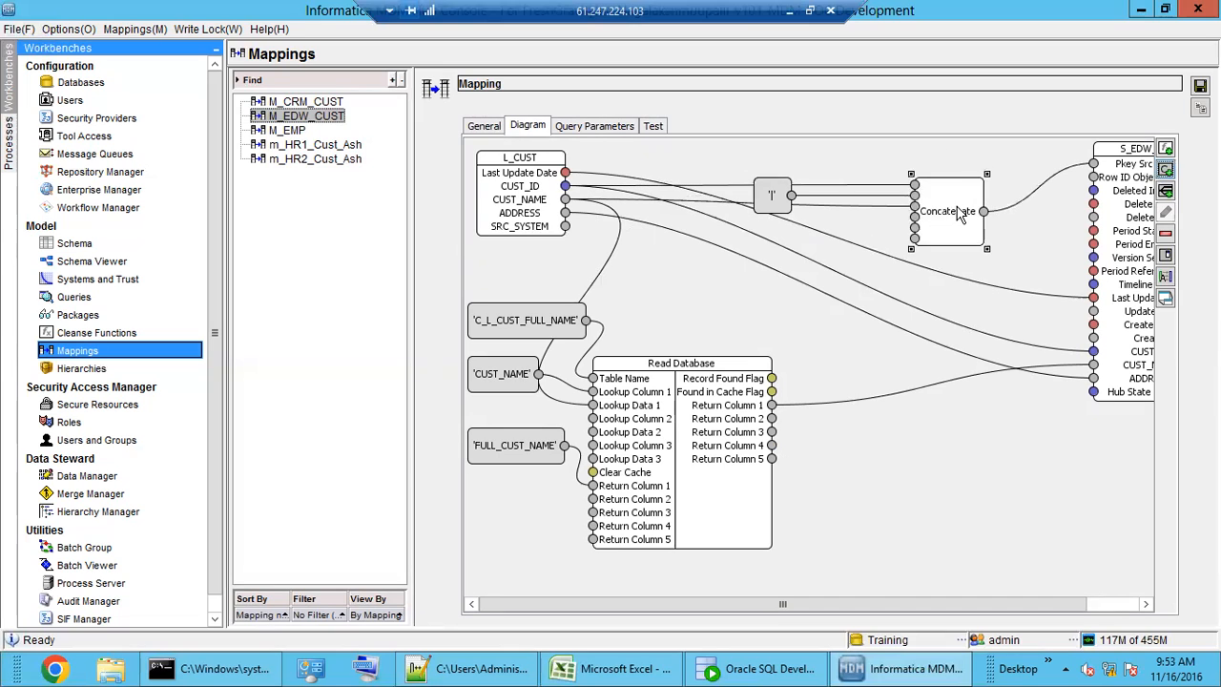
pyautogui.moveTo(780, 202); pyautogui.dragTo(805, 168)
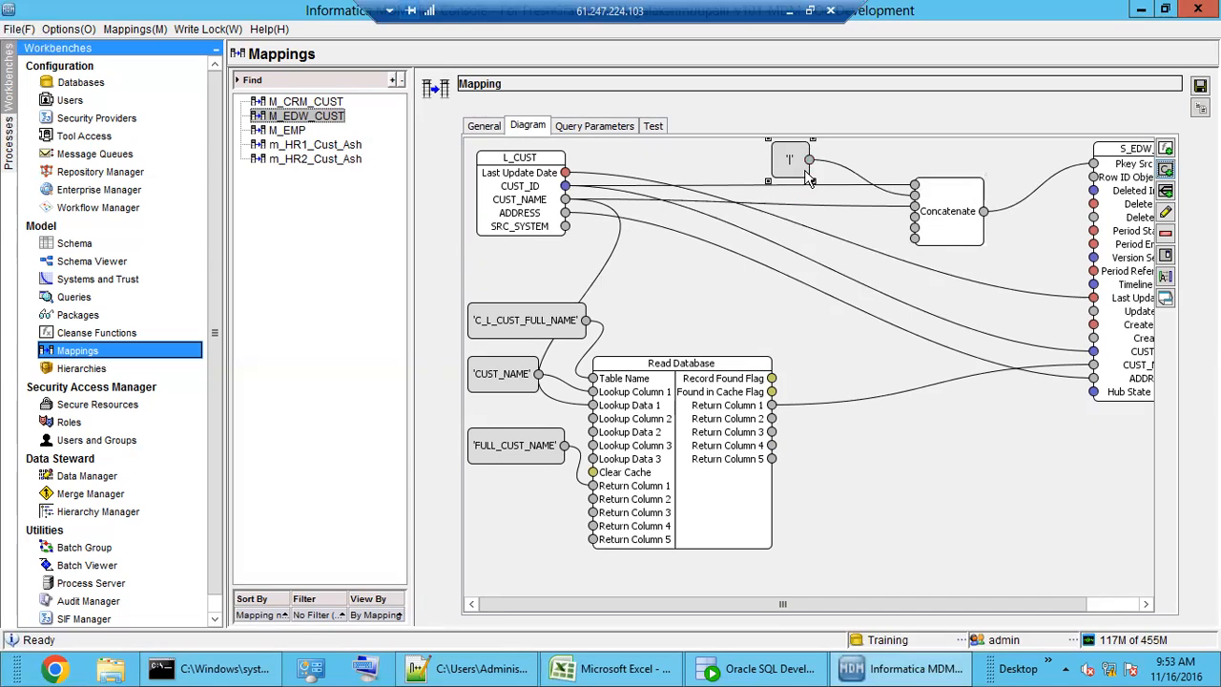
pyautogui.click(844, 207)
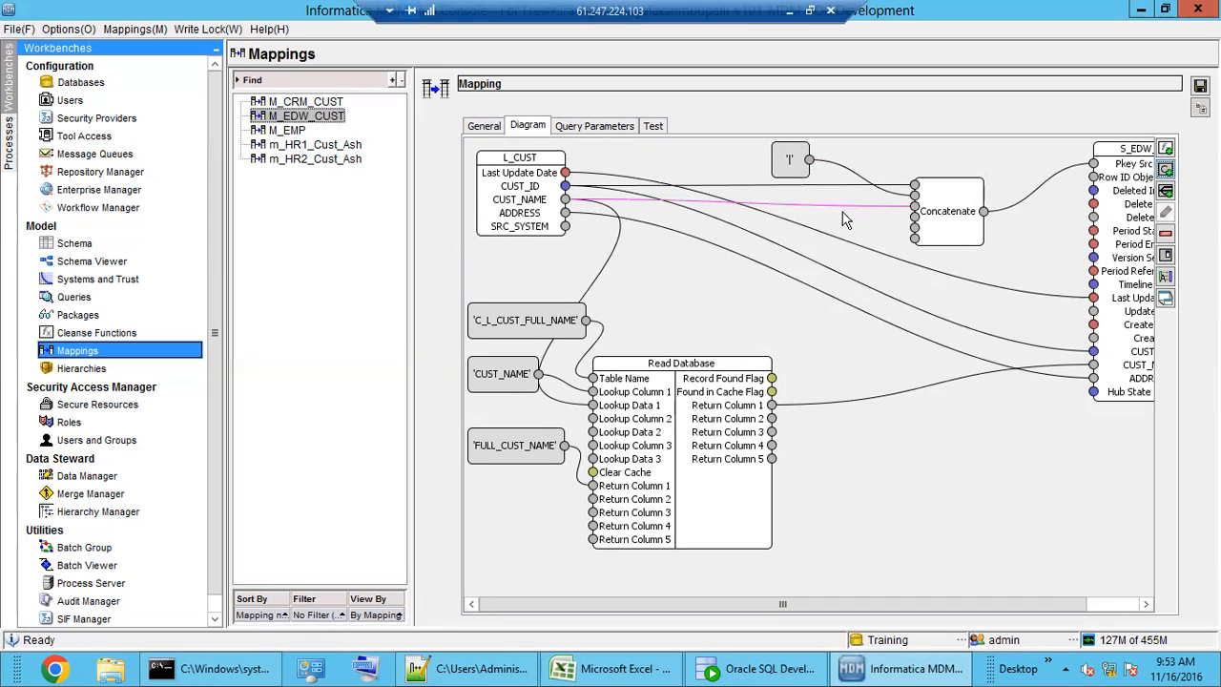
pyautogui.moveTo(809, 159); pyautogui.dragTo(914, 206)
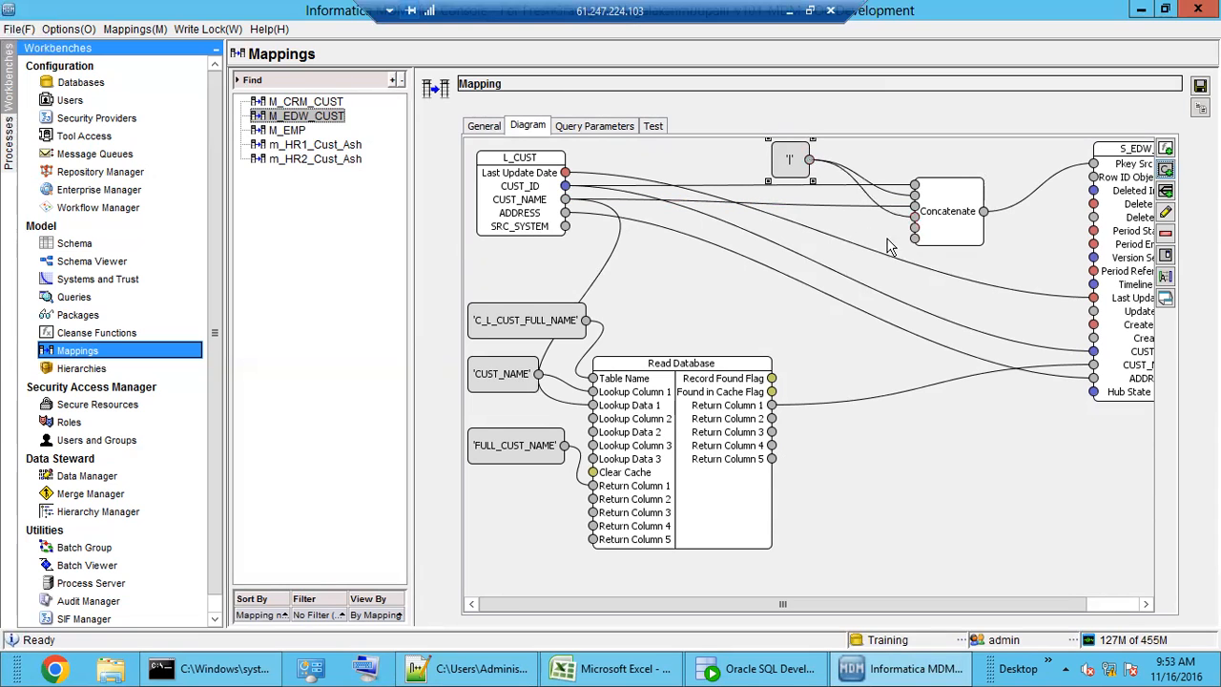
pyautogui.moveTo(566, 212); pyautogui.dragTo(916, 229)
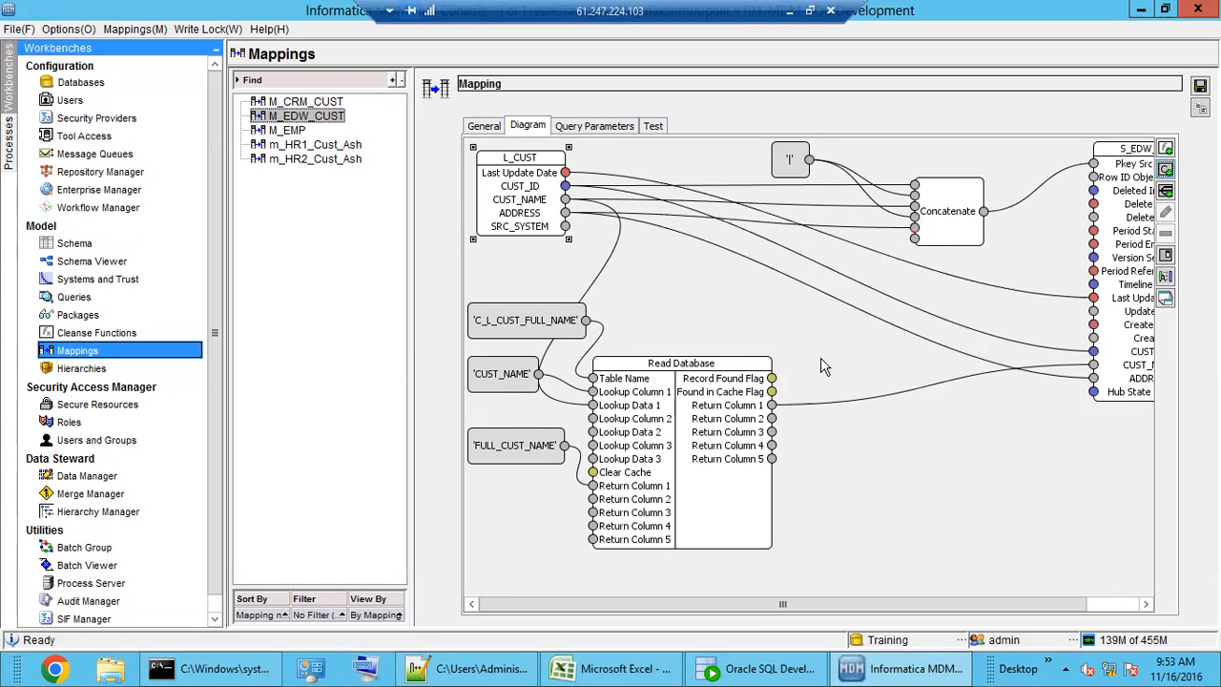
pyautogui.moveTo(789, 164); pyautogui.dragTo(807, 164)
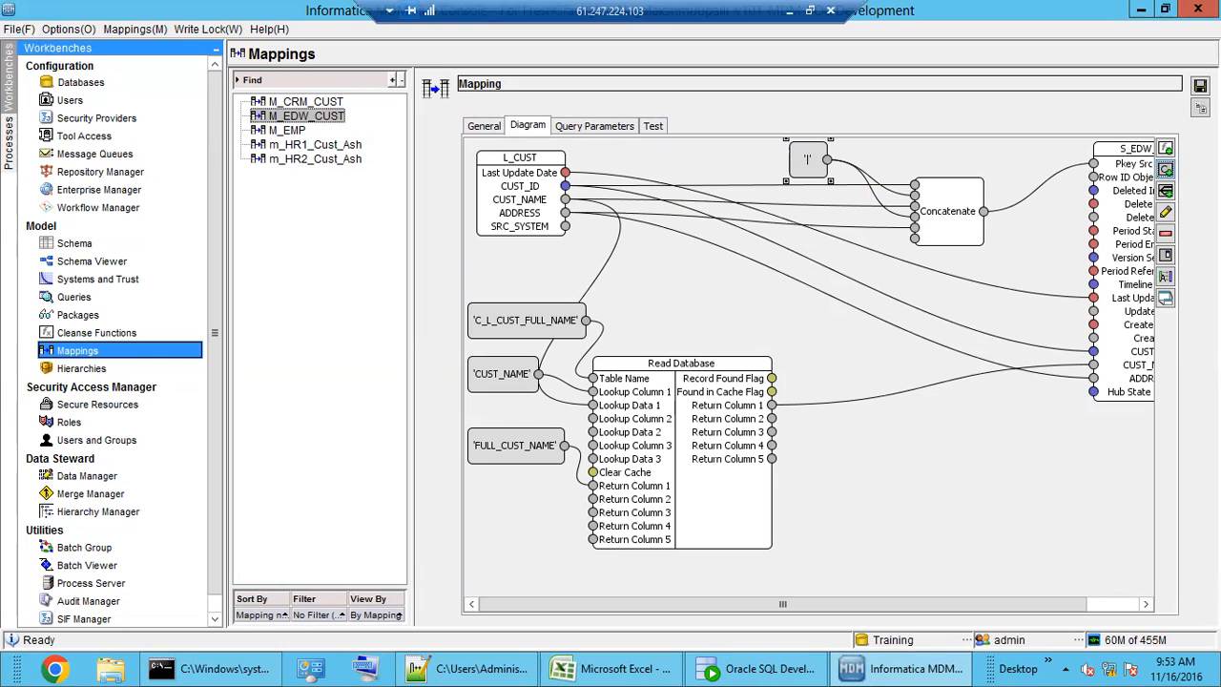
pyautogui.click(1200, 85)
# - Test M_EDW_CUST with address DELHI and confirm Pkey Src Object joins ID, name and address with '|'
pyautogui.click(656, 130)
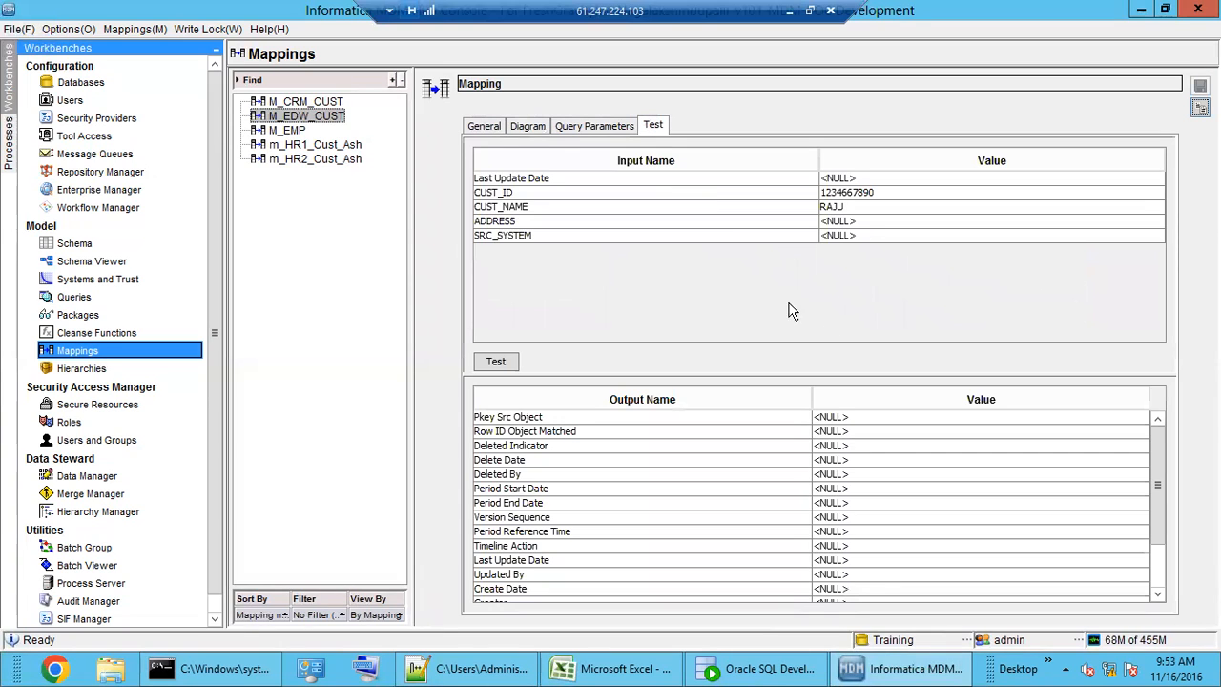
pyautogui.click(897, 193)
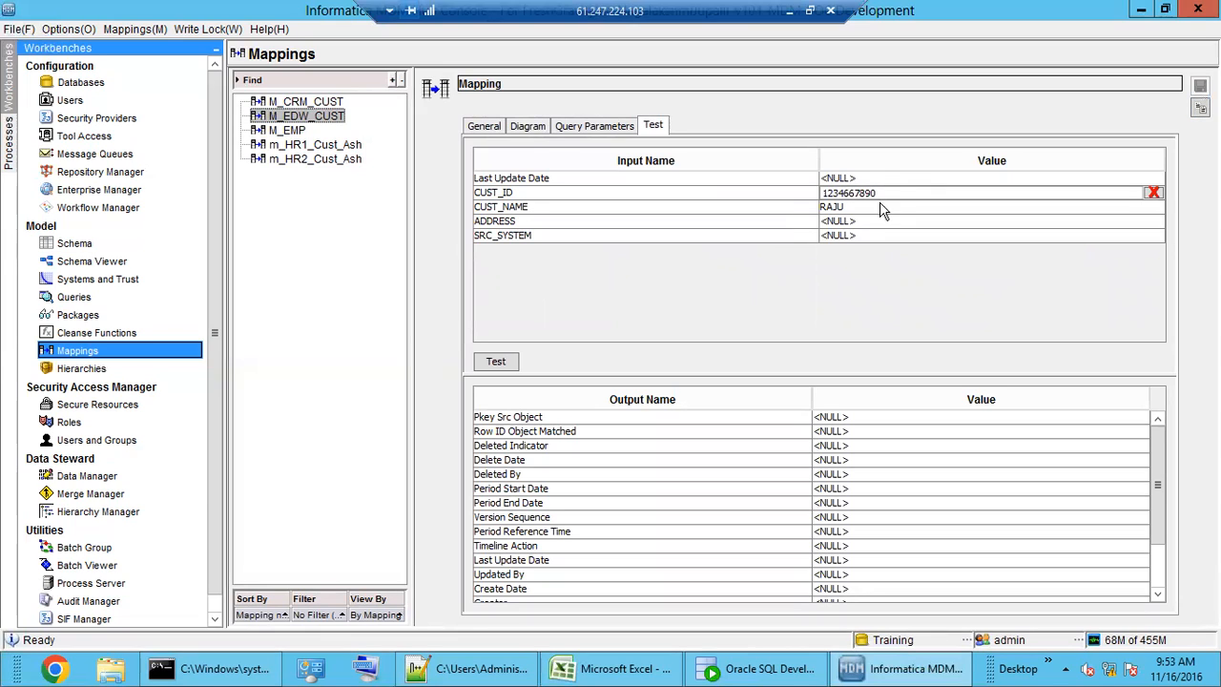
pyautogui.click(883, 207)
pyautogui.click(854, 221)
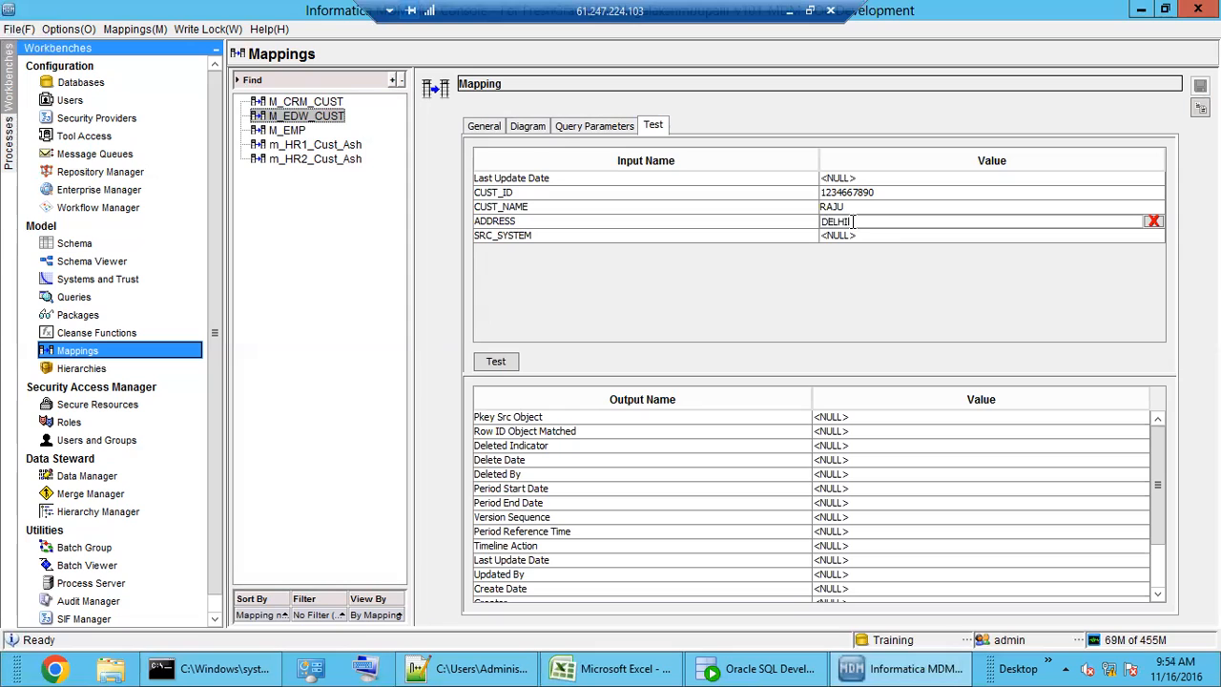
pyautogui.write('DELHI')
pyautogui.click(496, 360)
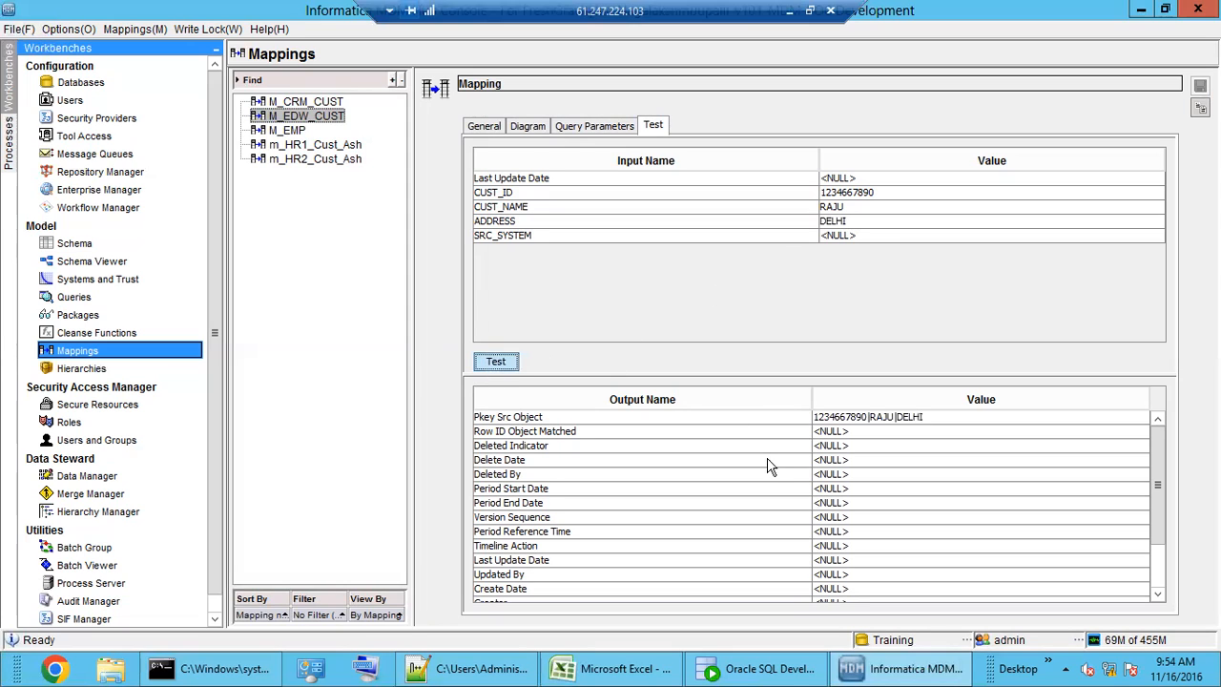
pyautogui.click(876, 420)
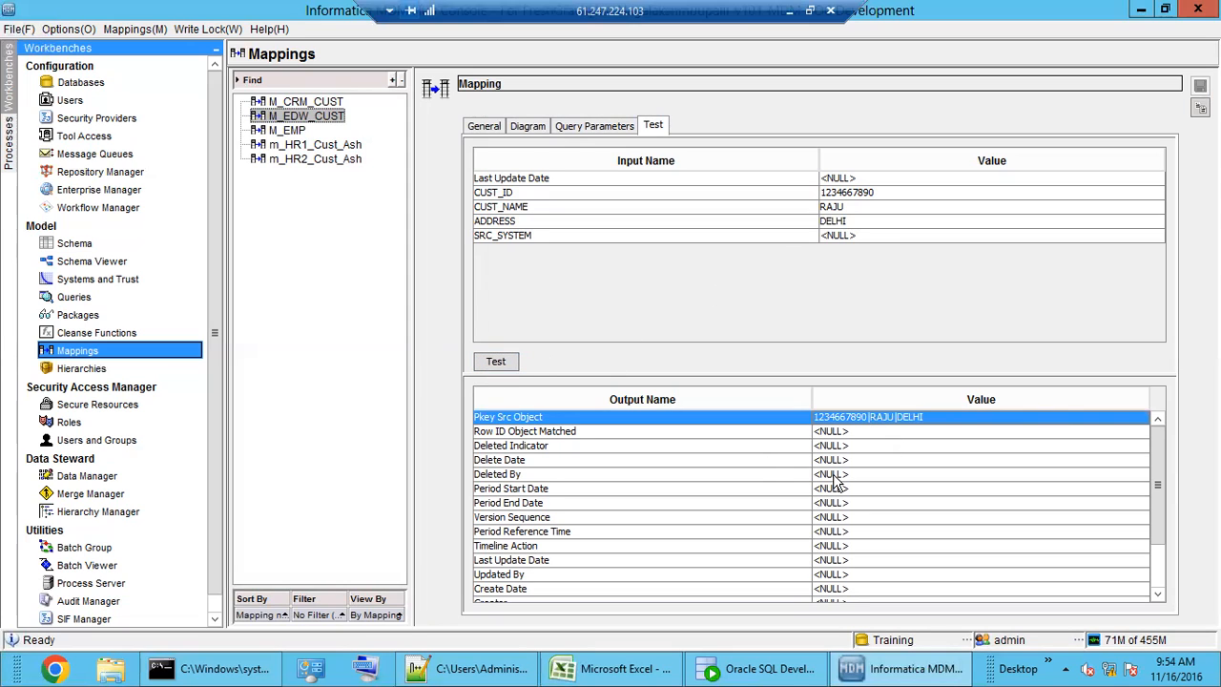
pyautogui.click(838, 477)
pyautogui.click(882, 419)
pyautogui.click(530, 128)
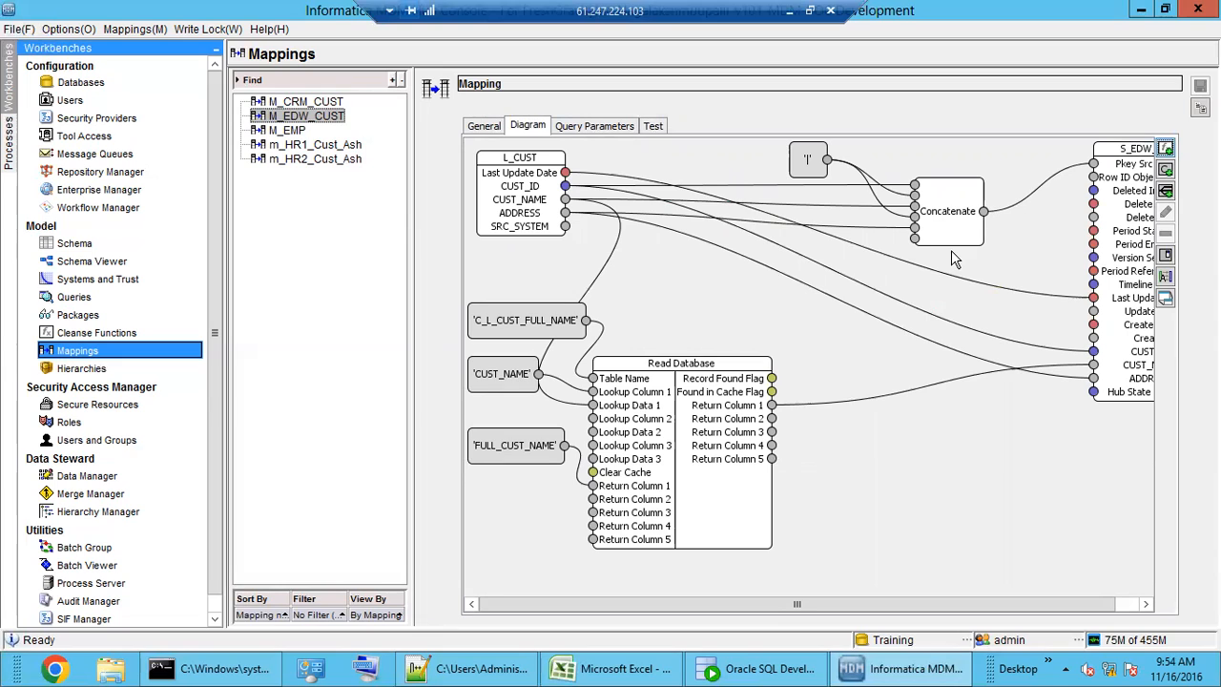
pyautogui.moveTo(949, 226); pyautogui.dragTo(912, 225)
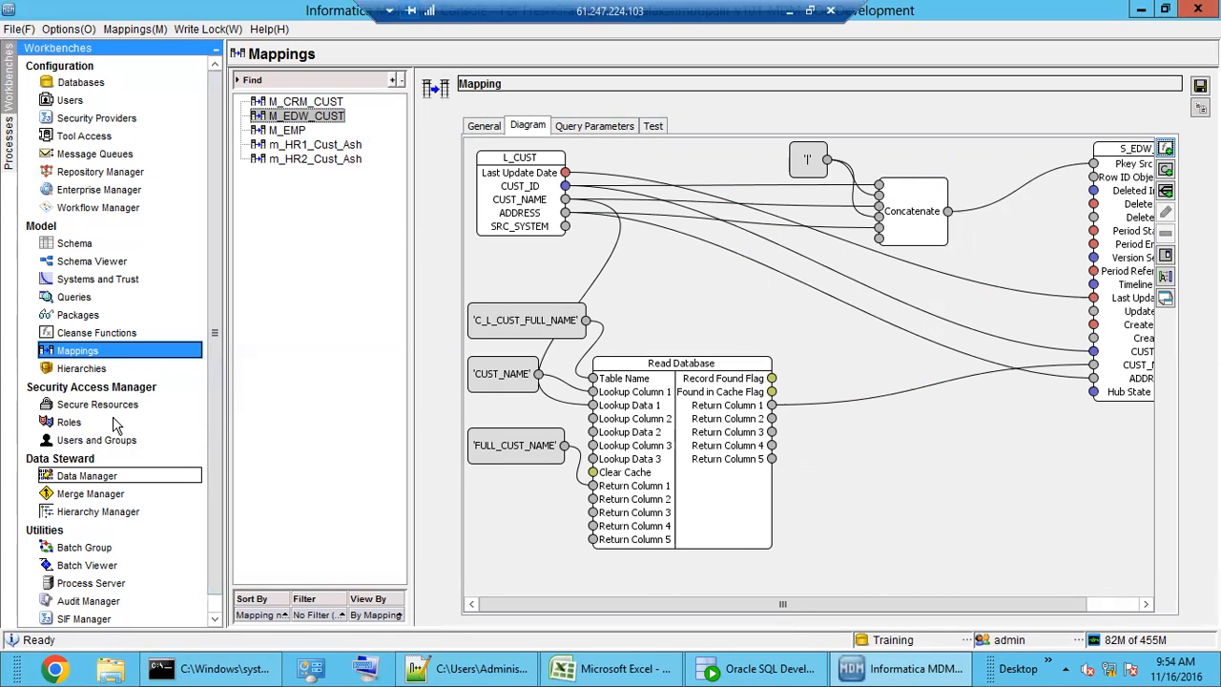
# - Save the mapping changes, review the Reject cleanse function, and switch to SQL Developer's C_L_CUST data
pyautogui.click(96, 332)
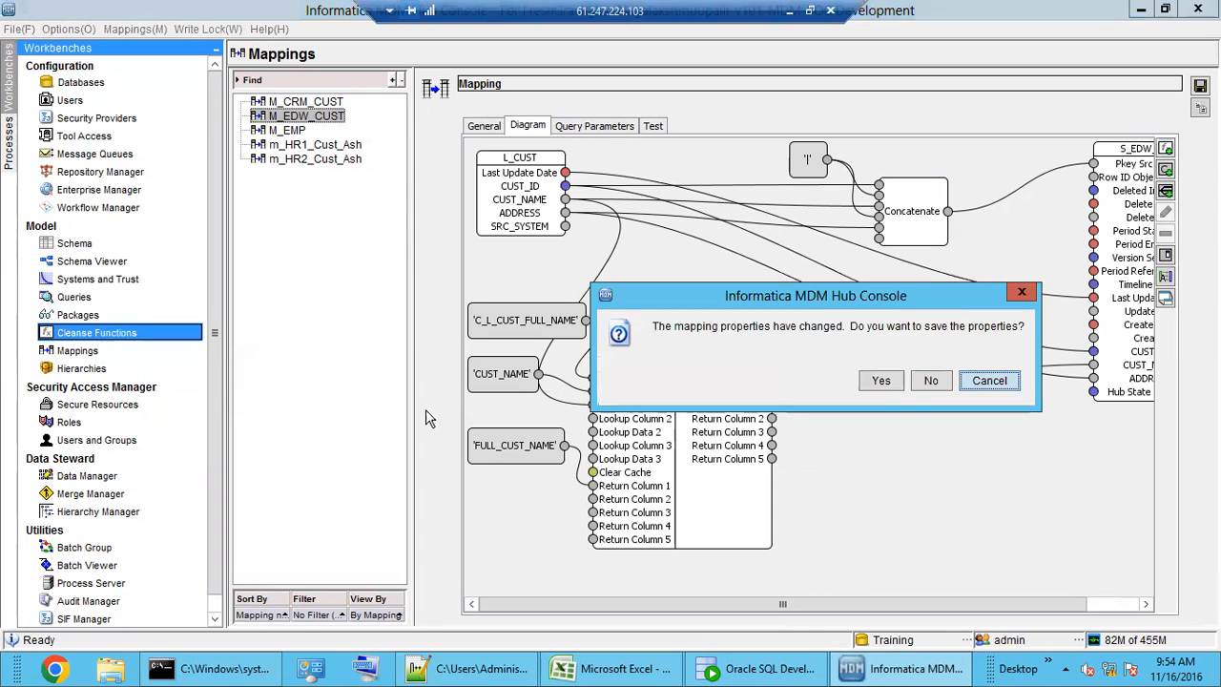
pyautogui.click(880, 379)
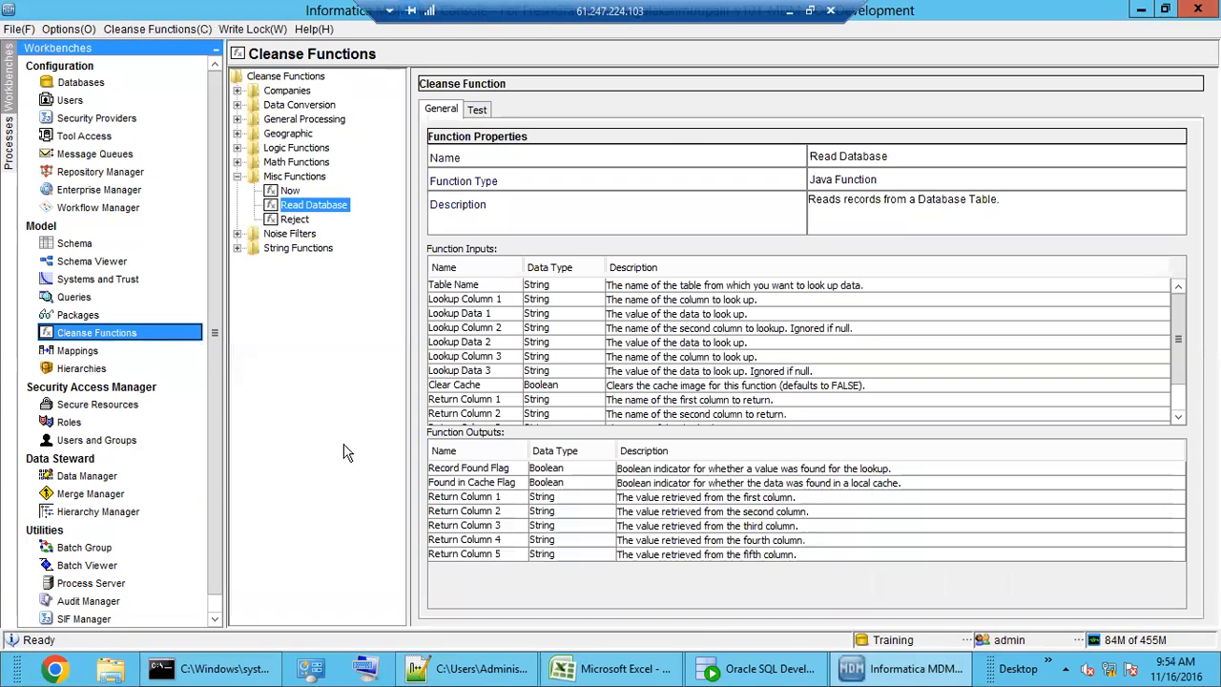
pyautogui.click(295, 221)
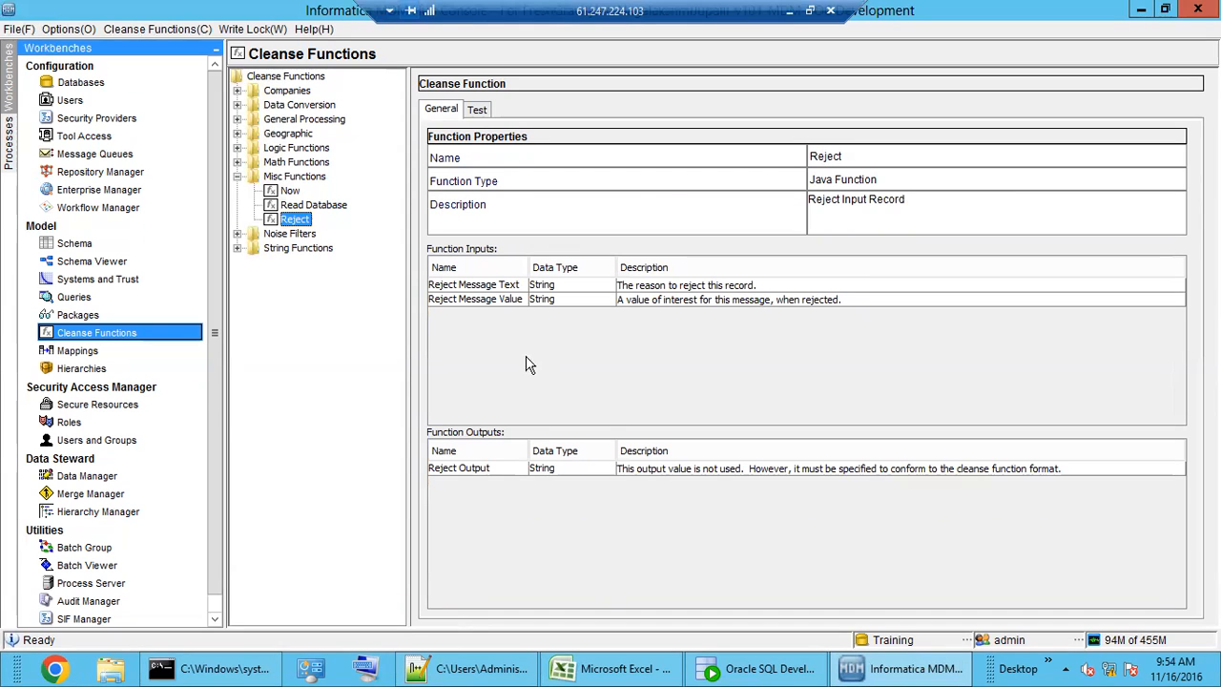
pyautogui.click(713, 666)
# - Open the C_S_EDW_CUST_REJ table's data and widen ERROR_DESCRIPTION to read the three 'Duplicated landing records' rows
pyautogui.scroll(-5, 243, 536)
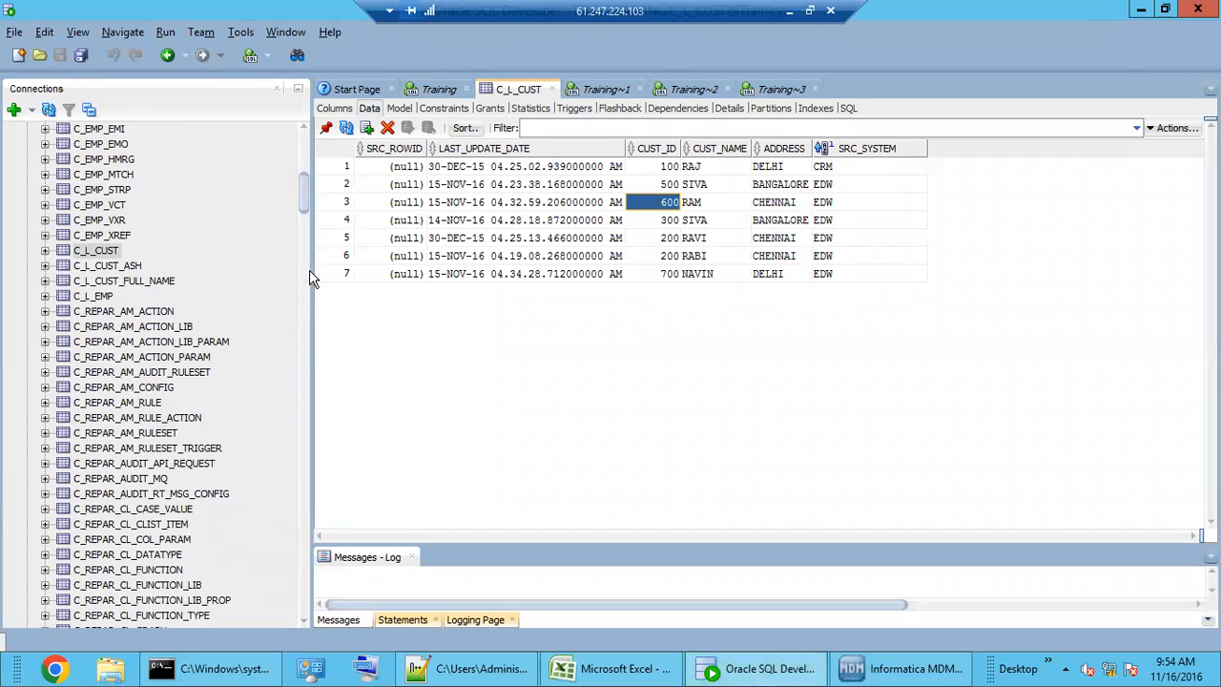
pyautogui.moveTo(302, 198); pyautogui.dragTo(303, 575)
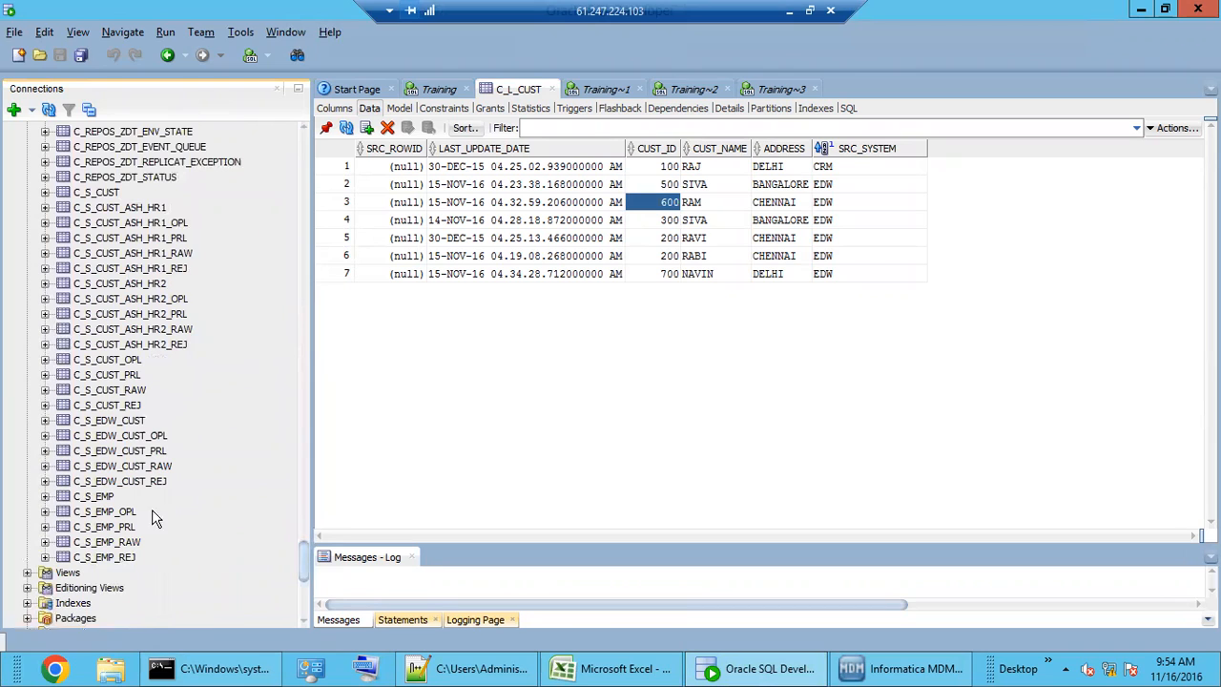
pyautogui.click(116, 483)
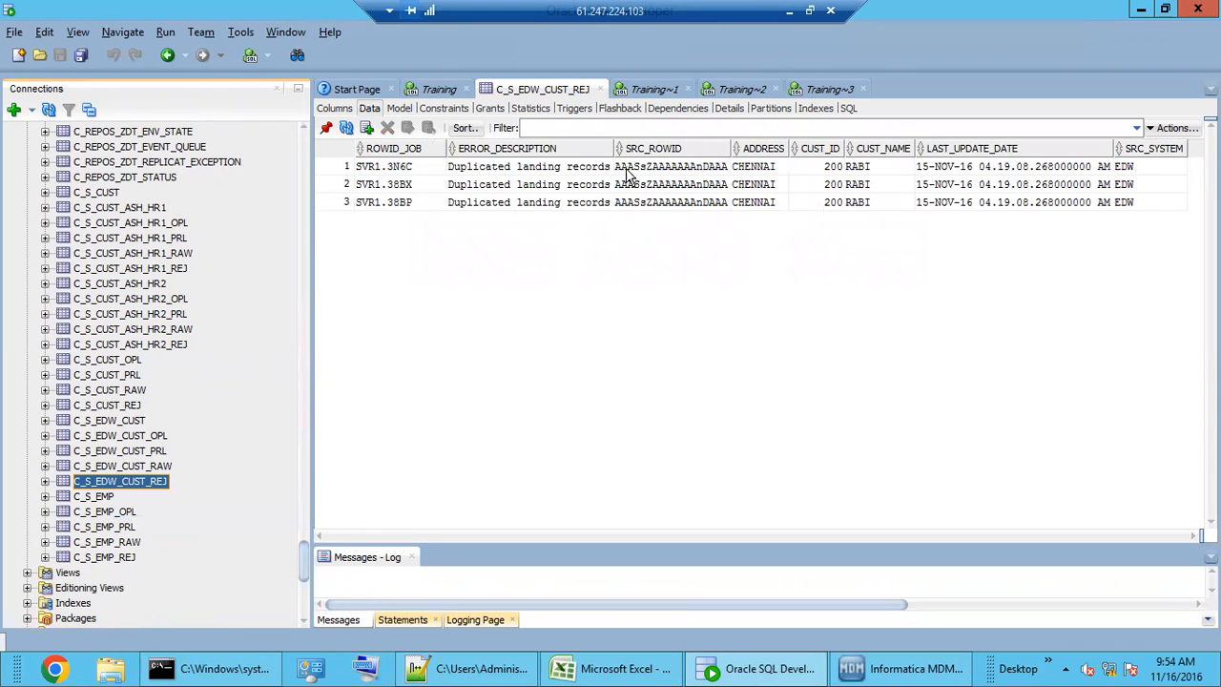
pyautogui.moveTo(614, 149); pyautogui.dragTo(746, 149)
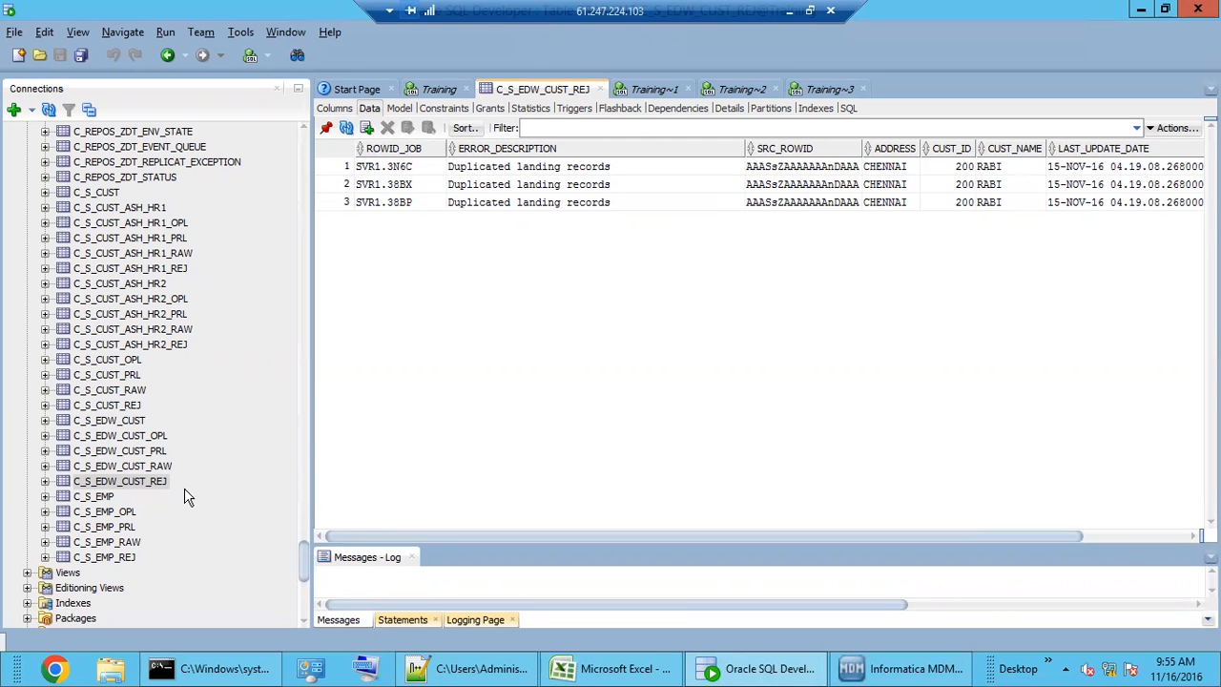
# - Highlight the list of data rejection reasons in the MDM class notes
pyautogui.click(494, 672)
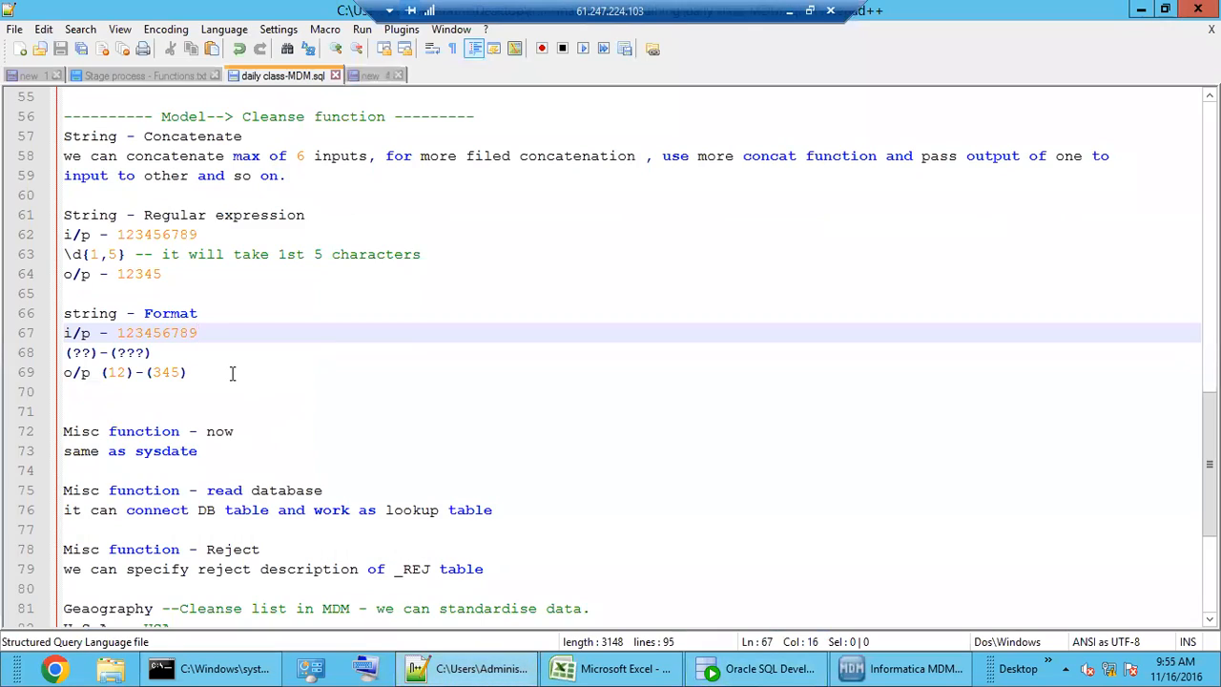
pyautogui.scroll(9, 234, 372)
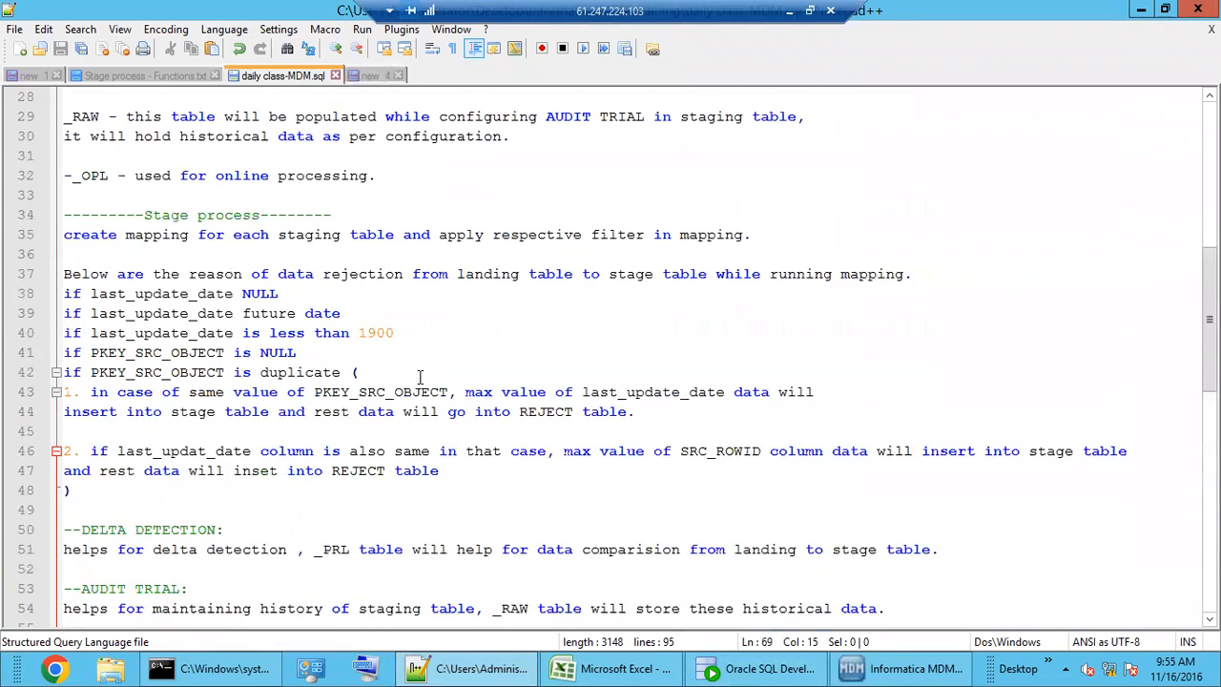
pyautogui.moveTo(57, 328); pyautogui.dragTo(48, 292)
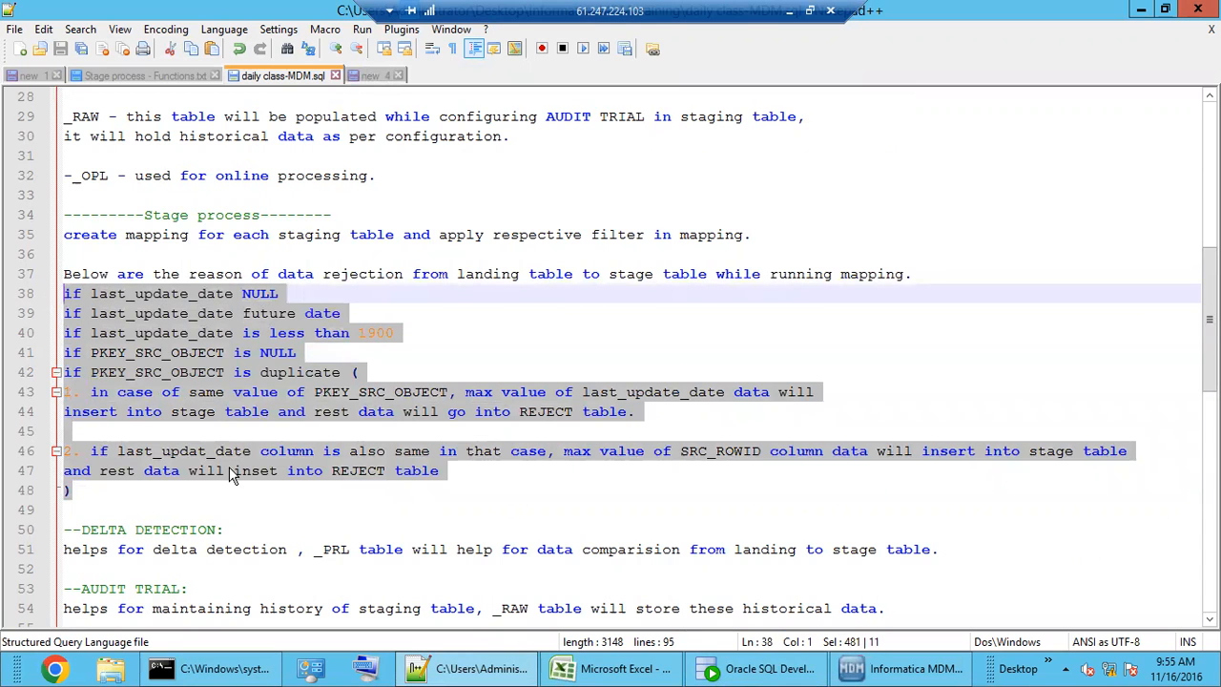
pyautogui.scroll(-7, 232, 462)
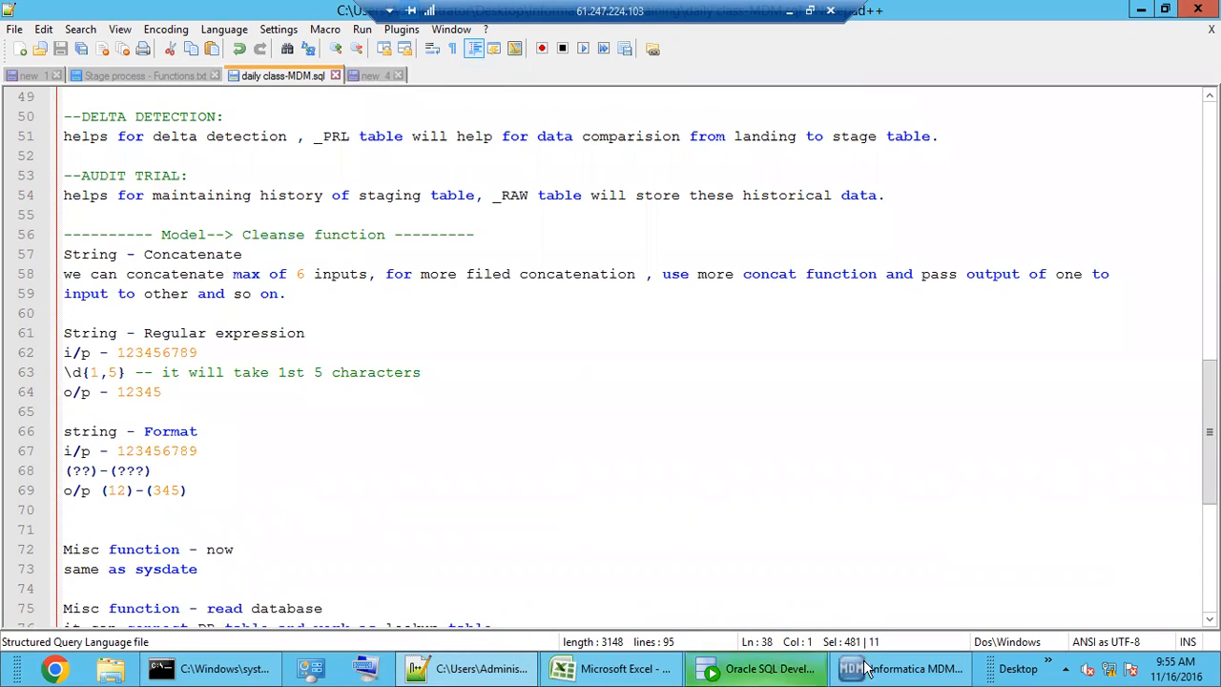
# - Go over the three ERROR_DESCRIPTION values in the rejected customer records table
pyautogui.click(901, 669)
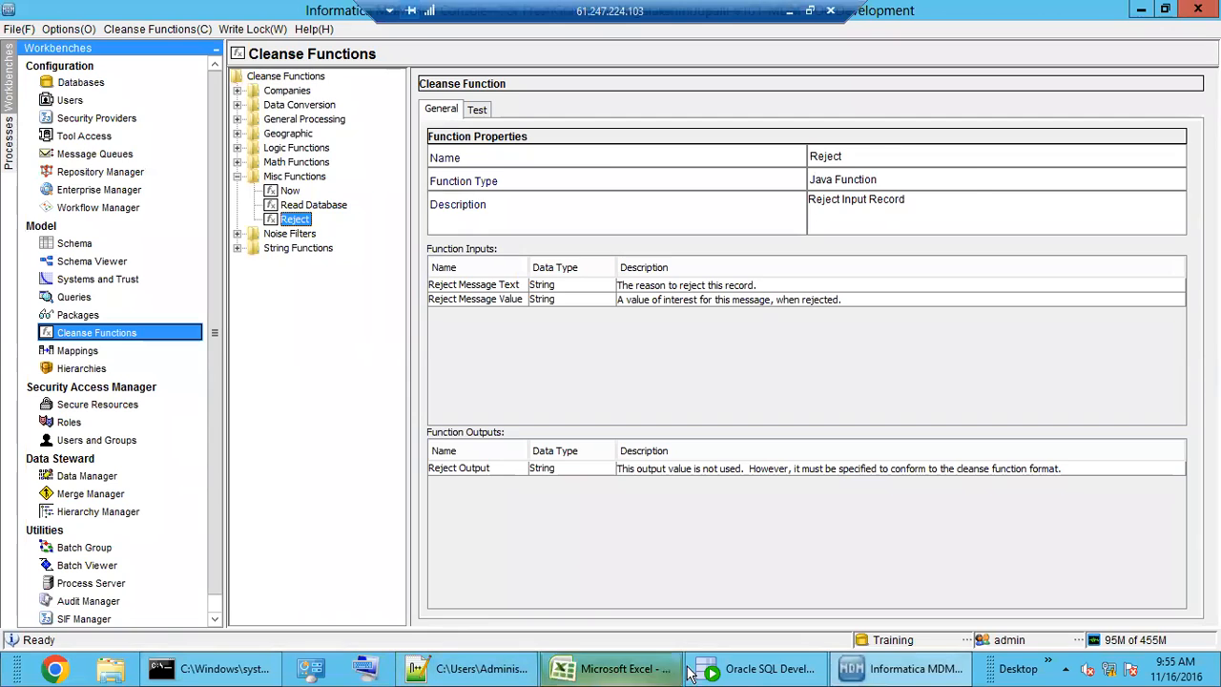
pyautogui.click(754, 669)
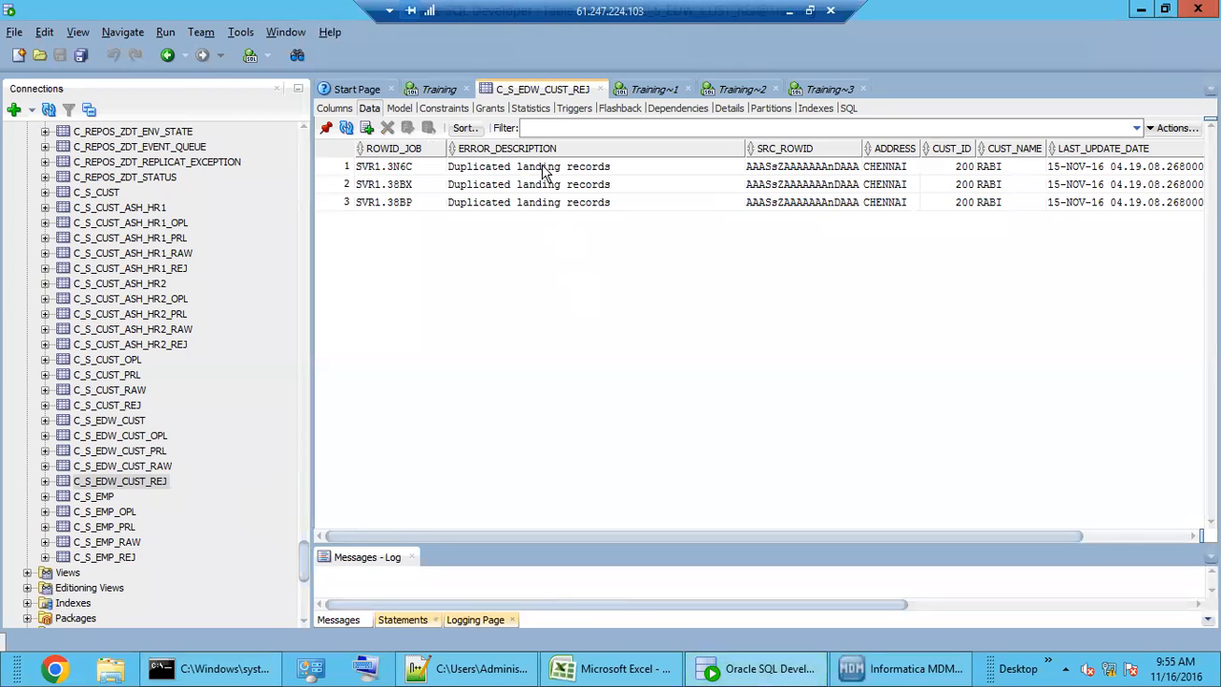
pyautogui.moveTo(540, 168); pyautogui.dragTo(548, 204)
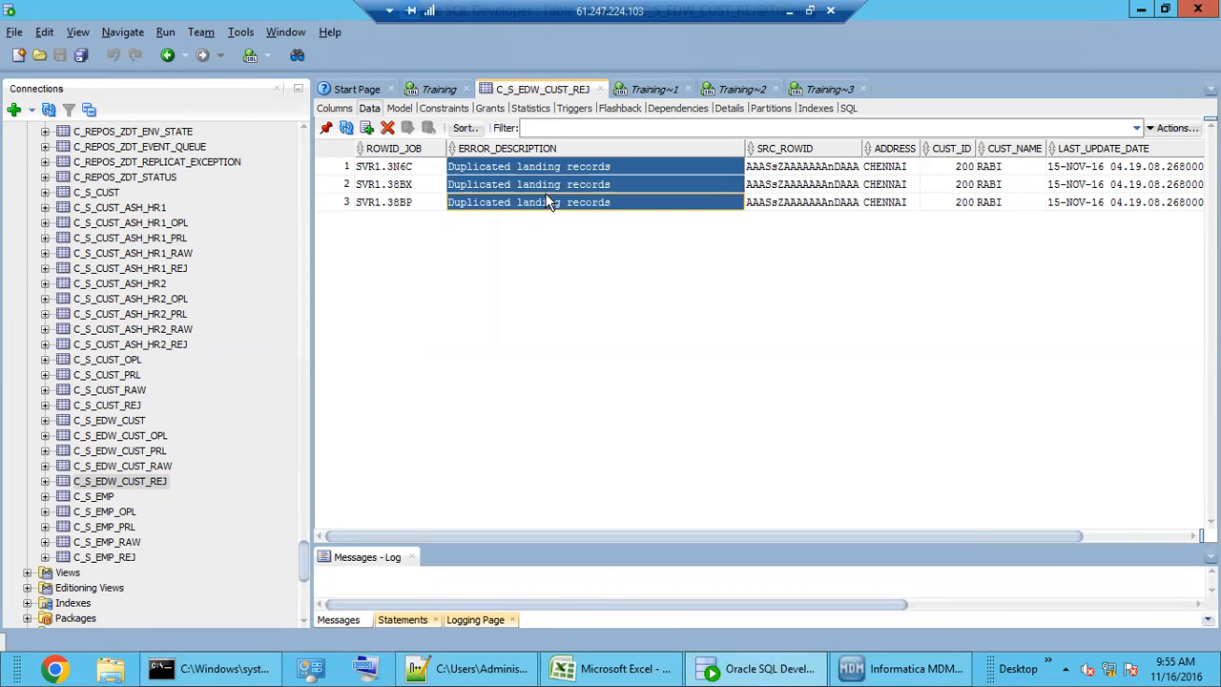
pyautogui.click(549, 202)
pyautogui.click(557, 186)
pyautogui.click(562, 168)
pyautogui.click(561, 185)
pyautogui.click(561, 197)
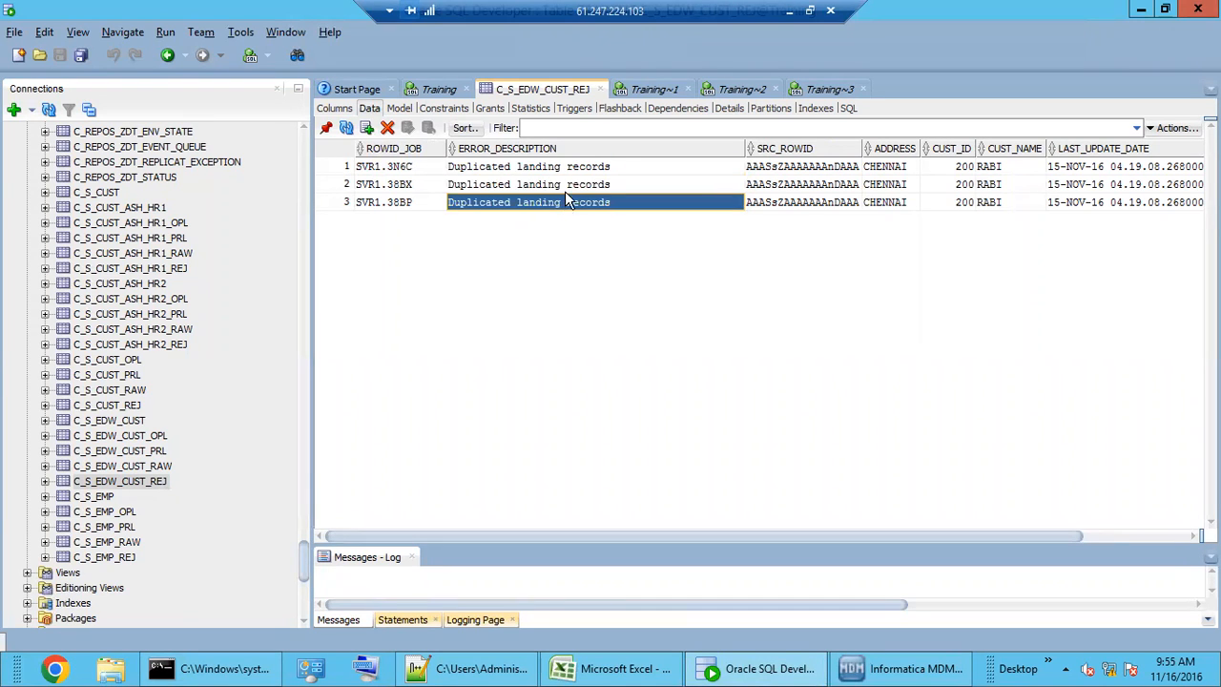
pyautogui.click(577, 185)
pyautogui.click(581, 168)
pyautogui.click(580, 185)
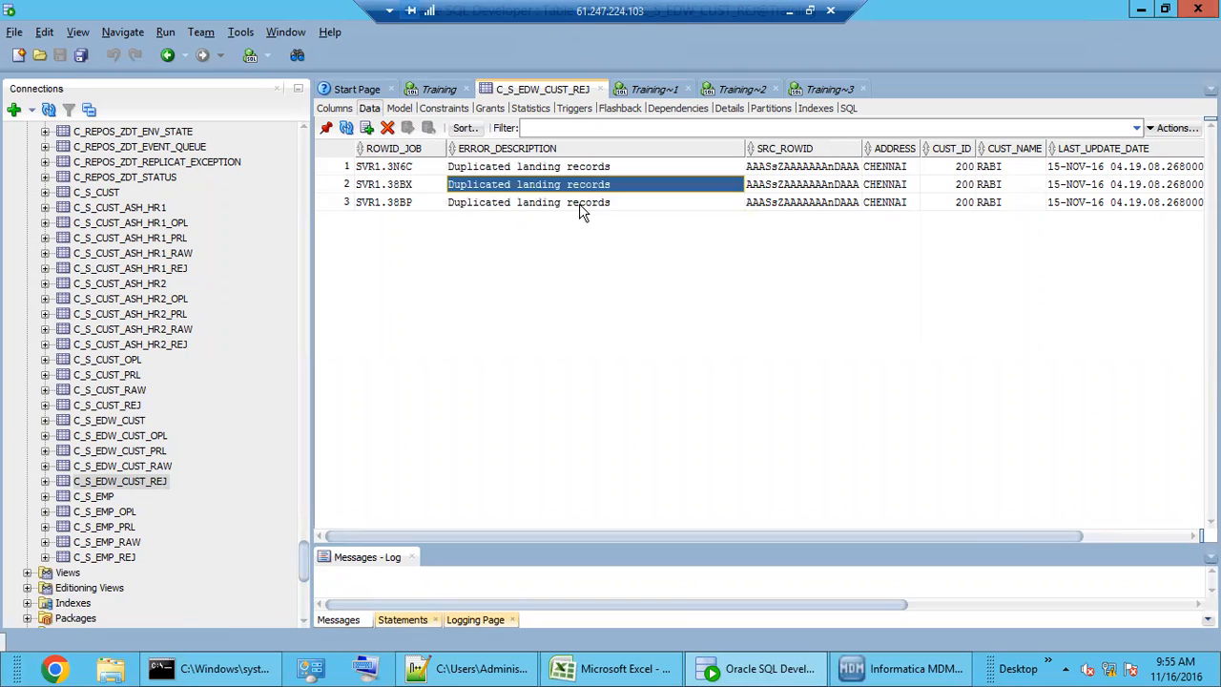
pyautogui.click(581, 203)
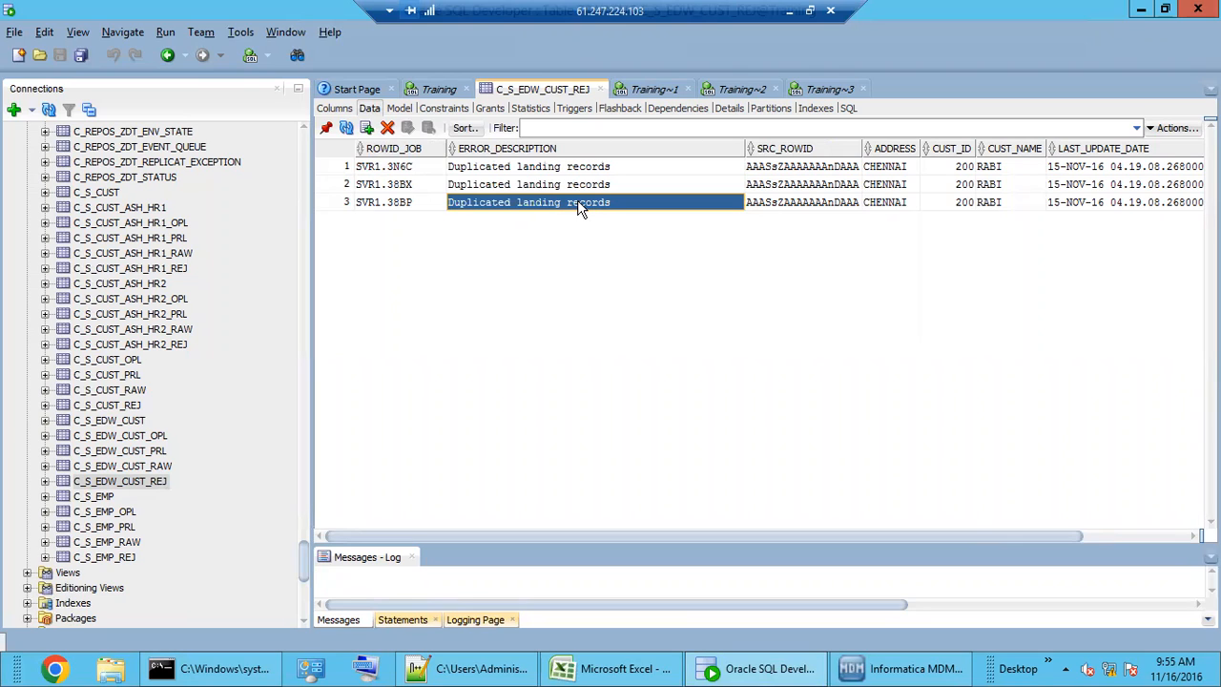
pyautogui.click(572, 187)
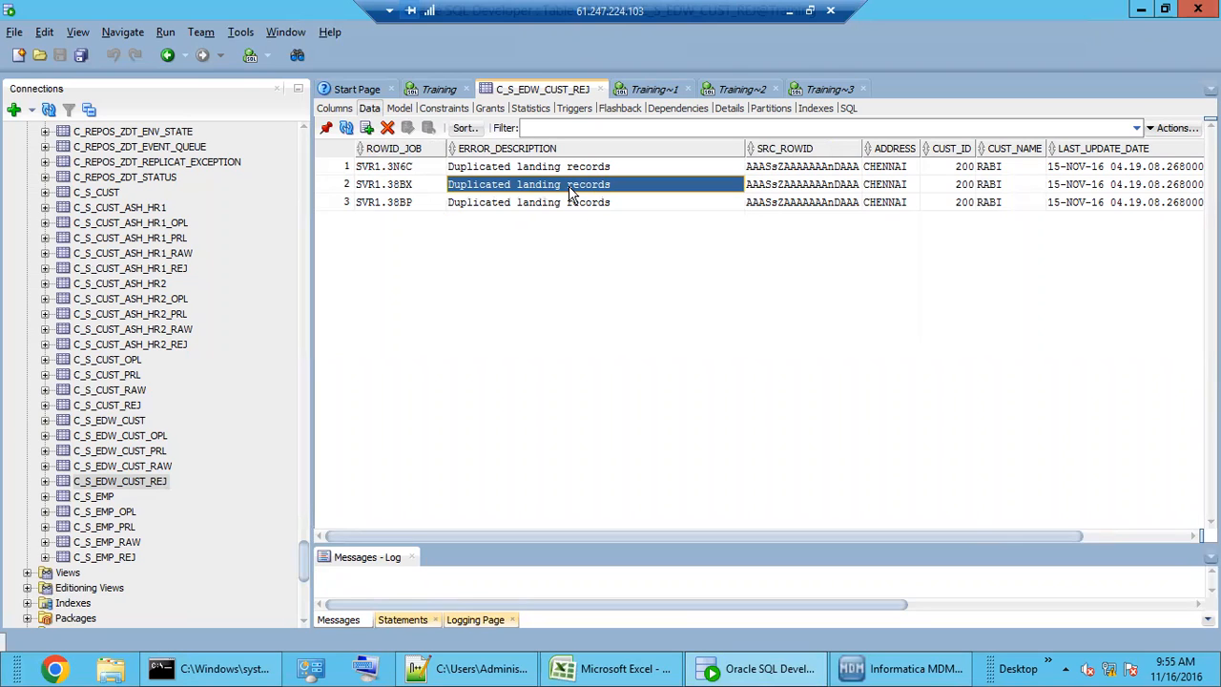
pyautogui.click(574, 171)
pyautogui.click(579, 189)
pyautogui.click(580, 205)
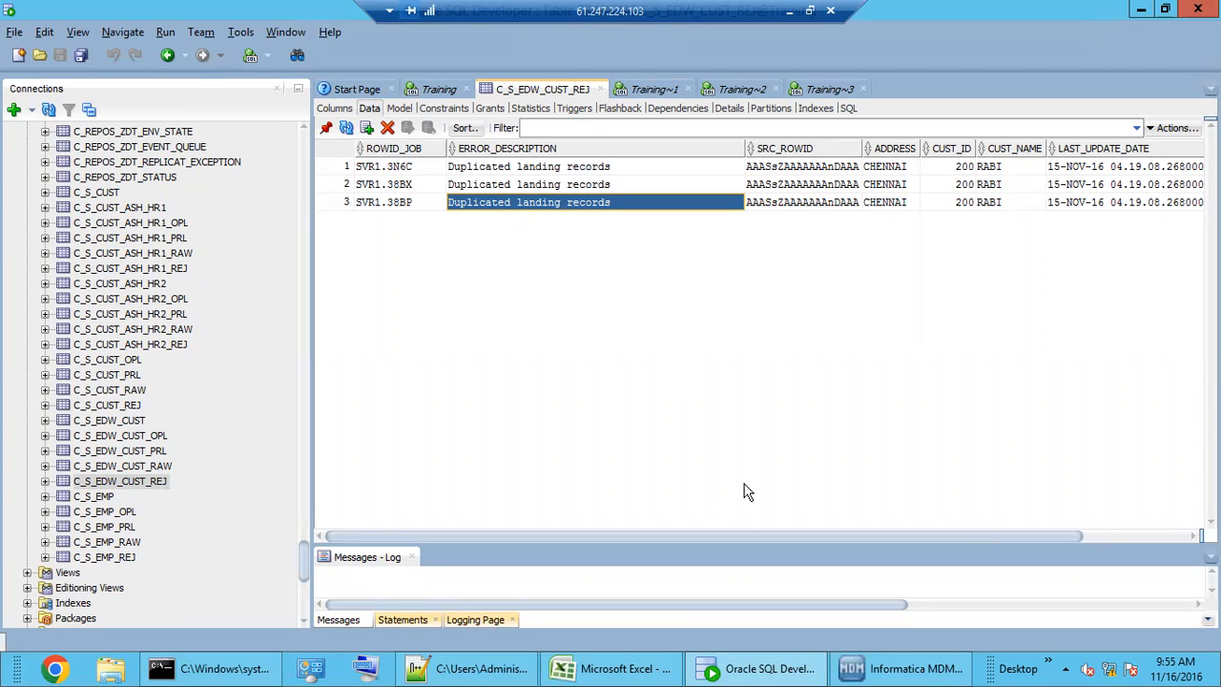
pyautogui.moveTo(752, 535); pyautogui.dragTo(803, 536)
# - In the Reject cleanse function, point out the Reject Message Value input and Reject Output parameter
pyautogui.click(900, 668)
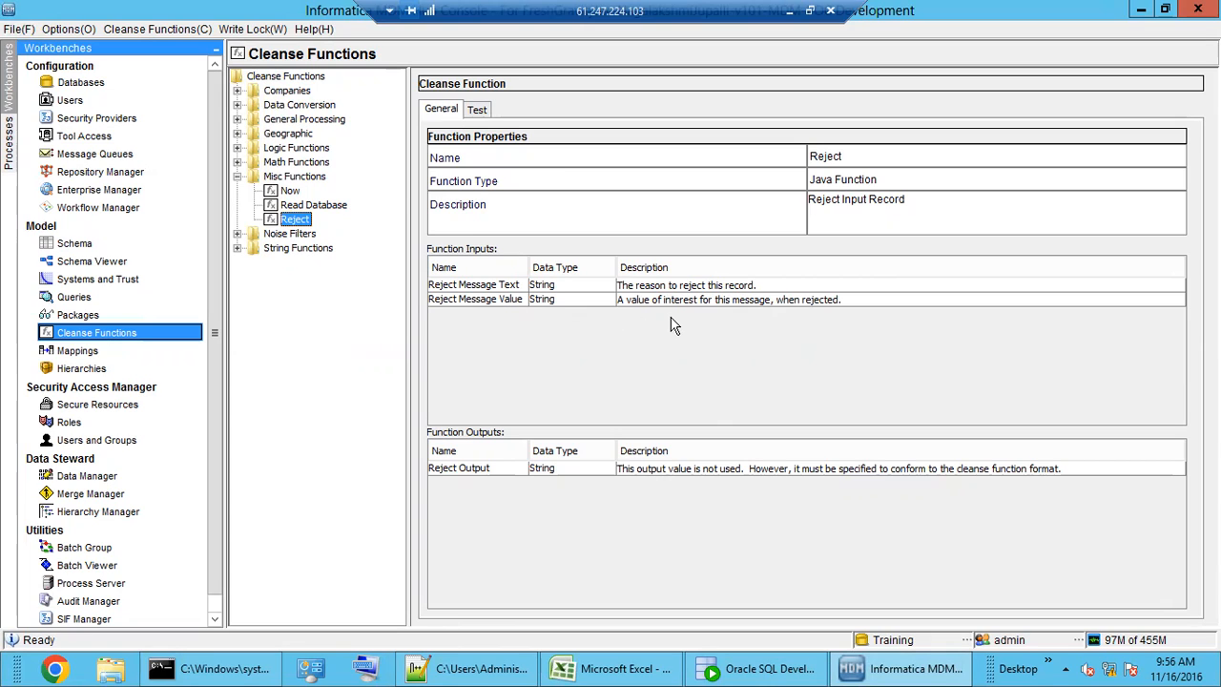
pyautogui.click(774, 305)
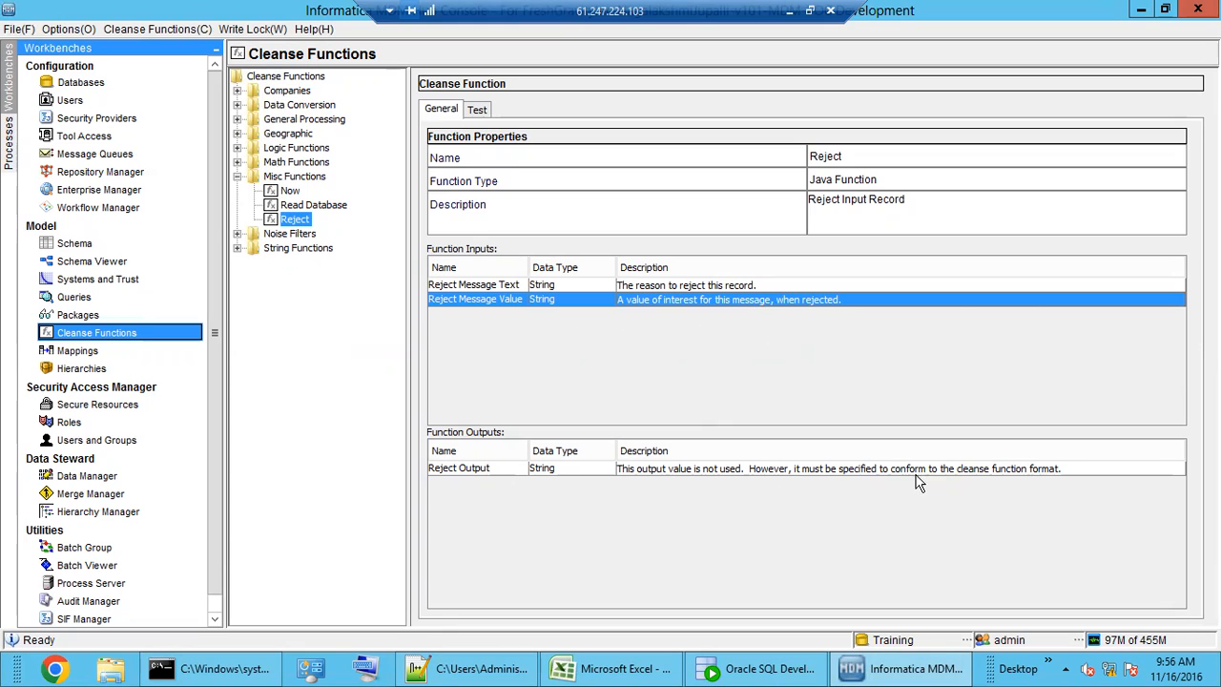
pyautogui.click(1019, 470)
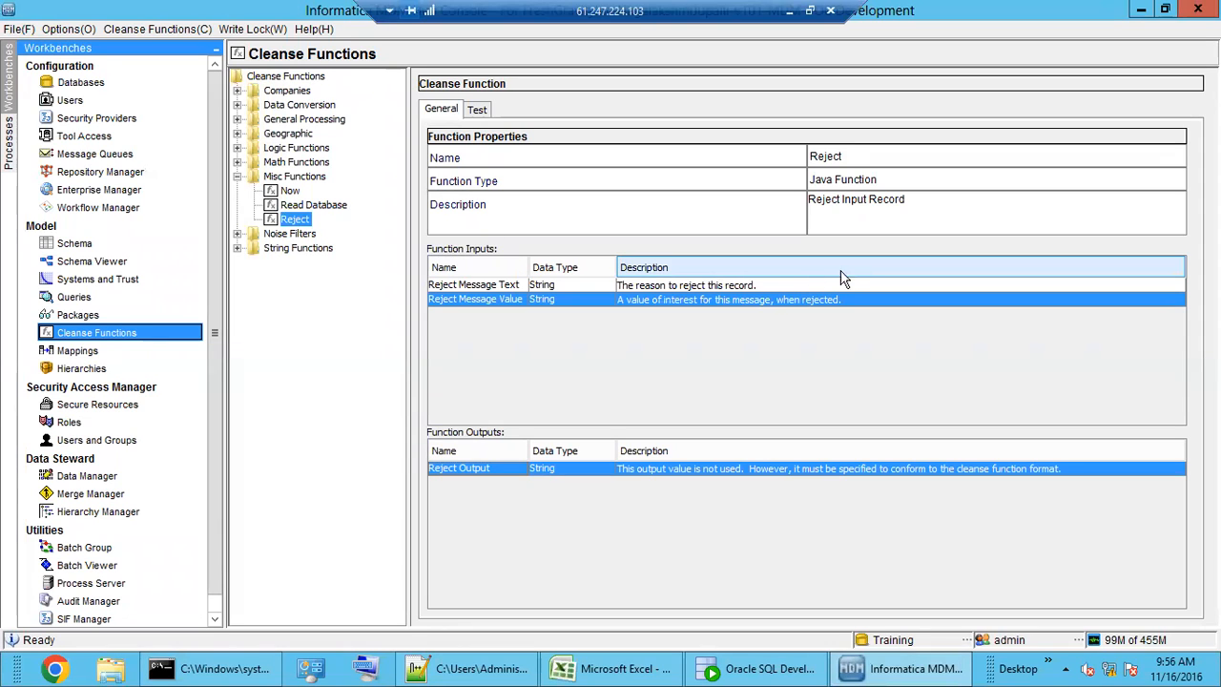
# - Collapse Misc Functions and view CL-Company Noise, CL-Company Noise Plus and CL-General Noise under Noise Filters
pyautogui.doubleClick(292, 177)
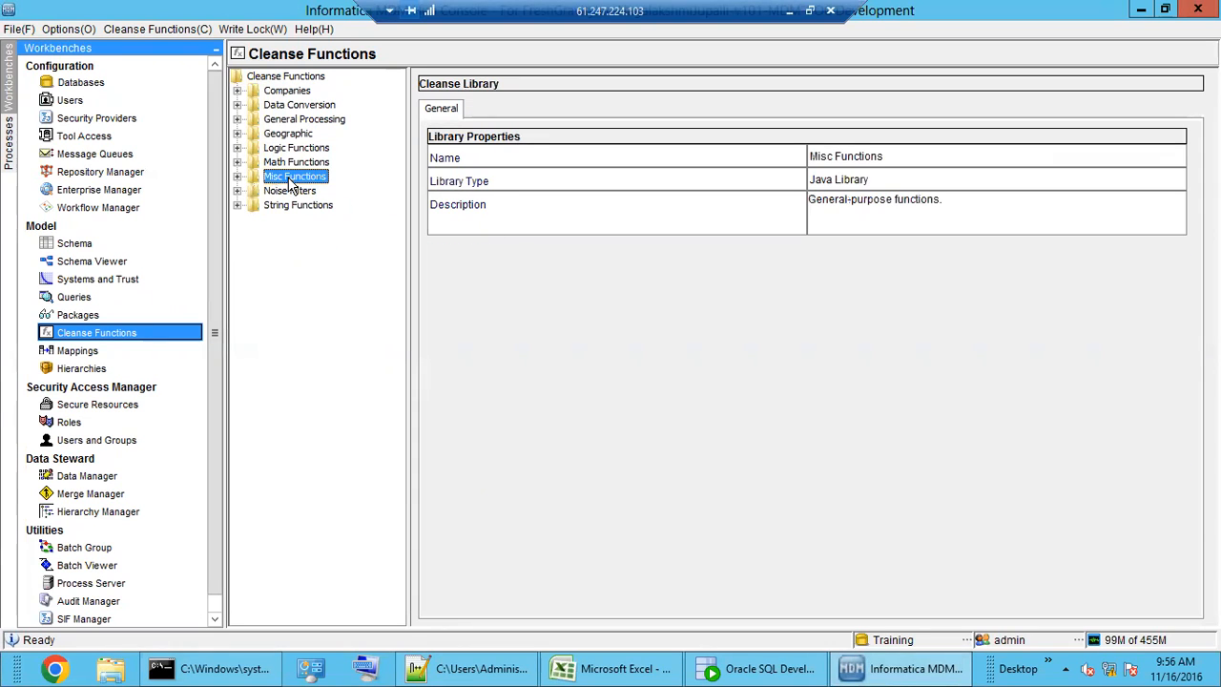
pyautogui.doubleClick(289, 192)
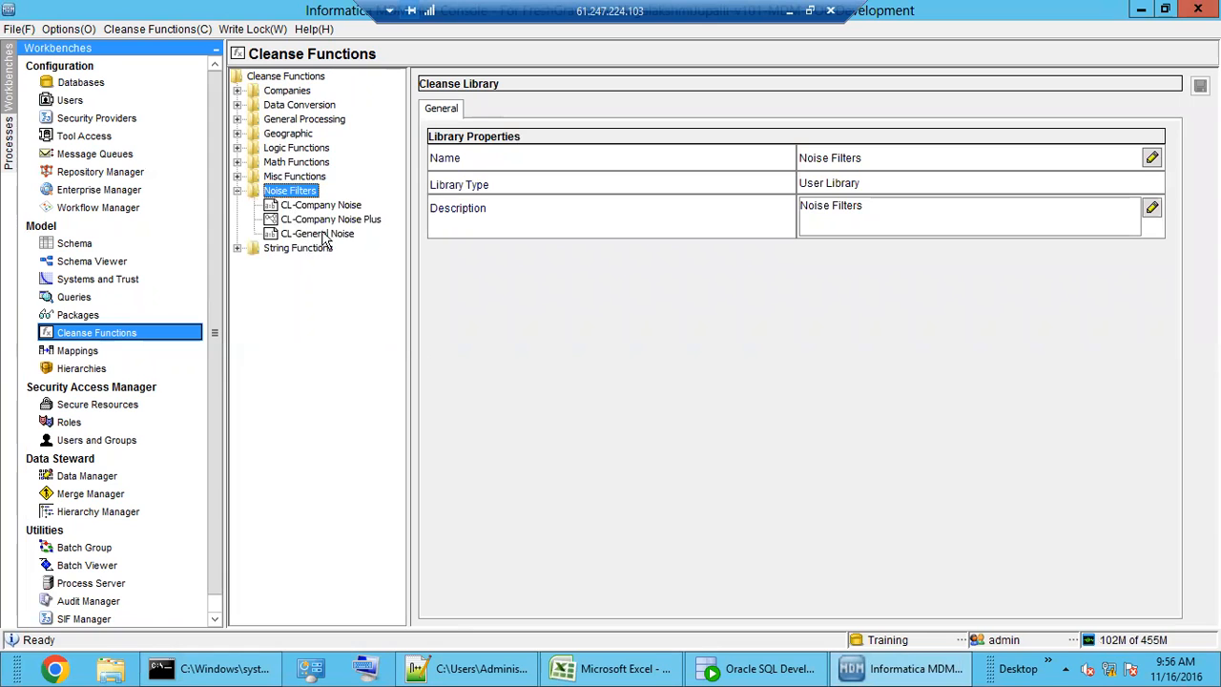
pyautogui.click(330, 207)
pyautogui.click(330, 221)
pyautogui.click(331, 236)
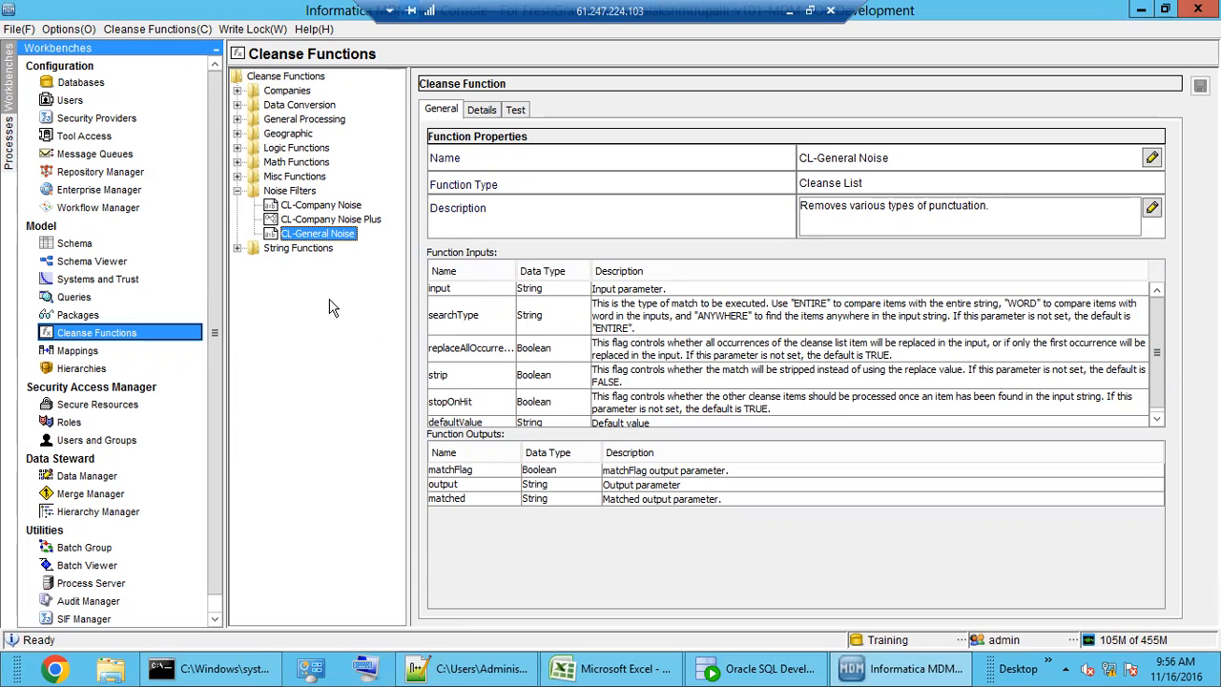
pyautogui.click(322, 220)
pyautogui.click(320, 205)
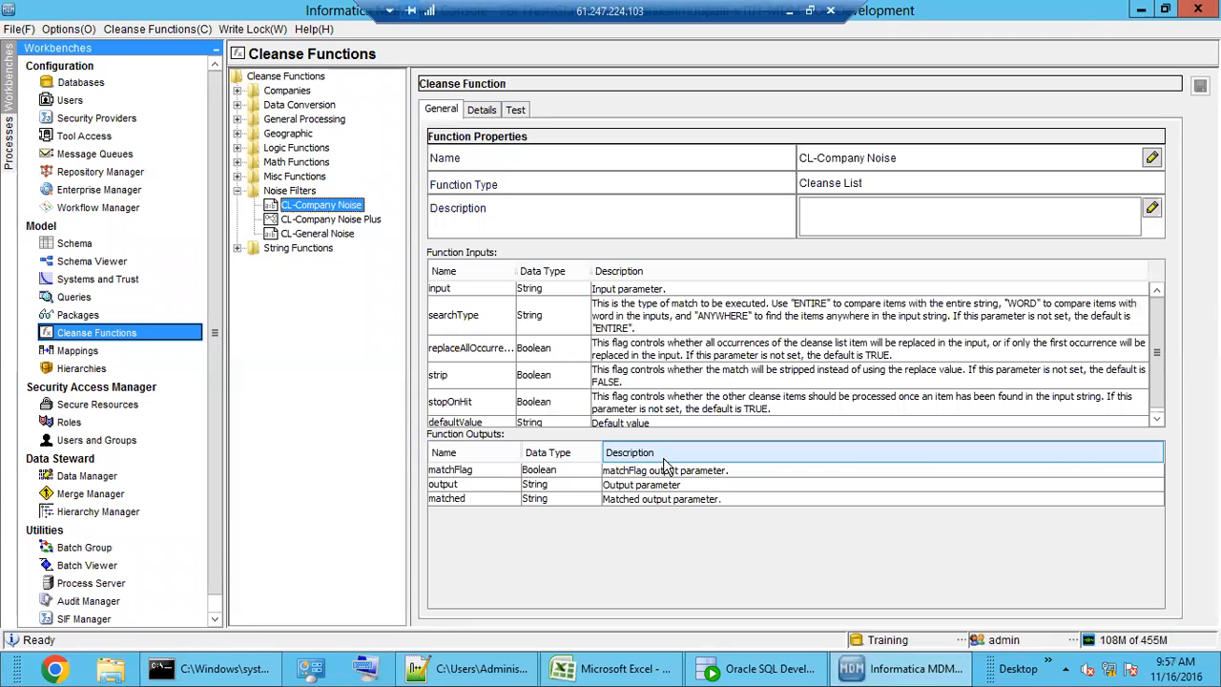
# - Scroll the class notes to empty line 87, then move to the new 4 scratch document
pyautogui.click(477, 670)
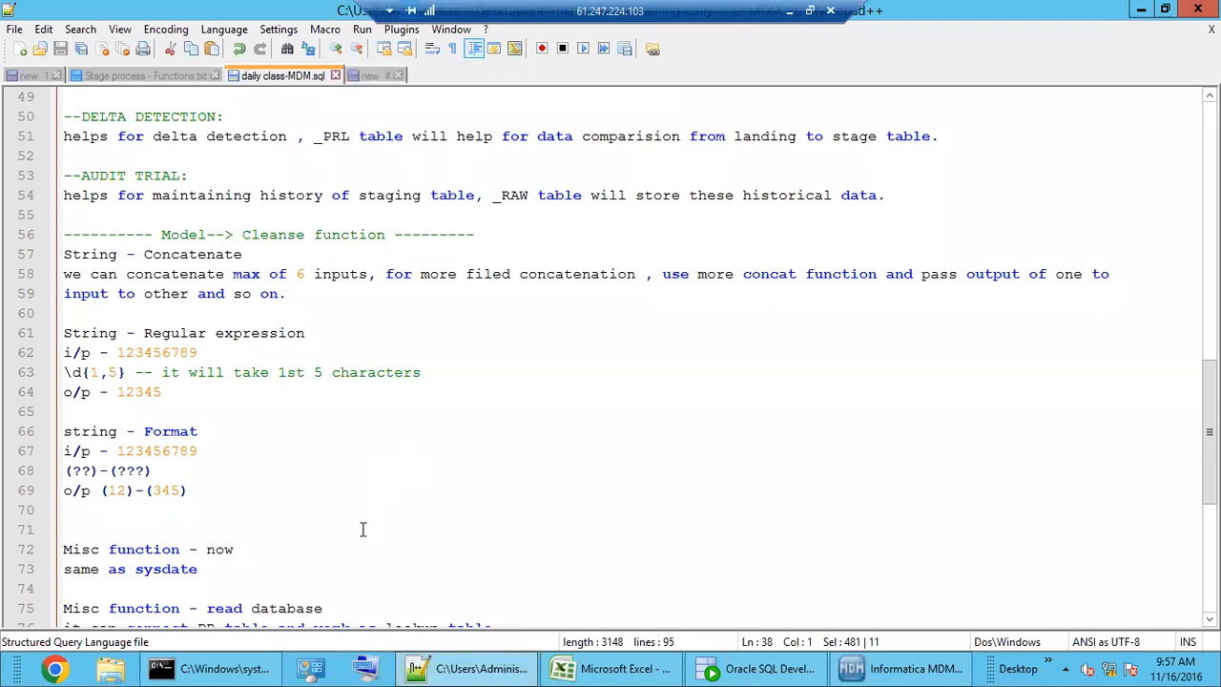
pyautogui.scroll(-4, 215, 541)
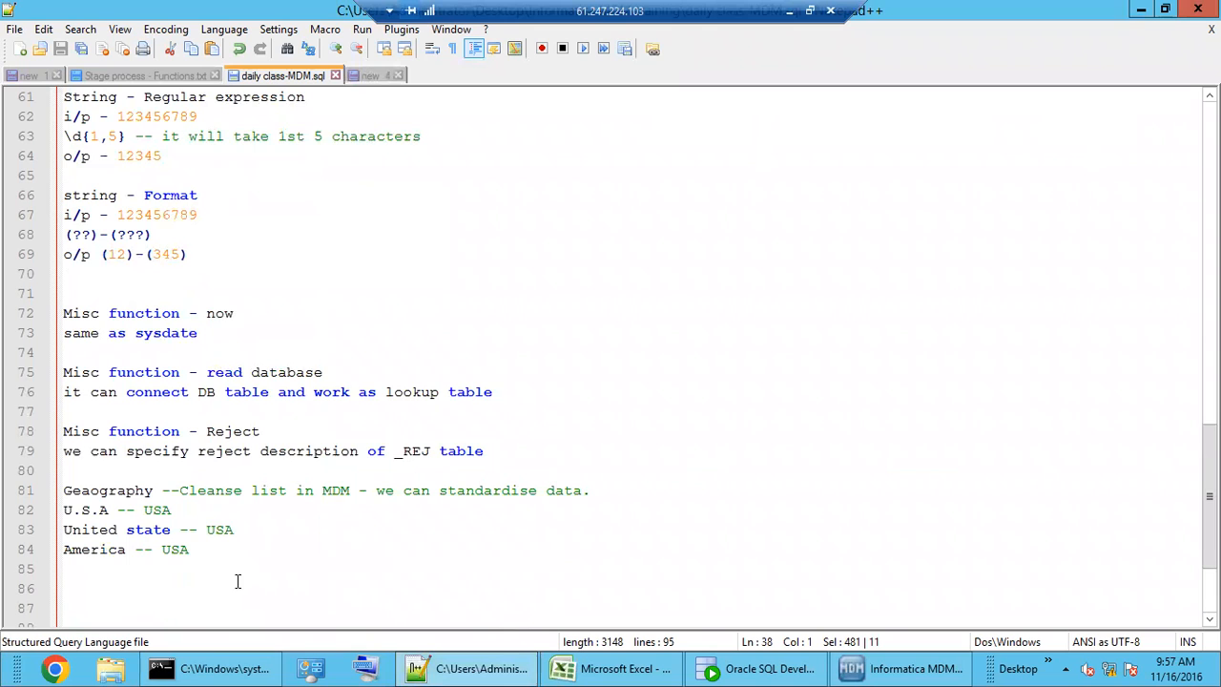
pyautogui.scroll(-2, 242, 588)
pyautogui.click(191, 490)
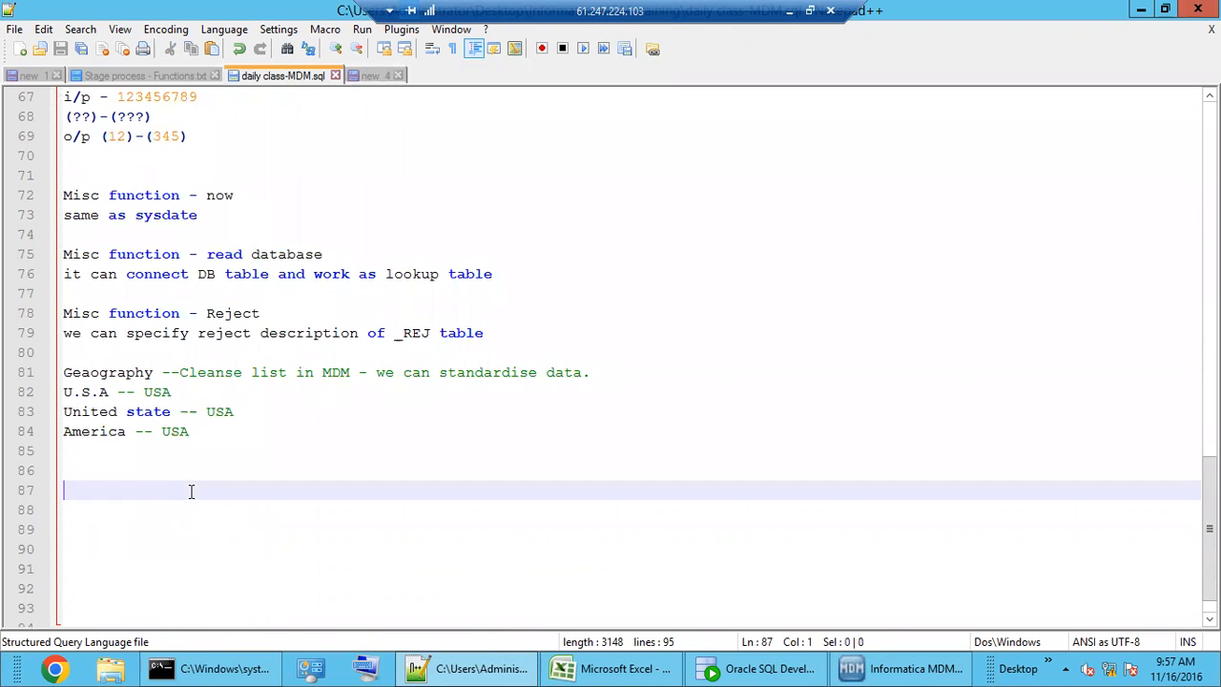
pyautogui.click(378, 81)
pyautogui.click(348, 252)
# - Replace the scratch lines with a NAME = example: a sample name prefixed with @@ and padded with dots
pyautogui.moveTo(261, 232); pyautogui.dragTo(51, 97)
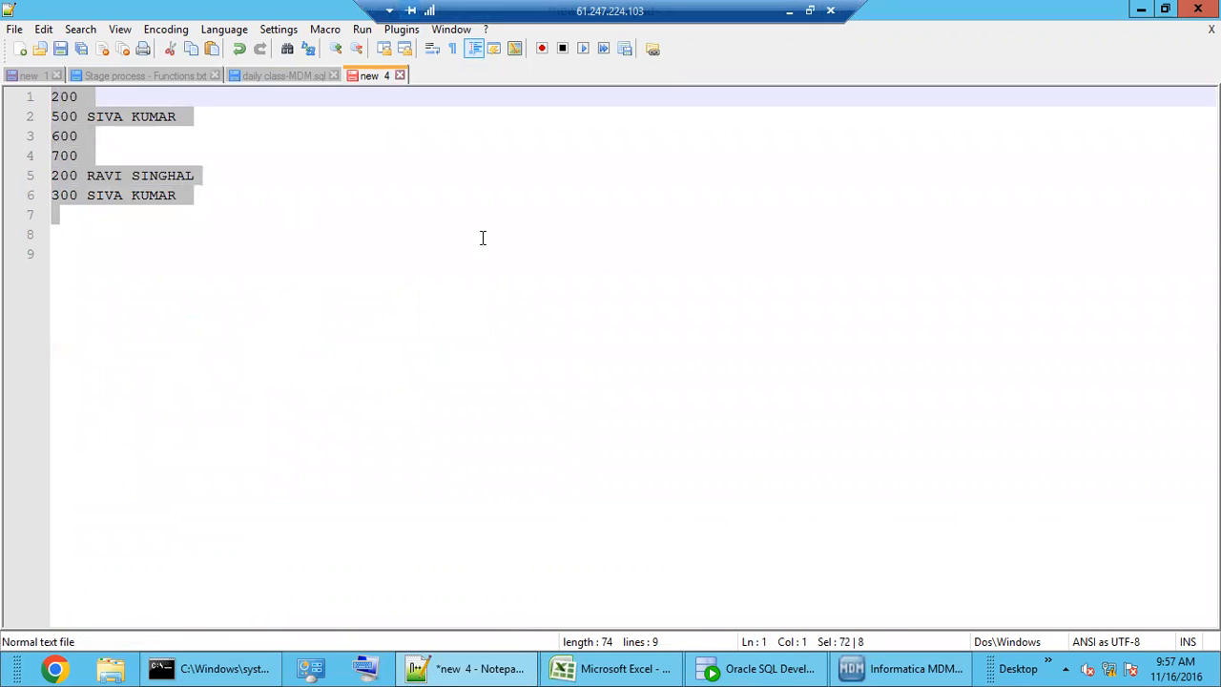
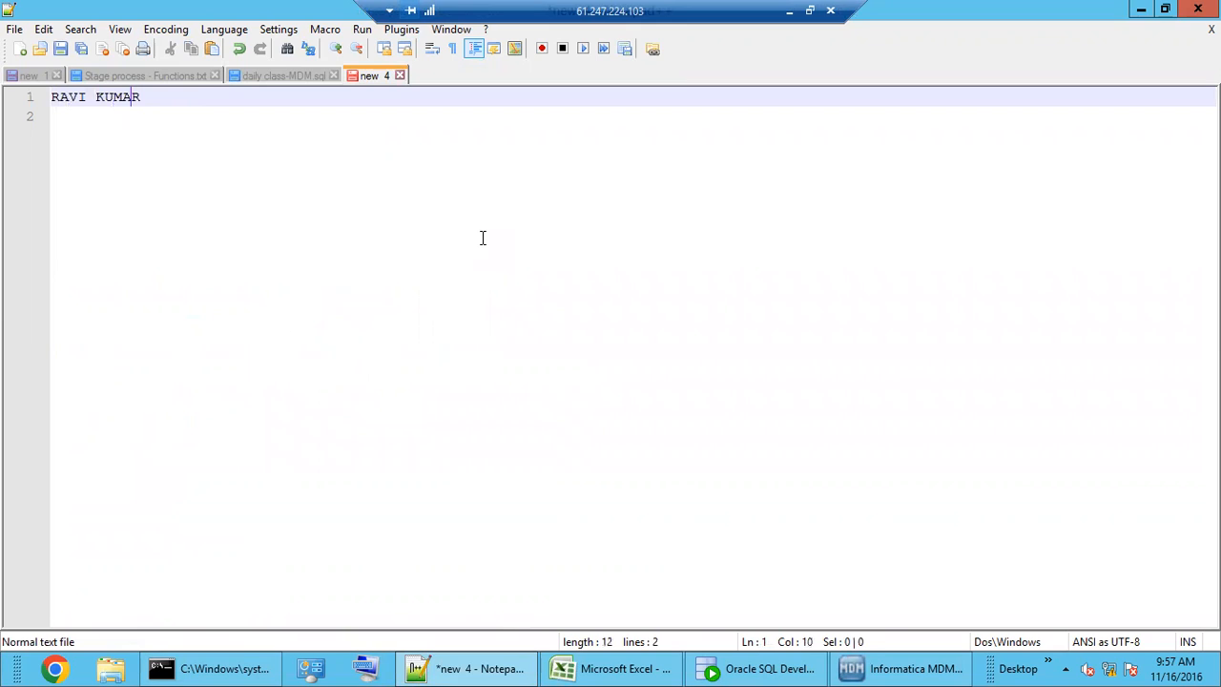
pyautogui.press('Home')
pyautogui.write('NAME -')
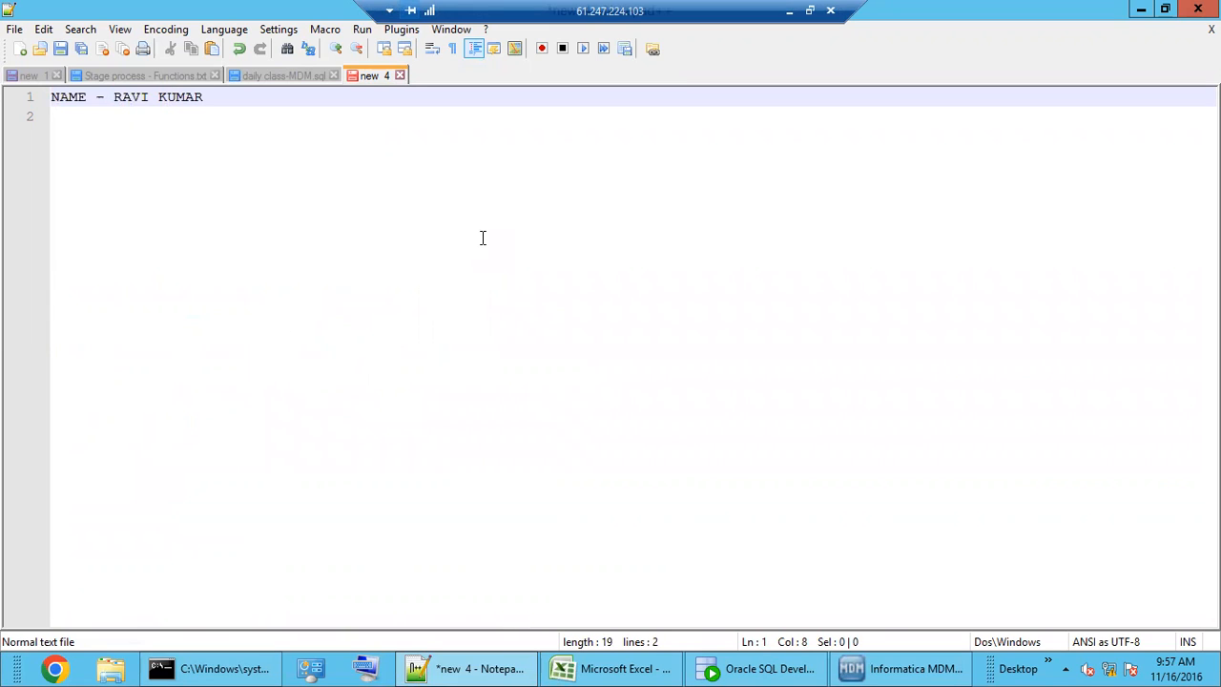
pyautogui.write('@@')
pyautogui.press('Right')
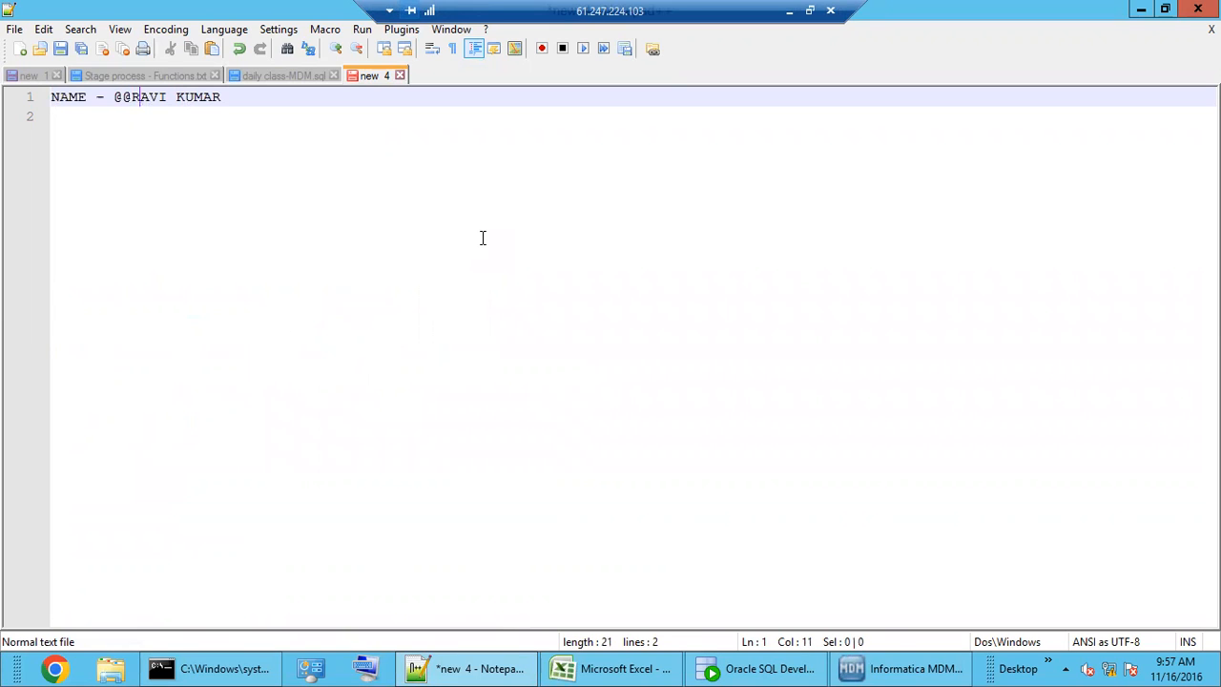
pyautogui.press('Right')
pyautogui.press('Right')
pyautogui.press('Right')
pyautogui.press('Right')
pyautogui.press('Right')
pyautogui.press('Right')
pyautogui.write('....')
pyautogui.click(101, 98)
pyautogui.press('BackSpace')
pyautogui.write('=')
# - Append '=' and the cleaned name to line 1, highlight the @@ and dot noise, and add two blank lines
pyautogui.moveTo(305, 100); pyautogui.dragTo(130, 98)
pyautogui.click(320, 110)
pyautogui.moveTo(221, 97); pyautogui.dragTo(130, 97)
pyautogui.hotkey('ctrl', 'c')
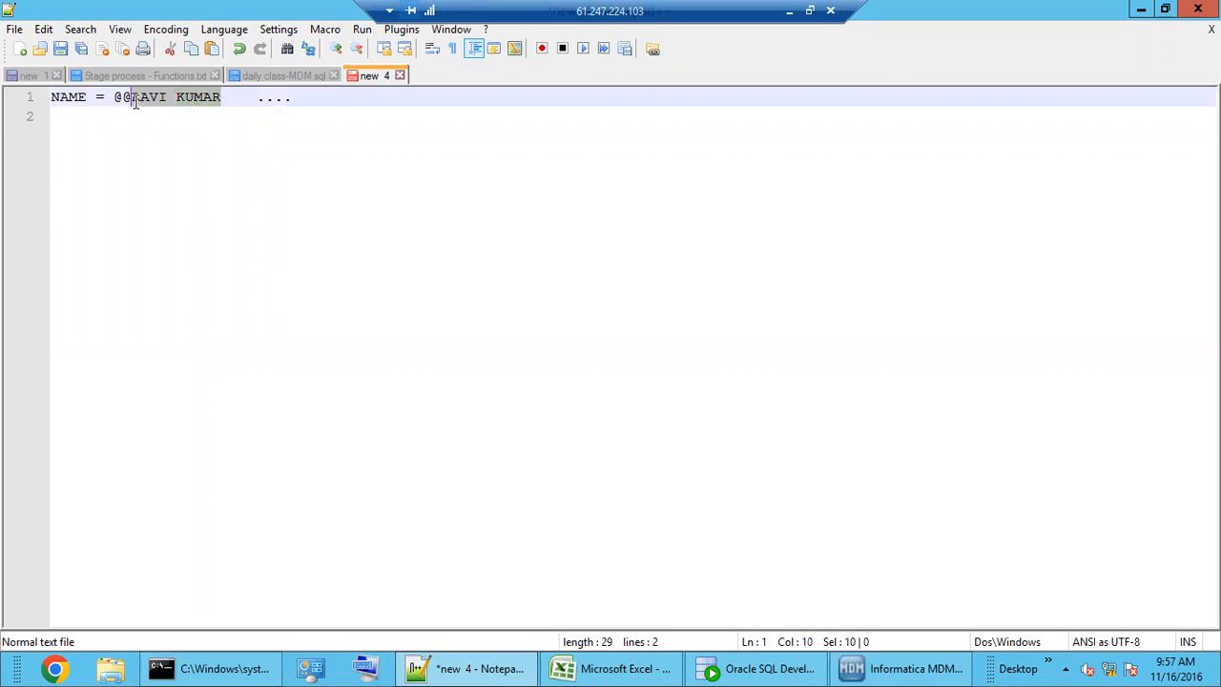
pyautogui.click(486, 105)
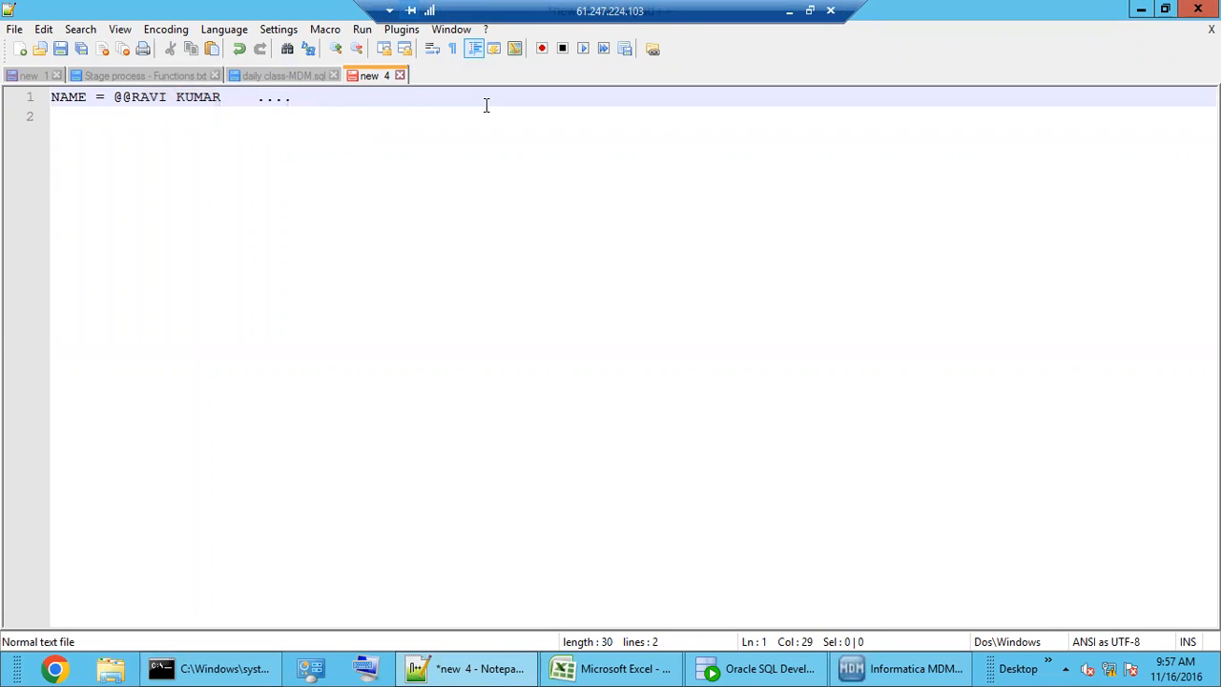
pyautogui.write('=')
pyautogui.hotkey('ctrl', 'v')
pyautogui.moveTo(303, 103); pyautogui.dragTo(103, 101)
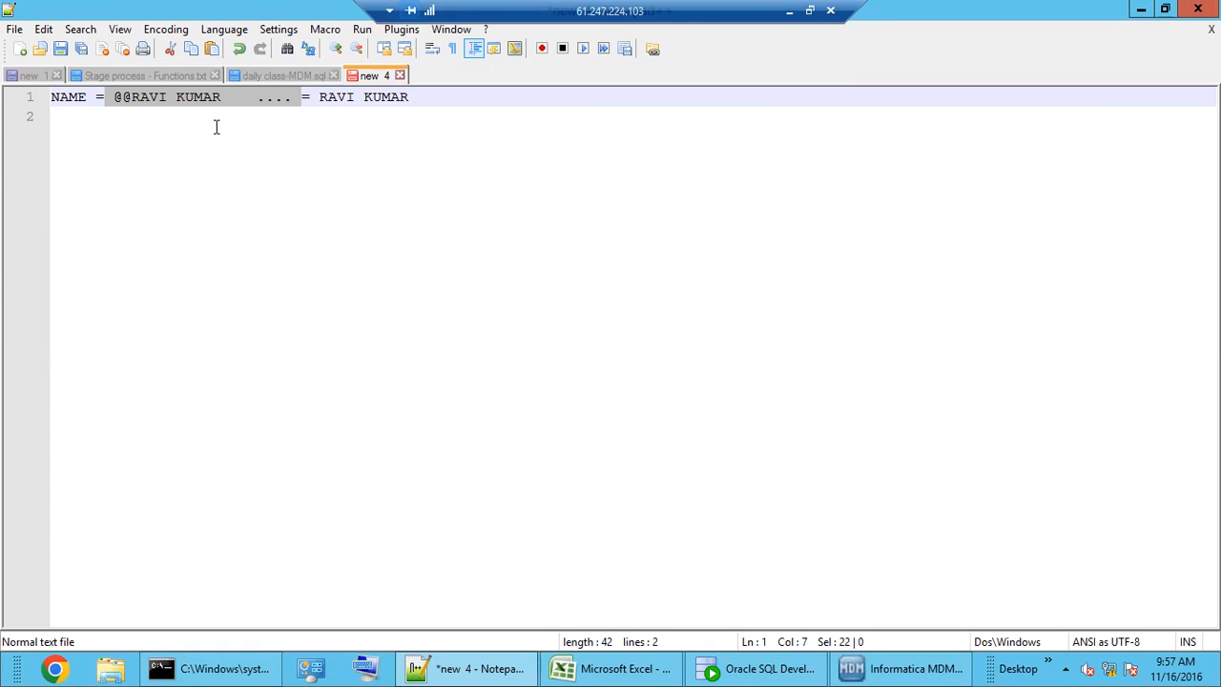
pyautogui.doubleClick(127, 97)
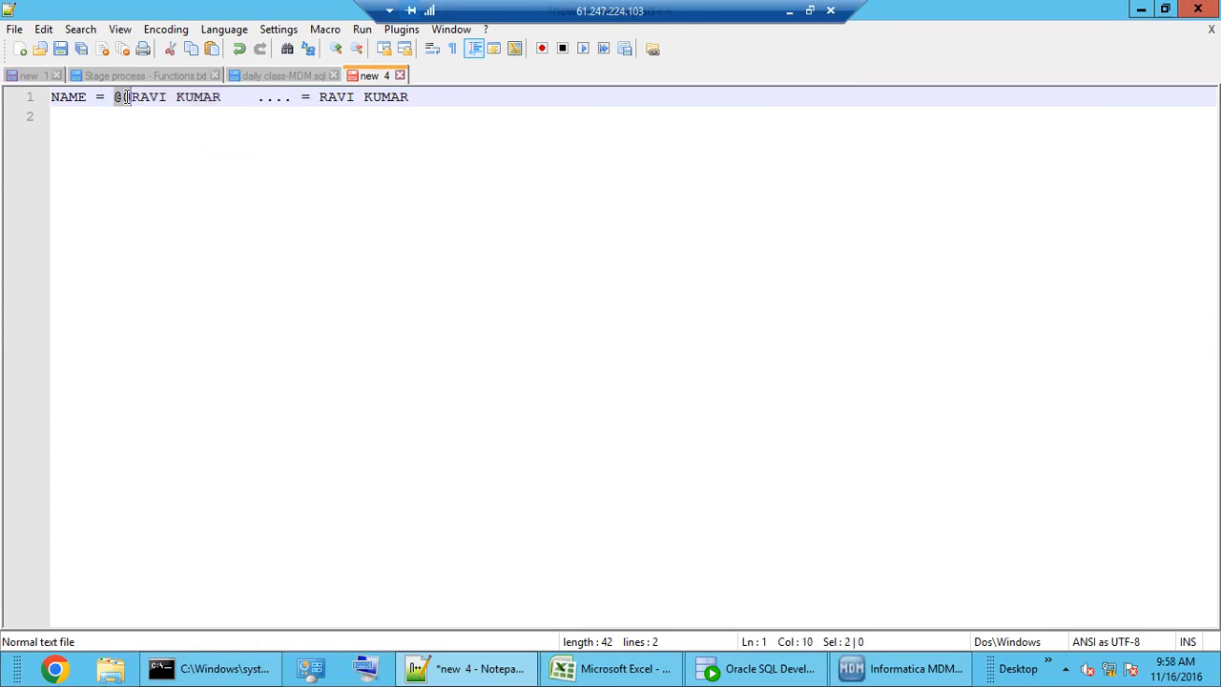
pyautogui.click(255, 98)
pyautogui.moveTo(289, 101); pyautogui.dragTo(224, 98)
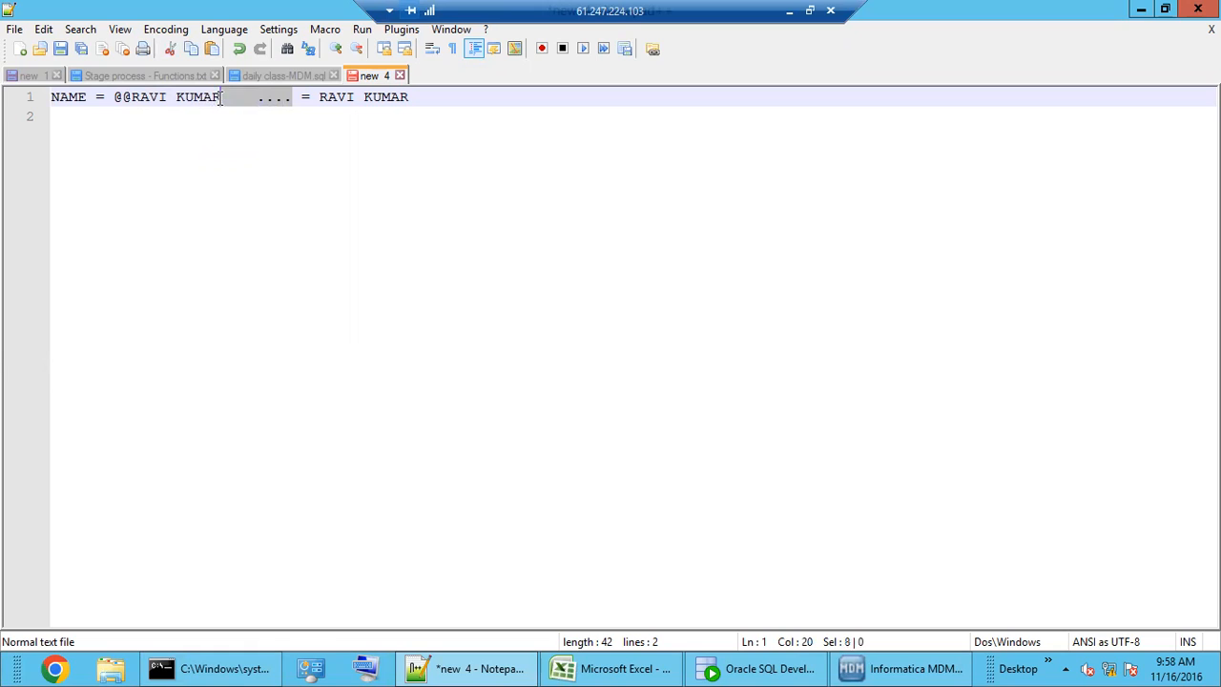
pyautogui.click(420, 99)
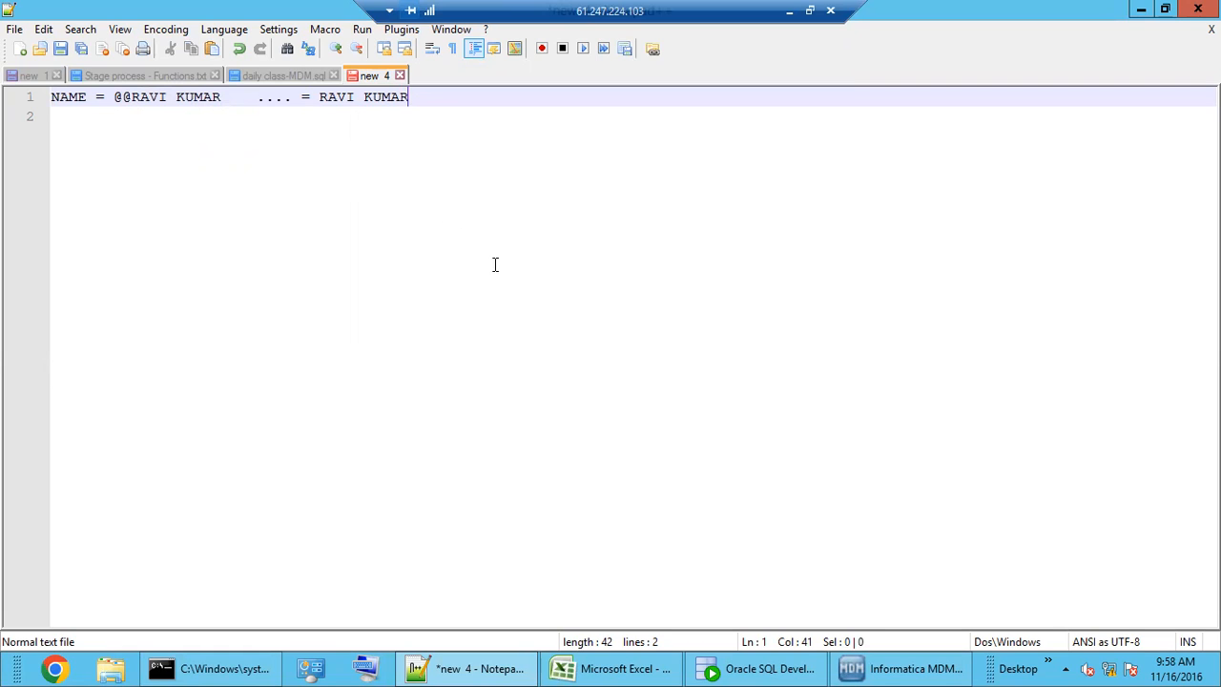
pyautogui.press('Return')
pyautogui.press('Return')
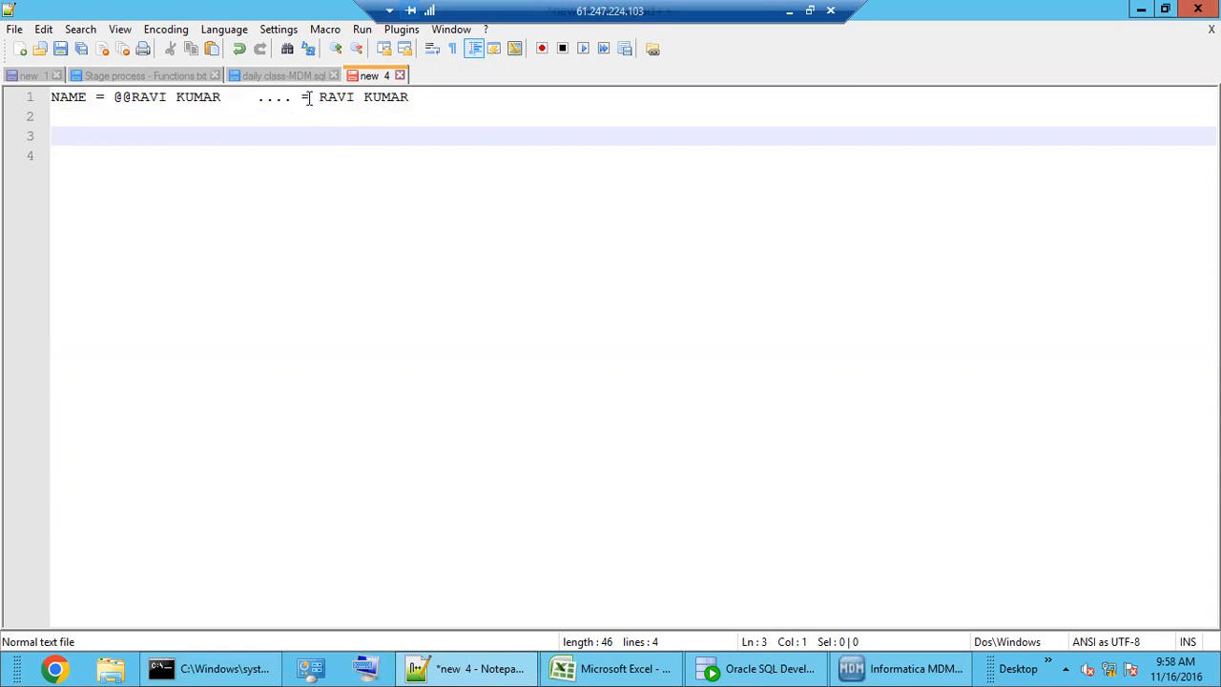
# - Write 'INPUT CHAR OUTPUT CHAR' on line 3 and '@' on line 4, referencing line 1's @@ noise
pyautogui.moveTo(296, 98); pyautogui.dragTo(220, 98)
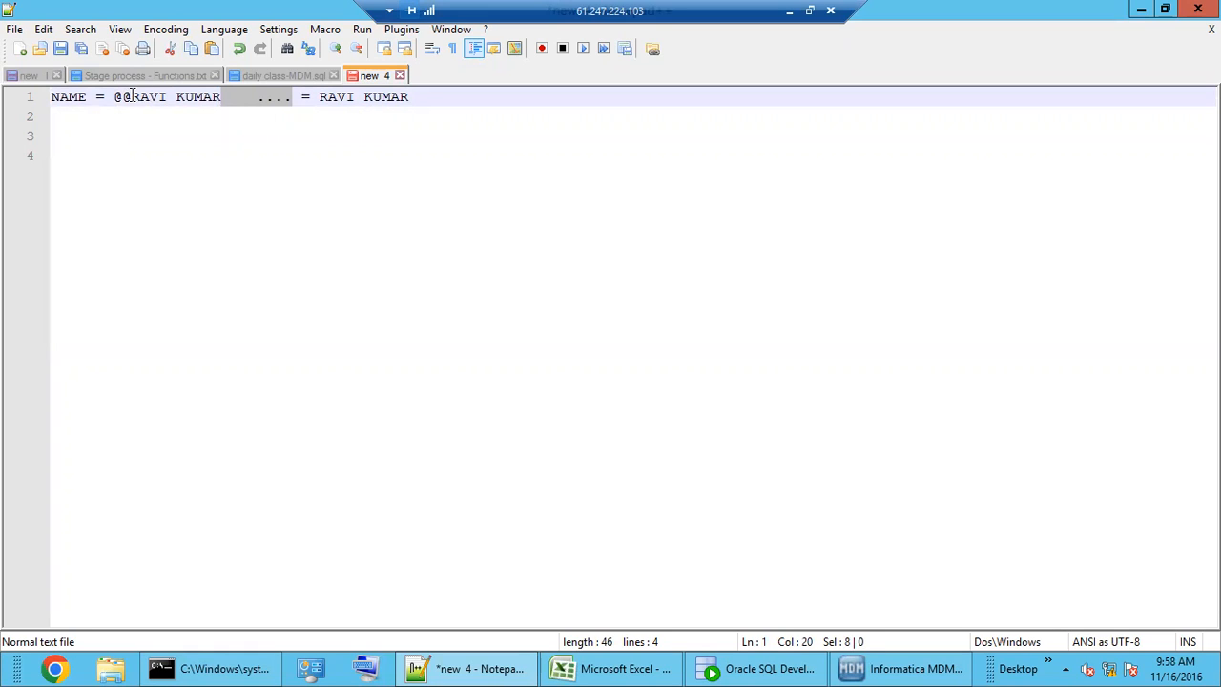
pyautogui.moveTo(131, 98); pyautogui.dragTo(117, 99)
pyautogui.click(78, 134)
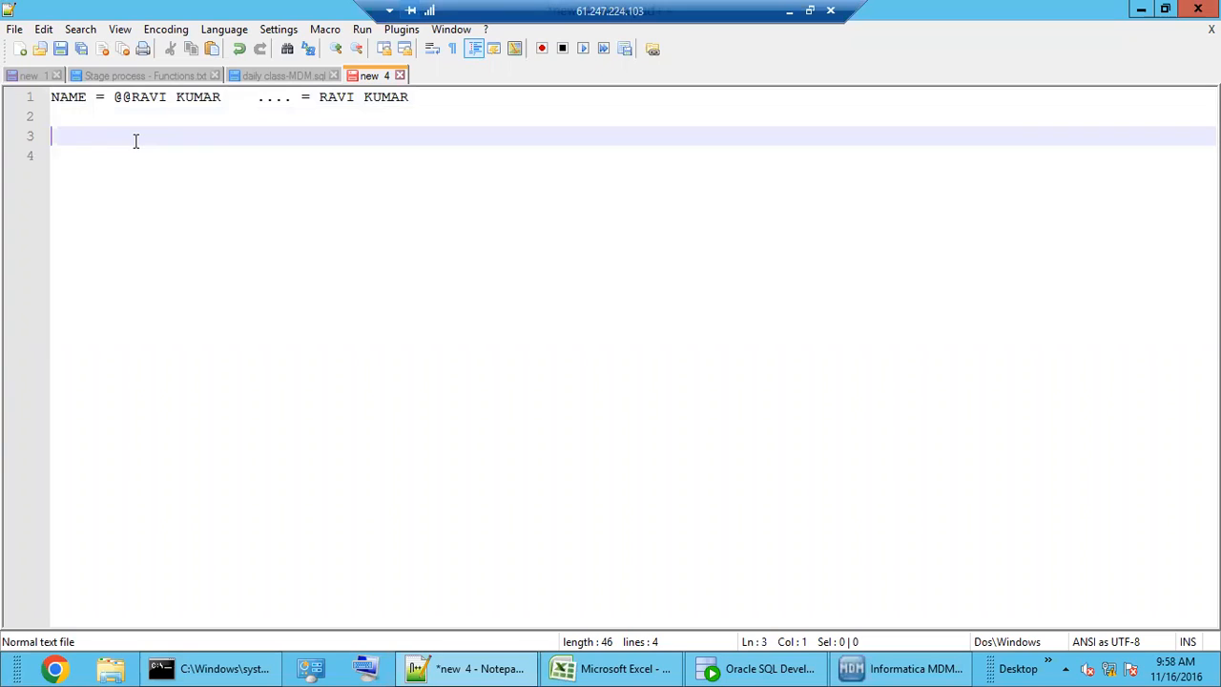
pyautogui.write('INPUT CHAR')
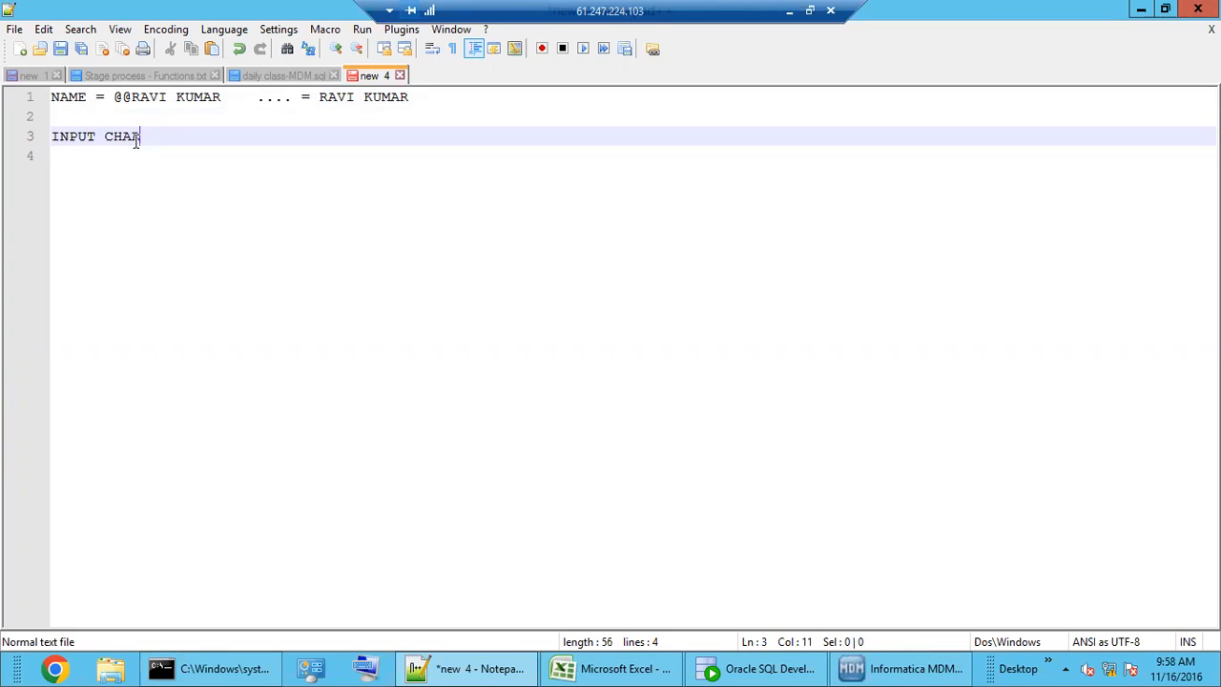
pyautogui.write(' OUTPUT CHAR')
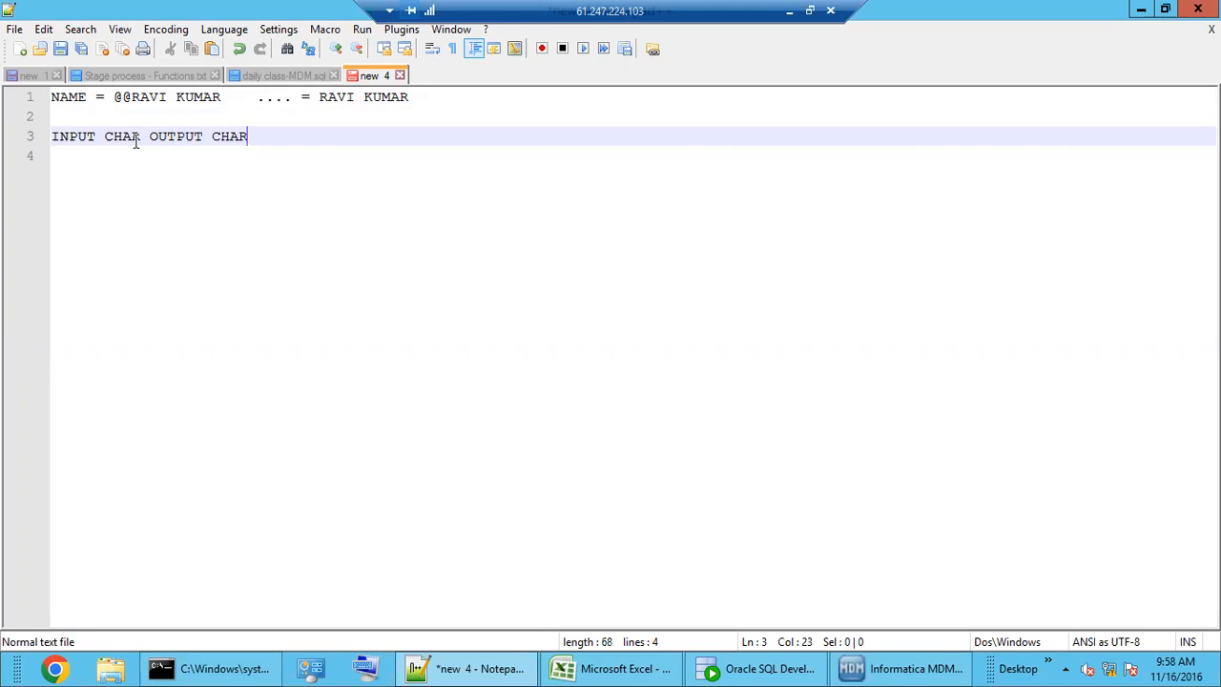
pyautogui.click(90, 158)
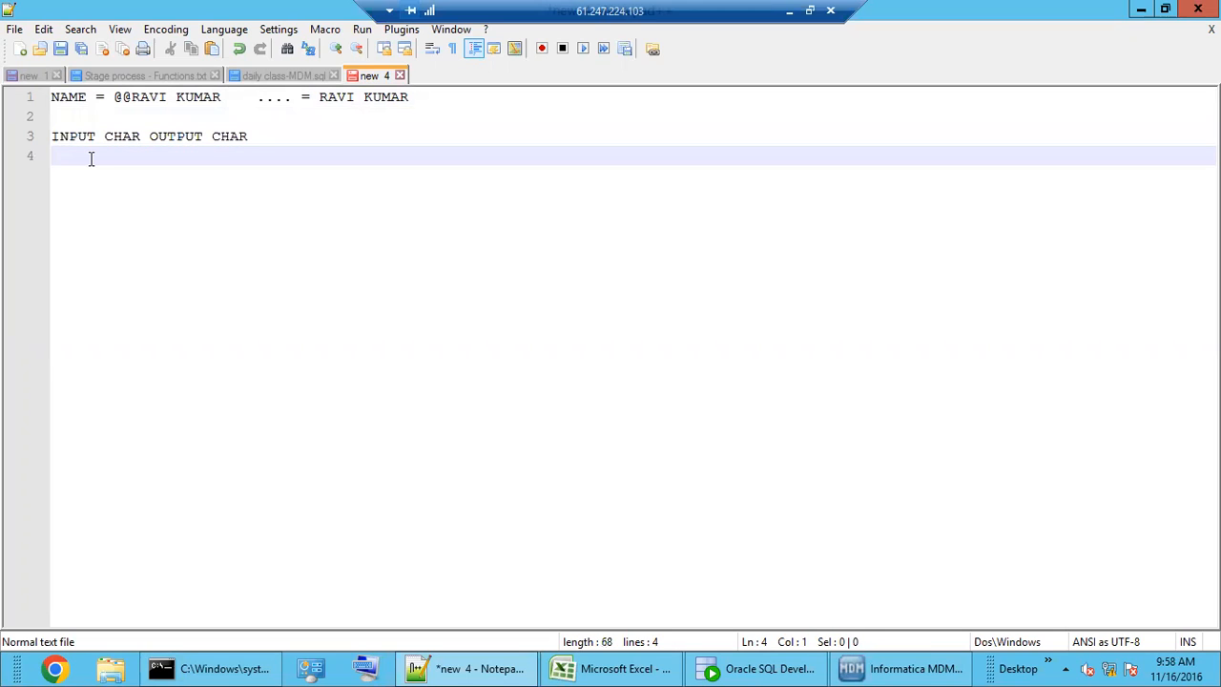
pyautogui.write('@')
pyautogui.moveTo(133, 97); pyautogui.dragTo(113, 96)
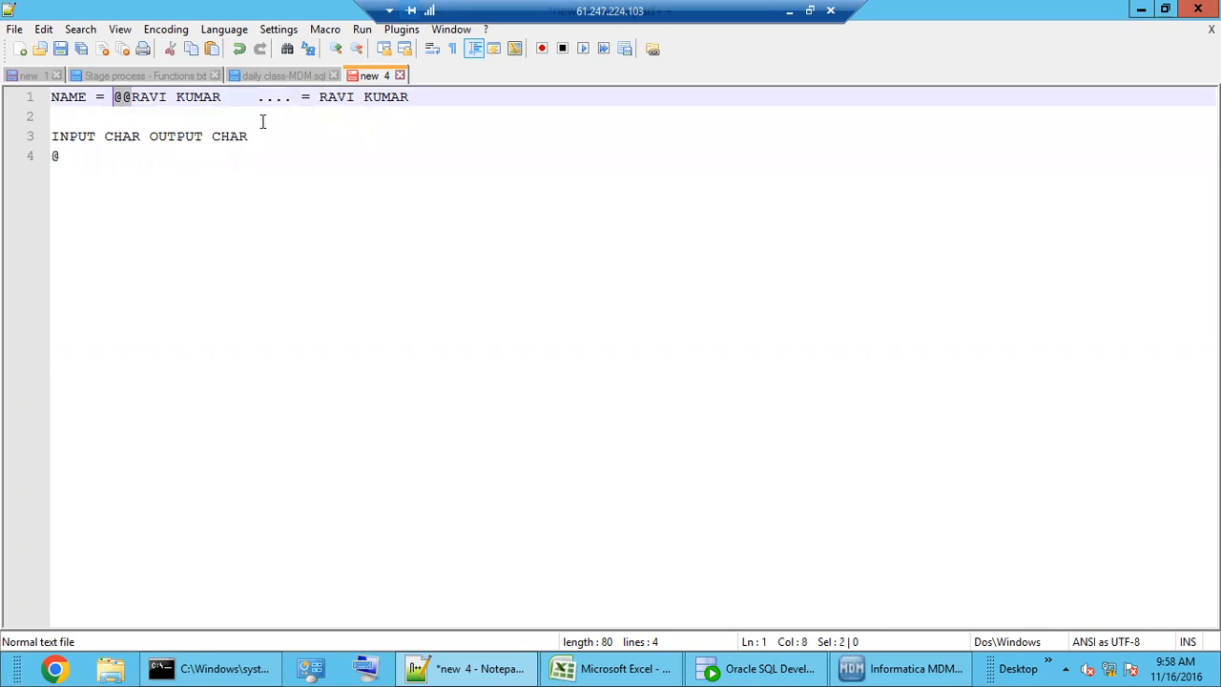
pyautogui.click(102, 157)
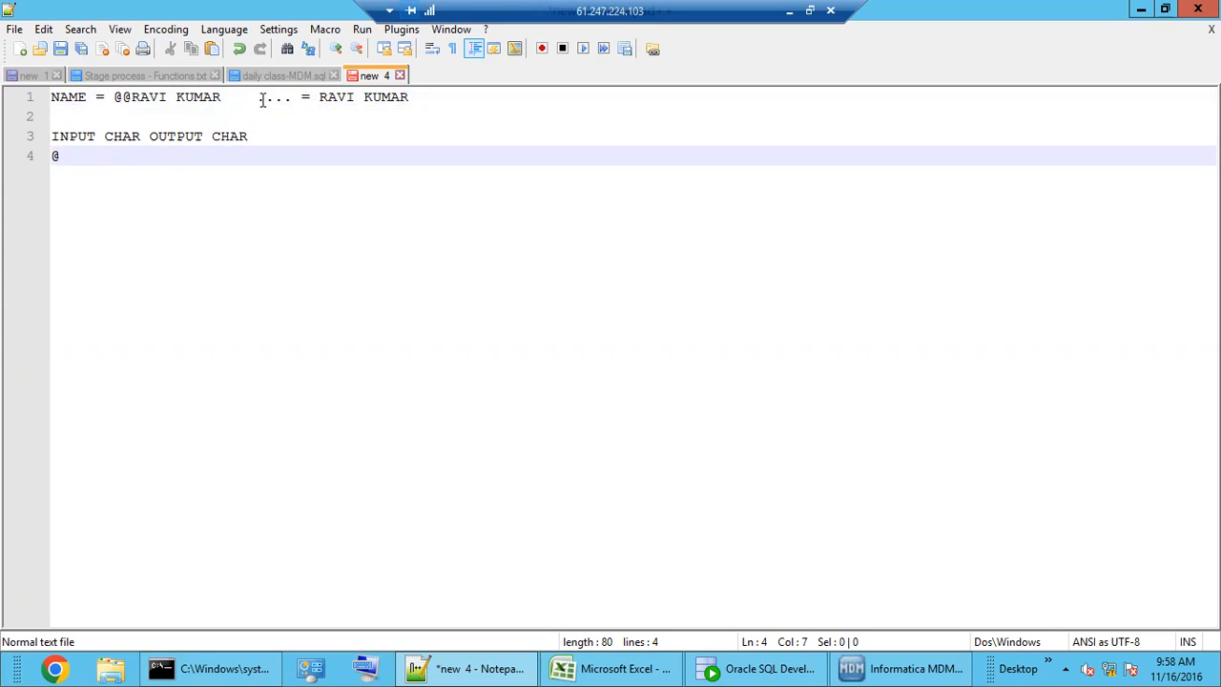
pyautogui.click(262, 99)
pyautogui.click(92, 155)
# - Enter 'I/P CHAR' in Excel Sheet2 cell A1 and widen column A, then return to CL-Company Noise's list
pyautogui.click(581, 669)
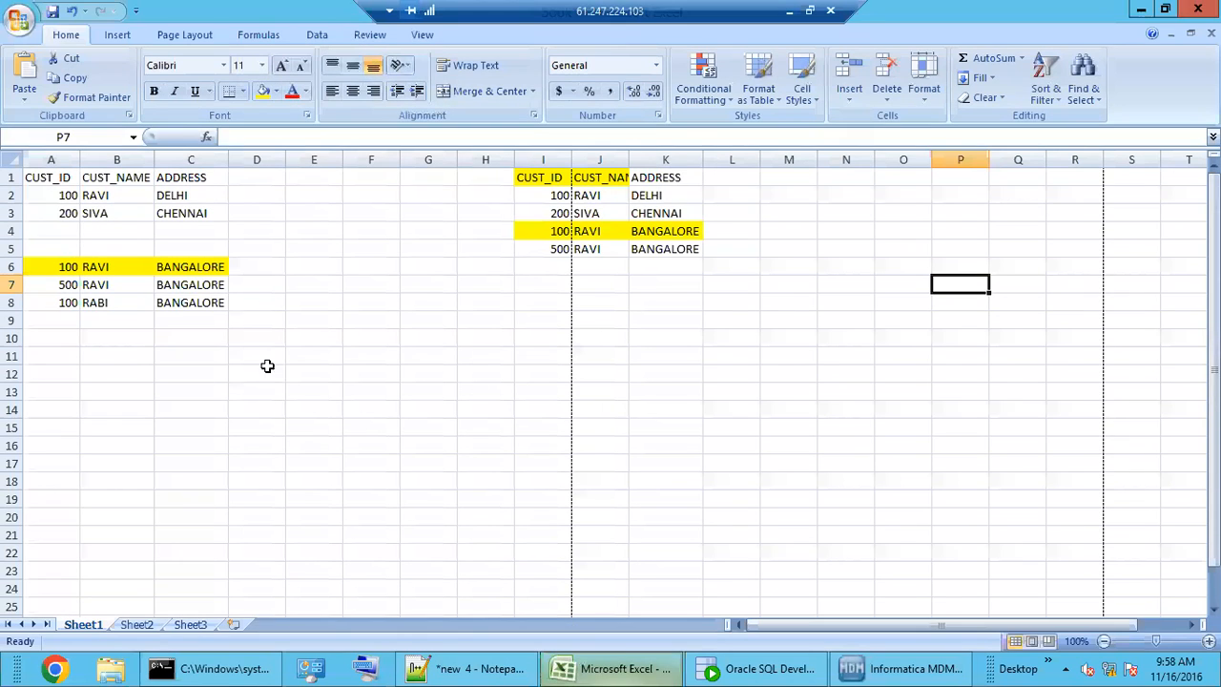
pyautogui.click(331, 392)
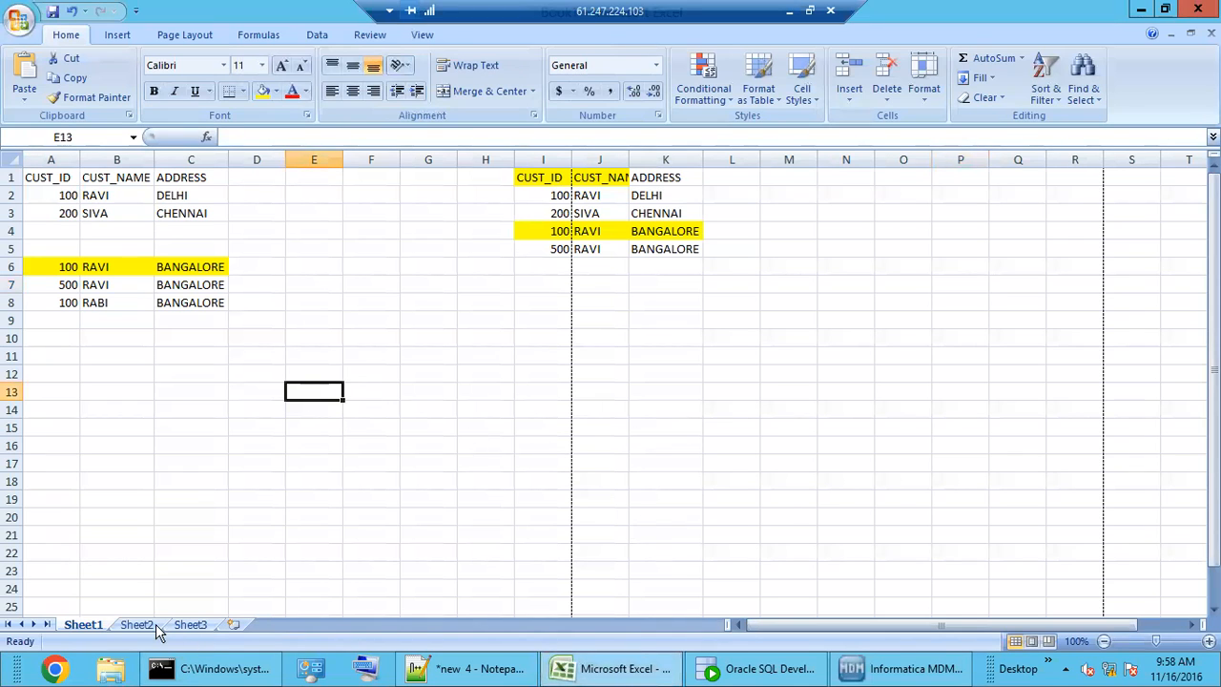
pyautogui.click(143, 622)
pyautogui.click(123, 322)
pyautogui.click(49, 182)
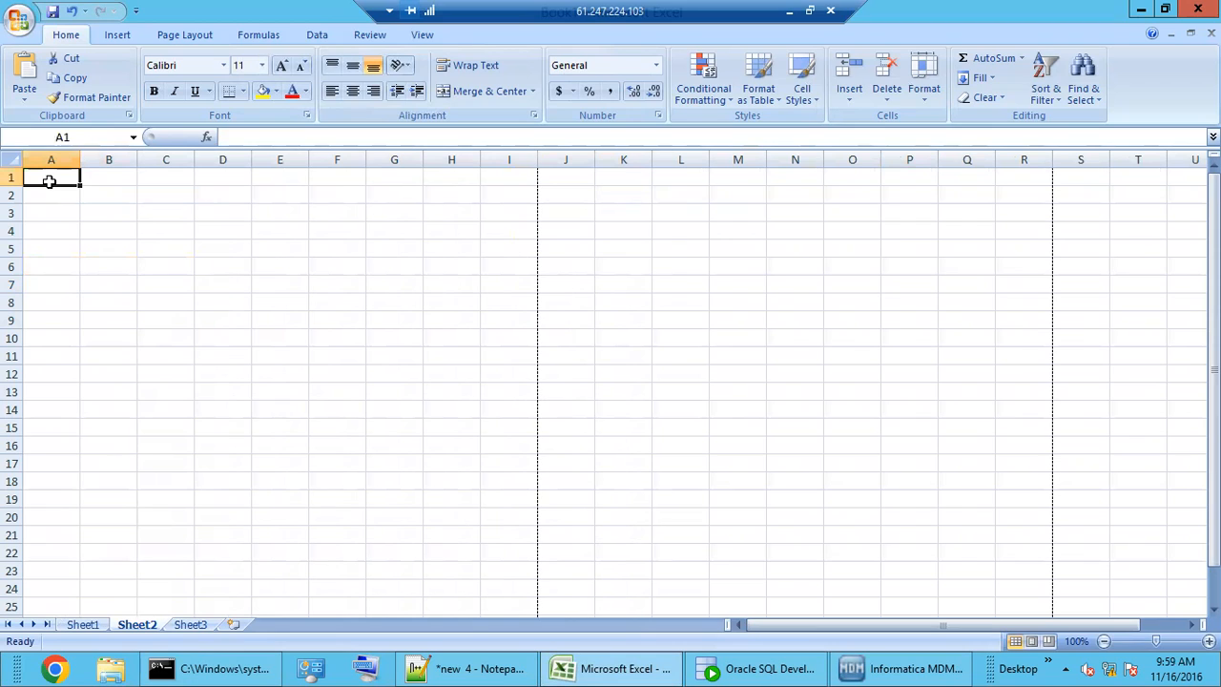
pyautogui.write('I')
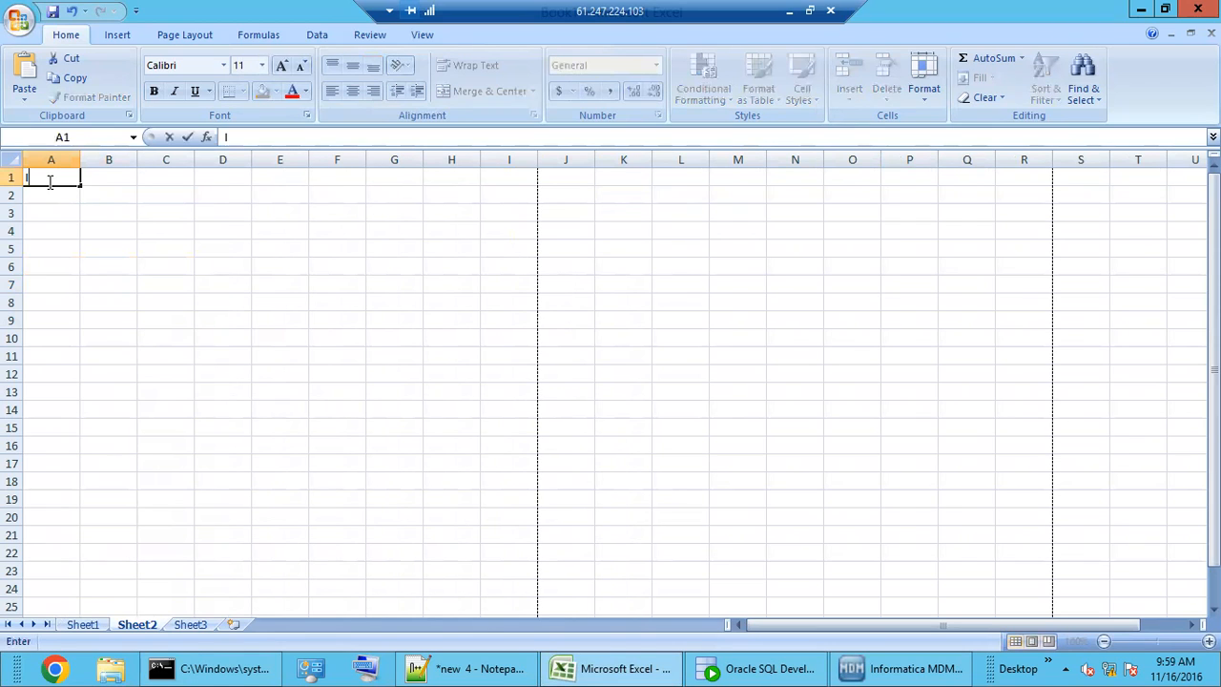
pyautogui.write('/P CHAR')
pyautogui.click(99, 180)
pyautogui.moveTo(80, 160); pyautogui.dragTo(131, 187)
pyautogui.click(887, 667)
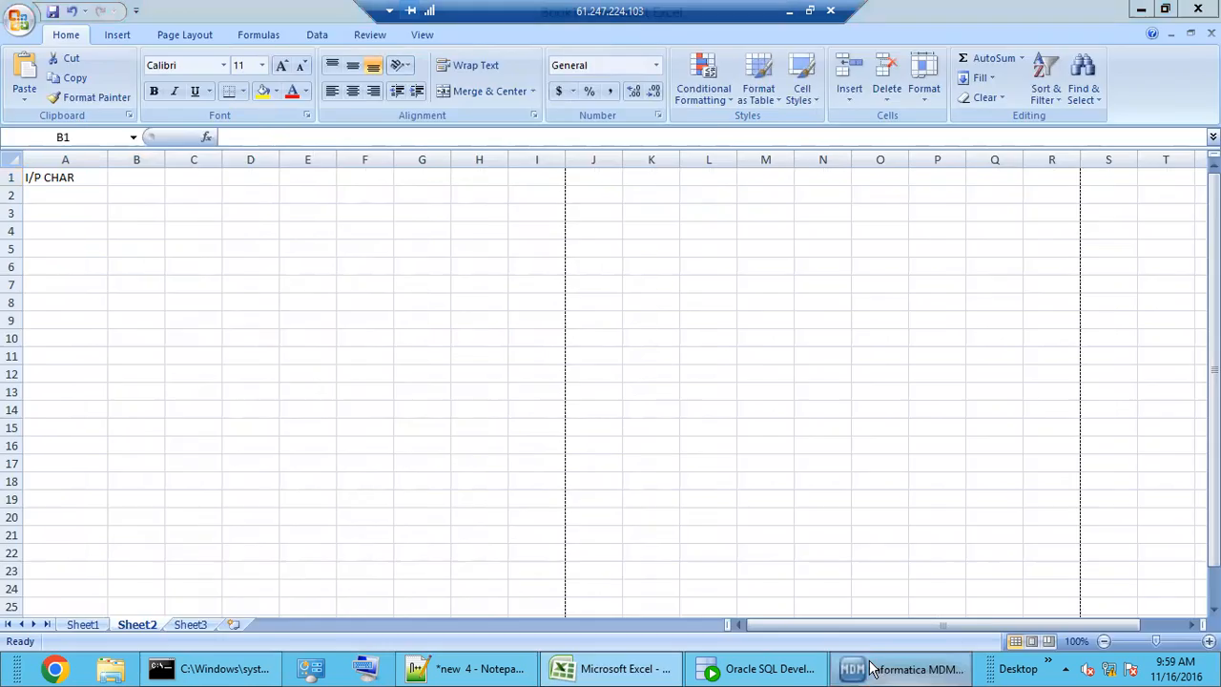
pyautogui.click(481, 109)
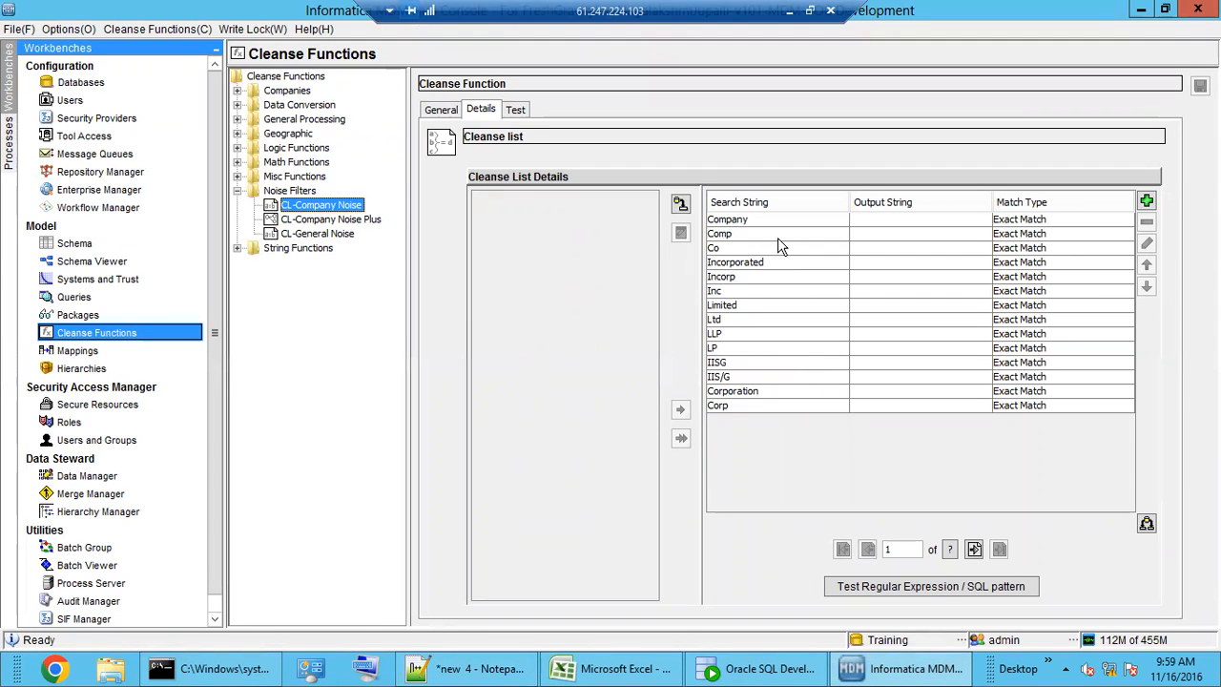
# - Review CL-Company Noise's search strings, such as Ltd, LLP, LP, IISG, and Company through Corporation
pyautogui.click(759, 334)
pyautogui.click(758, 362)
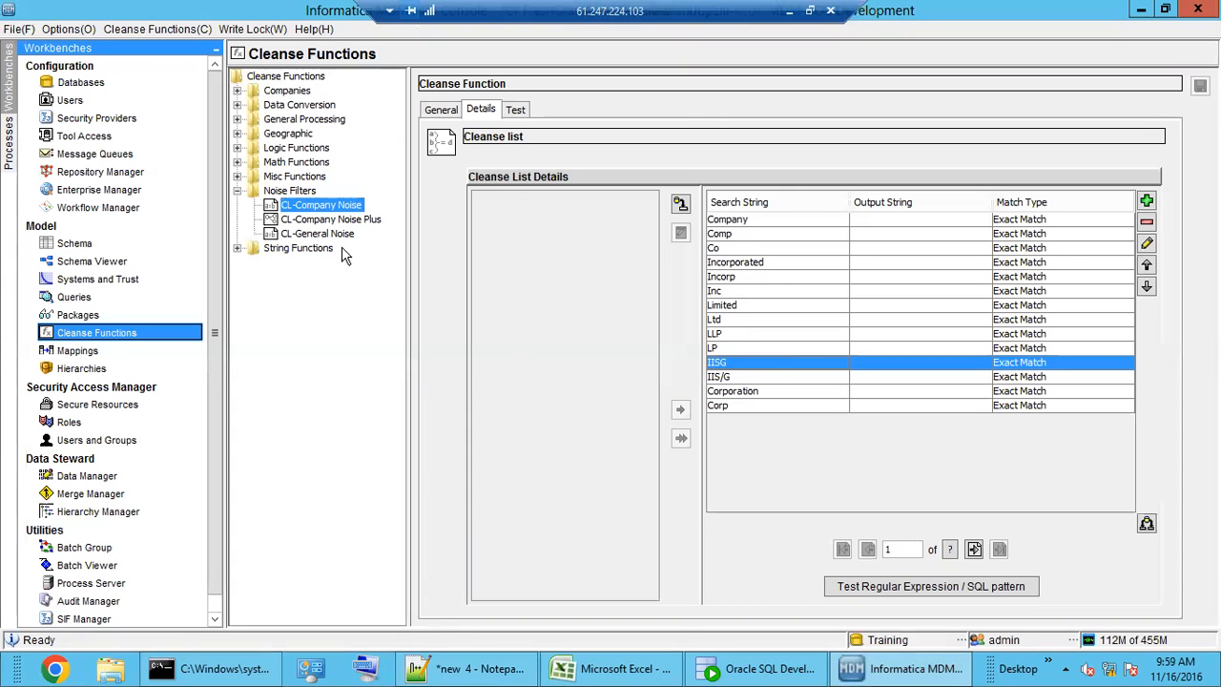
pyautogui.click(769, 320)
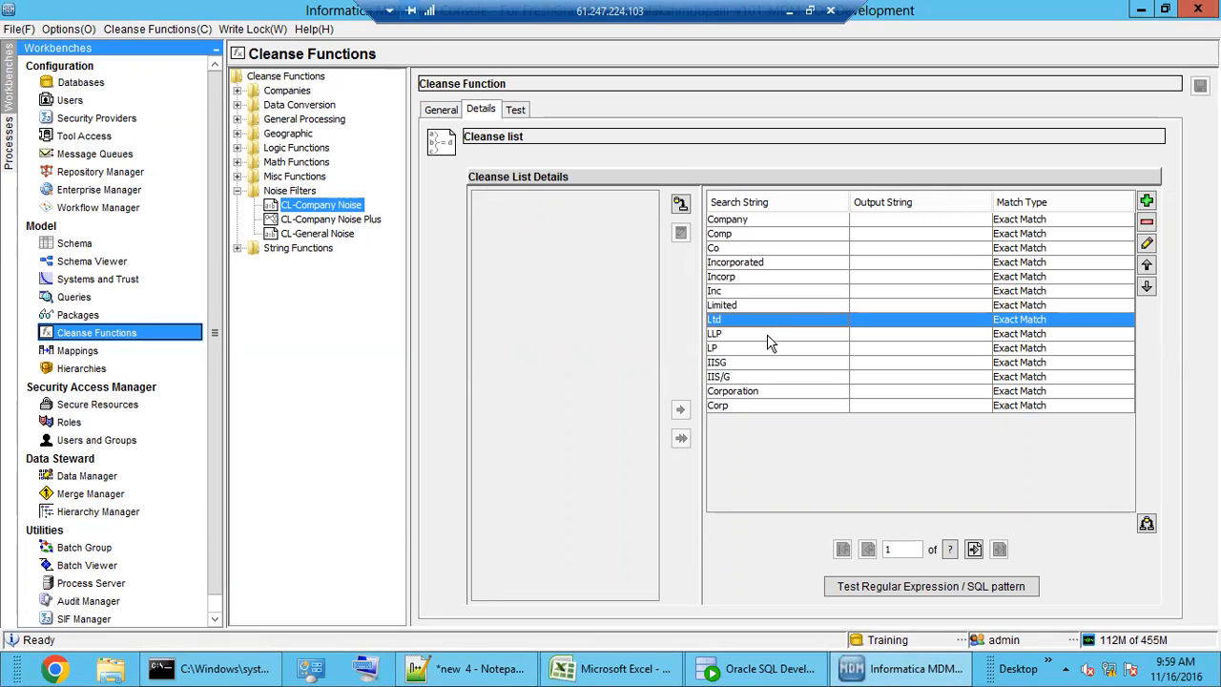
pyautogui.click(765, 333)
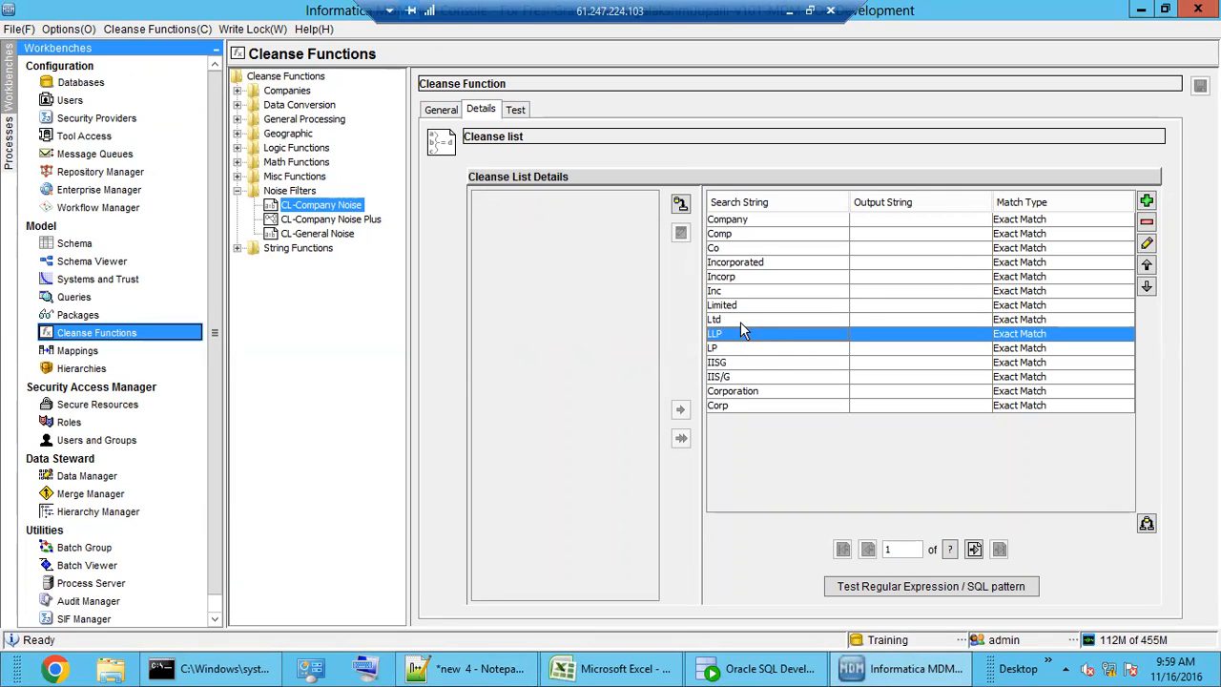
pyautogui.click(746, 351)
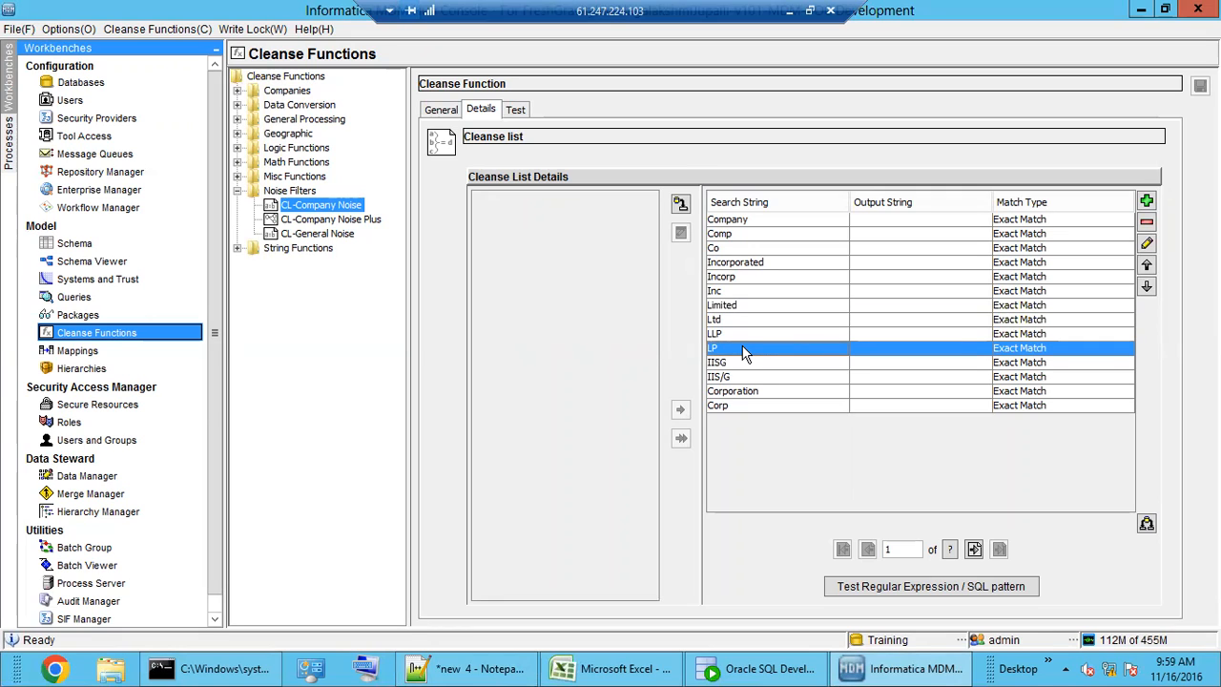
pyautogui.click(886, 222)
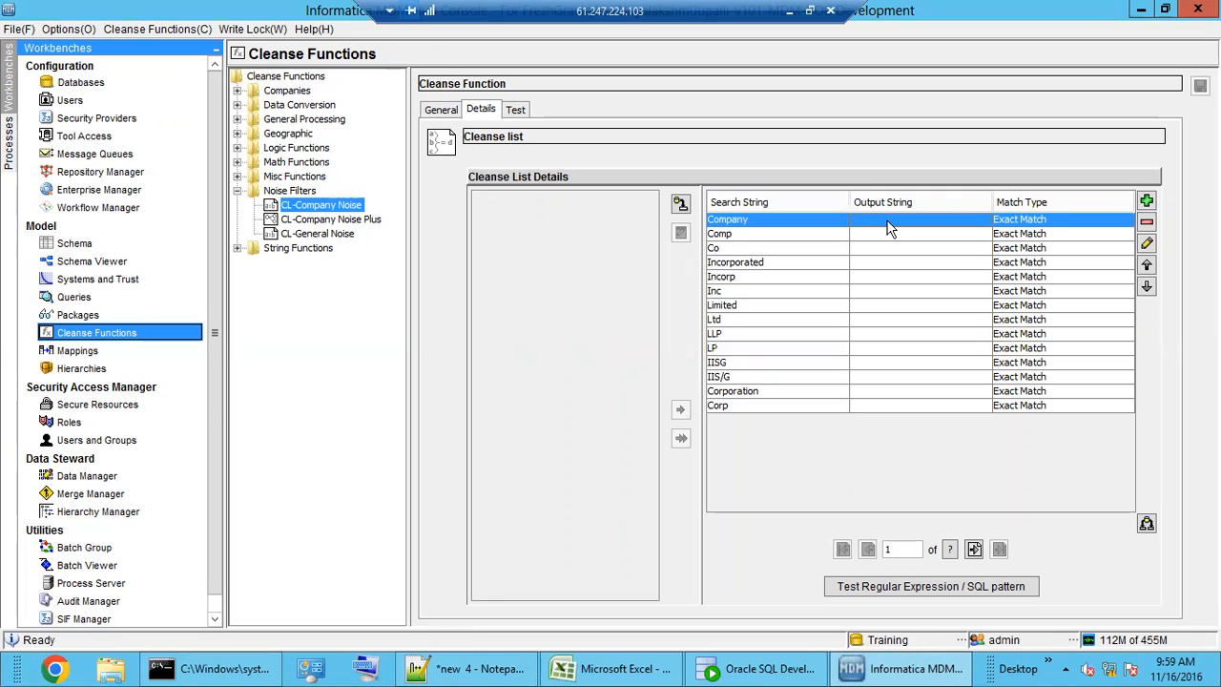
pyautogui.click(894, 405)
pyautogui.moveTo(913, 220); pyautogui.dragTo(914, 401)
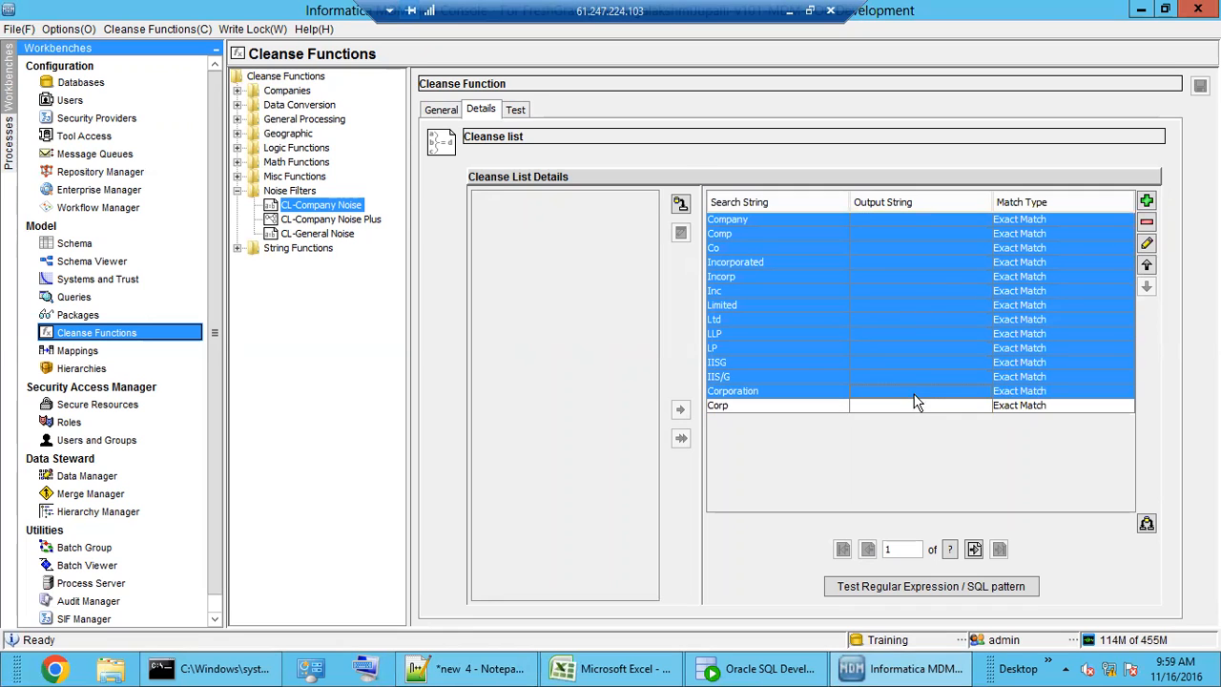
# - View the CL-Company Noise Plus function graph, then CL-General Noise's search string list
pyautogui.click(334, 220)
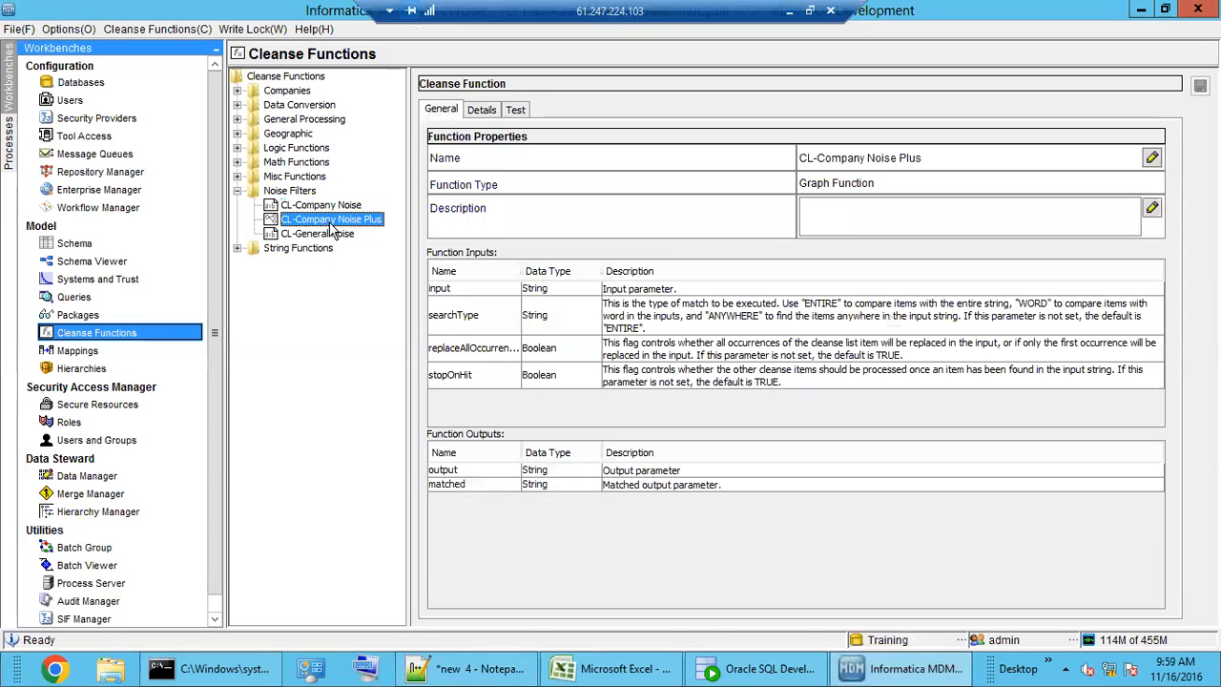
pyautogui.click(481, 110)
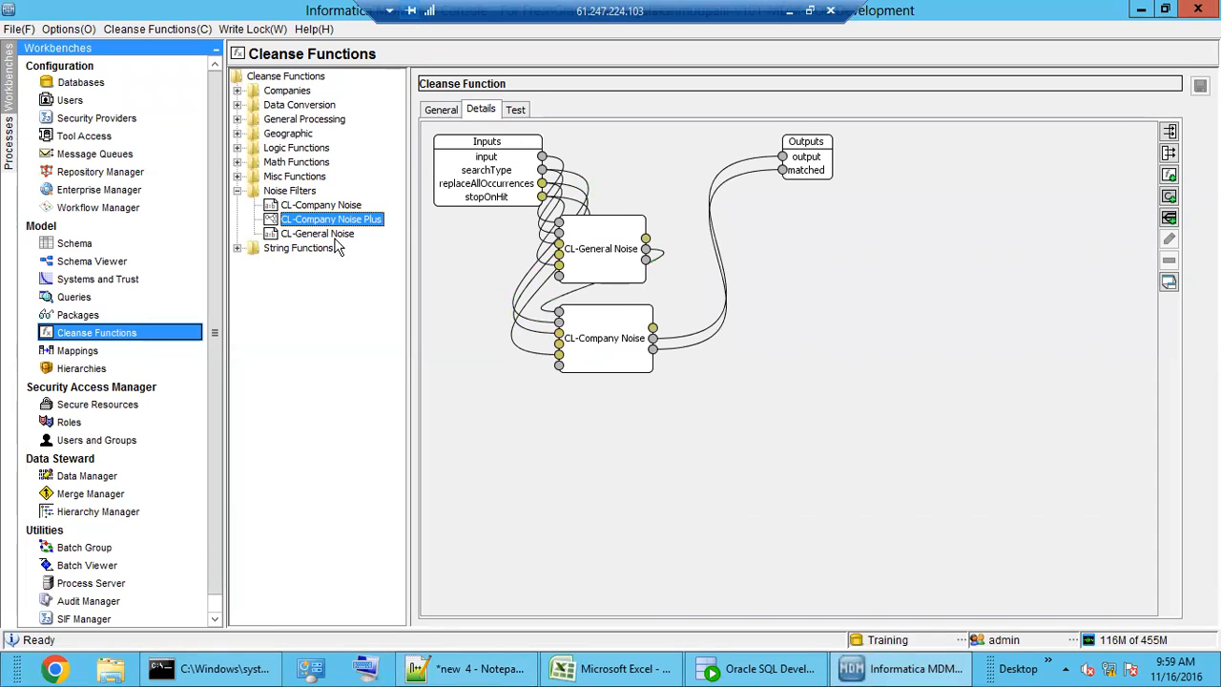
pyautogui.click(336, 235)
pyautogui.click(482, 111)
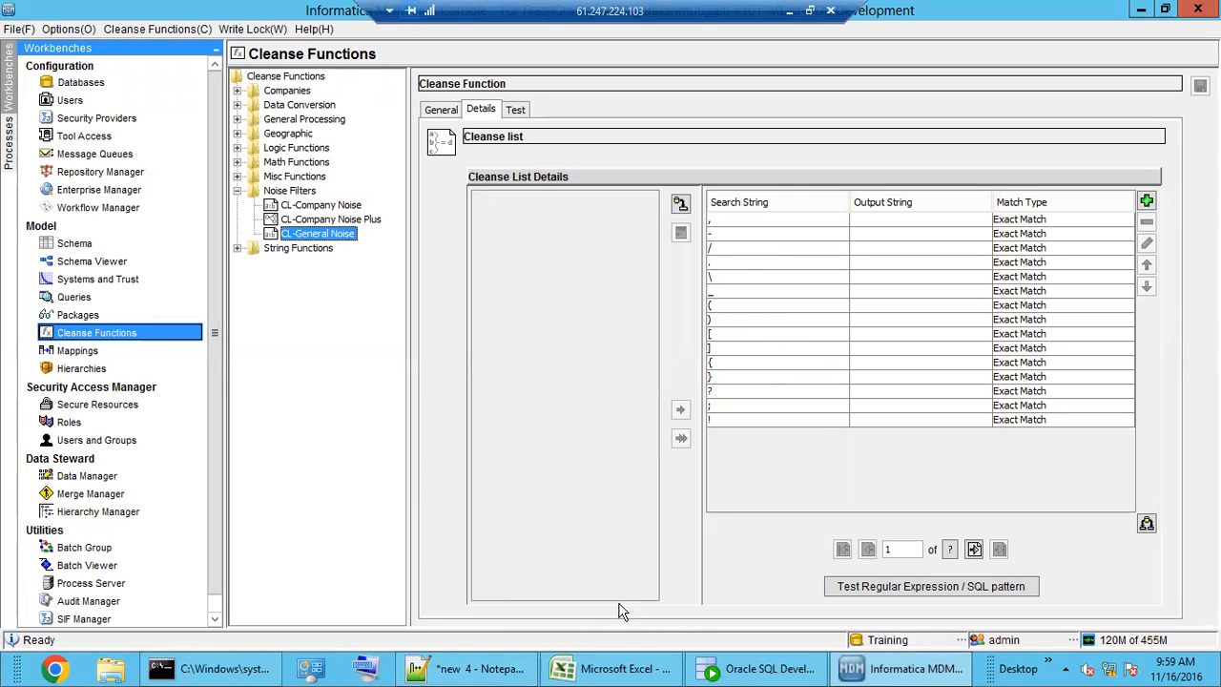
pyautogui.click(733, 421)
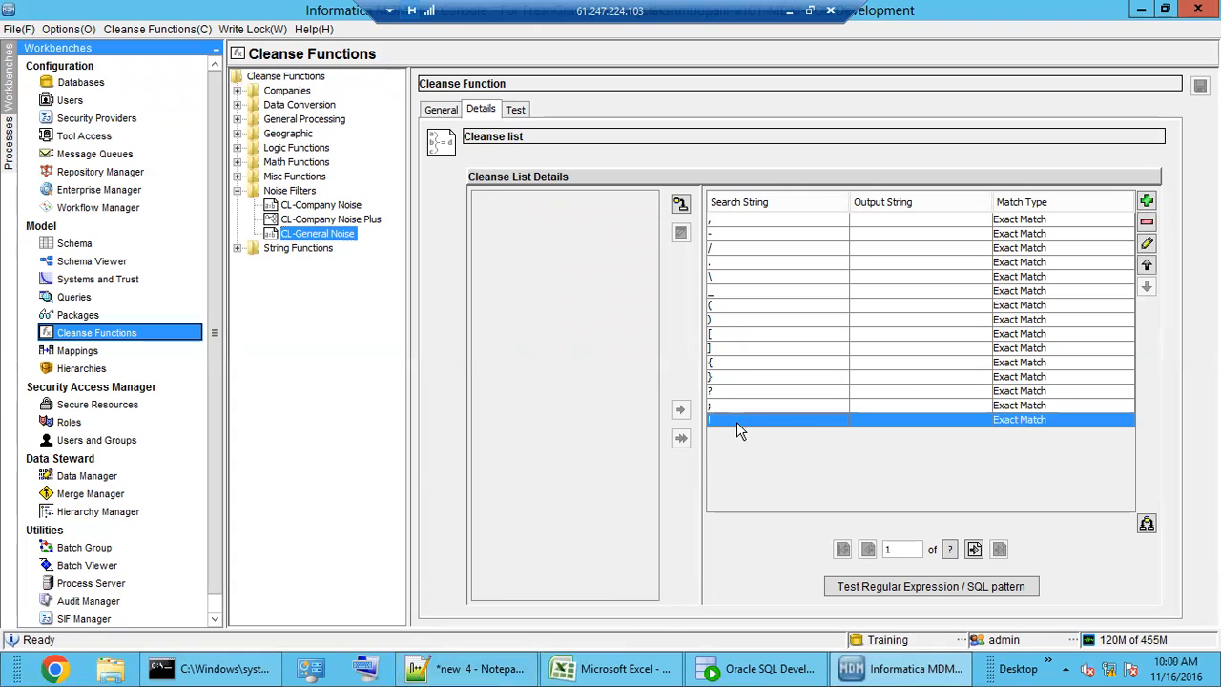
pyautogui.click(1147, 203)
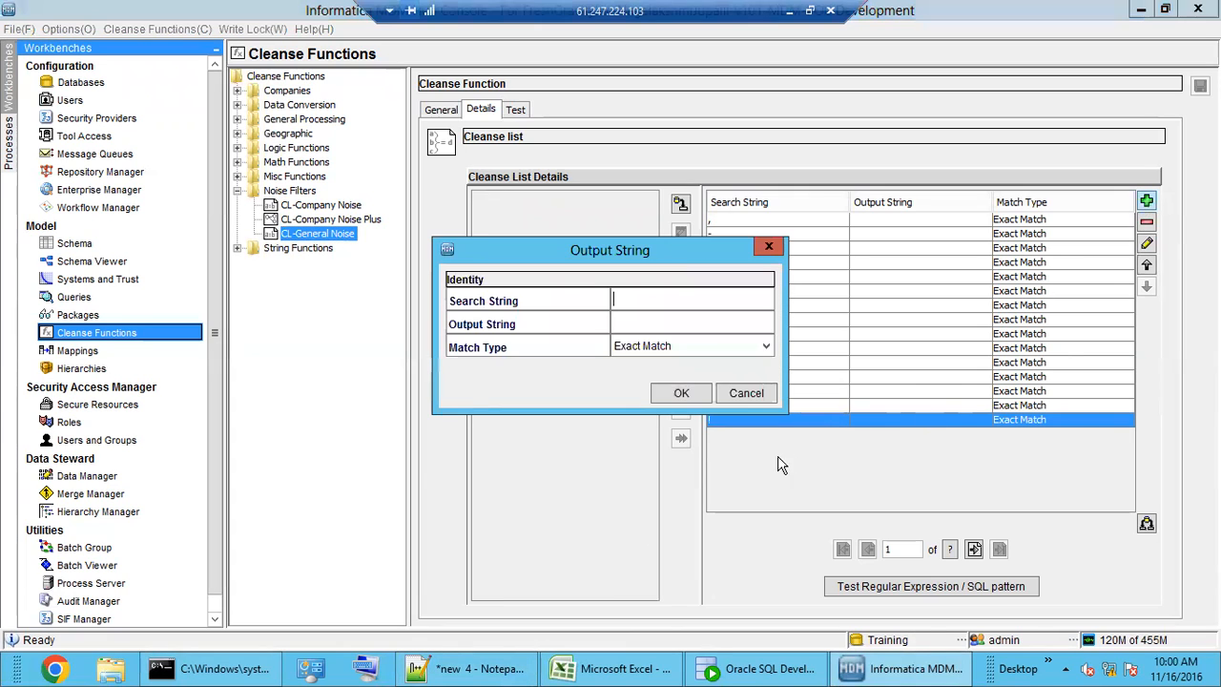
pyautogui.click(642, 302)
pyautogui.write('@')
pyautogui.click(642, 324)
pyautogui.click(679, 395)
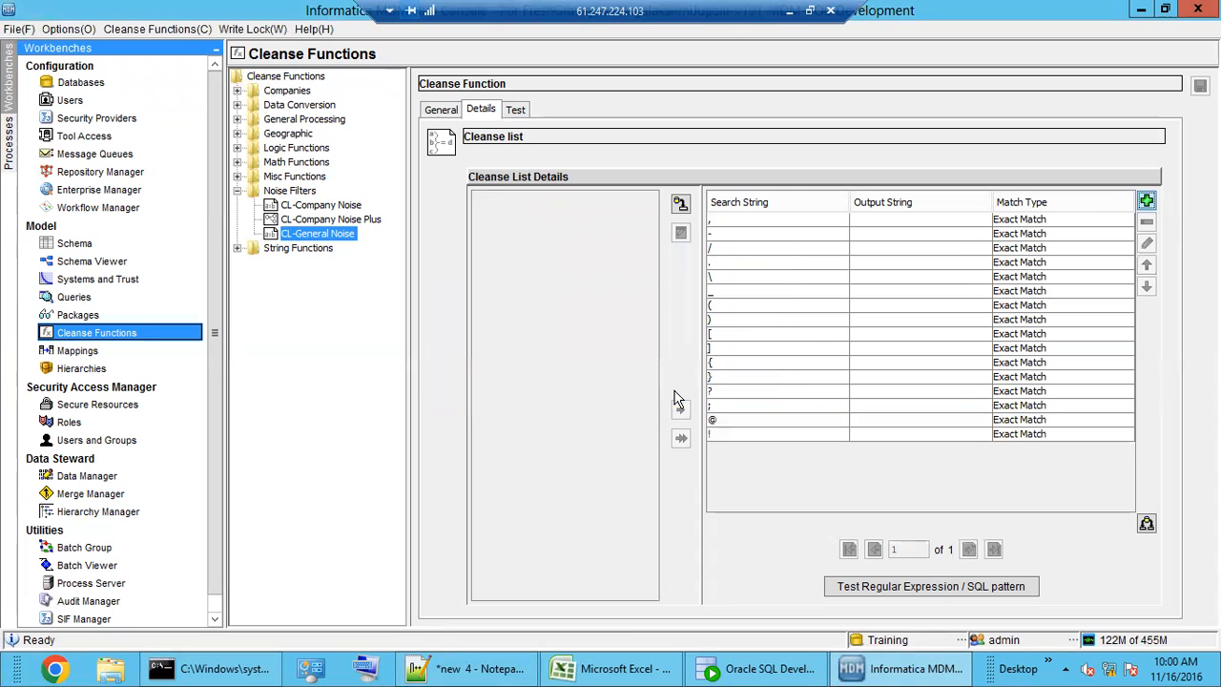
pyautogui.click(730, 424)
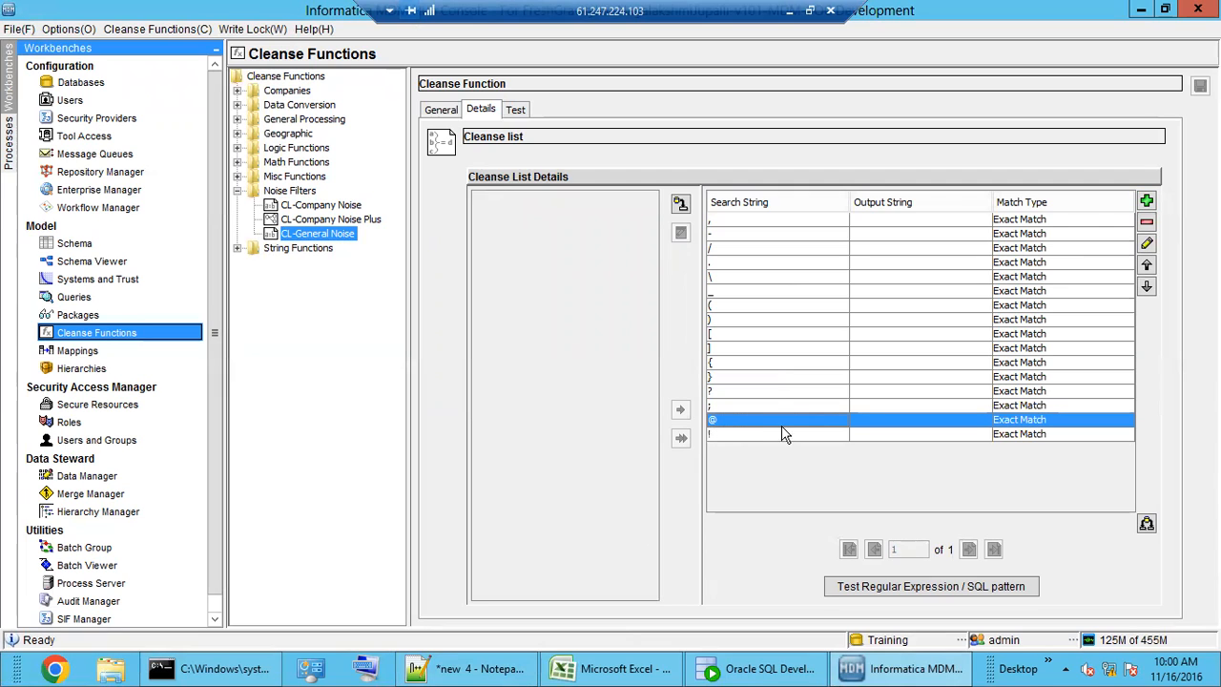
pyautogui.click(1146, 201)
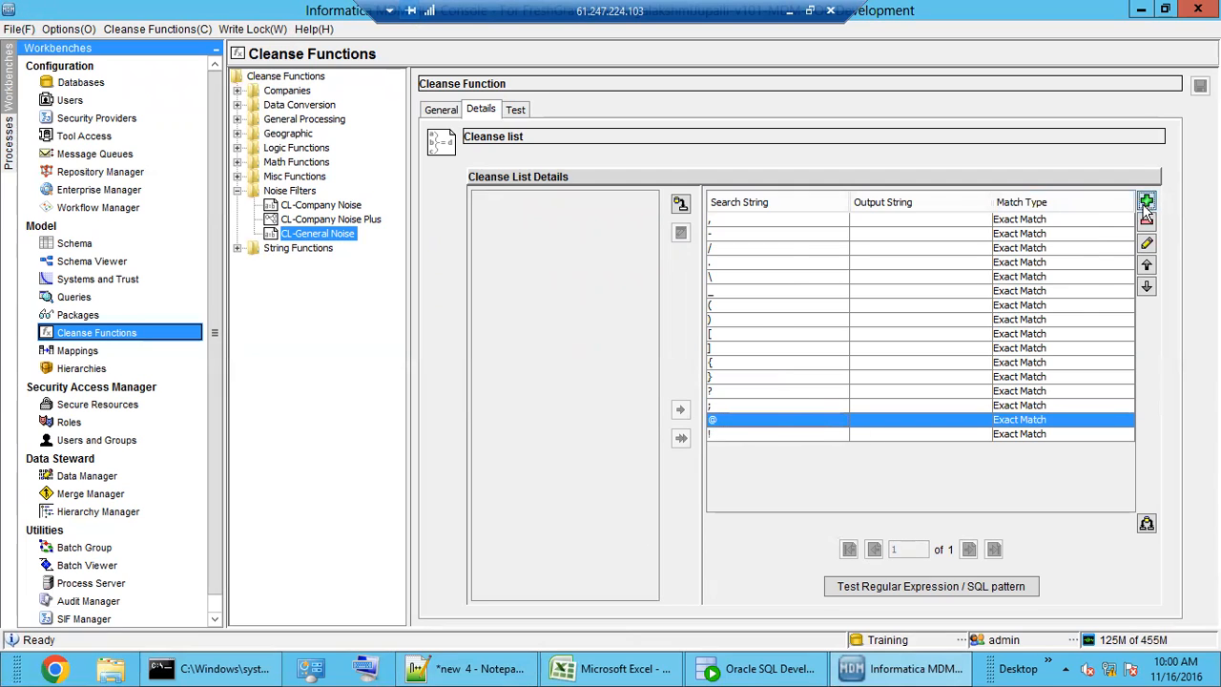
pyautogui.write('.')
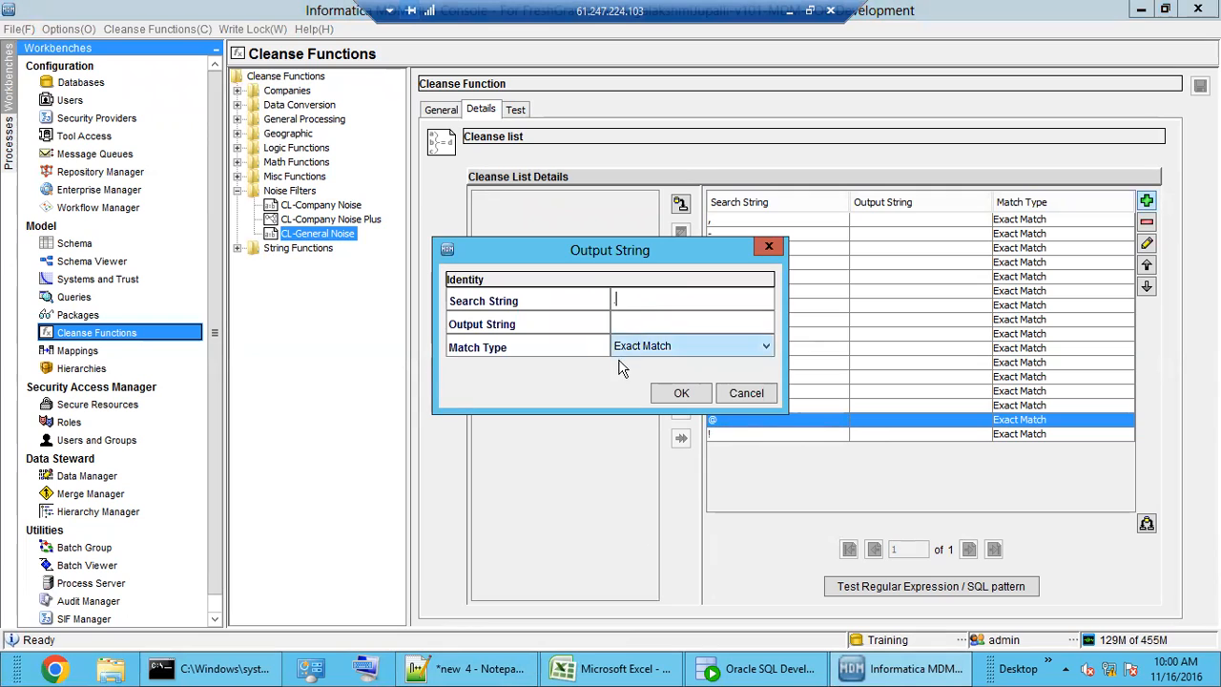
pyautogui.click(678, 393)
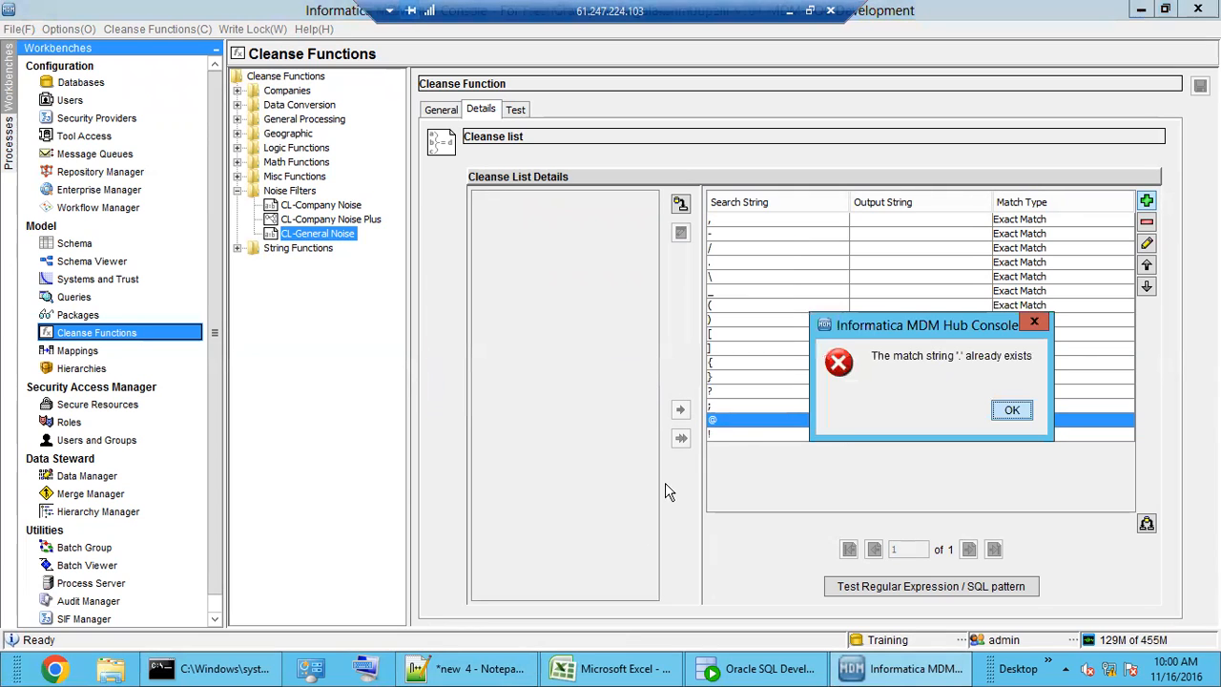
pyautogui.click(1011, 411)
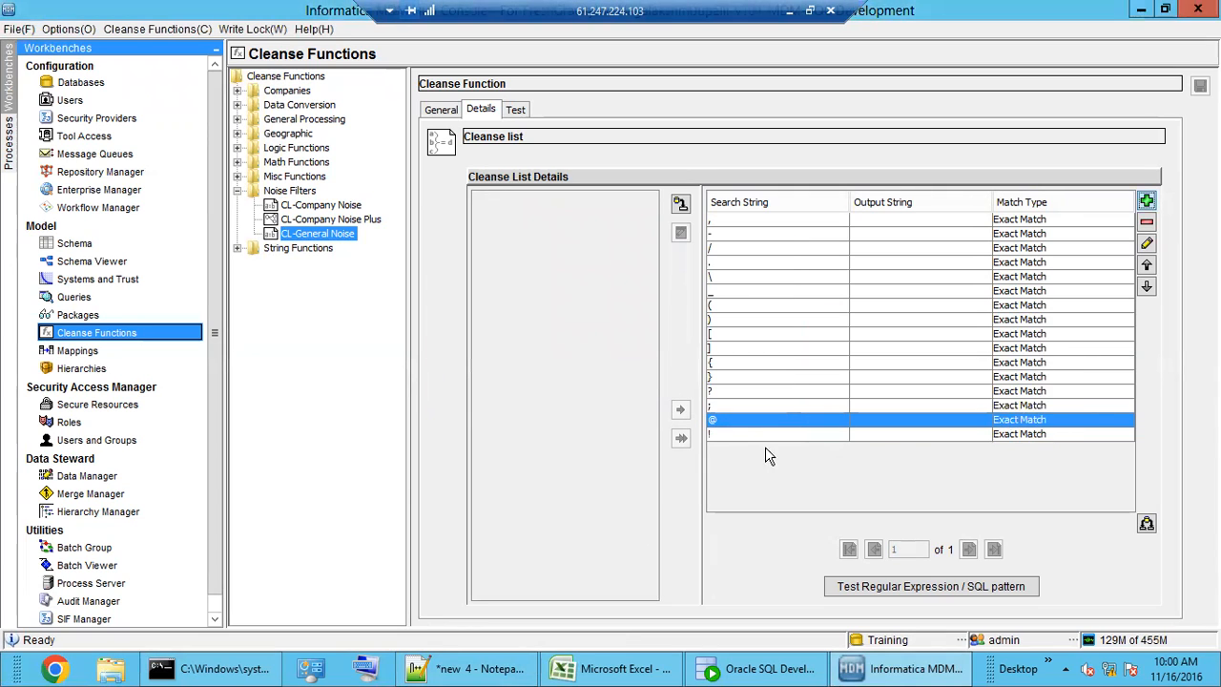
pyautogui.click(737, 263)
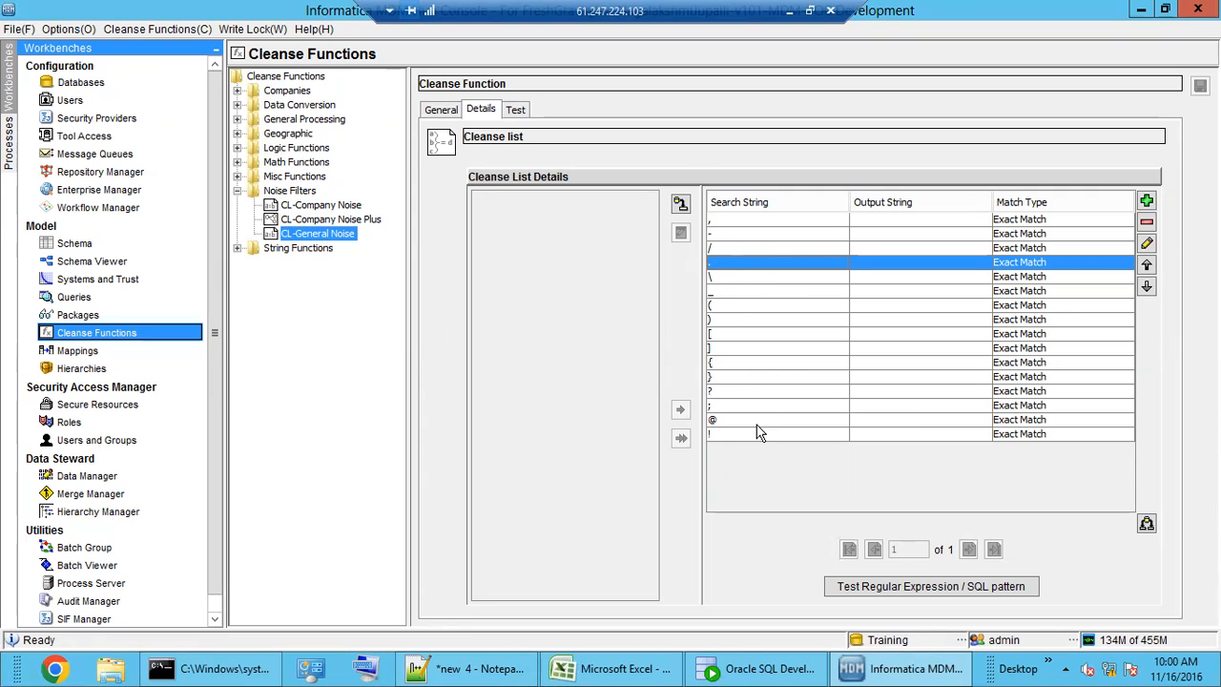
# - Type 'O/P CHAR' as the B1 header on Sheet2, checking the MDM cleanse list in between
pyautogui.click(572, 670)
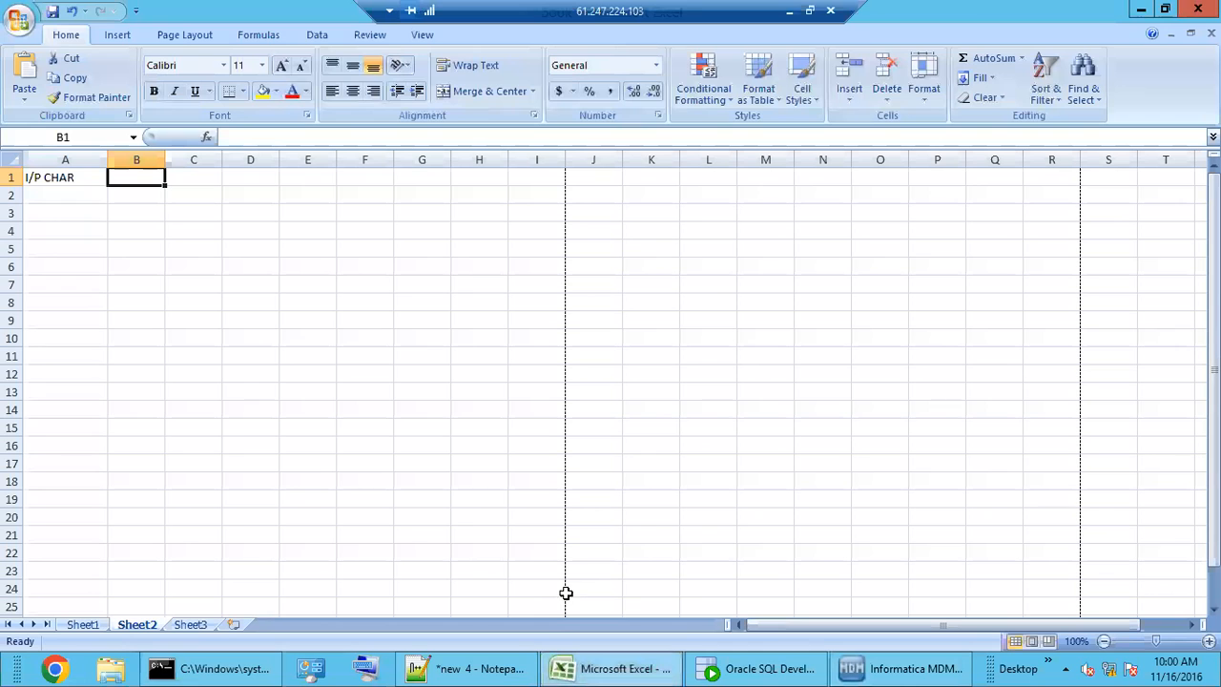
pyautogui.click(625, 666)
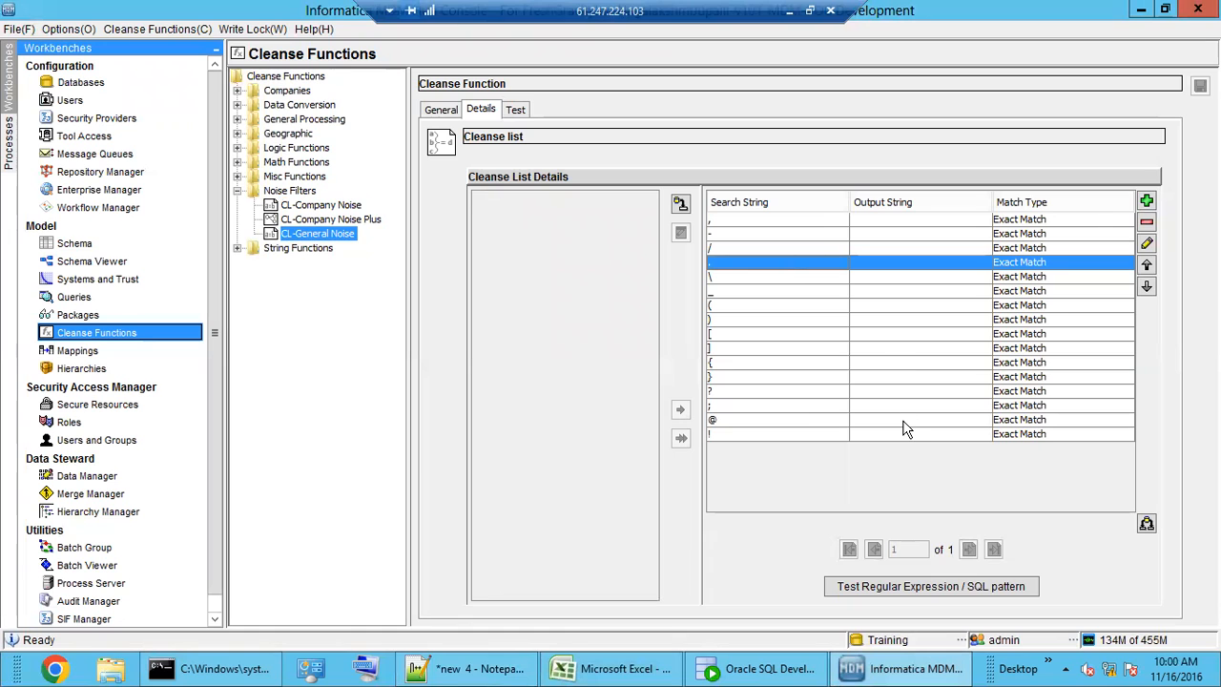
pyautogui.click(598, 671)
pyautogui.write('O')
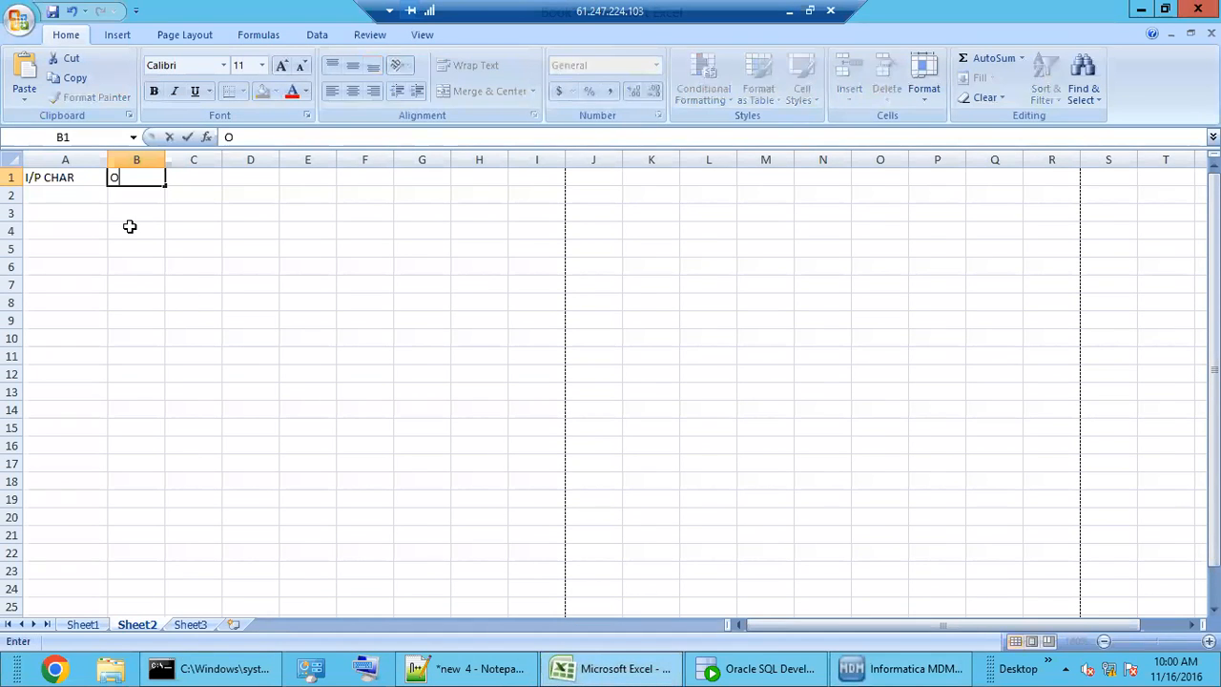
pyautogui.write('/P CHAR')
pyautogui.click(902, 668)
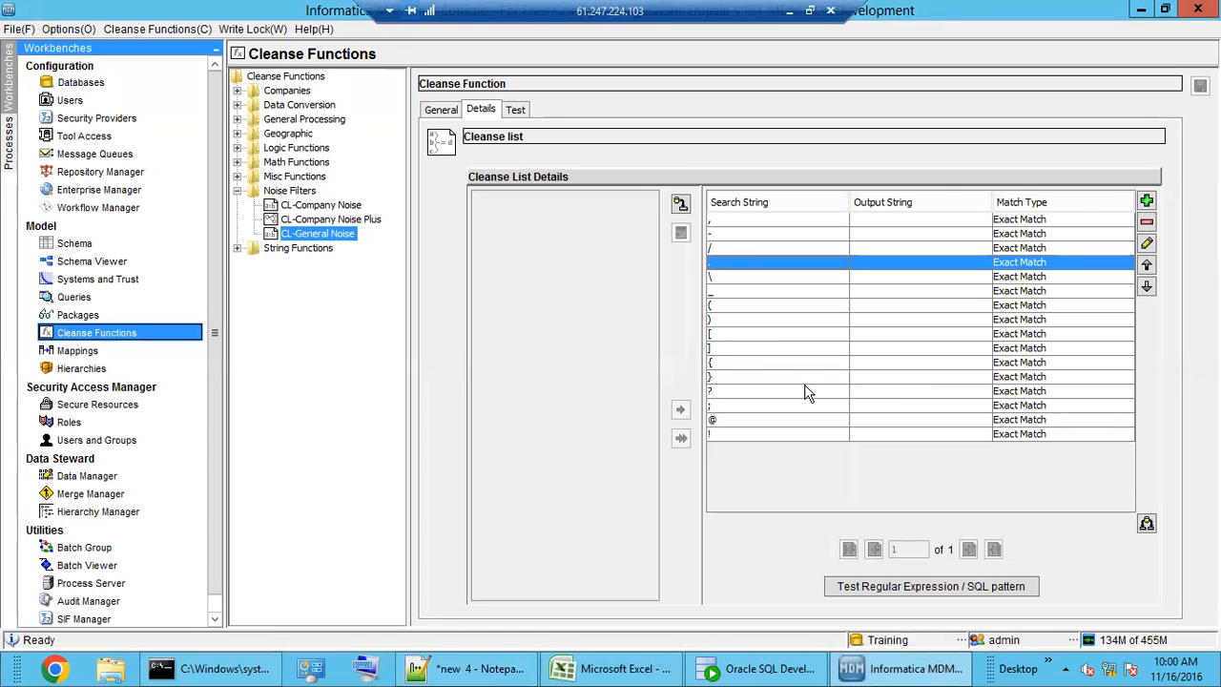
pyautogui.click(600, 670)
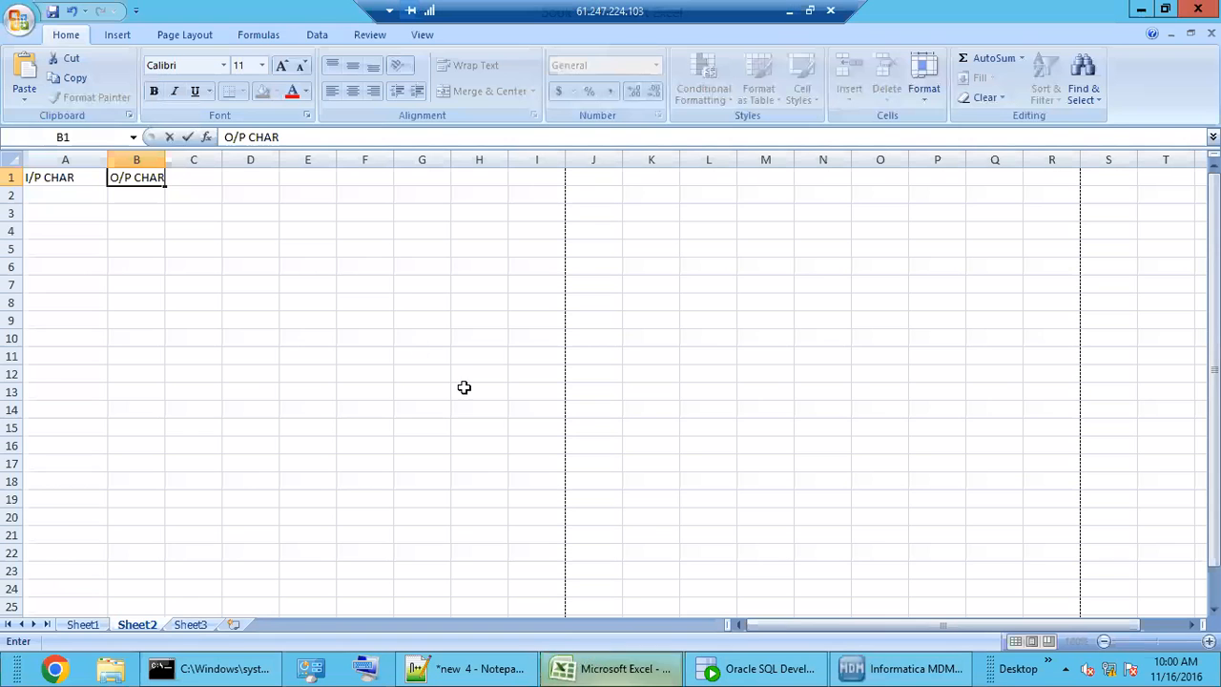
pyautogui.click(70, 202)
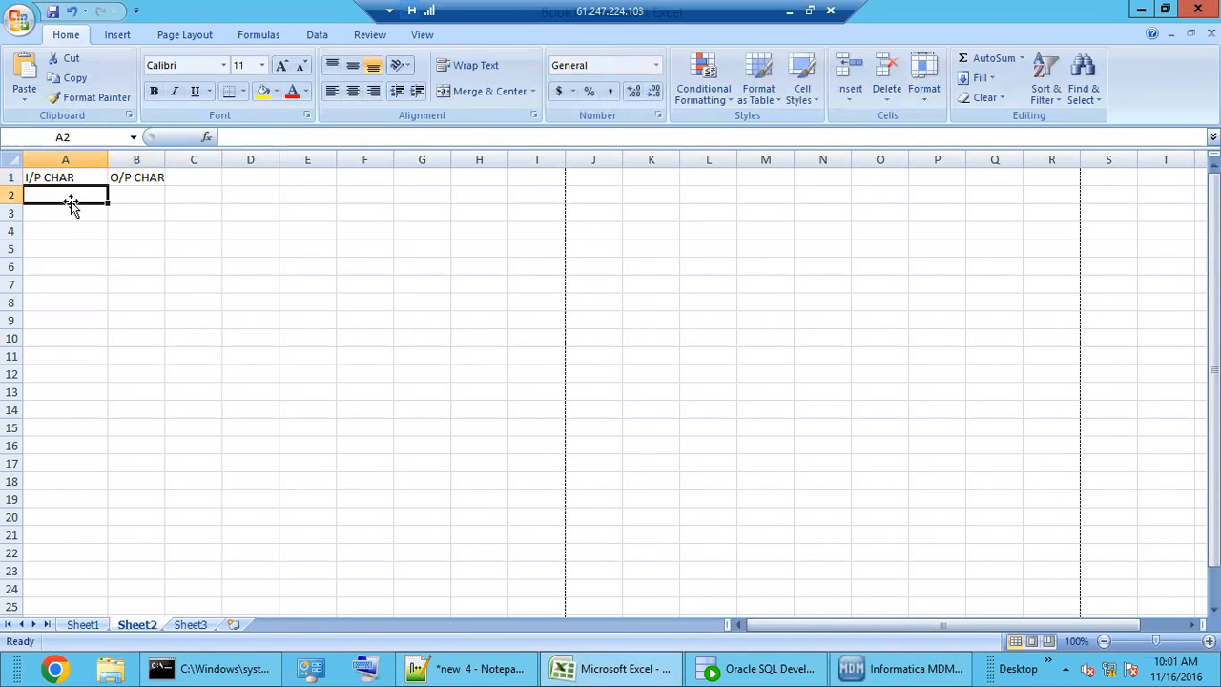
# - Enter U.S.A., UNITED STATE and AMERICA in A2–A4, each with output USA in column B
pyautogui.write('U.')
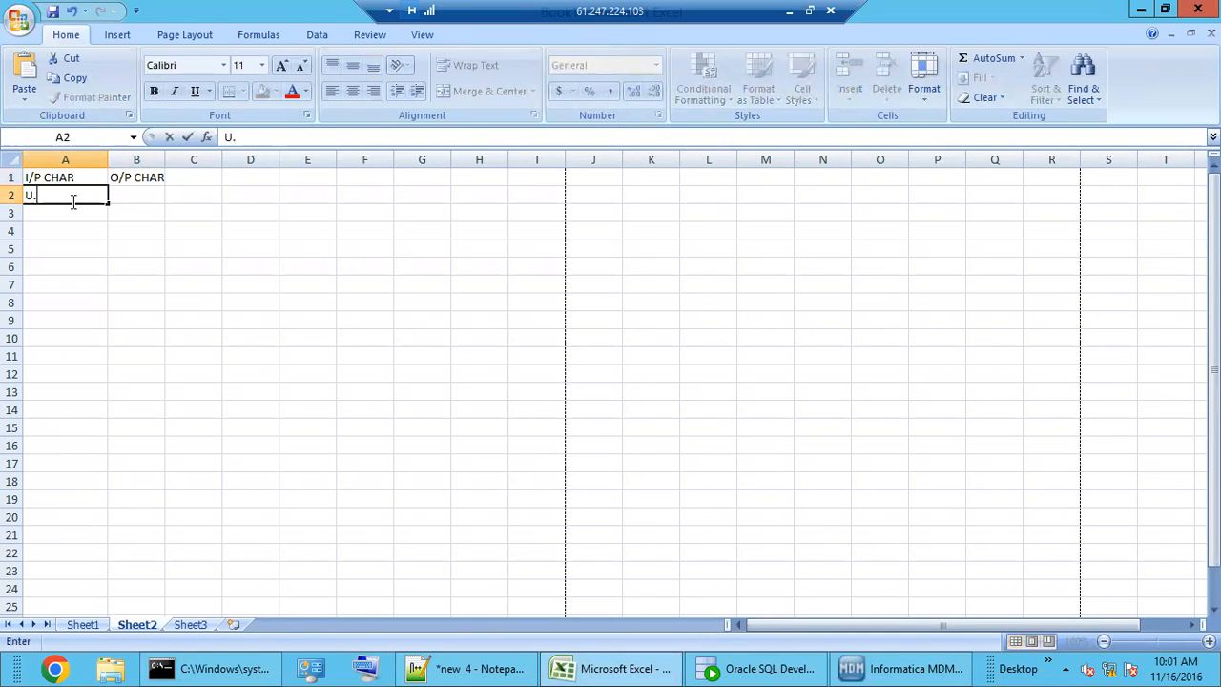
pyautogui.write('S.A.')
pyautogui.click(133, 197)
pyautogui.moveTo(165, 159); pyautogui.dragTo(186, 159)
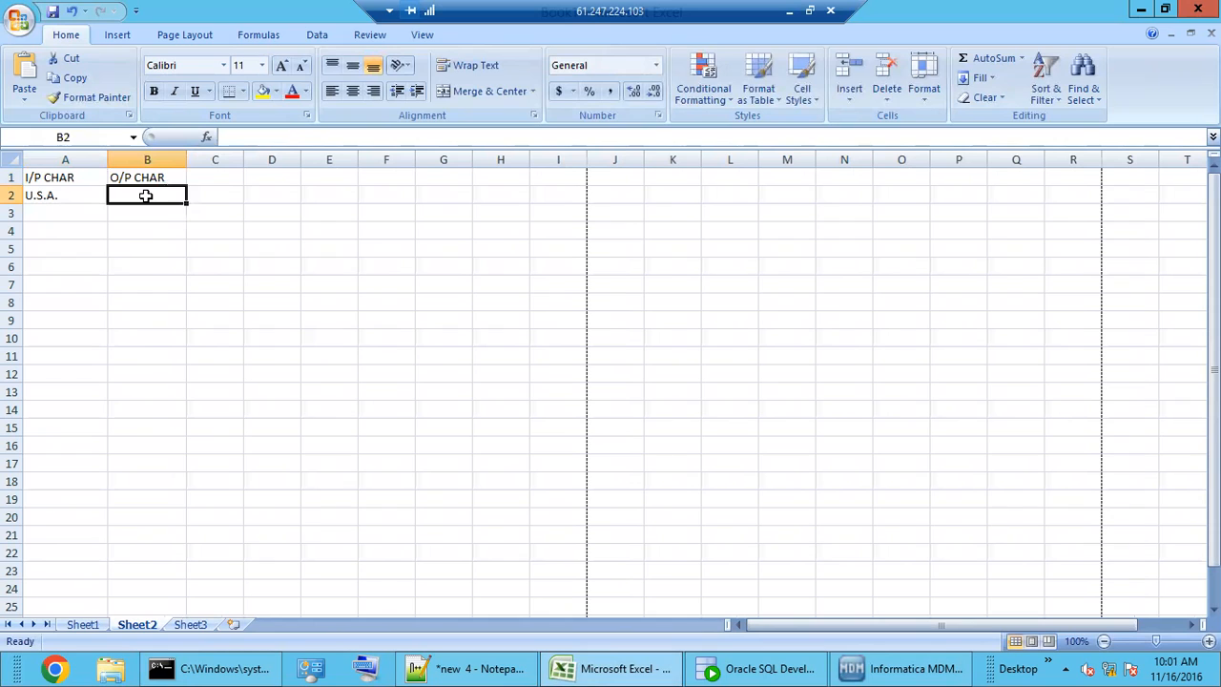
pyautogui.write('USA')
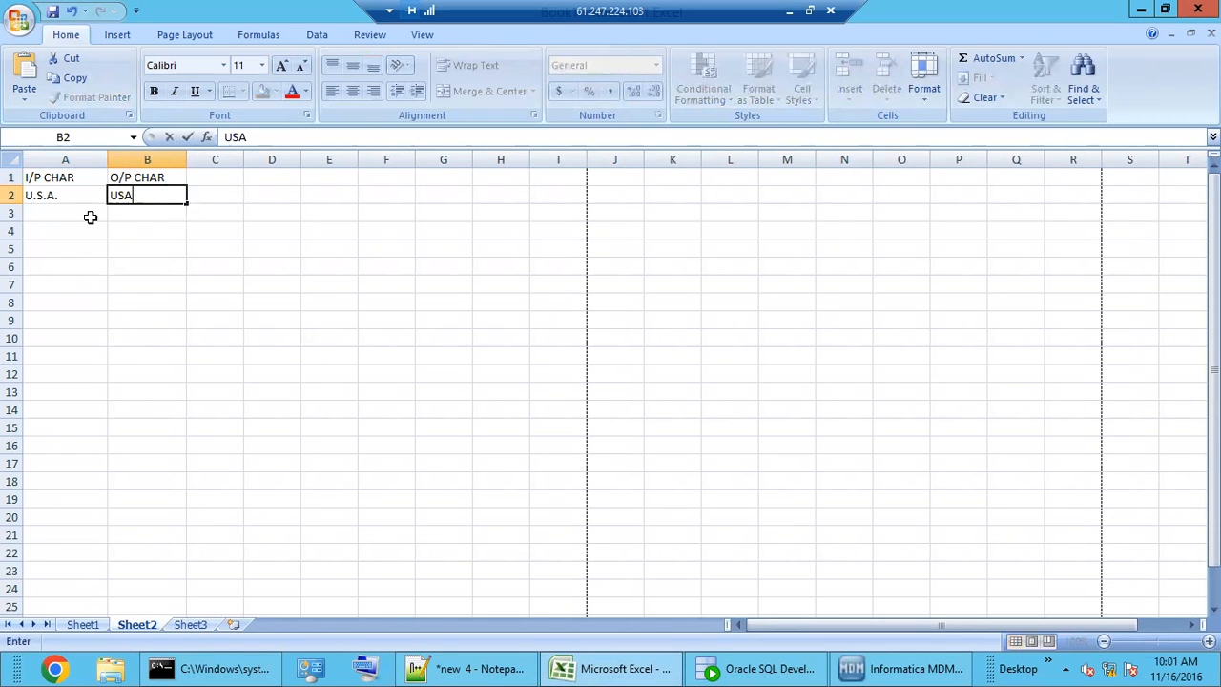
pyautogui.click(73, 217)
pyautogui.write('UNI')
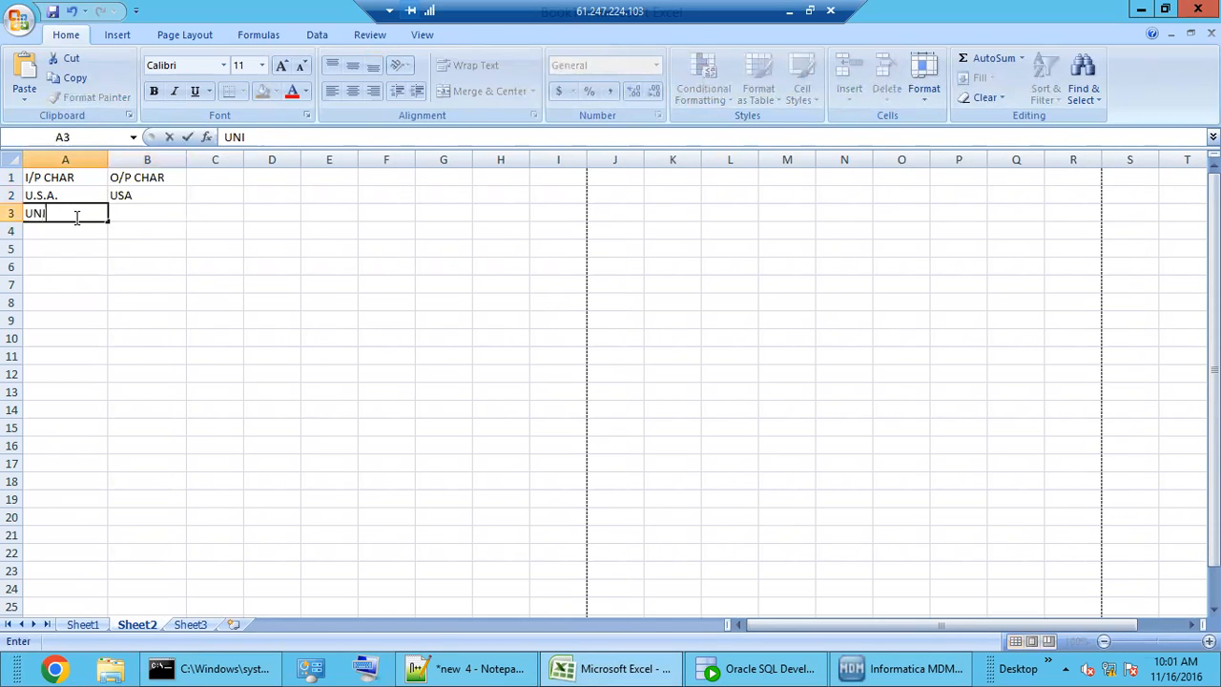
pyautogui.write('TED STATE')
pyautogui.click(133, 212)
pyautogui.write('USA')
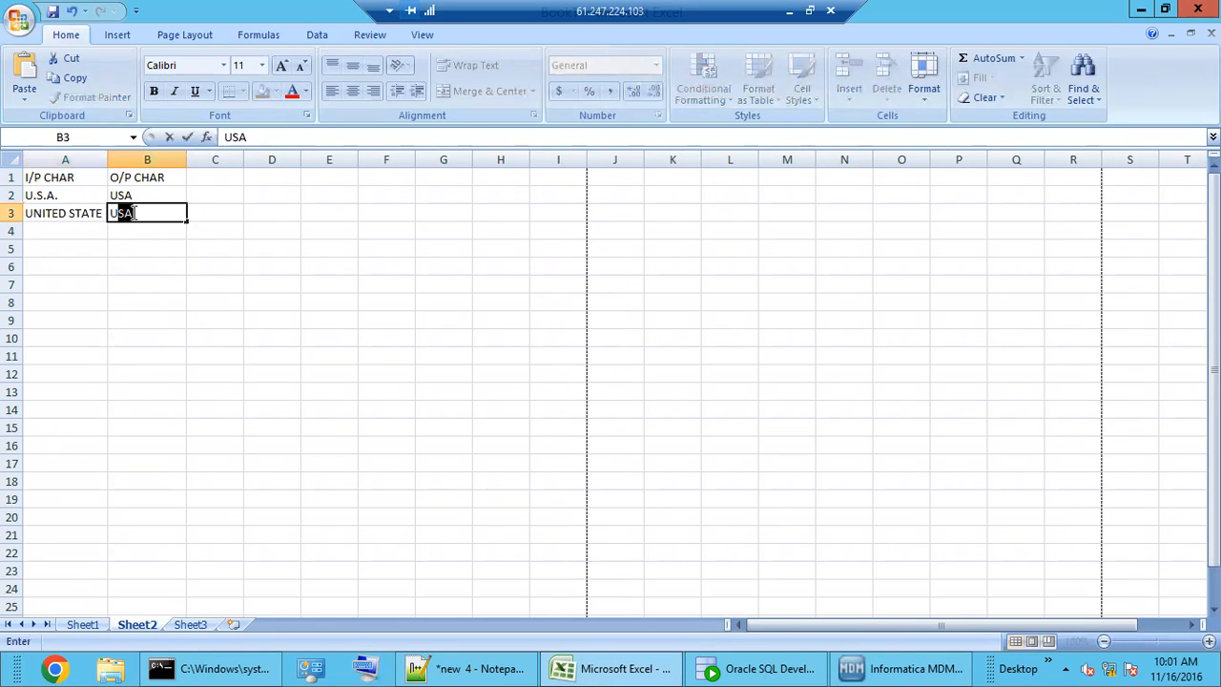
pyautogui.click(70, 234)
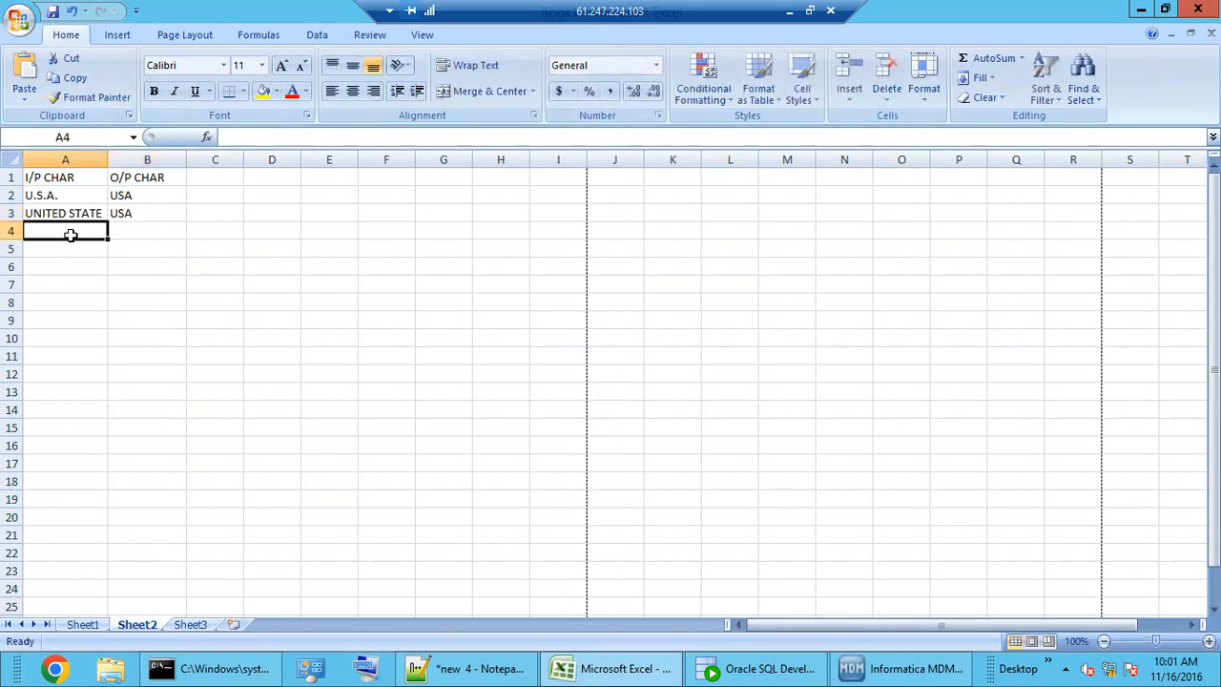
pyautogui.write('AMERICA')
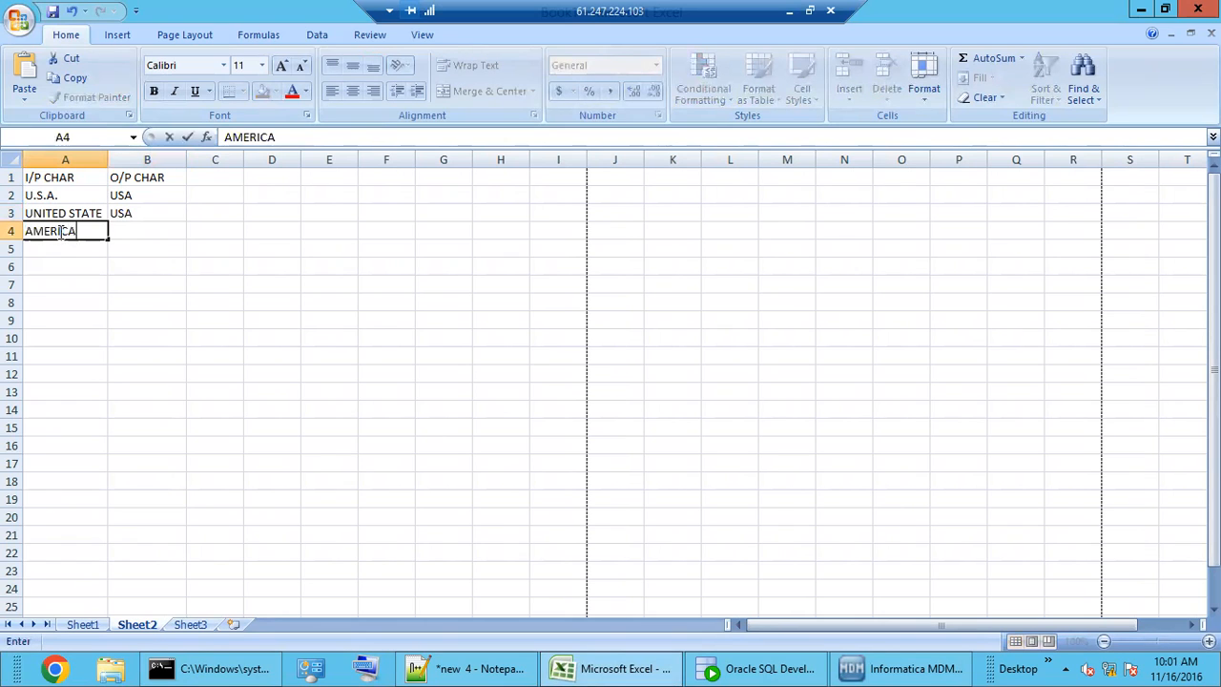
pyautogui.click(125, 232)
pyautogui.write('USA')
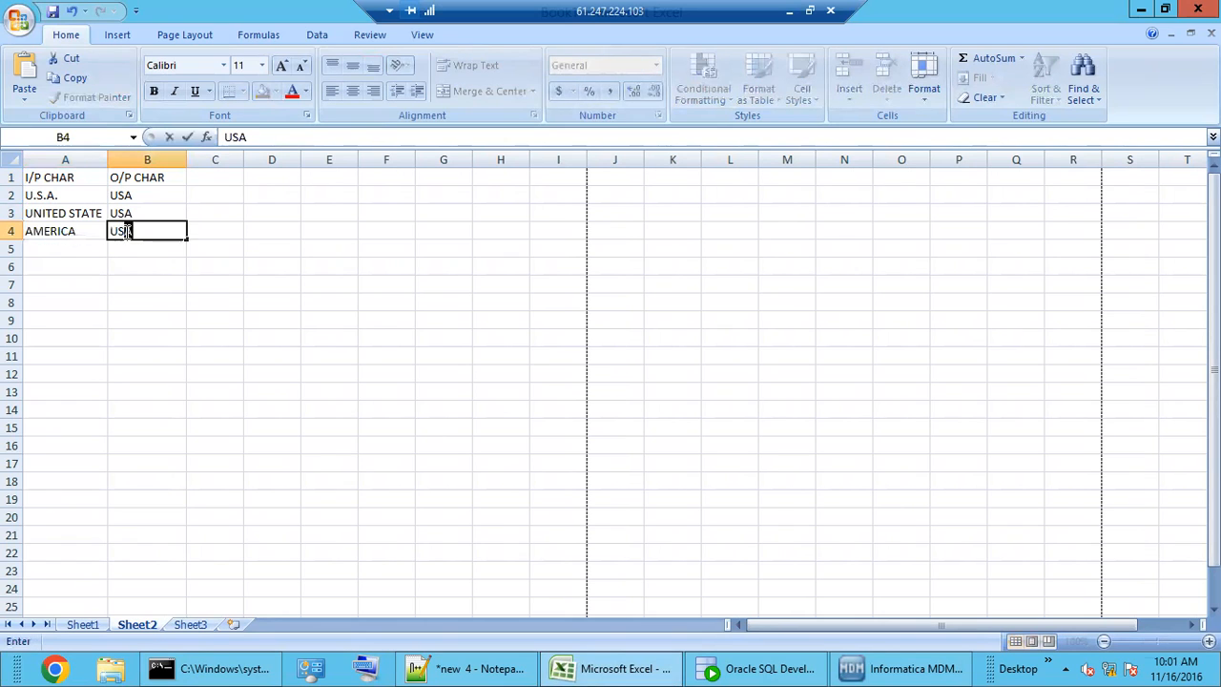
# - Fill the A1:B1 header cells yellow and fit column A to its longest entry
pyautogui.moveTo(69, 178); pyautogui.dragTo(197, 141)
pyautogui.click(262, 91)
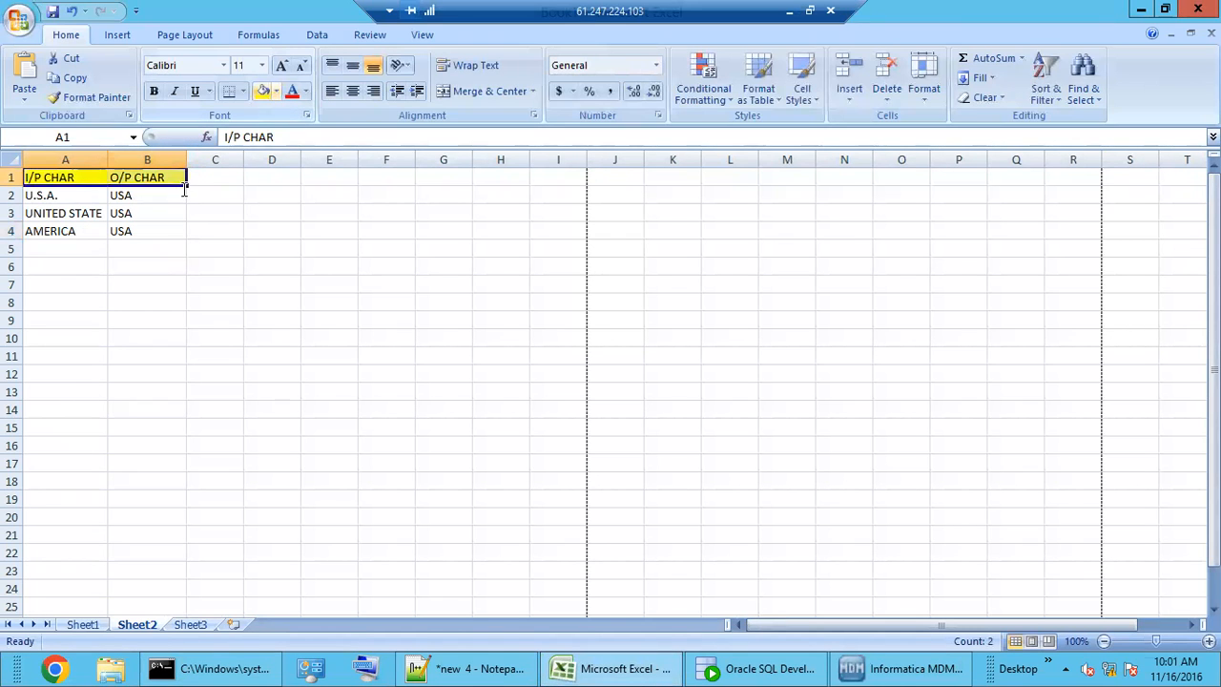
pyautogui.click(143, 301)
pyautogui.click(82, 195)
pyautogui.click(88, 216)
pyautogui.click(82, 230)
pyautogui.doubleClick(106, 163)
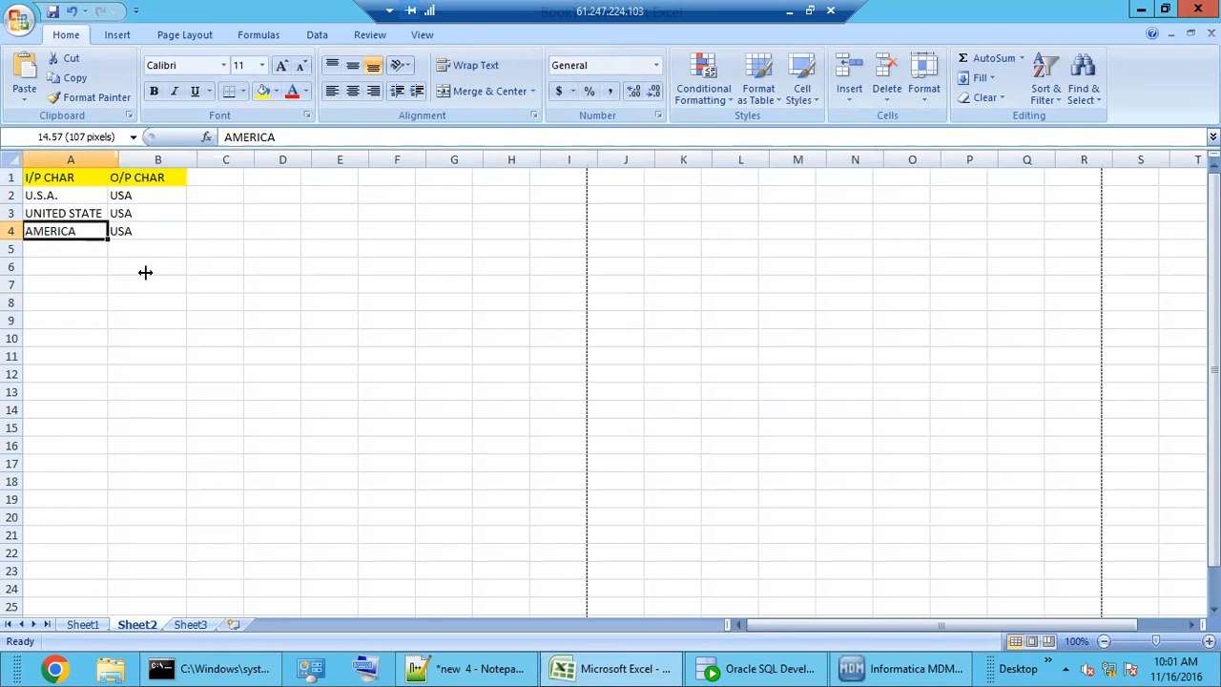
pyautogui.click(144, 272)
# - Review the input values U.S.A., UNITED STATE and AMERICA in A2:A4
pyautogui.moveTo(77, 197); pyautogui.dragTo(82, 231)
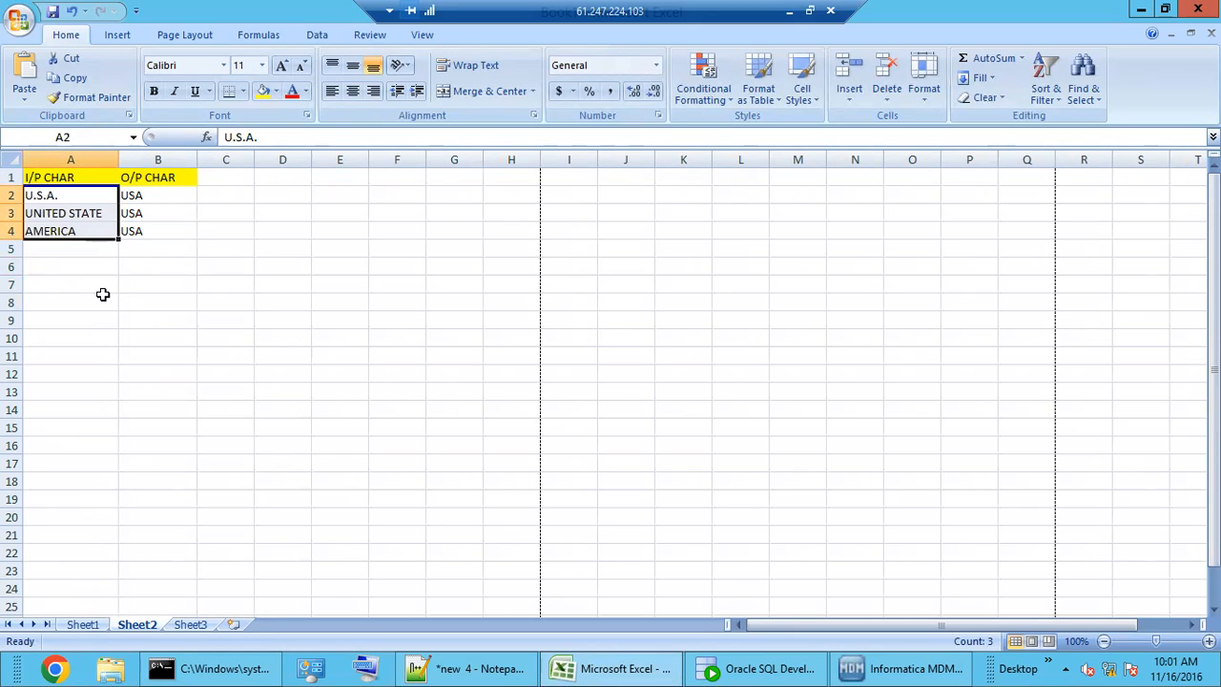
pyautogui.click(81, 215)
pyautogui.click(108, 196)
pyautogui.click(99, 209)
pyautogui.click(82, 232)
pyautogui.click(62, 195)
pyautogui.keyDown('shift'); pyautogui.click(69, 231); pyautogui.keyUp('shift')
pyautogui.click(70, 198)
pyautogui.click(71, 217)
pyautogui.click(70, 230)
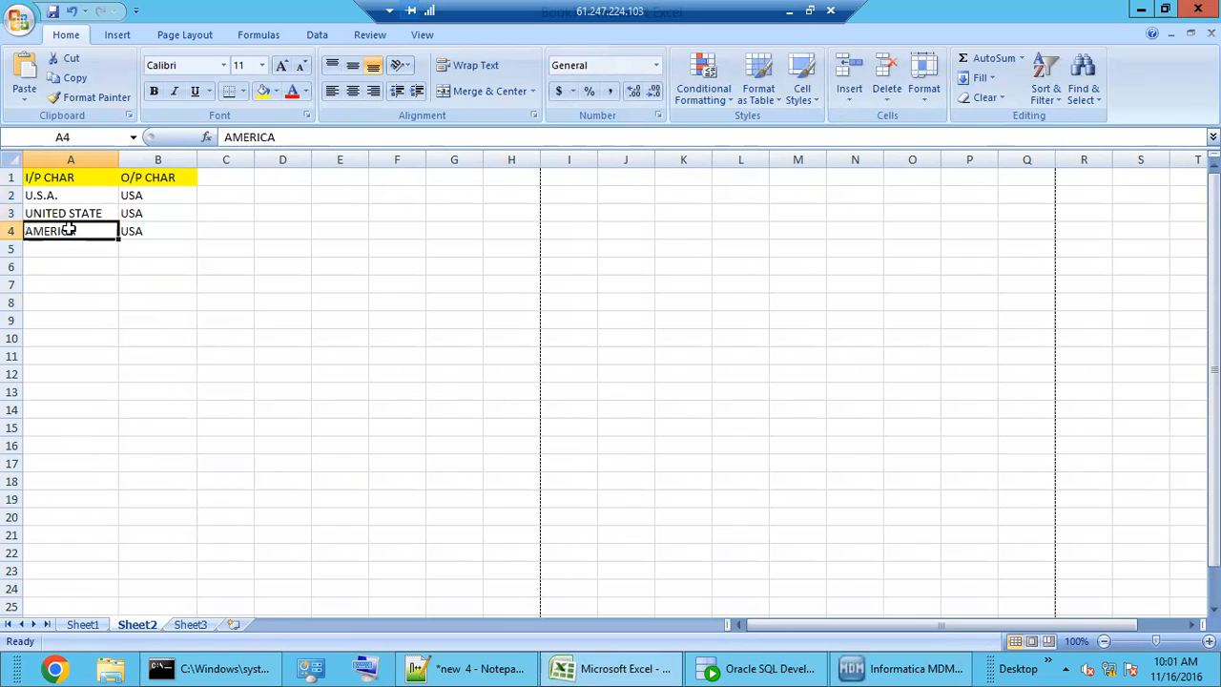
pyautogui.click(68, 278)
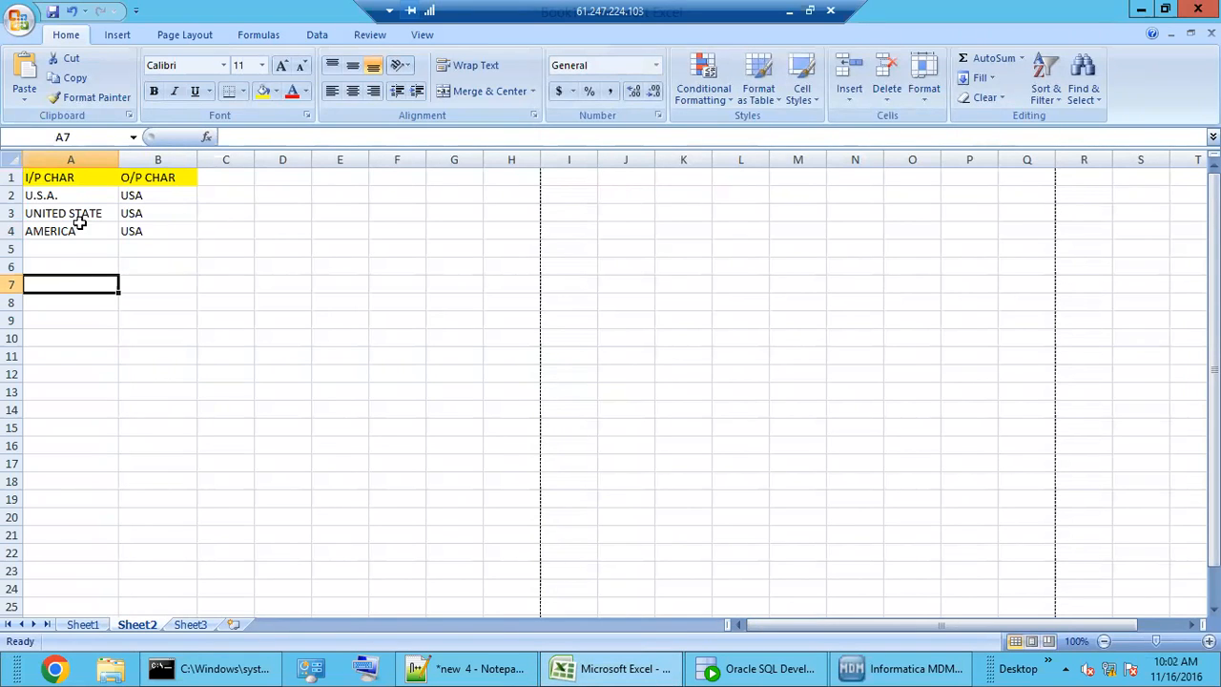
# - Compare each input in A2:A4 with its USA output in column B
pyautogui.moveTo(68, 194); pyautogui.dragTo(76, 235)
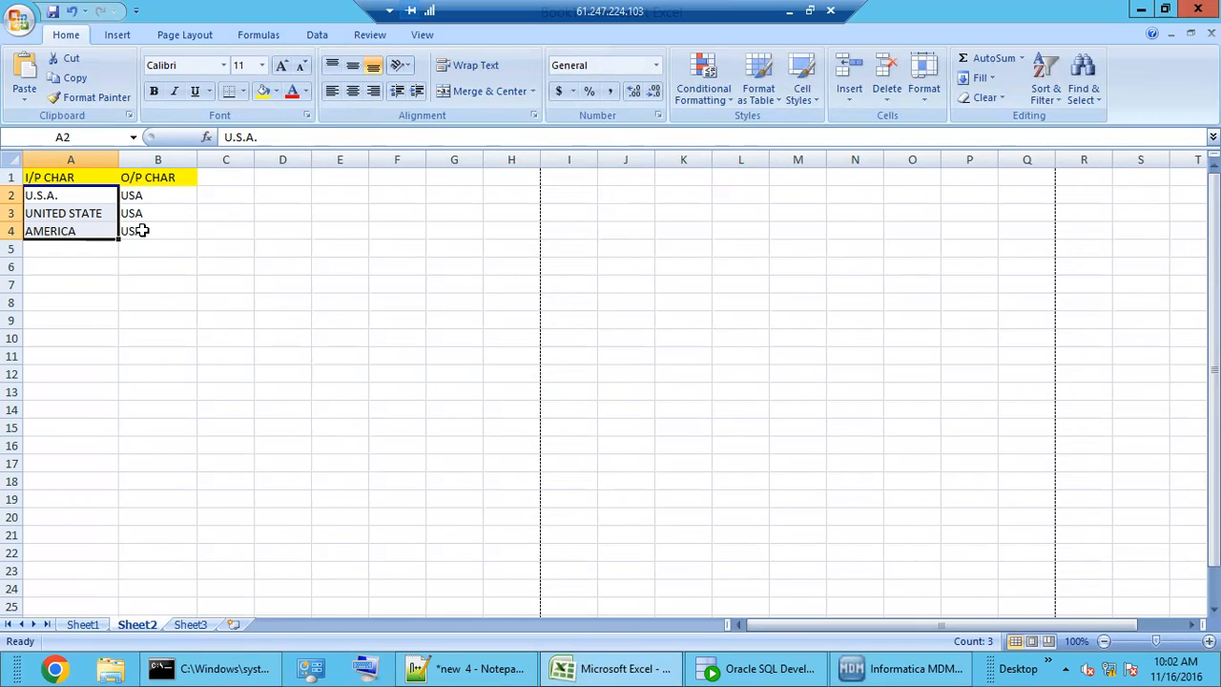
pyautogui.click(69, 198)
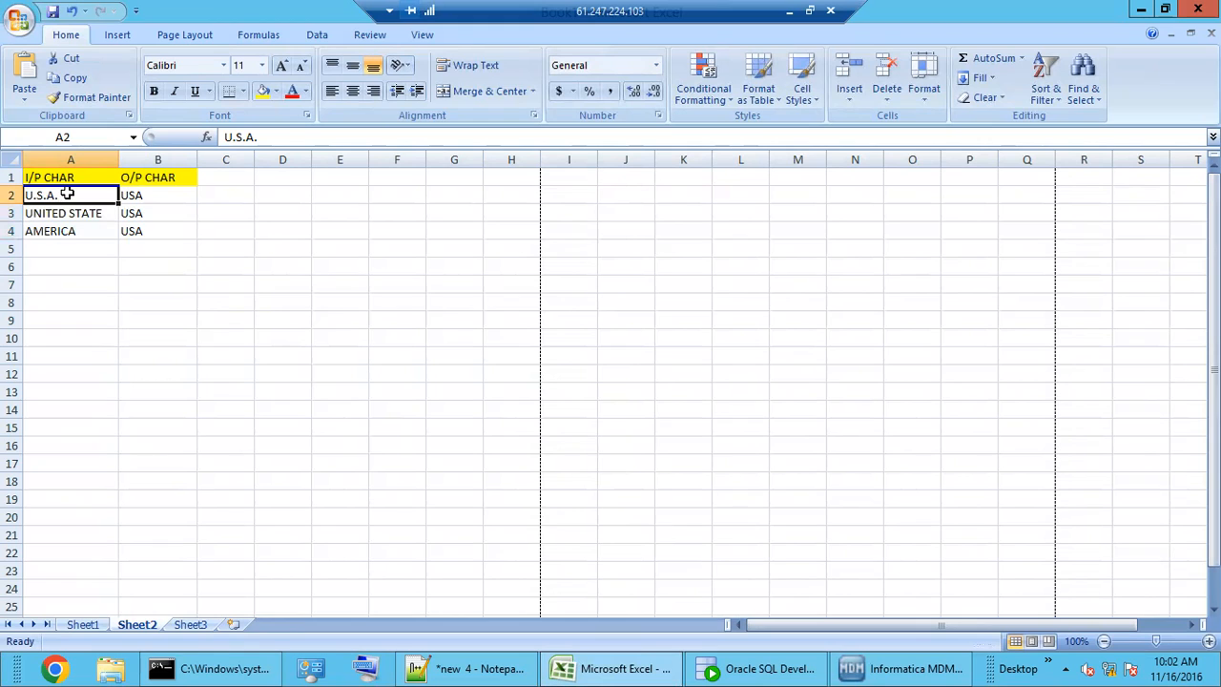
pyautogui.click(132, 196)
pyautogui.click(91, 210)
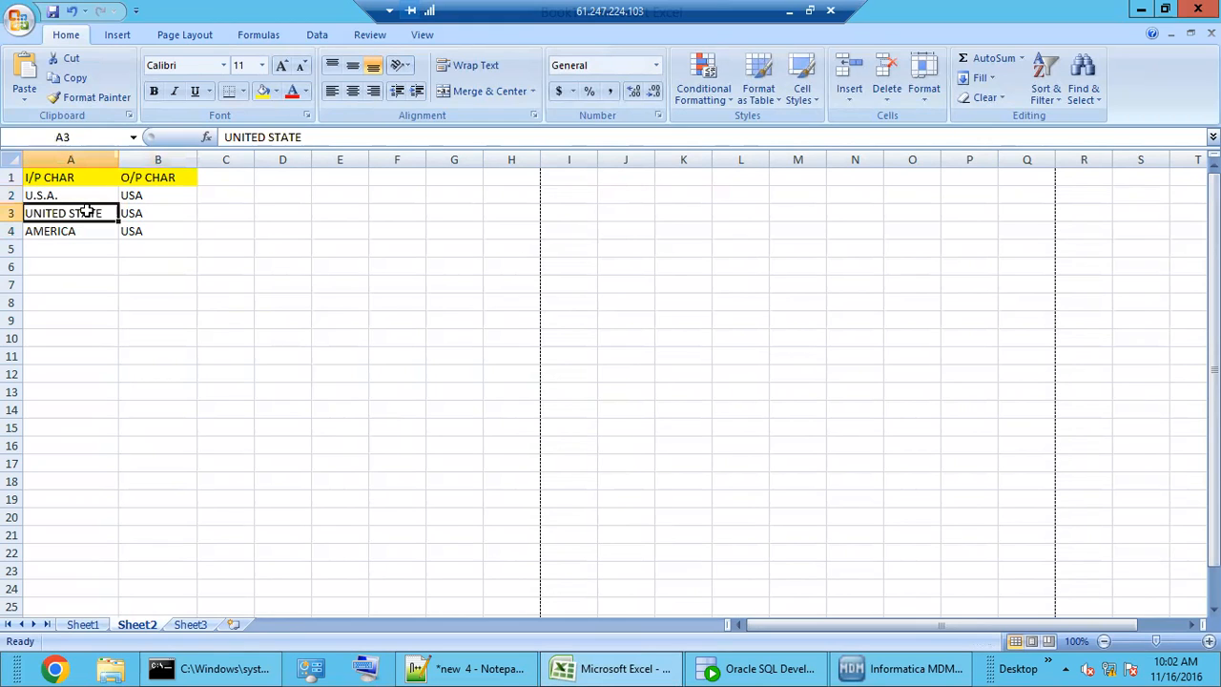
pyautogui.click(136, 212)
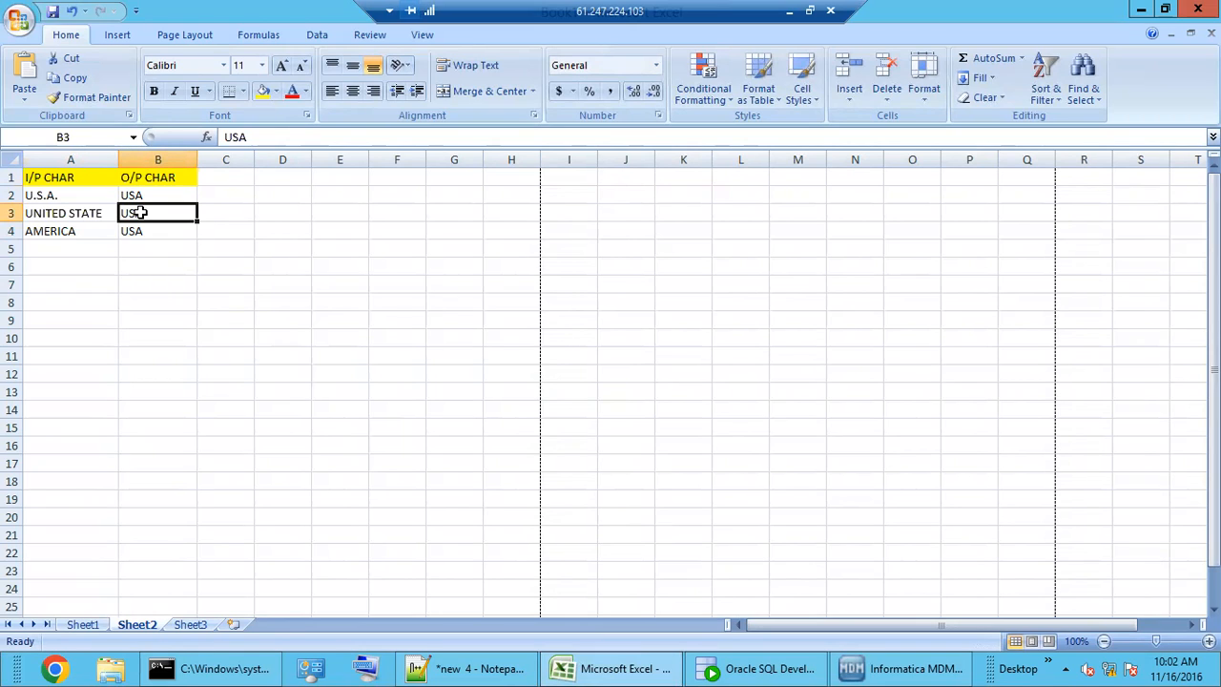
pyautogui.click(77, 234)
pyautogui.click(72, 198)
pyautogui.moveTo(70, 213); pyautogui.dragTo(77, 231)
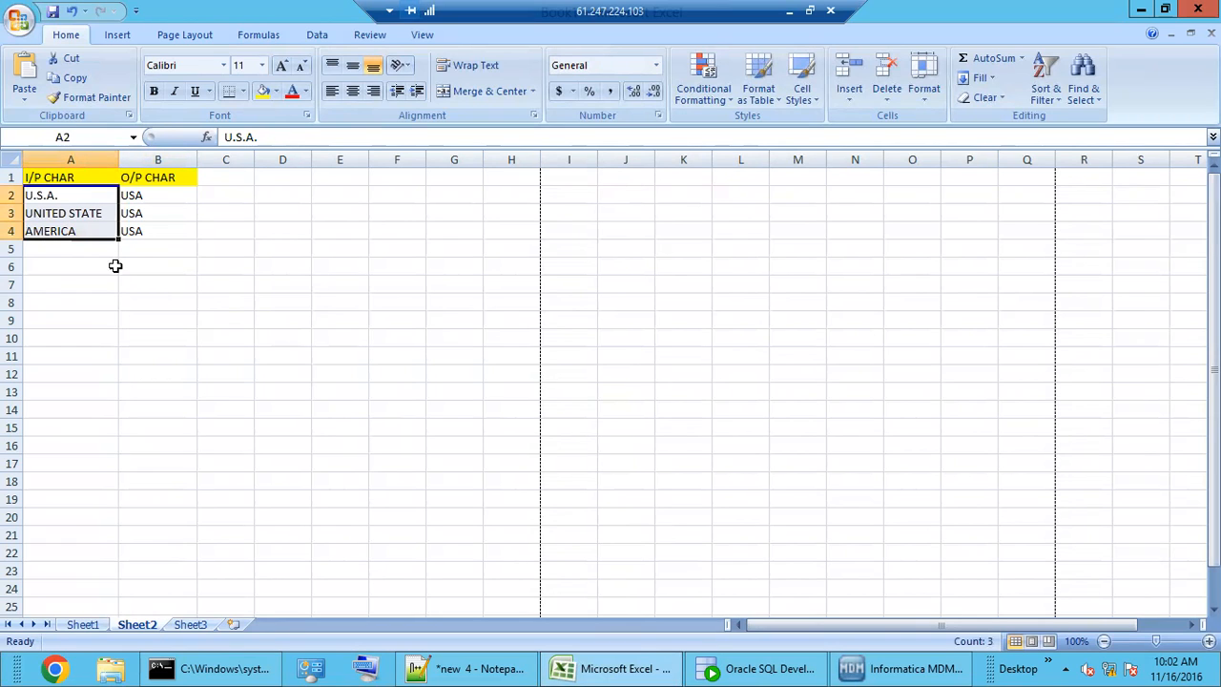
pyautogui.click(143, 231)
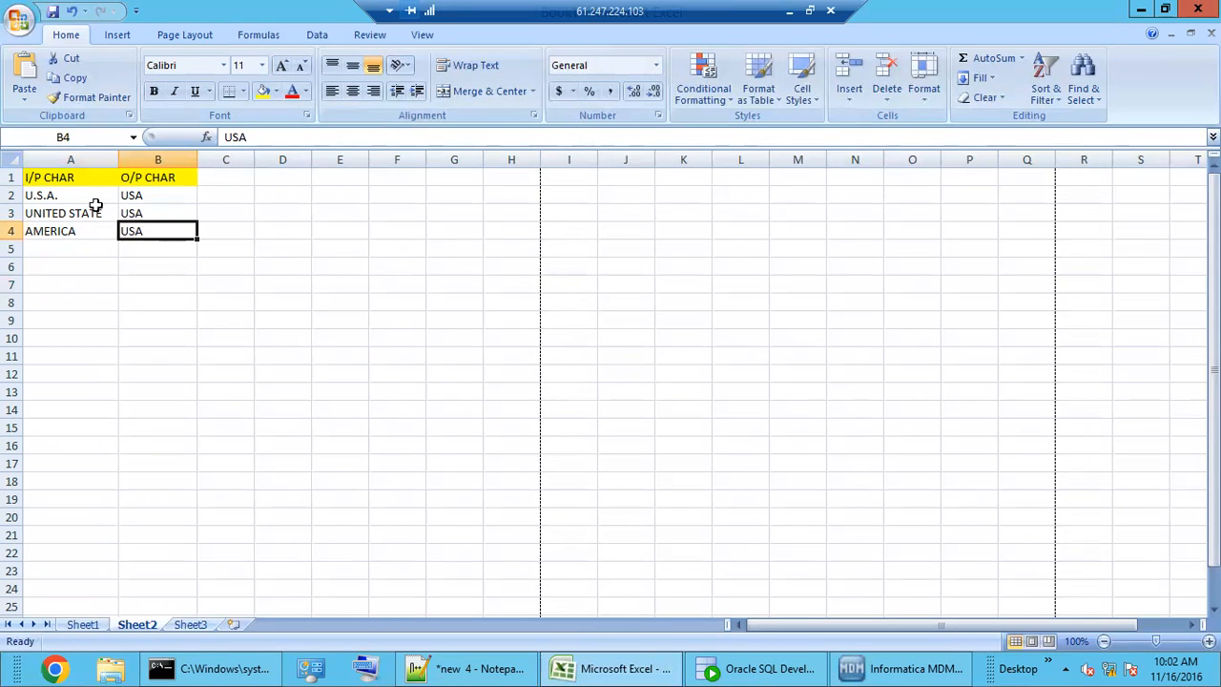
pyautogui.moveTo(82, 194); pyautogui.dragTo(80, 229)
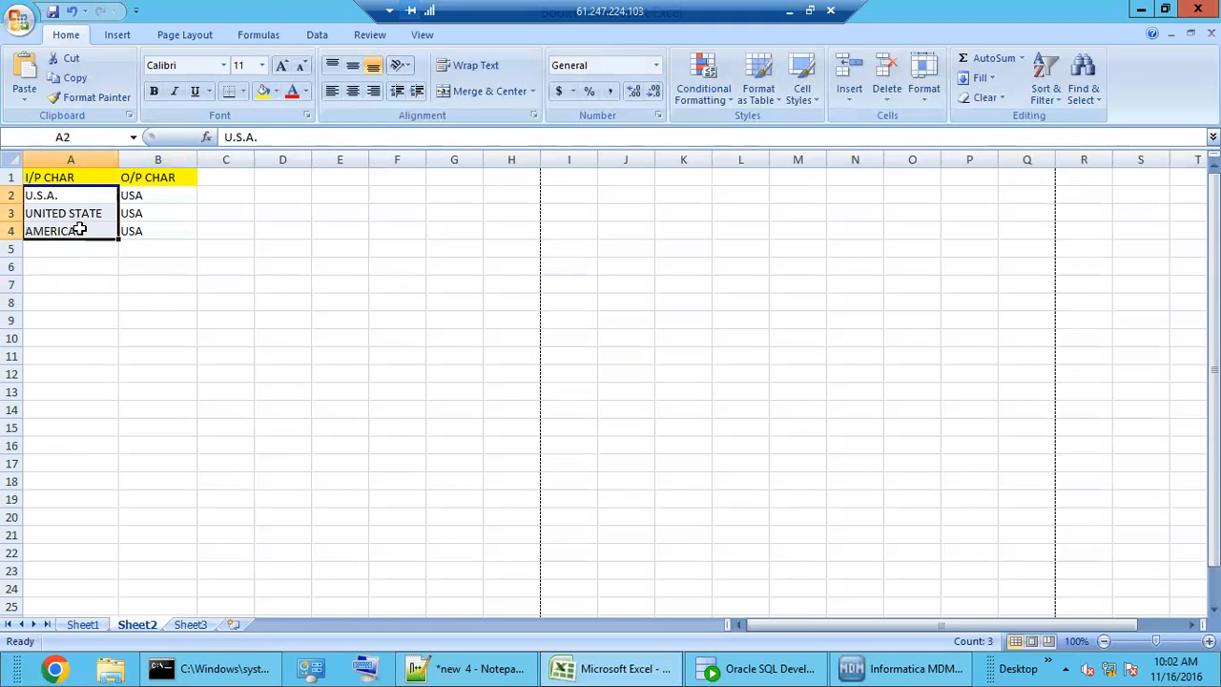
pyautogui.click(54, 196)
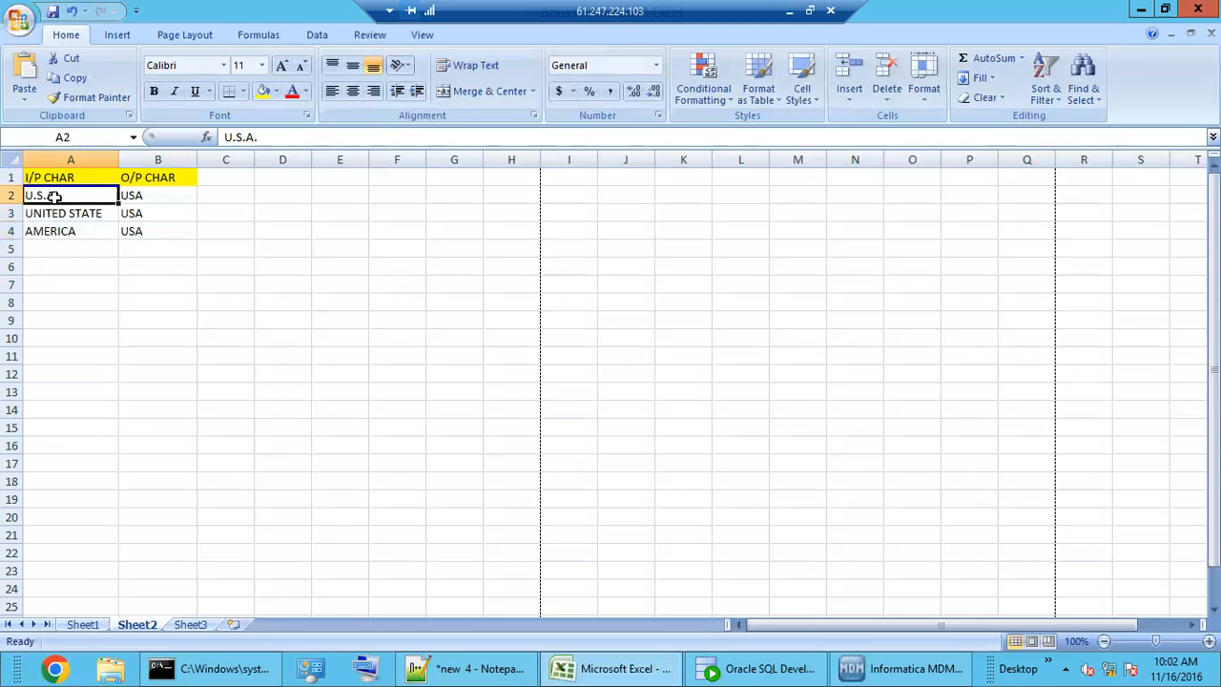
pyautogui.click(152, 194)
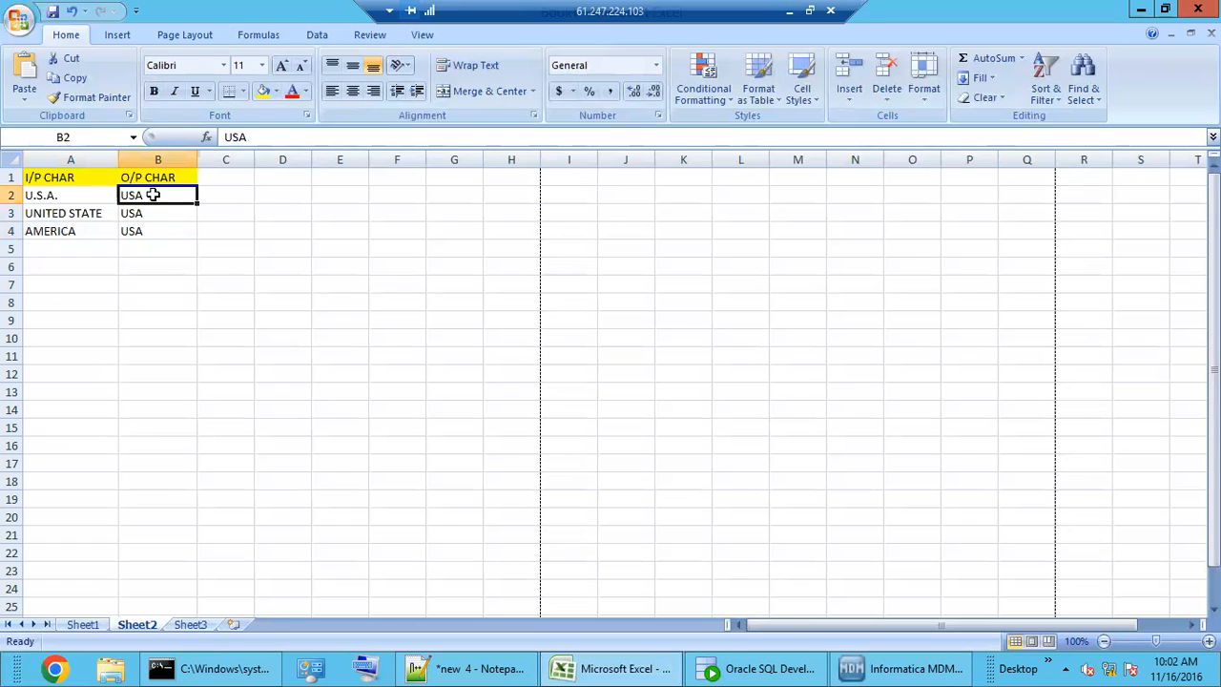
pyautogui.click(75, 212)
pyautogui.click(158, 212)
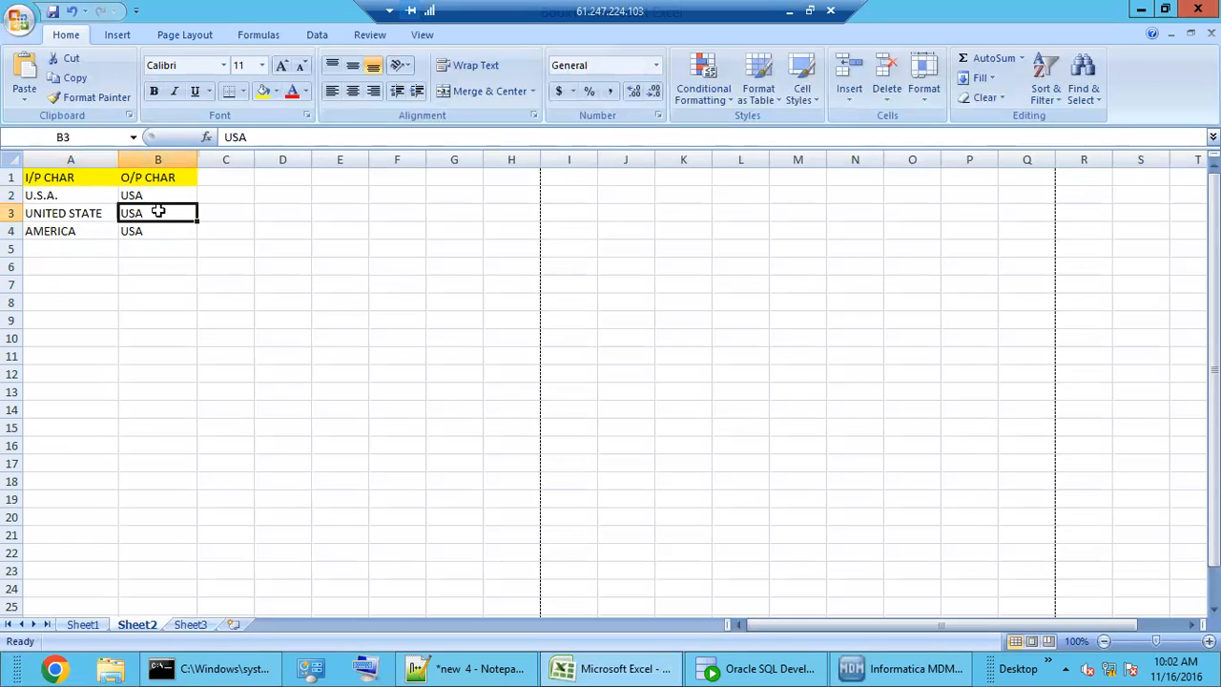
pyautogui.click(98, 229)
pyautogui.click(131, 229)
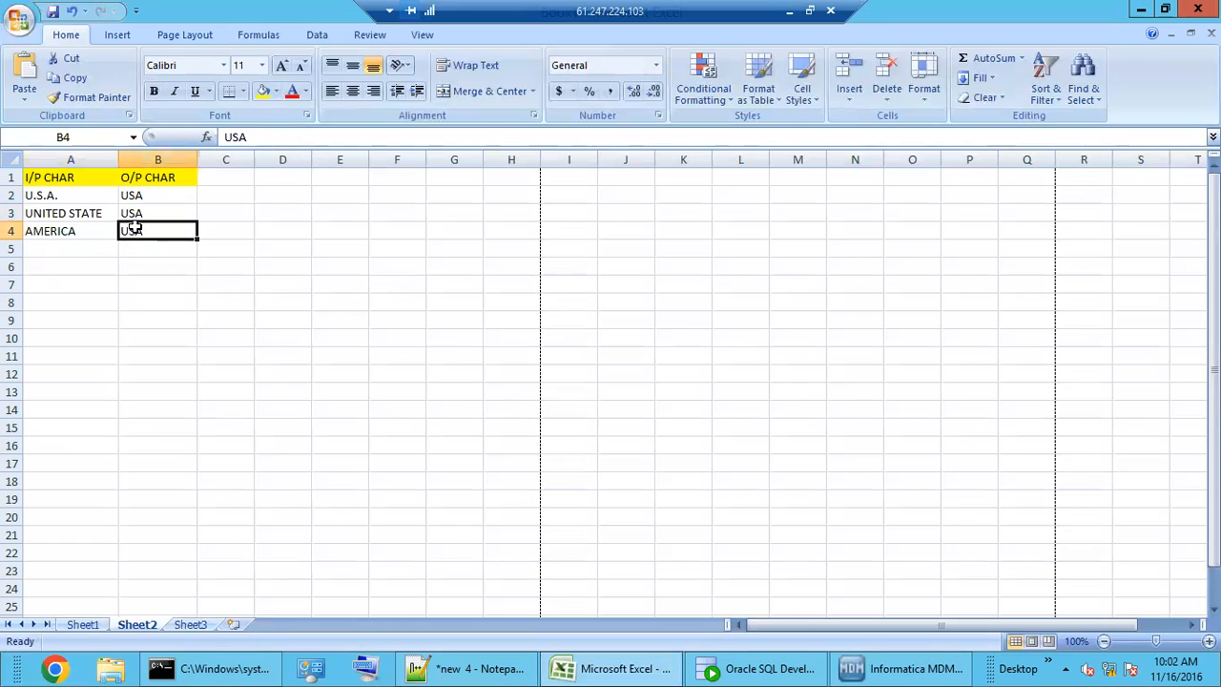
pyautogui.moveTo(57, 195); pyautogui.dragTo(54, 230)
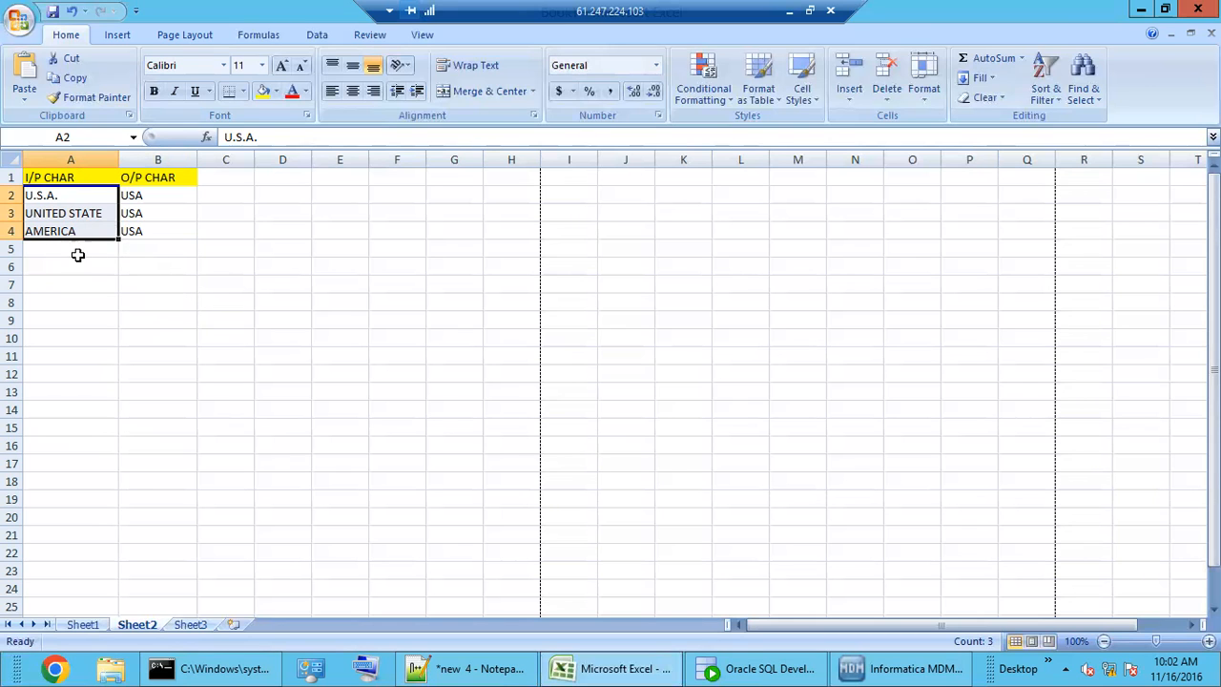
pyautogui.click(868, 670)
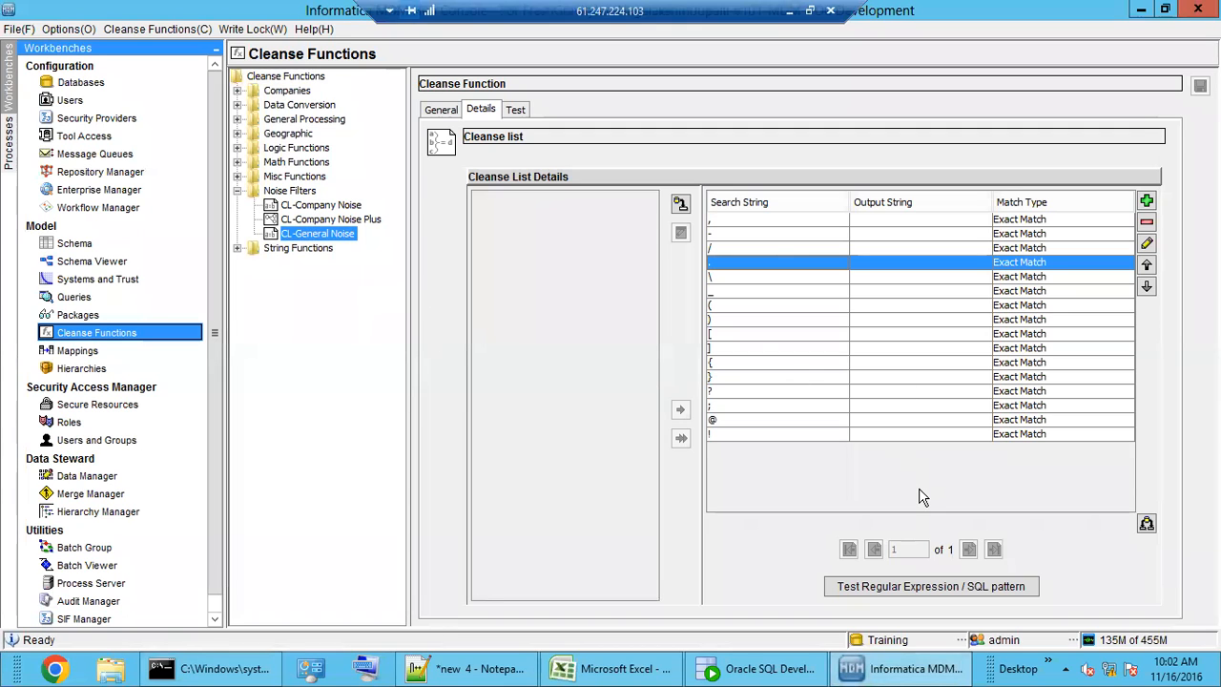
# - Scan CL-General Noise's punctuation entries down to '!', then bring up the M_EDW_CUST mapping diagram
pyautogui.click(785, 359)
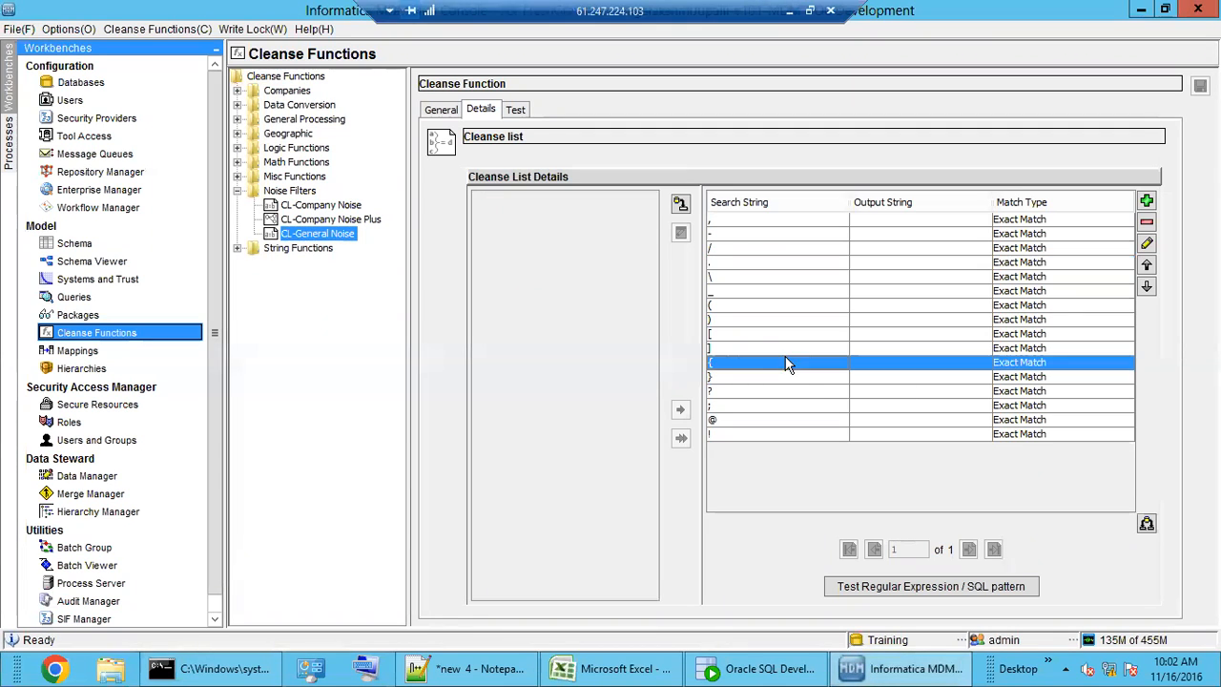
pyautogui.click(765, 323)
pyautogui.click(738, 234)
pyautogui.click(738, 279)
pyautogui.click(742, 332)
pyautogui.moveTo(745, 367); pyautogui.dragTo(748, 380)
pyautogui.click(756, 432)
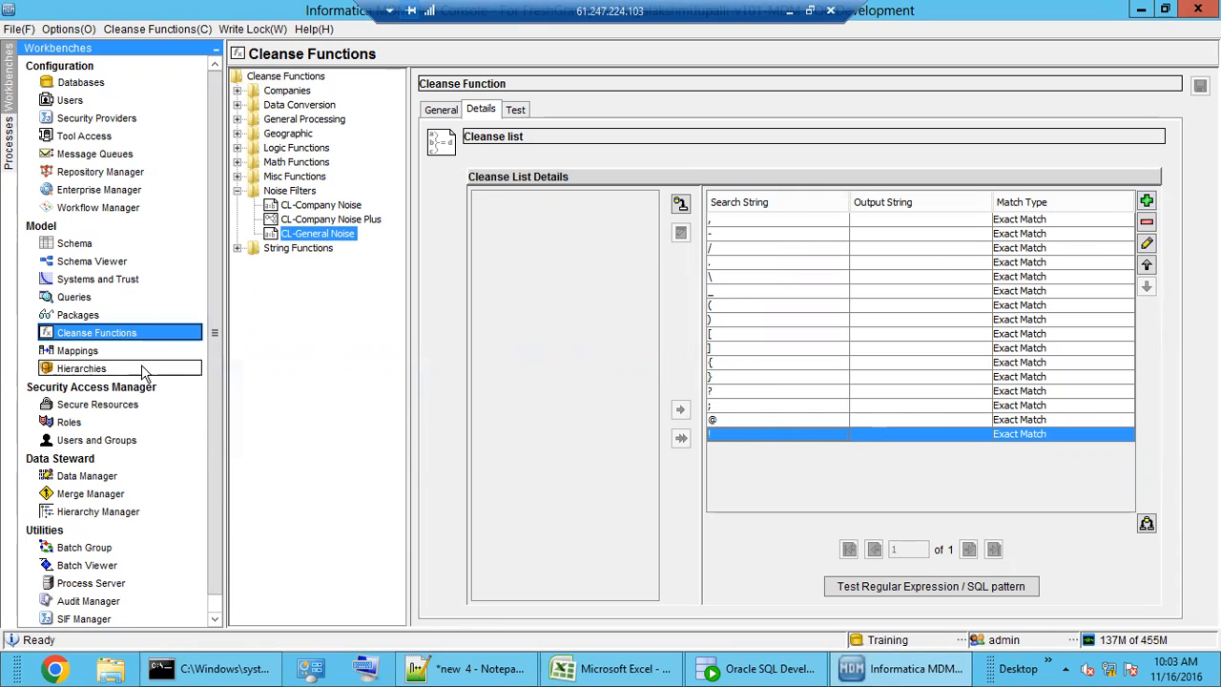
pyautogui.click(93, 351)
pyautogui.moveTo(704, 437); pyautogui.dragTo(723, 408)
# - Add a CL-General Noise node from Noise Filters, placed right of Read Database
pyautogui.click(1164, 153)
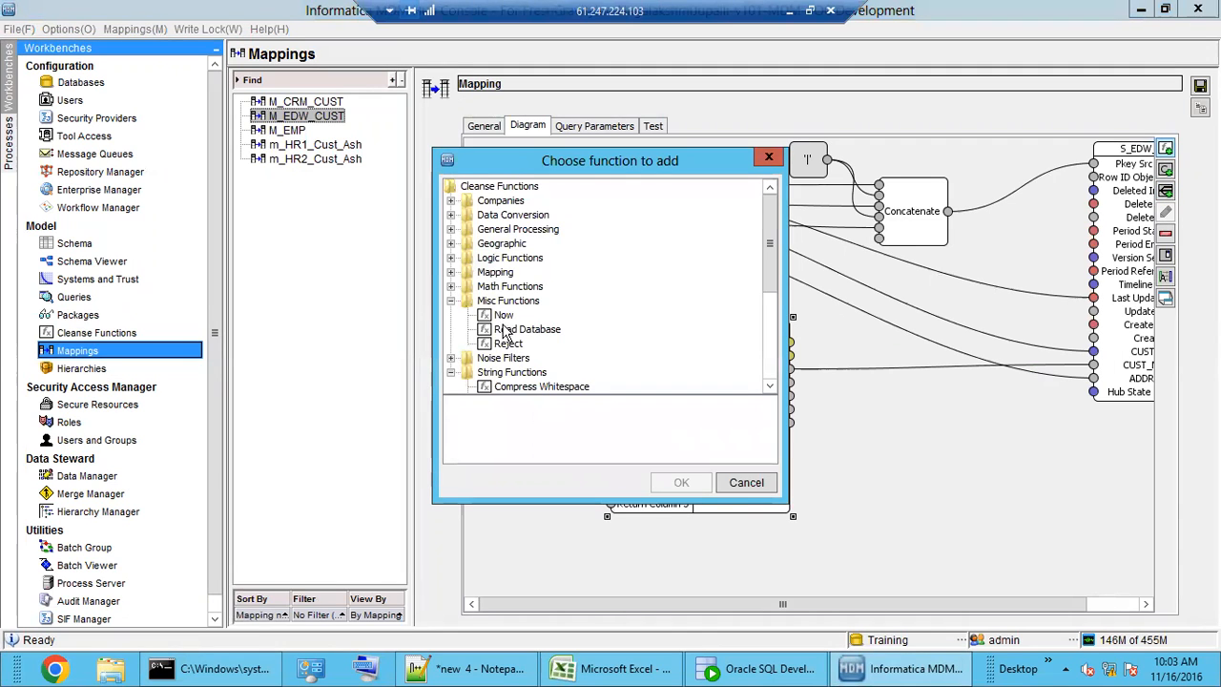
pyautogui.doubleClick(502, 302)
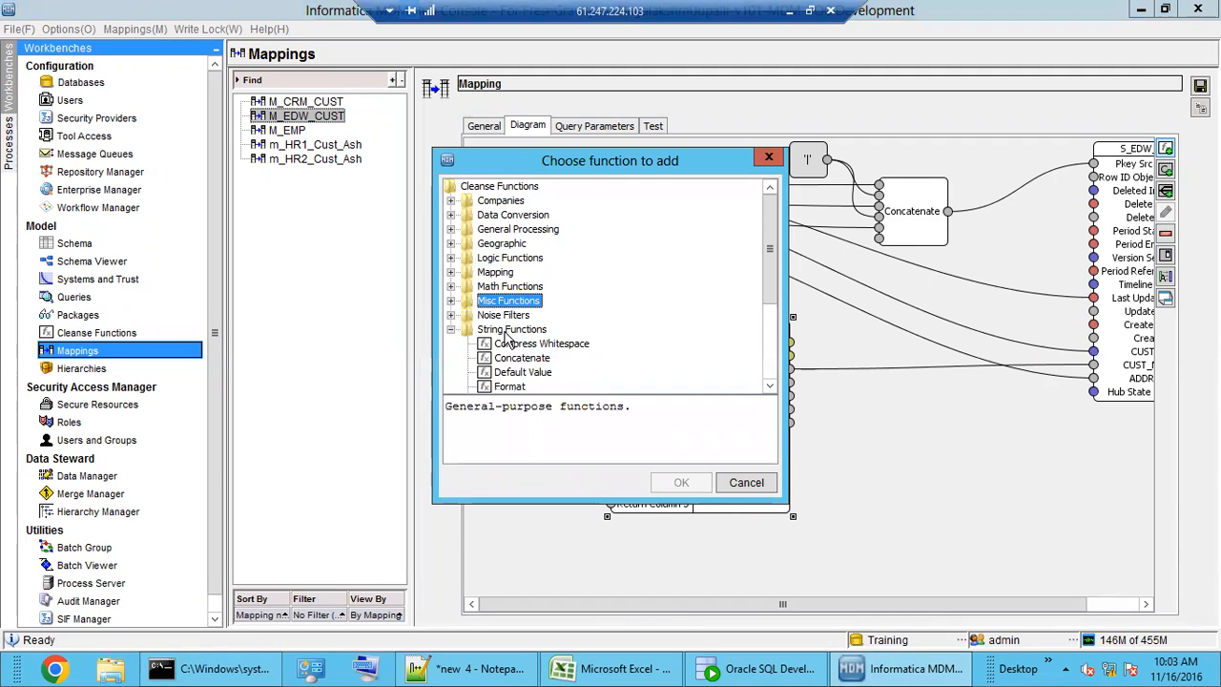
pyautogui.doubleClick(501, 315)
pyautogui.click(525, 357)
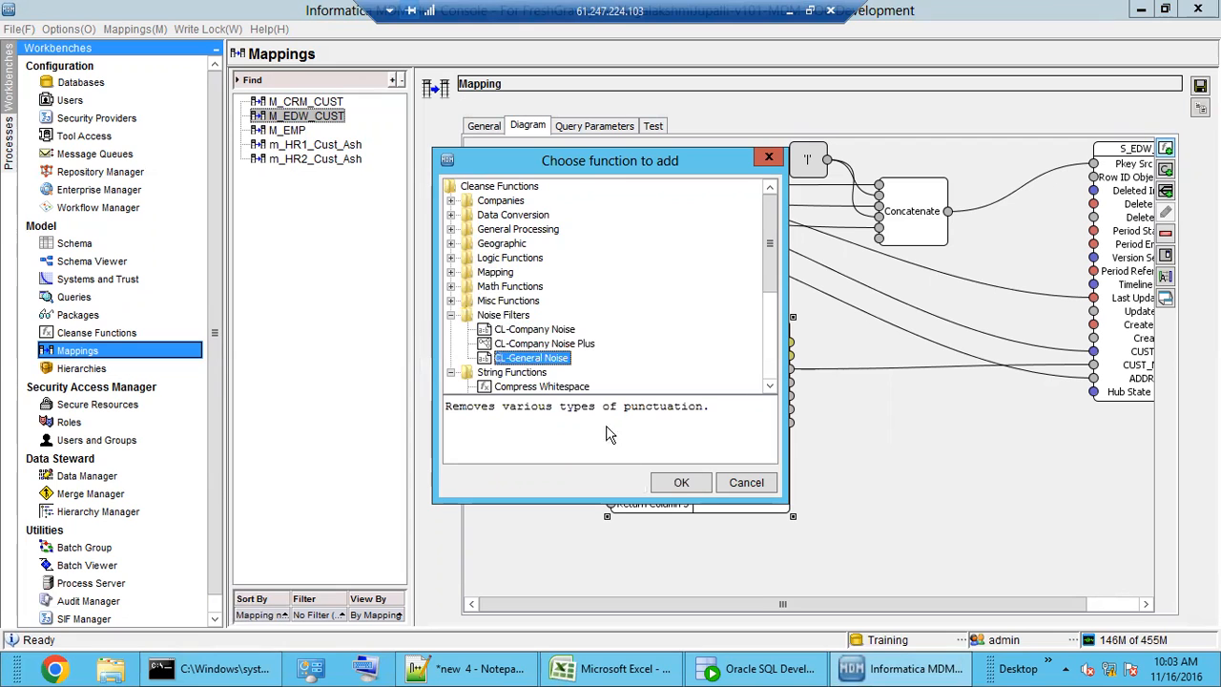
pyautogui.click(660, 483)
pyautogui.moveTo(553, 237); pyautogui.dragTo(904, 483)
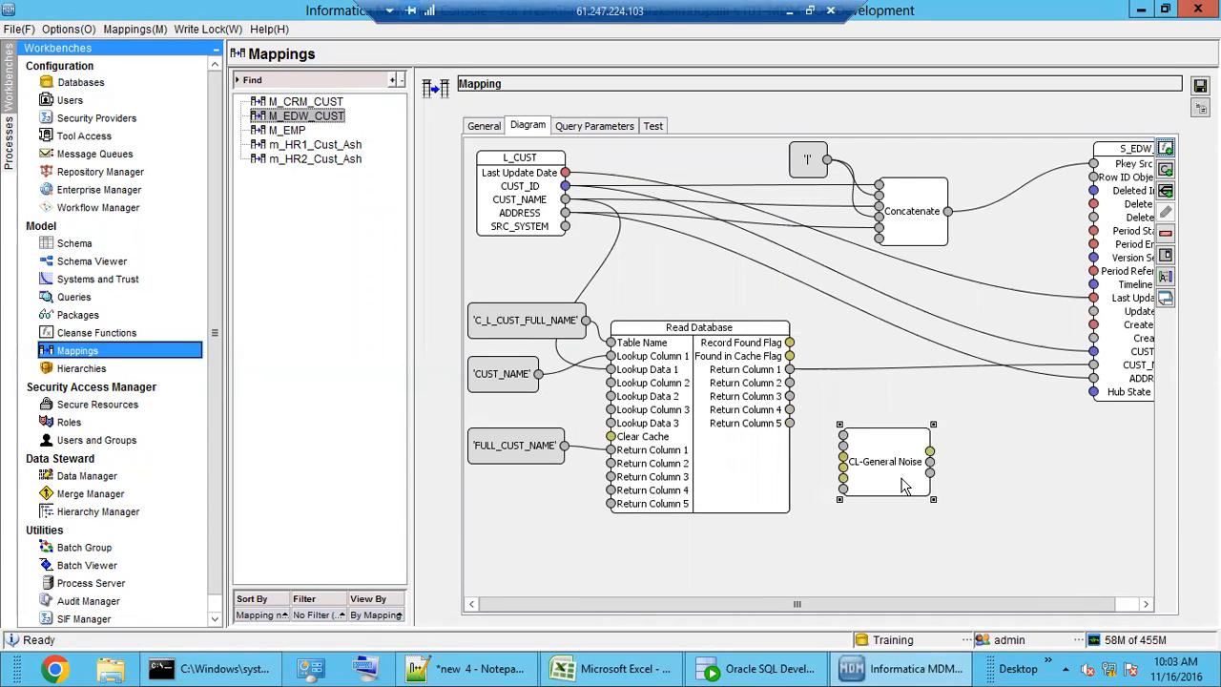
pyautogui.moveTo(744, 440); pyautogui.dragTo(708, 494)
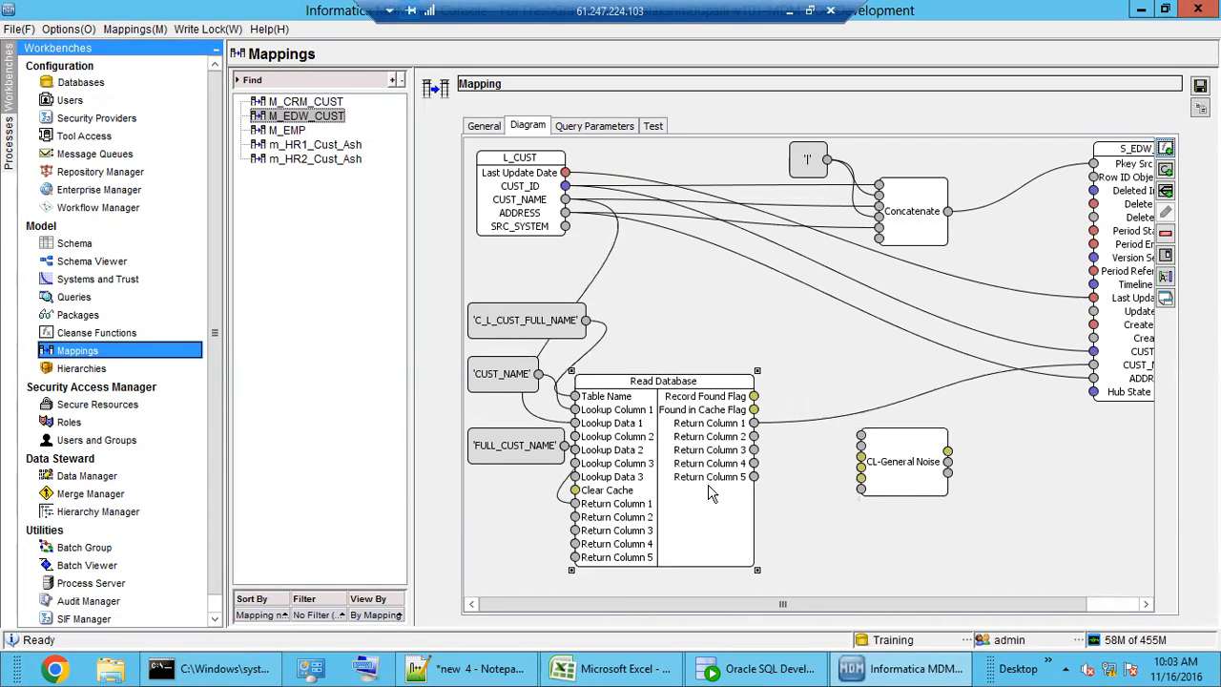
# - Replace the Return Column 1→CUST_NAME link with a link into CL-General Noise; the result-to-CUST_NAME link is rejected
pyautogui.click(802, 423)
pyautogui.press('Delete')
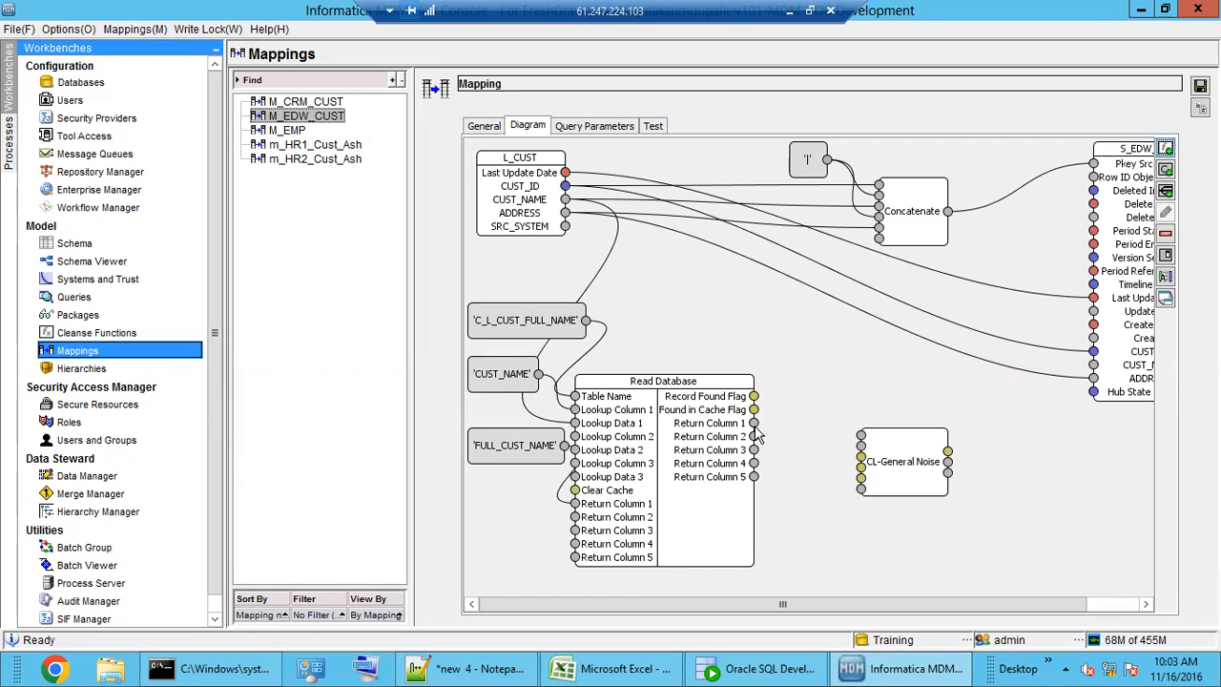
pyautogui.moveTo(755, 424); pyautogui.dragTo(862, 447)
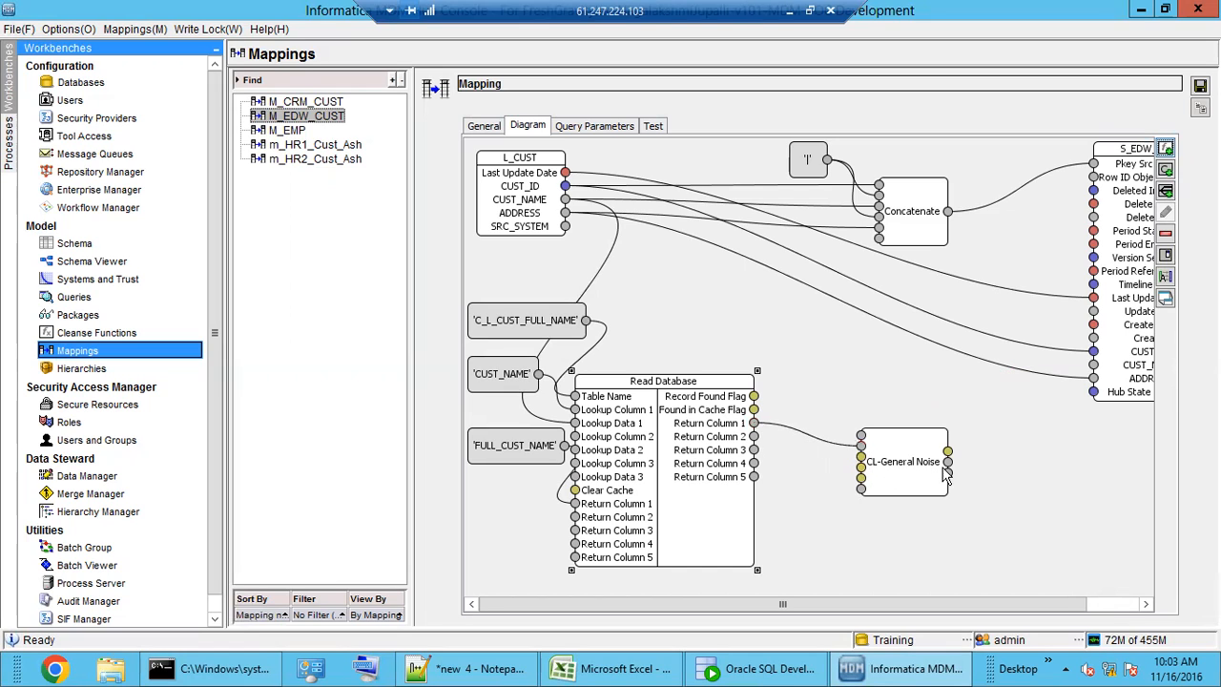
pyautogui.moveTo(948, 454); pyautogui.dragTo(1093, 365)
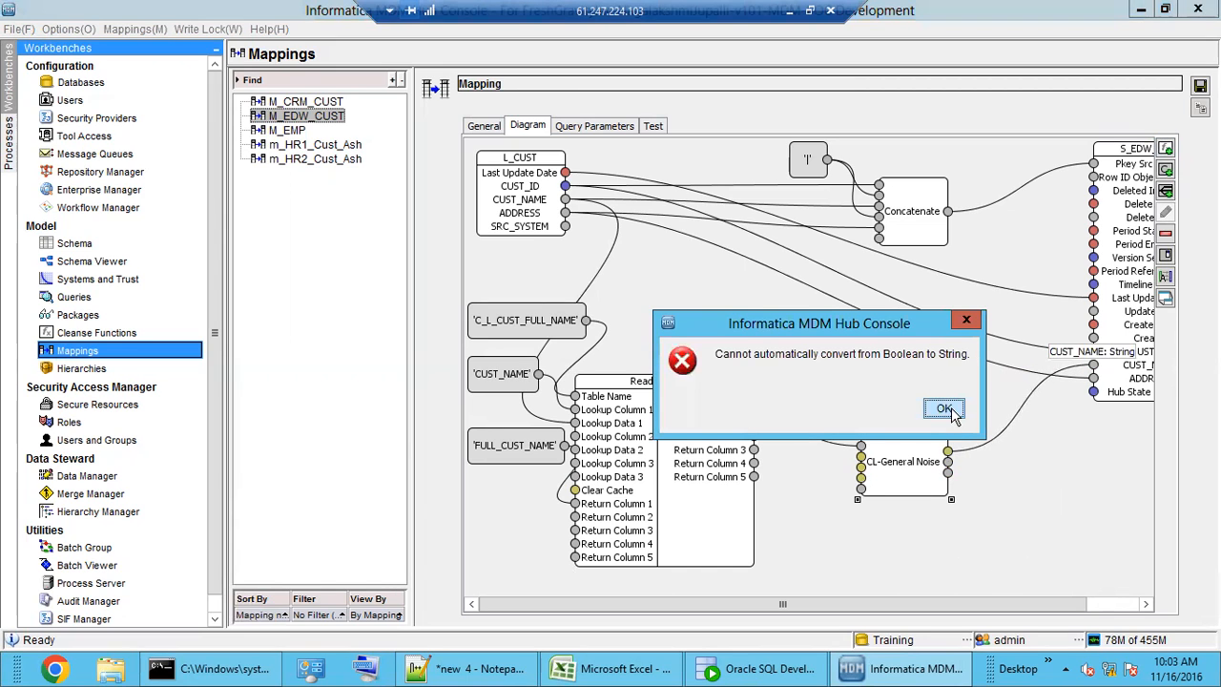
pyautogui.click(944, 408)
pyautogui.moveTo(965, 605); pyautogui.dragTo(1010, 597)
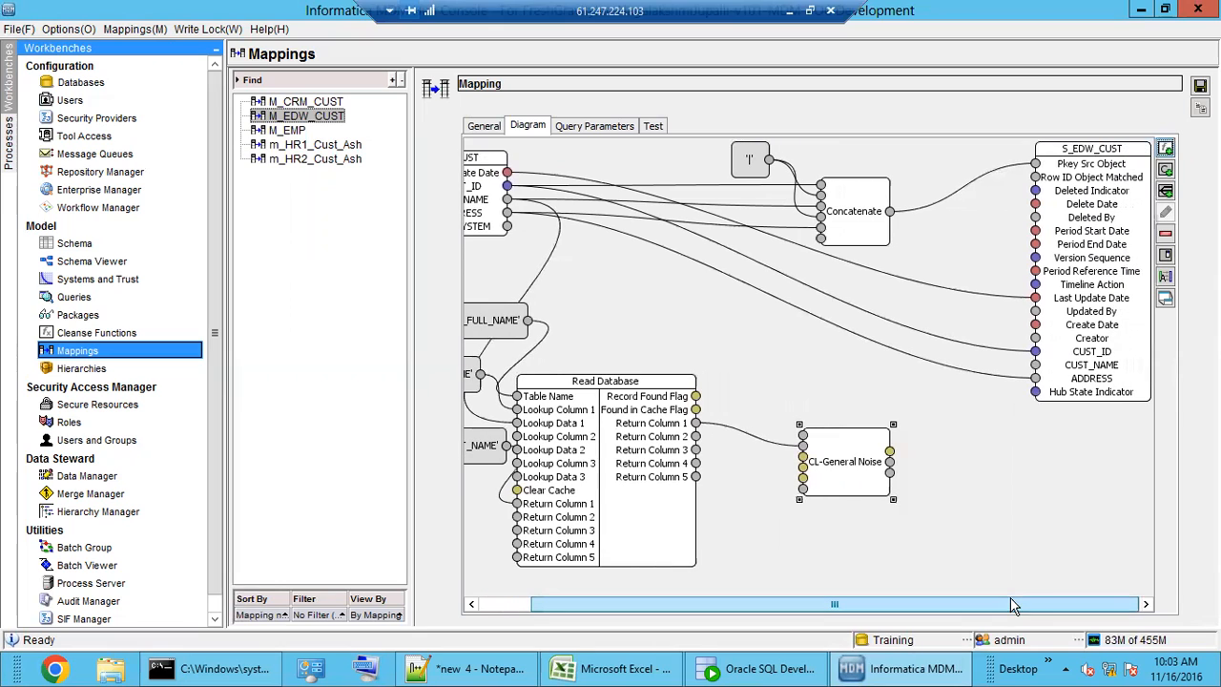
# - Link CL-General Noise's output to CUST_NAME, move Return Column 1 from searchType to the input, and save
pyautogui.moveTo(879, 480)
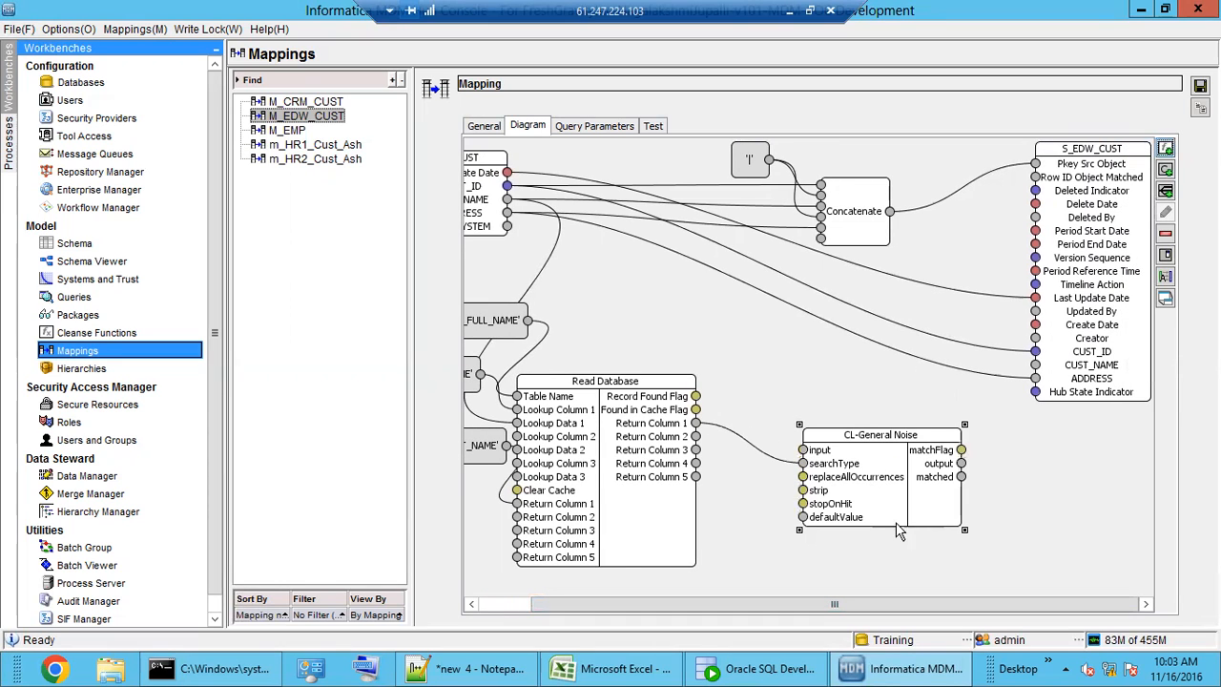
pyautogui.moveTo(964, 468); pyautogui.dragTo(1037, 371)
pyautogui.click(778, 462)
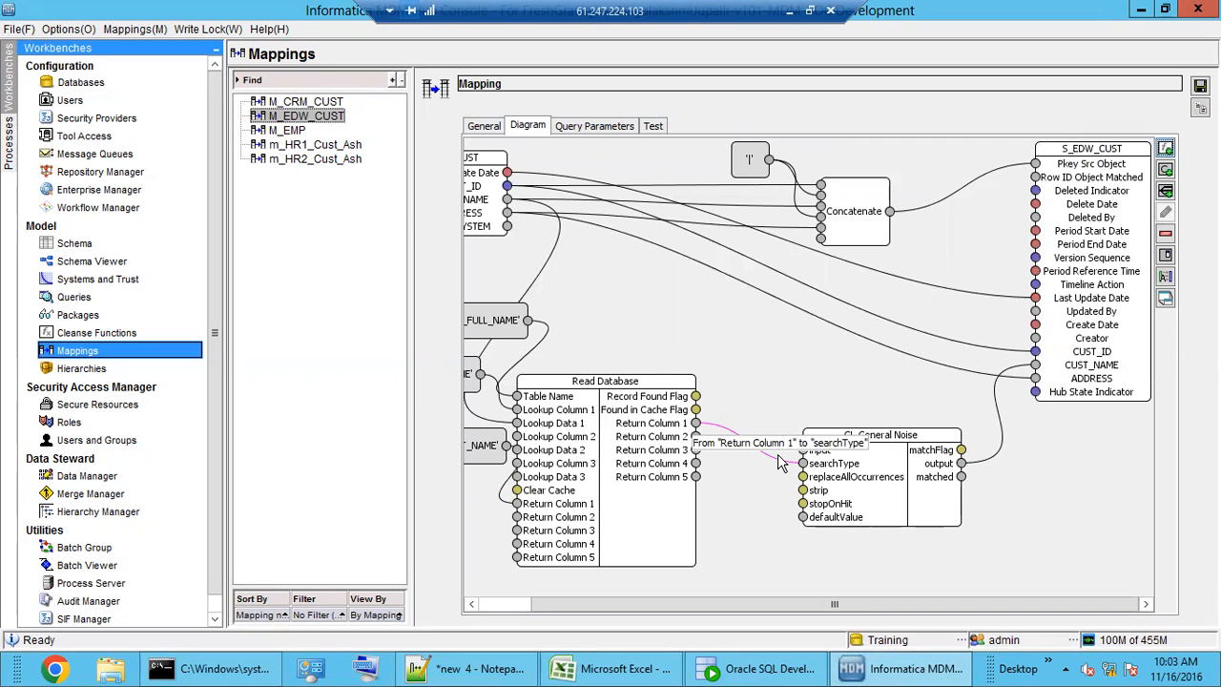
pyautogui.press('Delete')
pyautogui.moveTo(696, 423); pyautogui.dragTo(807, 459)
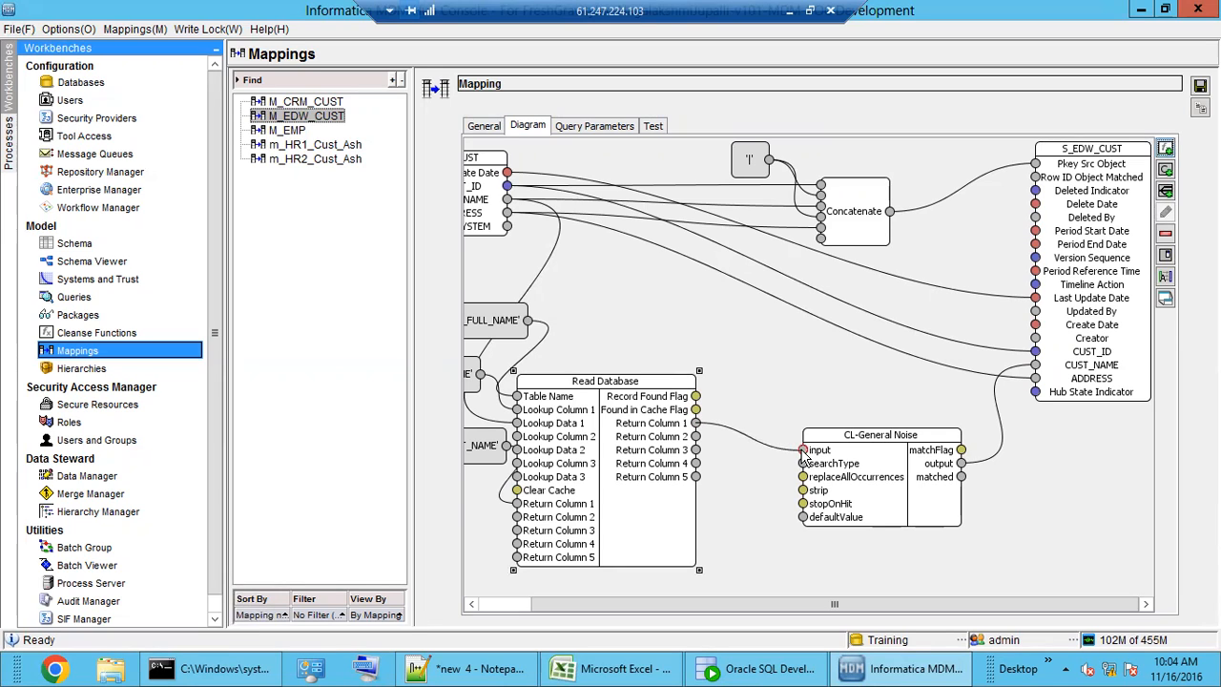
pyautogui.click(771, 567)
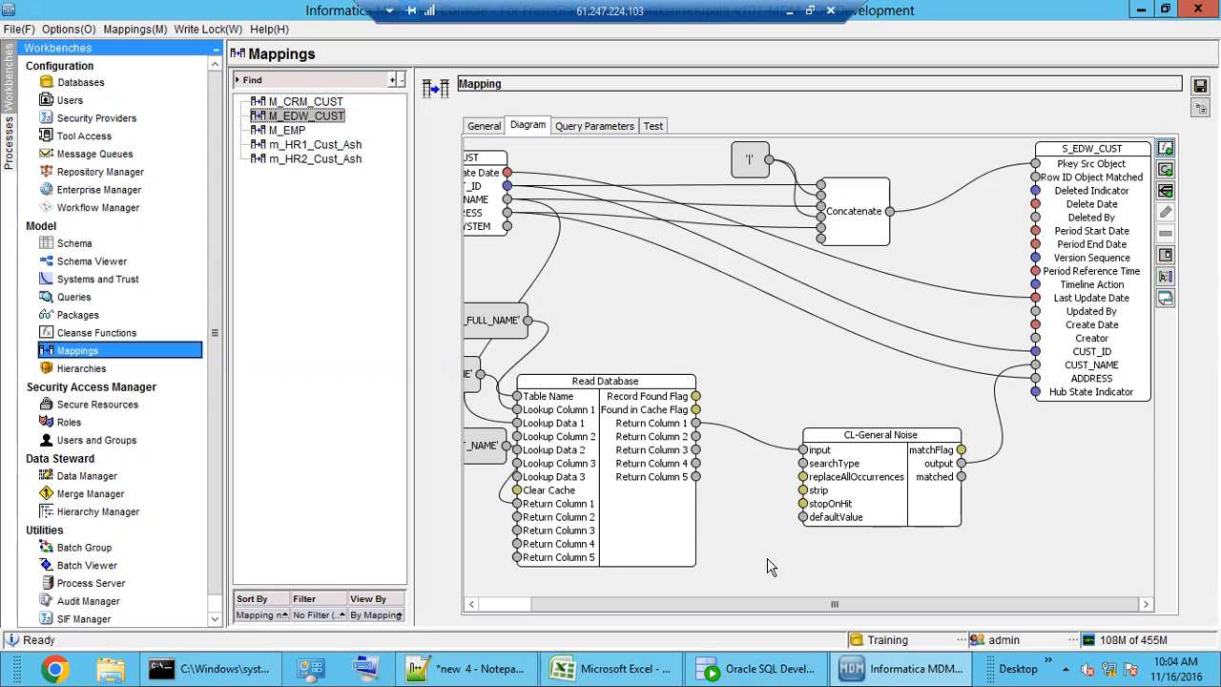
pyautogui.click(1200, 86)
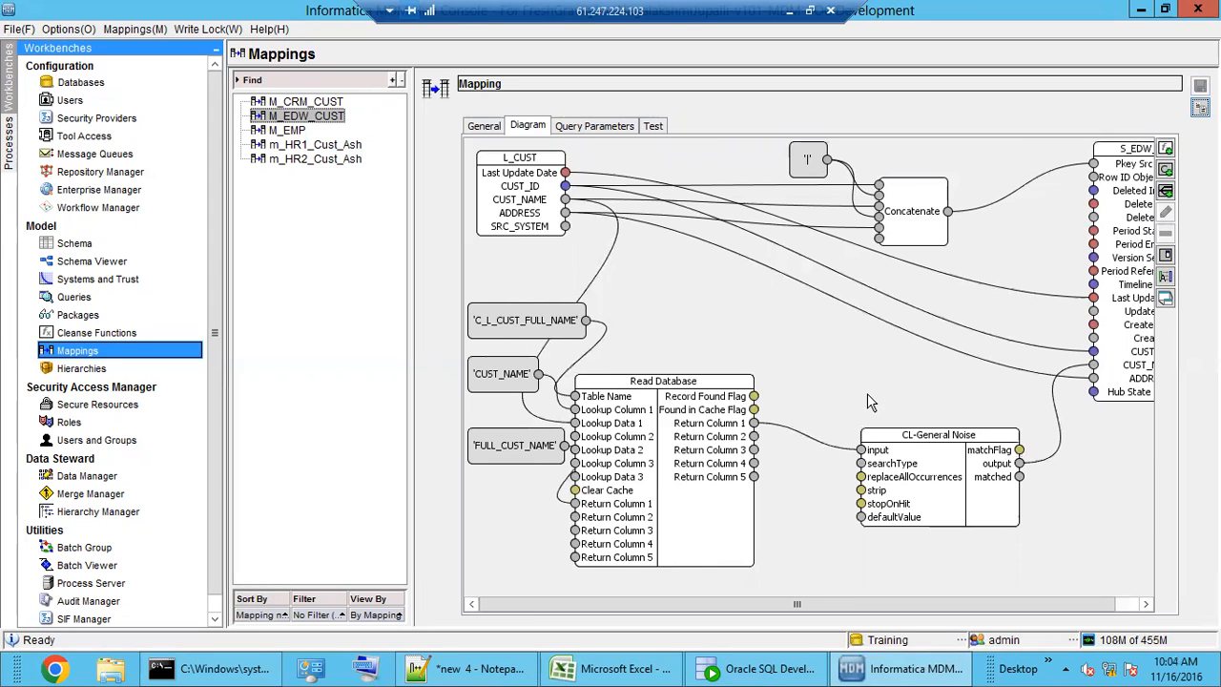
pyautogui.click(774, 654)
# - Show the C_L_CUST_FULL_NAME table's data and look over its full names
pyautogui.moveTo(306, 556); pyautogui.dragTo(291, 164)
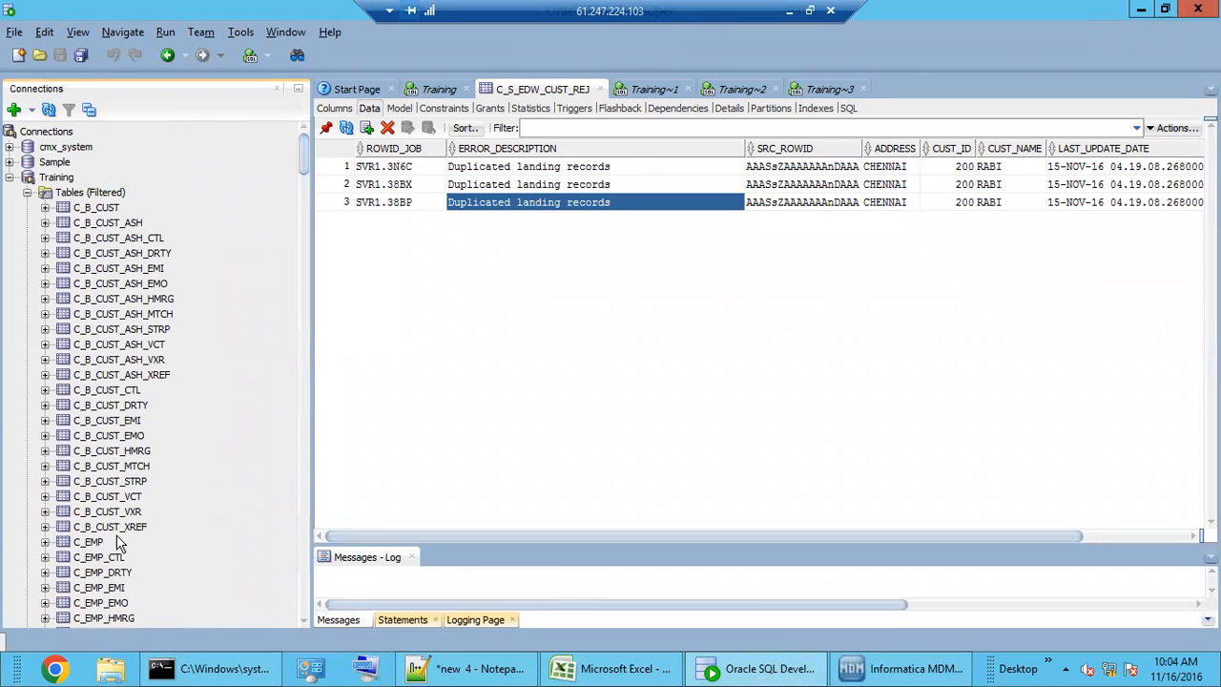
pyautogui.scroll(-2, 122, 544)
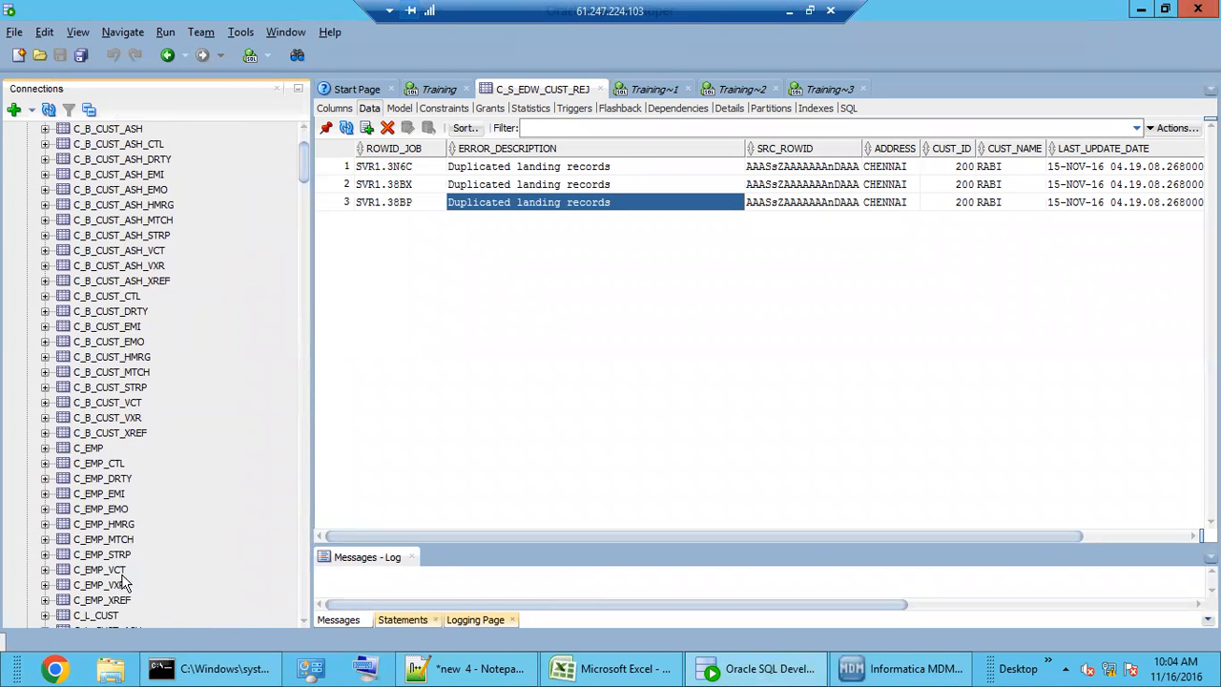
pyautogui.scroll(2, 124, 578)
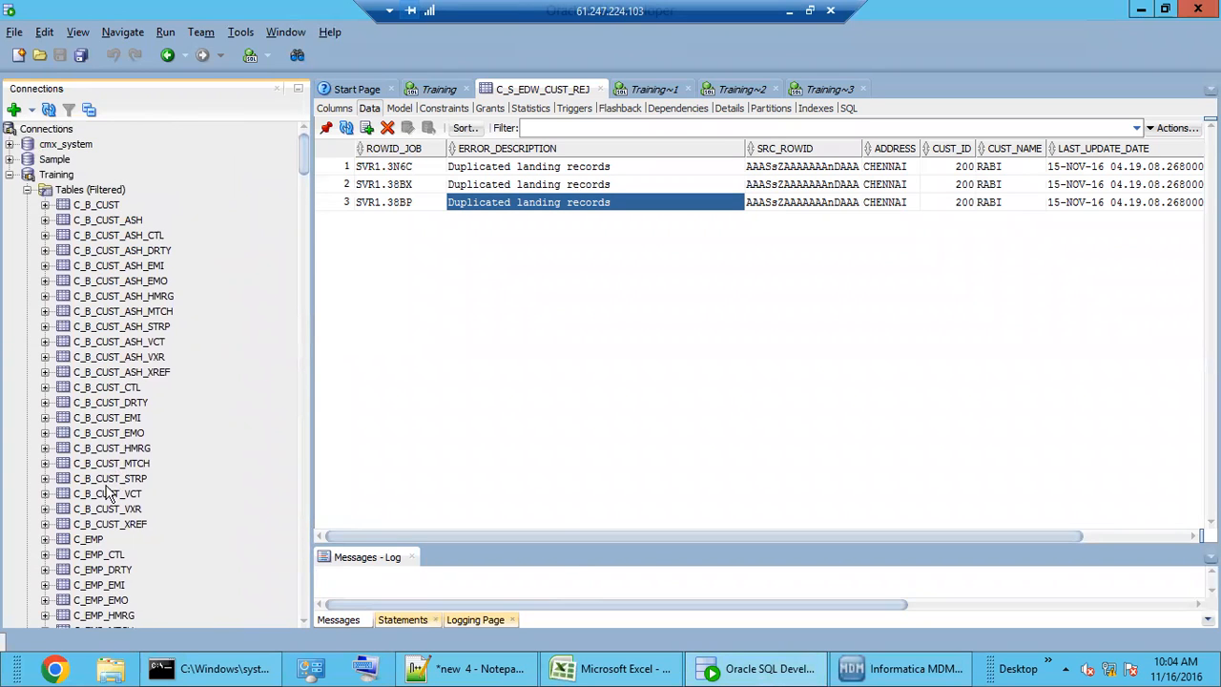
pyautogui.scroll(-7, 107, 491)
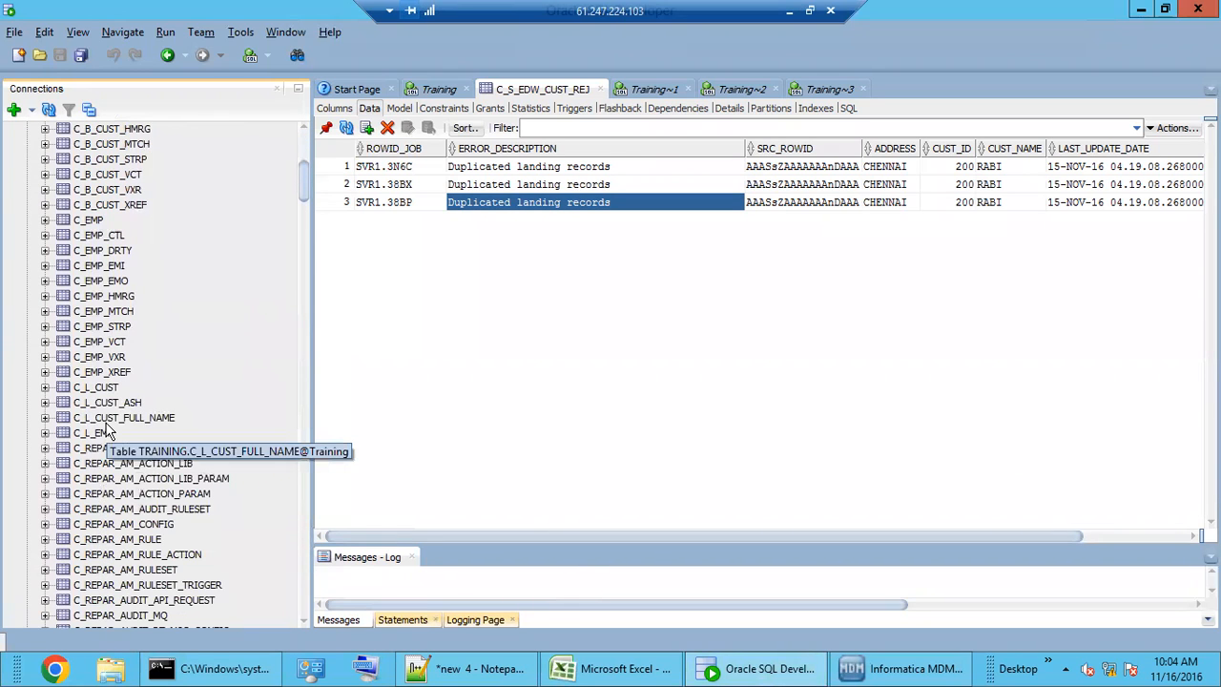
pyautogui.click(105, 423)
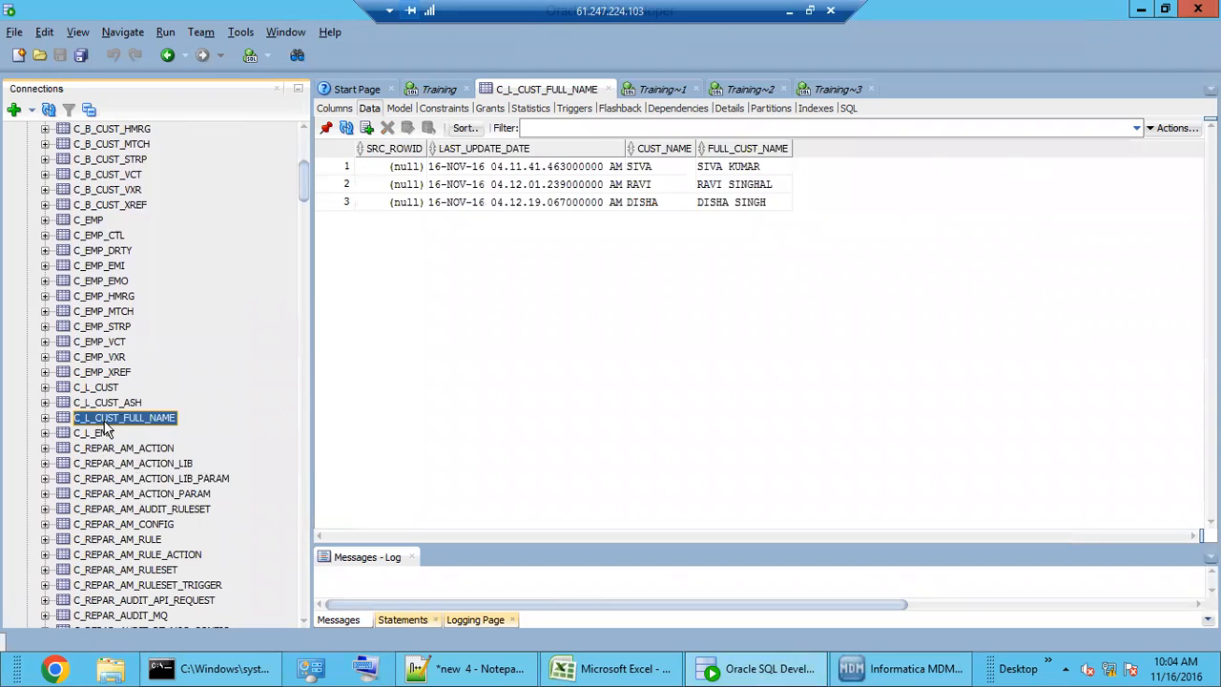
pyautogui.click(753, 184)
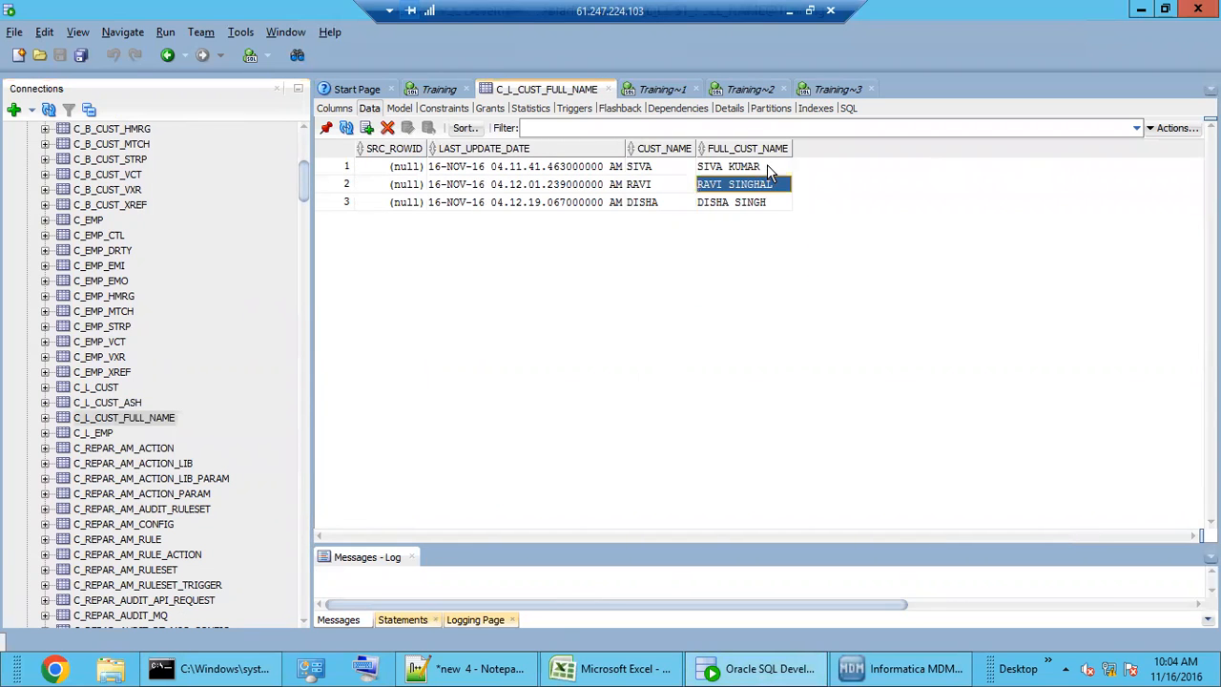
pyautogui.click(769, 168)
# - Check the Notepad++ example name padded with @@ and trailing dots
pyautogui.click(477, 668)
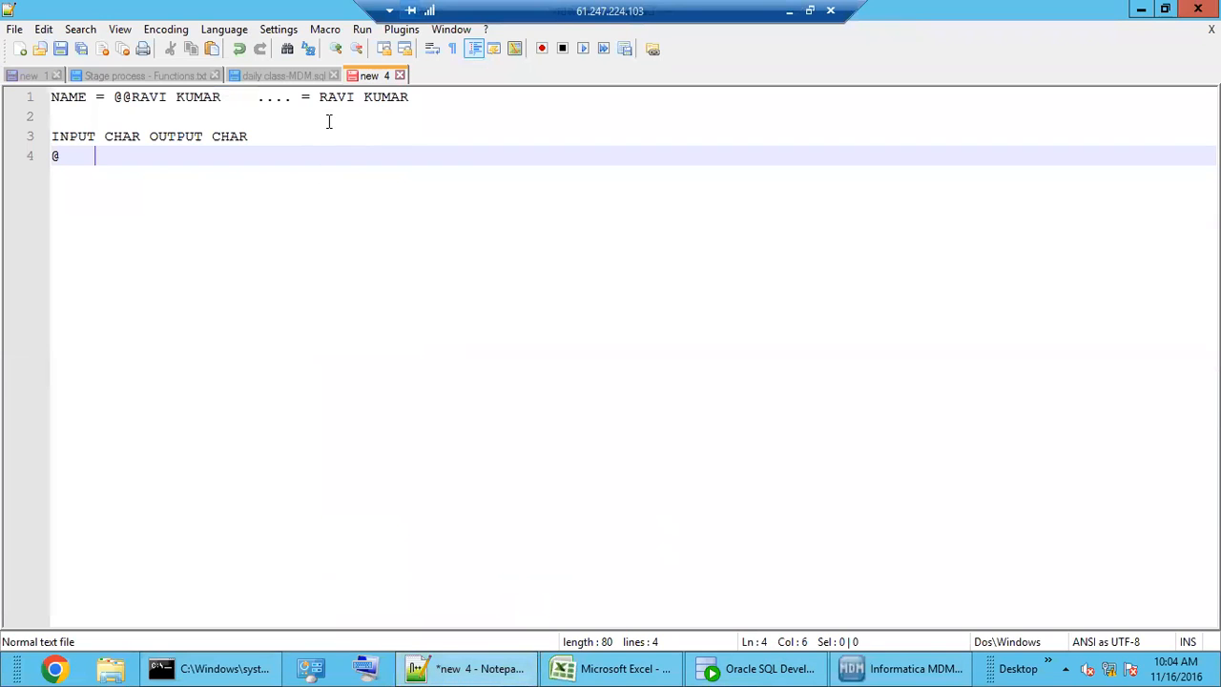
pyautogui.moveTo(300, 96); pyautogui.dragTo(105, 103)
pyautogui.hotkey('ctrl', 'c')
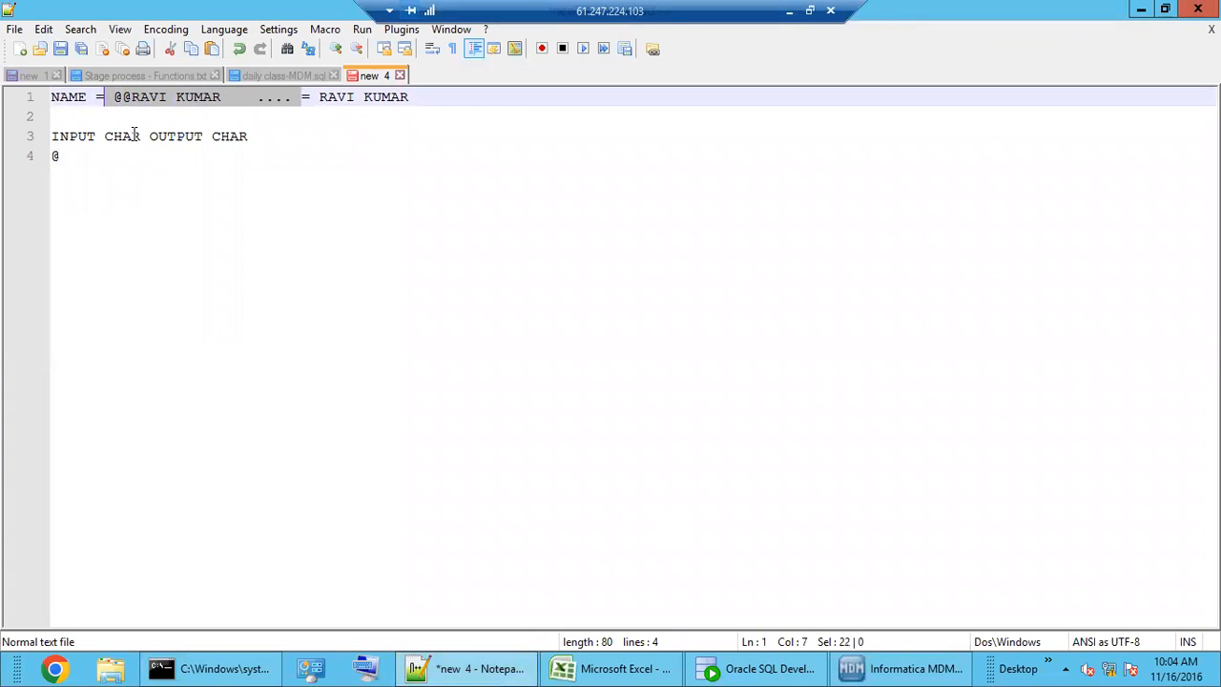
pyautogui.click(463, 673)
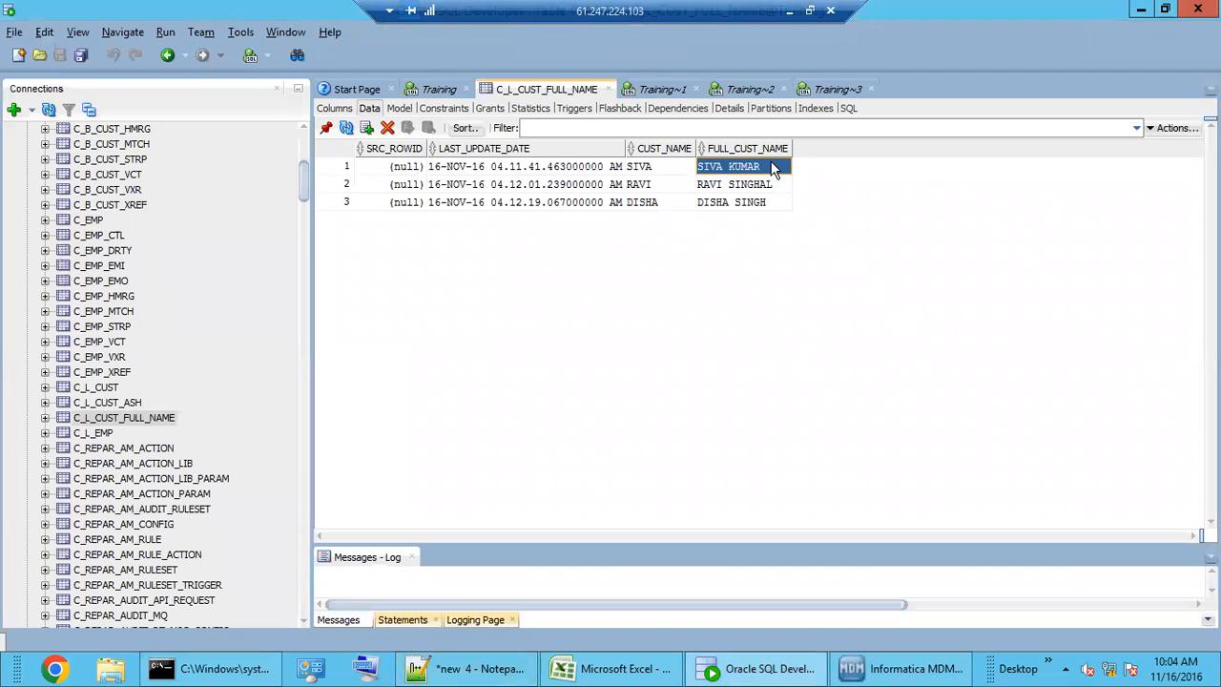
# - Make row 1's FULL_CUST_NAME '@@' plus trailing dots and row 2's trailing dots, then commit
pyautogui.click(773, 165)
pyautogui.click(781, 167)
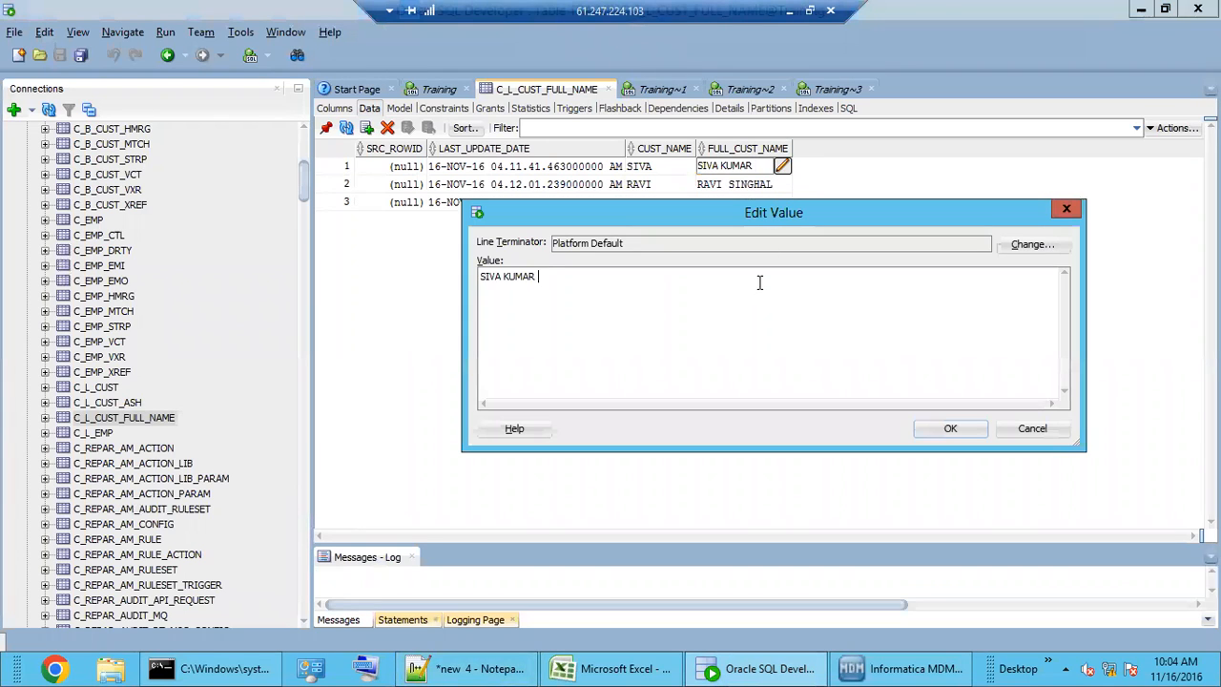
pyautogui.hotkey('ctrl', 'a')
pyautogui.hotkey('ctrl', 'v')
pyautogui.click(950, 428)
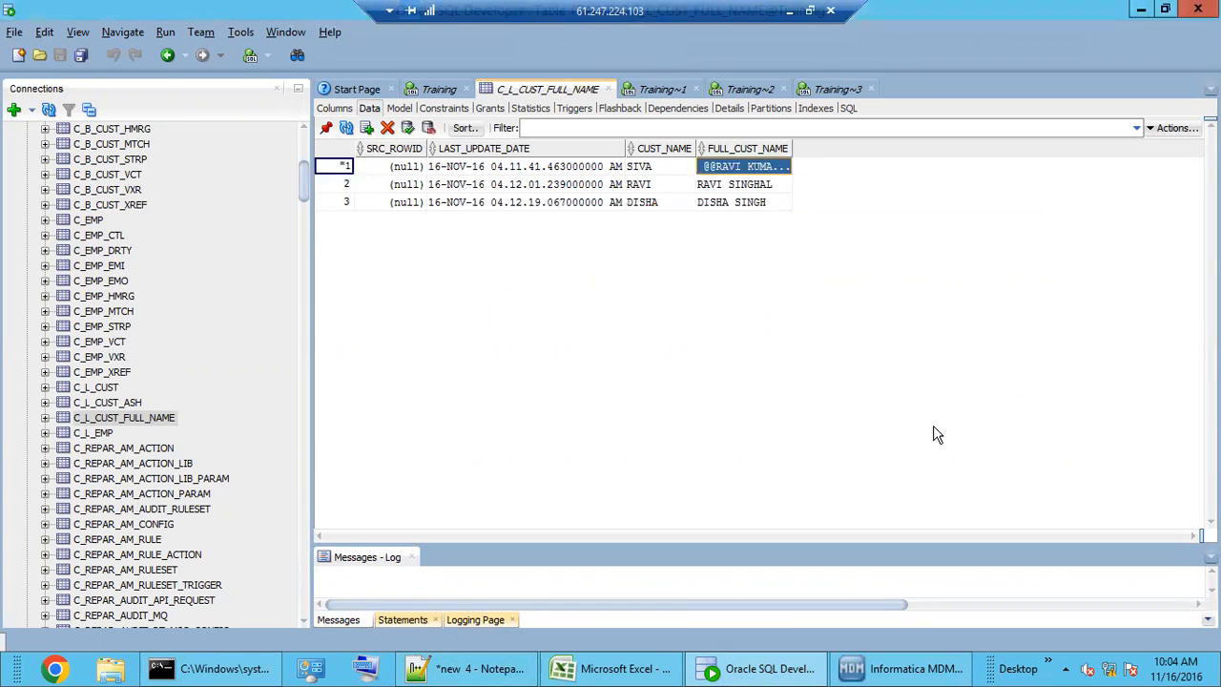
pyautogui.click(778, 188)
pyautogui.click(782, 185)
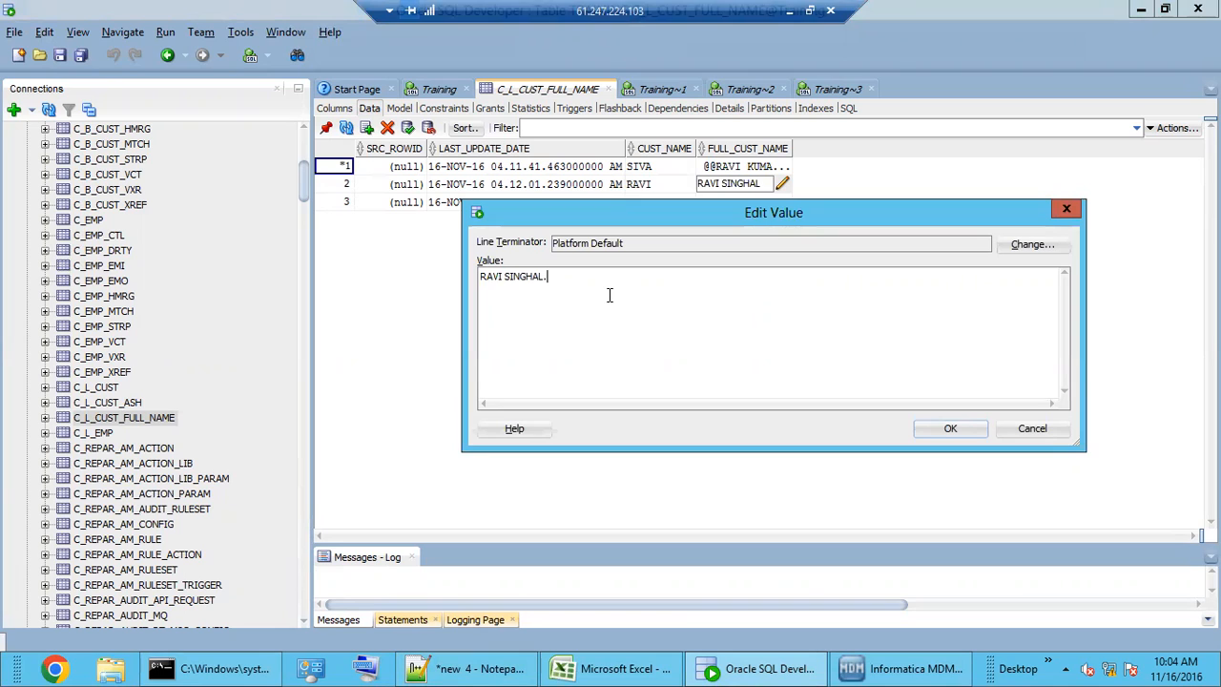
pyautogui.click(949, 429)
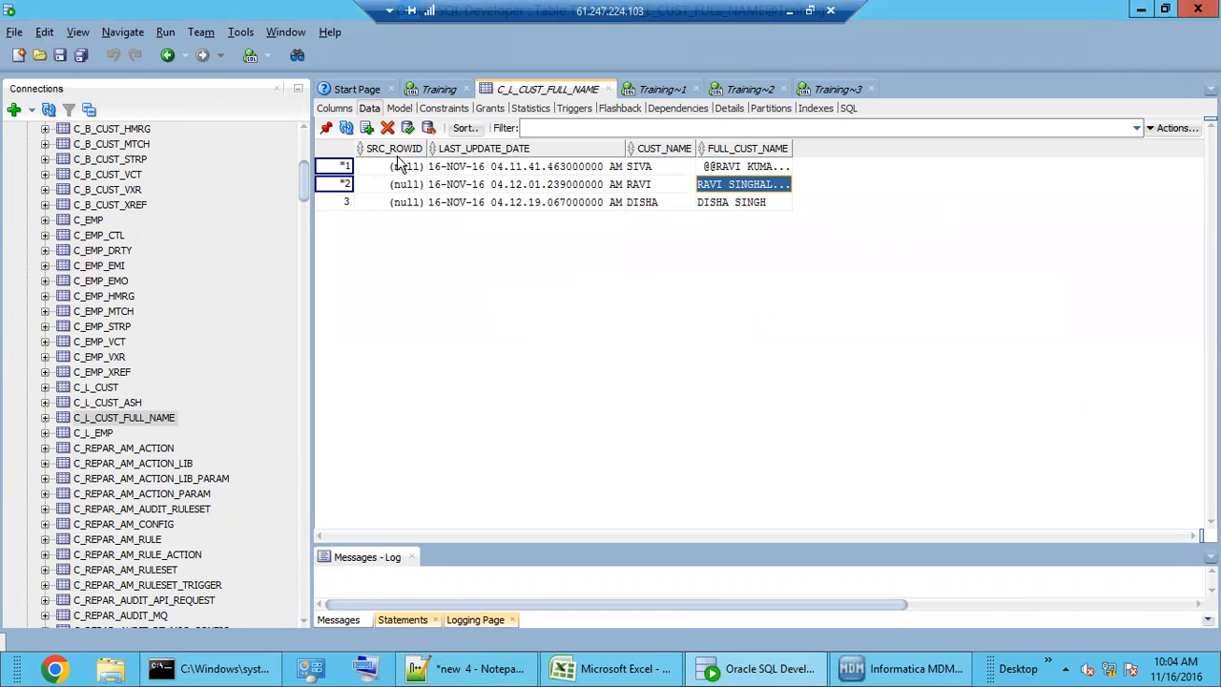
pyautogui.click(408, 128)
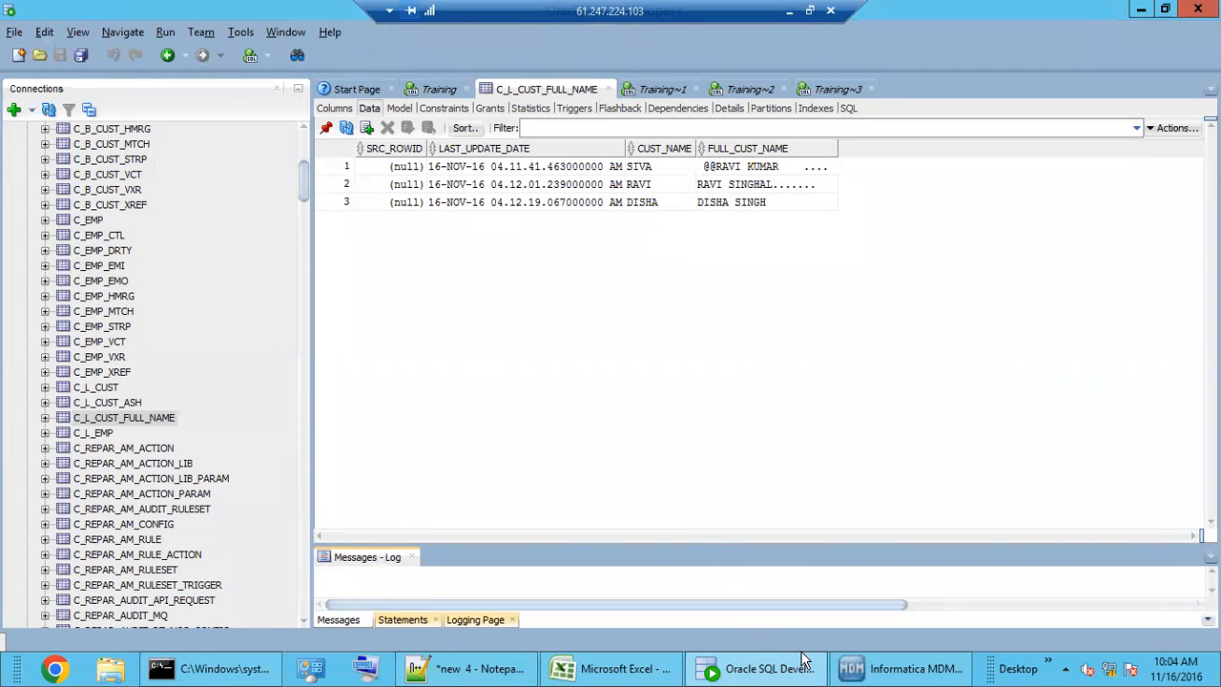
# - Tidy the M_EDW_CUST diagram, shifting CL-General Noise left and S_EDW_CUST right
pyautogui.click(901, 668)
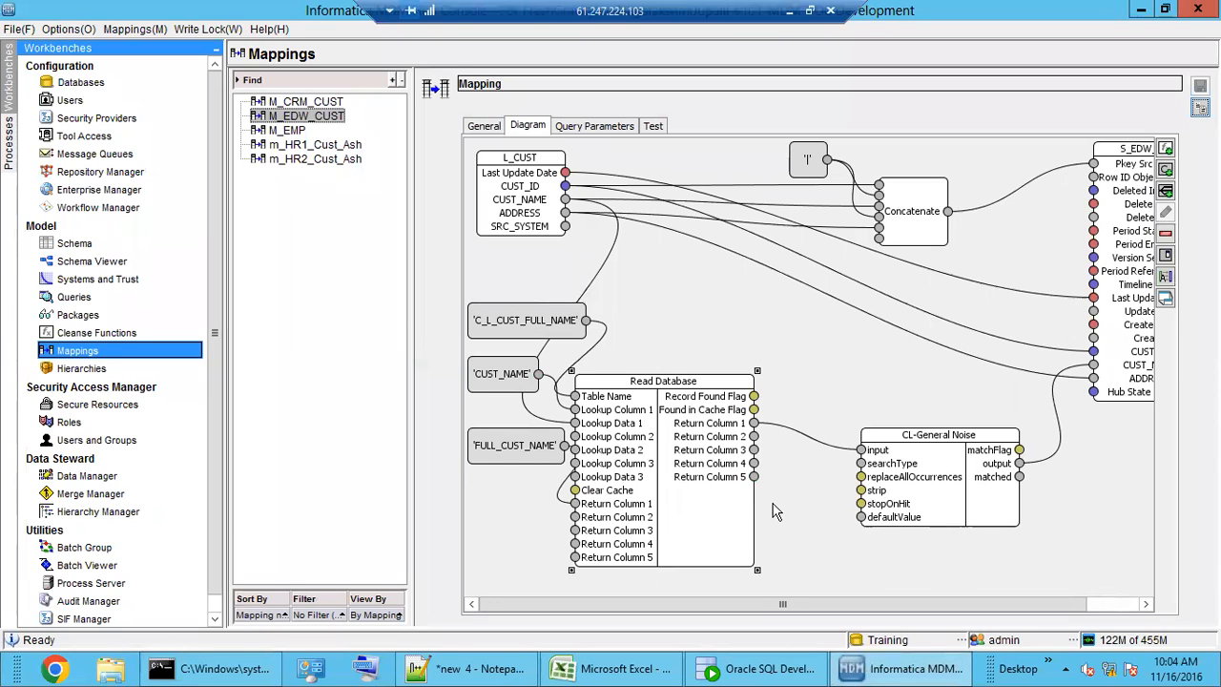
pyautogui.moveTo(947, 475); pyautogui.dragTo(908, 464)
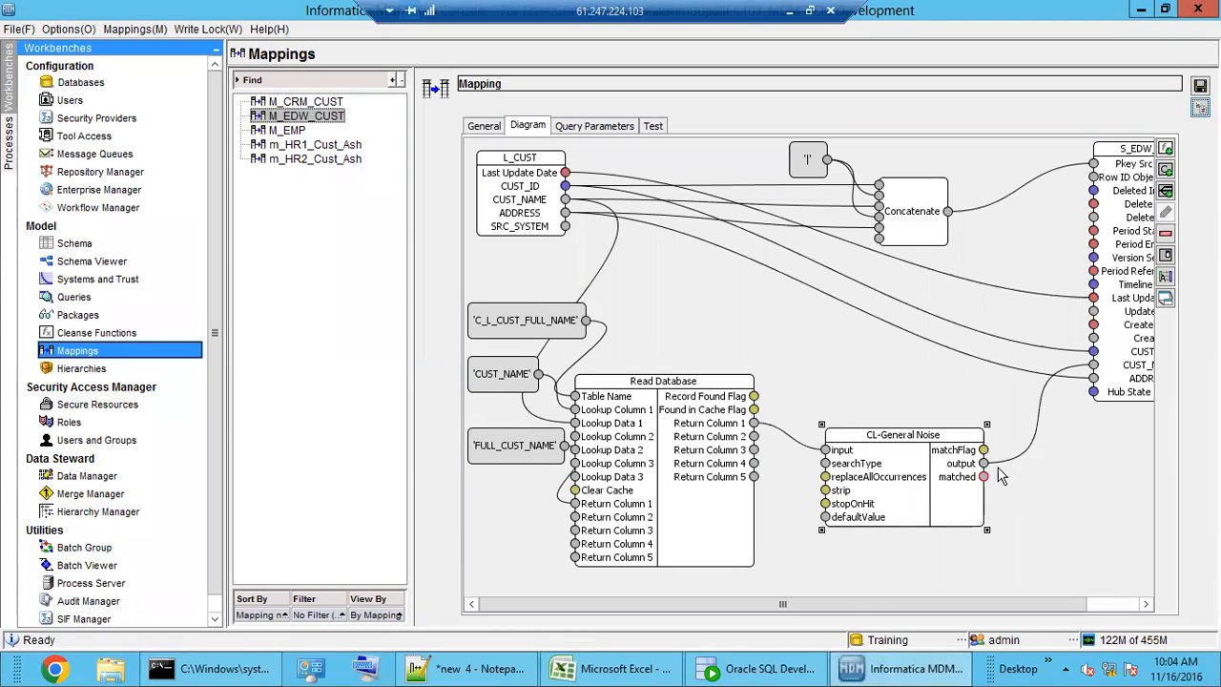
pyautogui.hscroll(5, 1098, 372)
pyautogui.moveTo(1091, 368); pyautogui.dragTo(1124, 369)
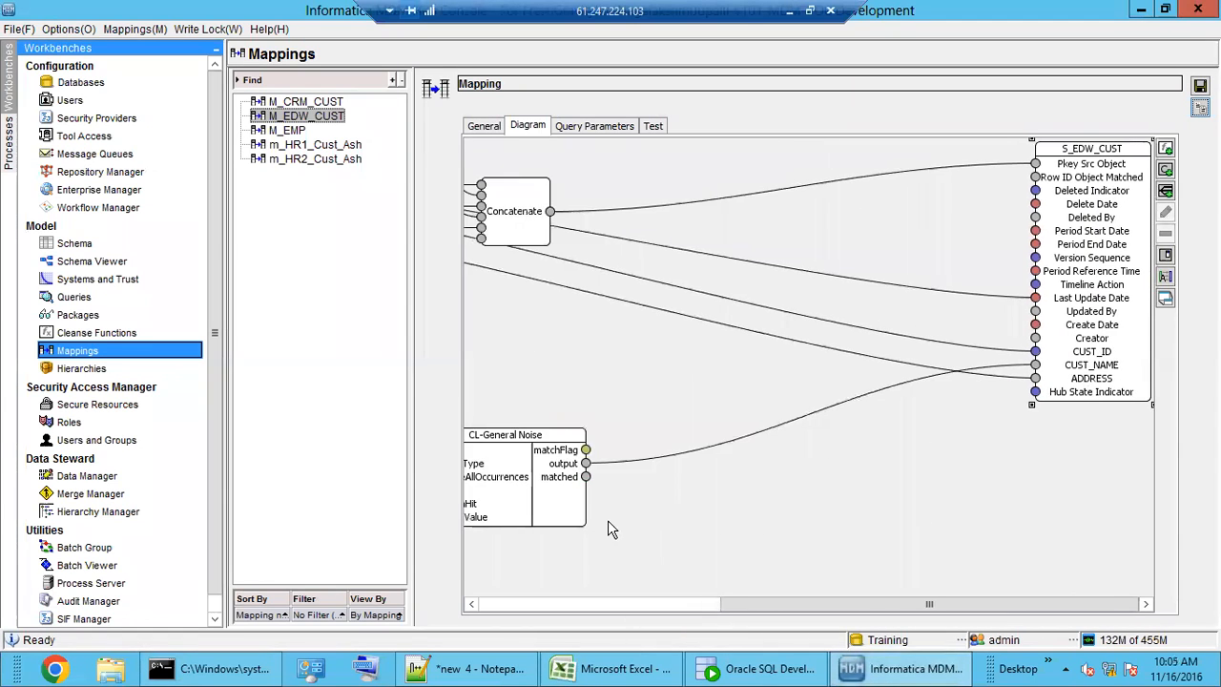
pyautogui.moveTo(857, 604); pyautogui.dragTo(646, 601)
pyautogui.moveTo(847, 469); pyautogui.dragTo(973, 452)
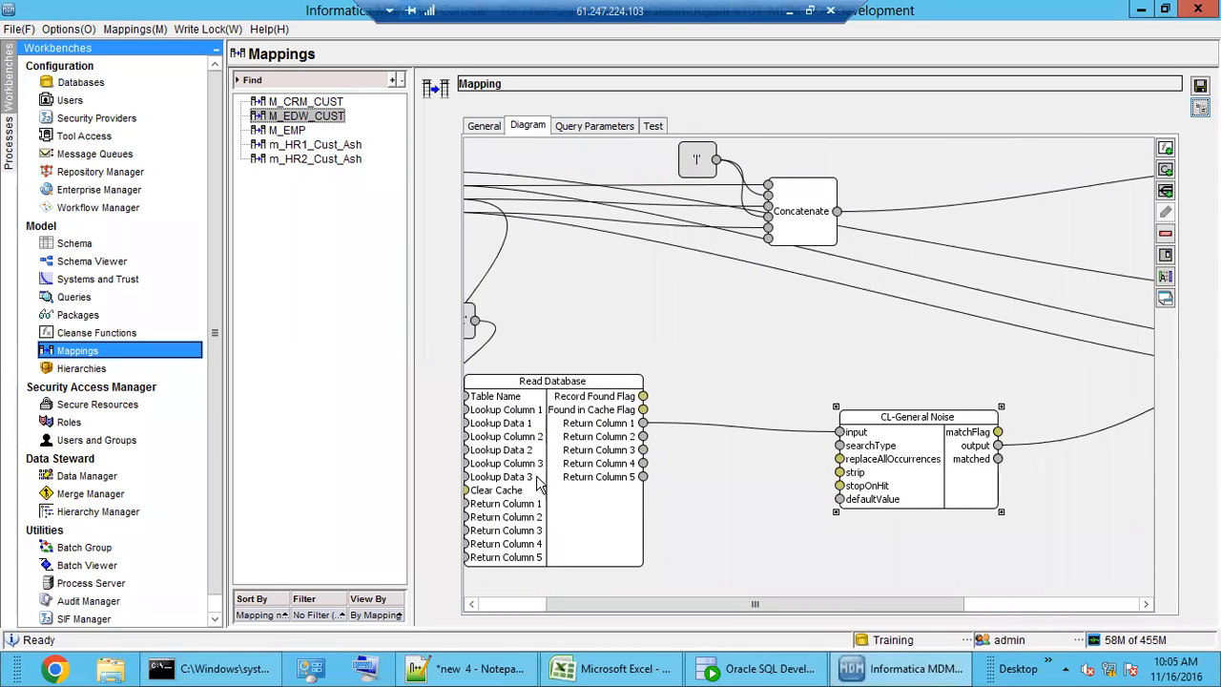
pyautogui.moveTo(539, 477); pyautogui.dragTo(592, 477)
# - Save the rearranged mapping and bring up the Batch Viewer
pyautogui.click(833, 572)
pyautogui.click(1197, 90)
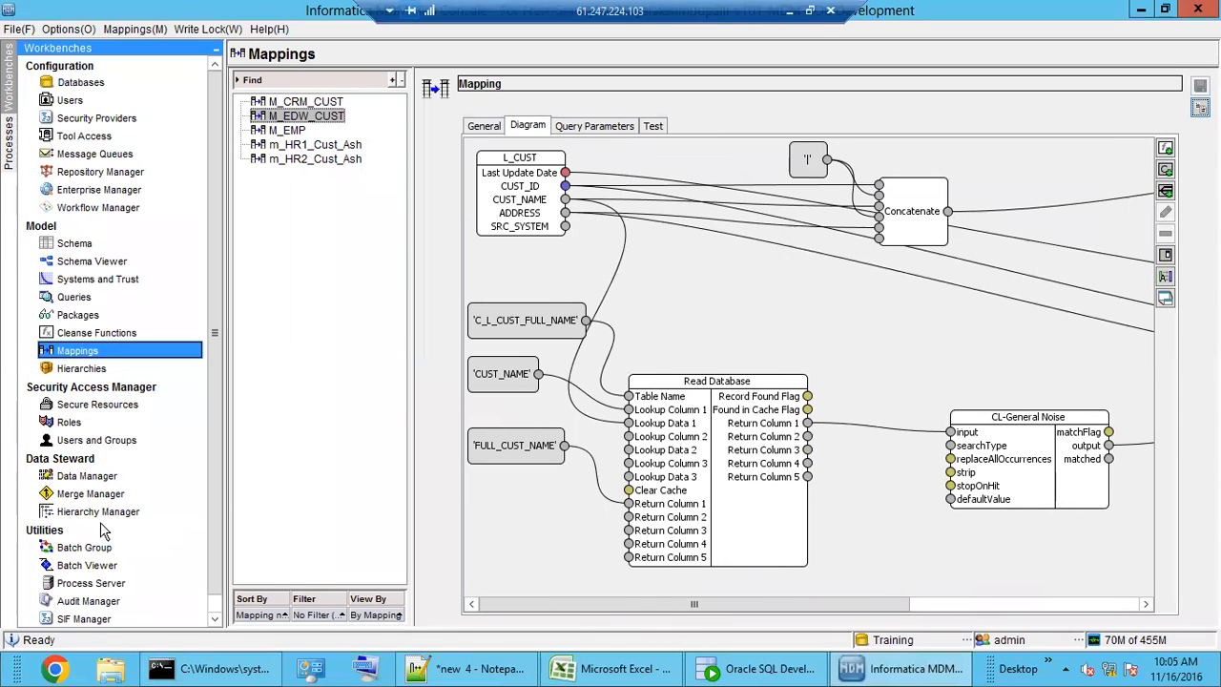
pyautogui.click(87, 565)
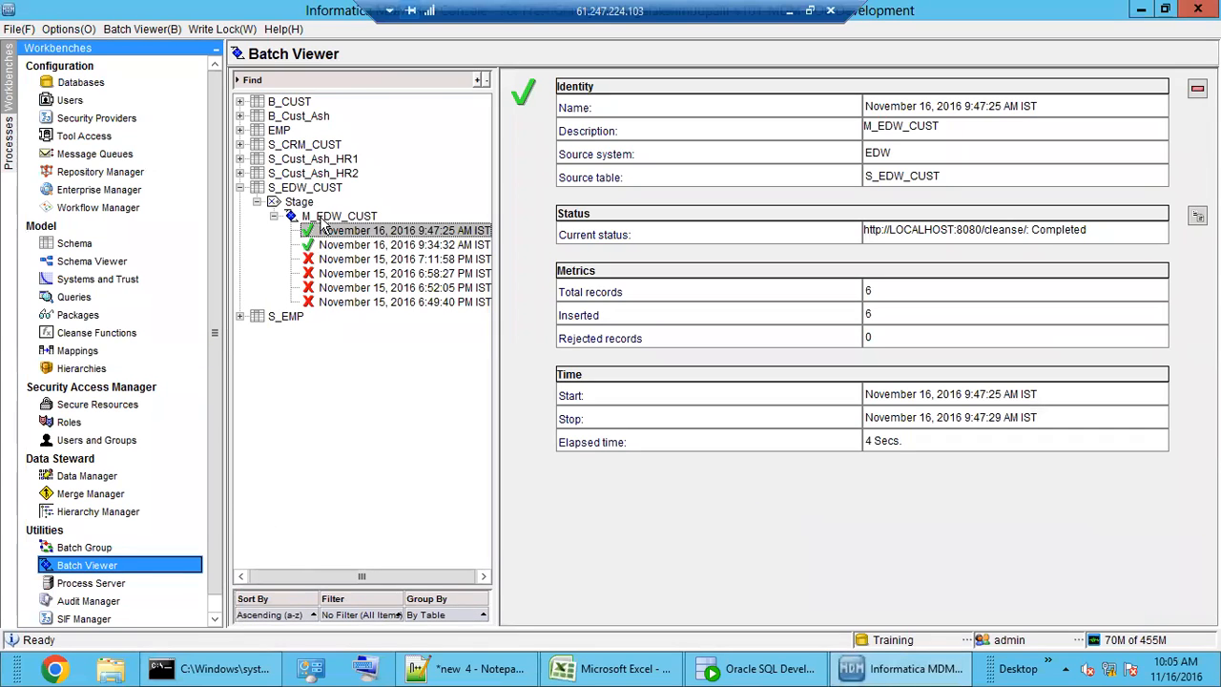
# - Execute the M_EDW_CUST stage batch and confirm the 10:05:19 AM run inserted 6 records
pyautogui.click(324, 217)
pyautogui.click(1052, 172)
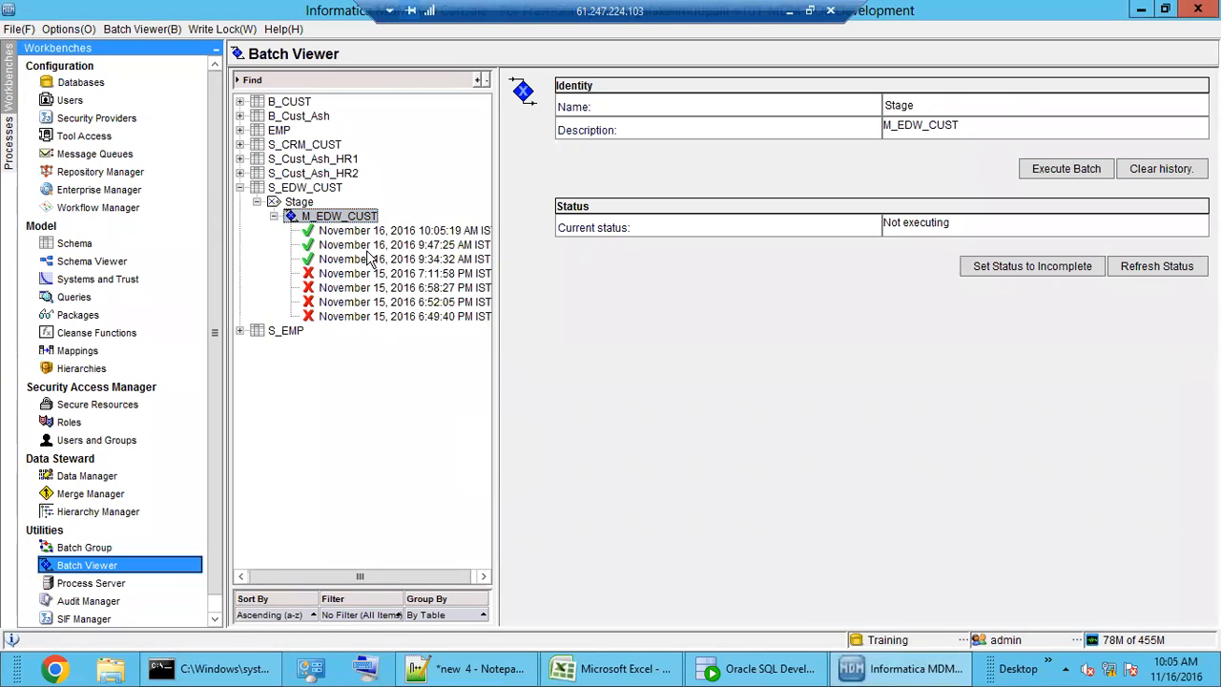
pyautogui.click(366, 231)
pyautogui.doubleClick(869, 314)
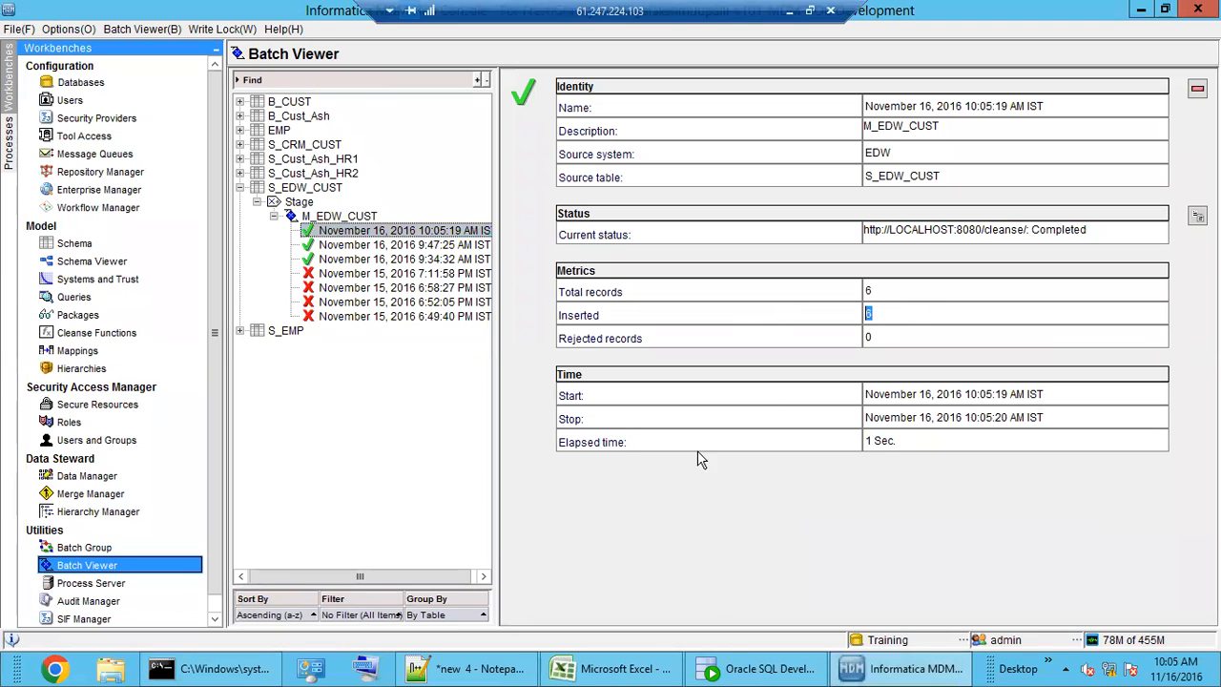
pyautogui.click(745, 674)
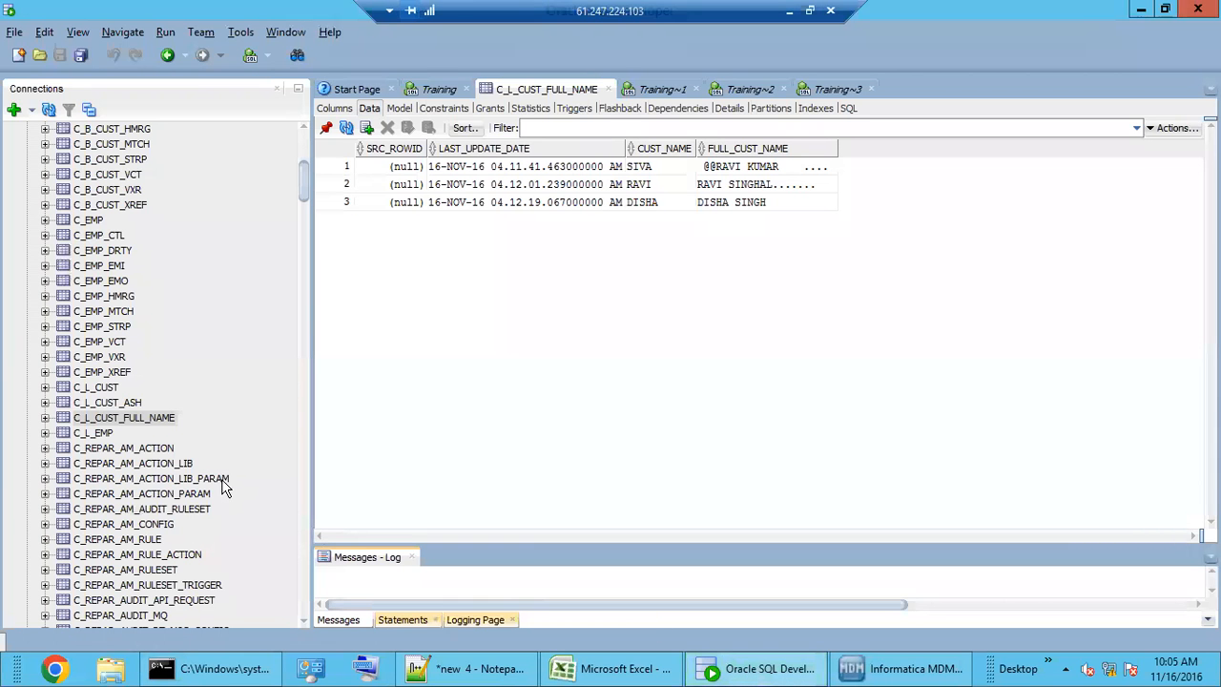
# - Open C_S_EDW_CUST's data and inspect the staged source keys and cleansed customer names
pyautogui.moveTo(307, 182); pyautogui.dragTo(303, 563)
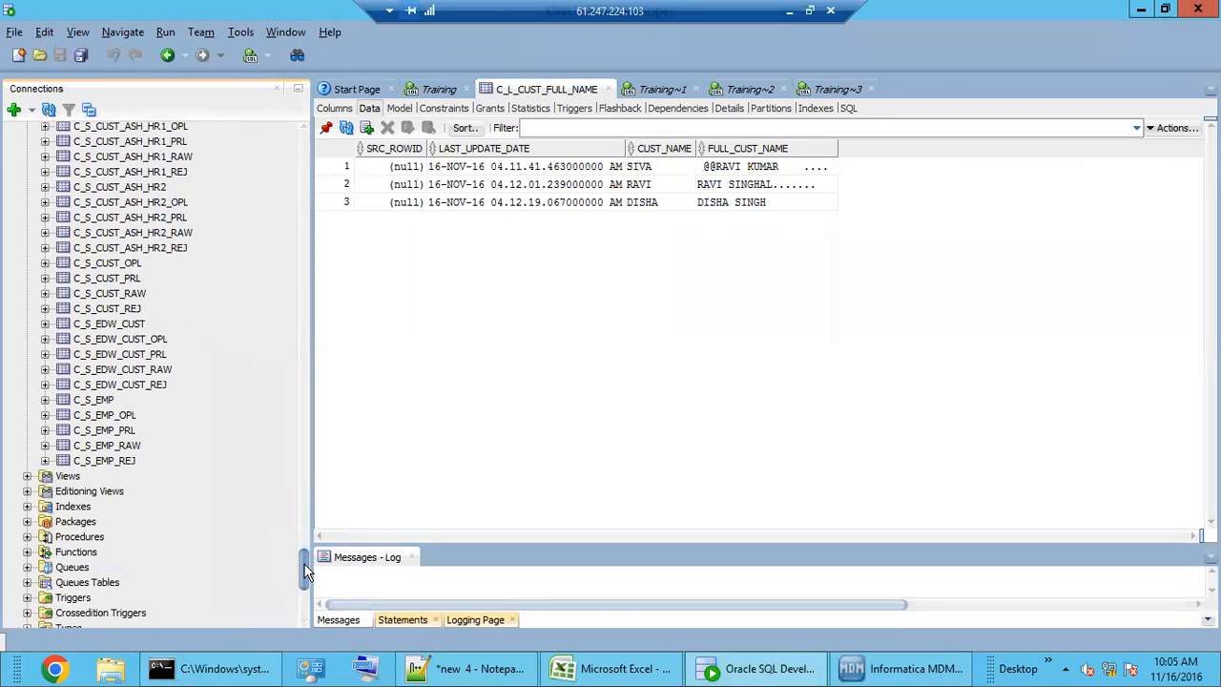
pyautogui.click(105, 324)
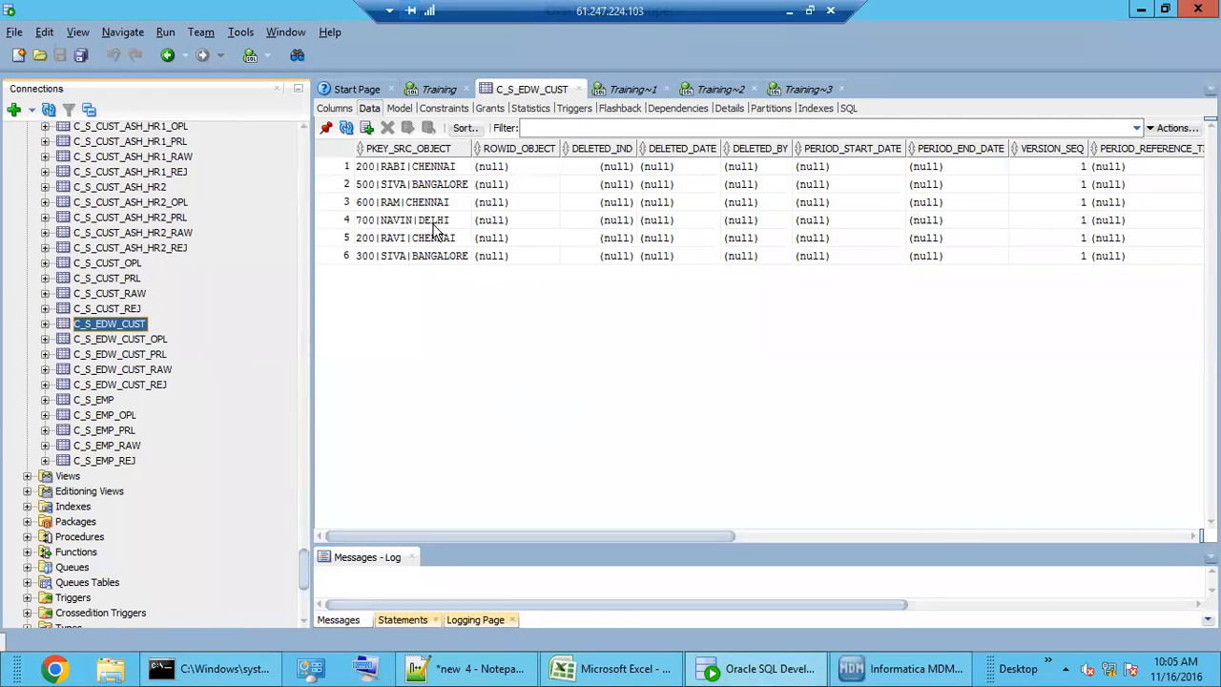
pyautogui.moveTo(425, 168); pyautogui.dragTo(436, 263)
pyautogui.click(436, 239)
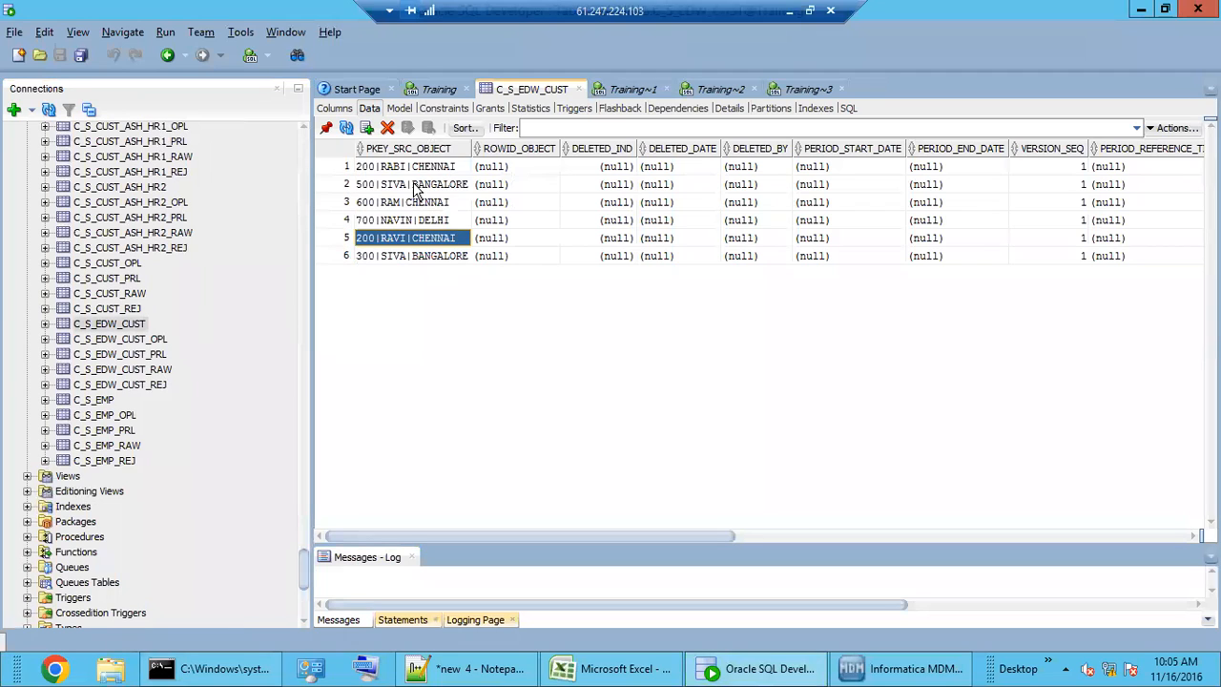
pyautogui.moveTo(414, 170); pyautogui.dragTo(417, 204)
pyautogui.click(414, 258)
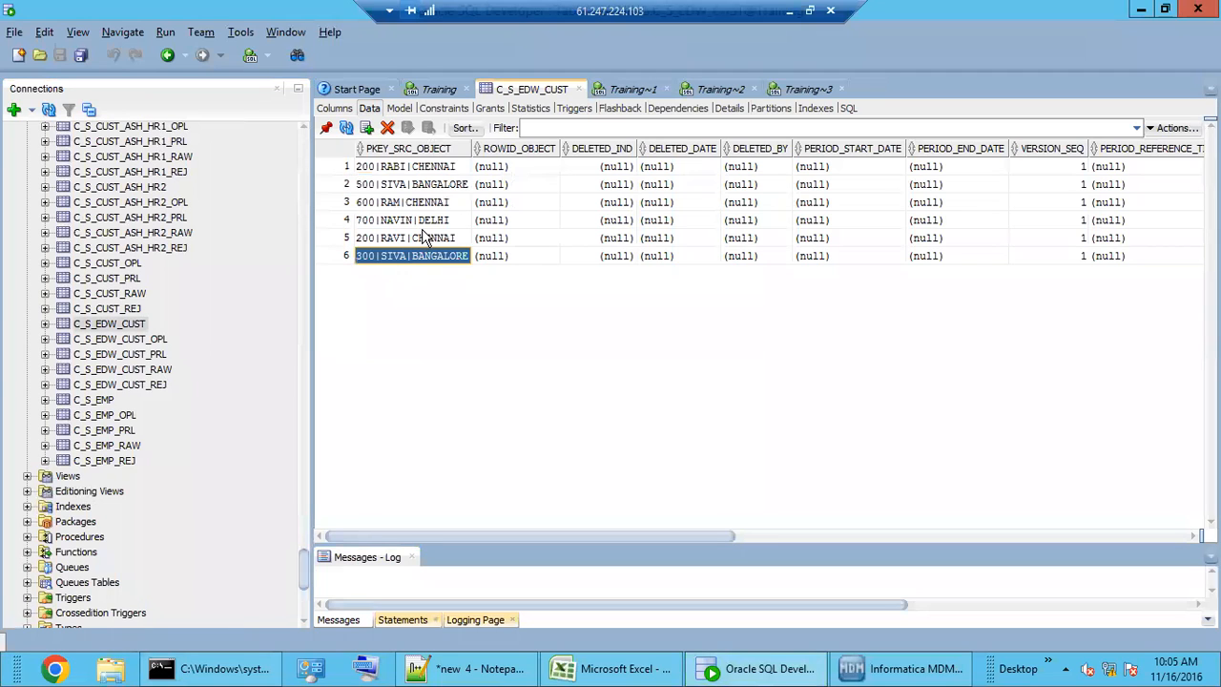
pyautogui.click(423, 220)
pyautogui.click(422, 202)
pyautogui.moveTo(642, 537); pyautogui.dragTo(1123, 538)
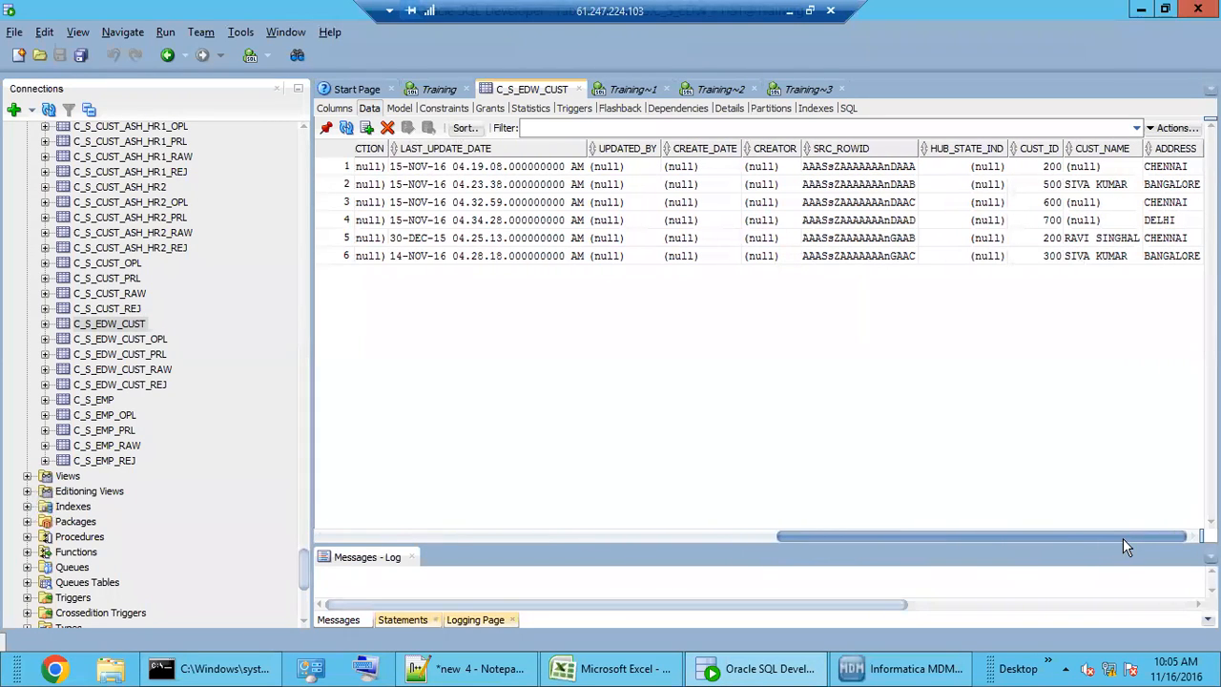
pyautogui.click(1112, 191)
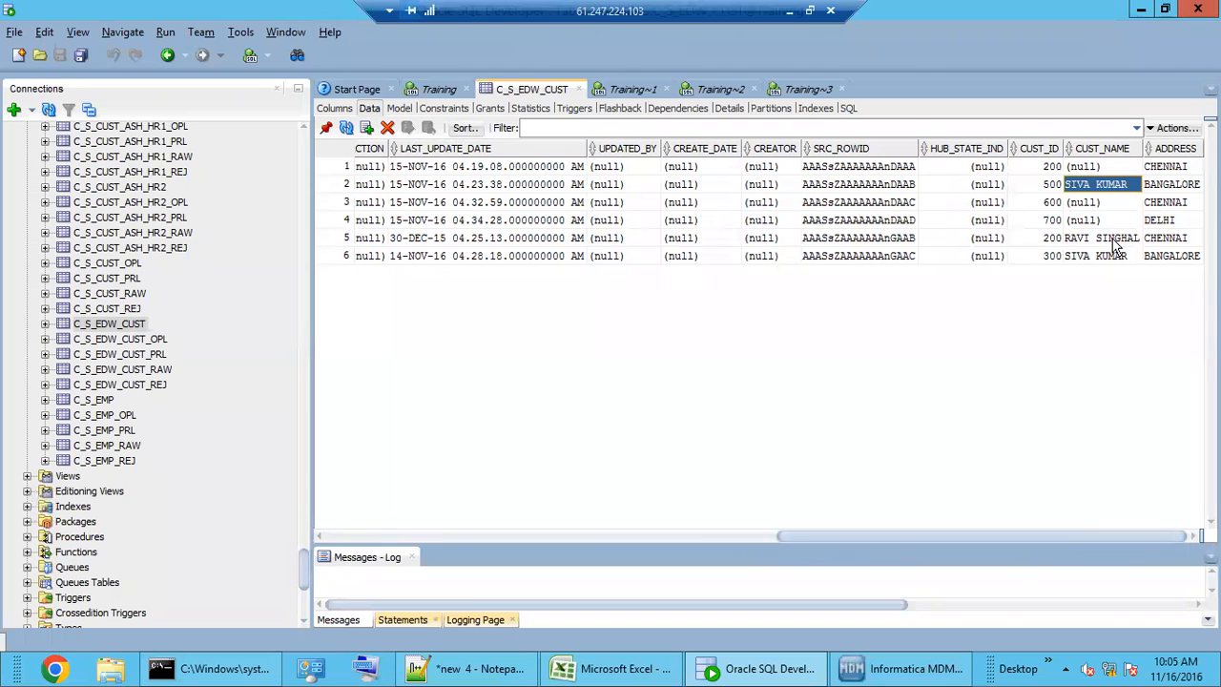
pyautogui.click(1114, 238)
pyautogui.click(1108, 256)
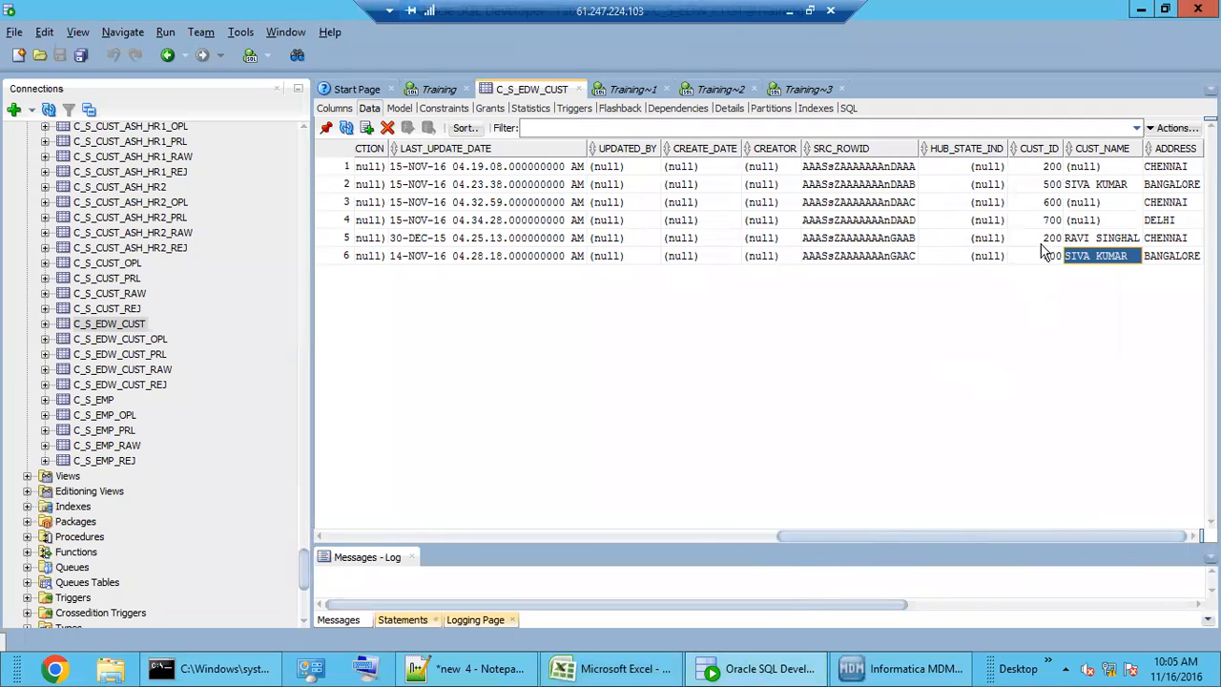
# - Select CUST_ID and CUST_NAME for rows 1–6, then paste into Sheet2's C2 and undo it
pyautogui.moveTo(1040, 172); pyautogui.dragTo(1103, 262)
pyautogui.write('C')
pyautogui.click(615, 668)
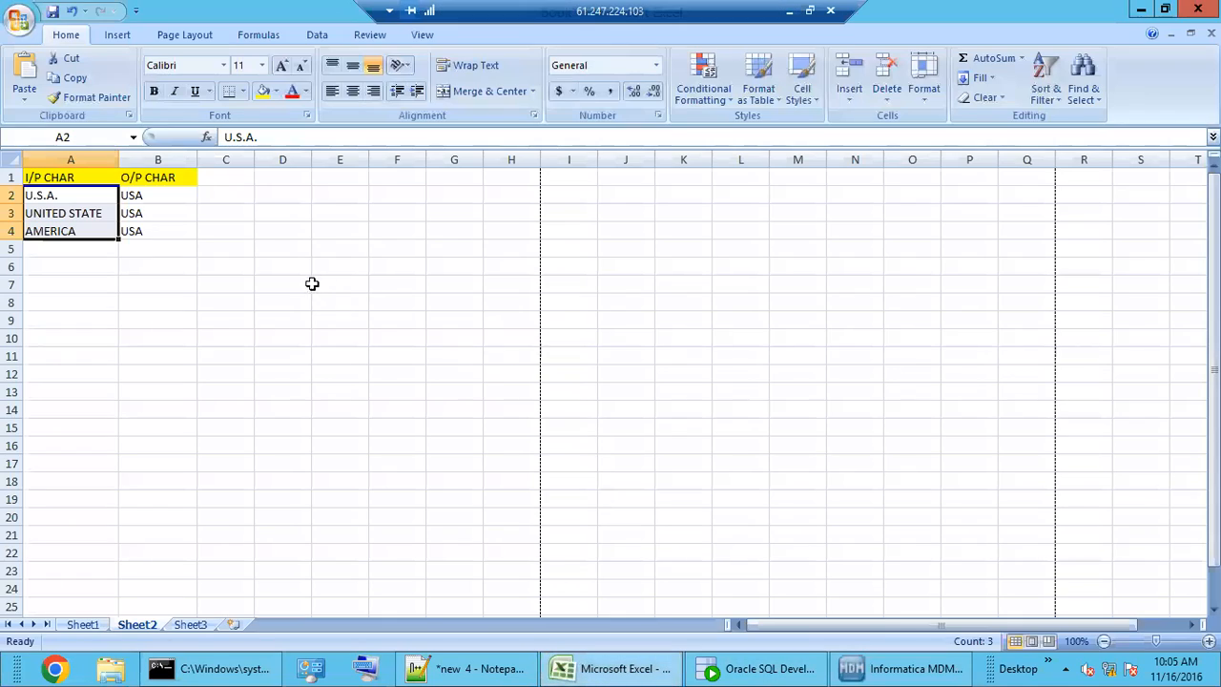
pyautogui.click(240, 194)
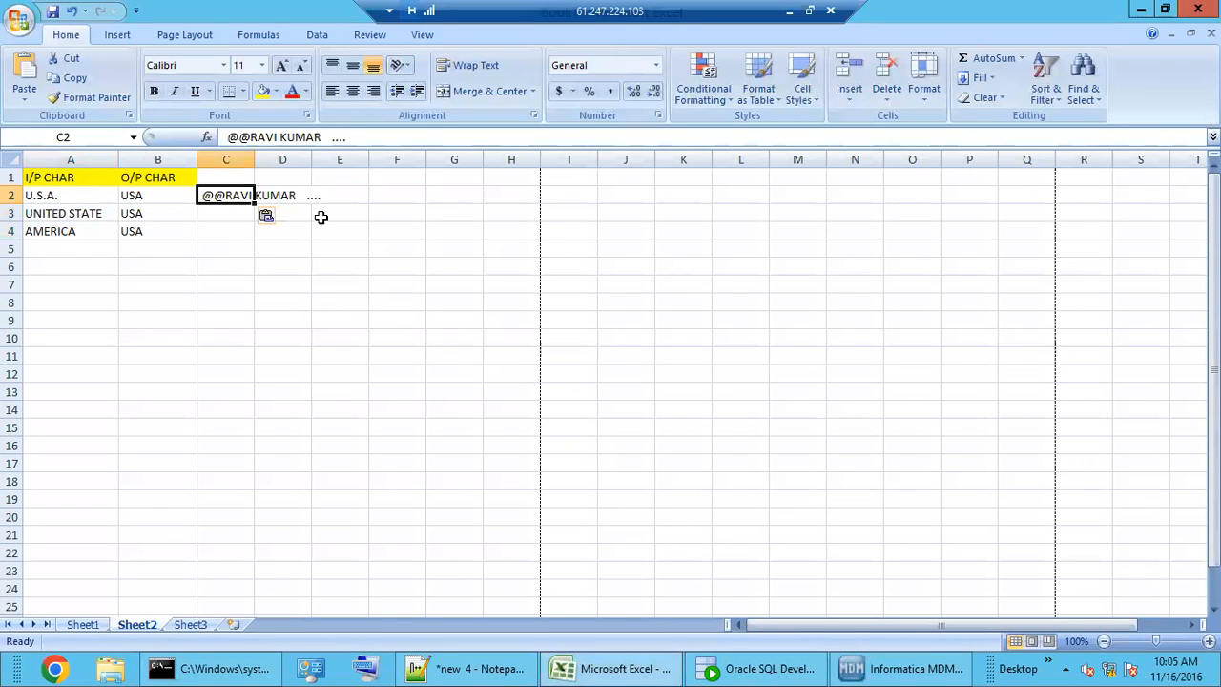
pyautogui.hotkey('ctrl', 'z')
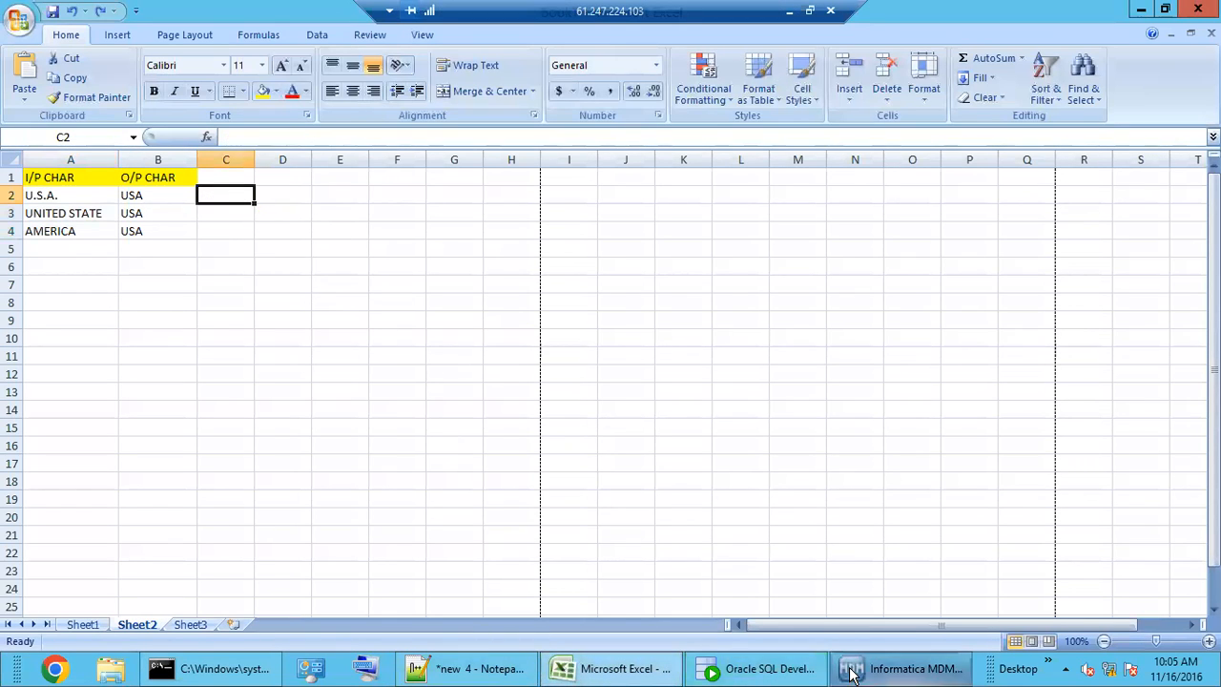
pyautogui.click(778, 674)
# - Cancel row 6's accidental name edit and select all six rows from SRC_ROWID to ADDRESS
pyautogui.click(1040, 239)
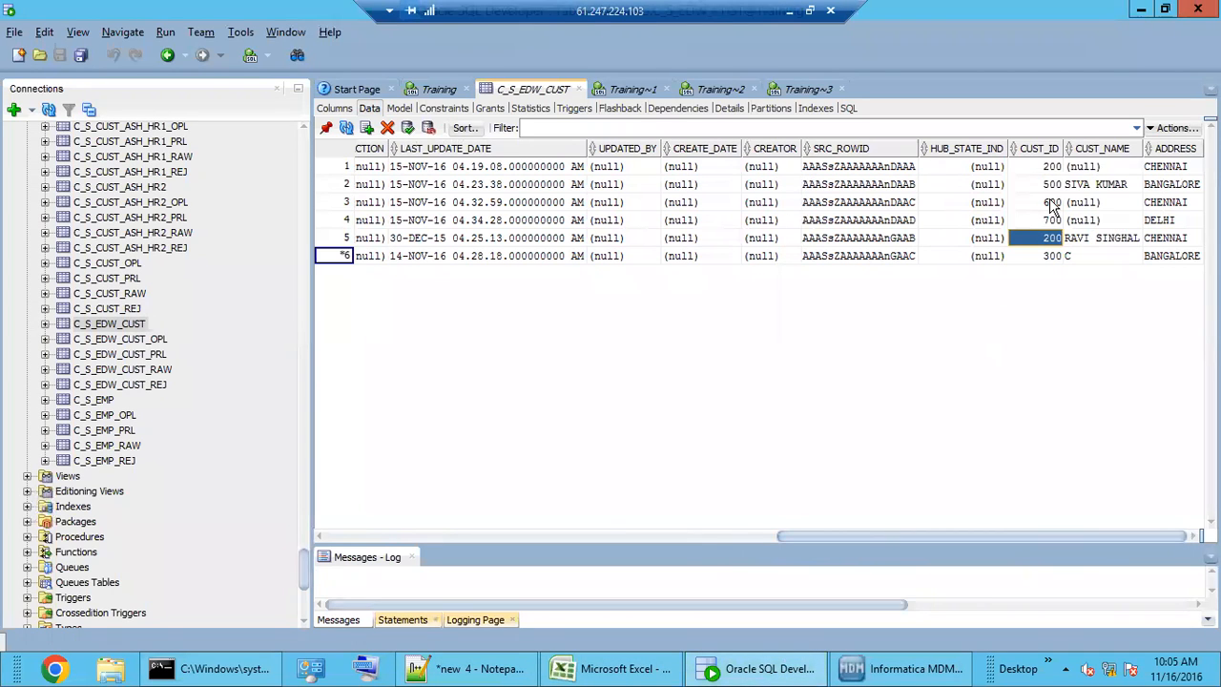
pyautogui.moveTo(1061, 169); pyautogui.dragTo(1096, 257)
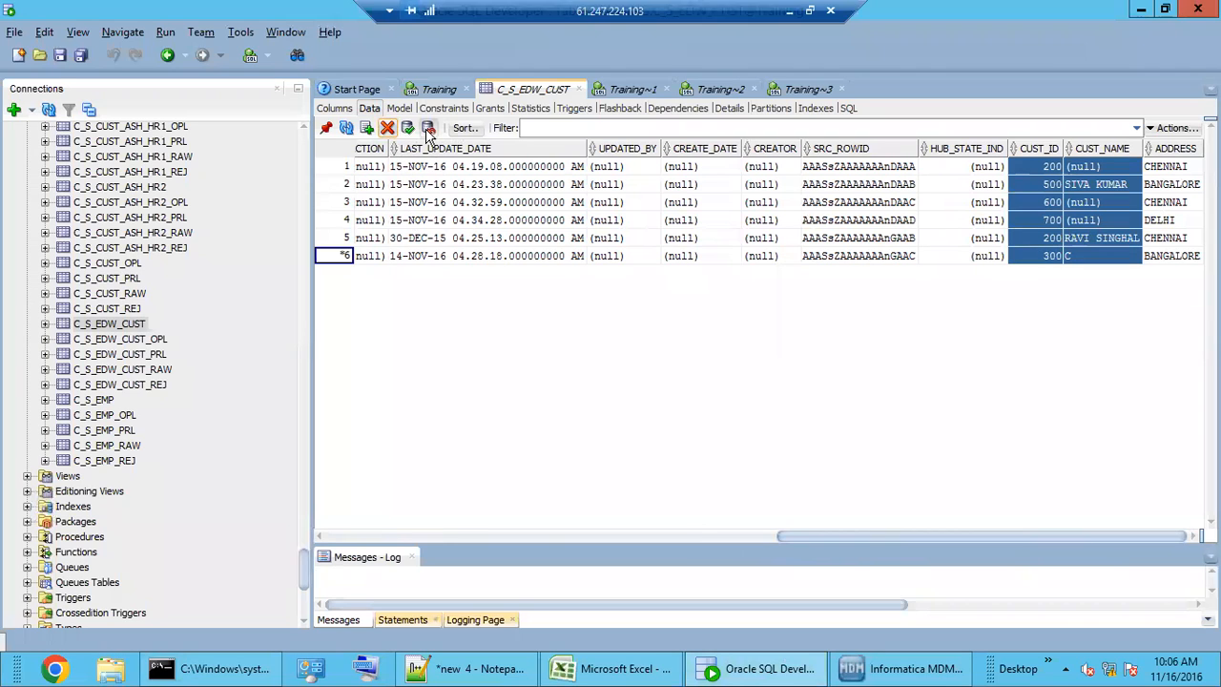
pyautogui.press('Escape')
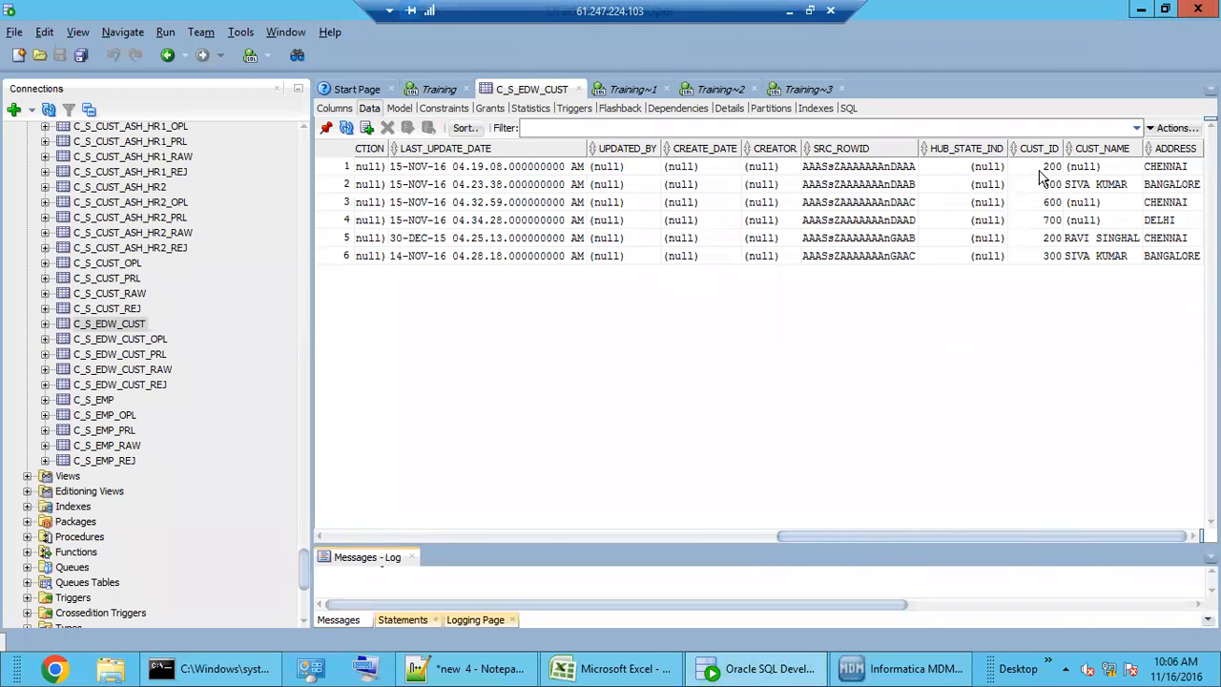
pyautogui.click(1048, 170)
pyautogui.moveTo(880, 169); pyautogui.dragTo(1184, 263)
pyautogui.click(584, 669)
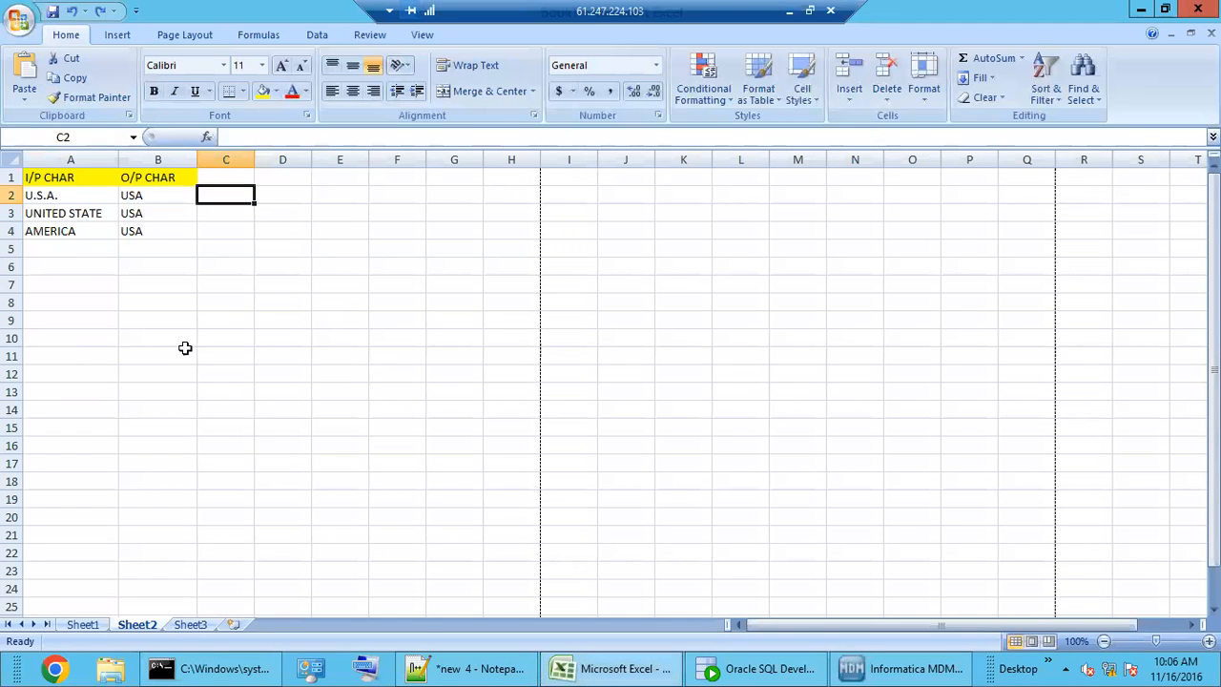
# - Paste the six C_S_EDW_CUST staging rows into Sheet2 A8:E13 and autofit column D to show the full names
pyautogui.click(63, 307)
pyautogui.hotkey('ctrl', 'v')
pyautogui.click(215, 494)
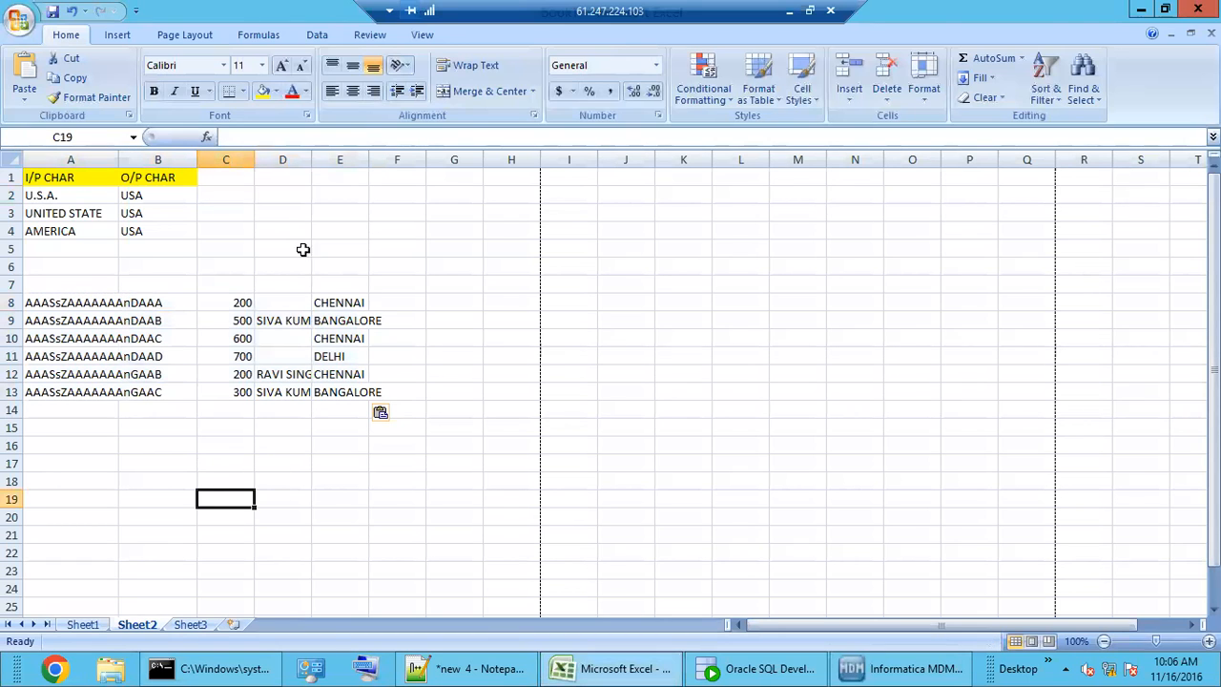
pyautogui.doubleClick(315, 158)
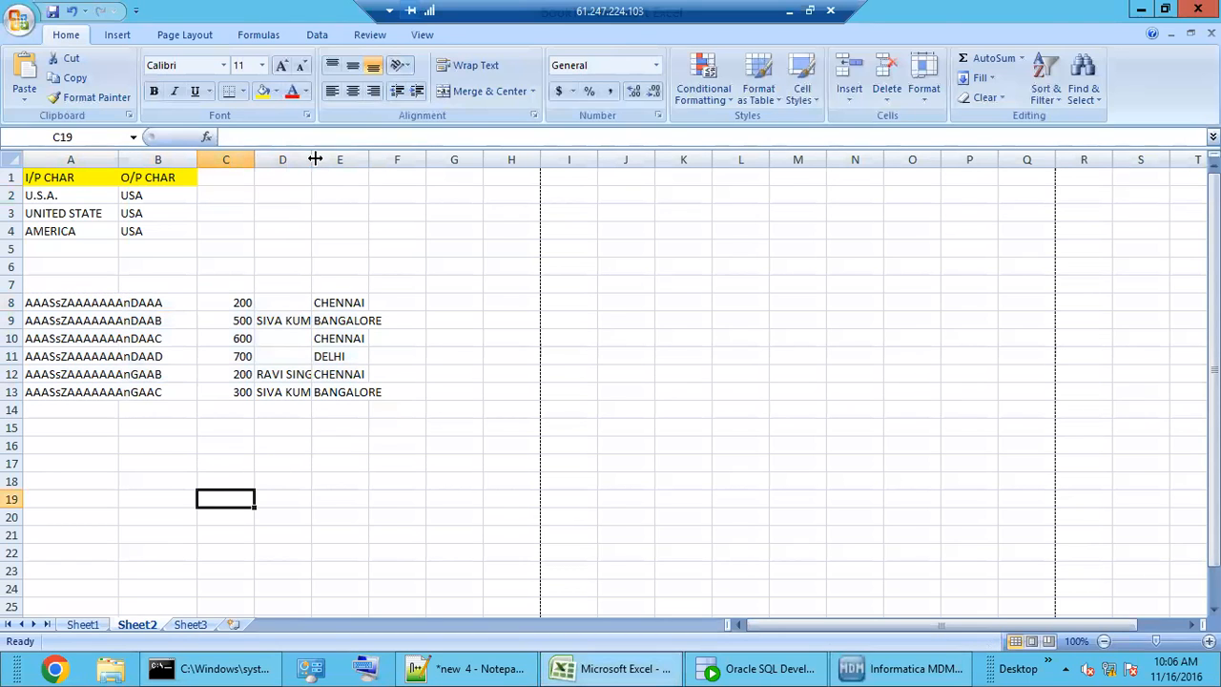
pyautogui.click(299, 323)
pyautogui.click(305, 376)
pyautogui.click(310, 393)
pyautogui.click(313, 376)
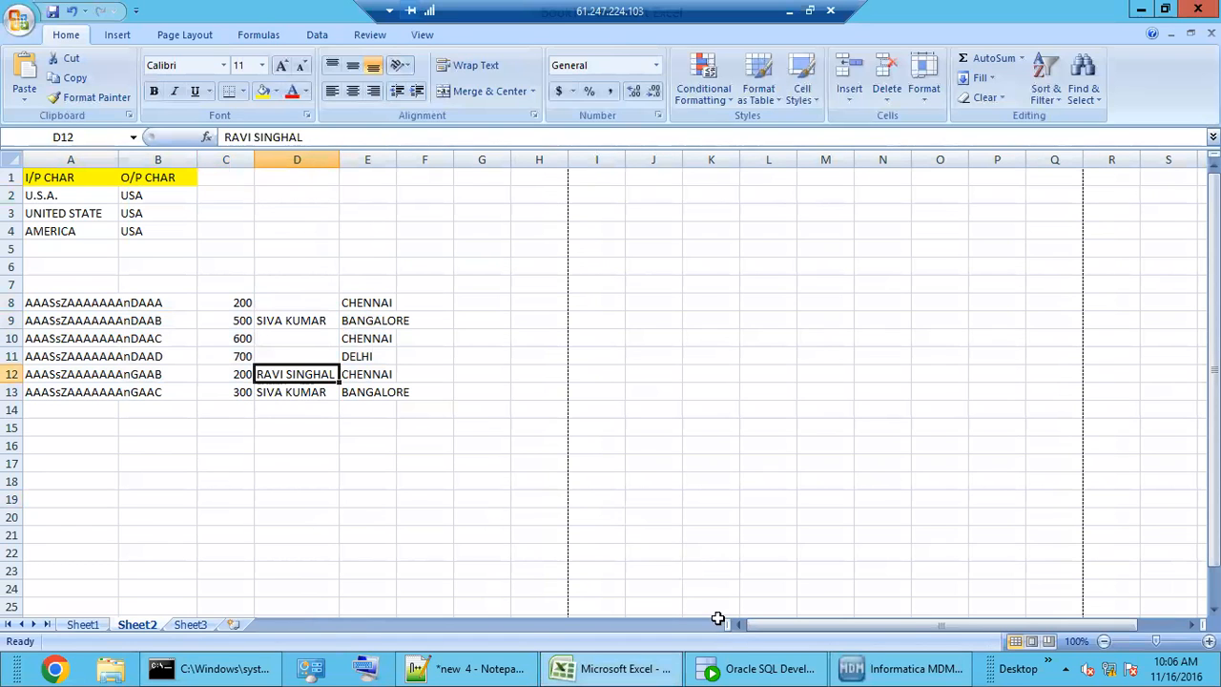
# - Open the C_L_CUST_FULL_NAME table's data in SQL Developer and select its three FULL_CUST_NAME values
pyautogui.click(749, 673)
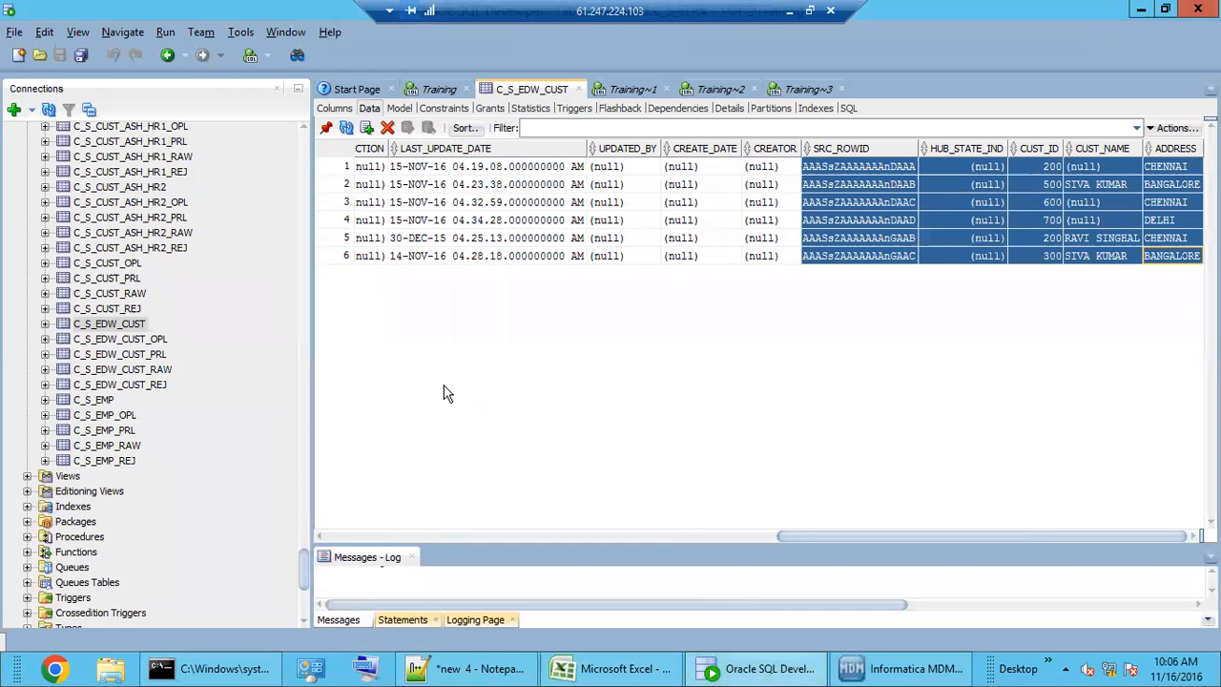
pyautogui.moveTo(308, 570); pyautogui.dragTo(303, 160)
pyautogui.scroll(-3, 153, 480)
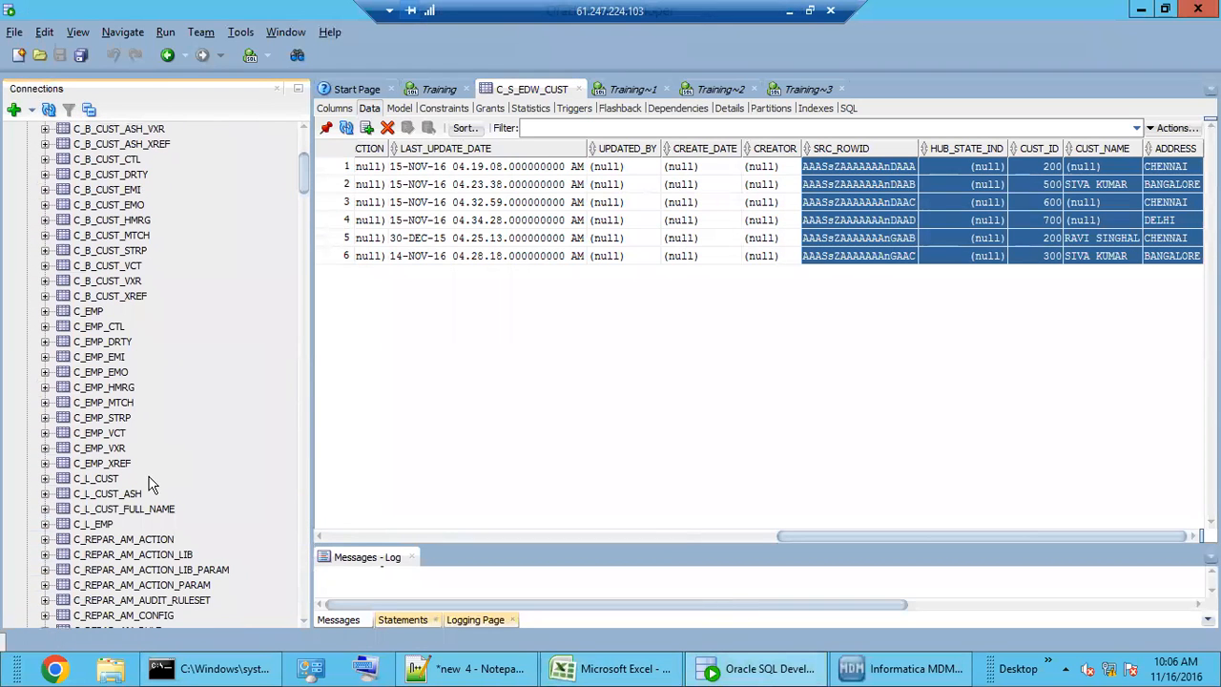
pyautogui.click(107, 508)
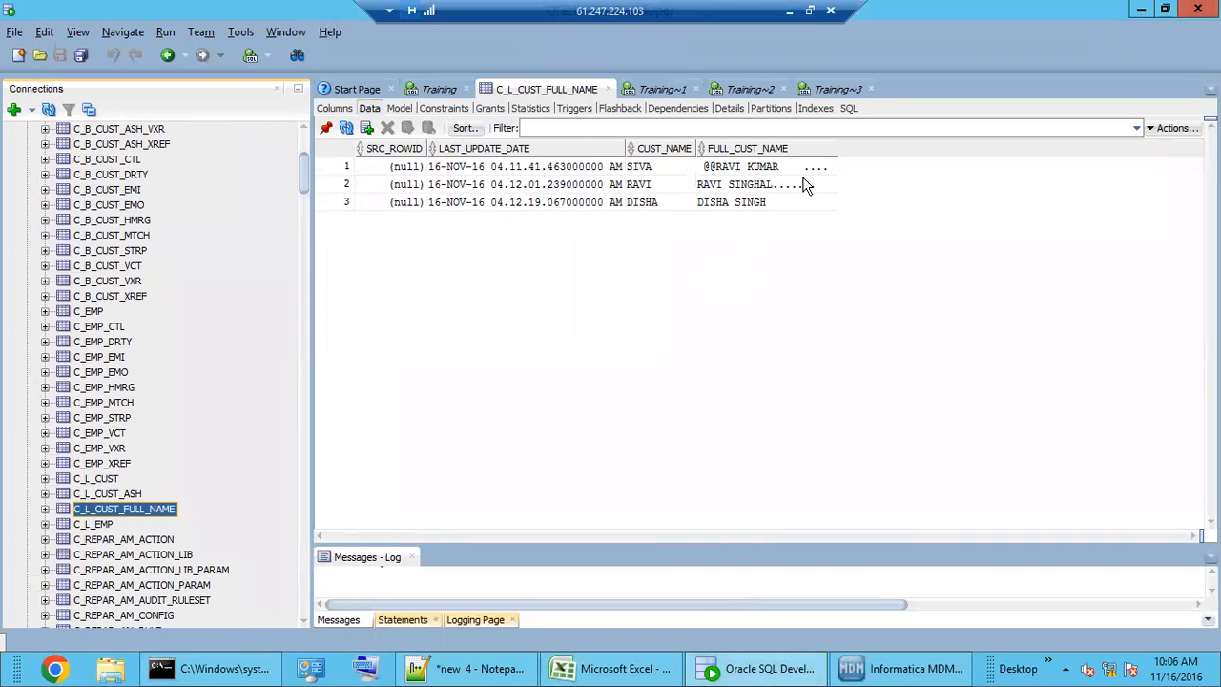
pyautogui.moveTo(804, 169); pyautogui.dragTo(809, 199)
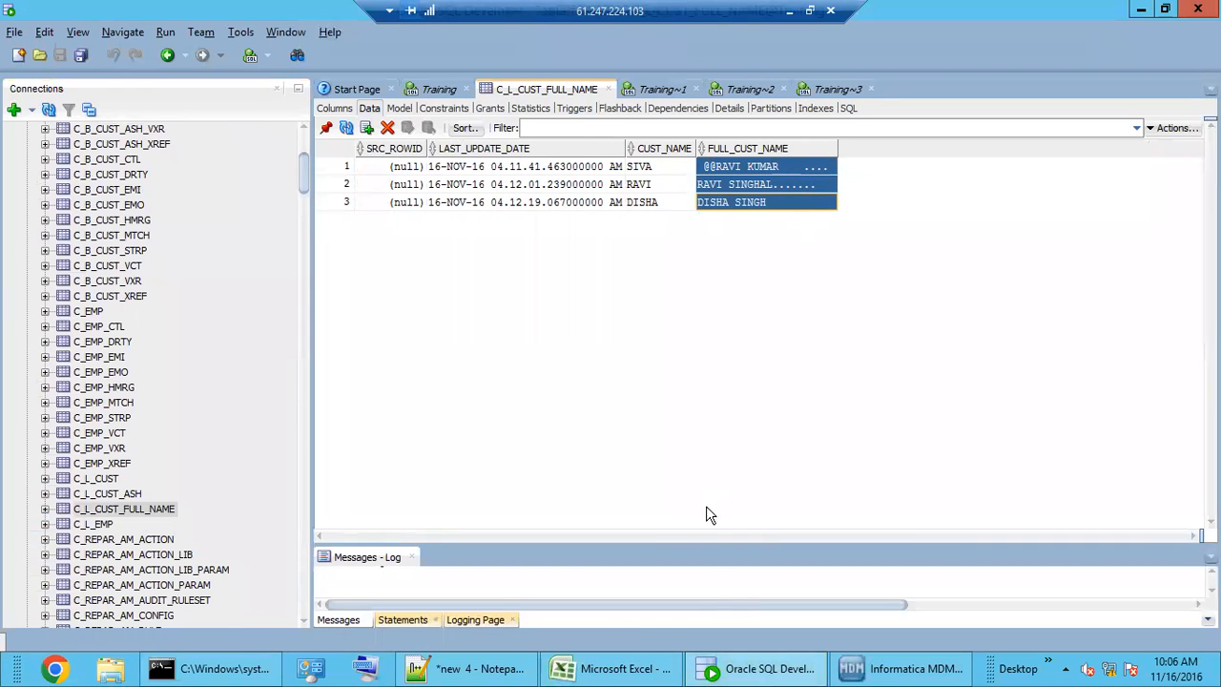
pyautogui.click(637, 668)
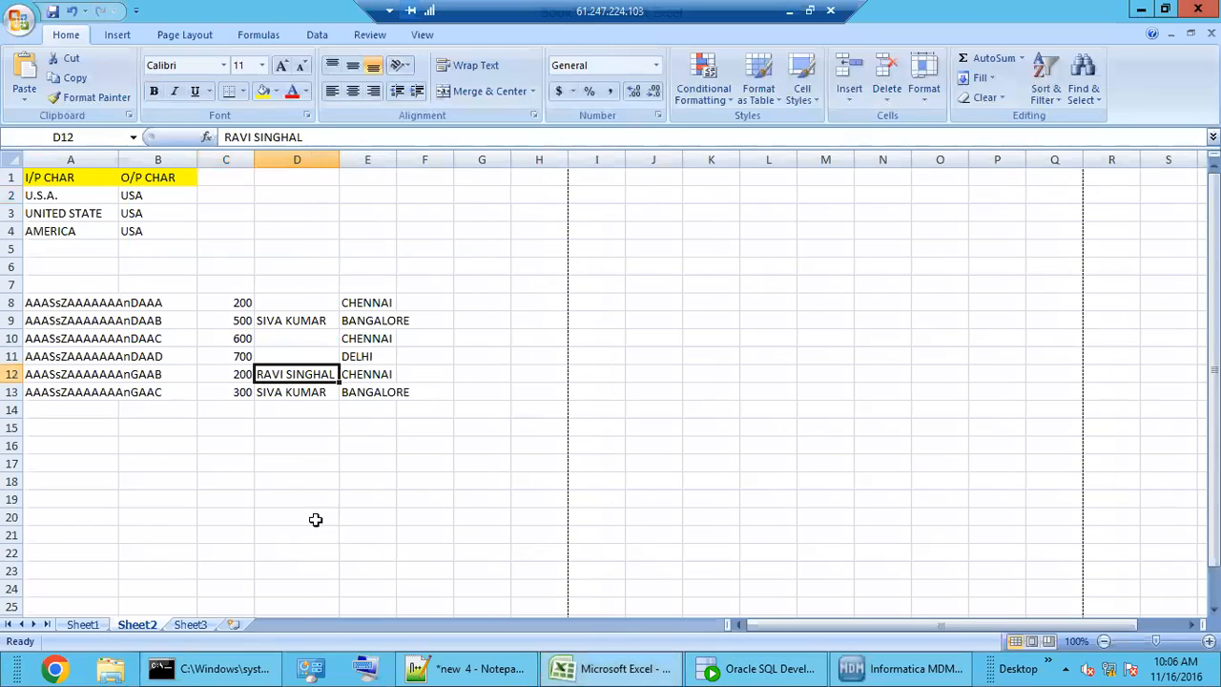
# - Paste the three noisy full names into D16:D18 and autofit column D
pyautogui.click(277, 452)
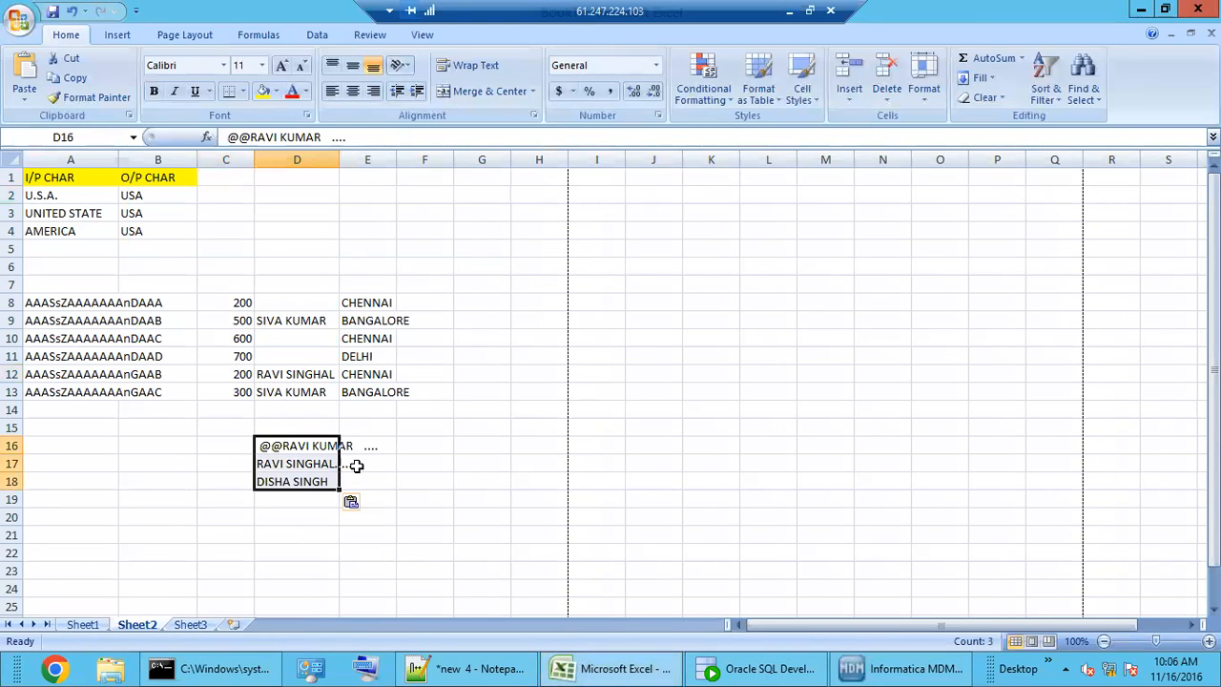
pyautogui.doubleClick(339, 160)
pyautogui.click(356, 483)
# - Compare the noise-padded names in D16:D18 against the clean staged name in D9
pyautogui.click(343, 449)
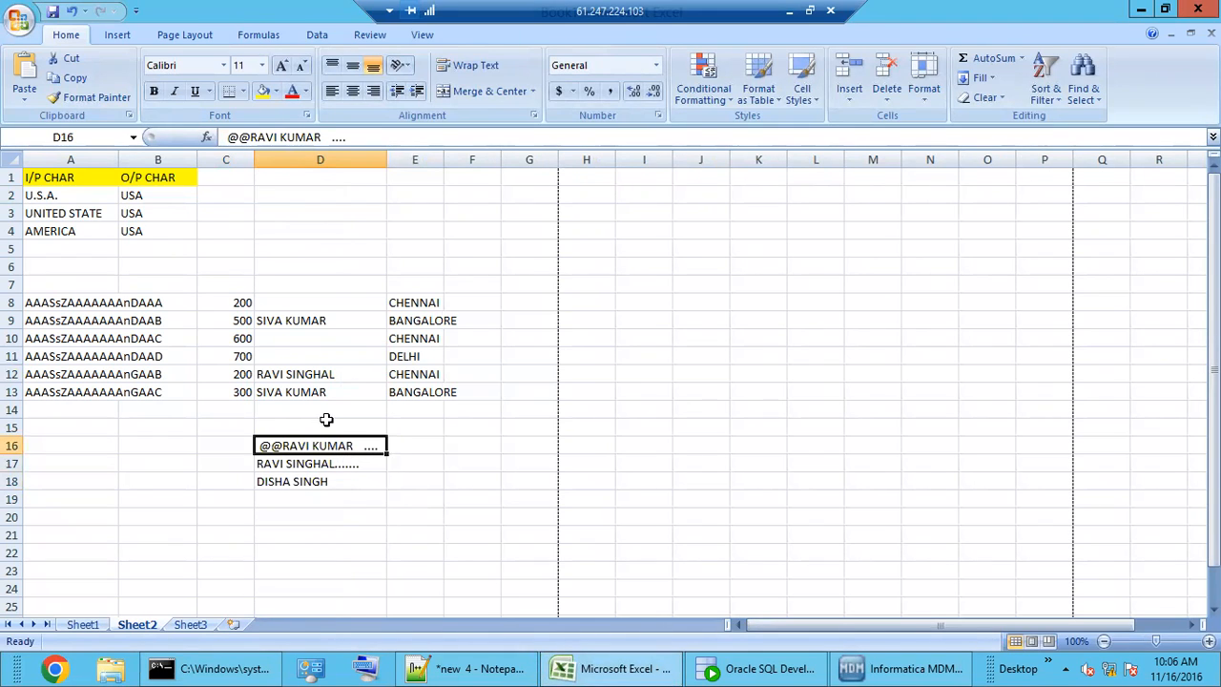
pyautogui.click(316, 324)
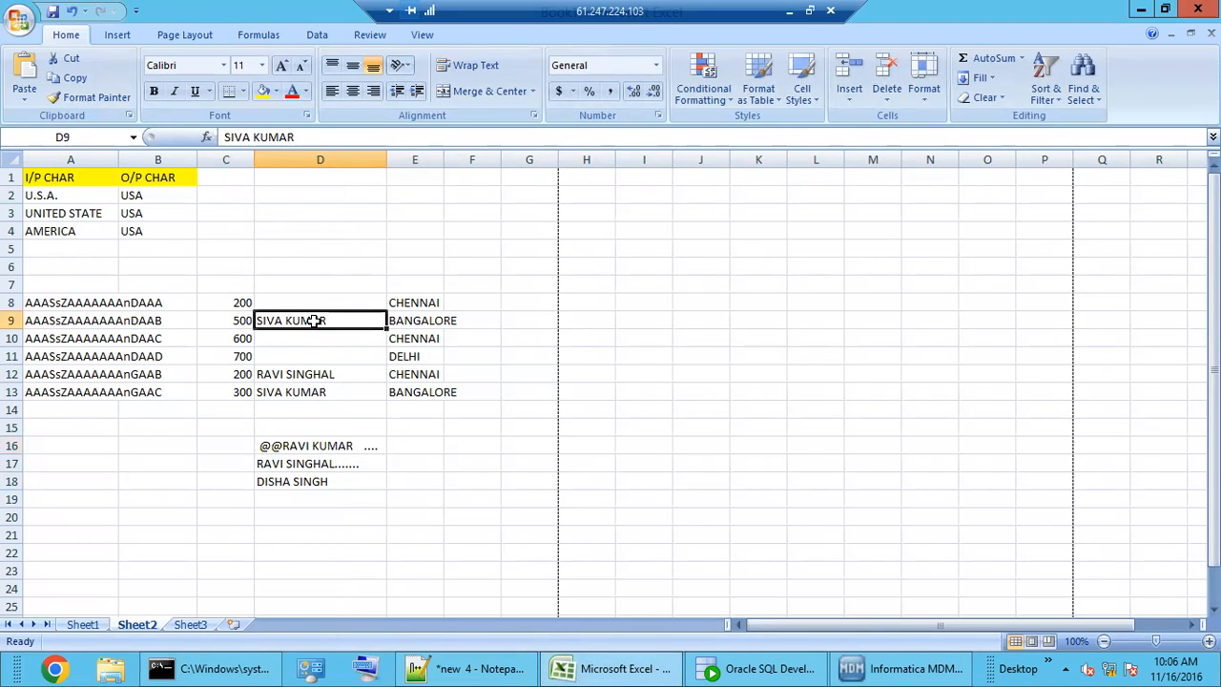
pyautogui.moveTo(301, 137); pyautogui.dragTo(223, 137)
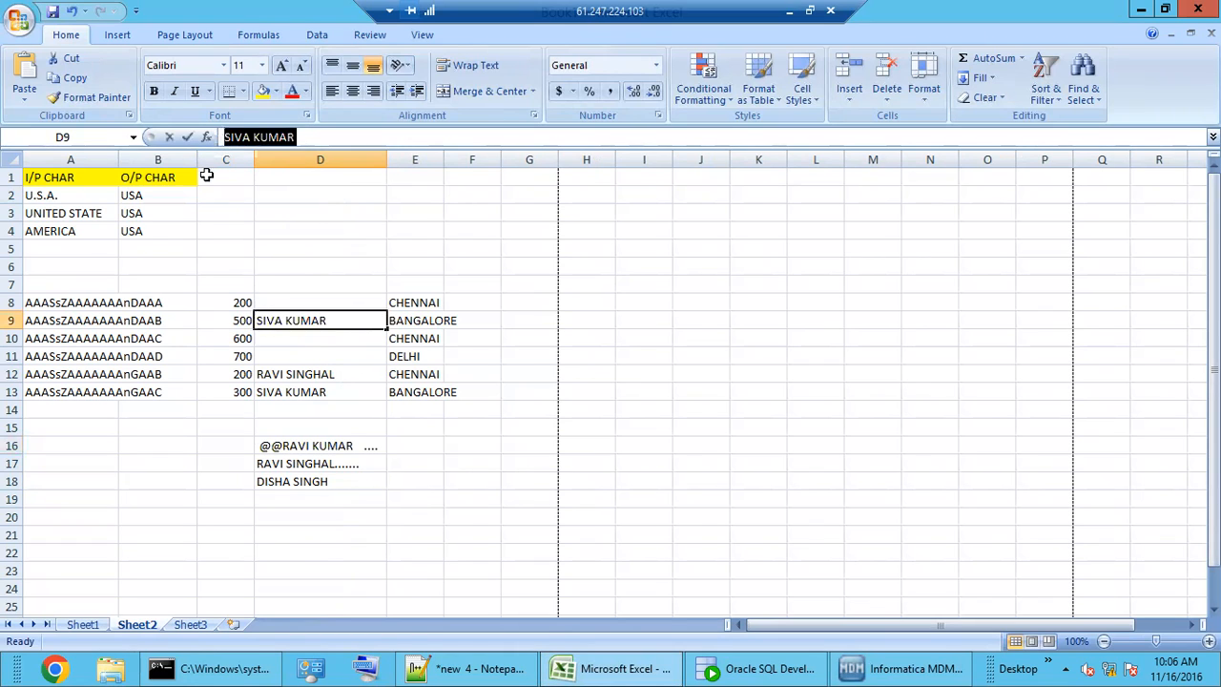
pyautogui.click(328, 465)
pyautogui.click(328, 482)
pyautogui.click(353, 463)
pyautogui.click(354, 444)
pyautogui.click(355, 461)
pyautogui.click(356, 445)
pyautogui.click(353, 465)
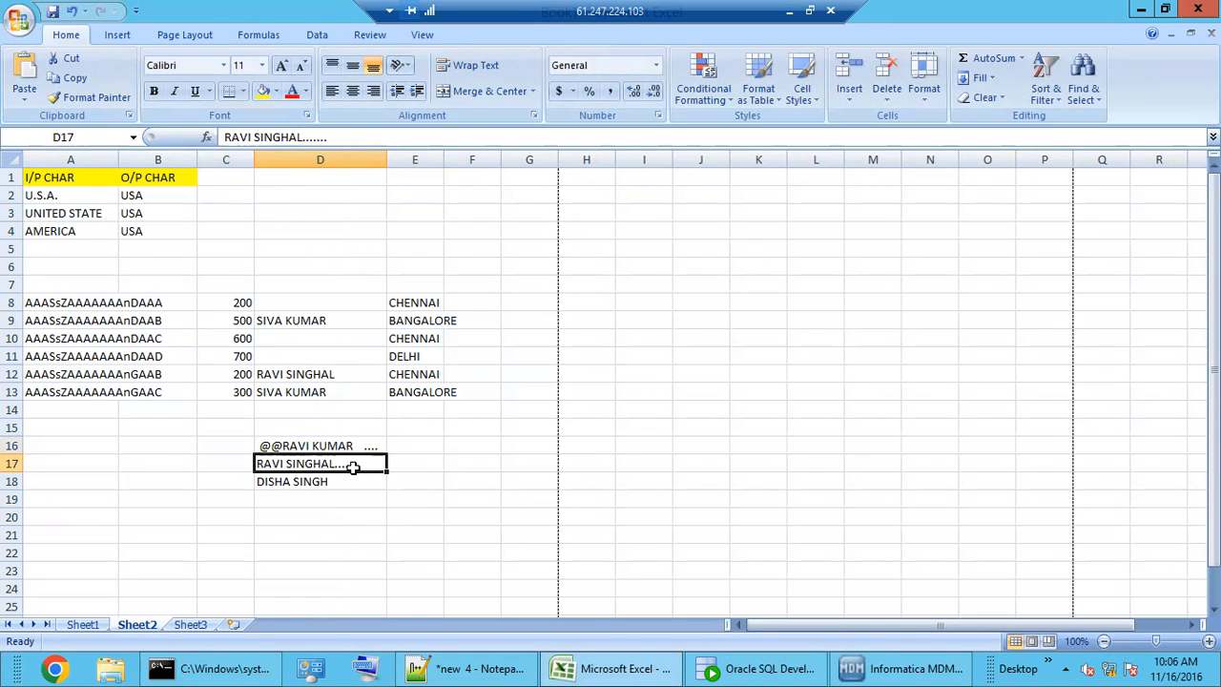
pyautogui.click(916, 668)
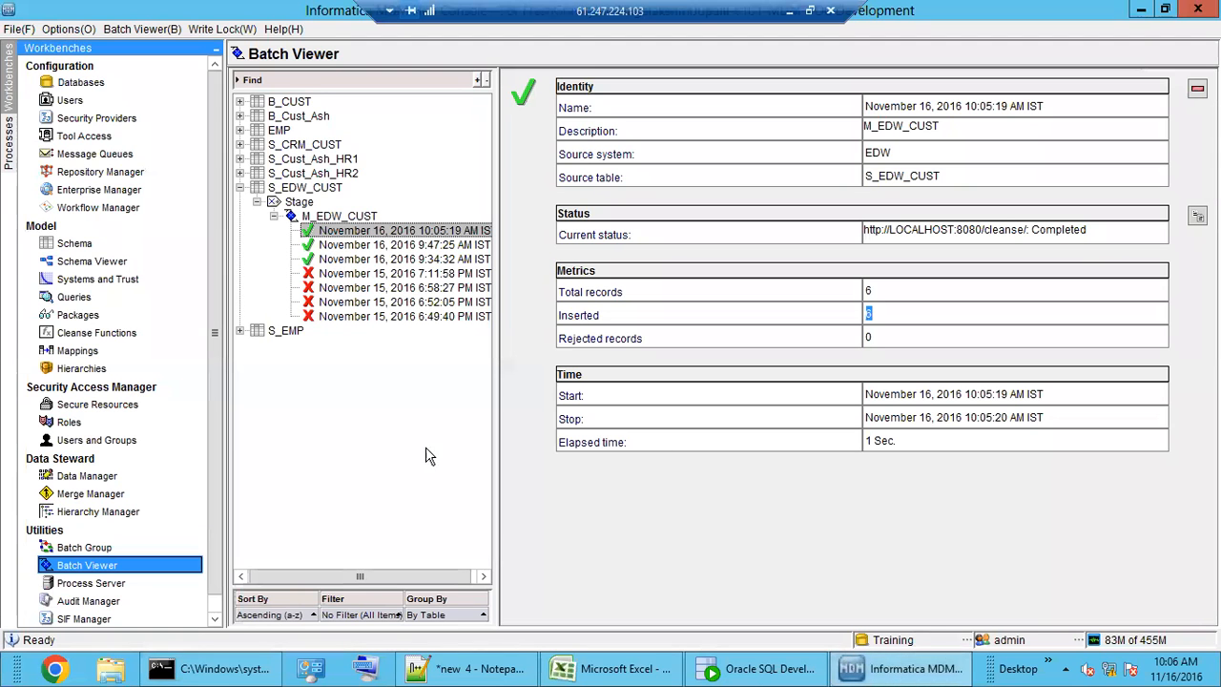
# - Review CL-General Noise's backslash and ] search strings without editing, then collapse Noise Filters
pyautogui.click(86, 334)
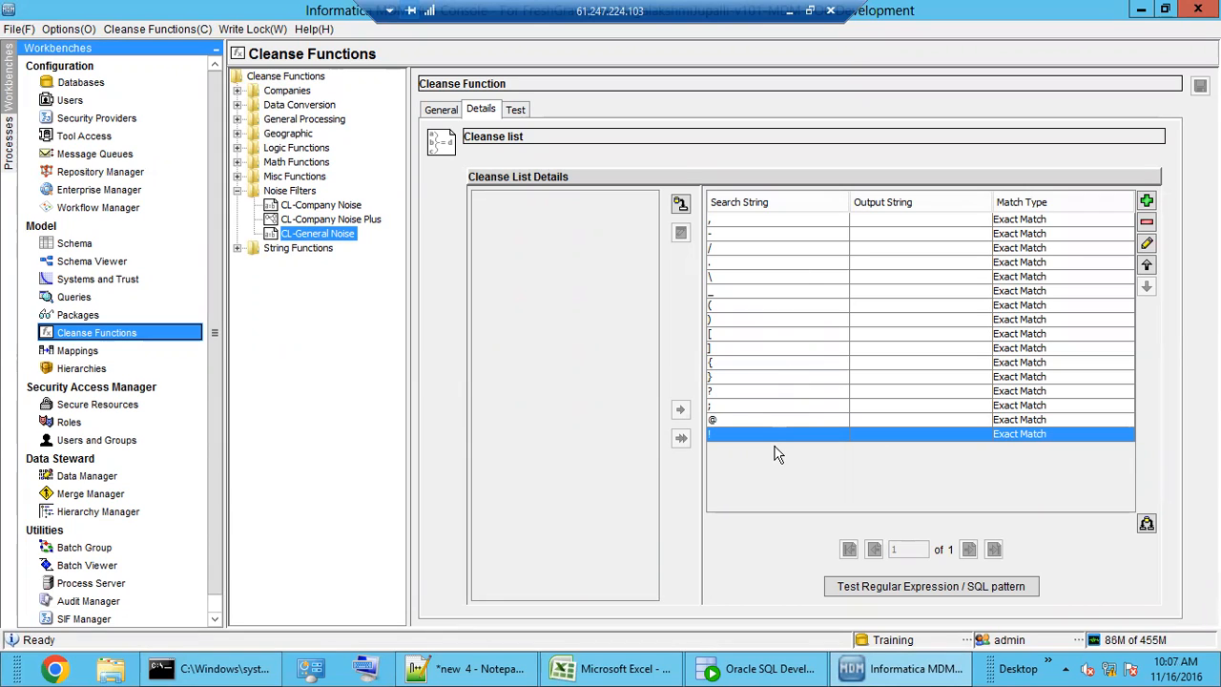
pyautogui.click(896, 277)
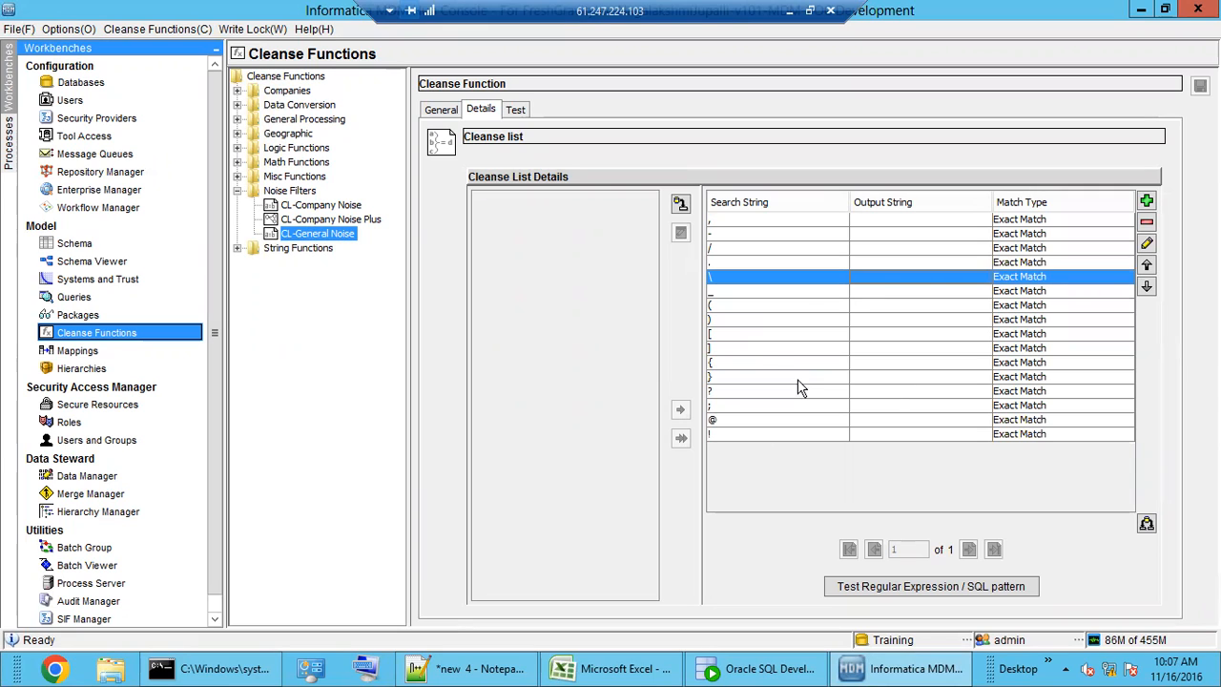
pyautogui.click(806, 349)
pyautogui.click(1147, 246)
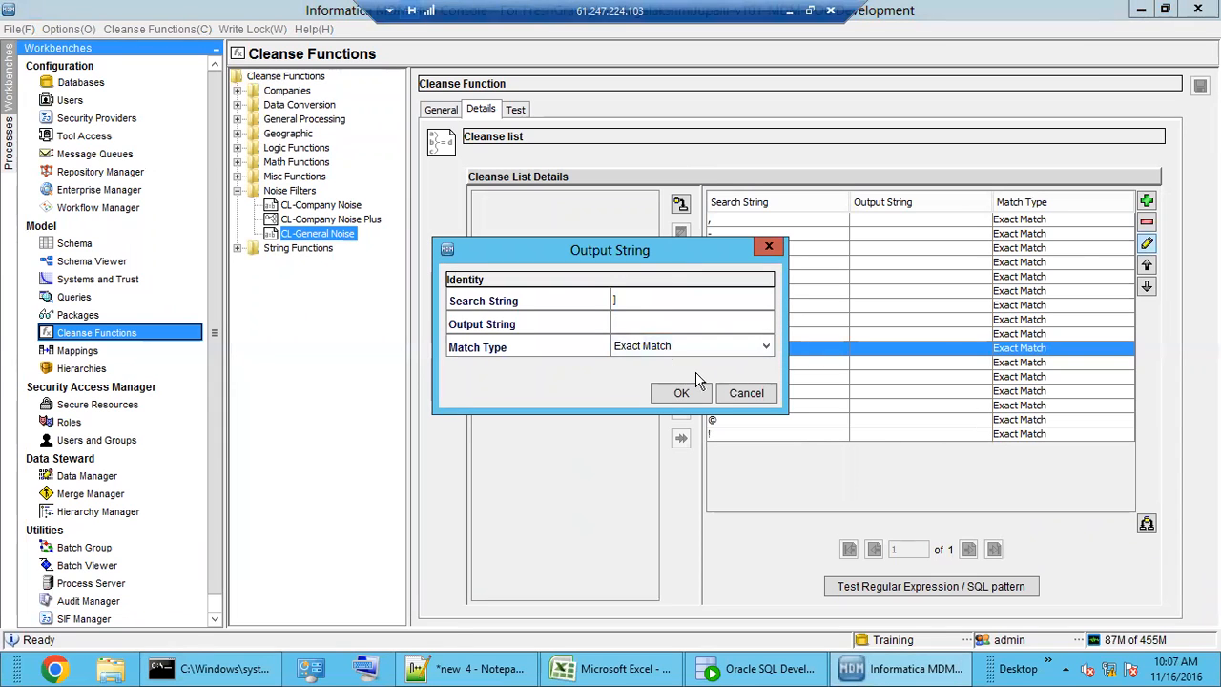
pyautogui.click(747, 394)
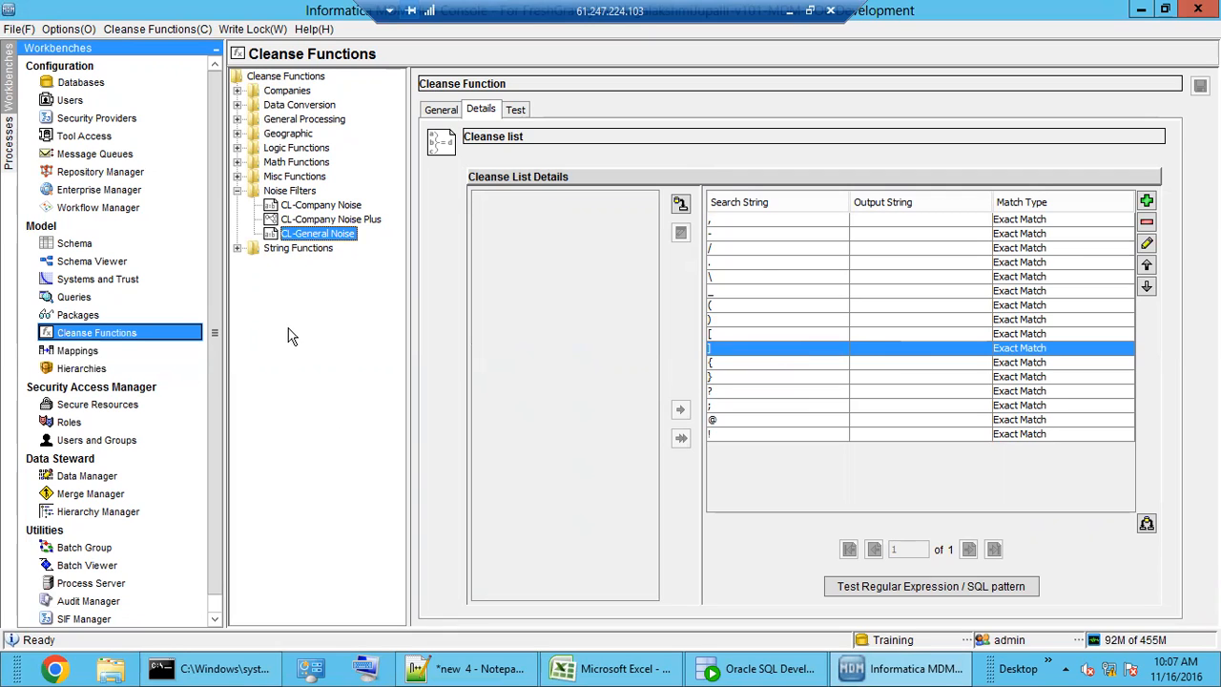
pyautogui.doubleClick(283, 192)
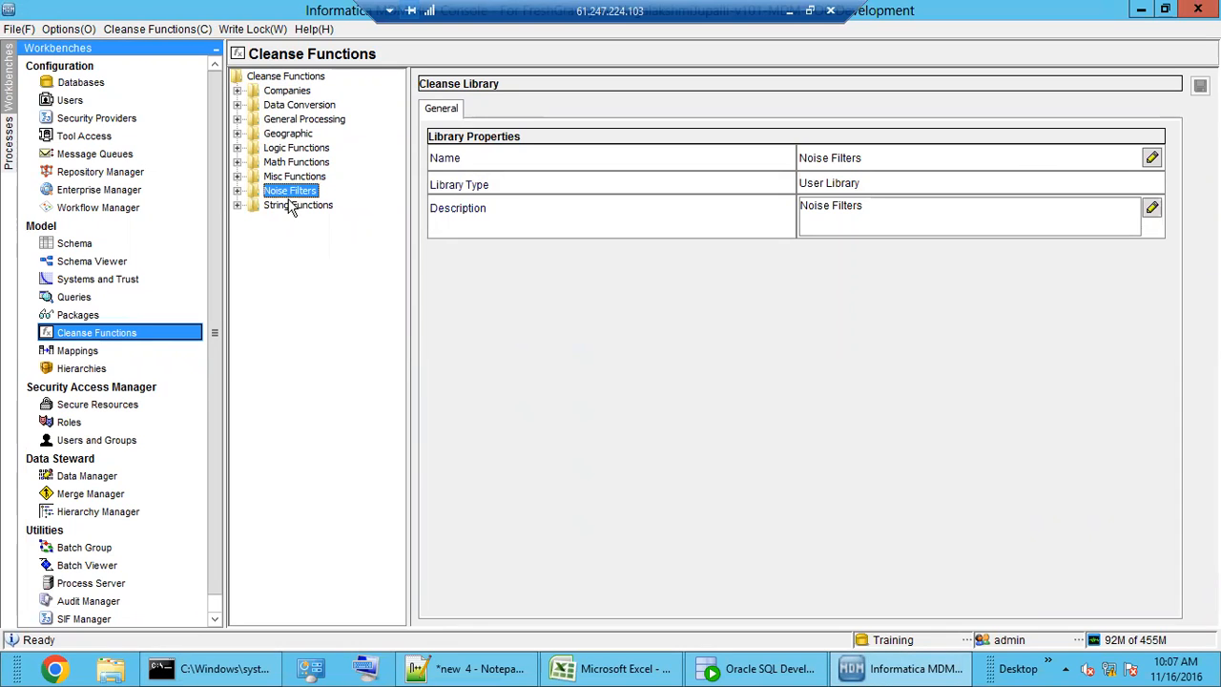
# - Expand Geographic and review CL-Cities' search list, including the To entry mapped to Toronto
pyautogui.doubleClick(285, 134)
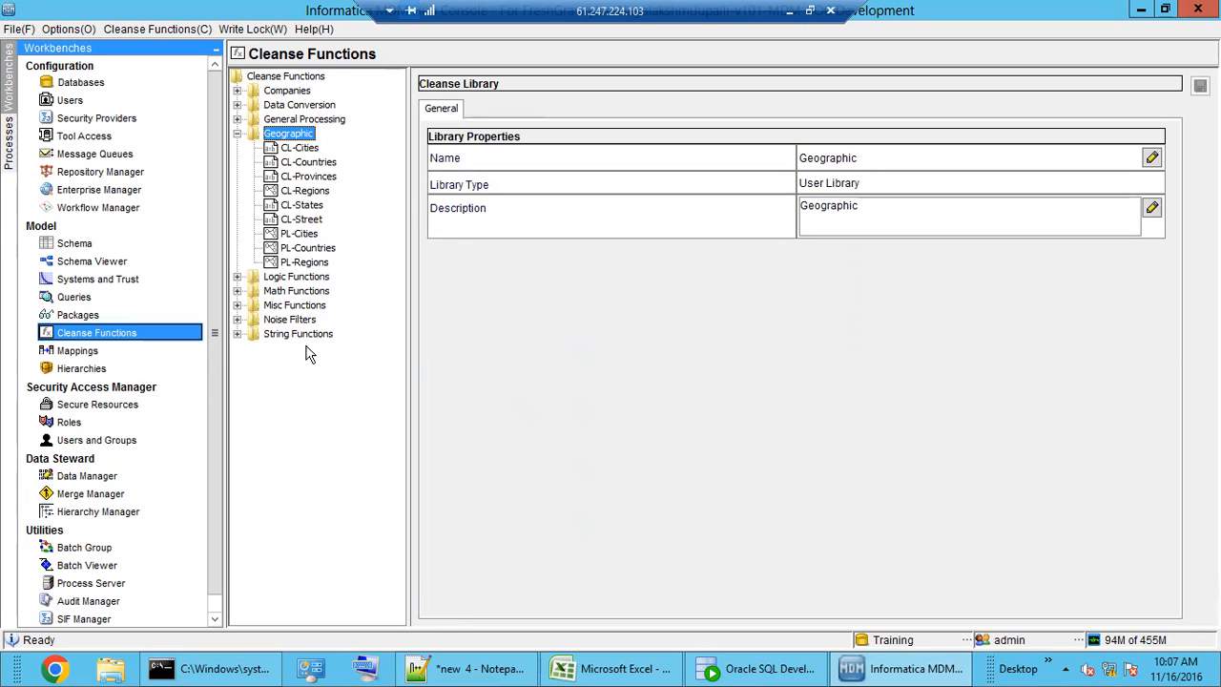
pyautogui.click(297, 150)
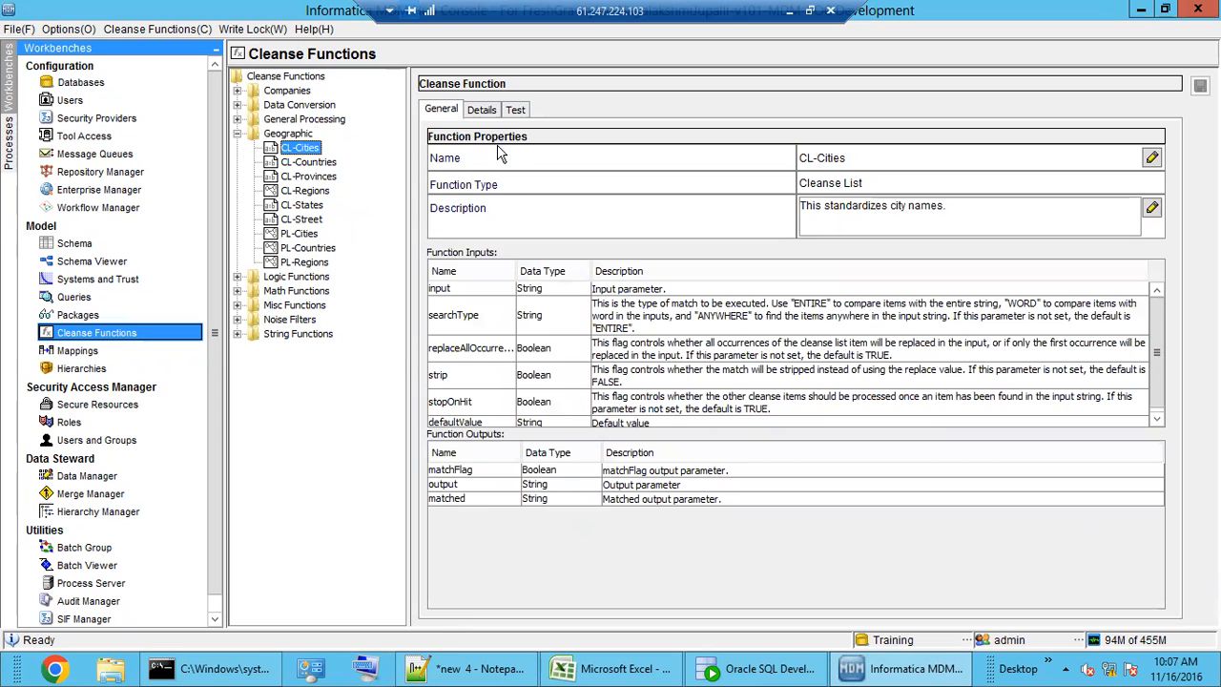
pyautogui.click(482, 112)
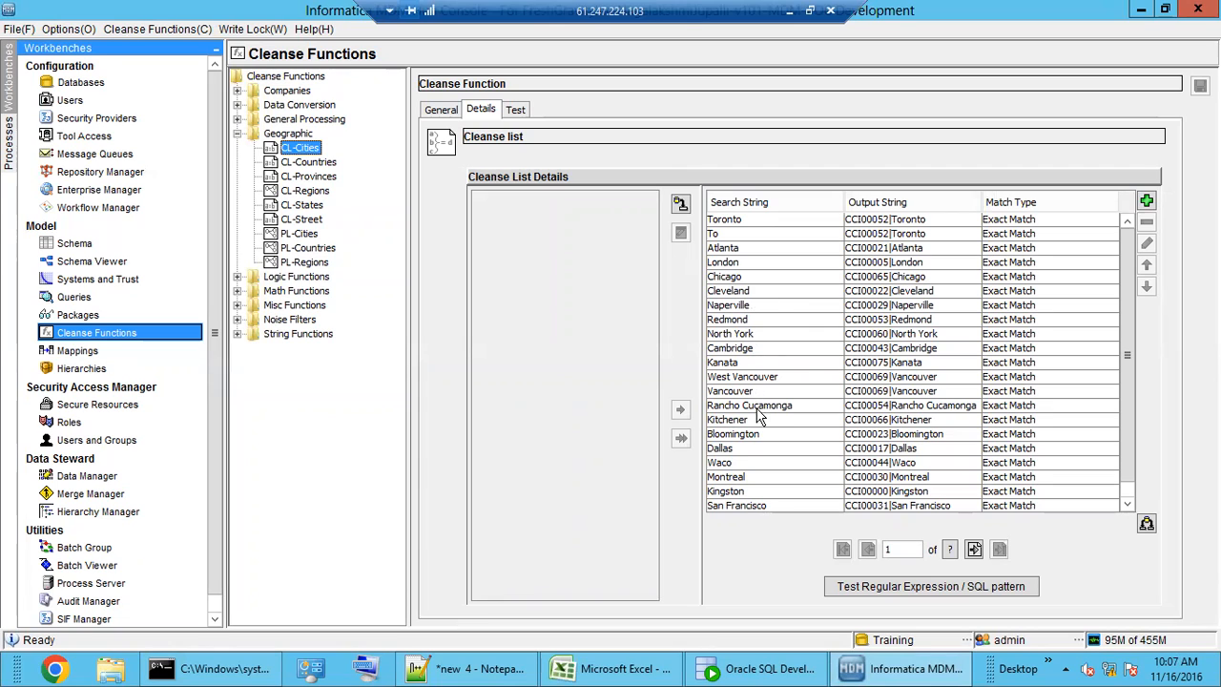
pyautogui.click(924, 234)
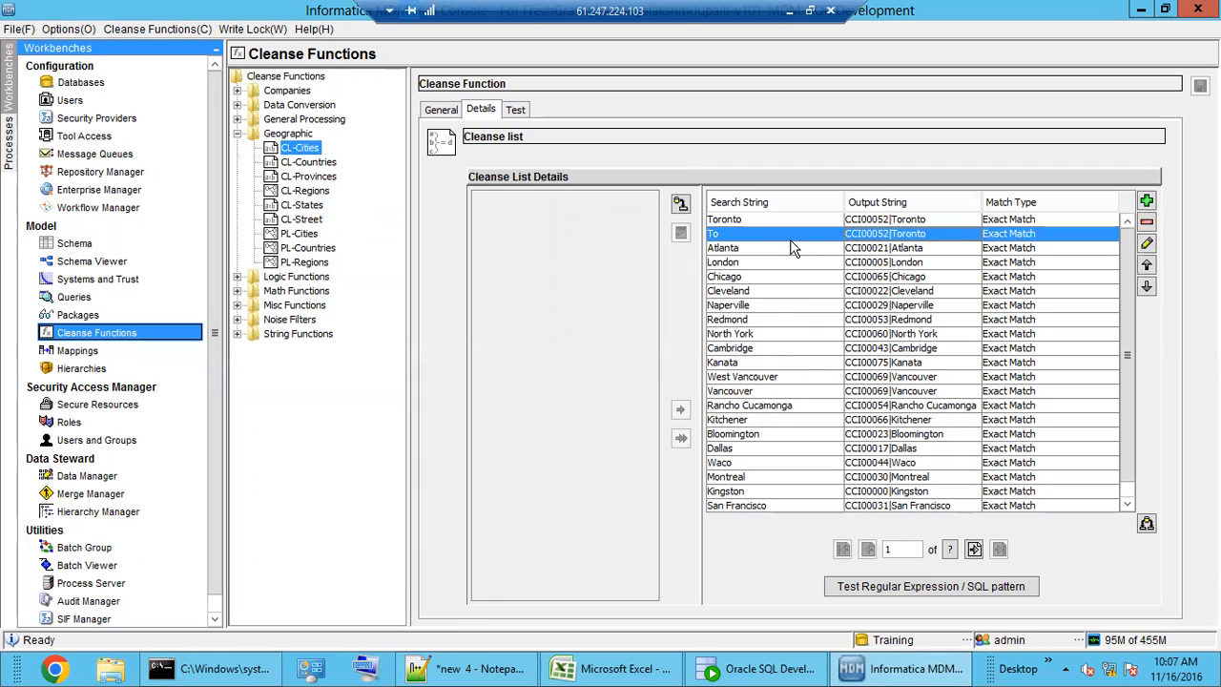
pyautogui.click(759, 221)
pyautogui.click(920, 235)
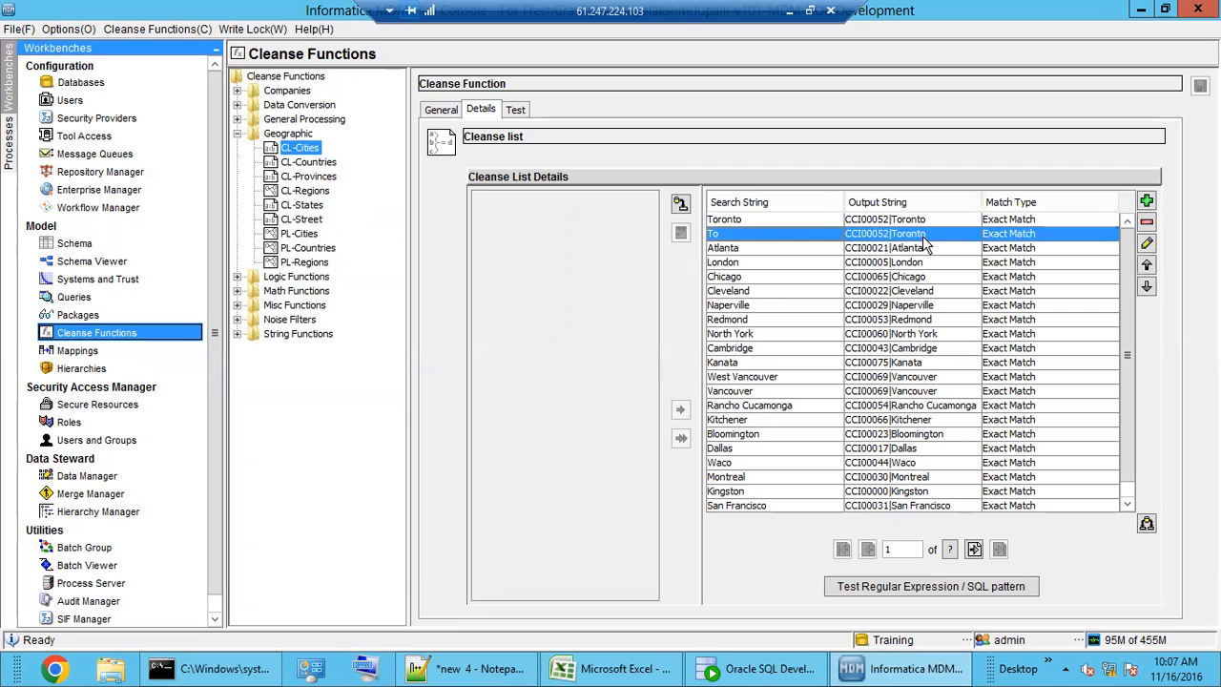
# - Check the input values in Excel's A2:A5, then show CL-Countries' properties
pyautogui.click(620, 668)
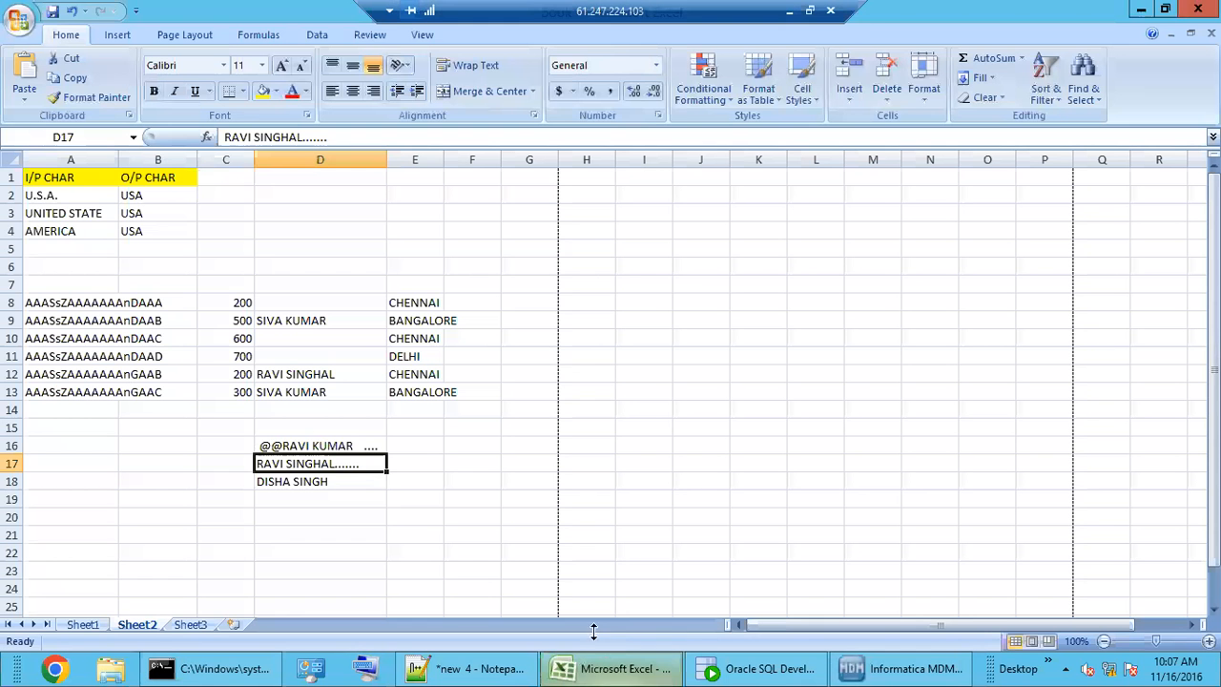
pyautogui.click(87, 249)
pyautogui.moveTo(60, 198); pyautogui.dragTo(80, 247)
pyautogui.click(625, 668)
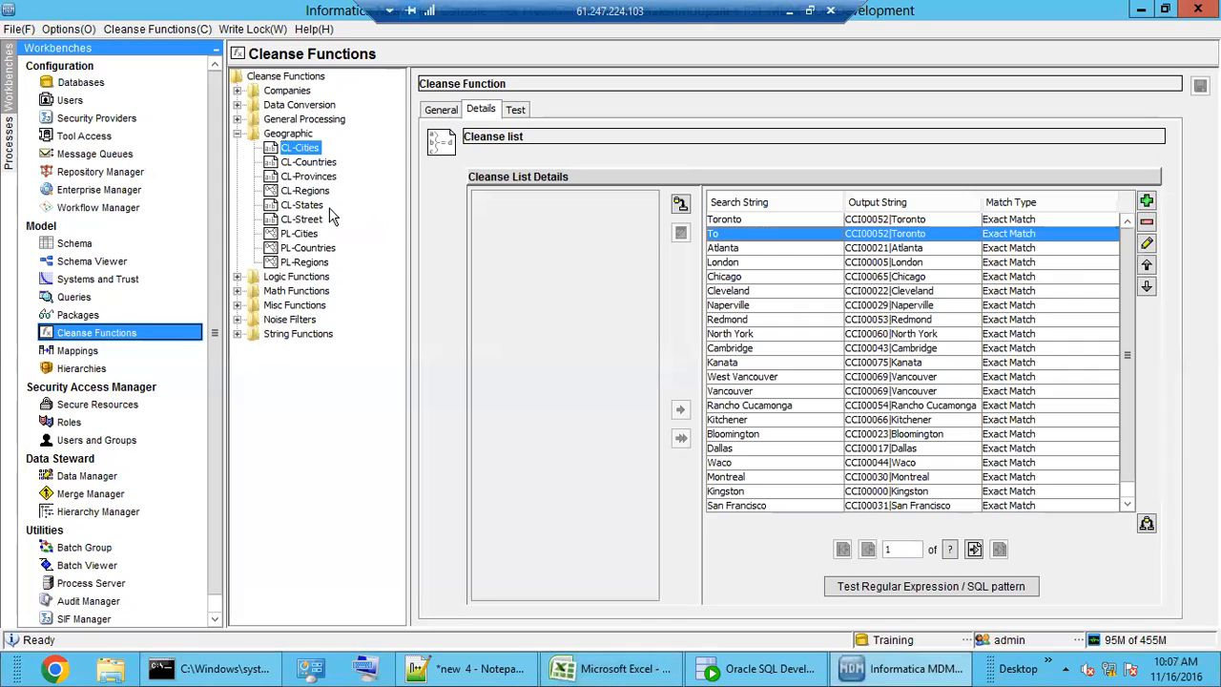
pyautogui.click(315, 162)
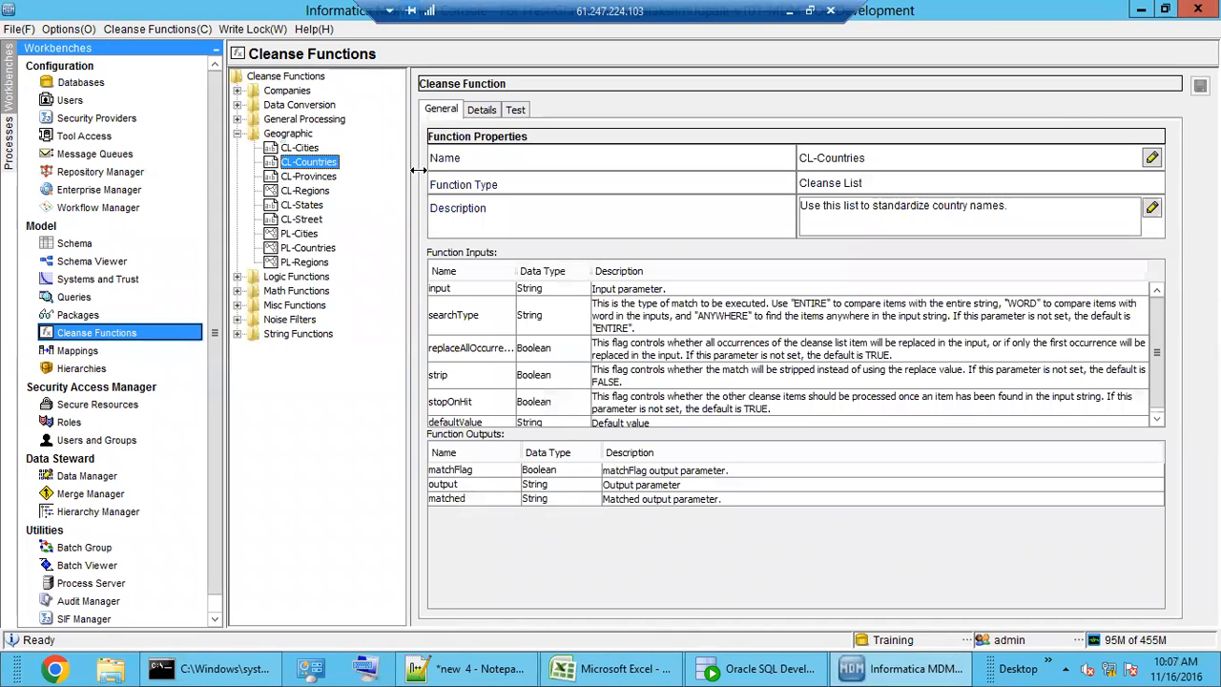
# - Review CL-Countries' USA, US, America and United State search entries
pyautogui.click(483, 110)
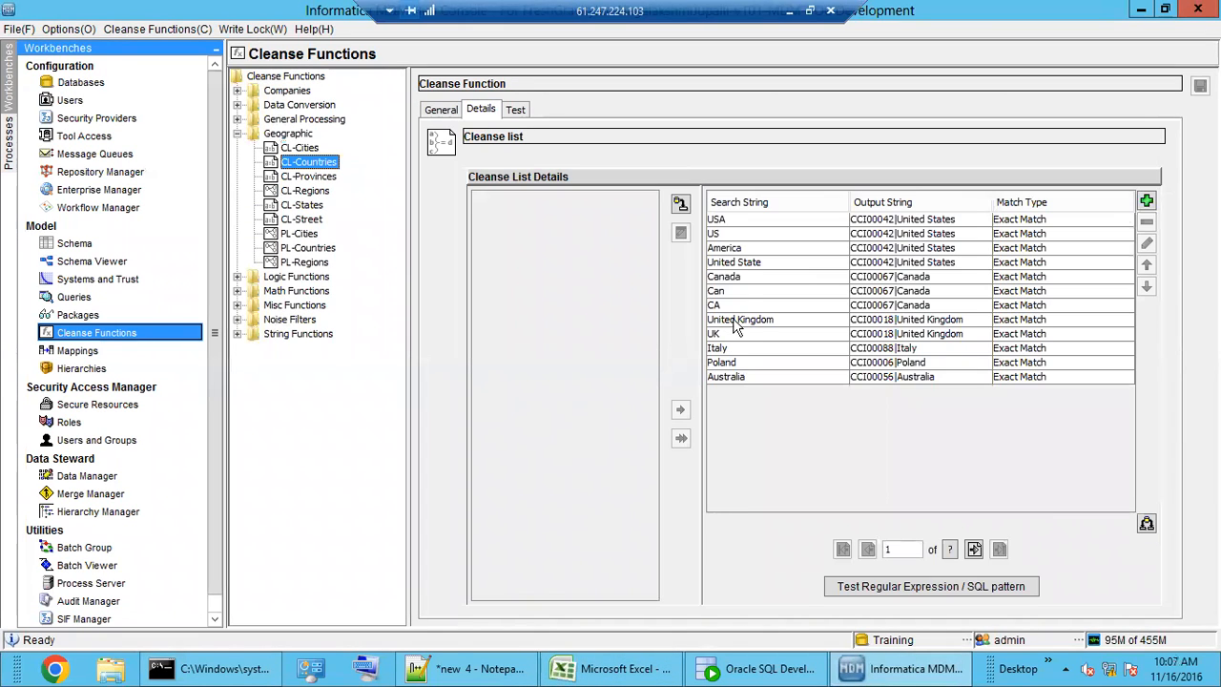
pyautogui.moveTo(767, 222); pyautogui.dragTo(771, 235)
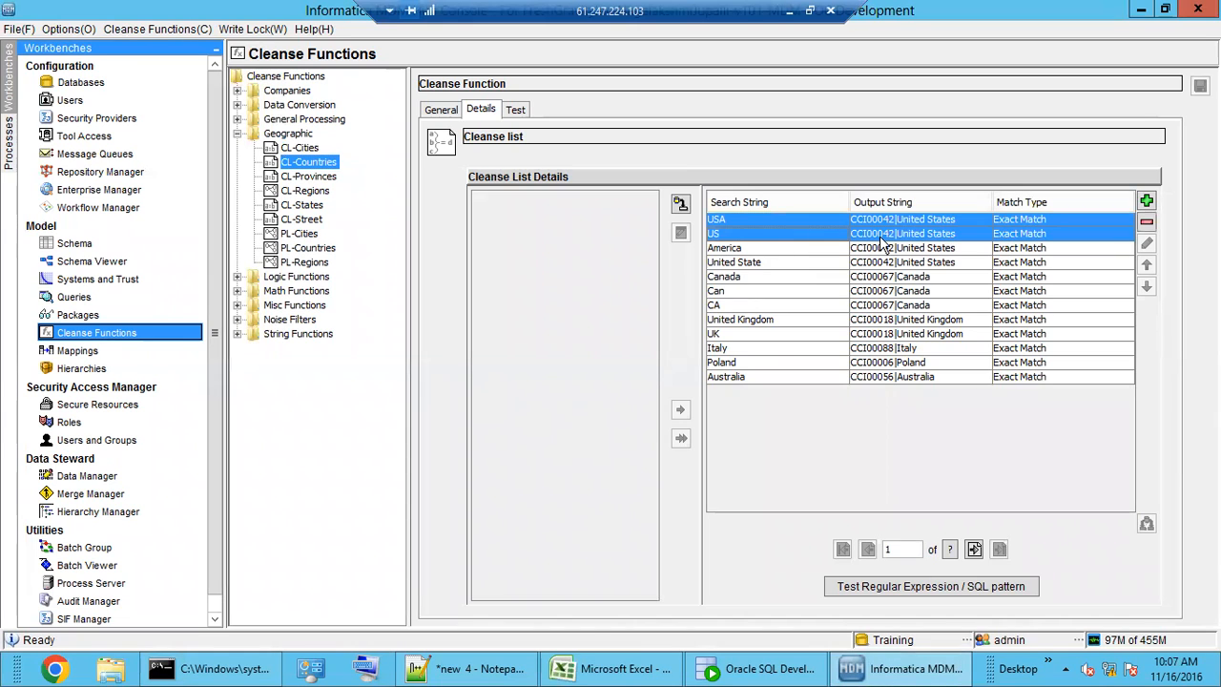
pyautogui.click(731, 223)
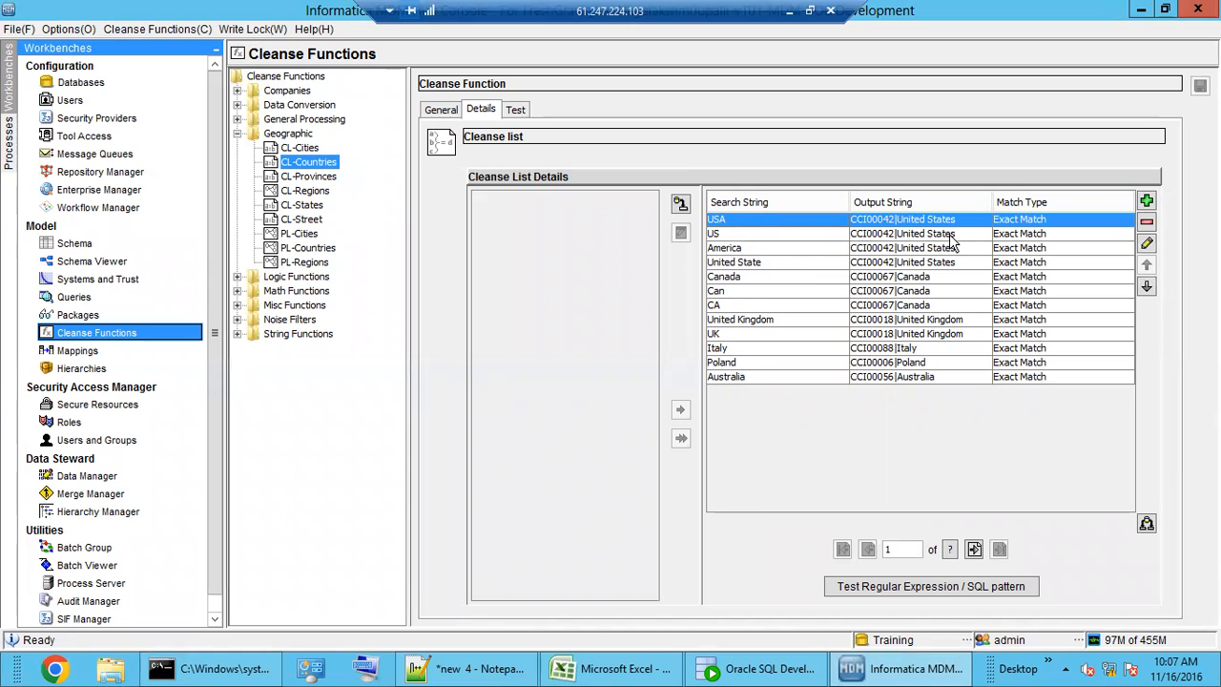
pyautogui.click(747, 236)
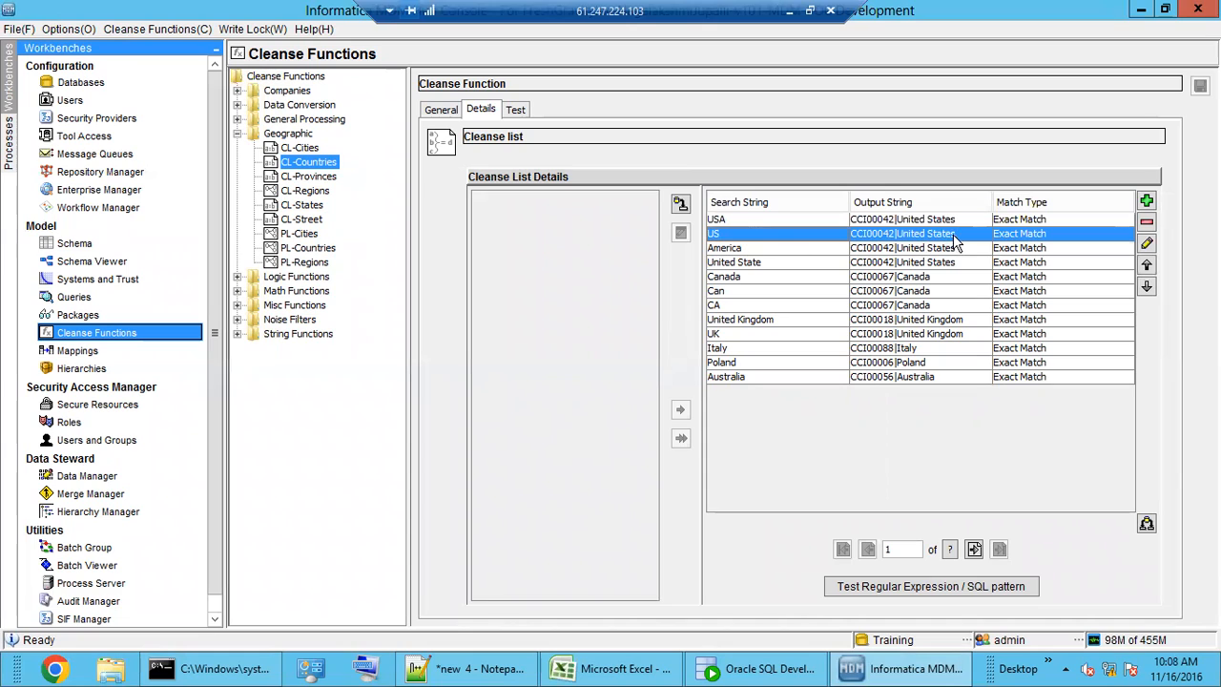
pyautogui.click(769, 252)
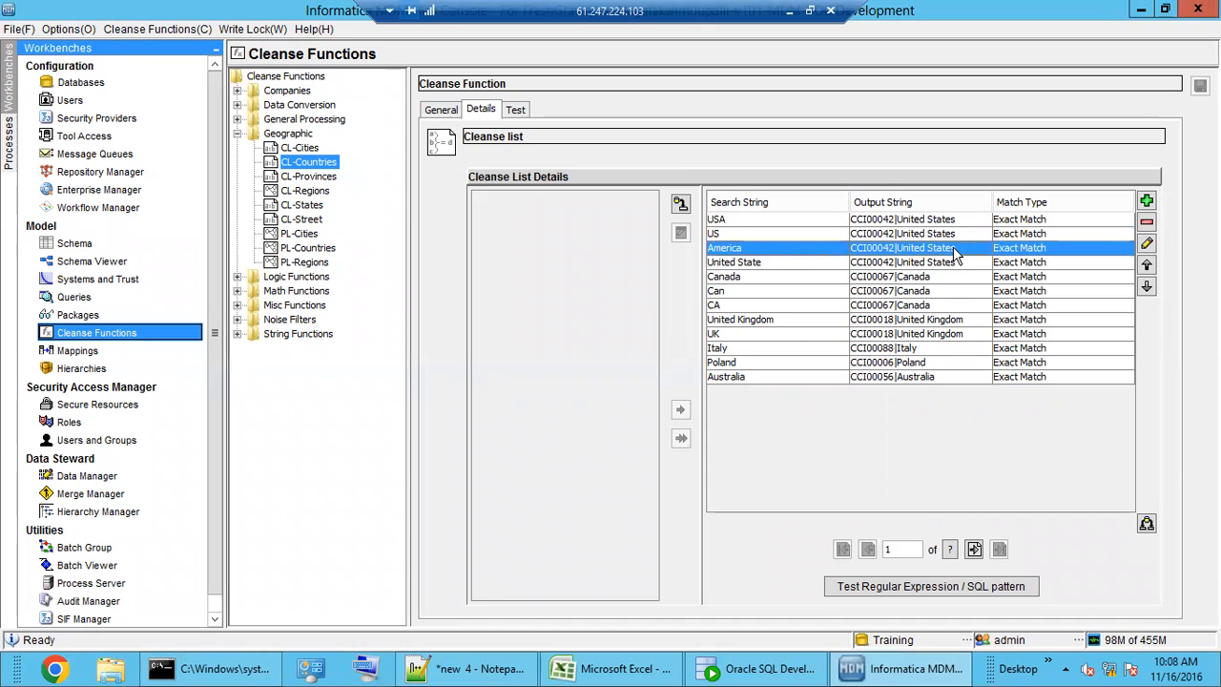
pyautogui.click(778, 263)
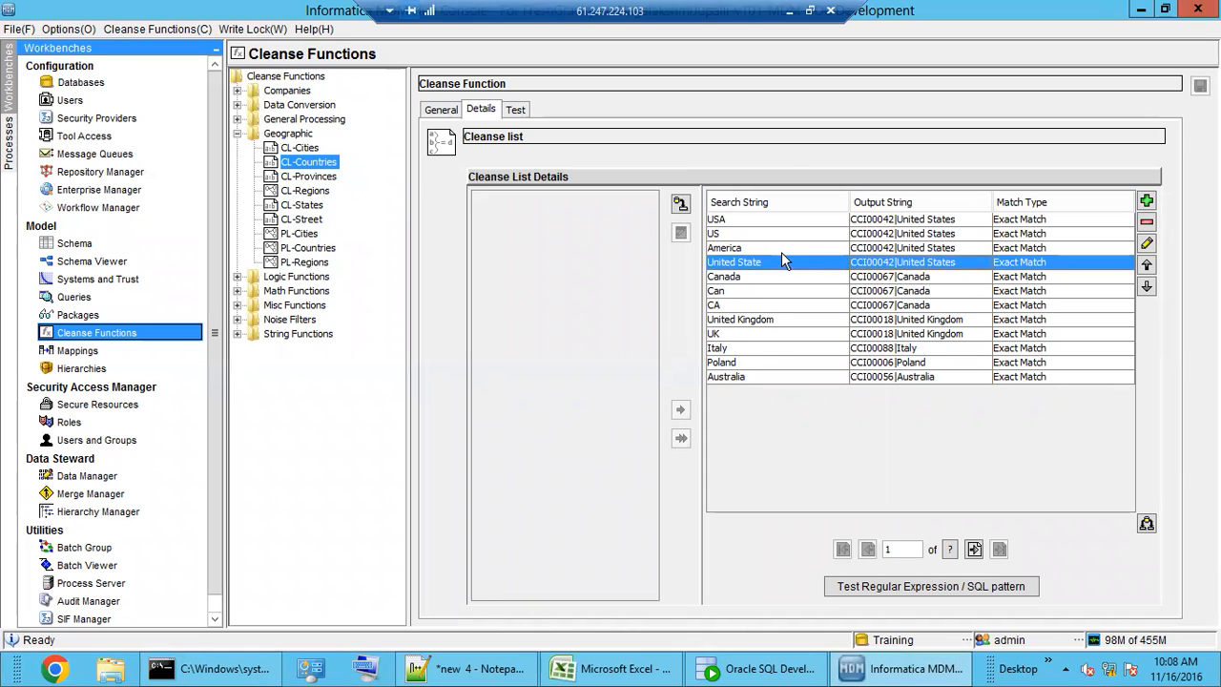
pyautogui.moveTo(751, 223); pyautogui.dragTo(756, 263)
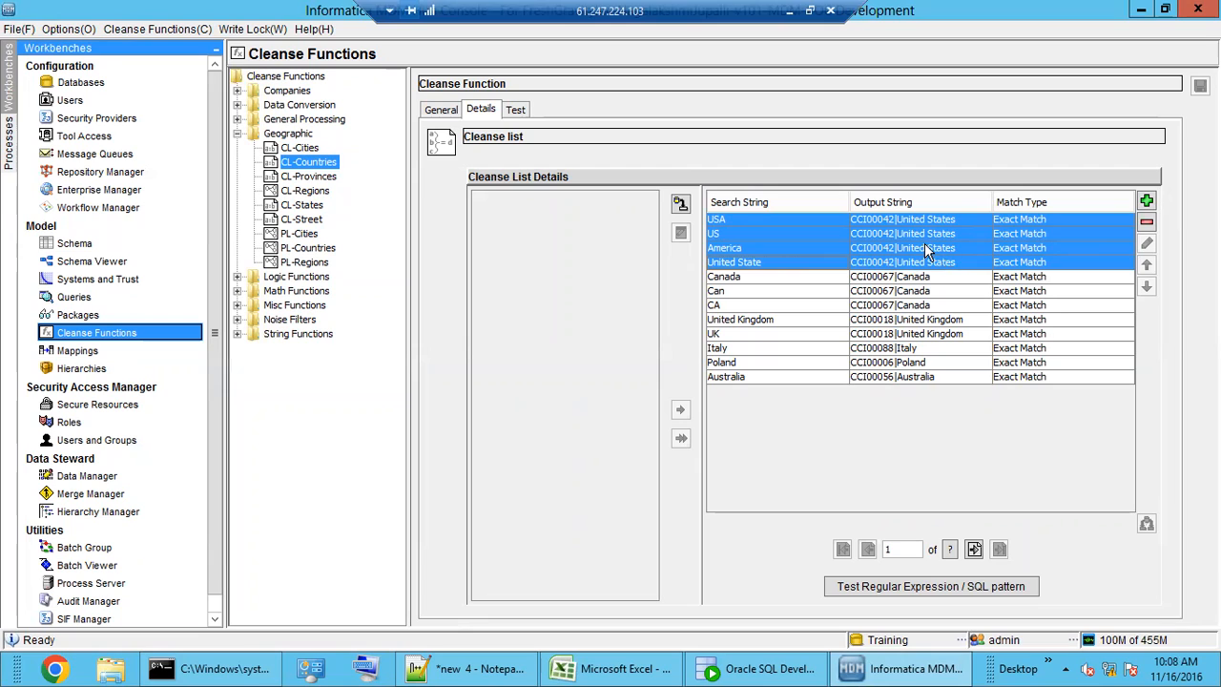
# - Confirm the America entry outputs United States without editing, then show Noise Filters' properties
pyautogui.click(954, 248)
pyautogui.click(1147, 243)
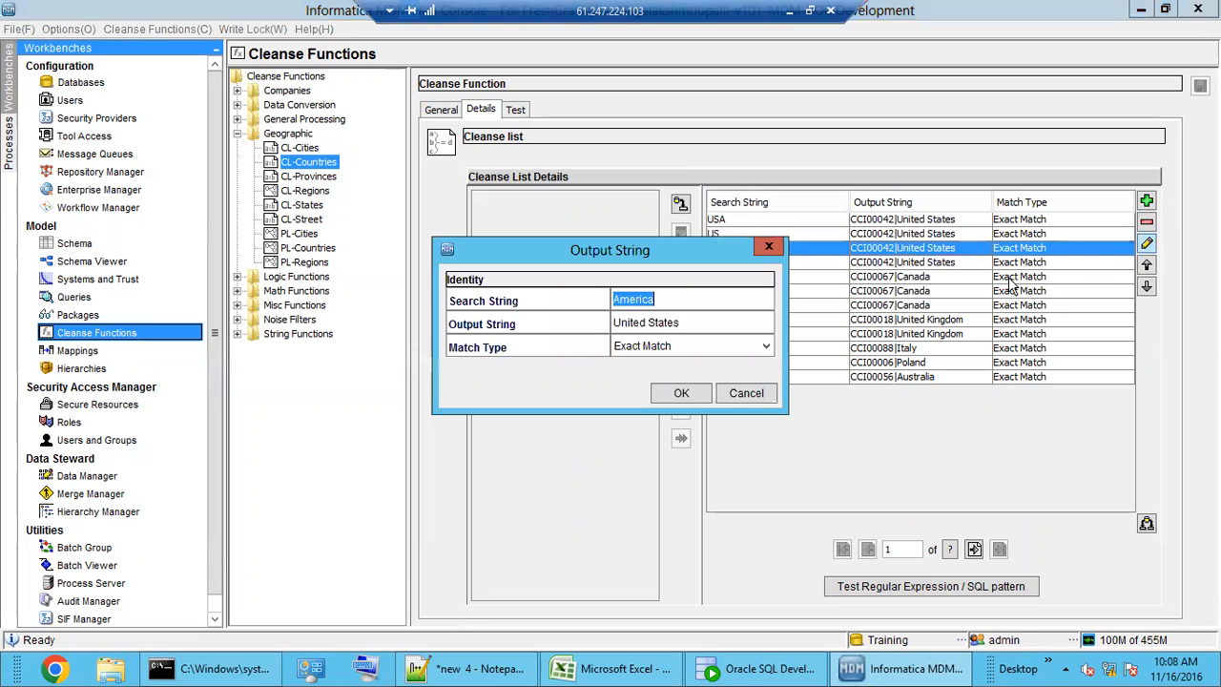
pyautogui.click(699, 323)
pyautogui.click(757, 392)
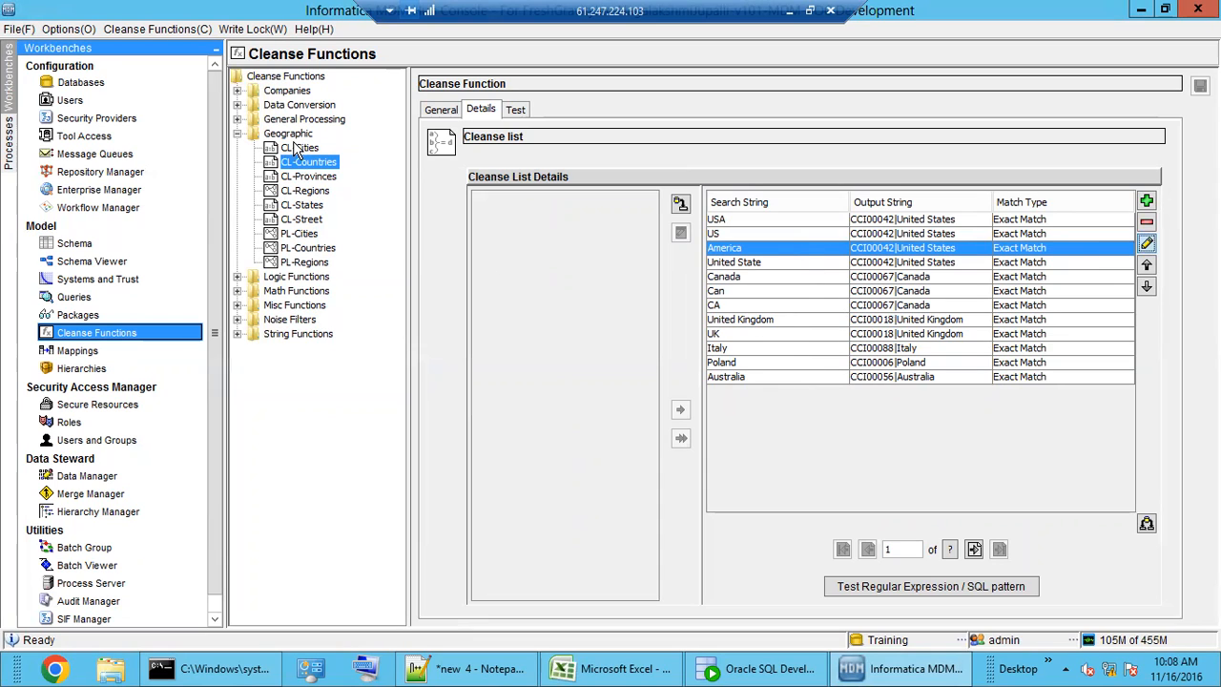
pyautogui.click(291, 319)
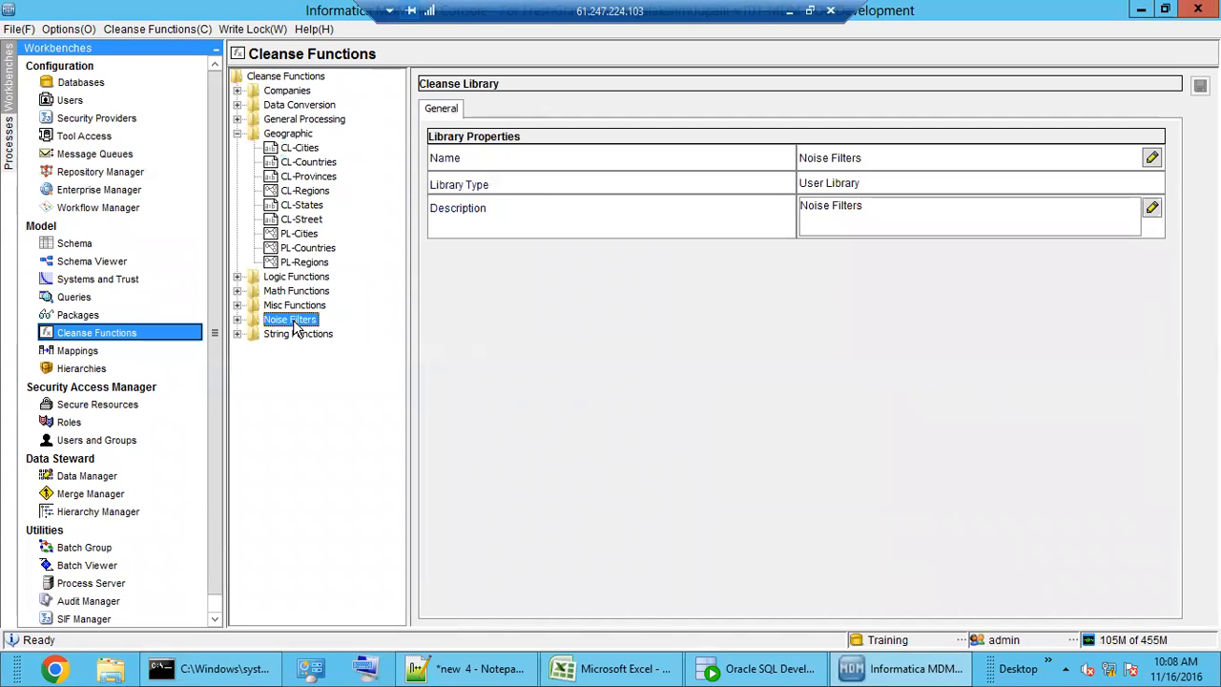
# - Recheck CL-General Noise's punctuation entries and collapse the Noise Filters library
pyautogui.doubleClick(293, 319)
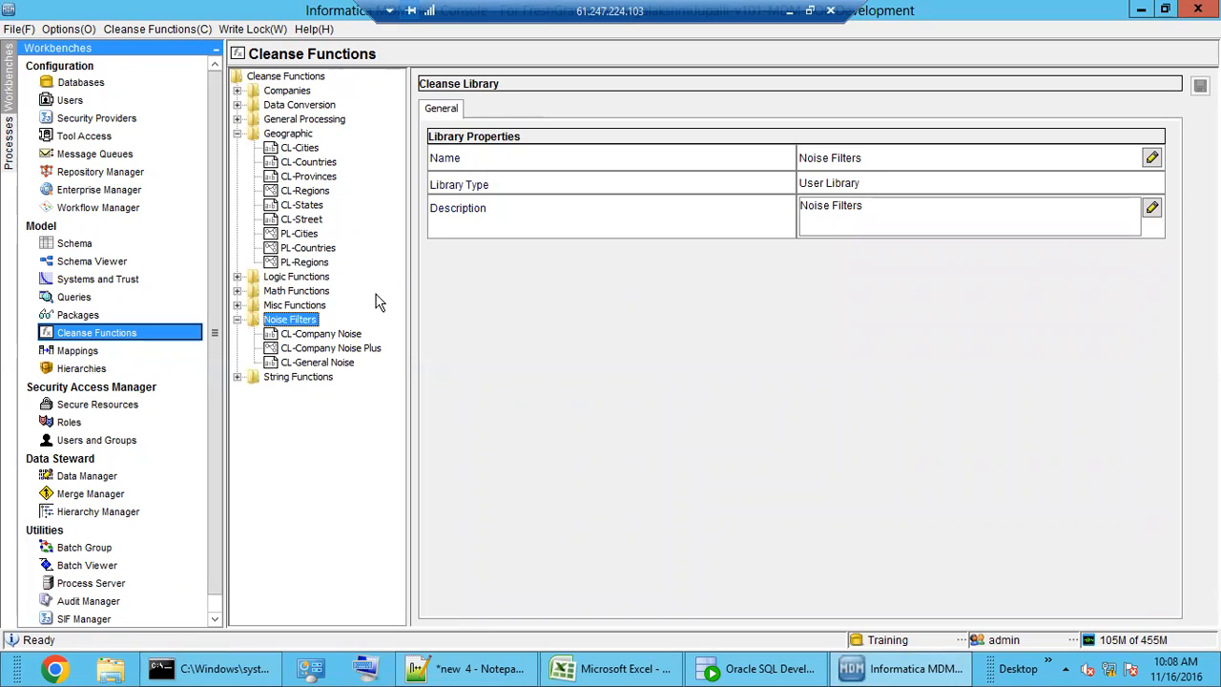
pyautogui.click(321, 363)
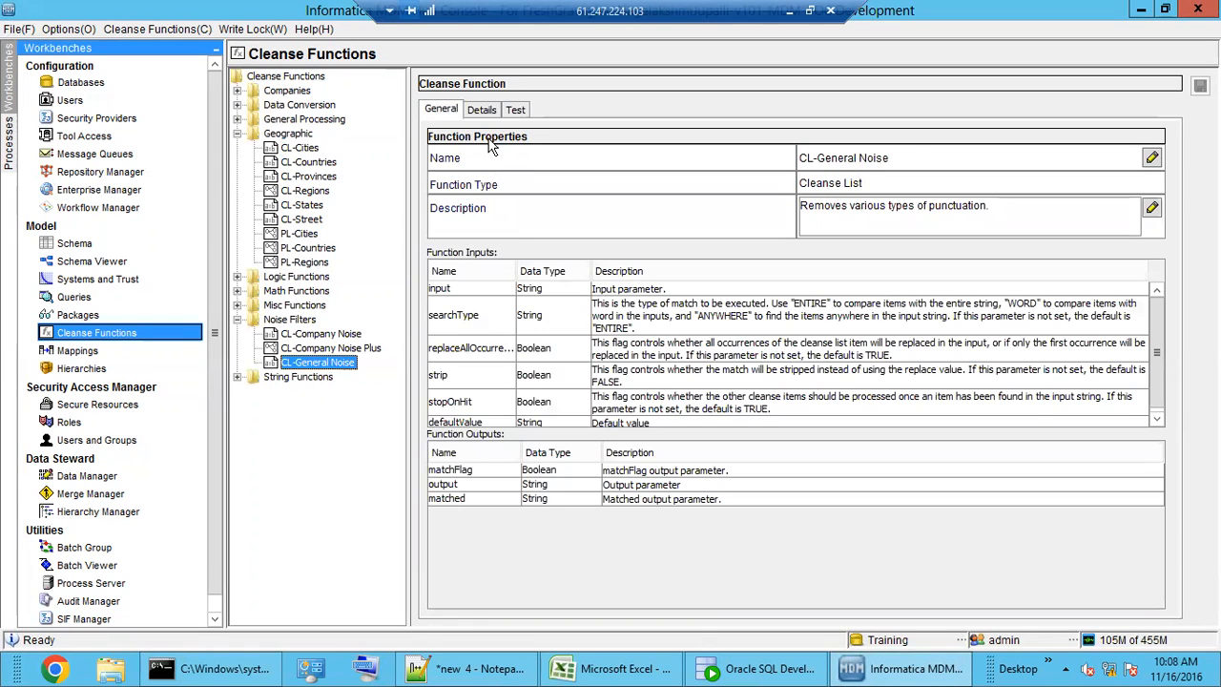
pyautogui.click(480, 108)
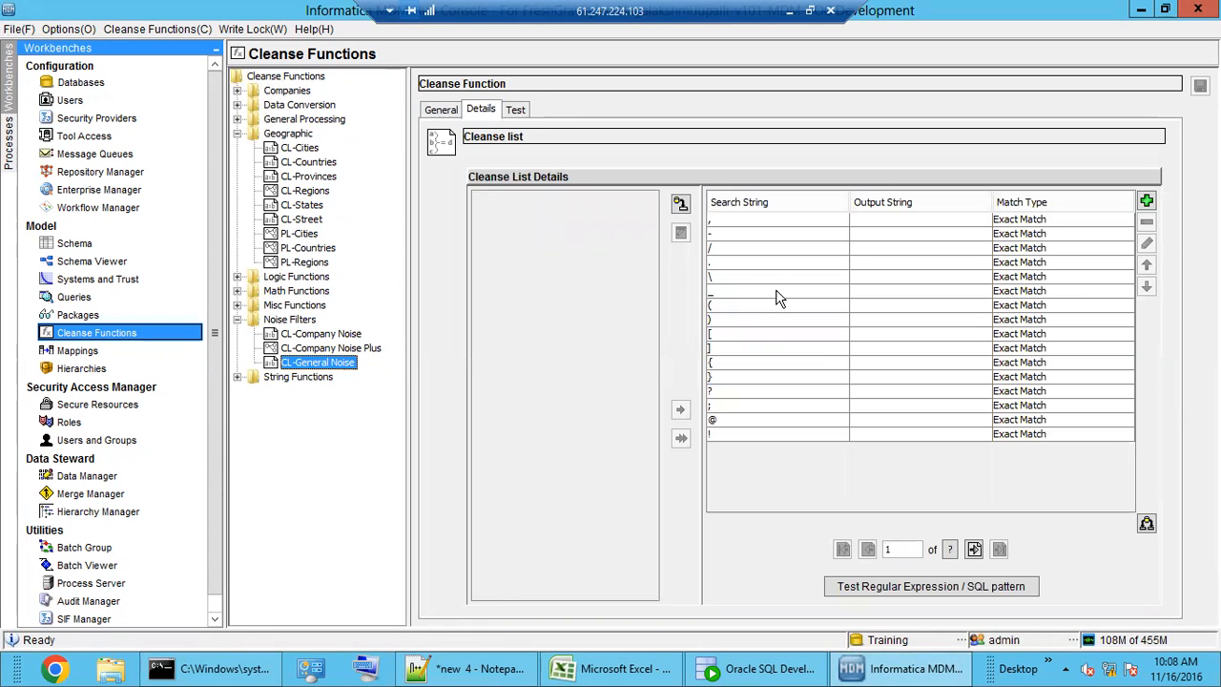
pyautogui.doubleClick(293, 323)
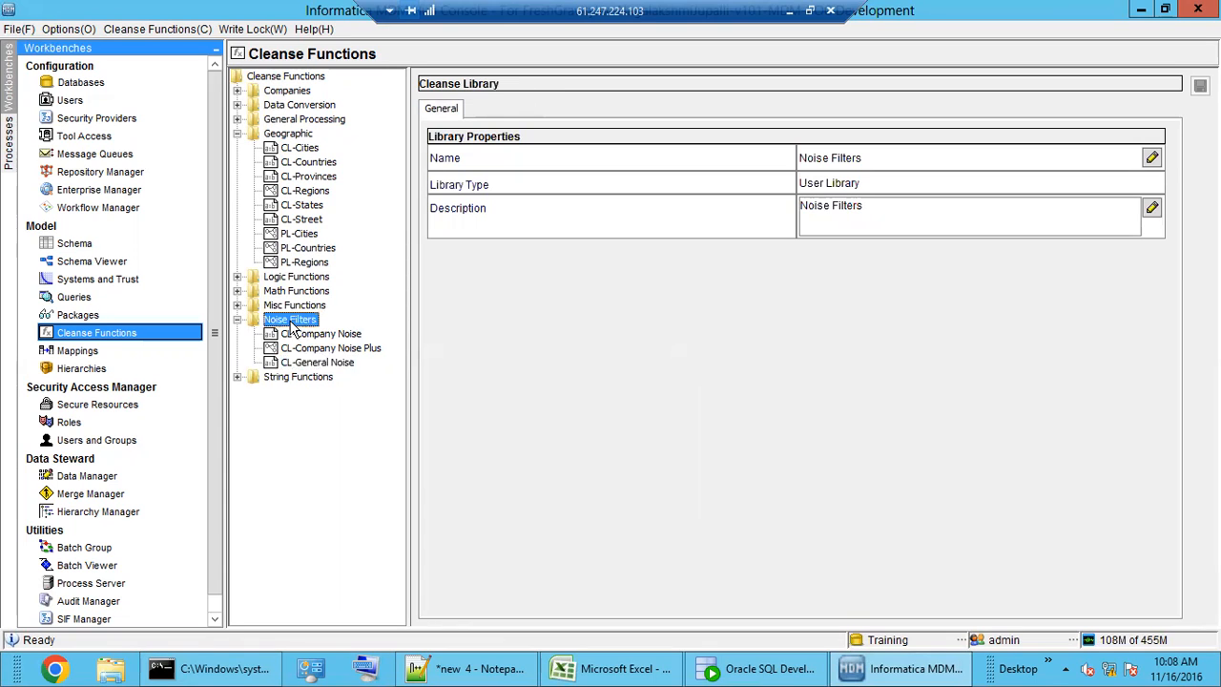
# - Browse Geographic's CL-Countries, CL-Cities, CL-Street and CL-States functions, showing CL-States' state mappings
pyautogui.click(299, 138)
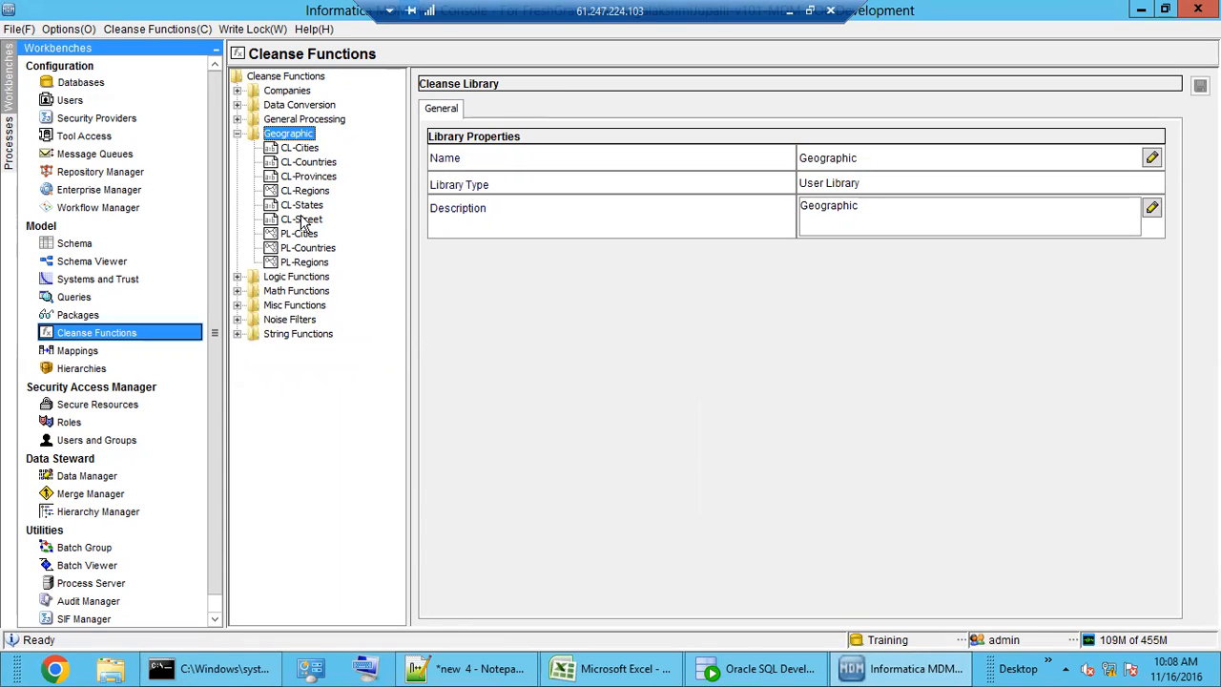
pyautogui.click(317, 164)
pyautogui.click(304, 150)
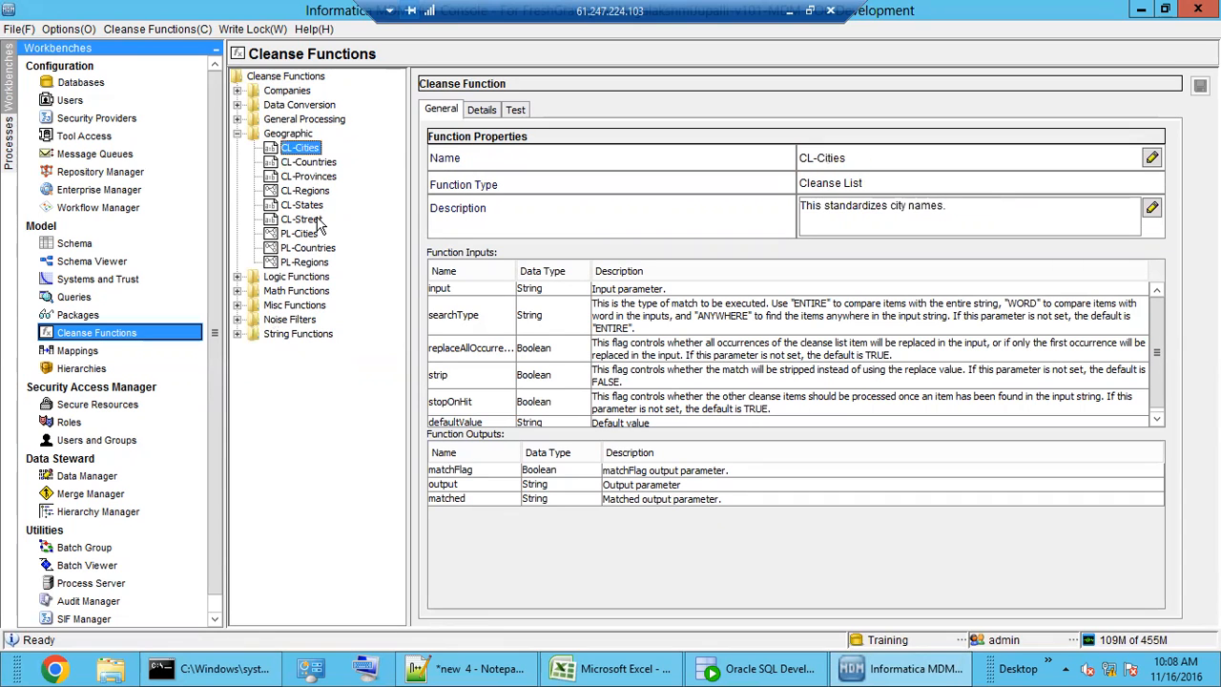
pyautogui.click(317, 220)
pyautogui.click(306, 205)
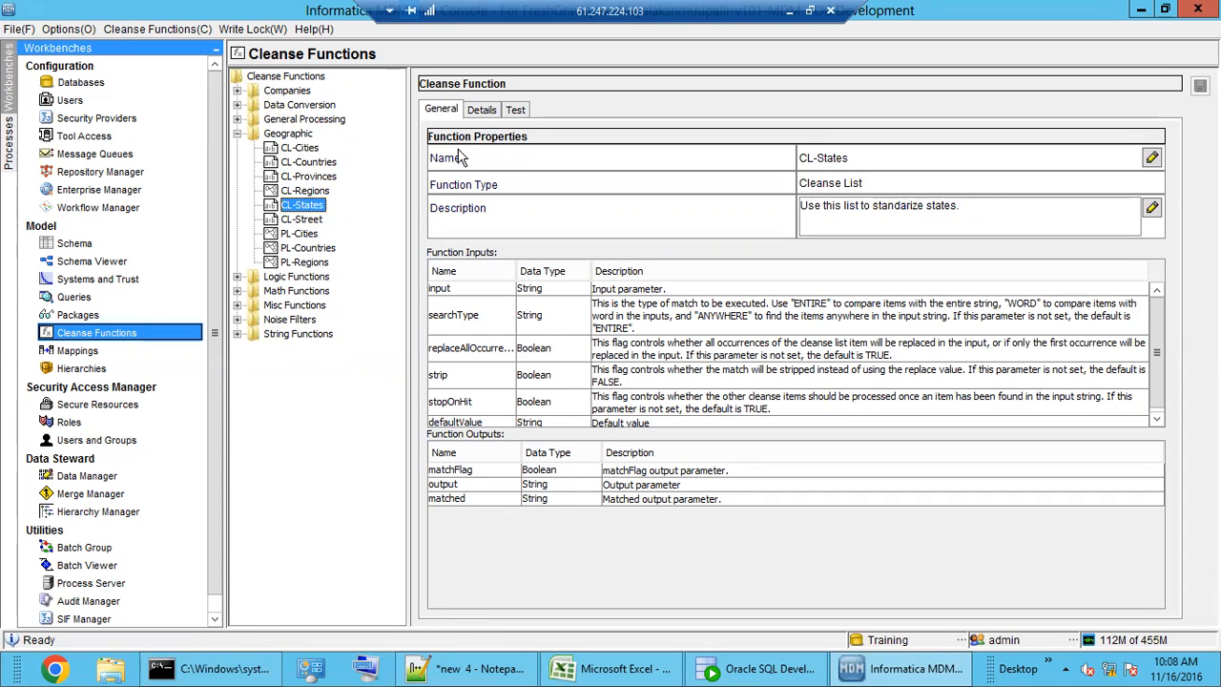
pyautogui.click(480, 110)
# - Inspect CL-States' Arkansas, Colorado, CO and DA (Delaware) entries, then show Geographic's properties
pyautogui.click(752, 336)
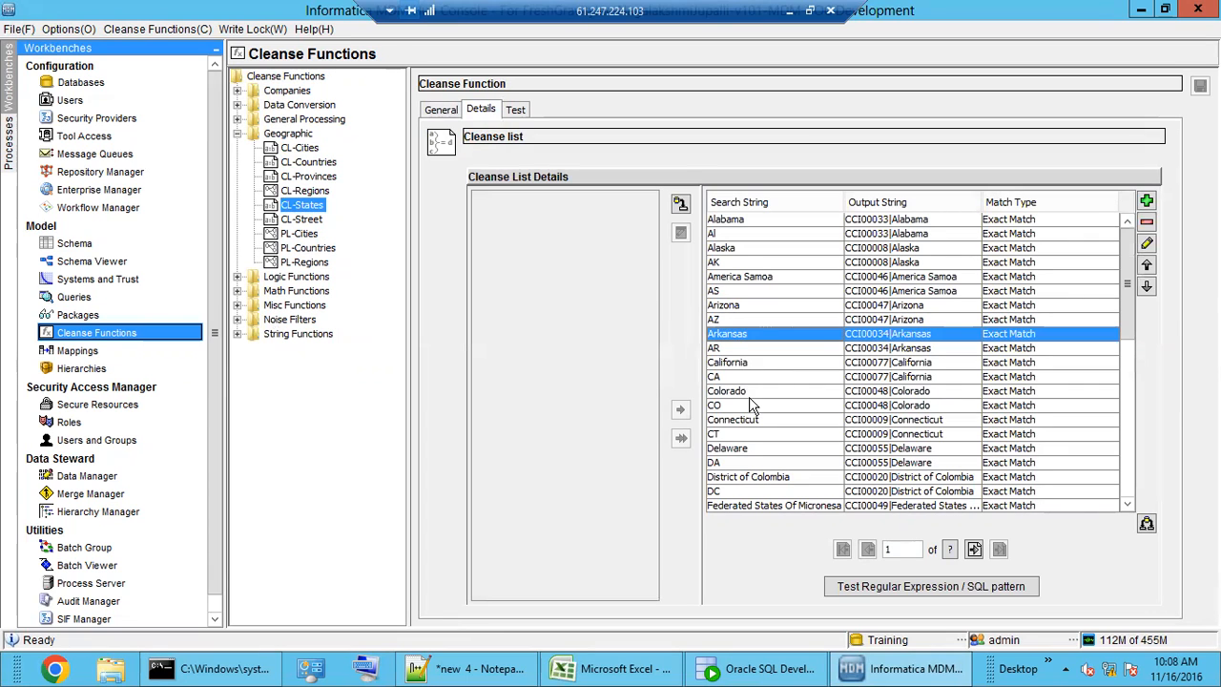
pyautogui.click(753, 393)
pyautogui.click(751, 405)
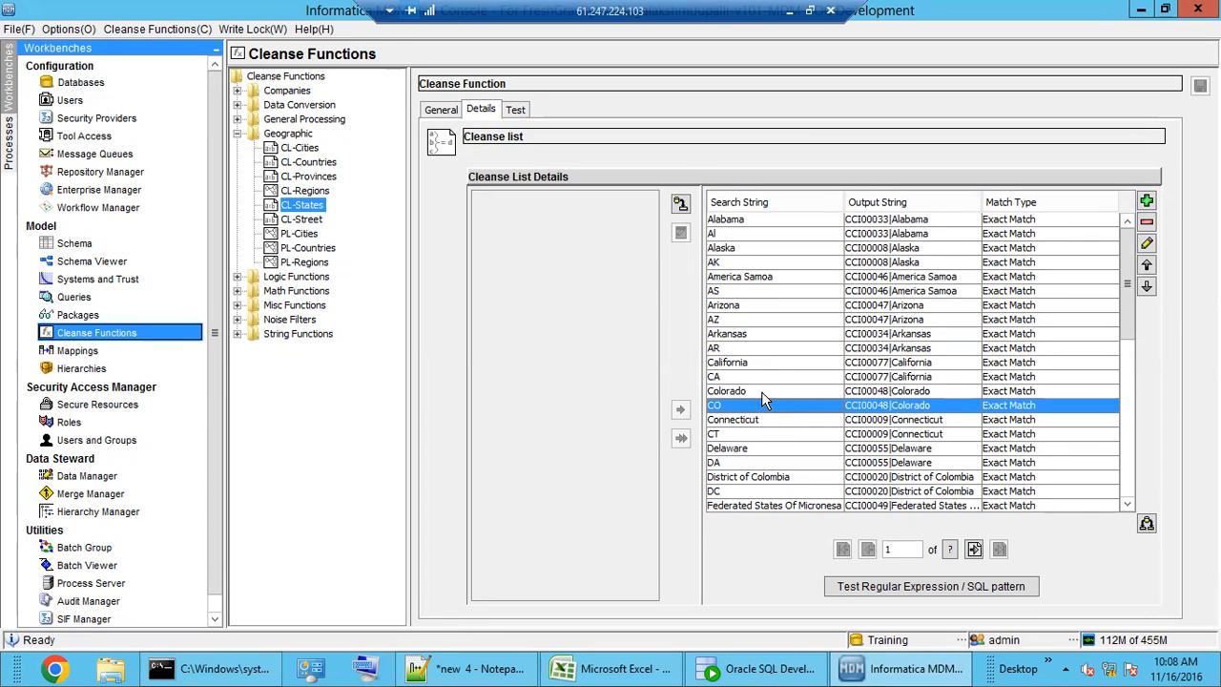
pyautogui.click(761, 391)
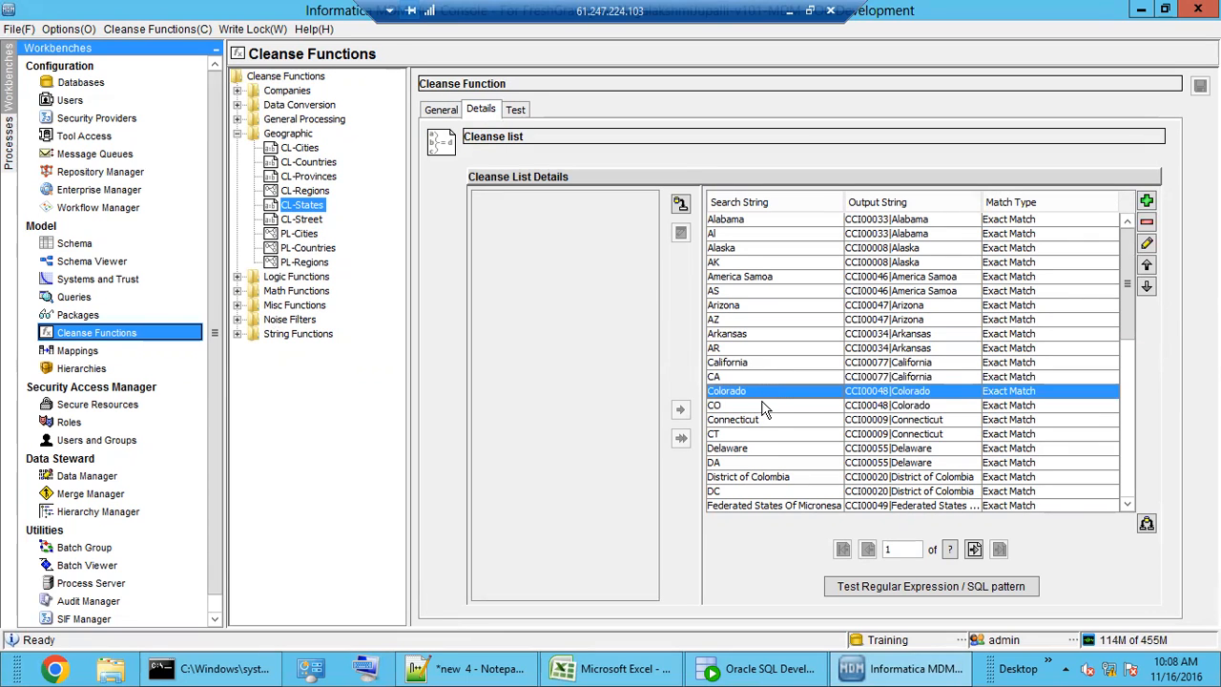
pyautogui.click(748, 465)
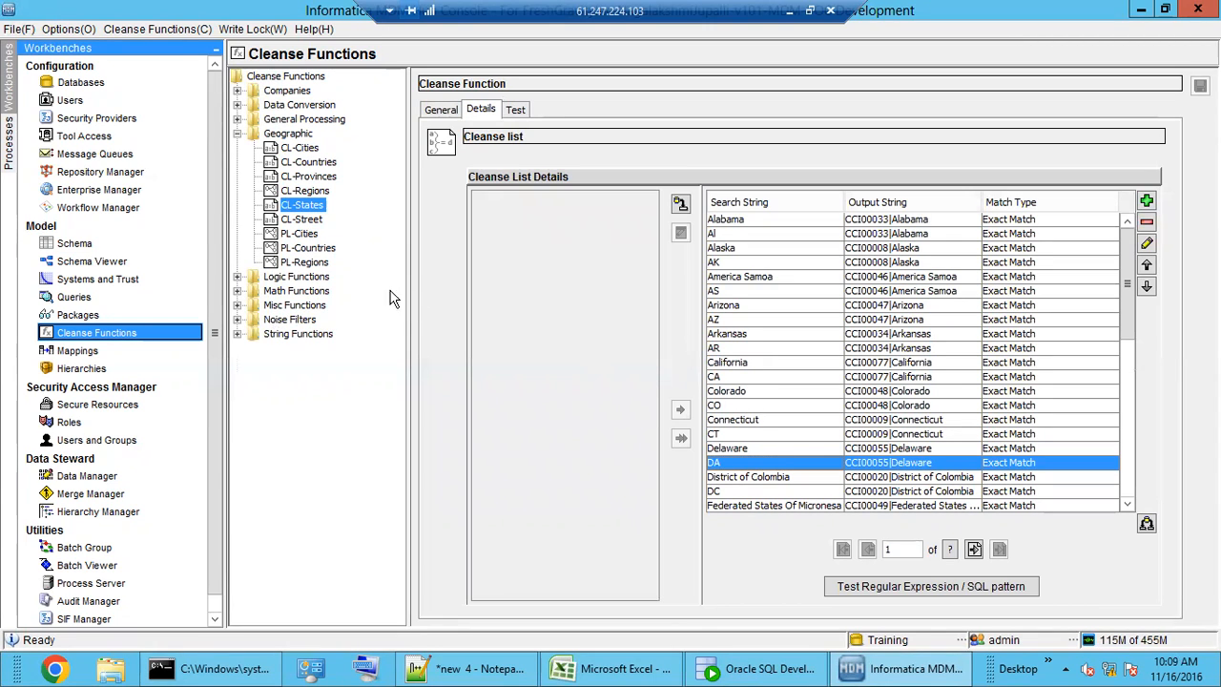
pyautogui.click(278, 135)
# - Check Geographic's add-function menu, then browse its PL-Regions, PL-Countries, PL-Cities, CL-Street, CL-Regions and CL-Provinces functions
pyautogui.rightClick(277, 135)
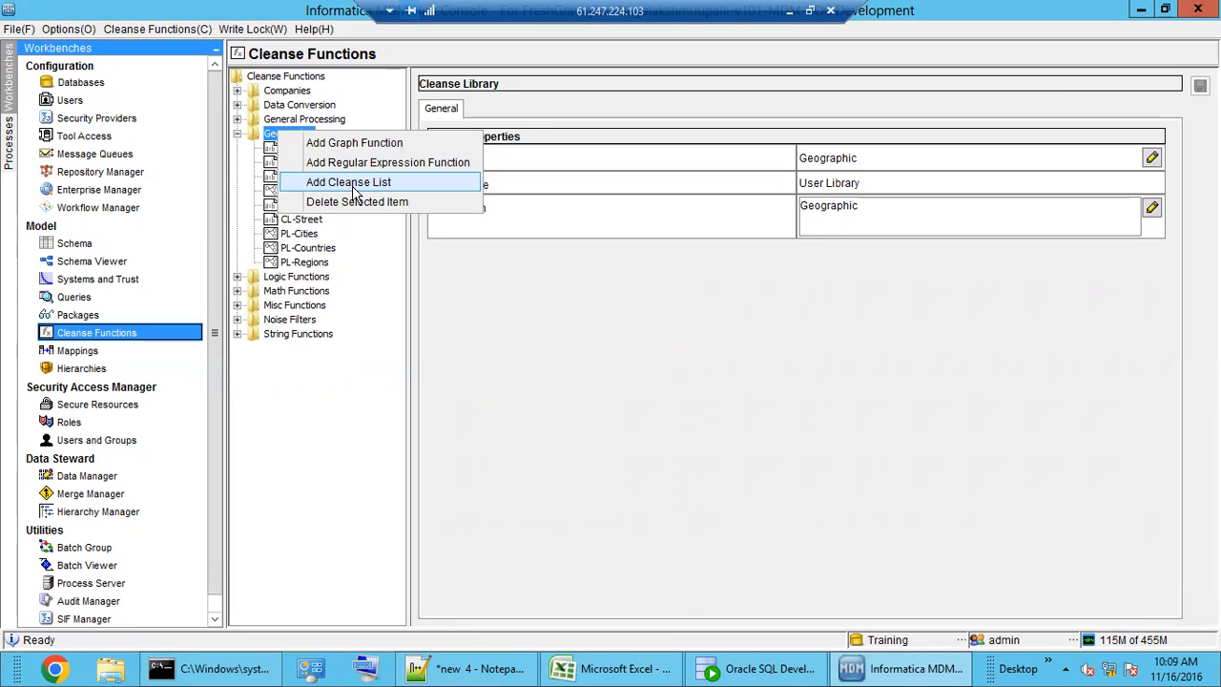
pyautogui.click(324, 255)
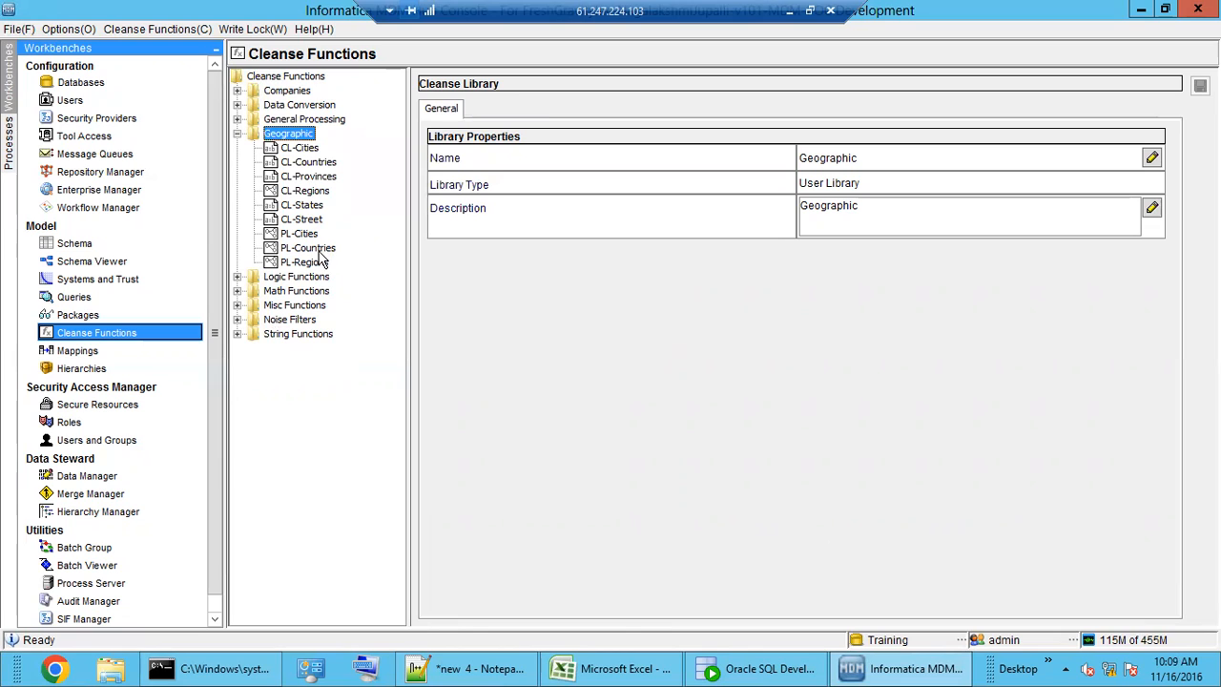
pyautogui.click(320, 264)
pyautogui.click(307, 248)
pyautogui.click(300, 234)
pyautogui.click(303, 220)
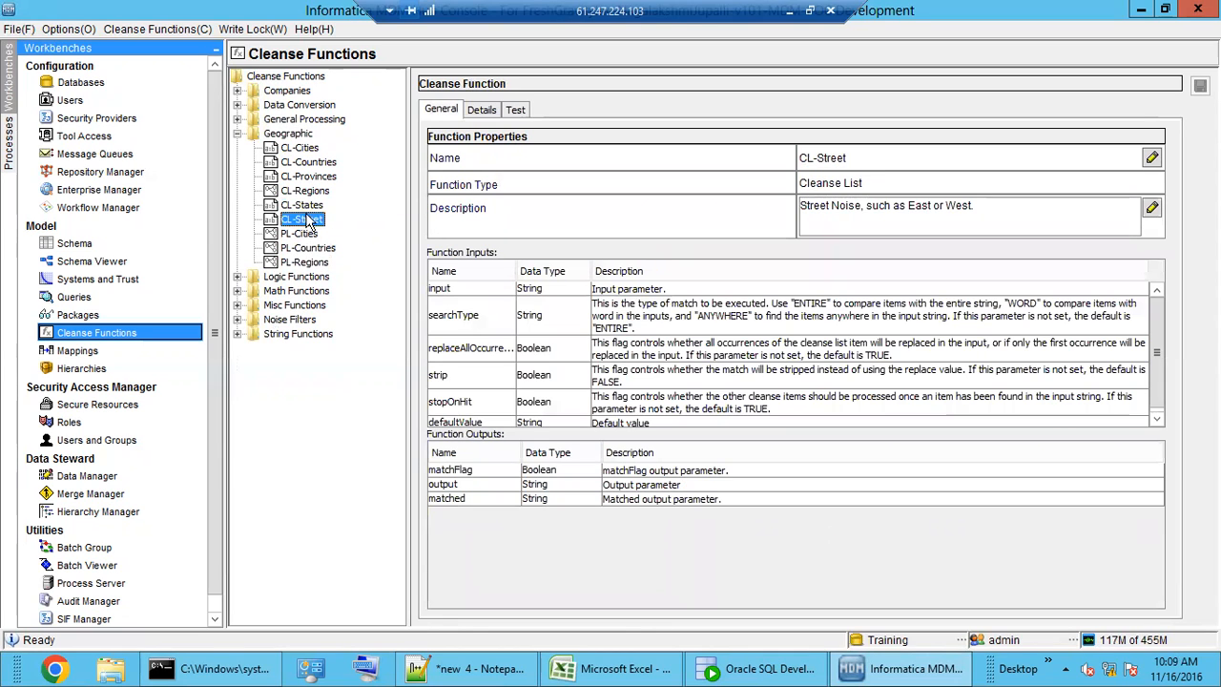
pyautogui.click(304, 192)
pyautogui.click(305, 179)
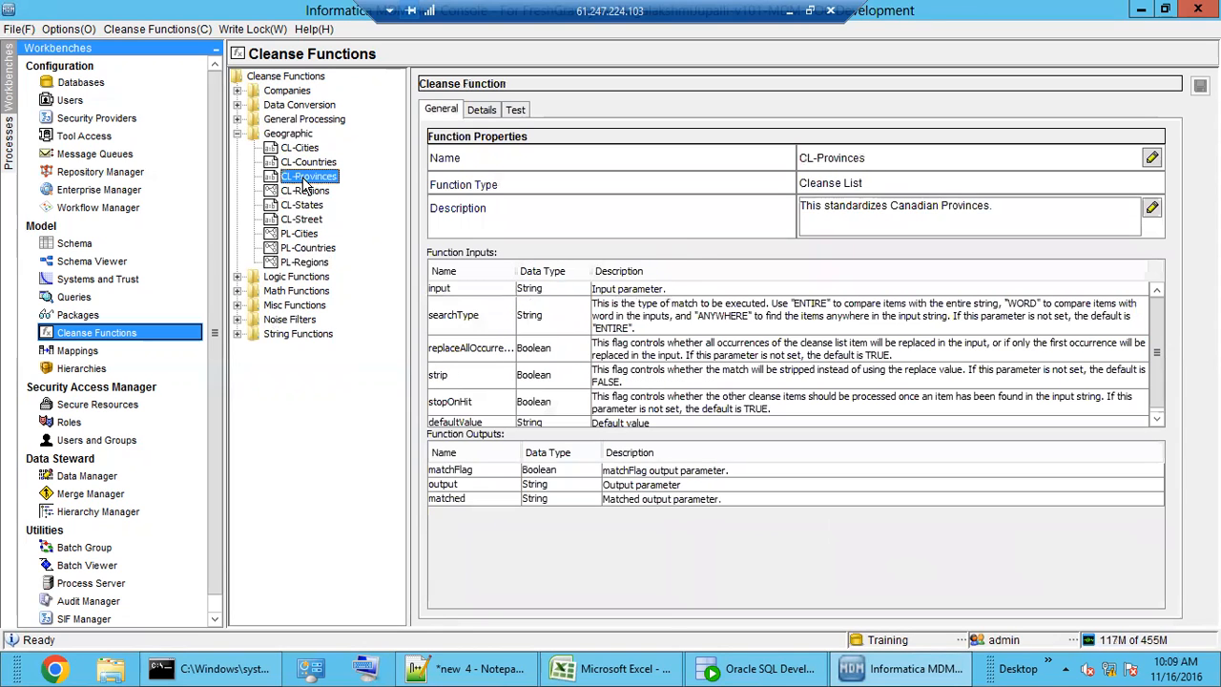
# - Review CL-Cities' city mappings, then open the PL-Cities function graph
pyautogui.click(306, 164)
pyautogui.click(297, 149)
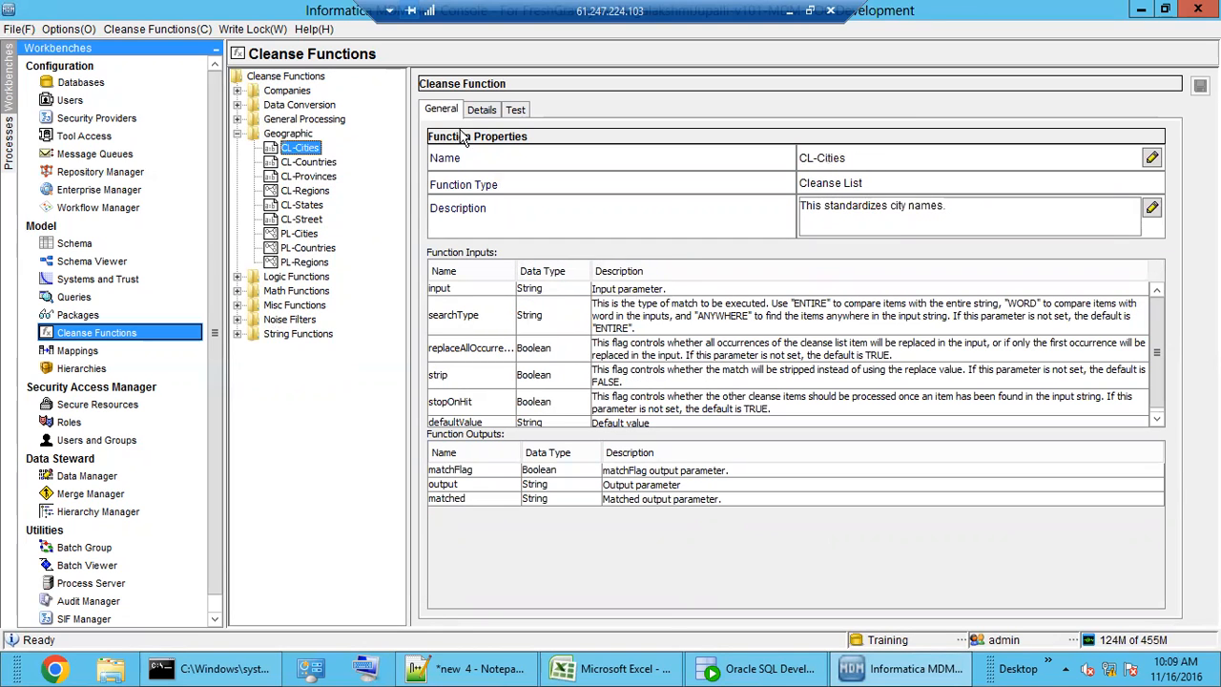
pyautogui.click(482, 111)
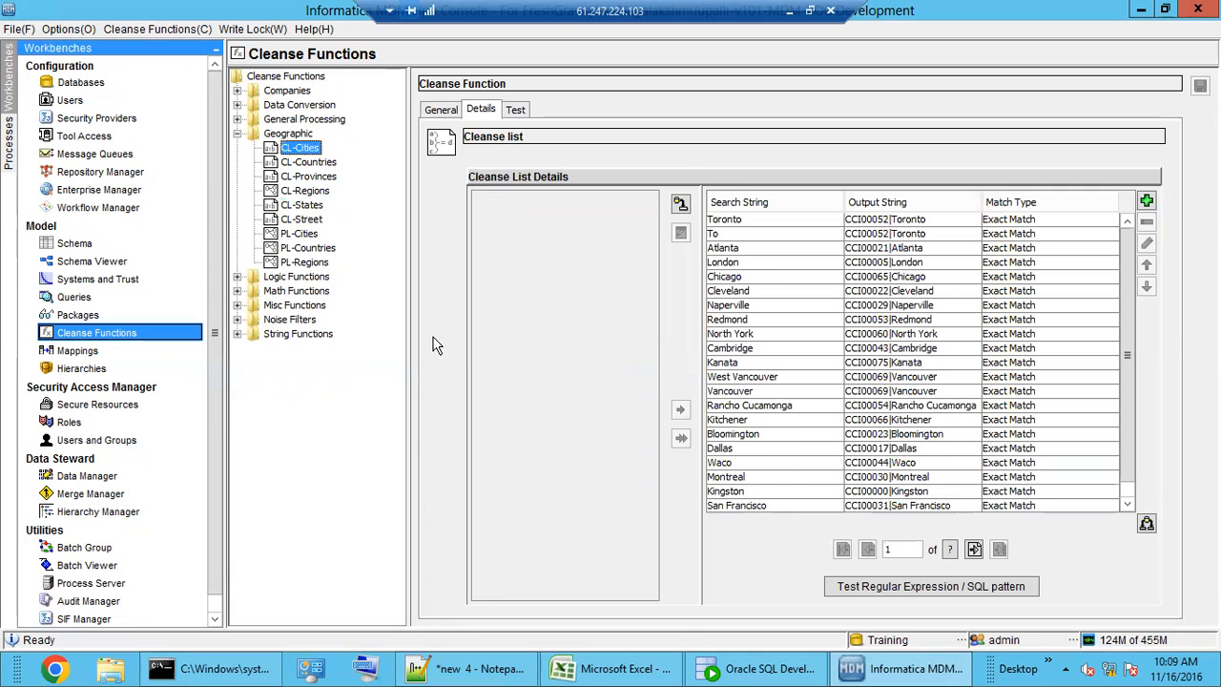
pyautogui.click(299, 235)
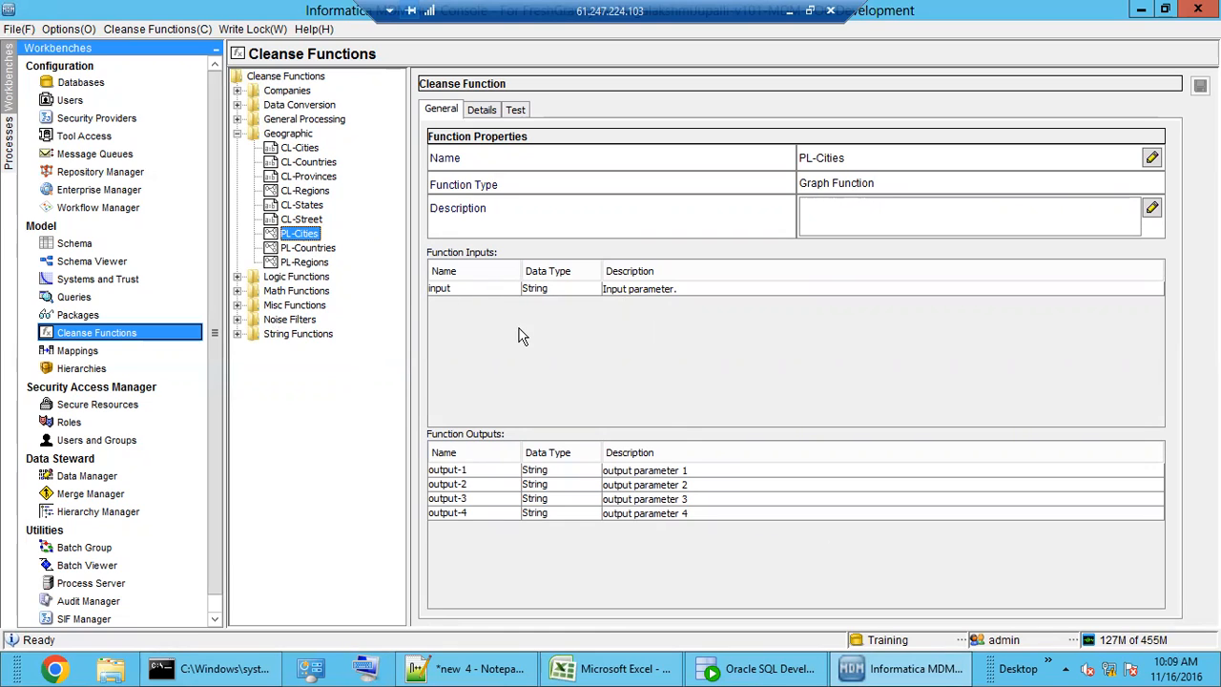
pyautogui.click(482, 110)
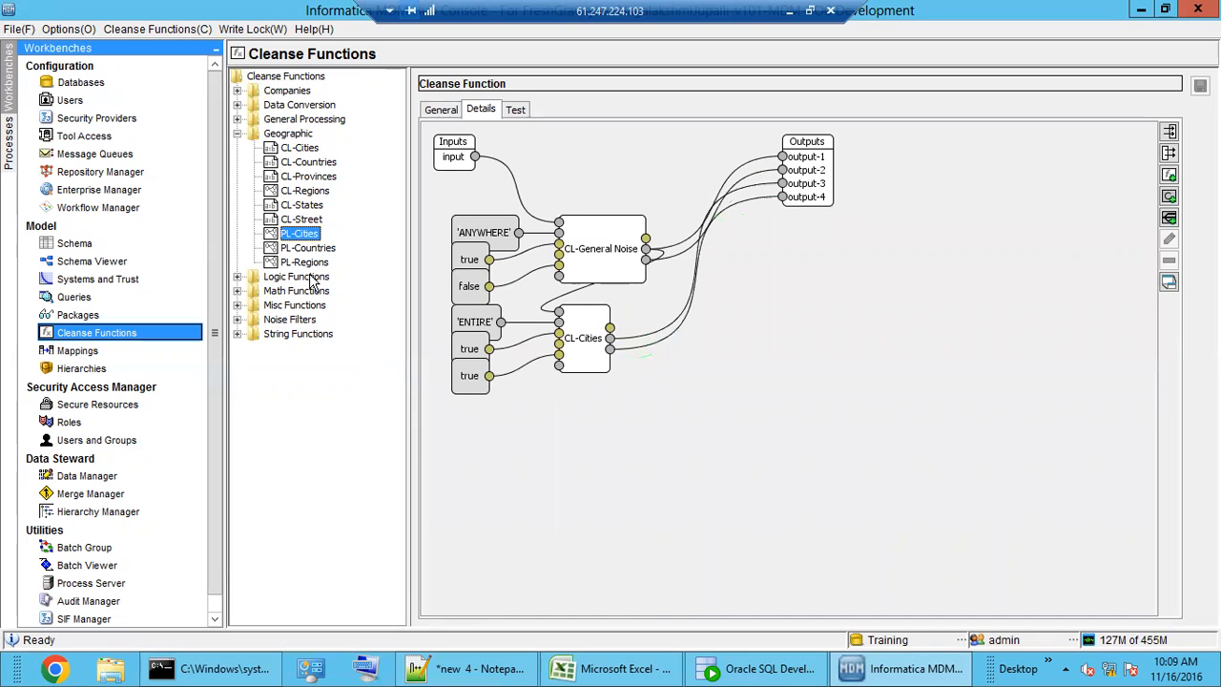
# - Tidy the PL-Cities graph: Outputs and CL-Cities shifted right, CL-General Noise raised, Inputs nudged
pyautogui.moveTo(822, 180); pyautogui.dragTo(894, 225)
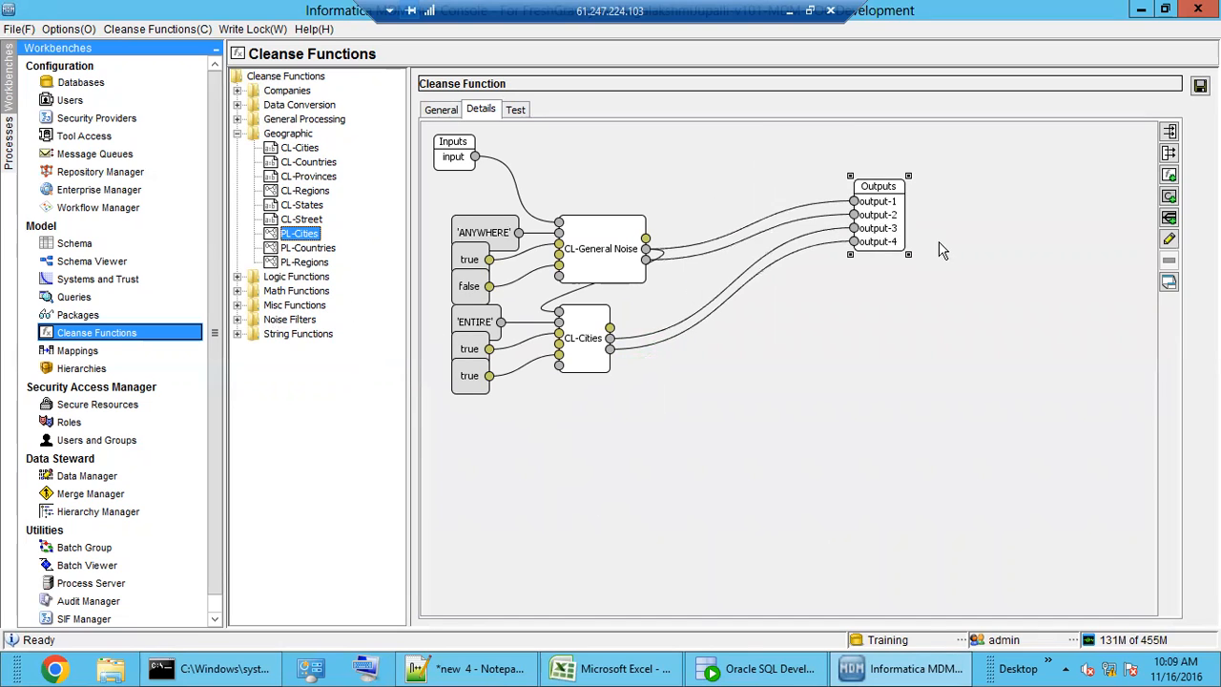
pyautogui.moveTo(601, 265); pyautogui.dragTo(628, 212)
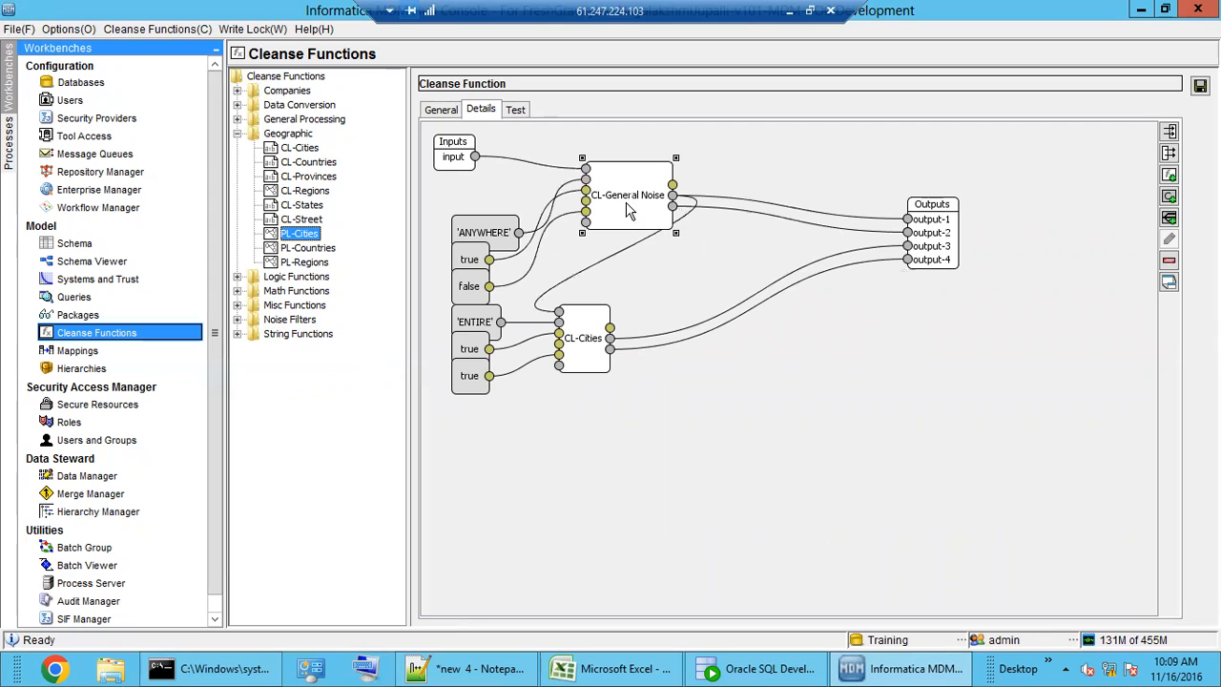
pyautogui.moveTo(594, 344); pyautogui.dragTo(765, 315)
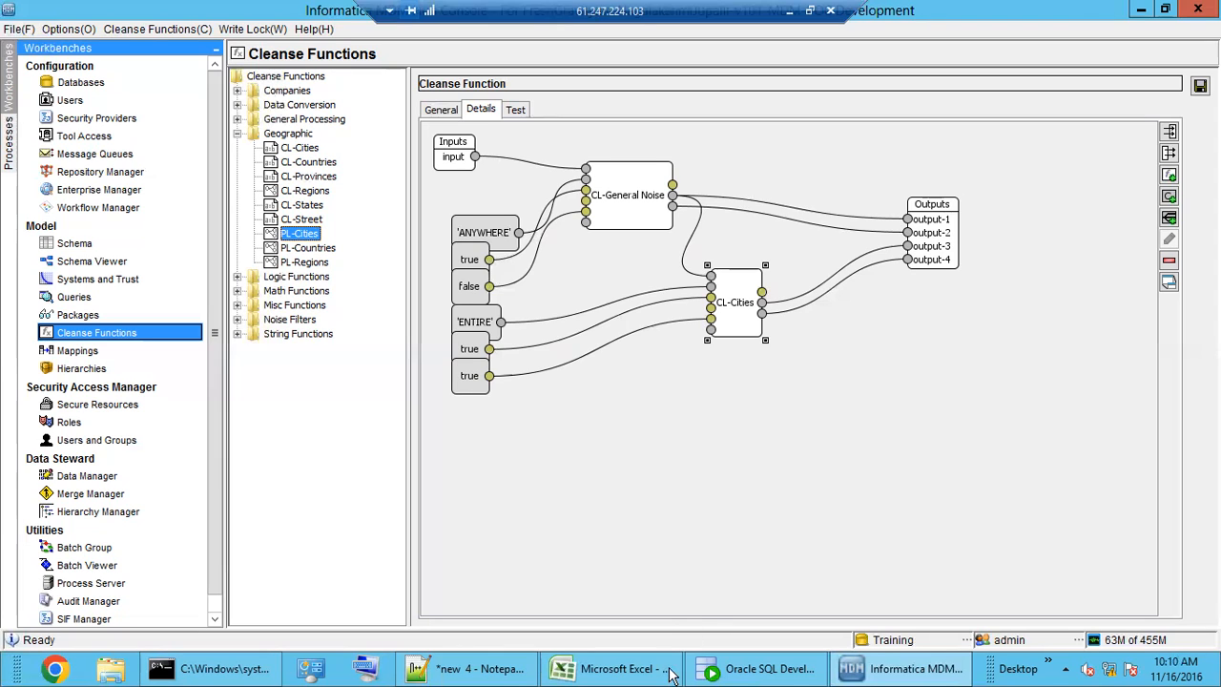
pyautogui.click(634, 207)
pyautogui.moveTo(628, 220); pyautogui.dragTo(647, 226)
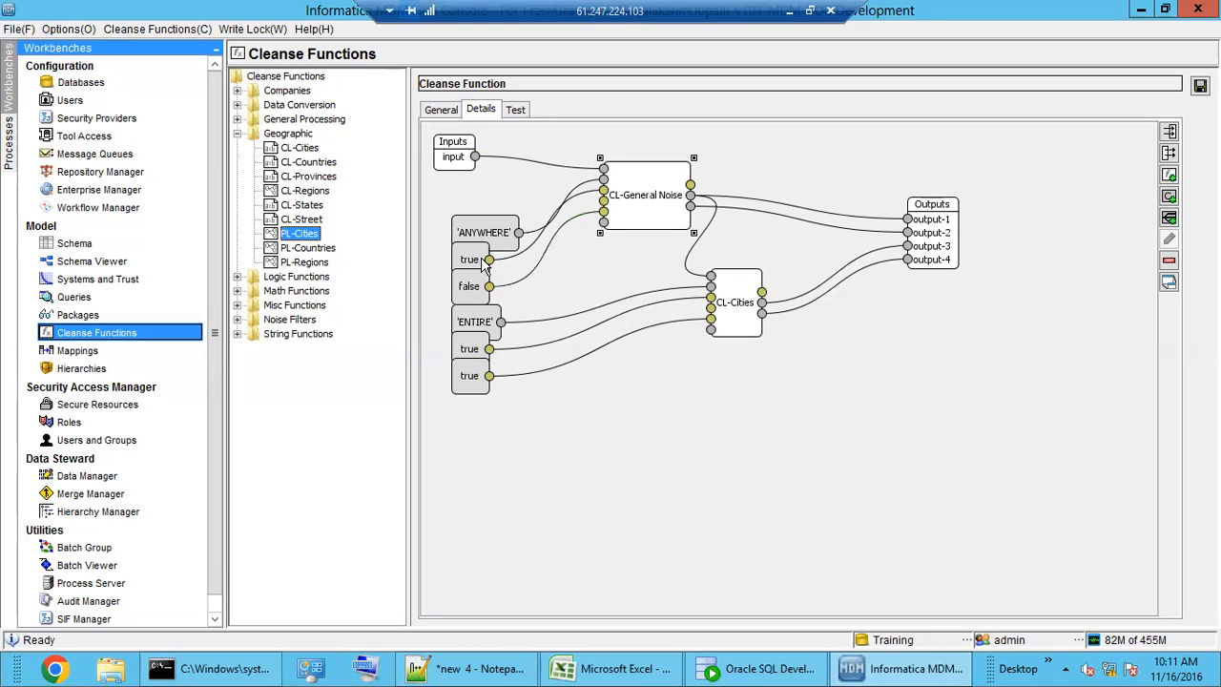
pyautogui.click(731, 313)
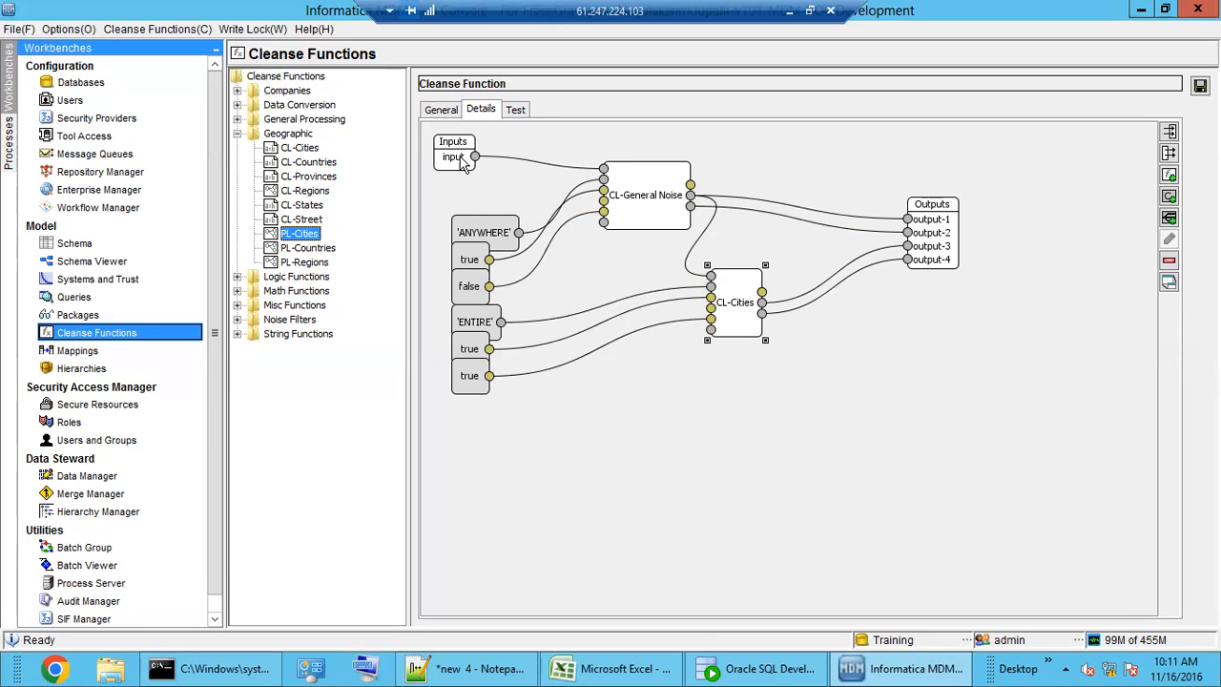
pyautogui.moveTo(458, 159); pyautogui.dragTo(449, 167)
# - Check the graph's output parameters, then leave PL-Cities without saving its layout changes
pyautogui.doubleClick(946, 248)
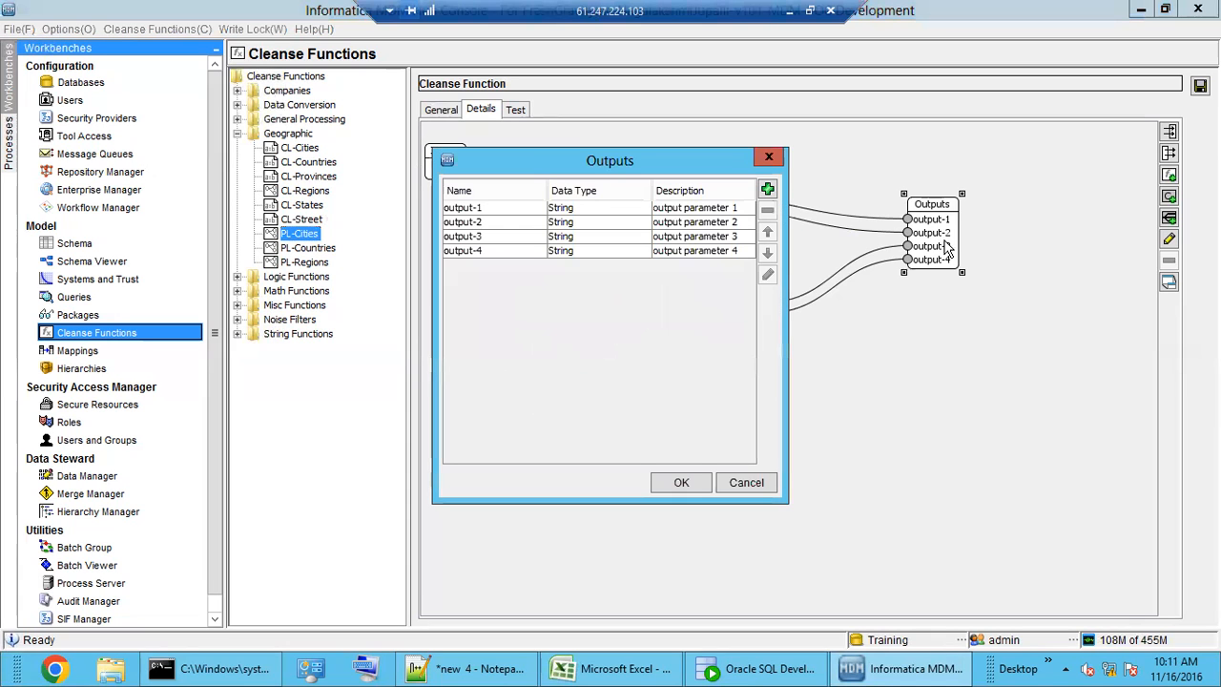
pyautogui.click(747, 481)
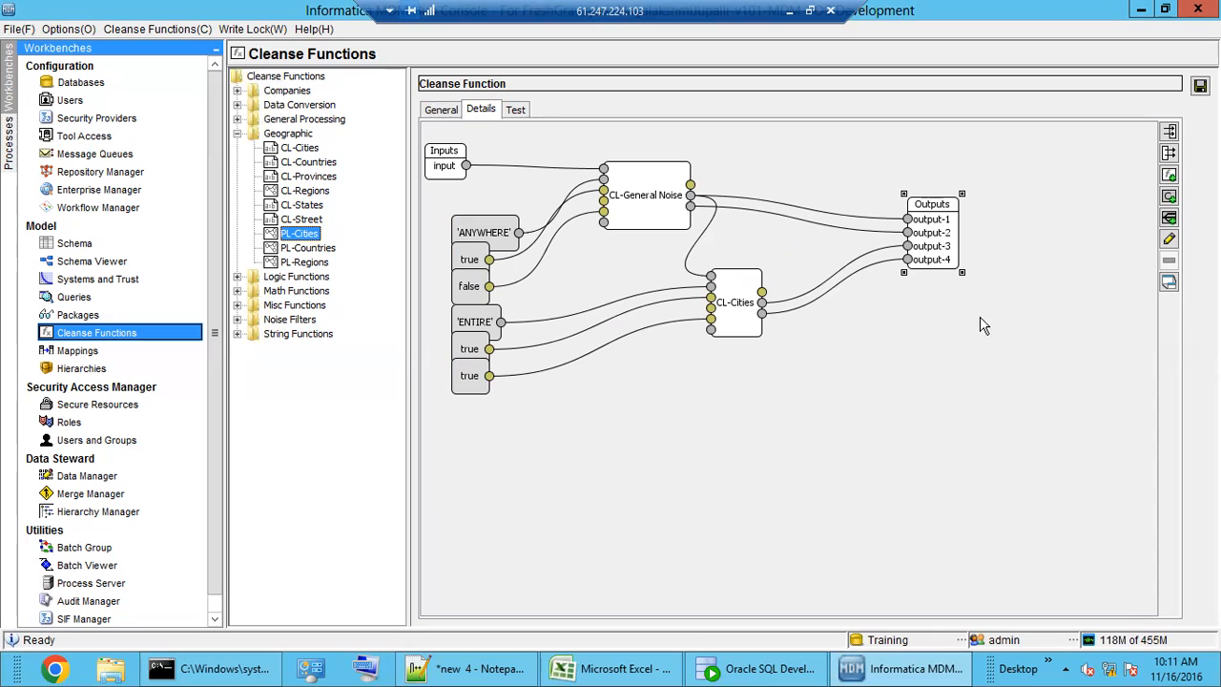
pyautogui.click(280, 134)
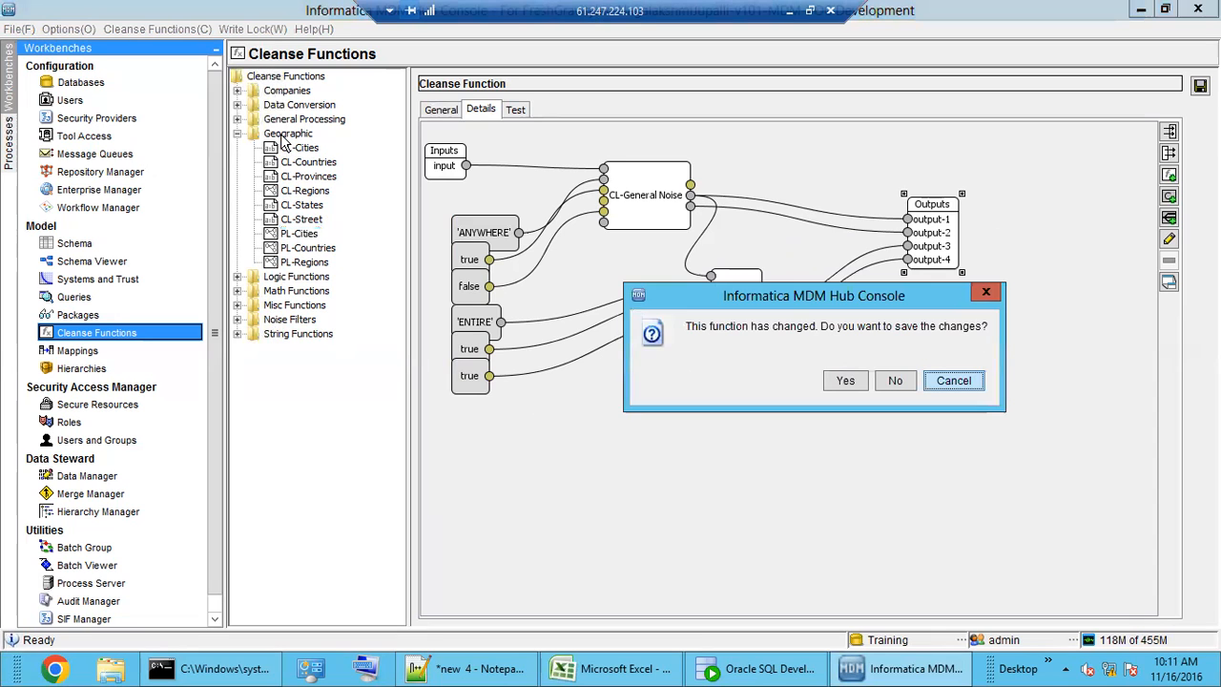
pyautogui.click(895, 381)
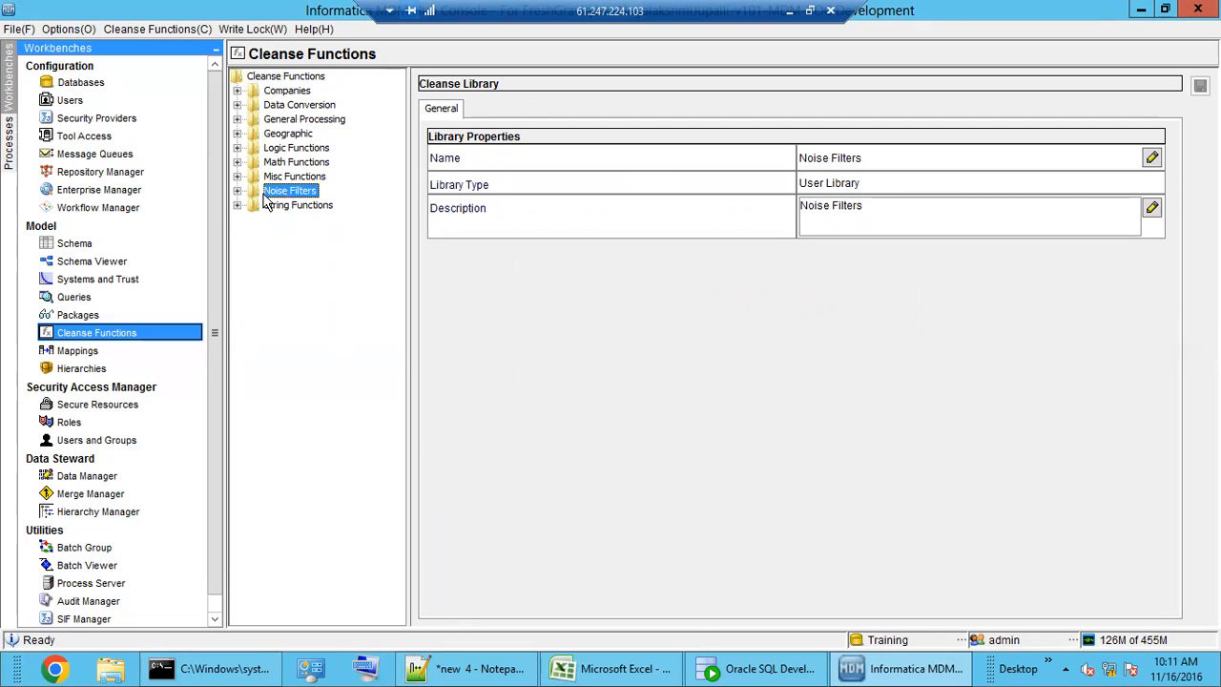
# - Expand the Logic Functions library and view the And, Or, Not and Is String Null functions
pyautogui.click(284, 137)
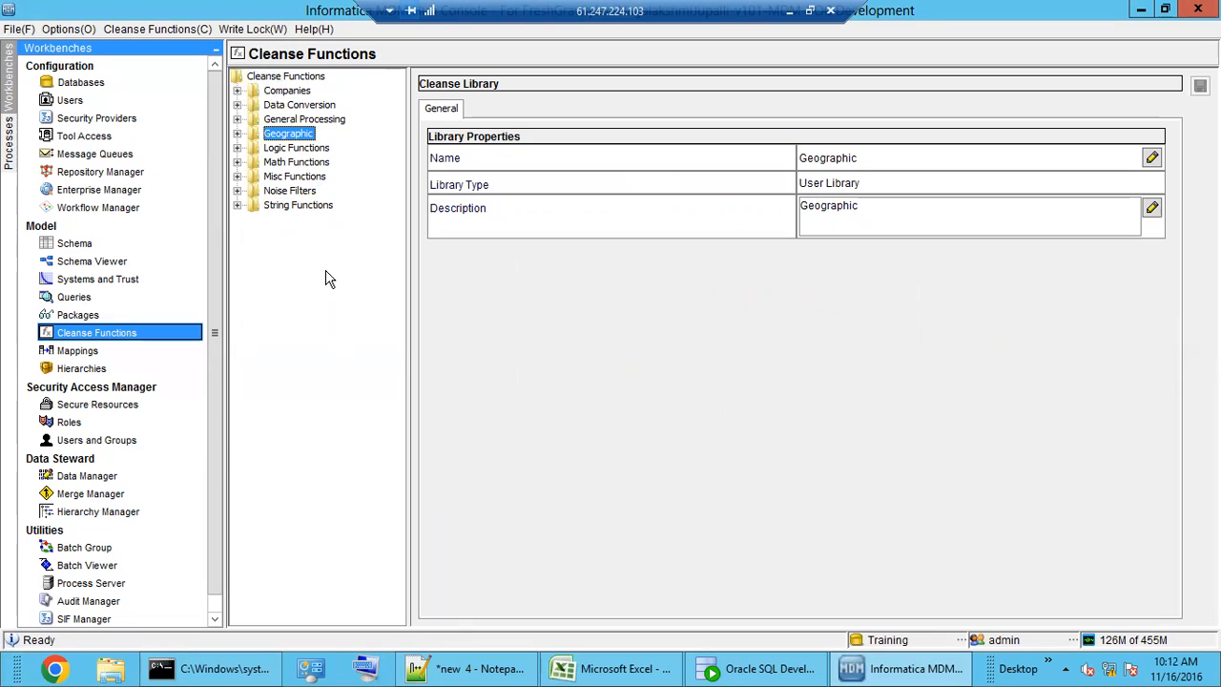
pyautogui.click(293, 149)
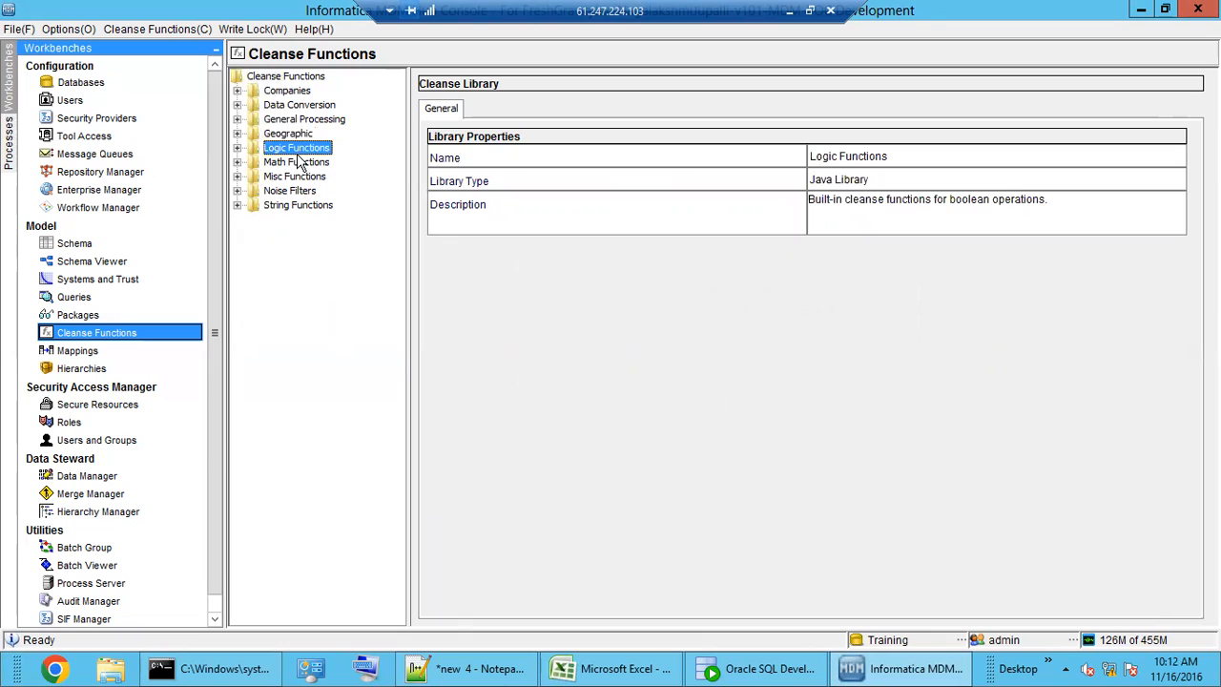
pyautogui.doubleClick(297, 151)
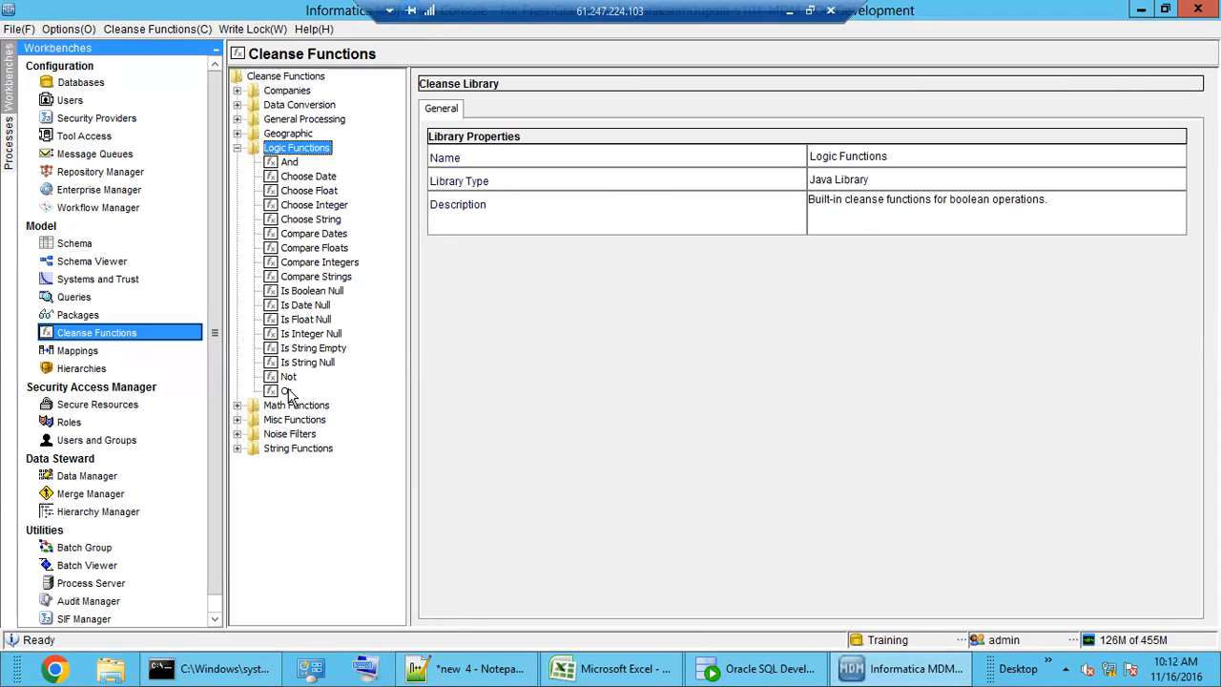
pyautogui.click(290, 164)
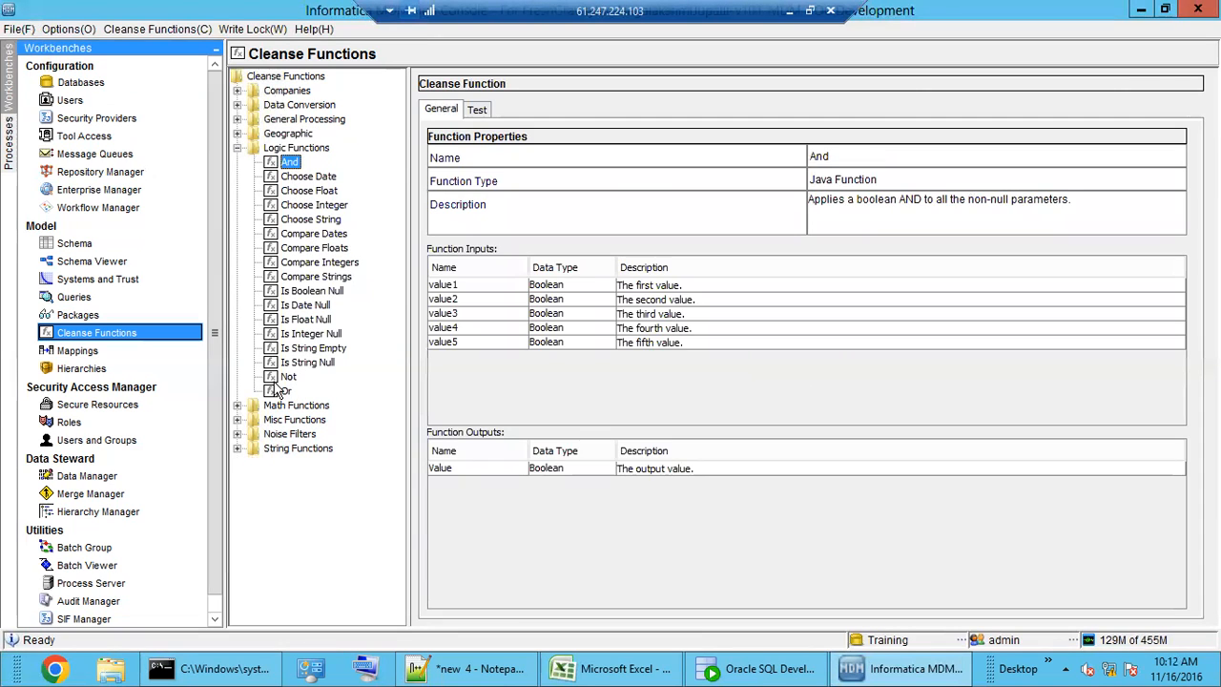
pyautogui.click(288, 391)
pyautogui.click(288, 377)
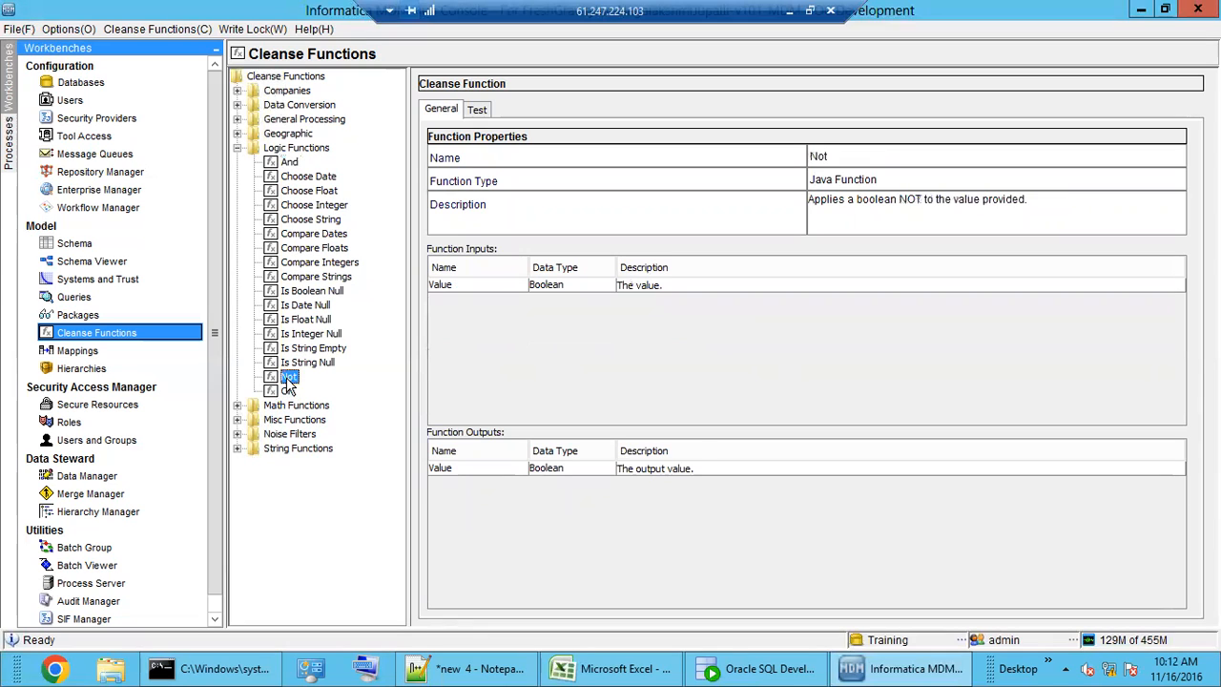
pyautogui.click(308, 365)
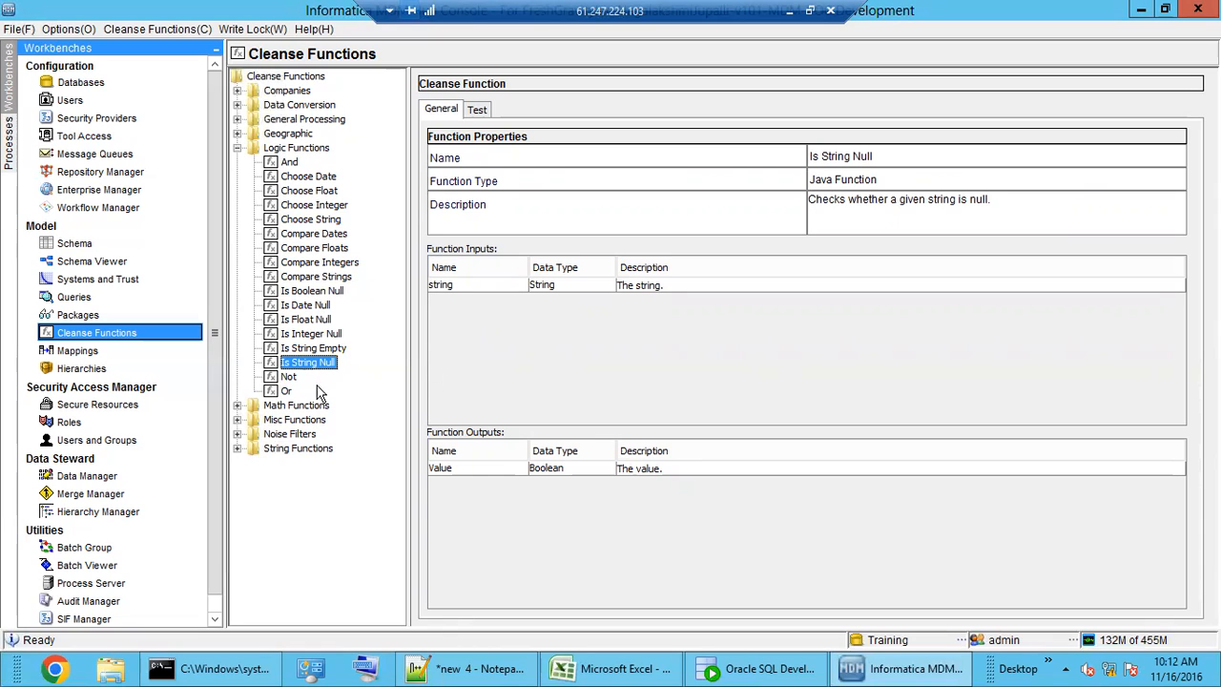
# - Recheck And and Or, view Is Integer Null, Compare Strings and Compare Dates, then collapse and select Math Functions
pyautogui.click(289, 164)
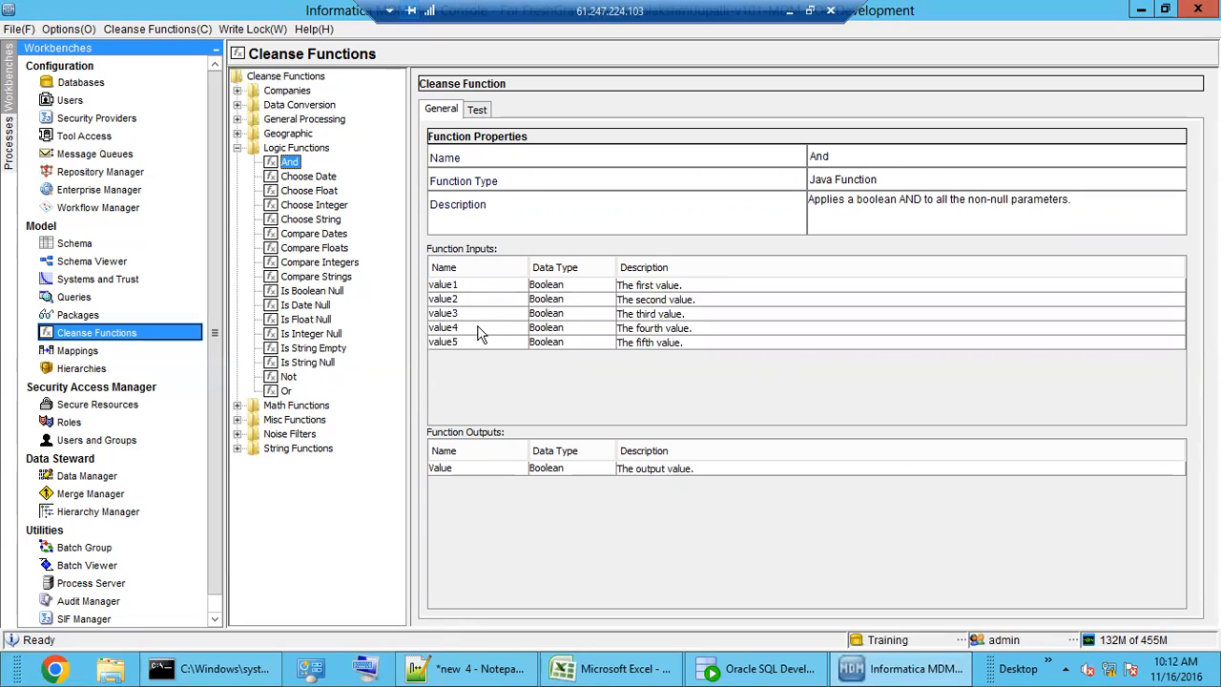
pyautogui.click(286, 391)
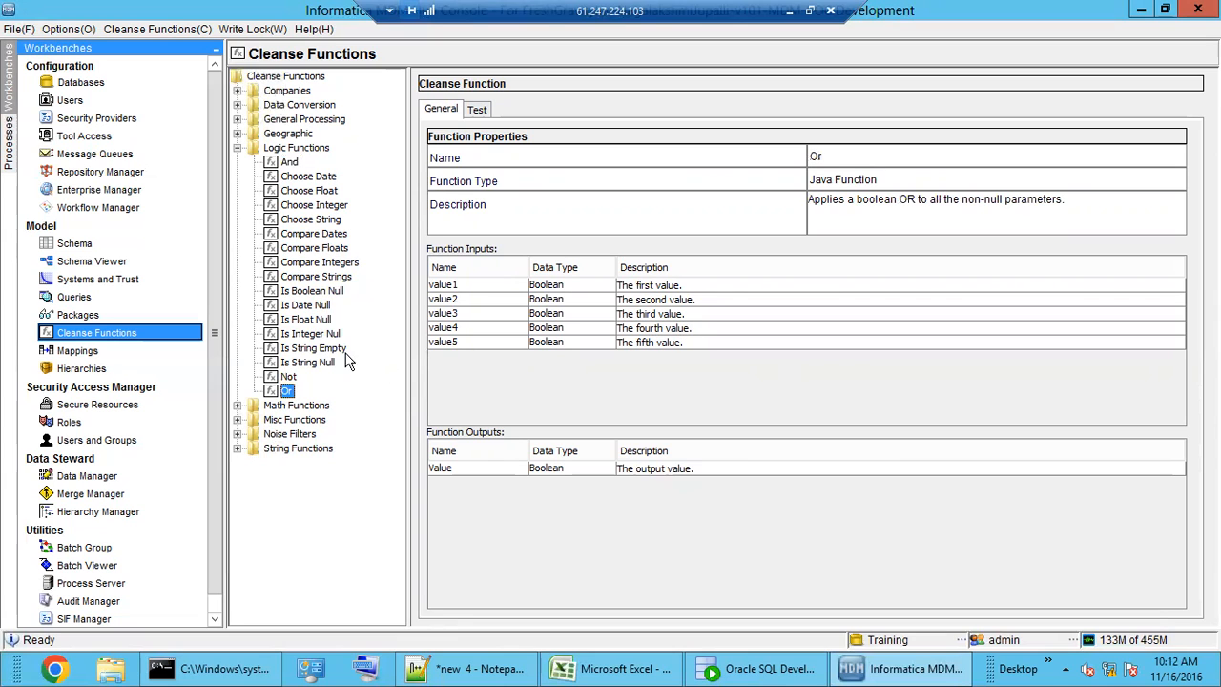
pyautogui.click(324, 334)
pyautogui.click(319, 276)
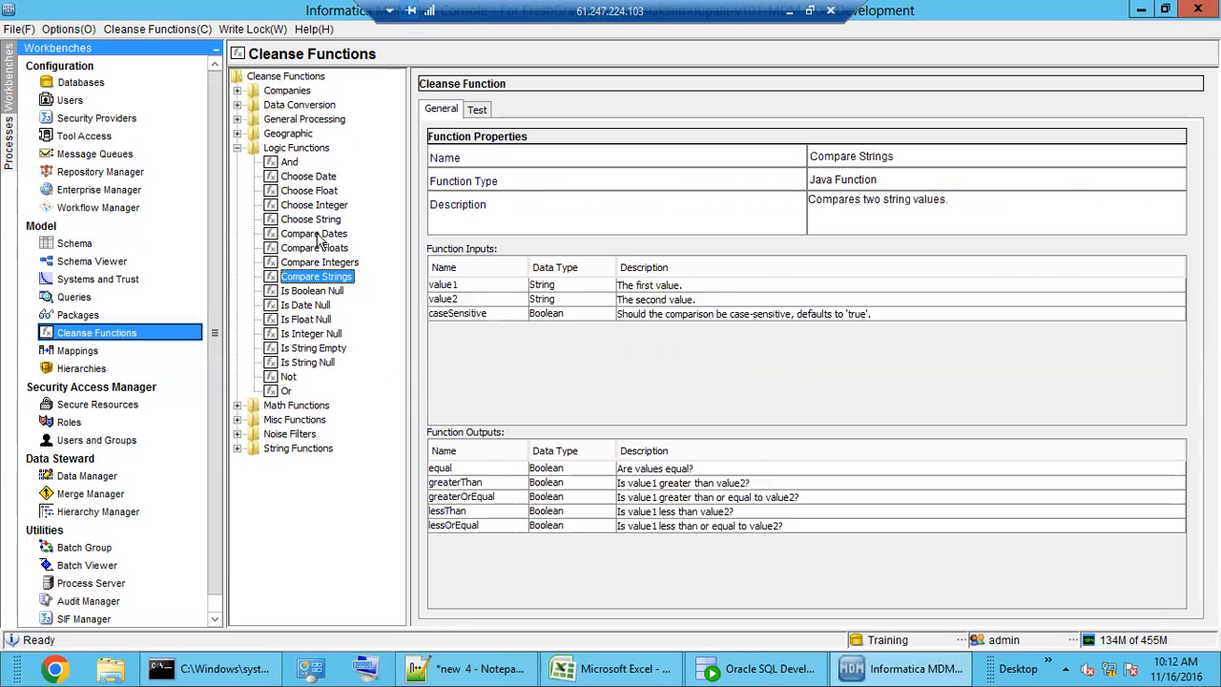
pyautogui.click(318, 235)
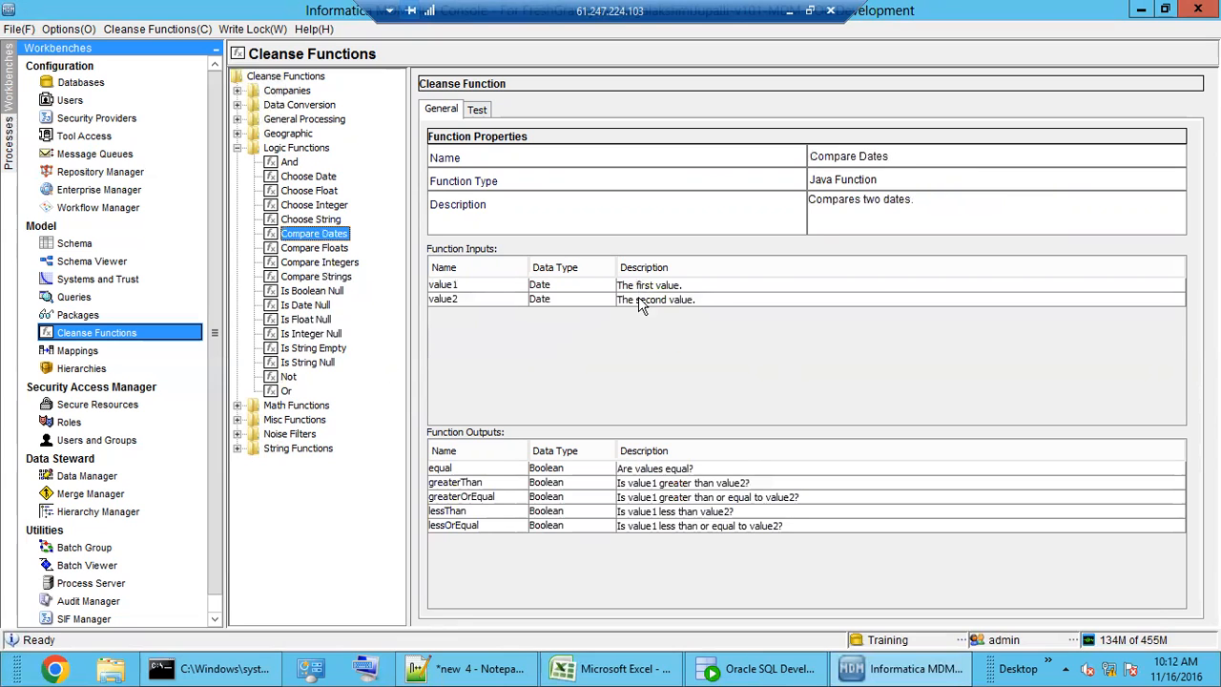
pyautogui.doubleClick(286, 150)
pyautogui.doubleClick(292, 164)
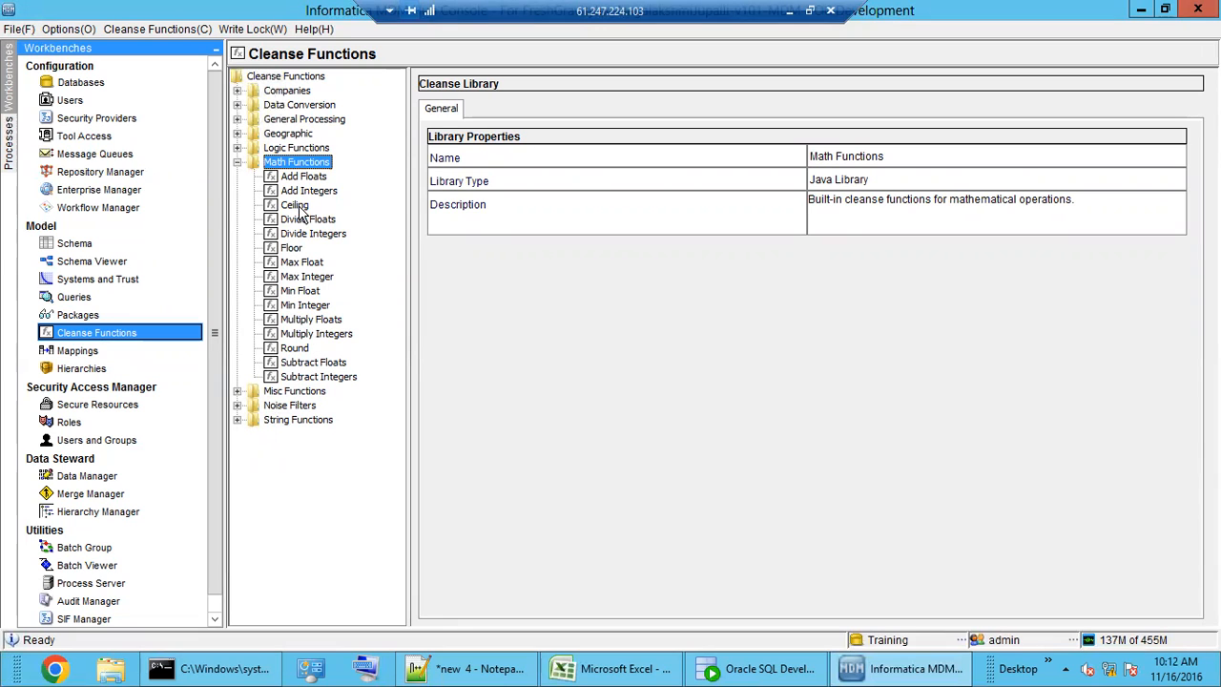
pyautogui.click(305, 179)
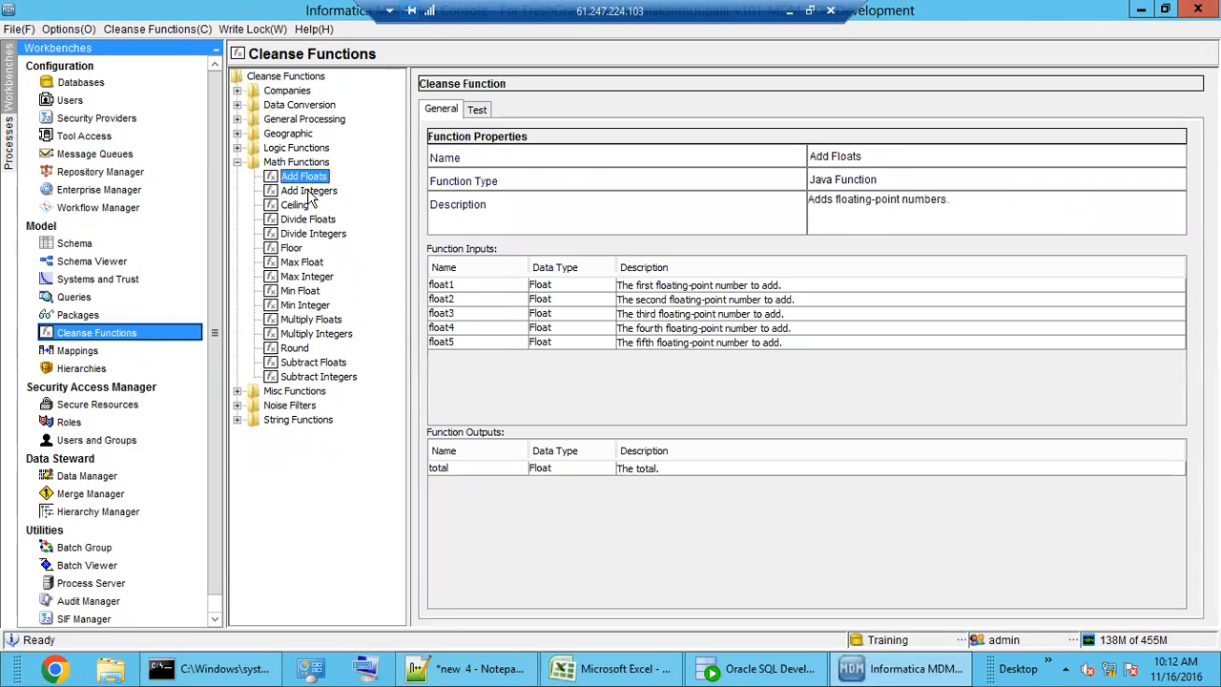
pyautogui.click(311, 191)
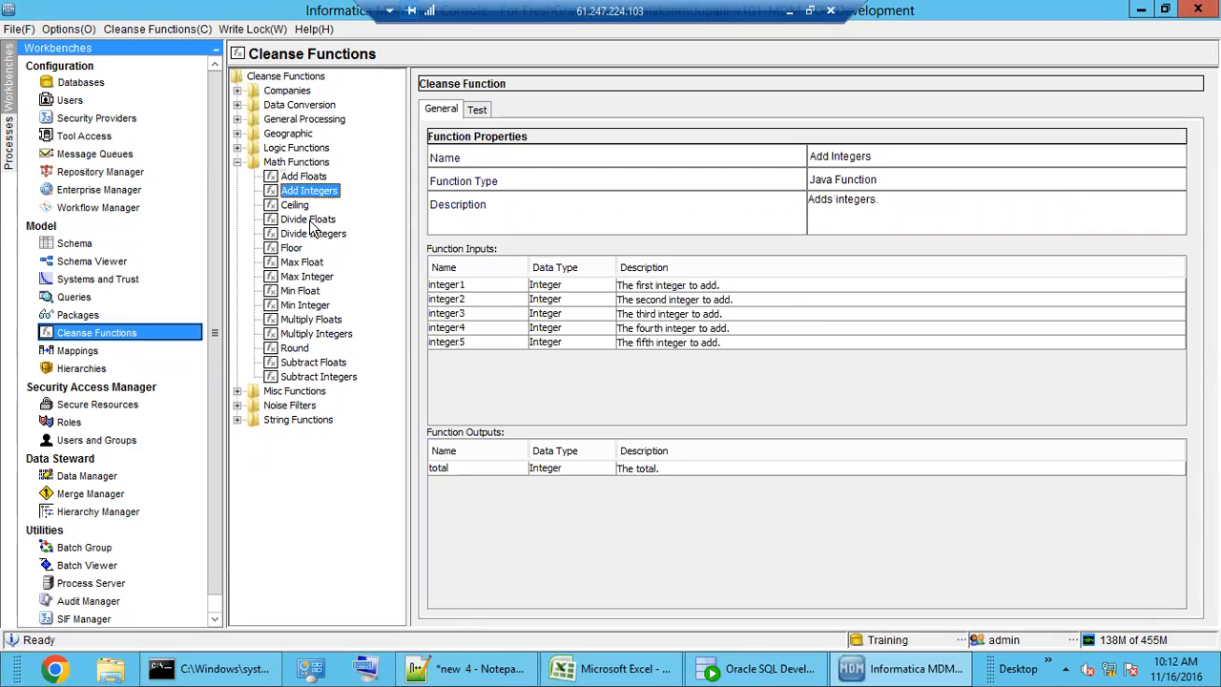
pyautogui.click(306, 219)
pyautogui.click(300, 204)
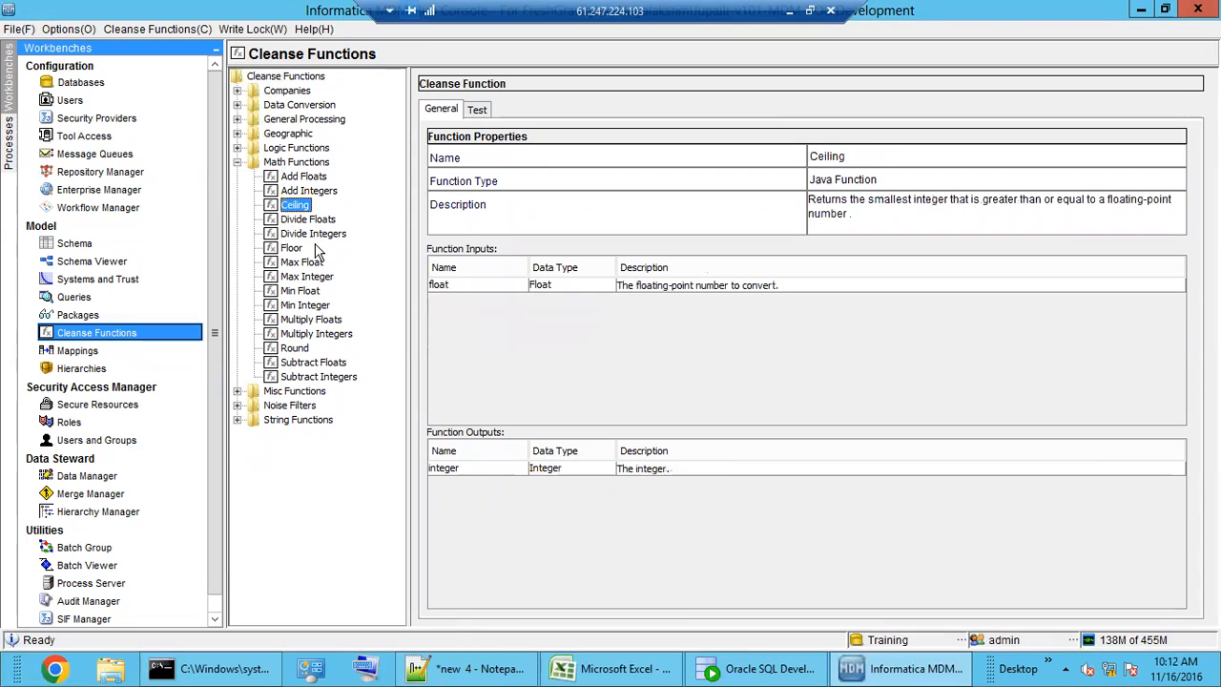
pyautogui.click(292, 249)
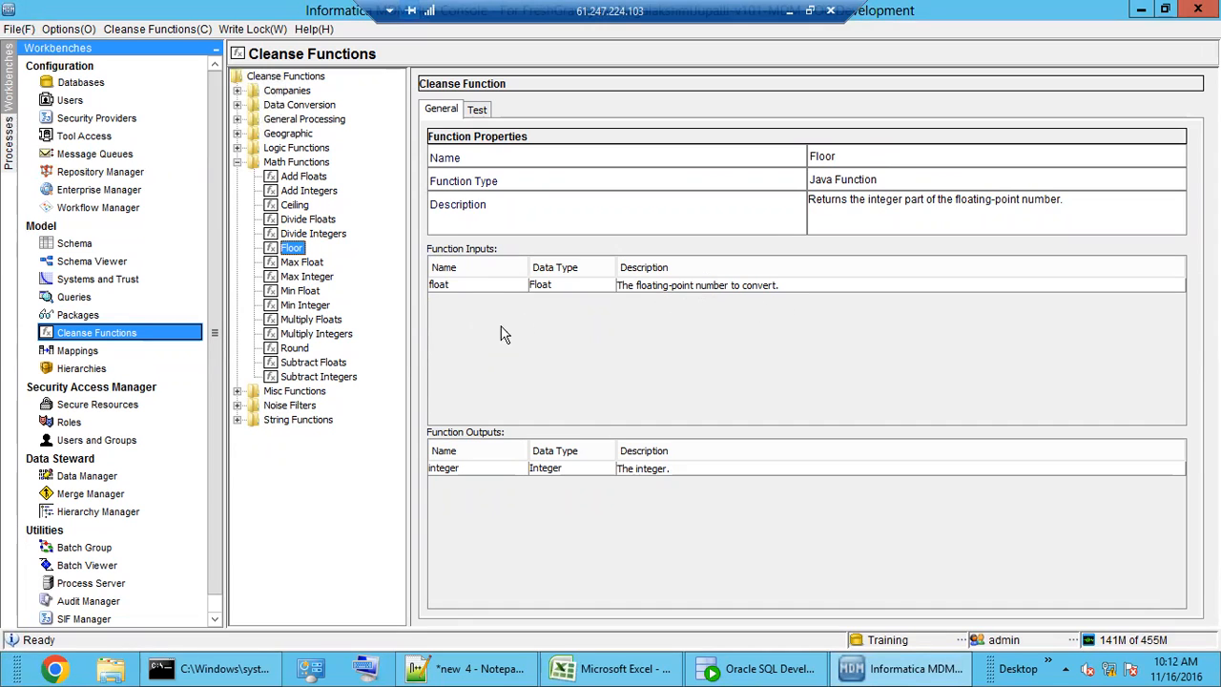
pyautogui.doubleClick(294, 165)
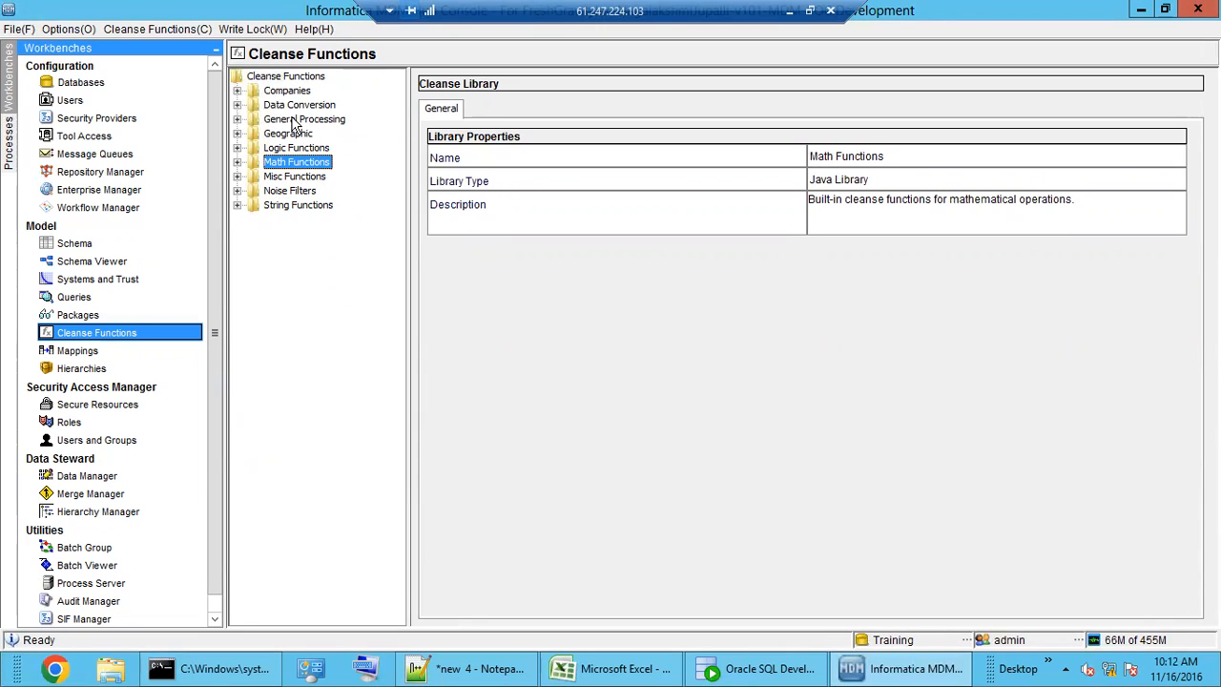
# - Expand the Data Conversion library and view Parse Date, Format Integer and Format Date
pyautogui.click(287, 92)
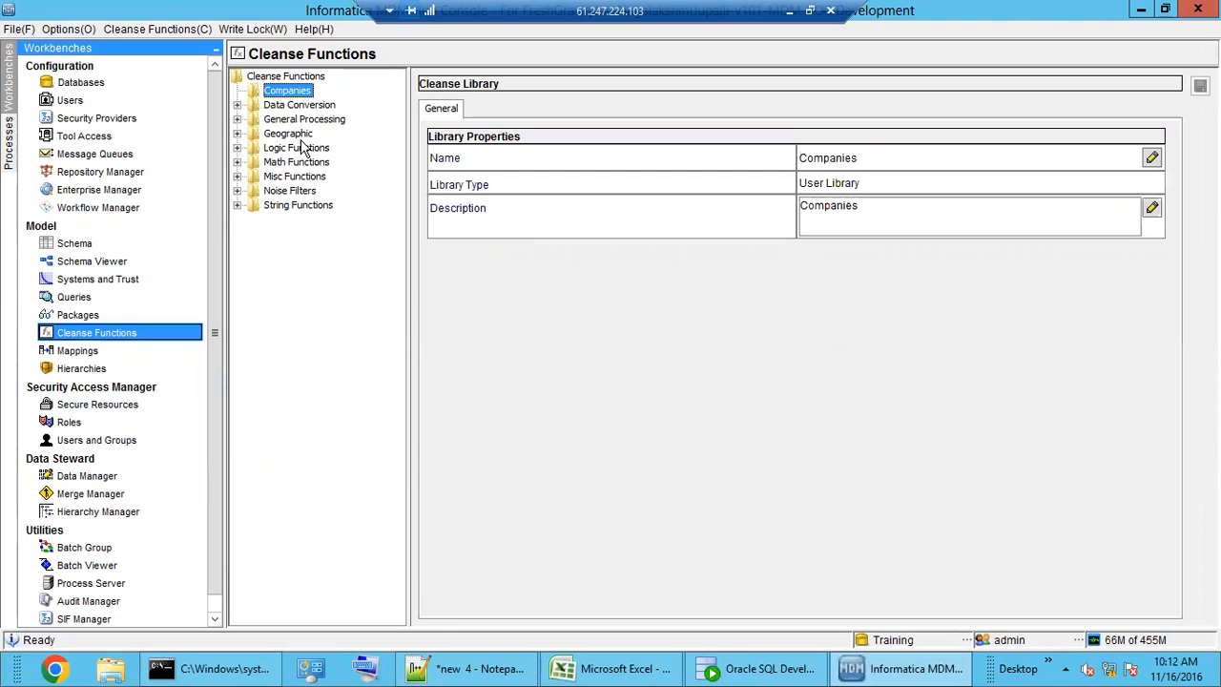
pyautogui.click(296, 109)
pyautogui.doubleClick(295, 110)
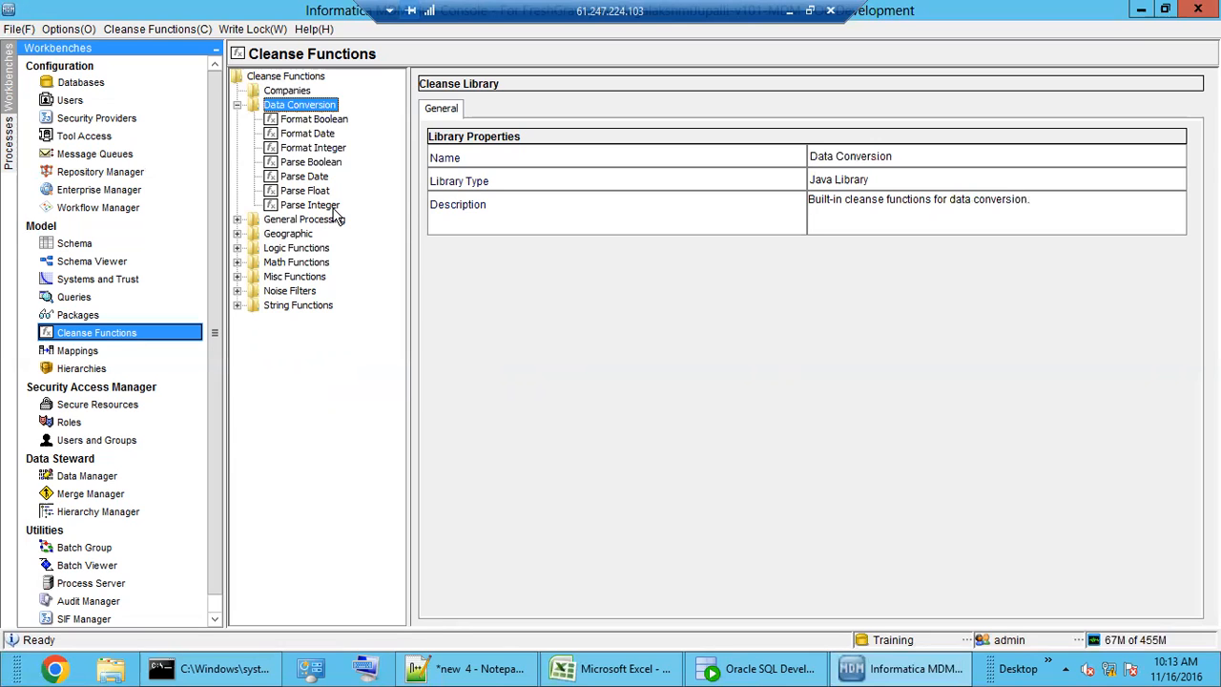
pyautogui.click(308, 179)
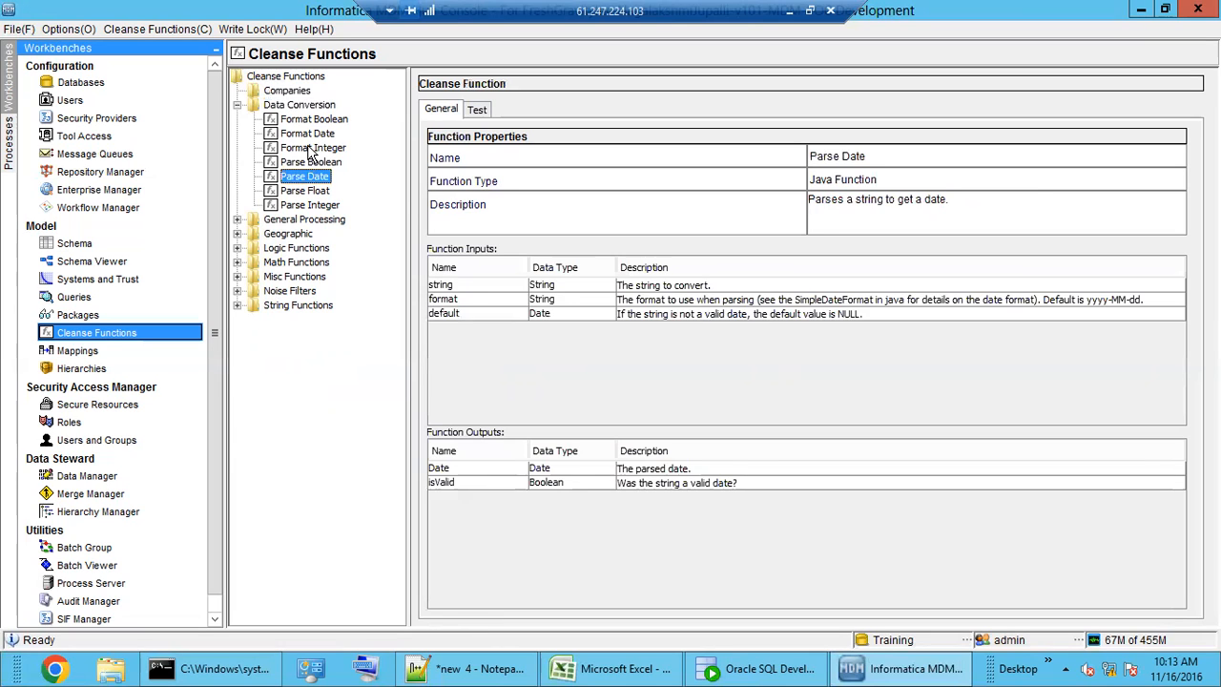
pyautogui.click(310, 150)
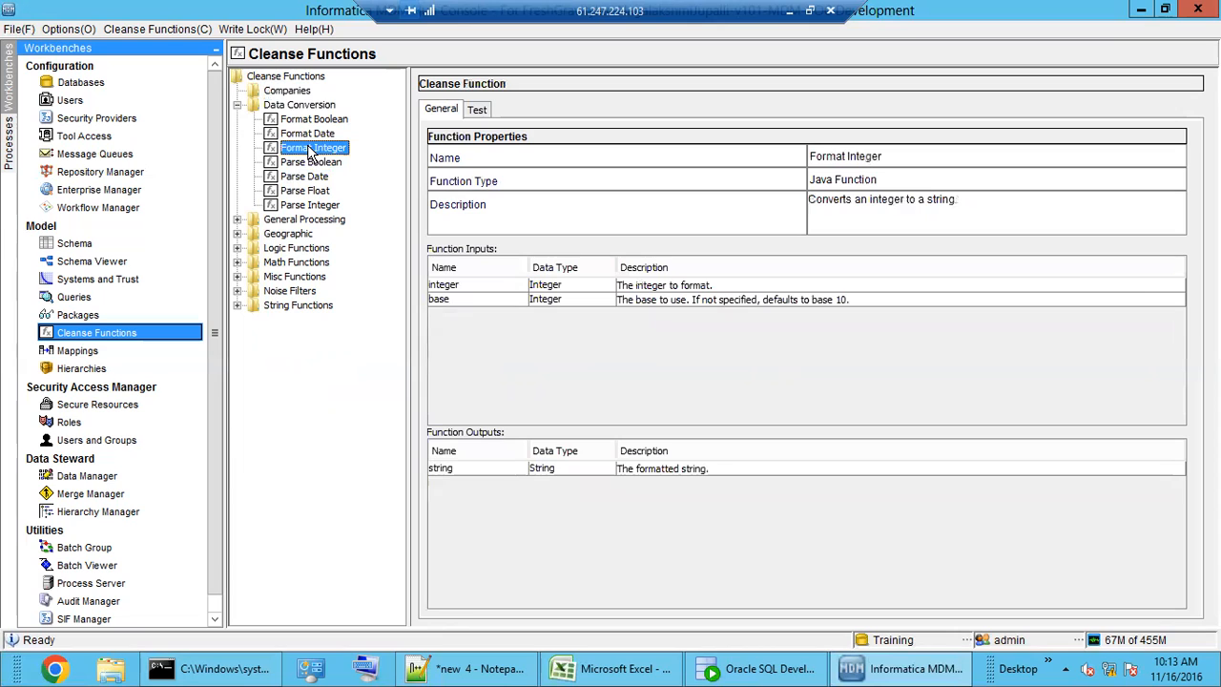
pyautogui.click(309, 135)
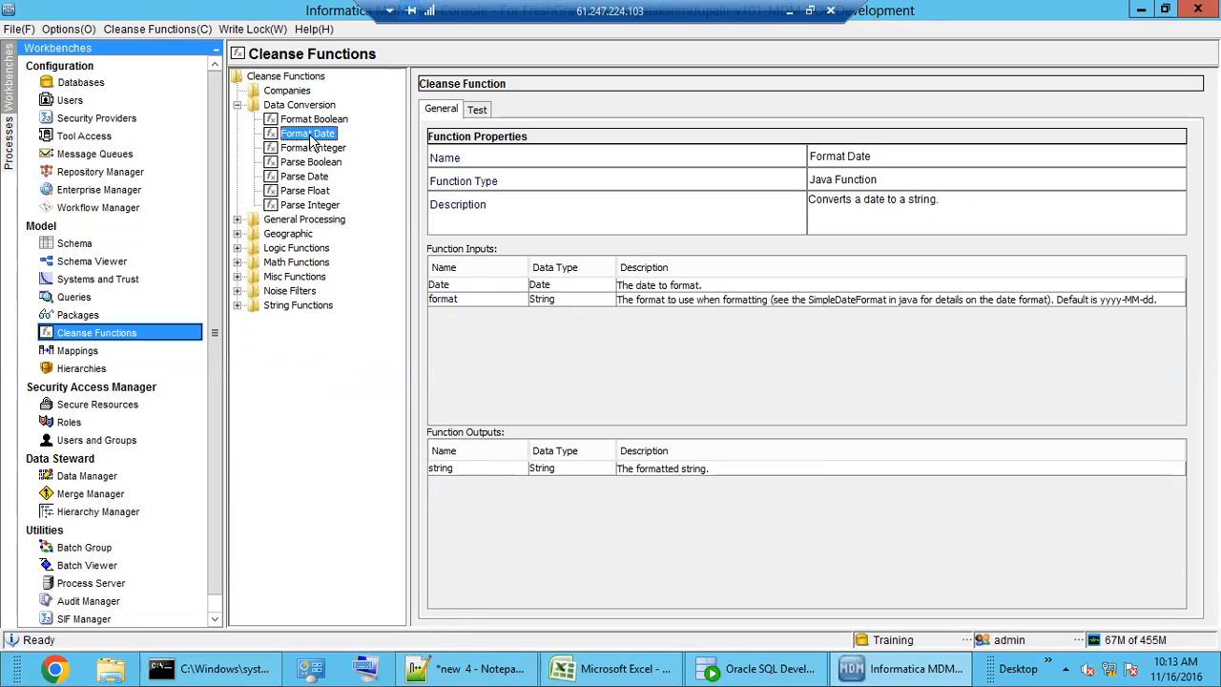
# - View Parse Integer, Parse Date and Parse Float, then collapse Data Conversion and select General Processing
pyautogui.click(310, 206)
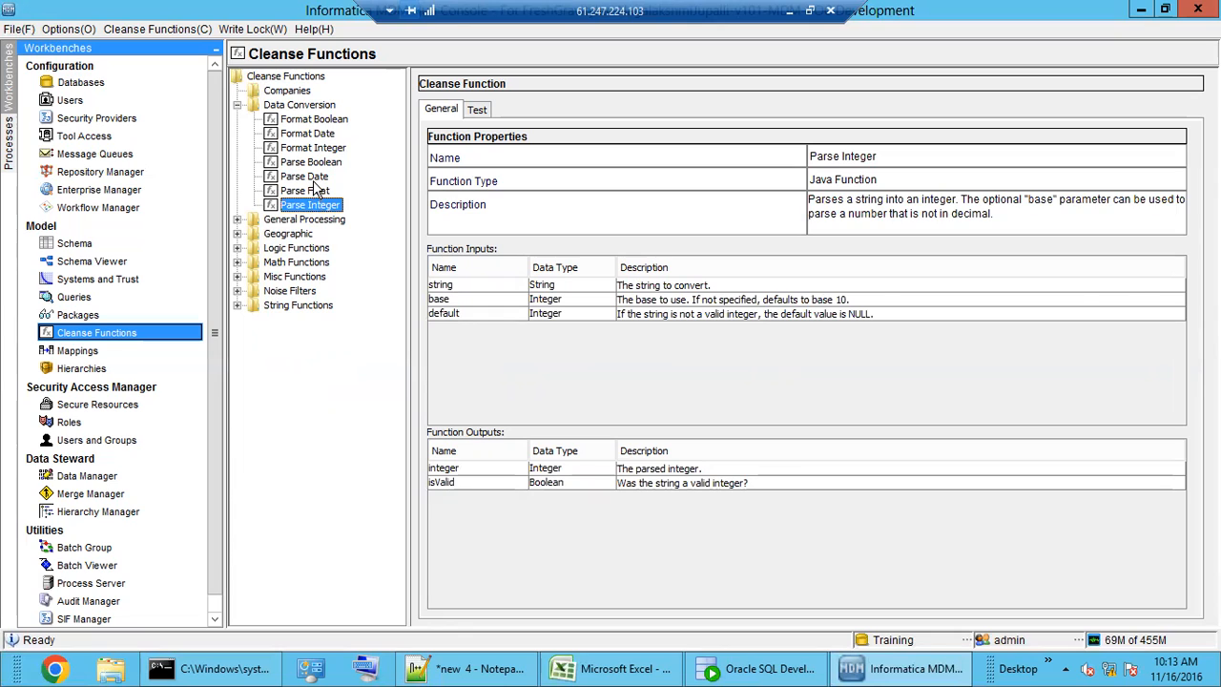
pyautogui.click(313, 178)
pyautogui.click(305, 191)
pyautogui.doubleClick(296, 105)
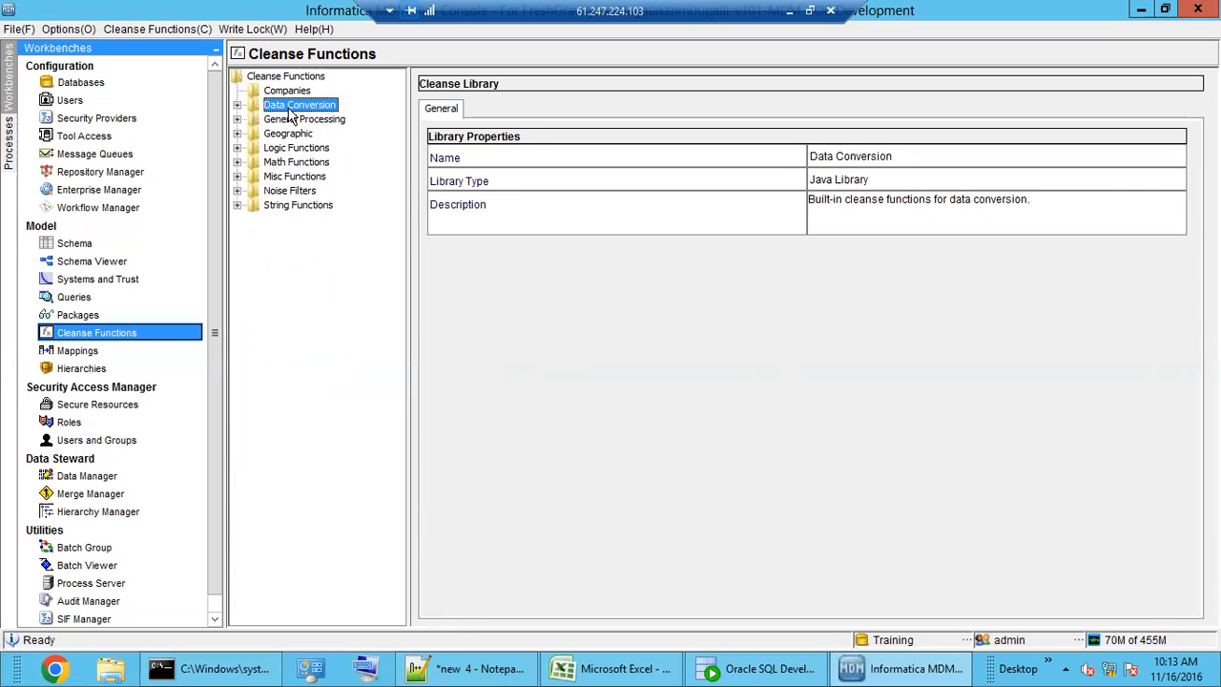
pyautogui.click(305, 120)
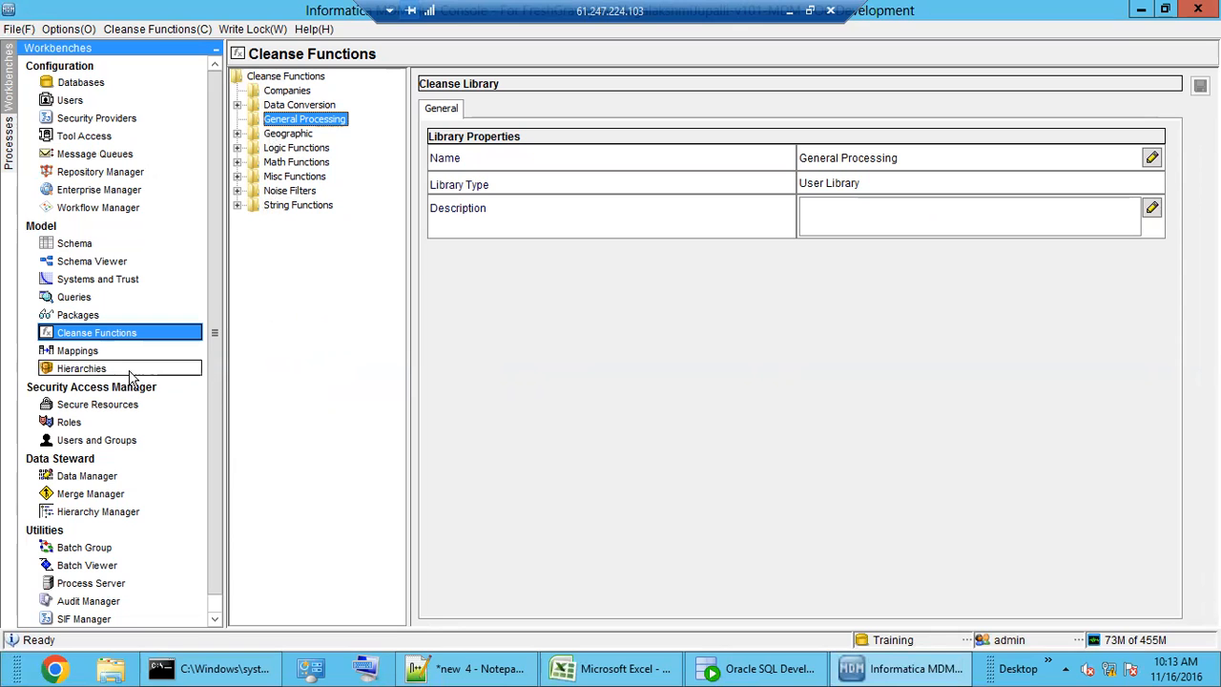
# - Discard an unsaved node move, then reopen M_EDW_CUST and shift the Read Database node up and right
pyautogui.click(91, 355)
pyautogui.moveTo(686, 546); pyautogui.dragTo(739, 511)
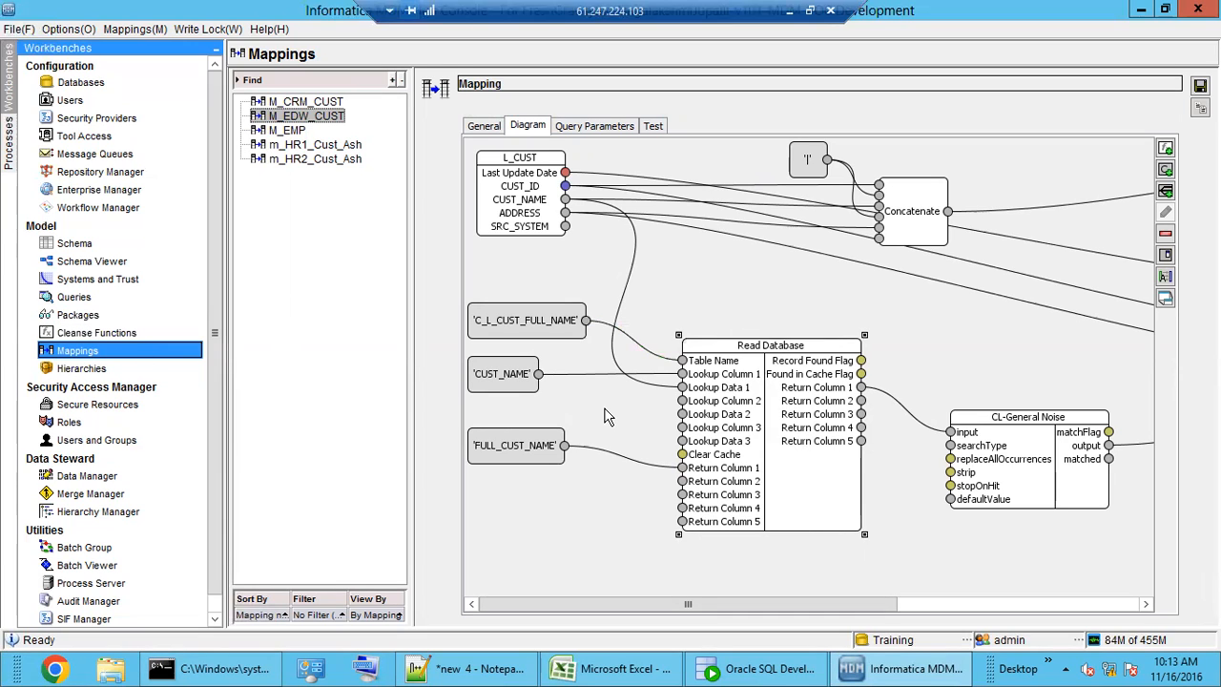
pyautogui.click(114, 332)
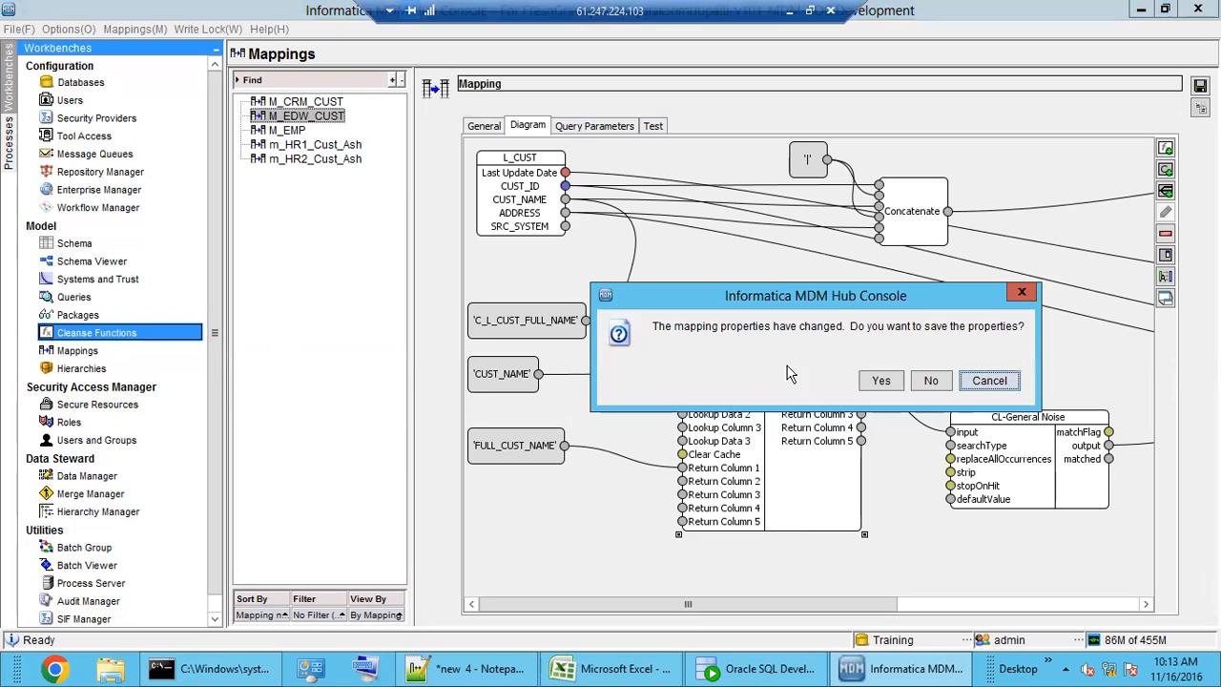
pyautogui.click(922, 388)
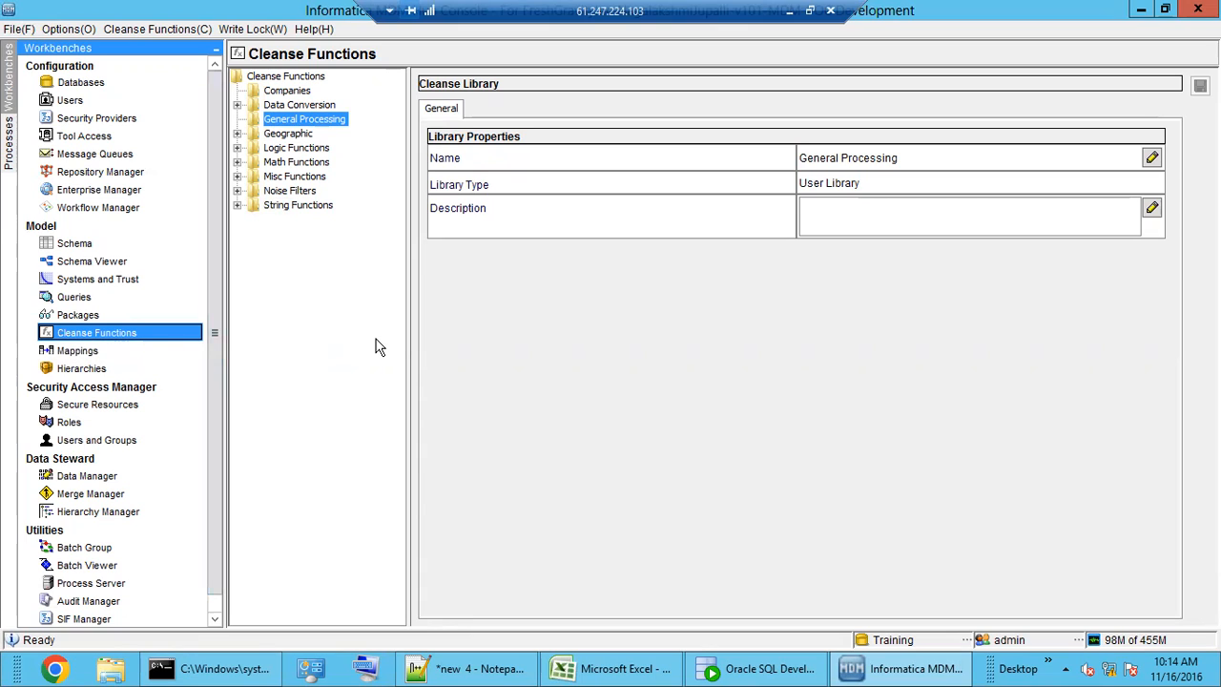
pyautogui.click(84, 351)
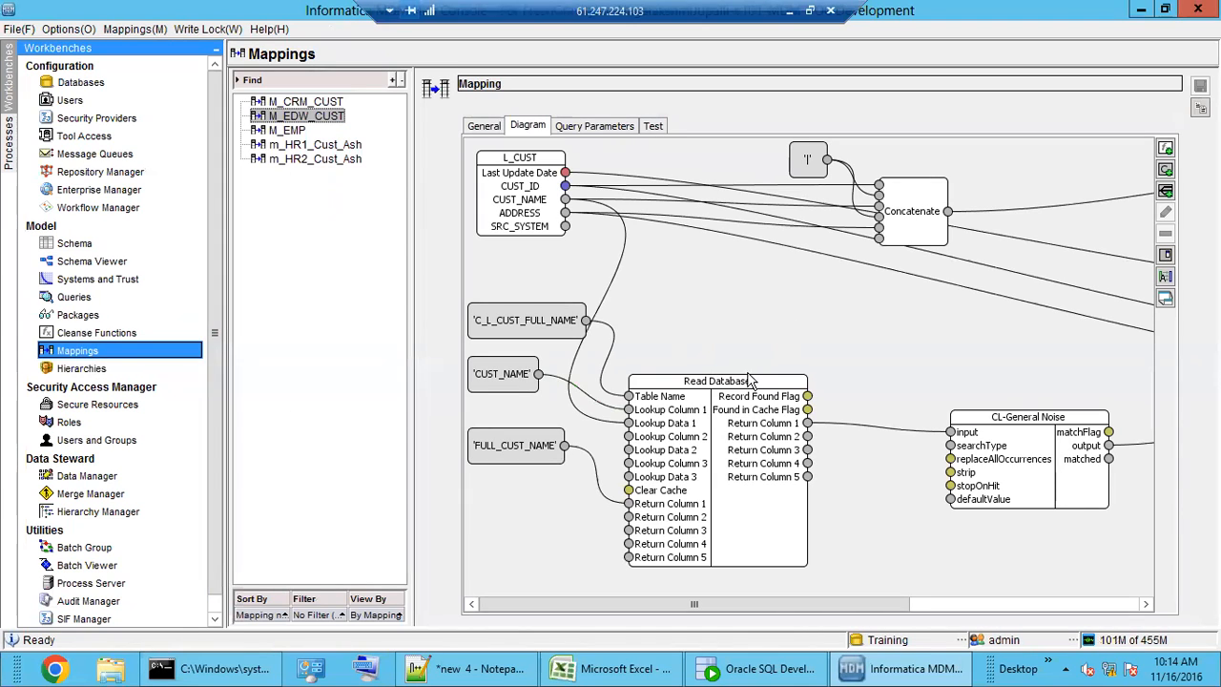
pyautogui.moveTo(767, 426); pyautogui.dragTo(801, 391)
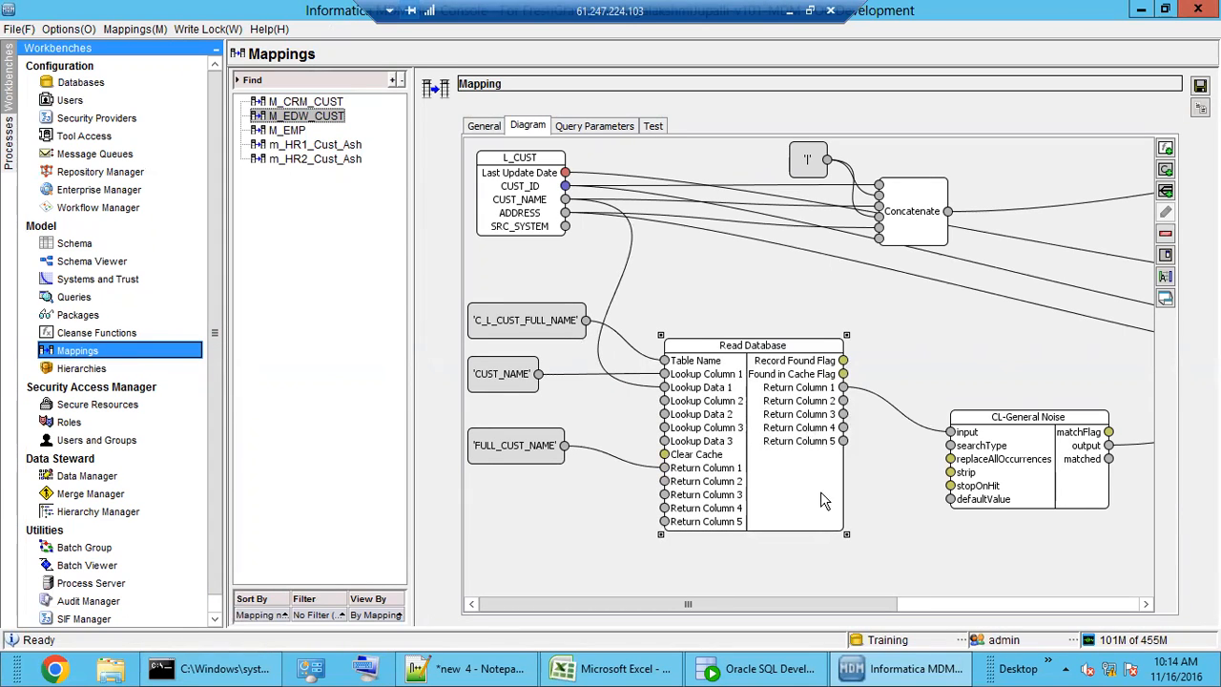